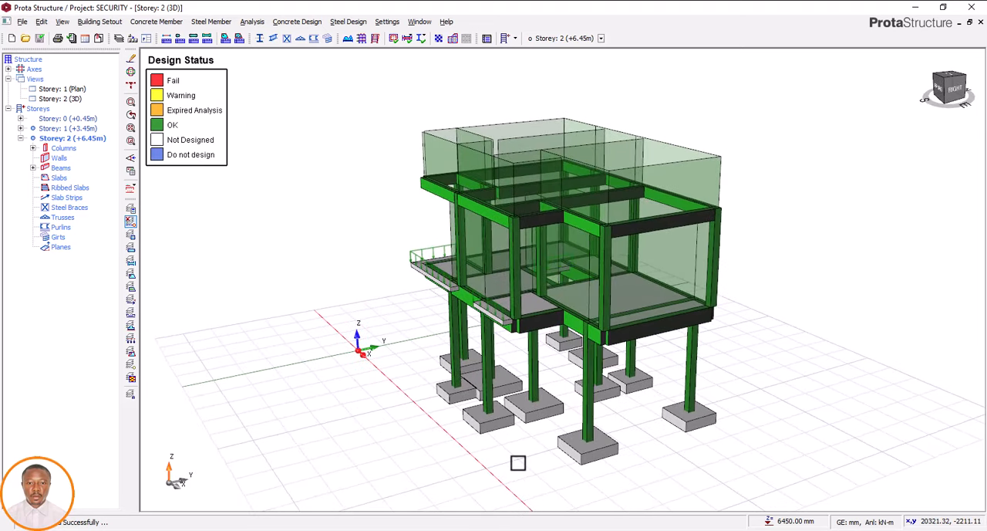
# Examine the 3D structural model in ProtaStructure and its detail drawings in ProtaDetails and in Drawing1.dwg in AutoCAD
pyautogui.moveTo(525, 459)
pyautogui.mouseDown(button='middle')
pyautogui.moveTo(547, 452)
pyautogui.moveTo(533, 461)
pyautogui.mouseUp(button='middle')
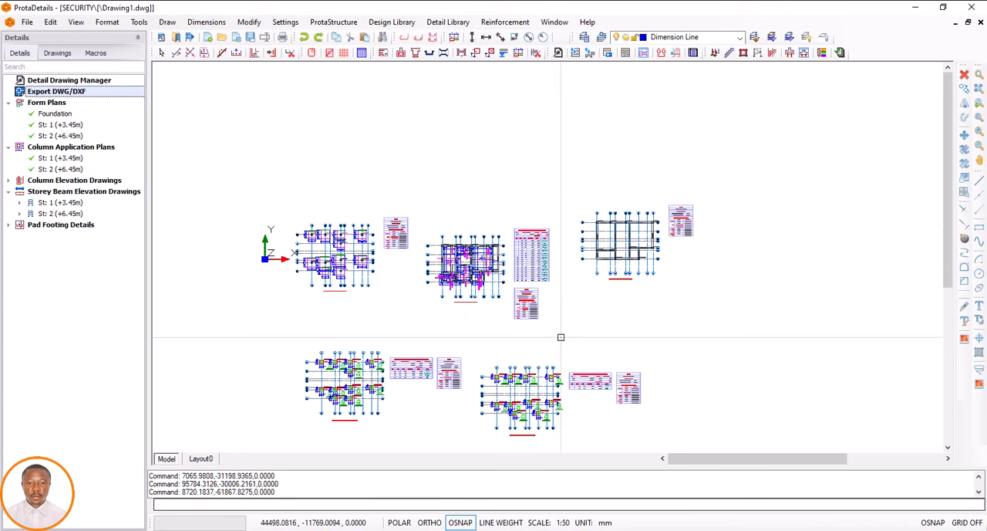
pyautogui.moveTo(595, 502)
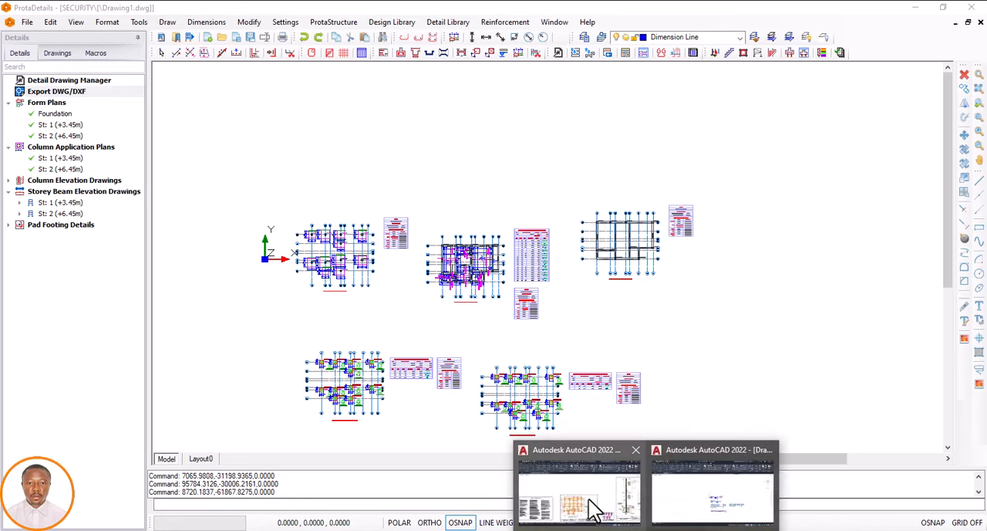
pyautogui.click(683, 507)
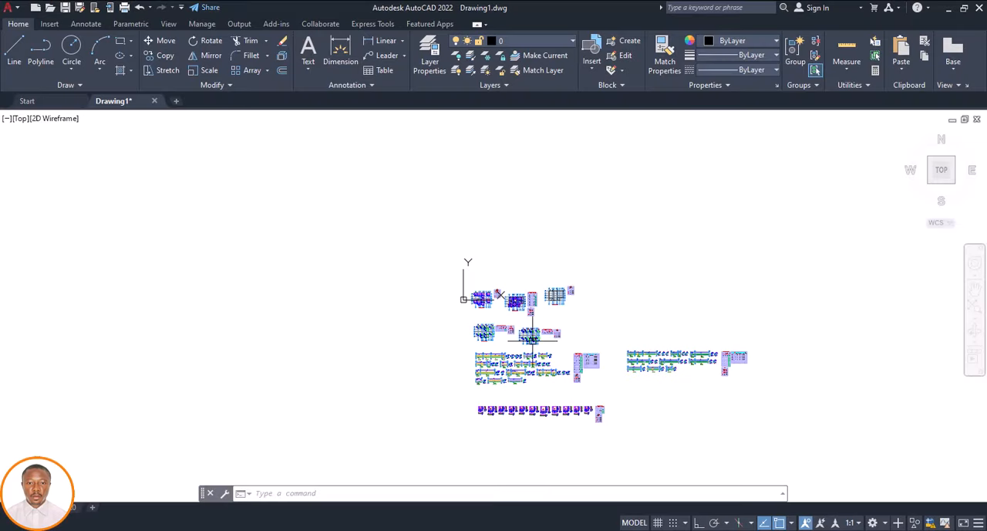
pyautogui.scroll(4, 503, 300)
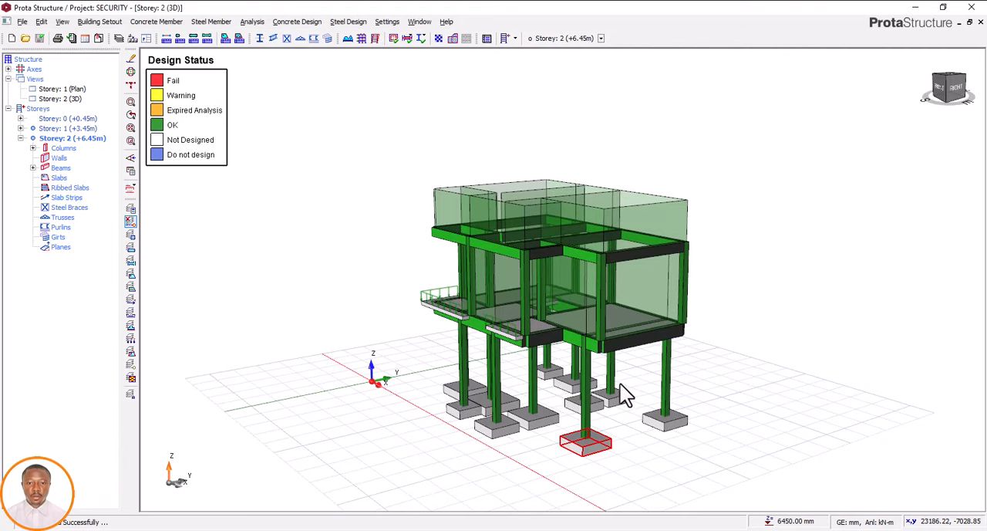
pyautogui.moveTo(639, 384); pyautogui.dragTo(553, 384, button='middle')
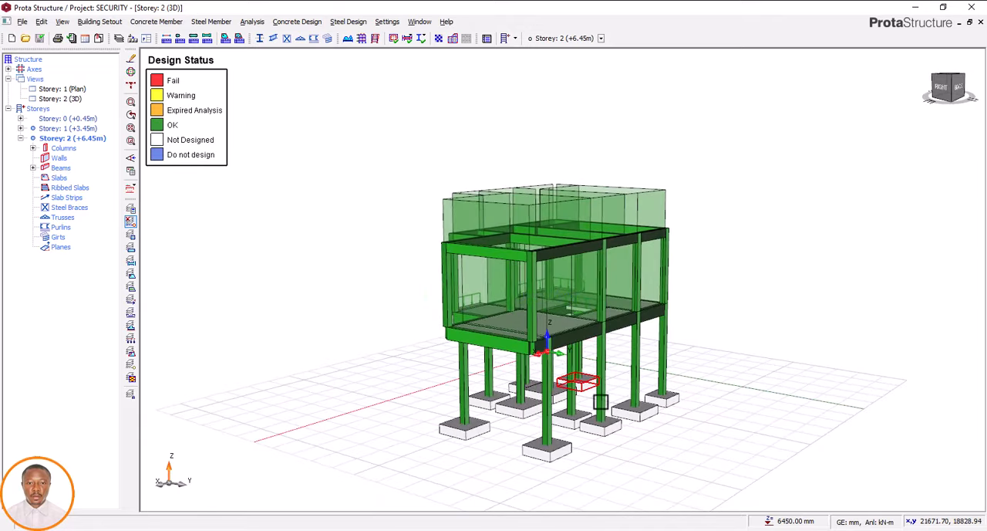
pyautogui.click(606, 529)
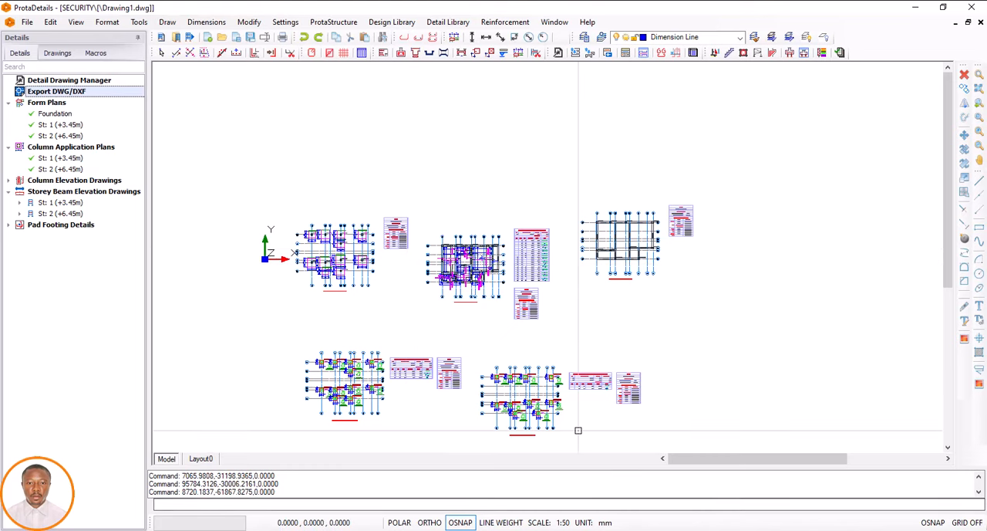
pyautogui.moveTo(642, 527)
pyautogui.click(689, 509)
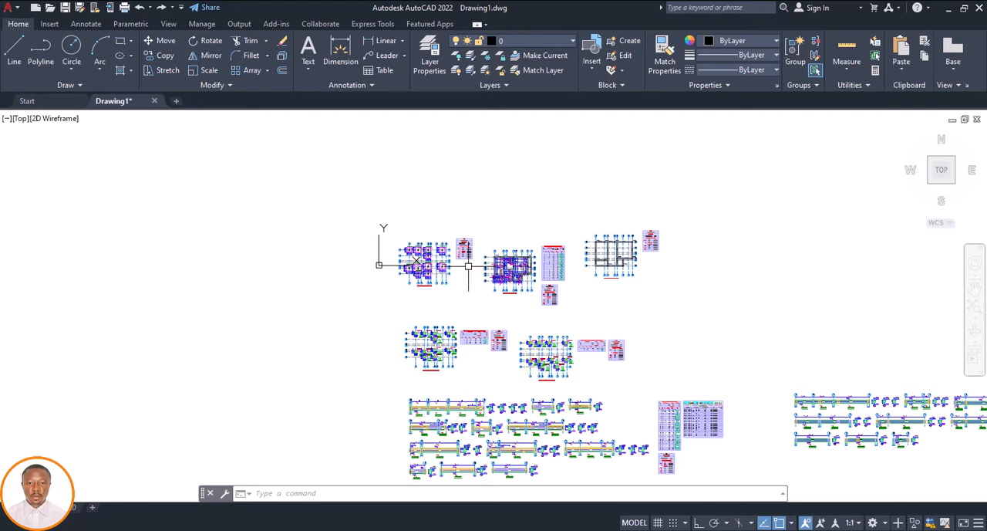
pyautogui.scroll(-3, 473, 266)
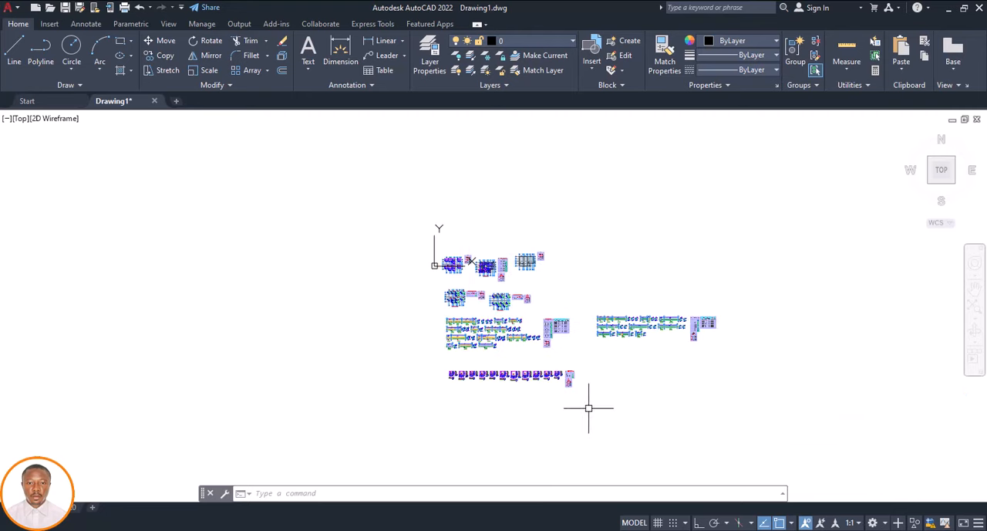
# Look at the Stonebridge detailing template catalogue in Excel, and return to AutoCAD to review the plans and beam details in Drawing1.dwg
pyautogui.click(571, 486)
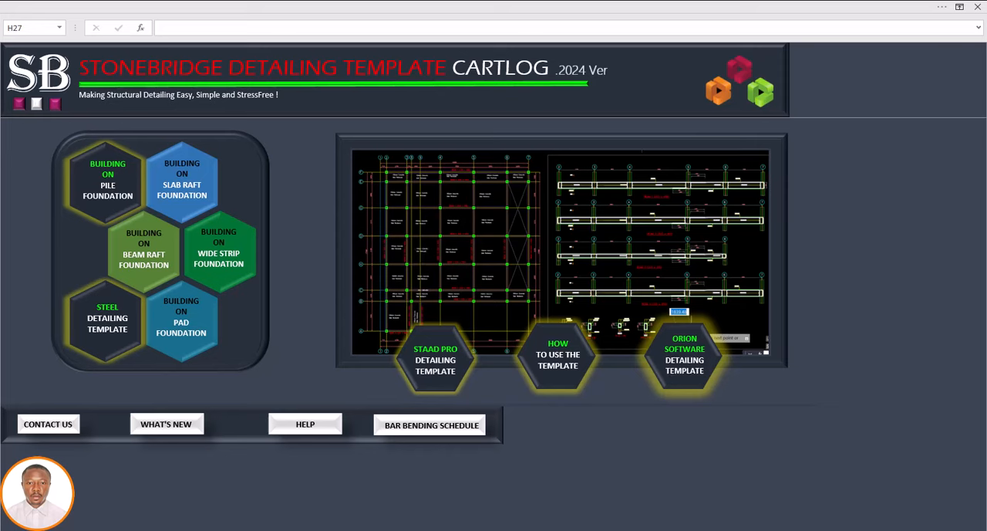
pyautogui.click(694, 513)
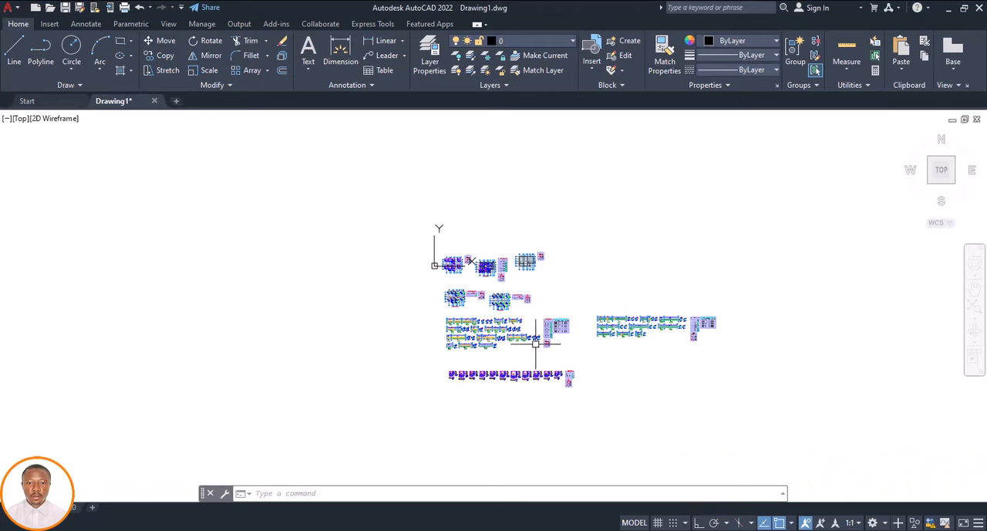
pyautogui.scroll(4, 500, 290)
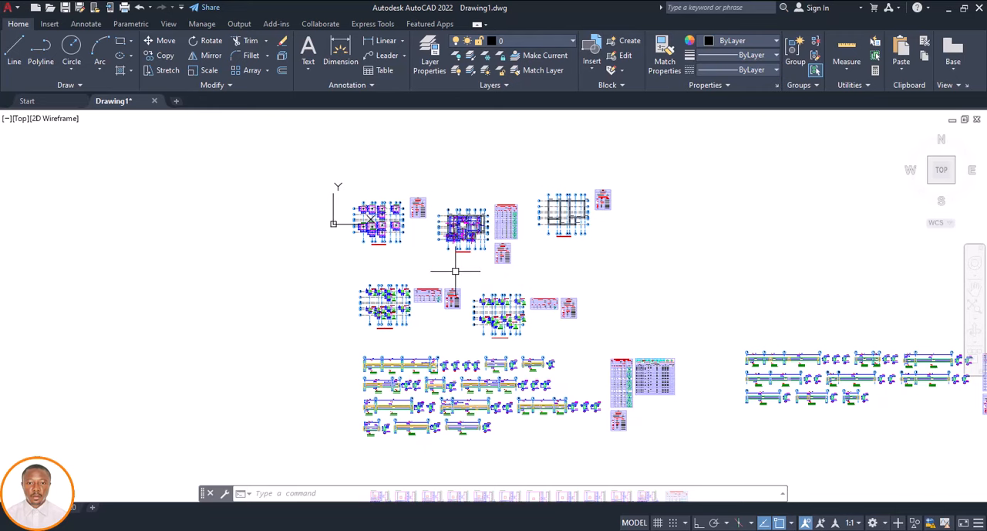
pyautogui.scroll(-2, 455, 269)
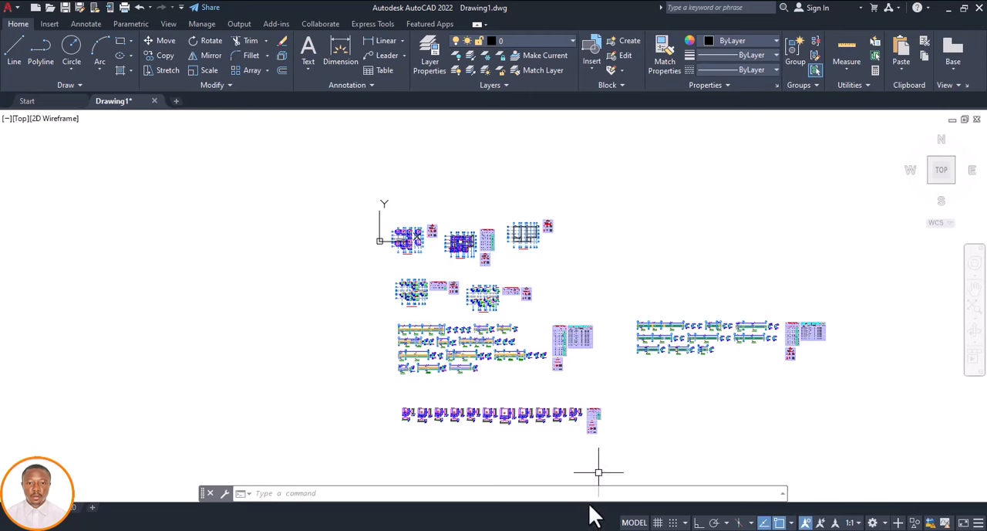
# Switch to ProtaStructure and inspect the 3D building model's frame and pad footings
pyautogui.click(646, 530)
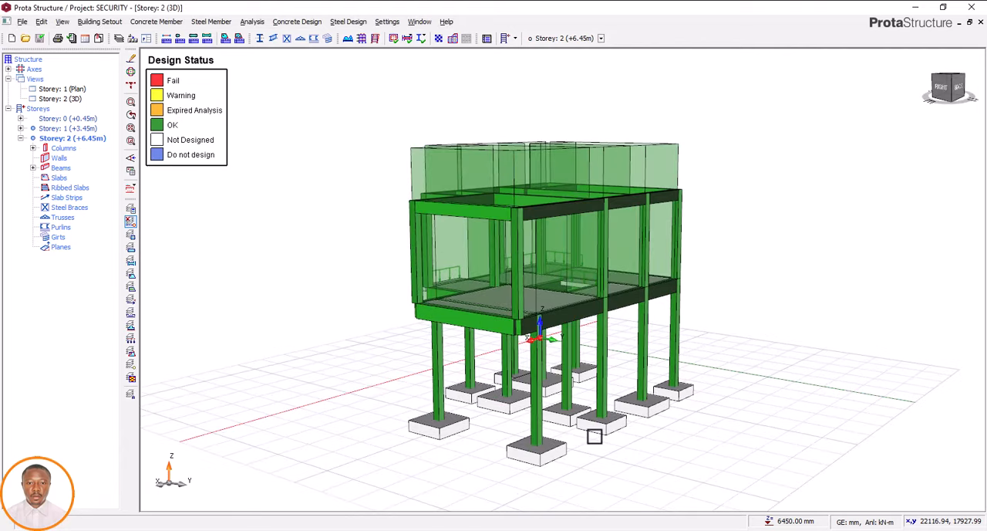
pyautogui.scroll(3, 595, 437)
pyautogui.scroll(-3, 593, 434)
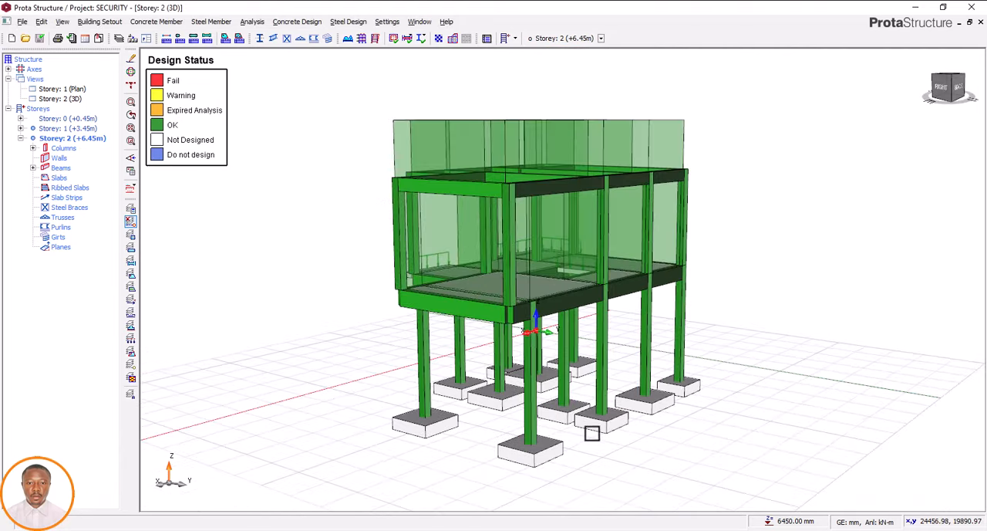
pyautogui.scroll(-1, 591, 434)
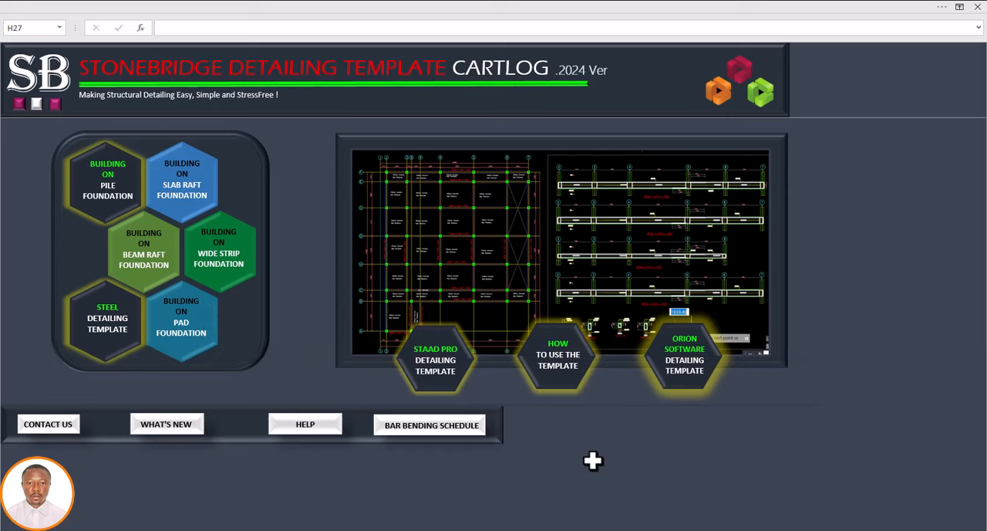
# Switch to the pad footing structural detailing template in AutoCAD and survey its full row of drawing sheets
pyautogui.moveTo(594, 502)
pyautogui.click(569, 478)
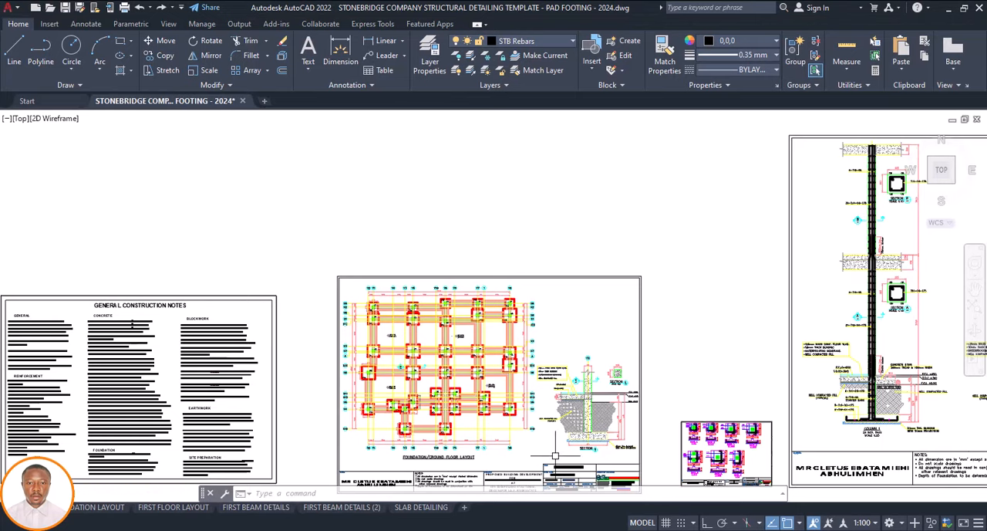
pyautogui.scroll(-6, 476, 312)
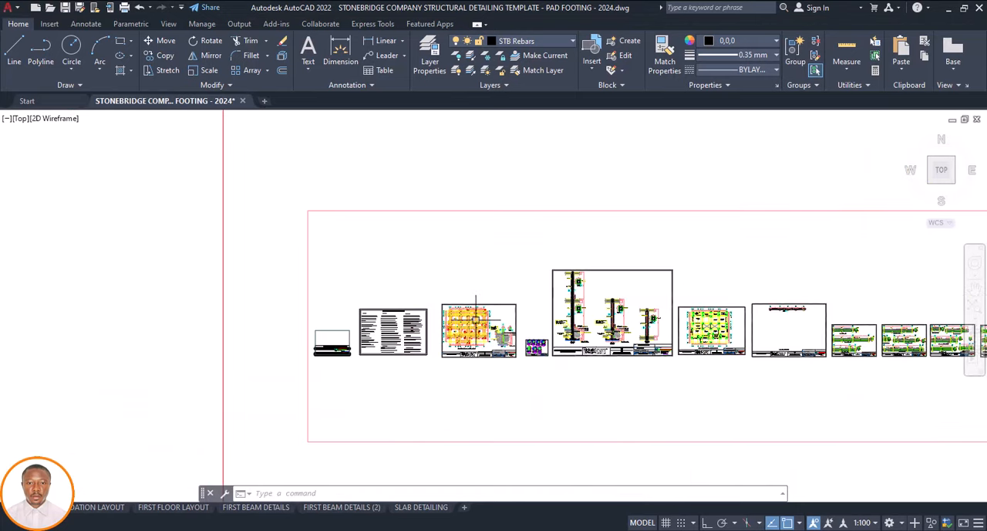
pyautogui.scroll(-5, 501, 355)
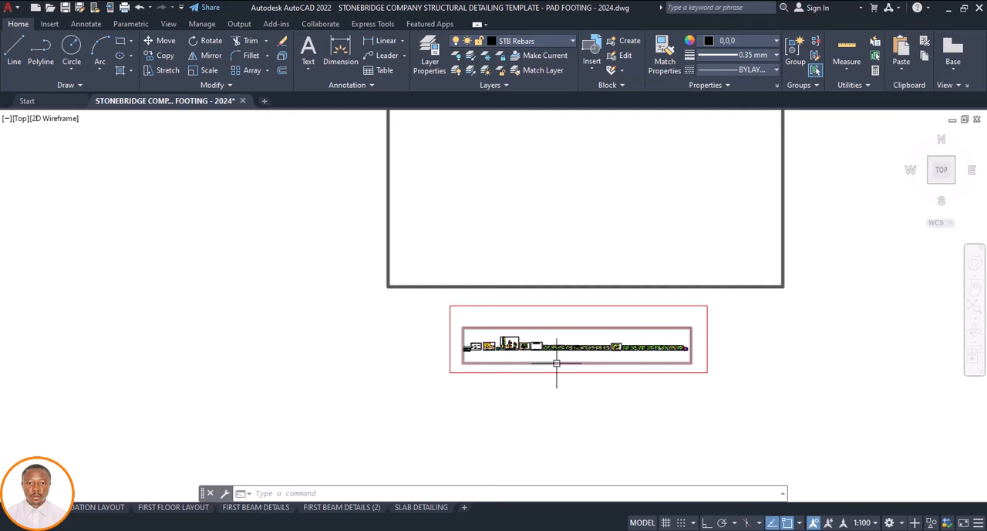
pyautogui.scroll(4, 555, 374)
pyautogui.scroll(2, 532, 357)
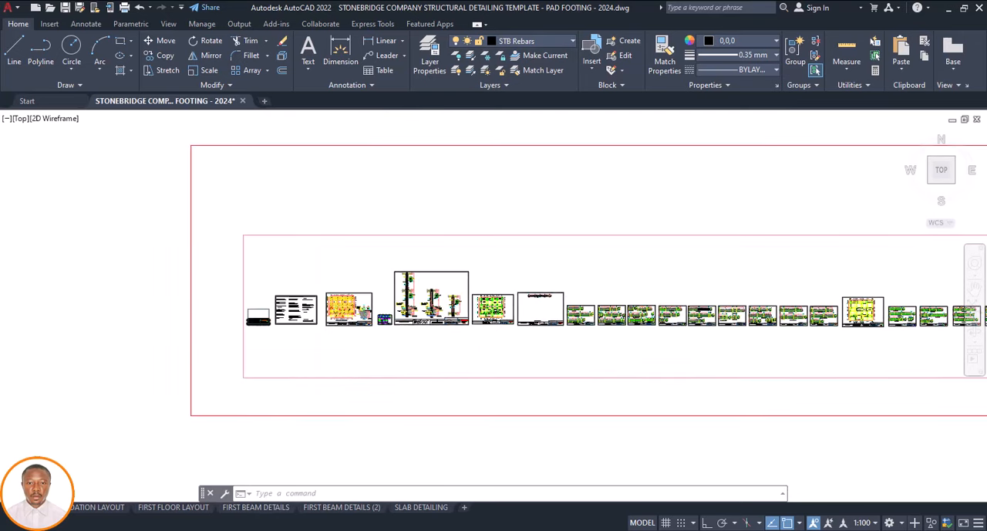
pyautogui.scroll(2, 467, 352)
pyautogui.scroll(-2, 546, 364)
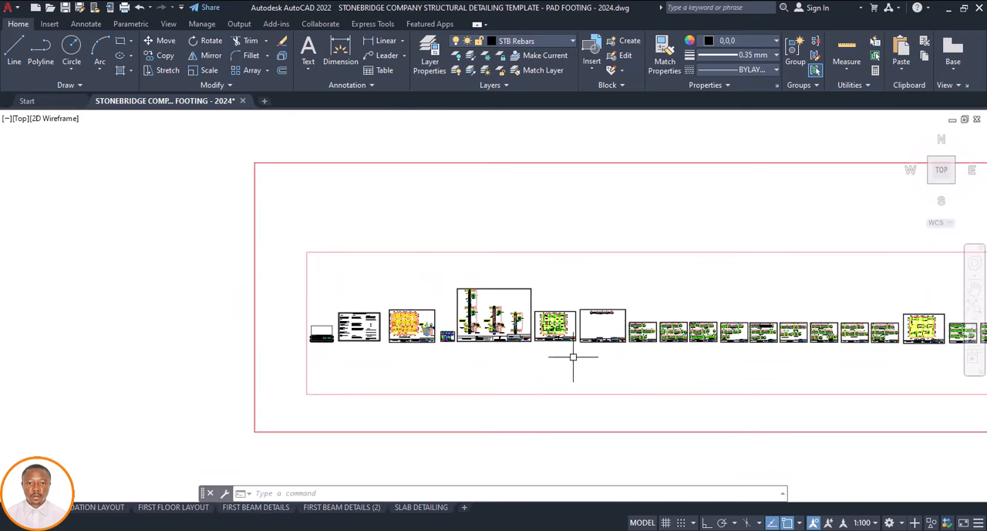
pyautogui.scroll(2, 347, 316)
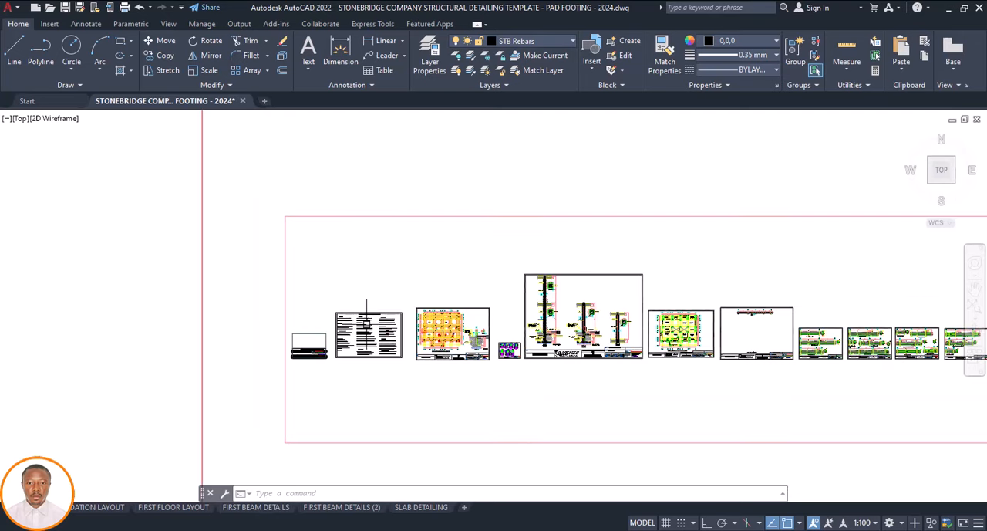
pyautogui.scroll(-4, 392, 358)
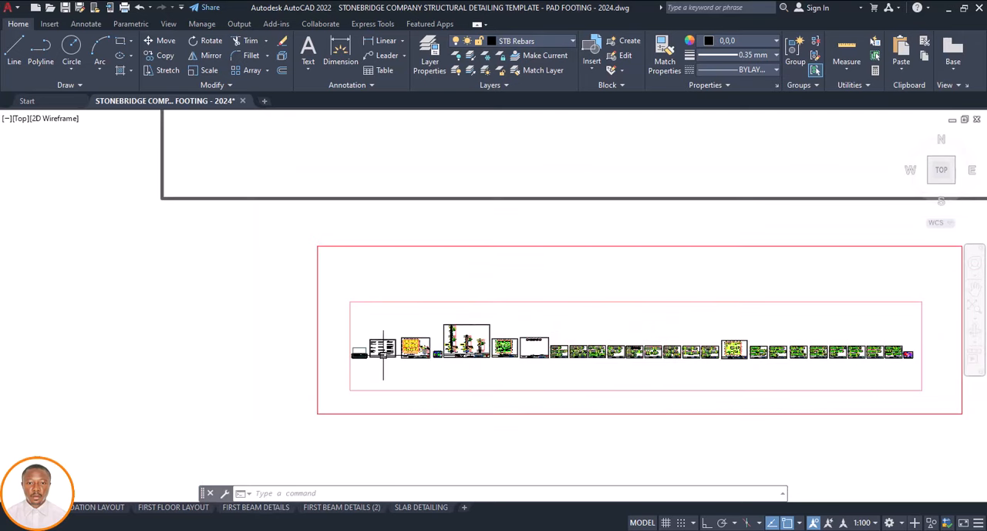
pyautogui.scroll(5, 592, 359)
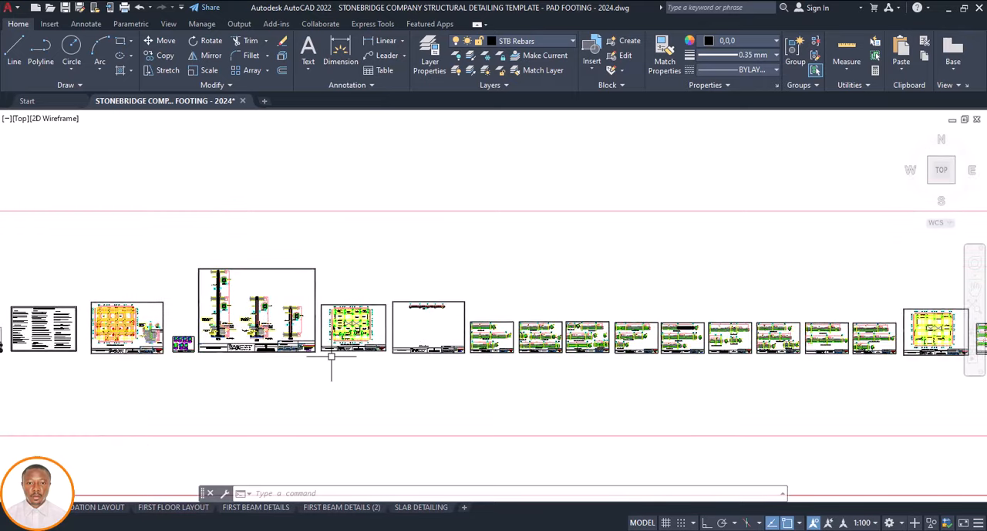
pyautogui.scroll(-2, 359, 363)
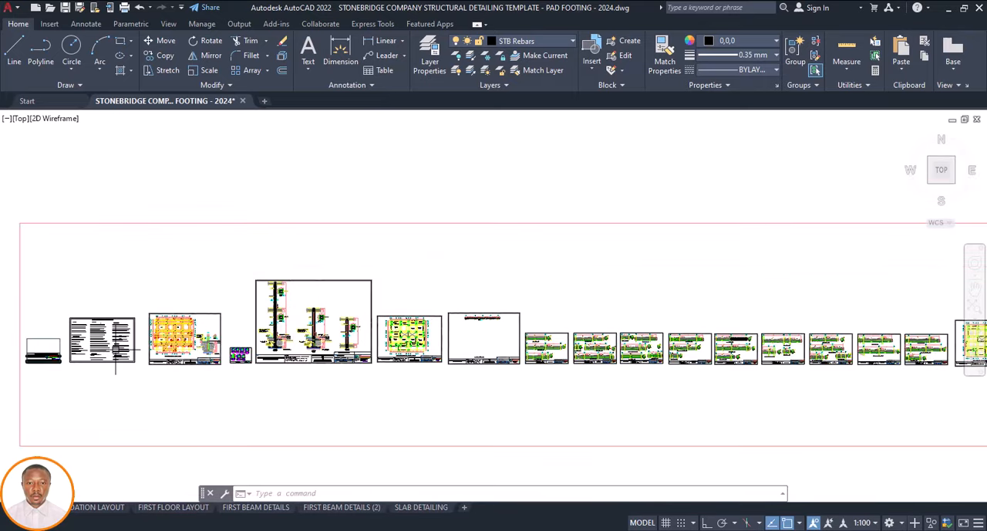
# Examine the template's general construction notes sheet and the foundation/ground floor layout sheet up close
pyautogui.scroll(4, 35, 351)
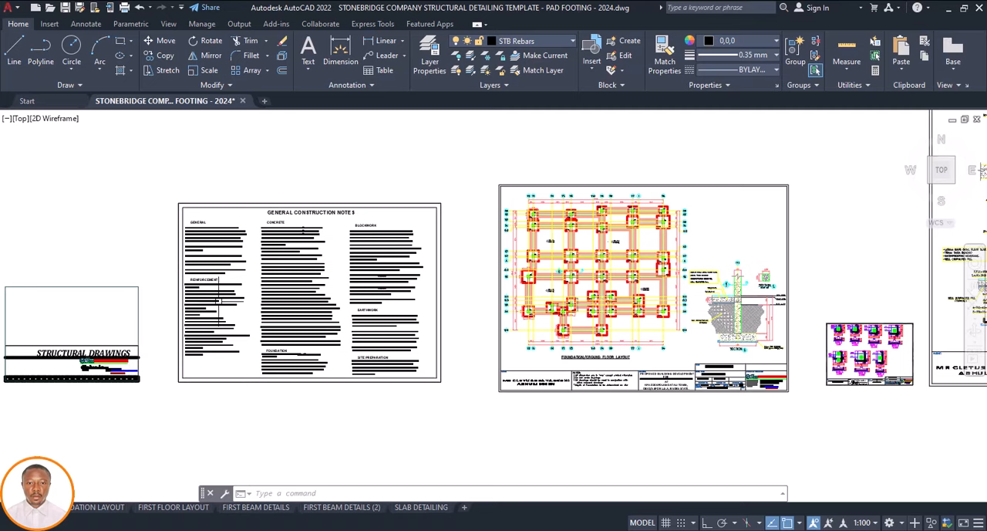
pyautogui.scroll(2, 351, 198)
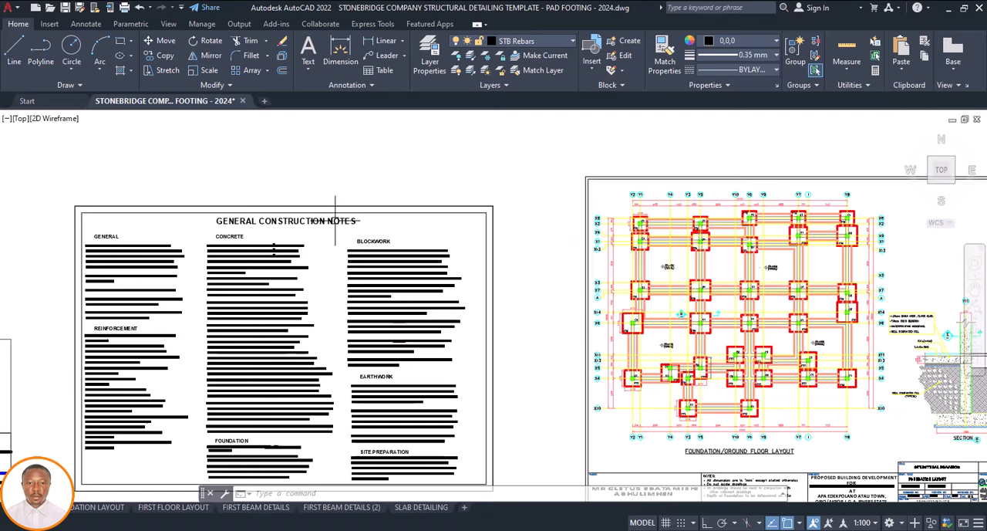
pyautogui.scroll(-4, 306, 270)
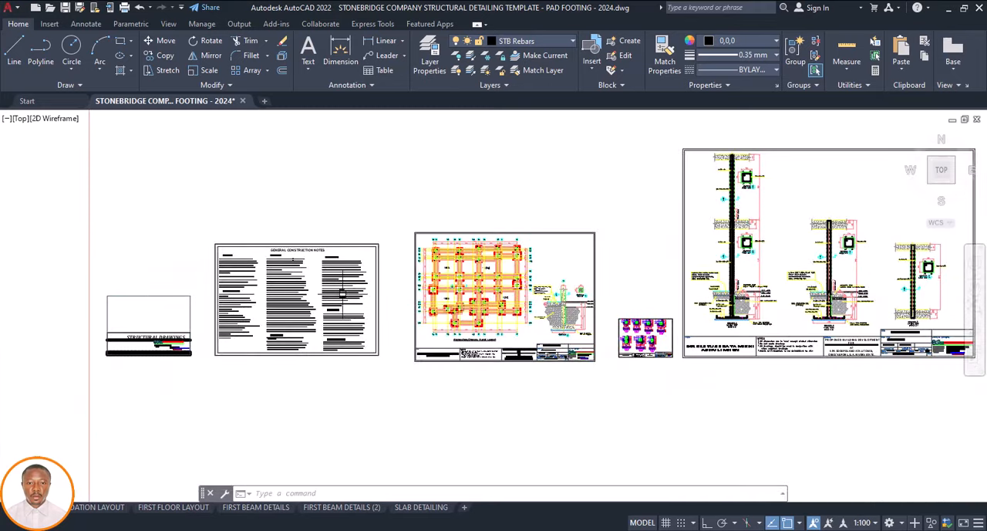
pyautogui.scroll(3, 519, 349)
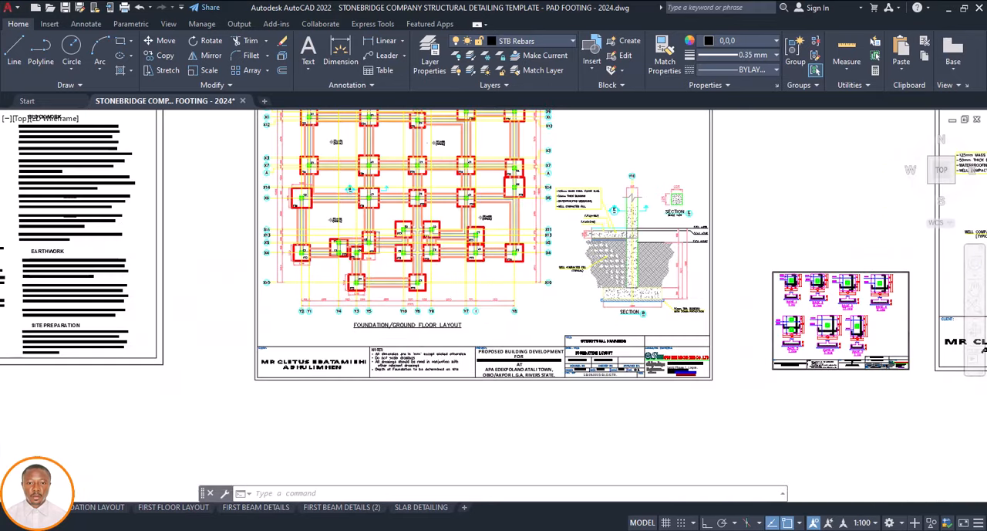
pyautogui.scroll(2, 455, 352)
pyautogui.scroll(-6, 266, 326)
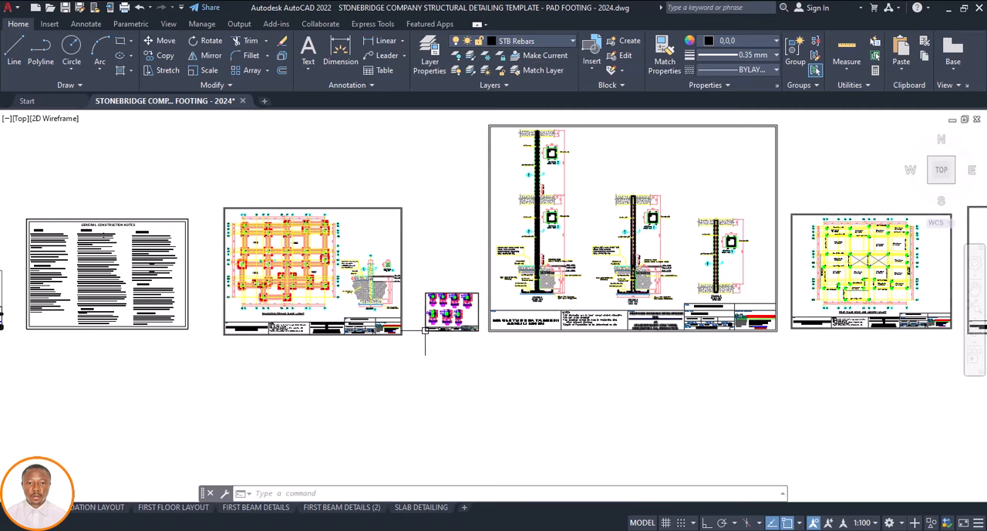
# Examine the R.C pad base details sheet and its title block, and switch to the Stonebridge detailing template catalogue in Excel
pyautogui.scroll(6, 449, 333)
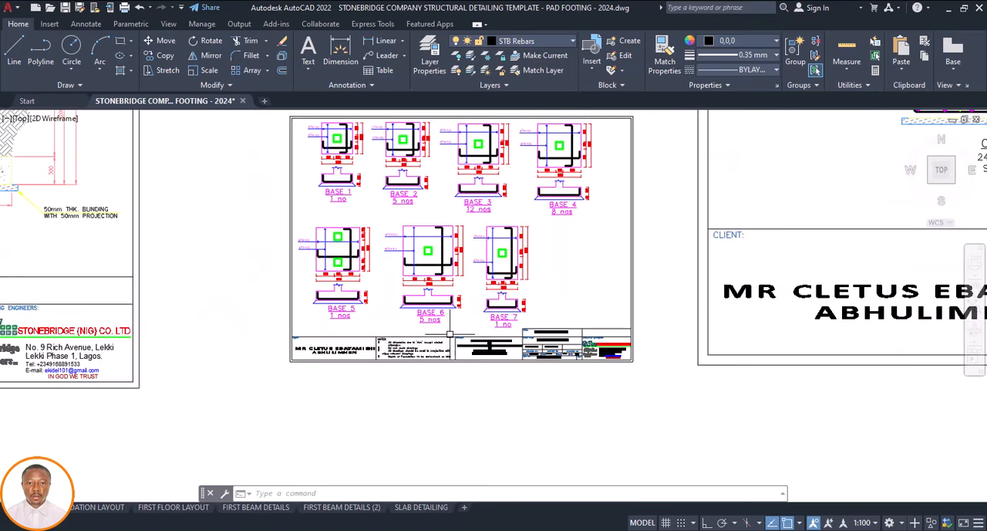
pyautogui.scroll(3, 571, 355)
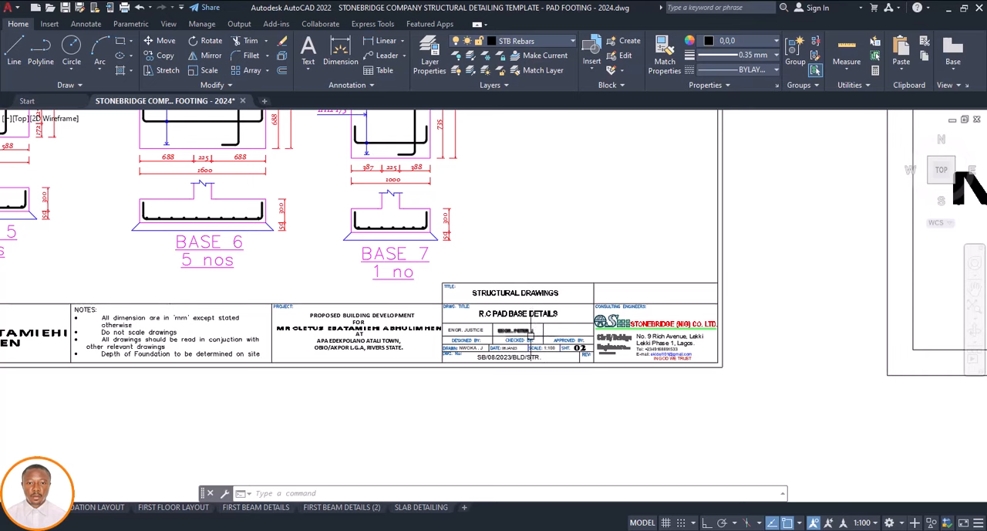
pyautogui.scroll(-8, 494, 337)
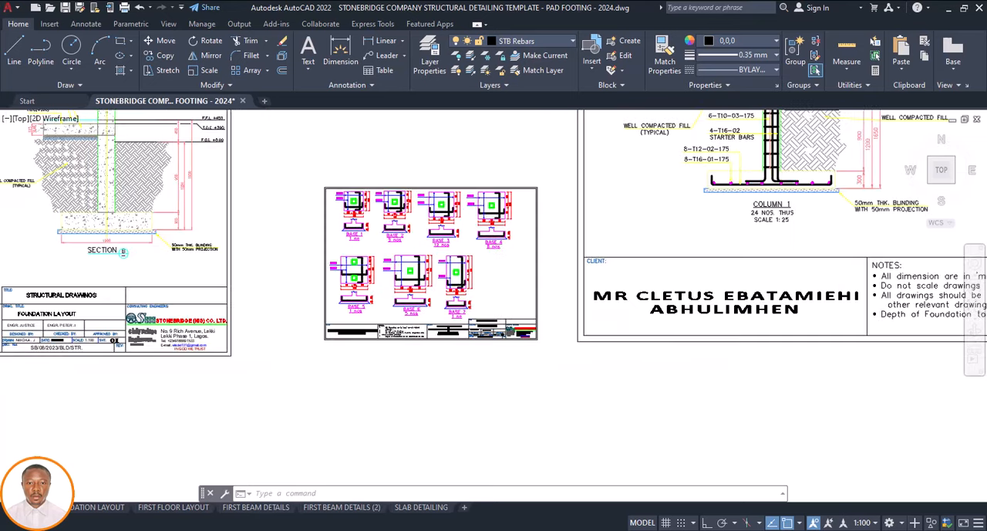
pyautogui.scroll(-4, 471, 377)
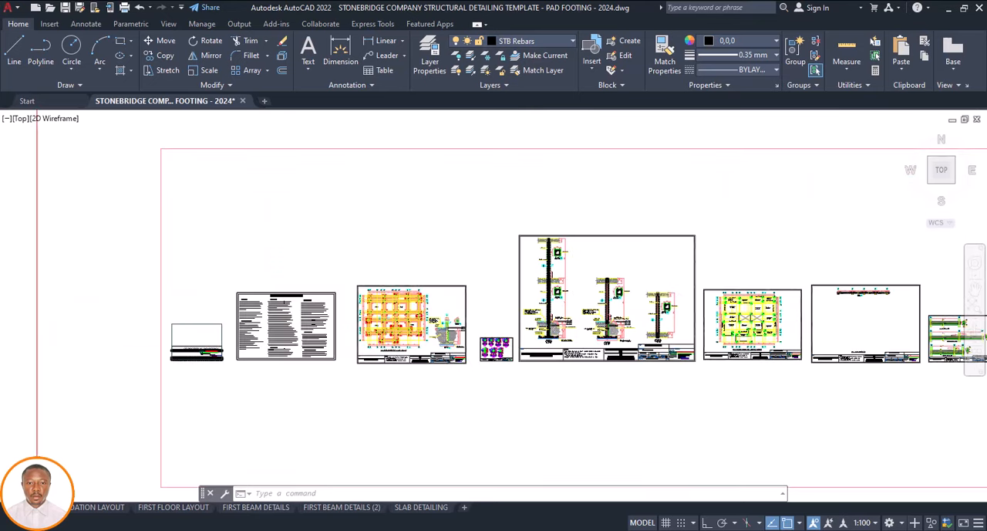
pyautogui.scroll(-4, 444, 381)
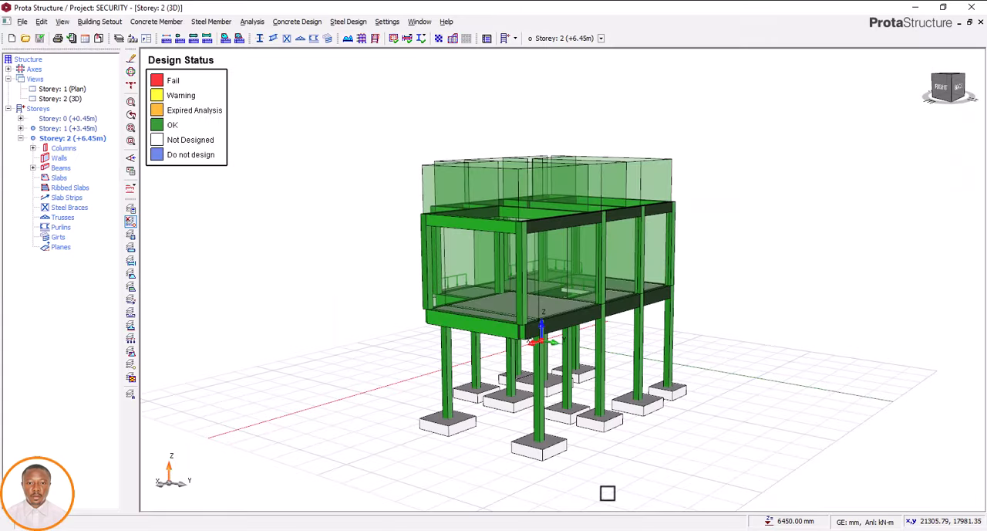
pyautogui.click(810, 482)
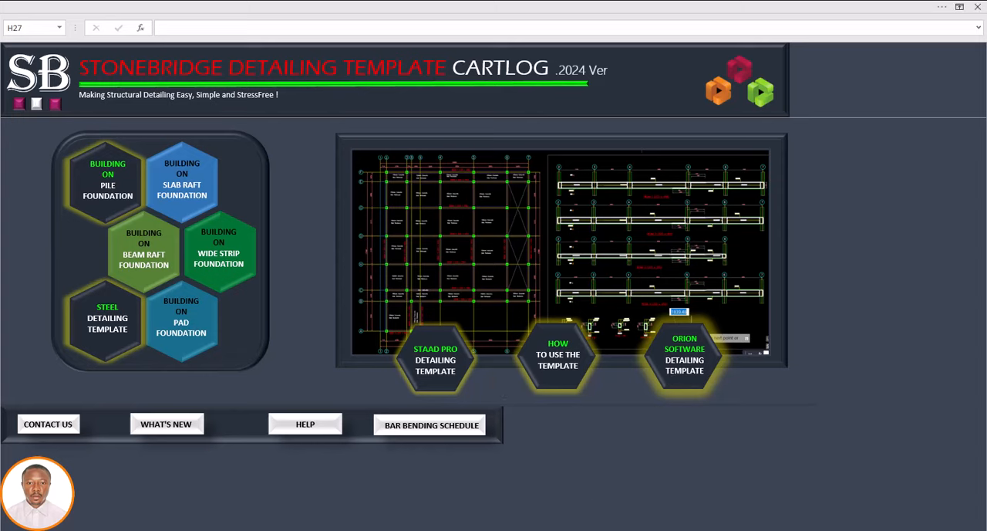
# Switch to the pad footing template in AutoCAD and copy the general construction notes sheet into the large empty frame above the sheet row
pyautogui.click(606, 502)
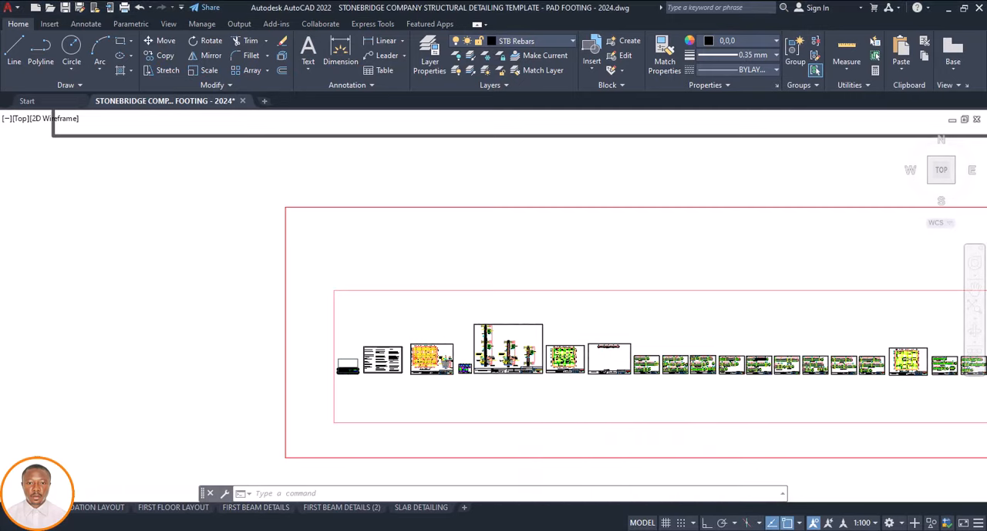
pyautogui.scroll(-5, 425, 356)
pyautogui.scroll(5, 421, 358)
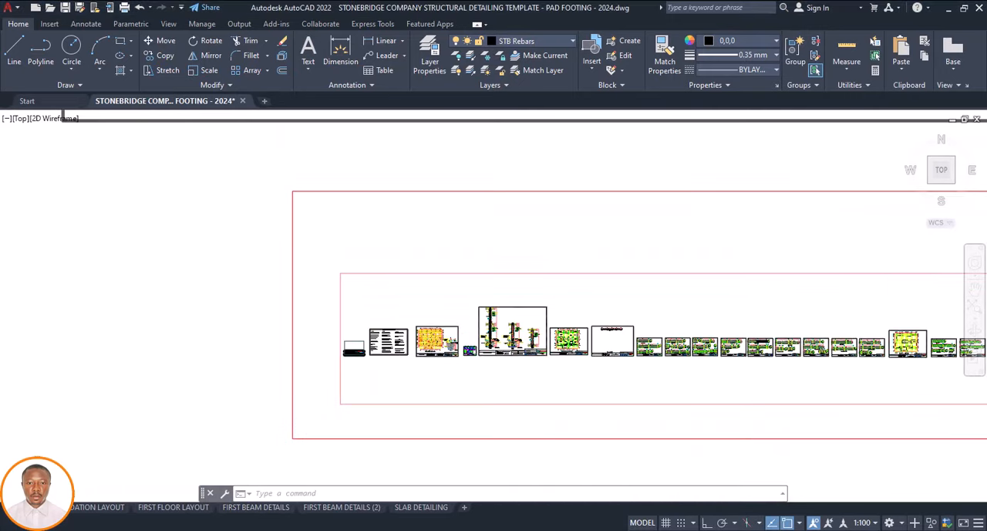
pyautogui.scroll(3, 377, 345)
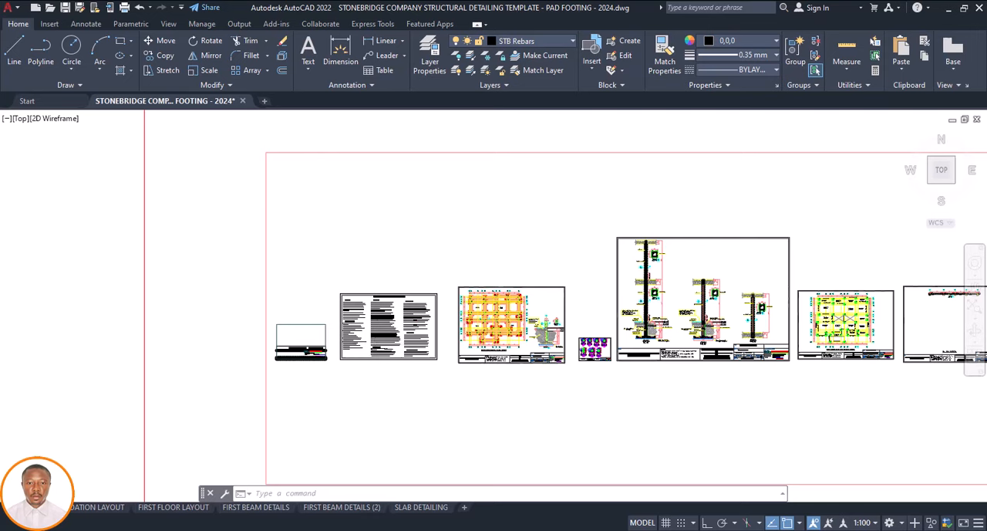
pyautogui.click(443, 283)
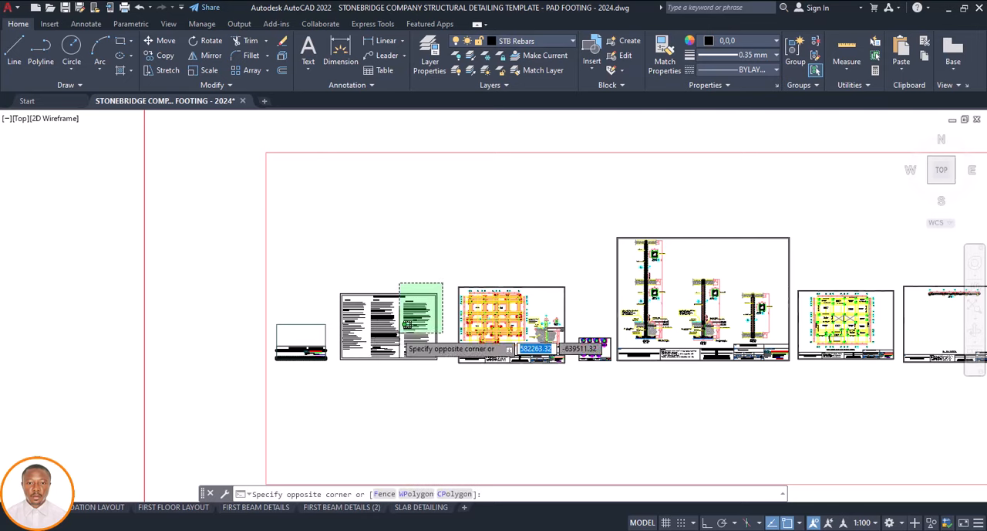
pyautogui.click(336, 375)
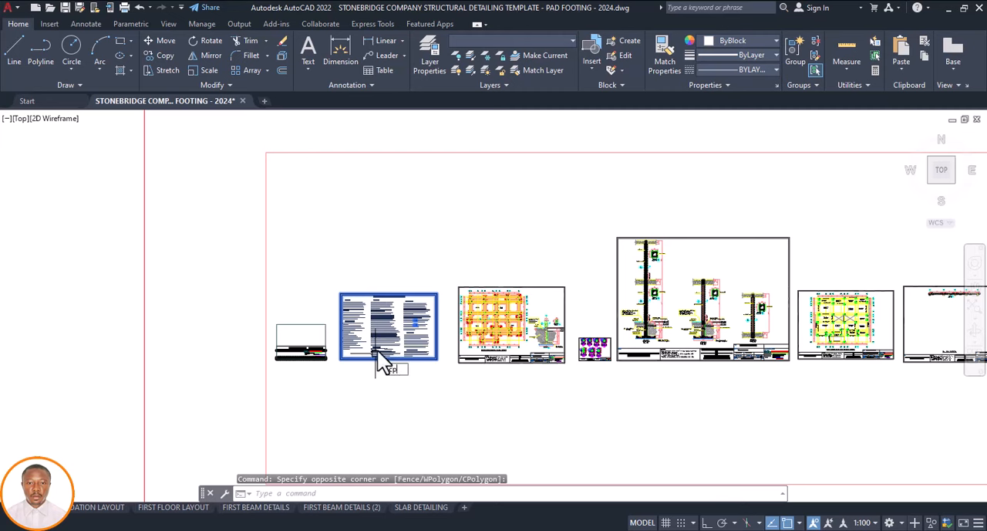
pyautogui.write('cp')
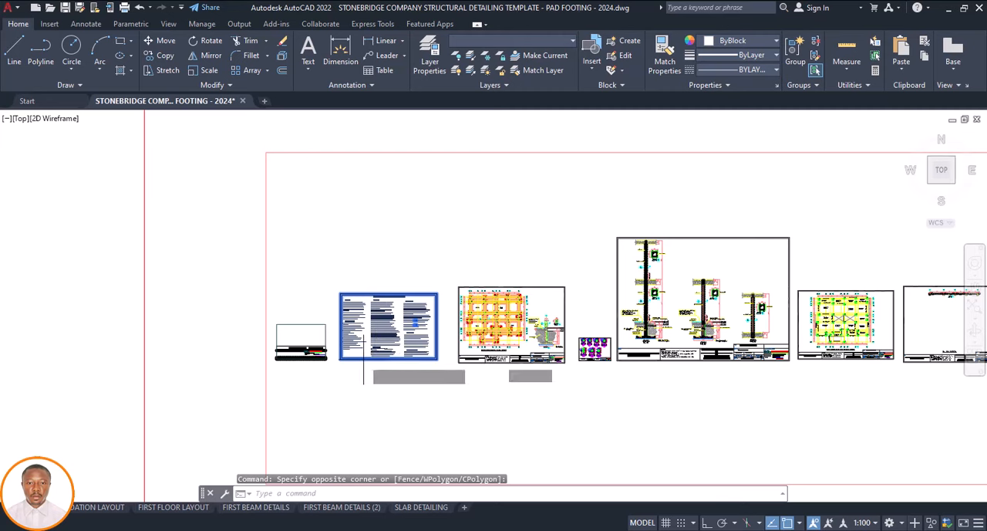
pyautogui.press('Return')
pyautogui.click(364, 371)
pyautogui.scroll(5, 382, 378)
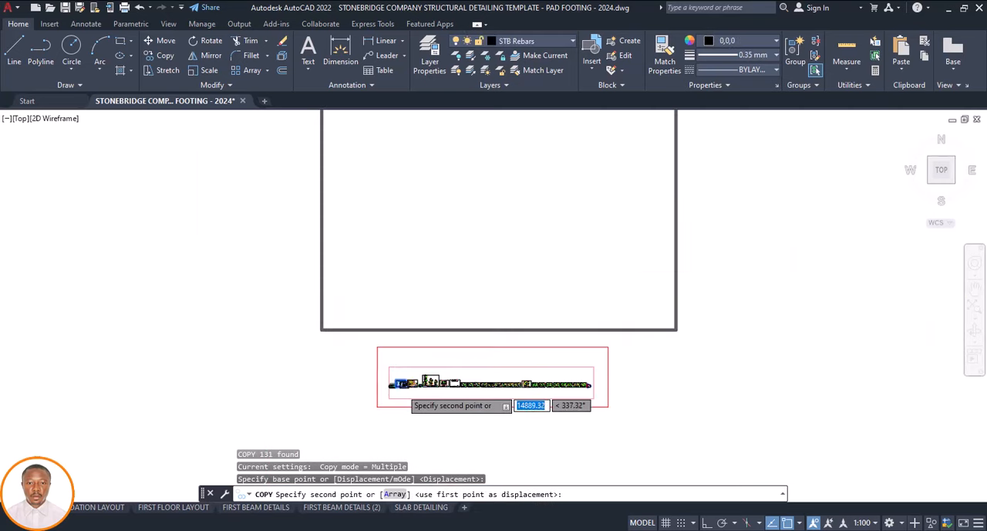
pyautogui.scroll(-1, 385, 375)
pyautogui.scroll(4, 385, 321)
pyautogui.scroll(1, 379, 307)
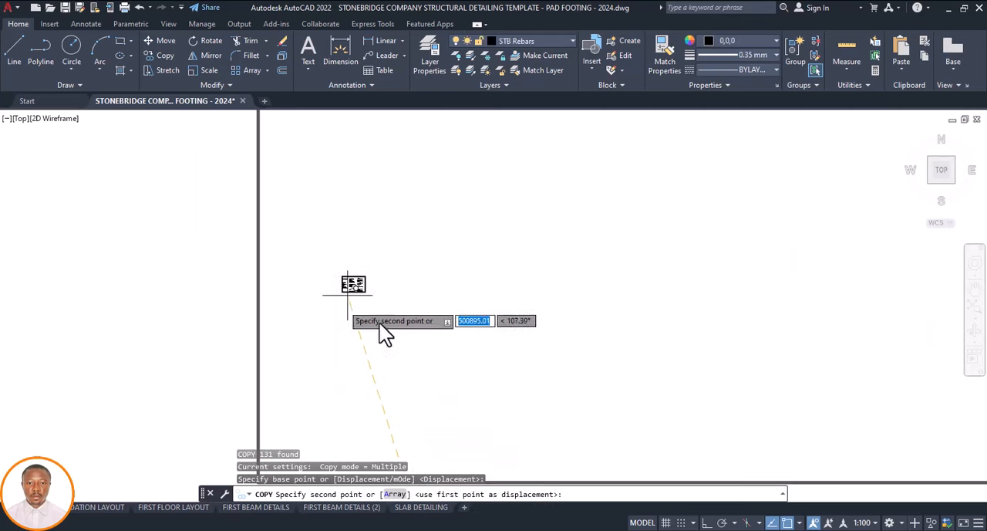
pyautogui.scroll(-3, 370, 297)
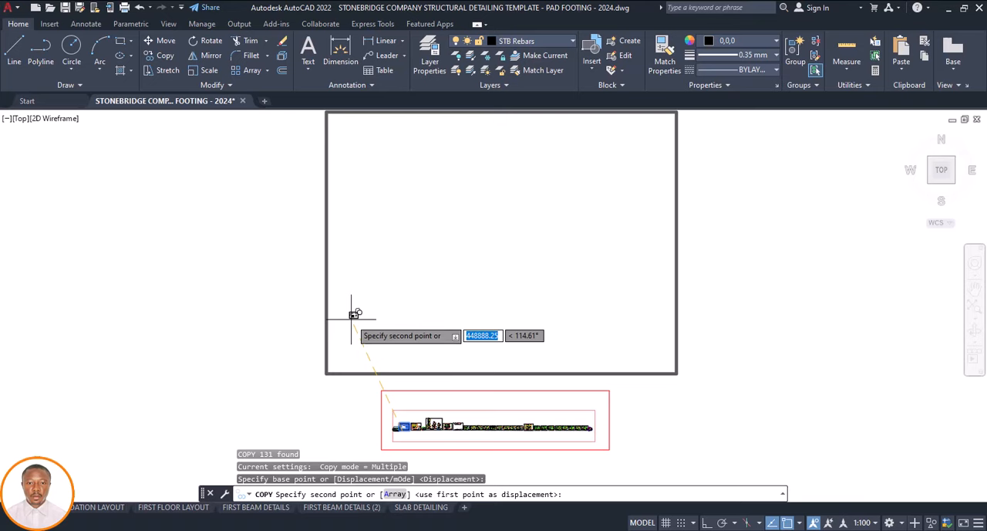
pyautogui.click(352, 317)
pyautogui.press('Escape')
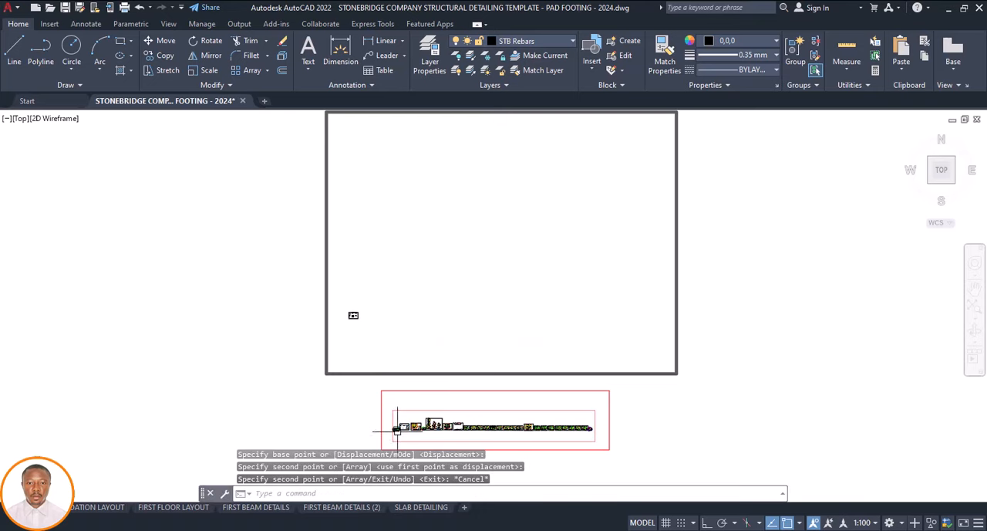
# Copy the structural drawings cover sheet from the template row into the large frame, just left of the copied notes sheet
pyautogui.scroll(-1, 398, 390)
pyautogui.scroll(5, 390, 398)
pyautogui.scroll(4, 388, 391)
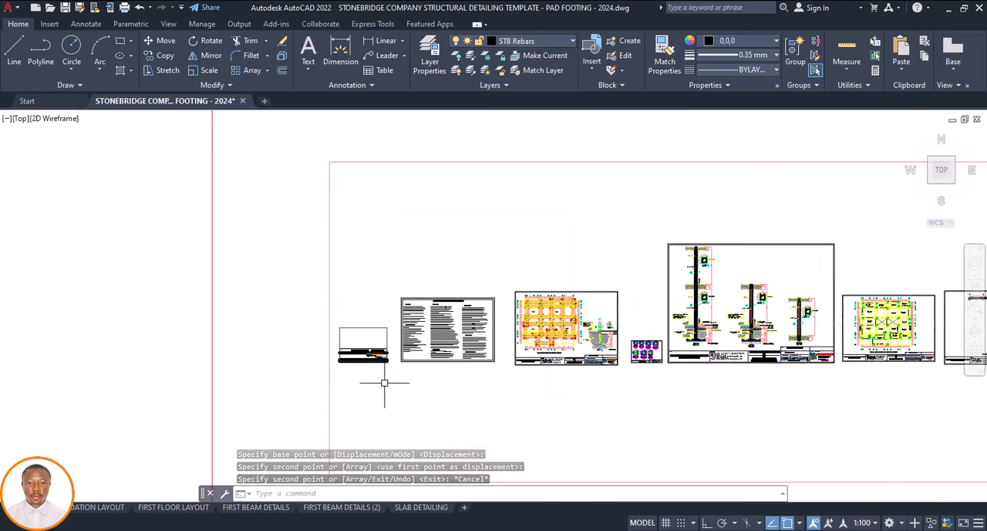
pyautogui.click(393, 321)
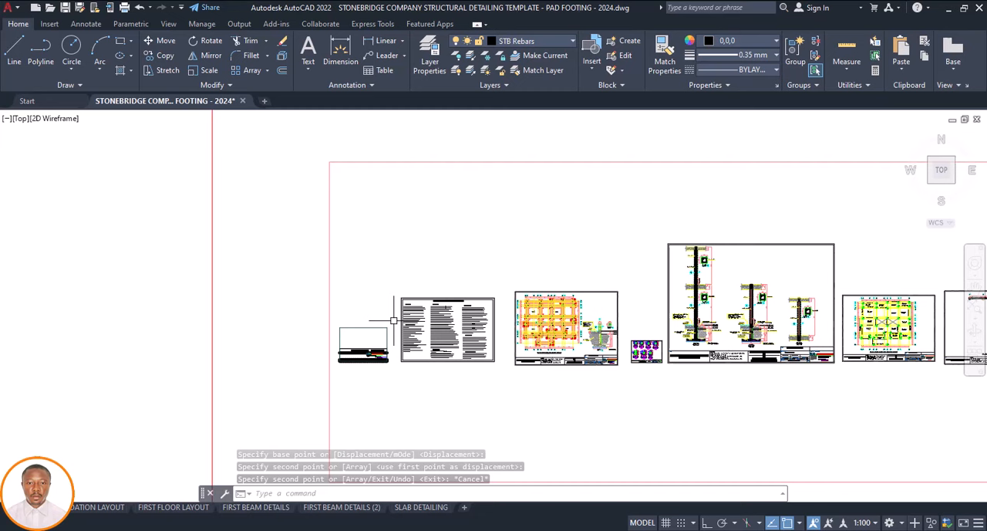
pyautogui.click(342, 379)
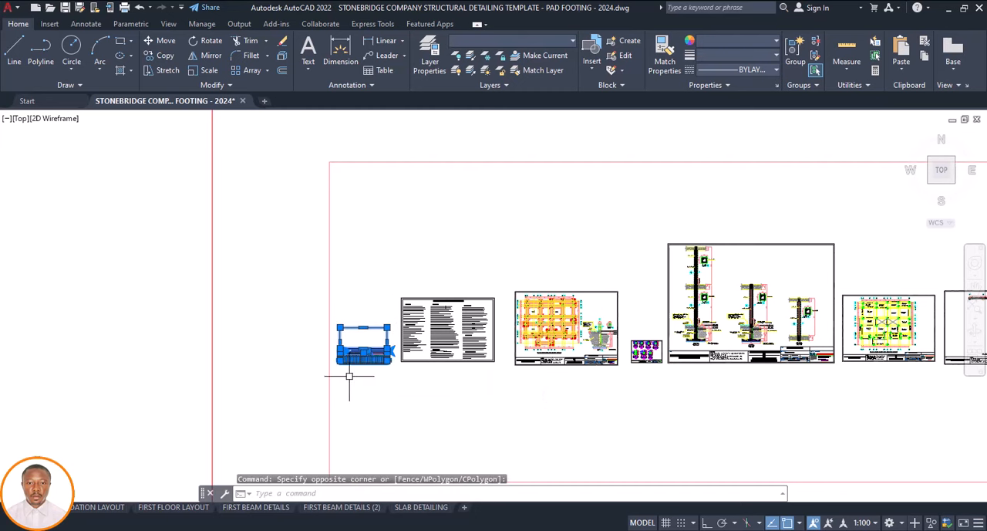
pyautogui.write('co')
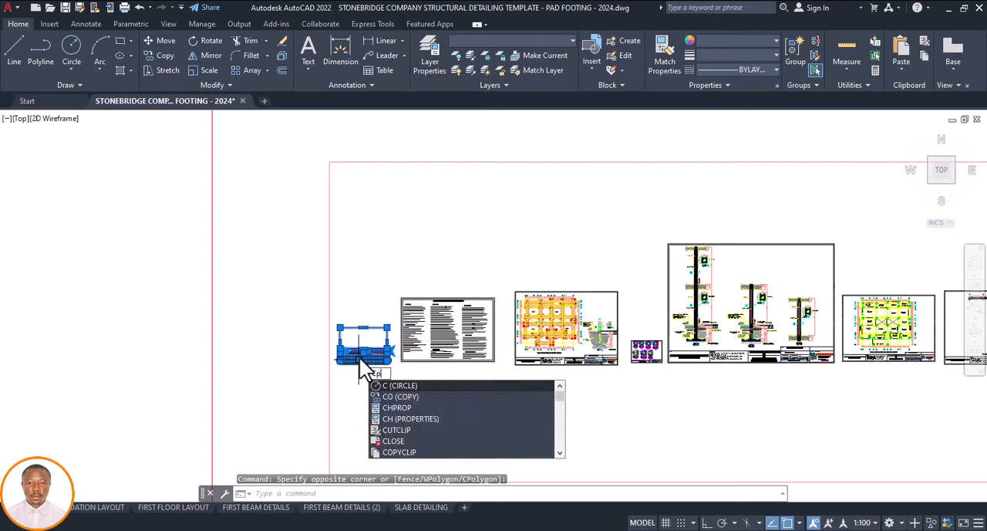
pyautogui.press('Return')
pyautogui.click(351, 357)
pyautogui.scroll(-4, 394, 328)
pyautogui.scroll(-4, 392, 315)
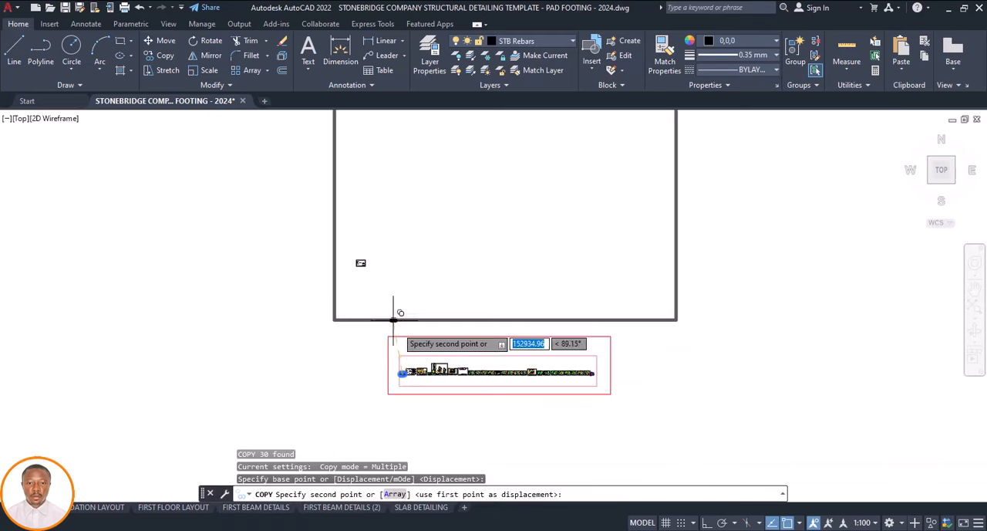
pyautogui.scroll(5, 359, 260)
pyautogui.scroll(4, 339, 286)
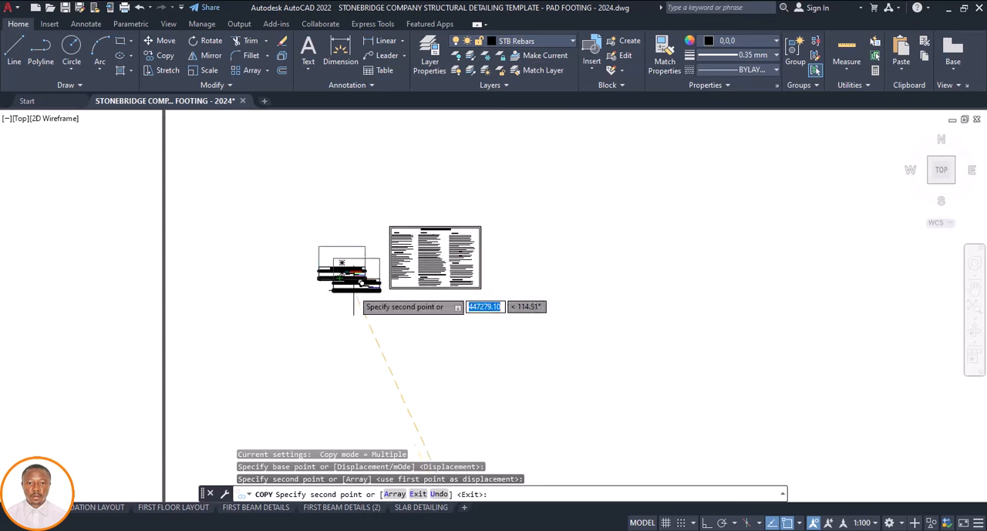
pyautogui.click(340, 276)
pyautogui.press('Escape')
# Change the allowable soil bearing capacity in foundation note H1 of the copied construction notes to 130 kN/m2
pyautogui.scroll(5, 438, 277)
pyautogui.scroll(6, 512, 271)
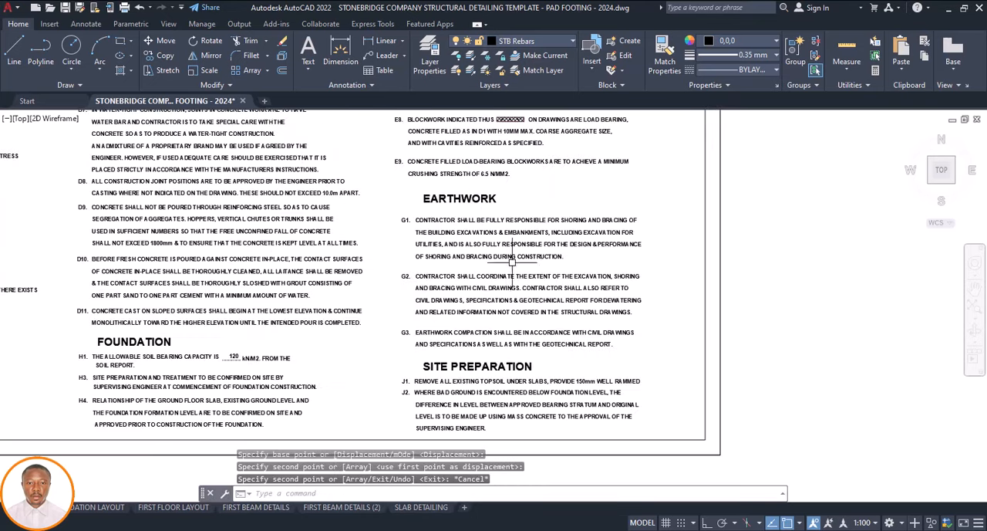
pyautogui.scroll(-8, 451, 332)
pyautogui.scroll(5, 411, 304)
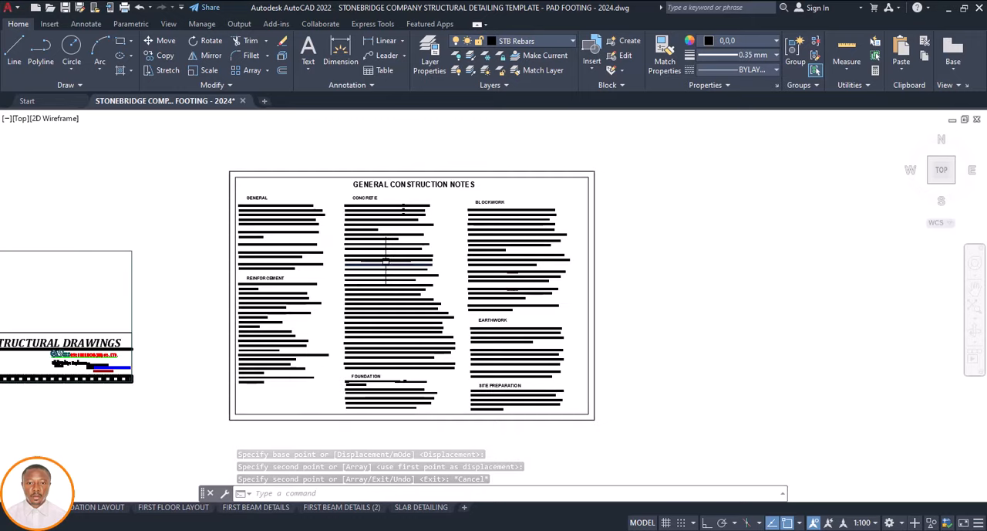
pyautogui.scroll(-3, 385, 264)
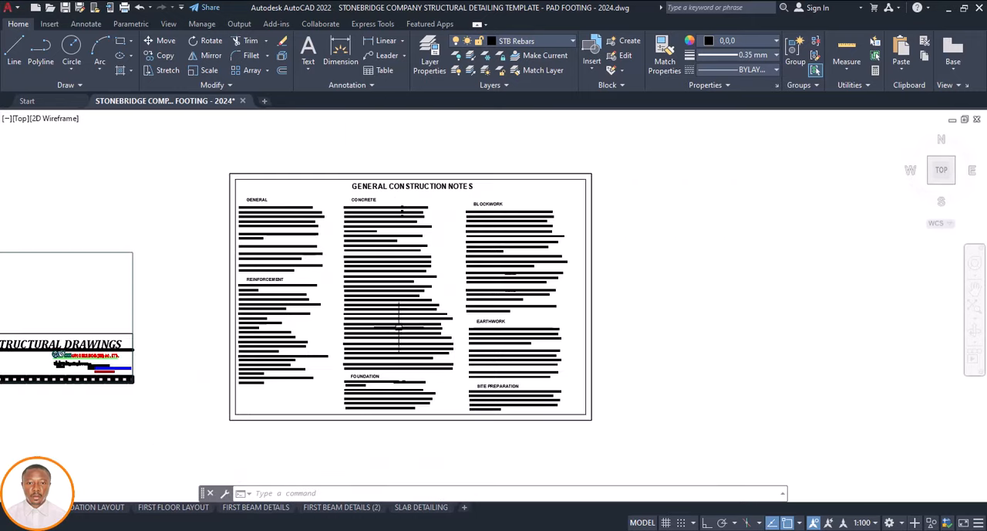
pyautogui.scroll(2, 410, 333)
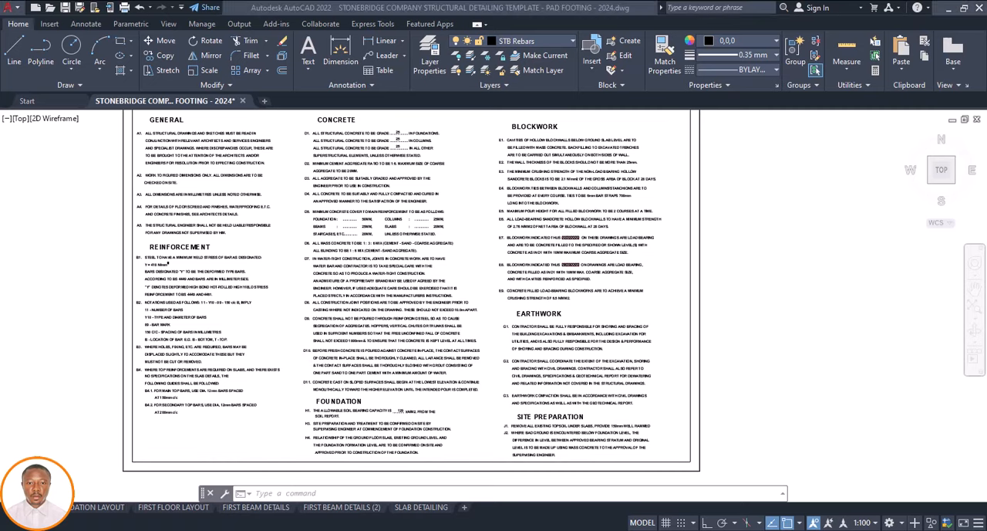
pyautogui.scroll(4, 374, 463)
pyautogui.scroll(2, 443, 421)
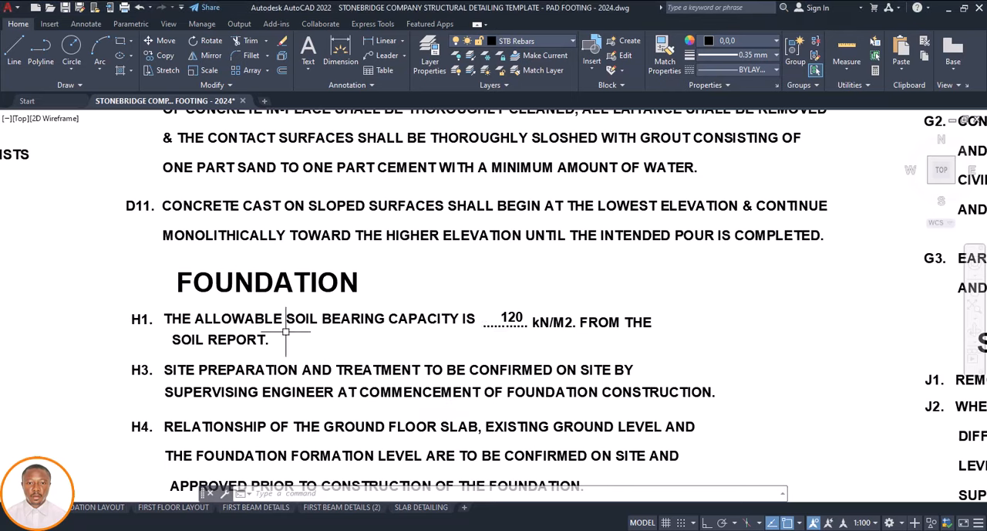
pyautogui.click(520, 317)
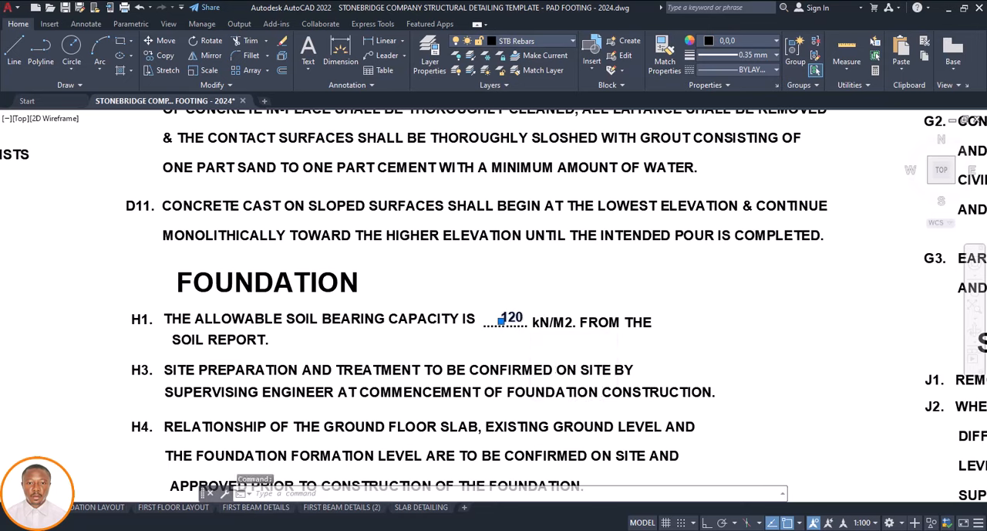
pyautogui.doubleClick(520, 318)
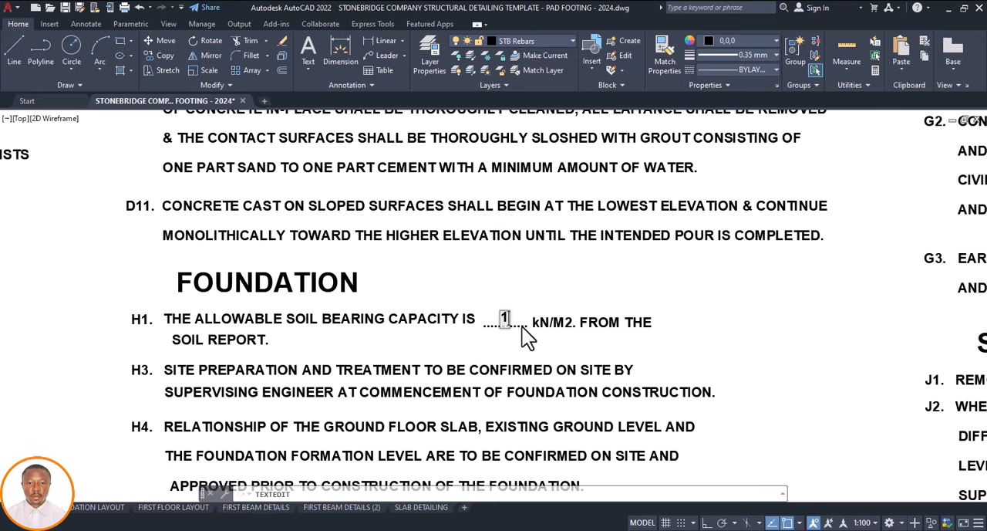
pyautogui.write('13o')
pyautogui.click(544, 300)
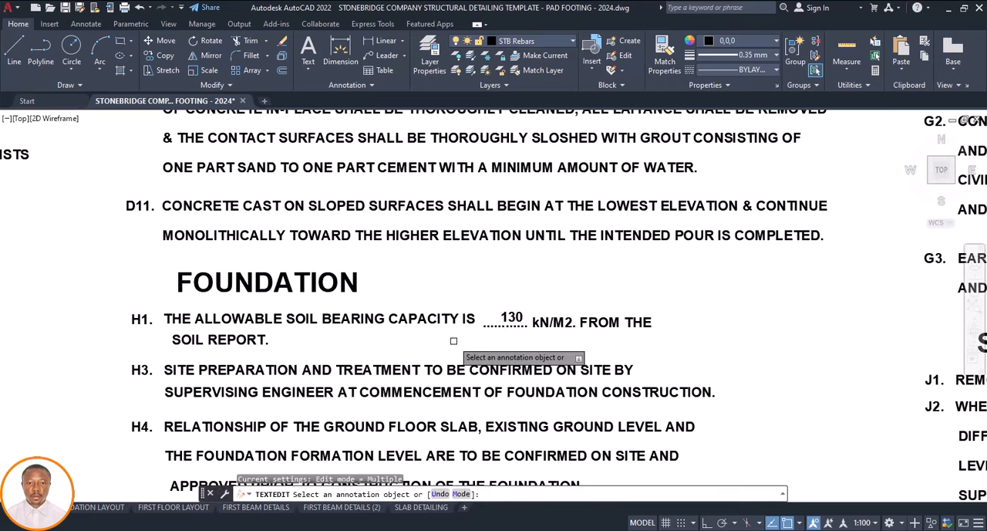
pyautogui.press('Escape')
# Copy the foundation/ground floor layout sheet from the template row into the large frame, above and to the right of the copied notes sheet
pyautogui.scroll(-3, 438, 337)
pyautogui.scroll(2, 466, 333)
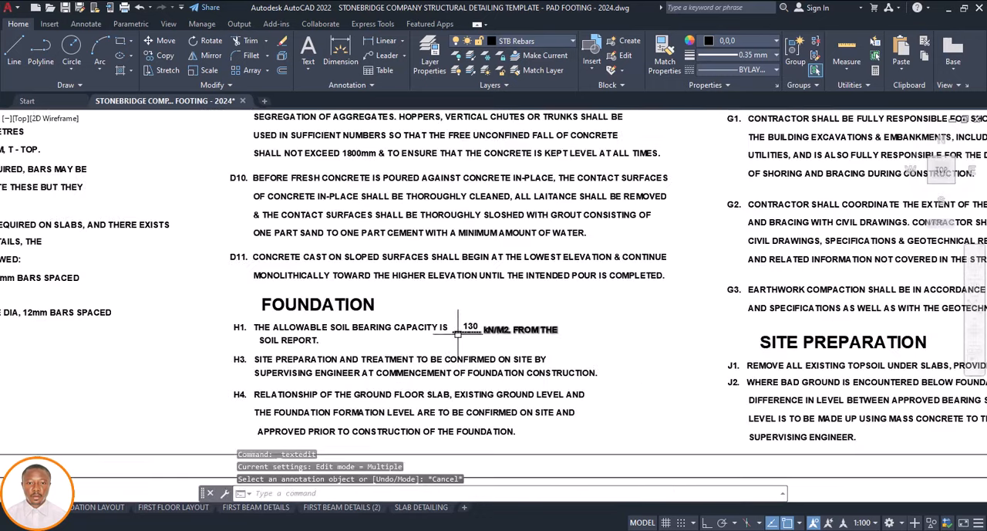
pyautogui.scroll(-8, 459, 334)
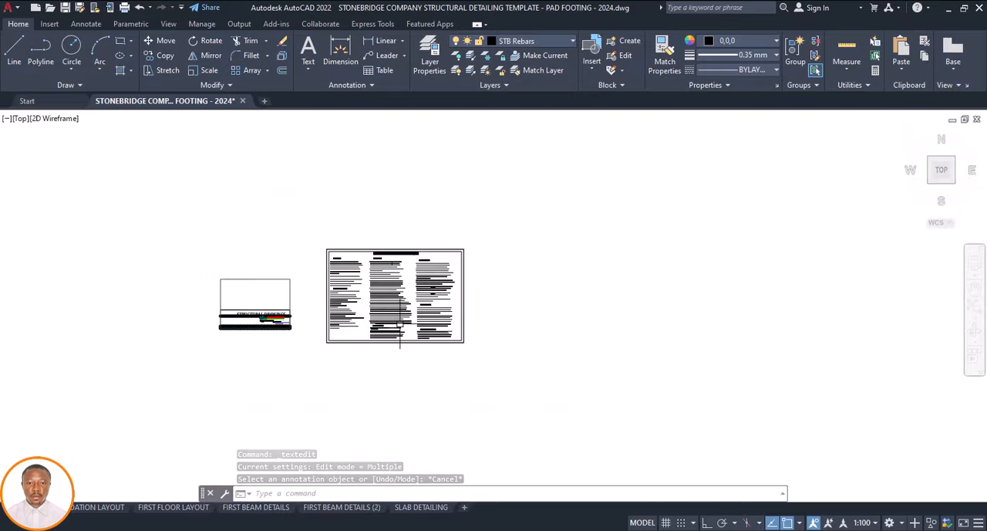
pyautogui.scroll(-6, 397, 316)
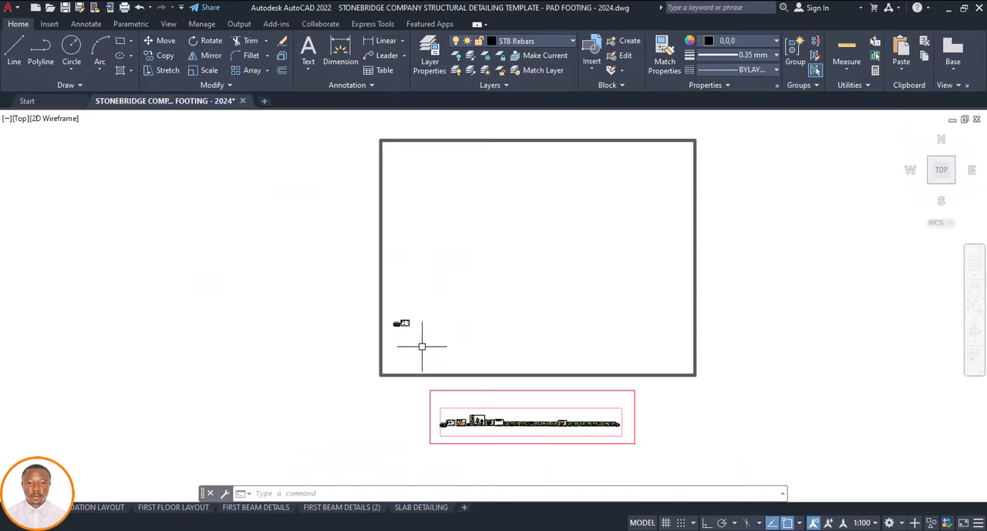
pyautogui.scroll(7, 460, 438)
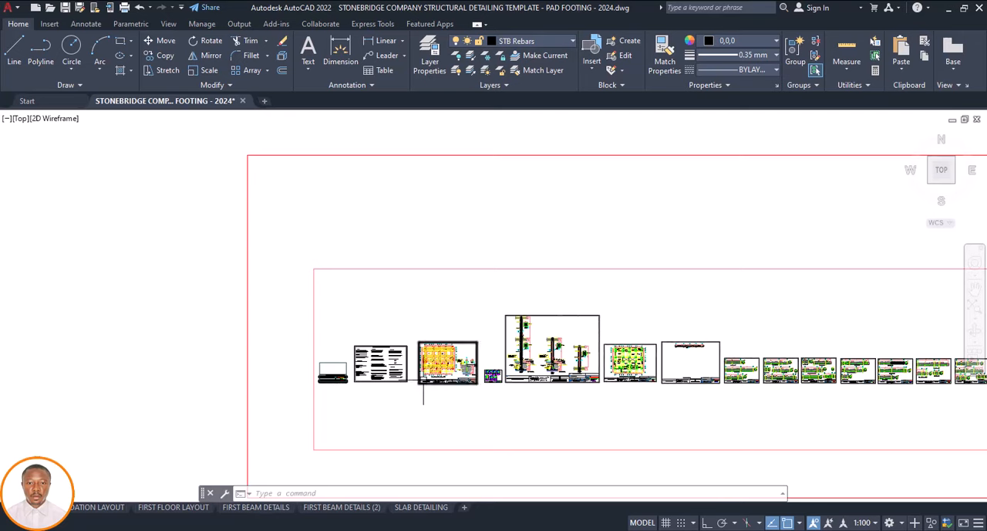
pyautogui.click(526, 311)
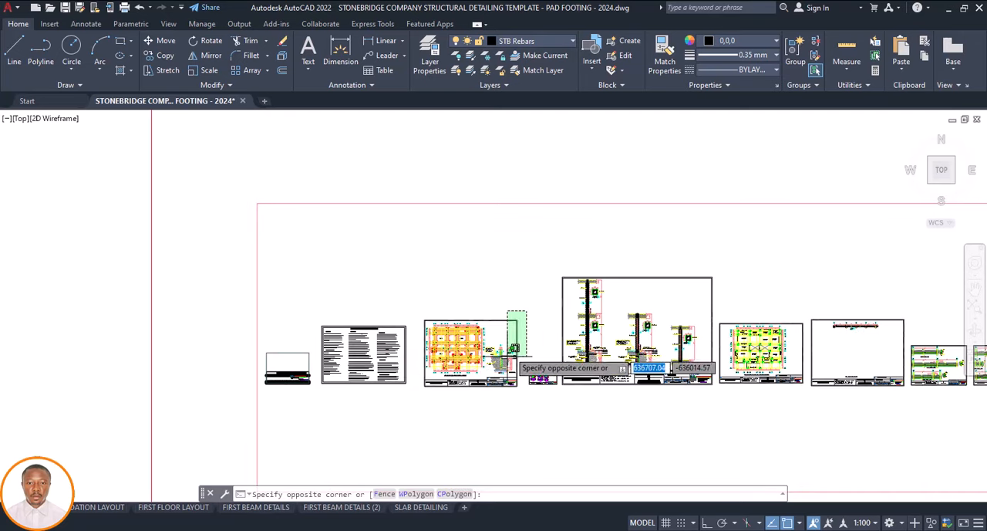
pyautogui.click(418, 399)
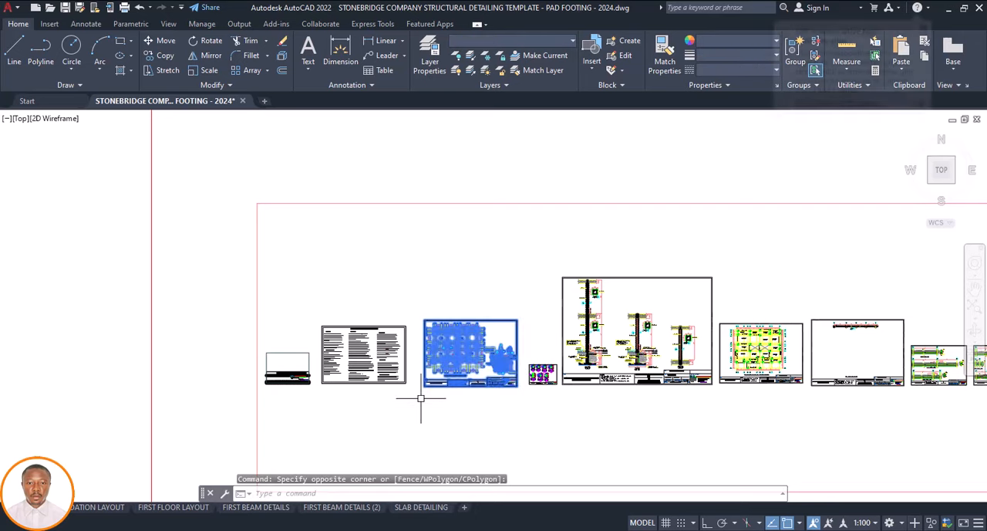
pyautogui.write('cp')
pyautogui.press('Return')
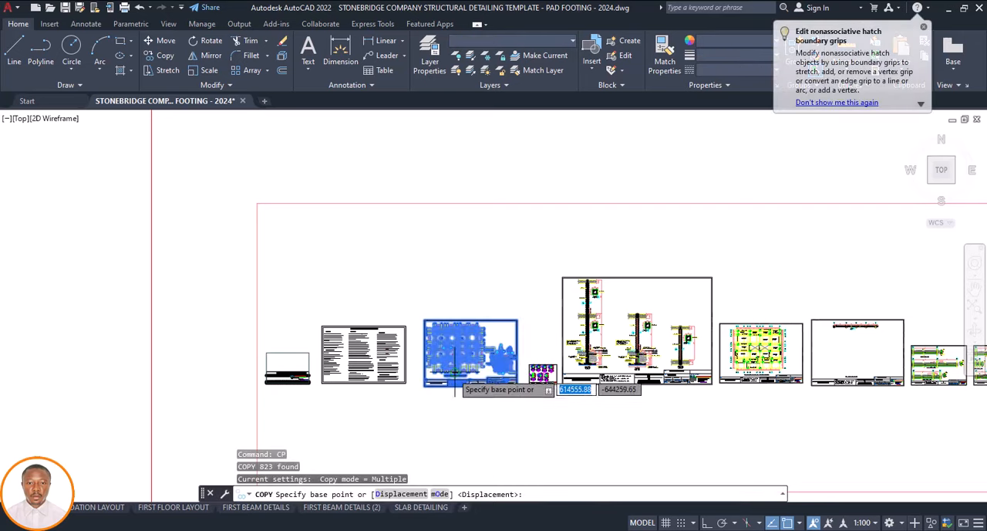
pyautogui.click(459, 384)
pyautogui.scroll(6, 459, 381)
pyautogui.scroll(-5, 458, 349)
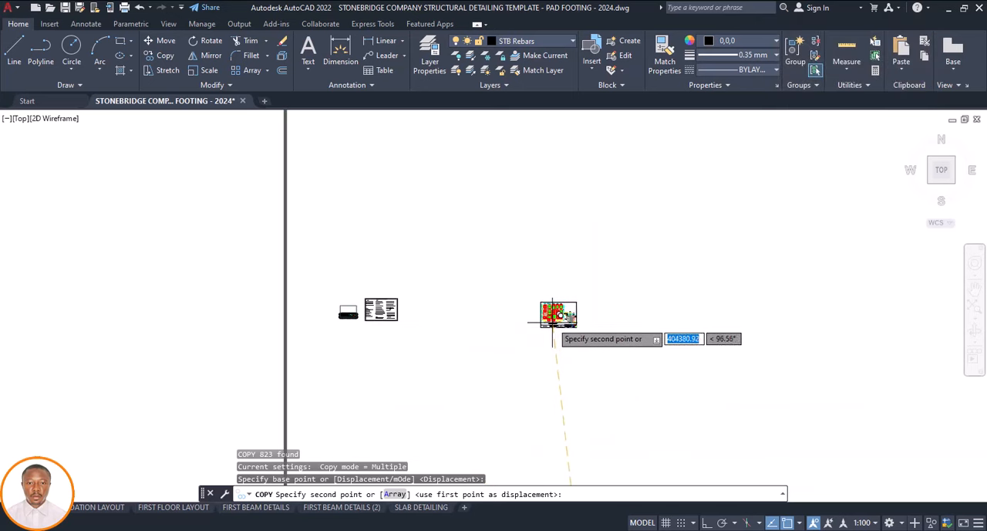
pyautogui.click(468, 263)
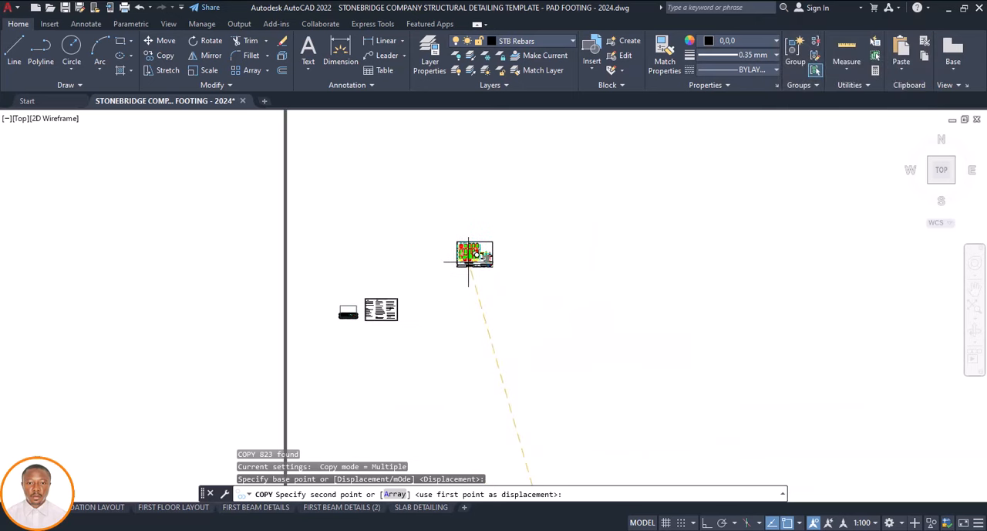
pyautogui.press('Escape')
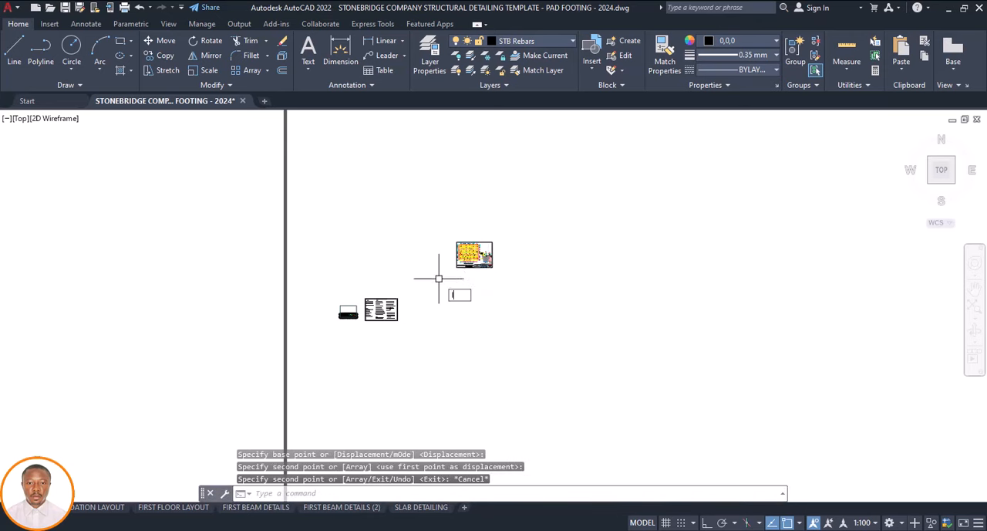
# Draw two crossing diagonal lines as an X across the copied foundation/ground floor layout sheet
pyautogui.write('l')
pyautogui.press('Return')
pyautogui.click(491, 236)
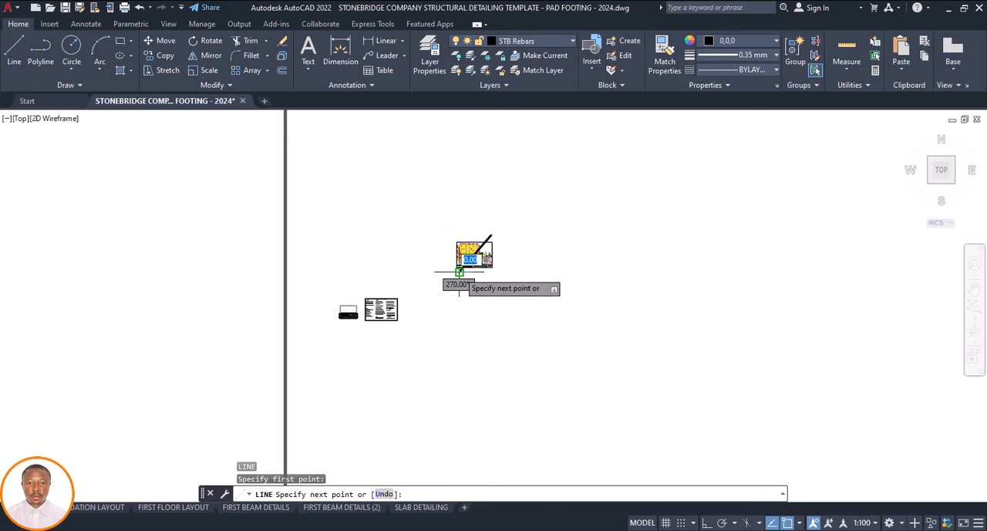
pyautogui.click(459, 272)
pyautogui.press('Return')
pyautogui.press('Return')
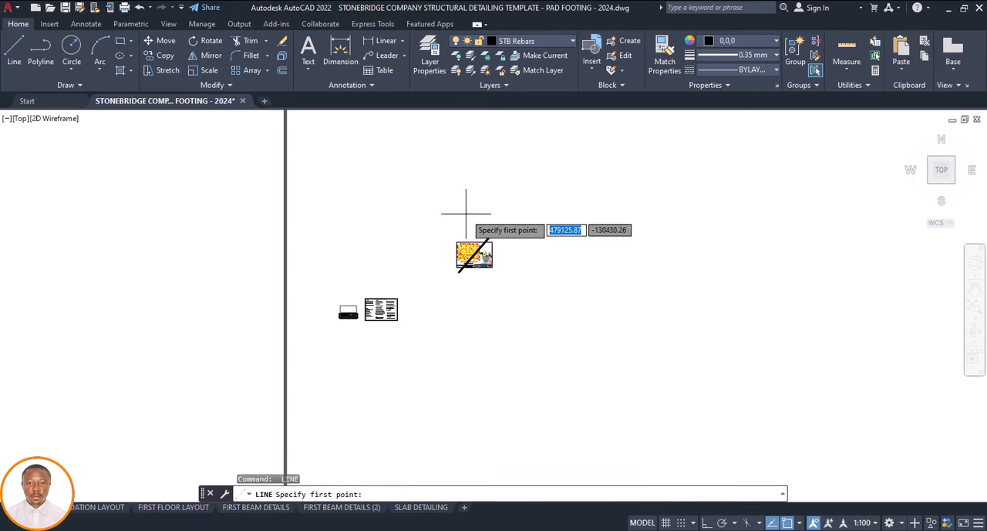
pyautogui.click(461, 218)
pyautogui.click(488, 273)
pyautogui.press('Escape')
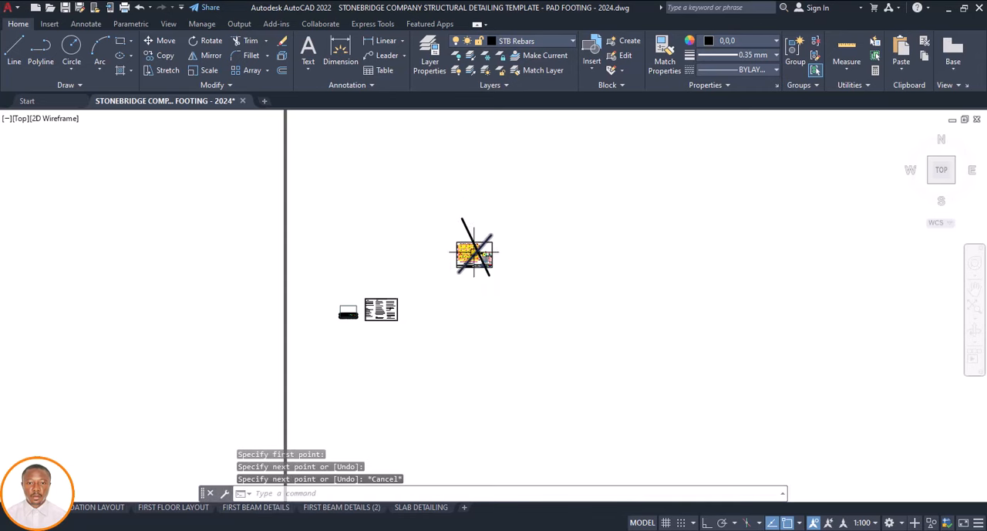
pyautogui.scroll(7, 475, 253)
pyautogui.scroll(-3, 472, 252)
pyautogui.scroll(4, 470, 252)
pyautogui.scroll(-4, 469, 251)
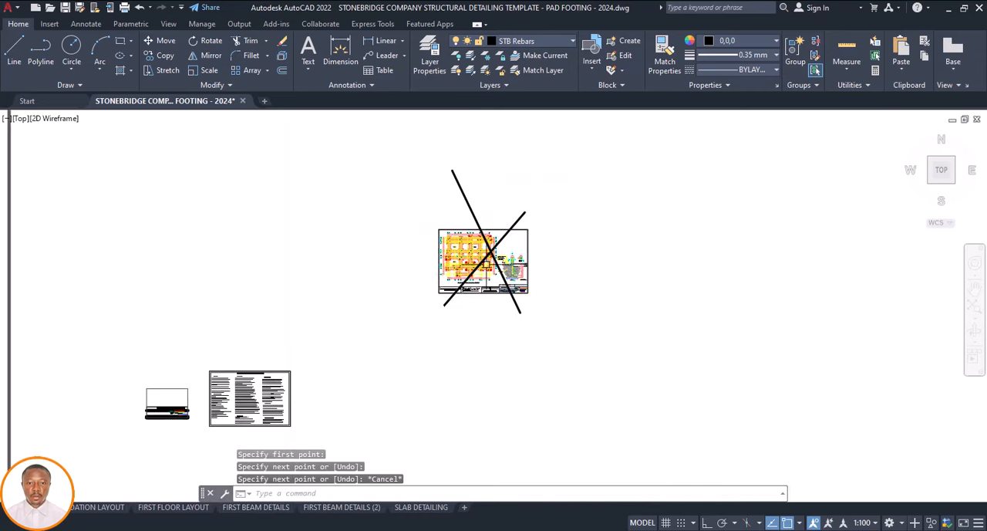
pyautogui.scroll(-2, 474, 292)
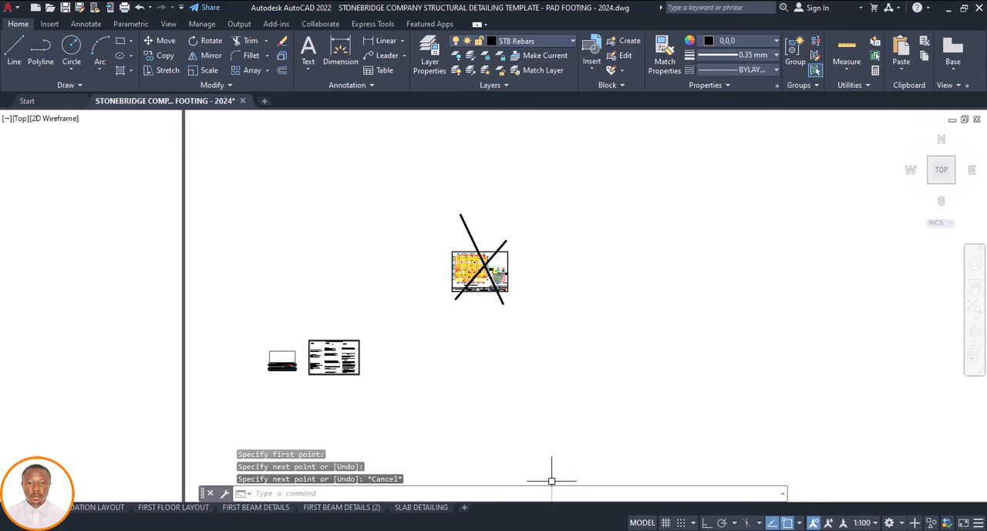
# Switch to the exported Drawing1 and examine the Storey 1 floor plan, including its title
pyautogui.moveTo(649, 528)
pyautogui.click(689, 505)
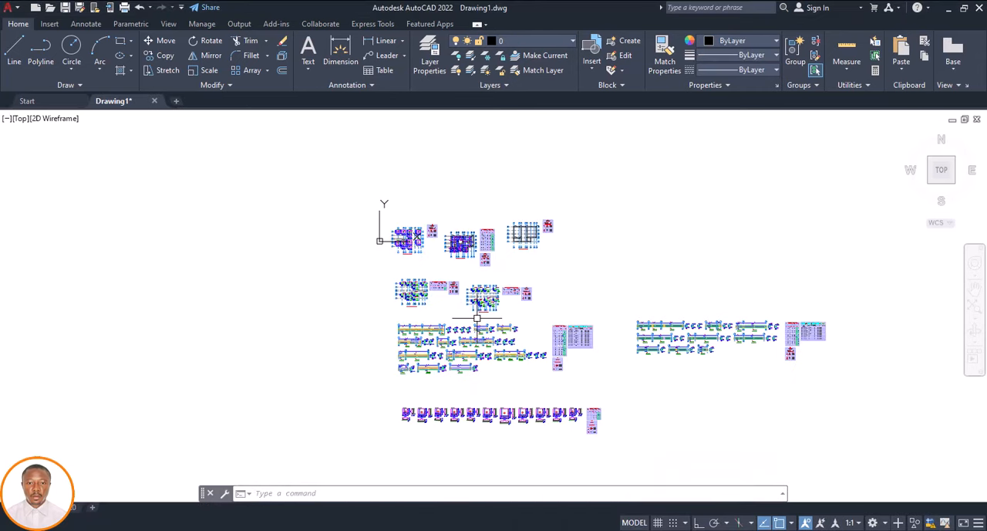
pyautogui.scroll(2, 408, 236)
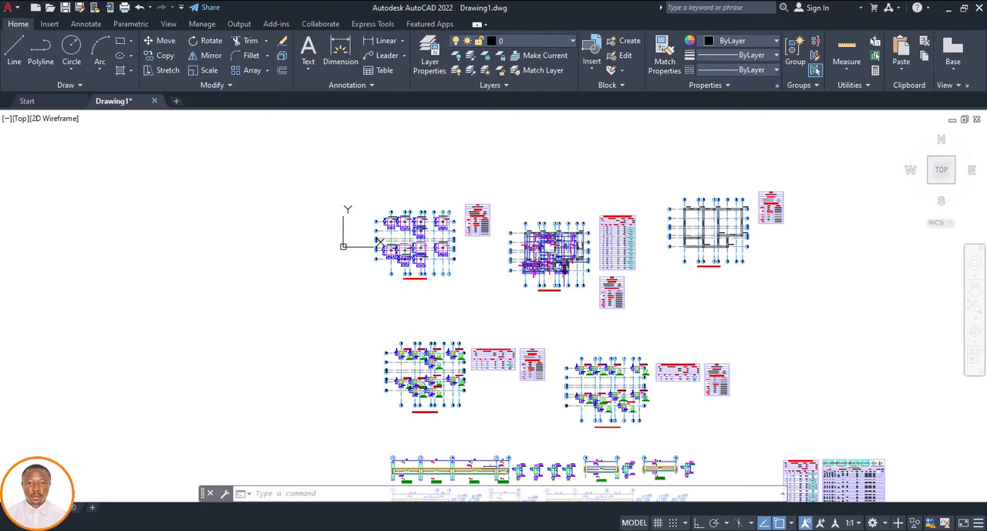
pyautogui.scroll(3, 551, 247)
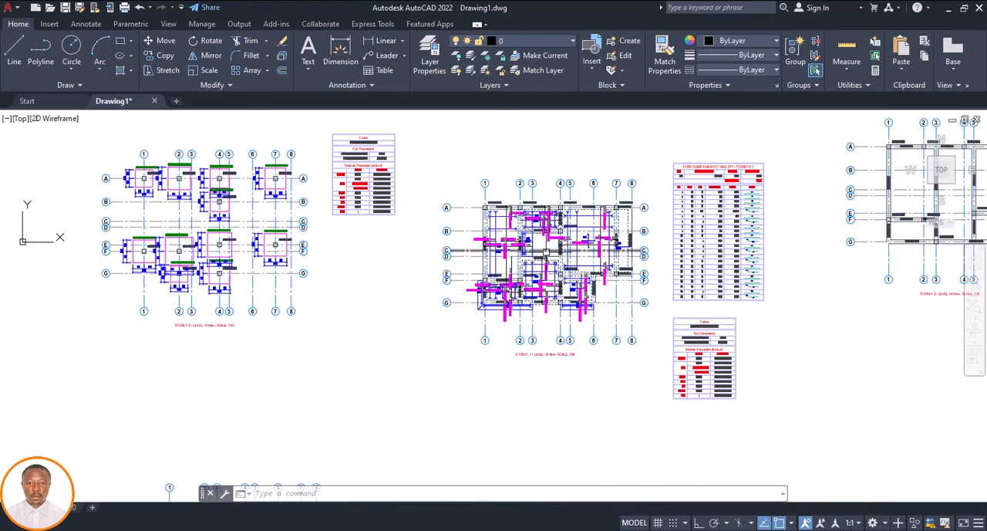
pyautogui.scroll(3, 520, 212)
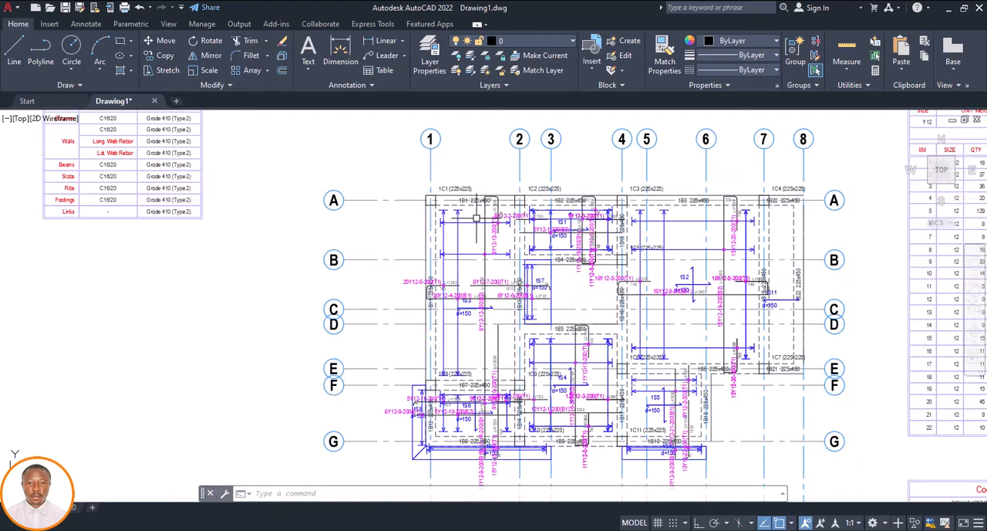
pyautogui.scroll(-3, 467, 223)
pyautogui.scroll(3, 502, 363)
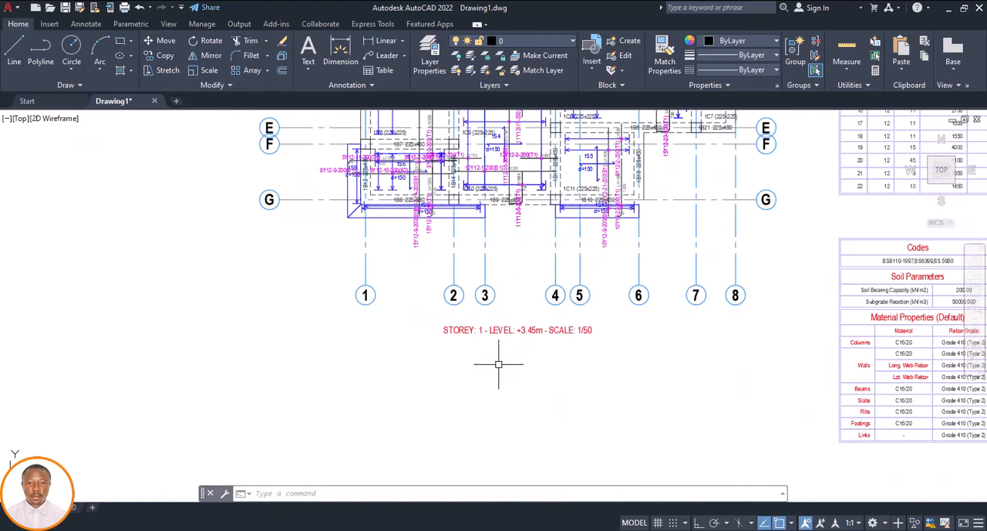
pyautogui.scroll(-3, 490, 375)
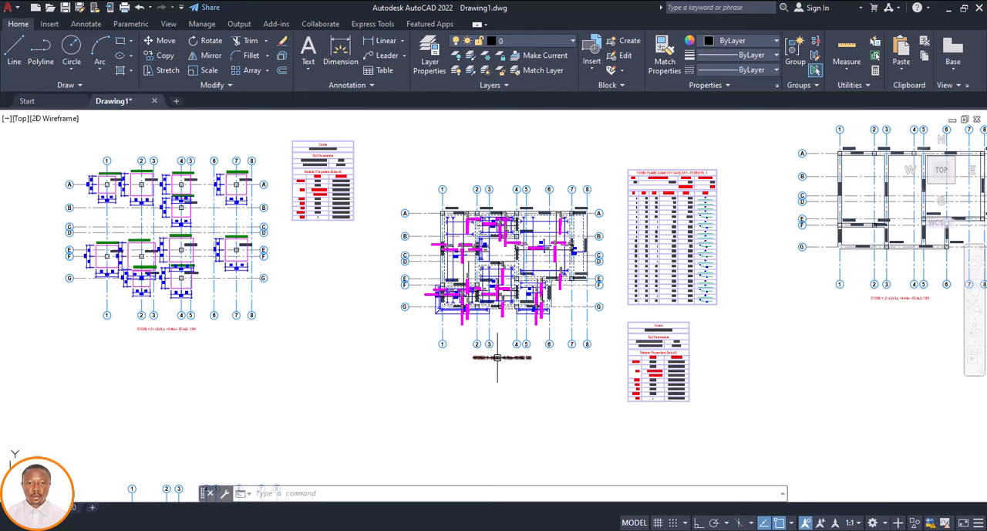
# Copy the Storey 1 floor plan with its title into the empty space above the row of plans
pyautogui.click(613, 172)
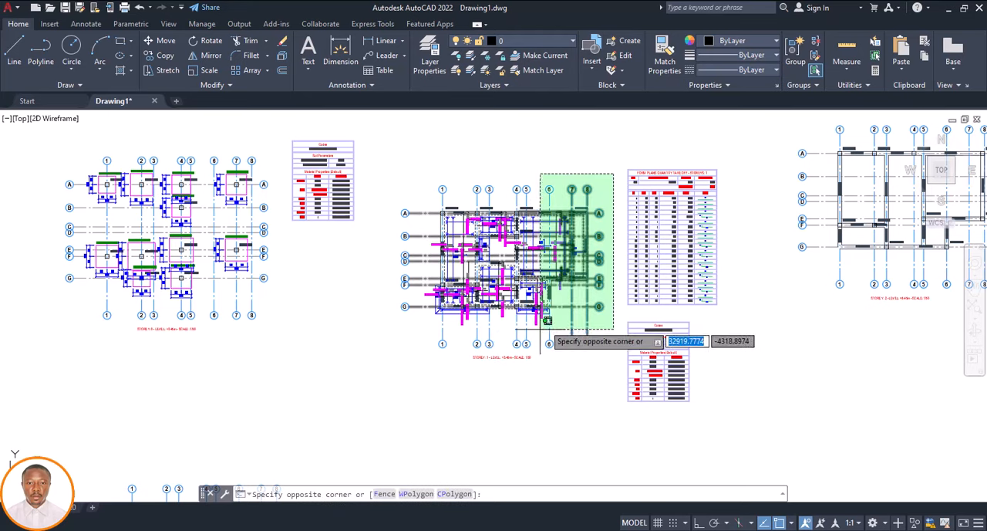
pyautogui.click(391, 381)
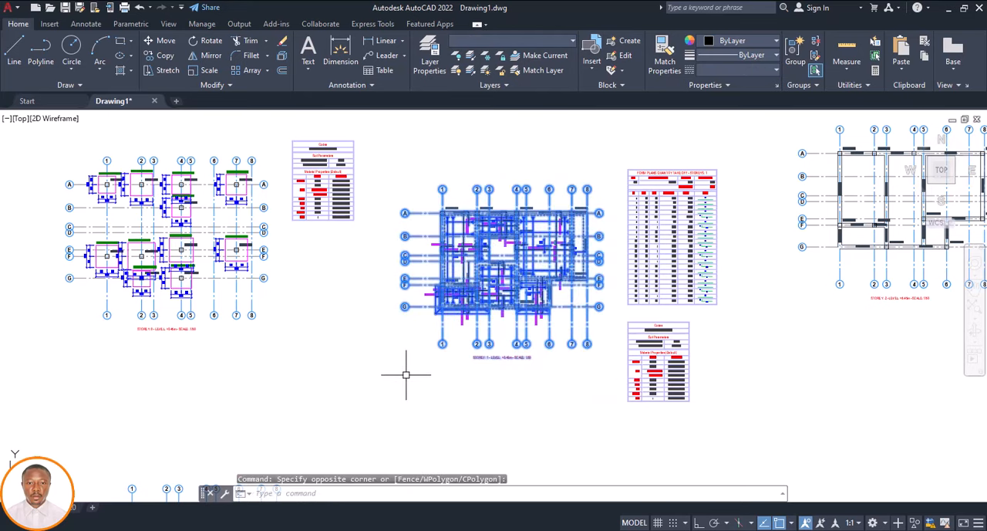
pyautogui.write('cond p')
pyautogui.press('Return')
pyautogui.click(456, 369)
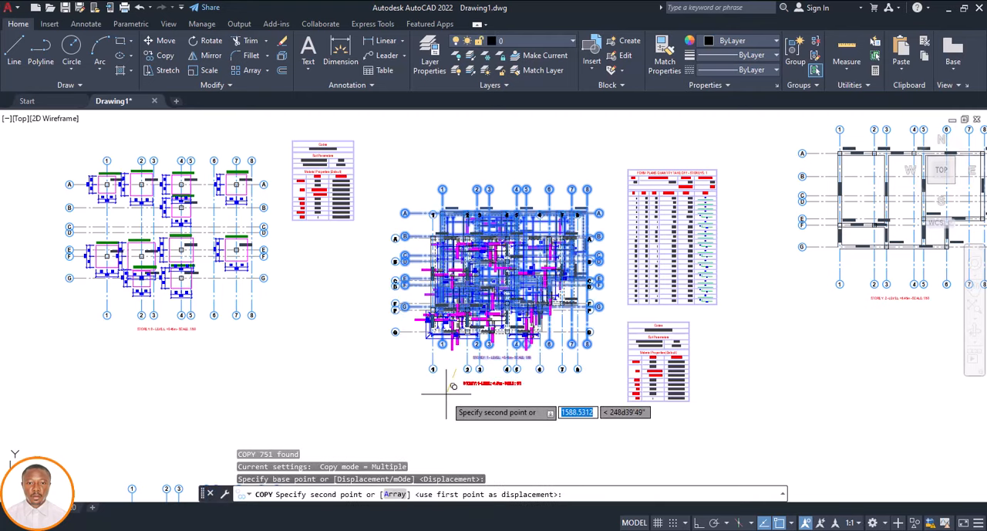
pyautogui.scroll(-5, 447, 398)
pyautogui.click(460, 357)
pyautogui.press('Escape')
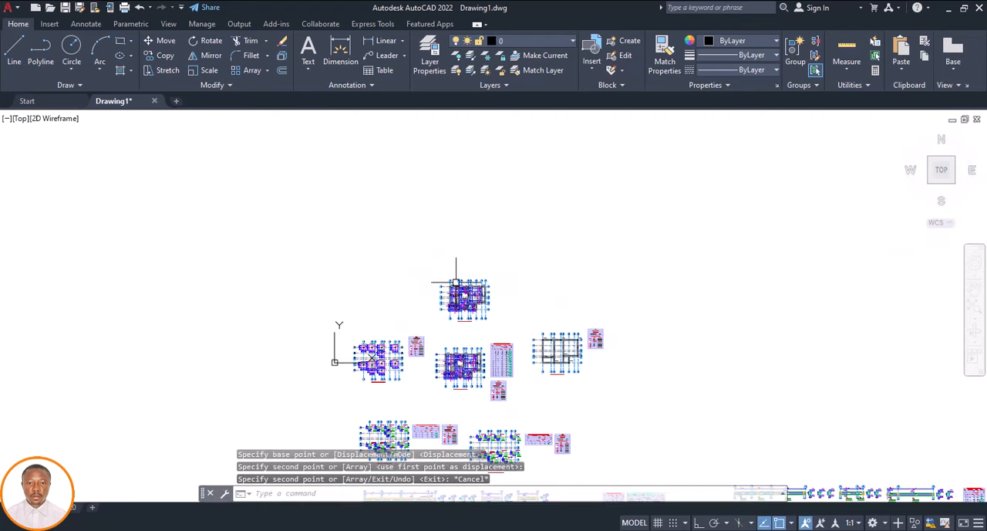
# Select sample annotations in the copied plan: beam label 1B1, its bent bar, the 6Y12-2-200(T1) mark, length texts and distribution arrows
pyautogui.scroll(5, 471, 355)
pyautogui.scroll(6, 457, 300)
pyautogui.scroll(4, 408, 199)
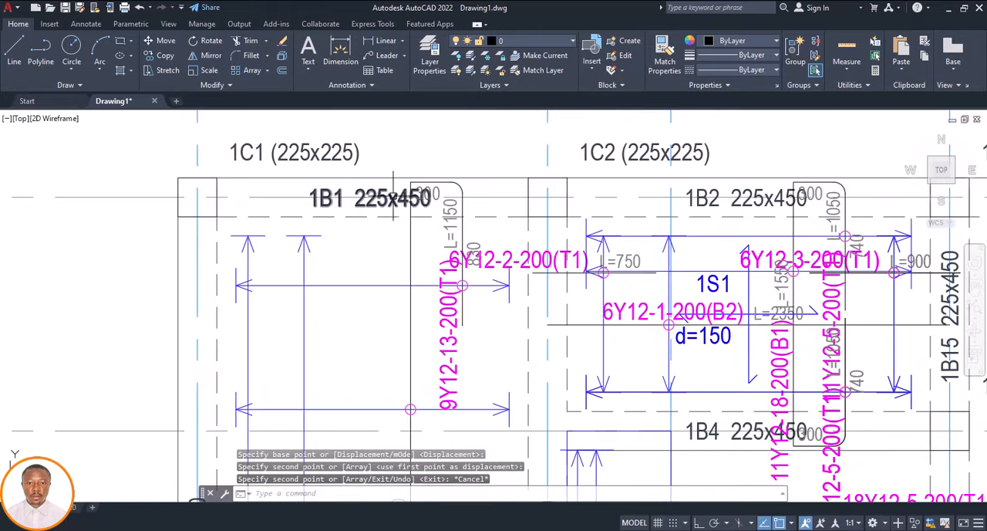
pyautogui.click(374, 198)
pyautogui.click(460, 232)
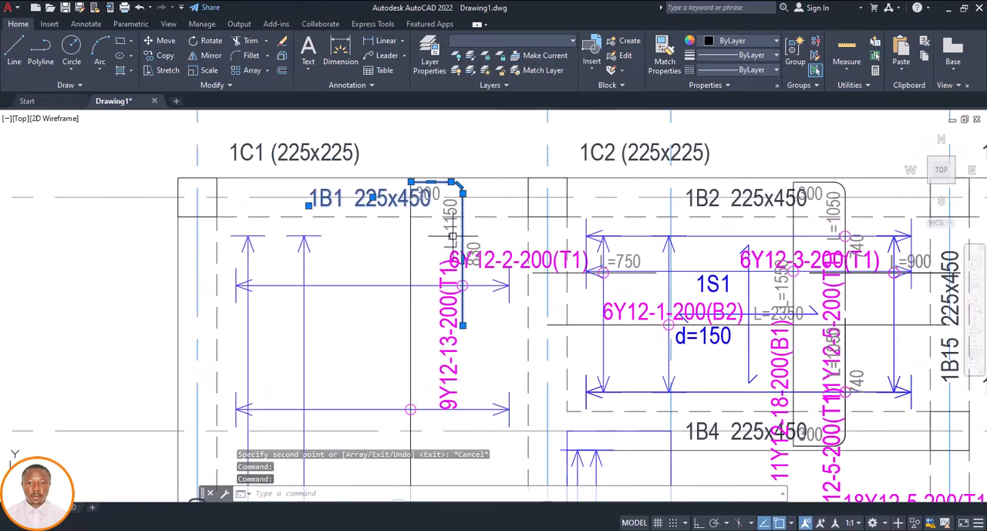
pyautogui.click(491, 261)
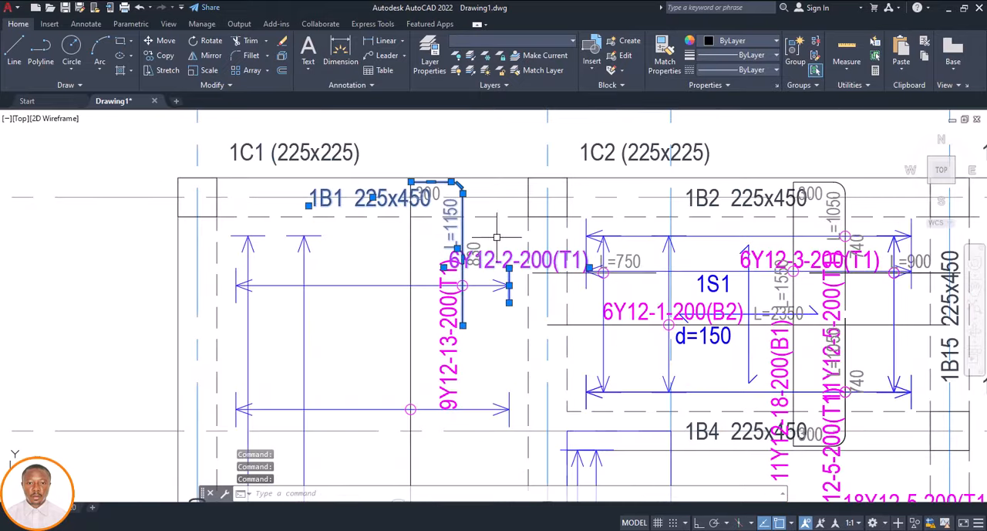
pyautogui.scroll(4, 609, 228)
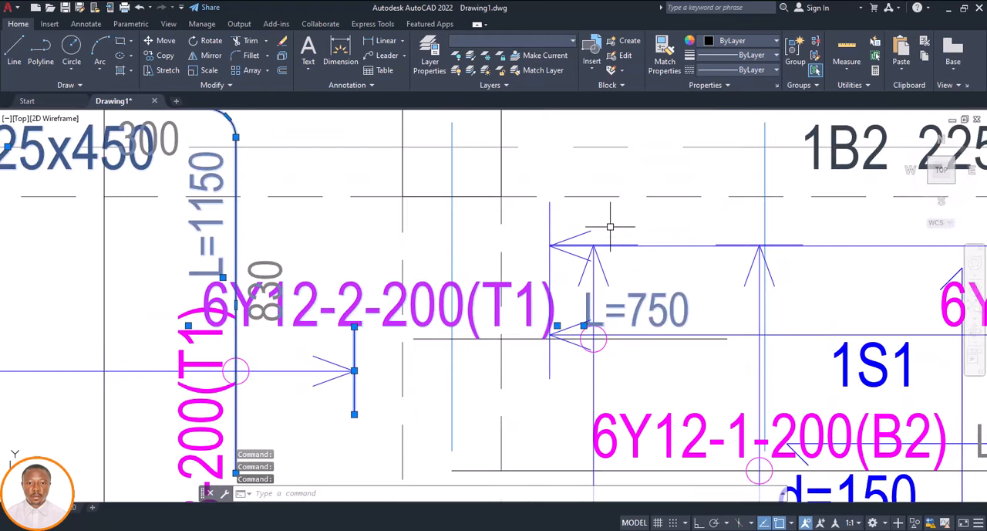
pyautogui.click(610, 227)
pyautogui.click(544, 276)
pyautogui.scroll(-5, 567, 244)
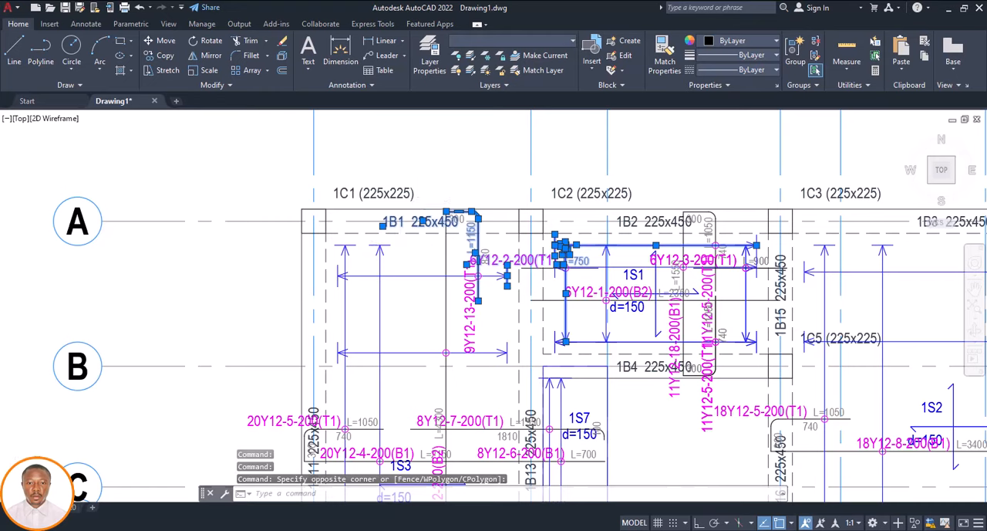
# Add column label 1C1, the L=1050 text and a distribution arrow to the selection, and extend it to all similar objects
pyautogui.scroll(-2, 399, 239)
pyautogui.scroll(4, 409, 204)
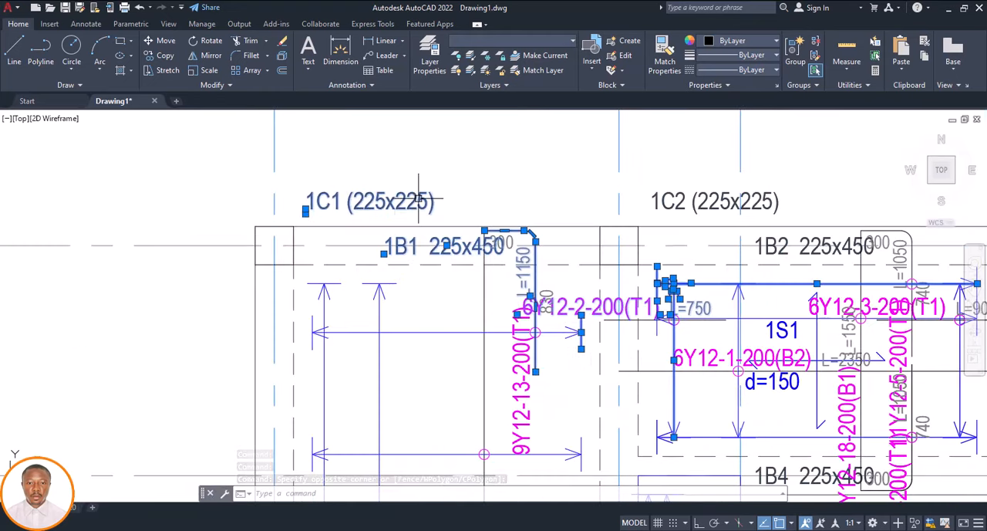
pyautogui.scroll(-6, 419, 200)
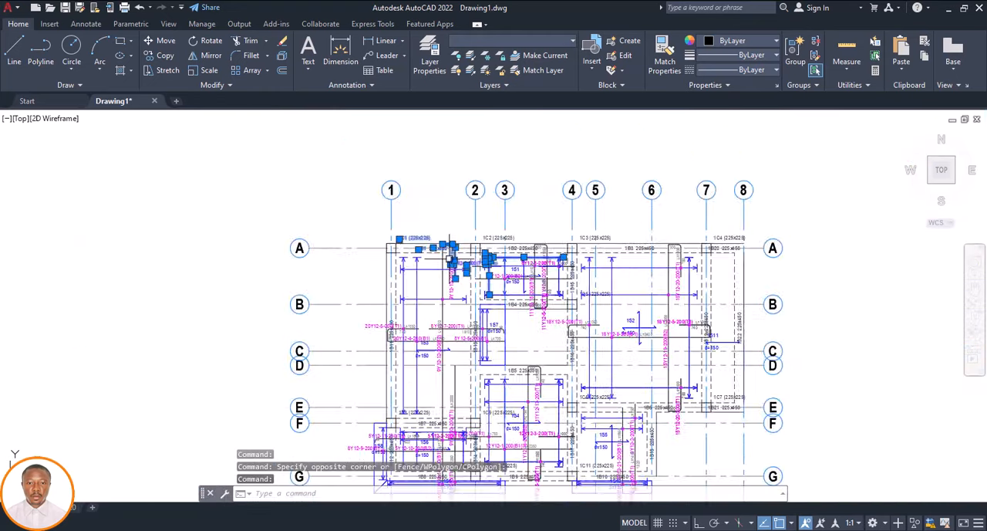
pyautogui.scroll(4, 417, 355)
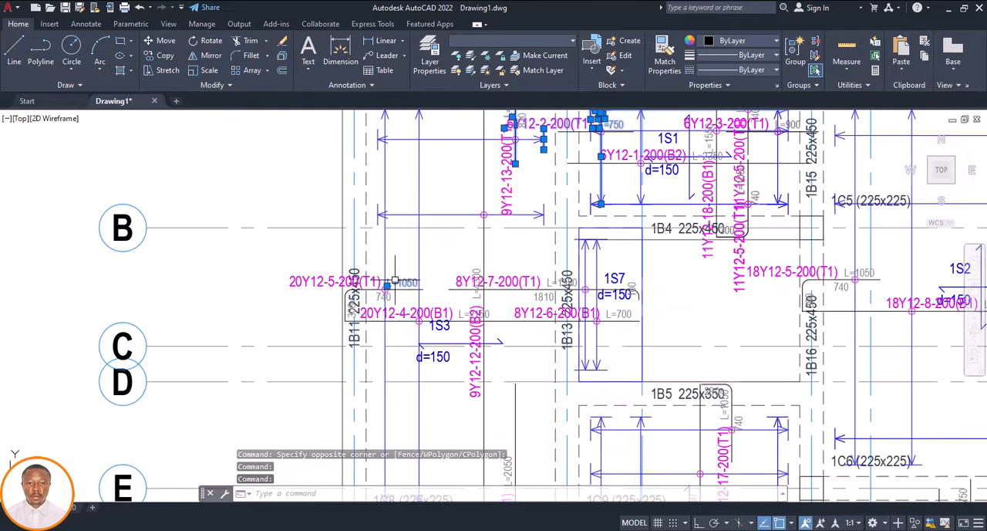
pyautogui.scroll(4, 373, 208)
pyautogui.click(665, 207)
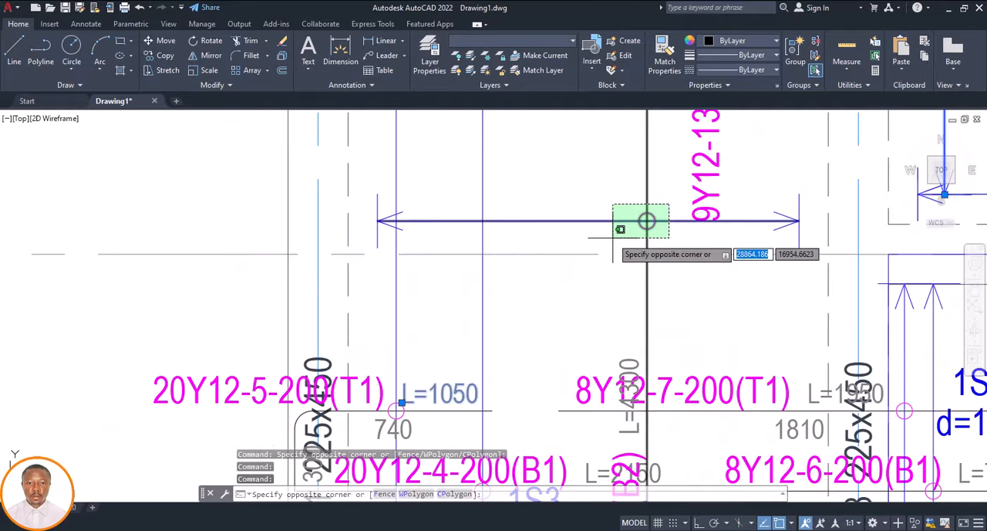
pyautogui.click(607, 236)
pyautogui.rightClick(579, 195)
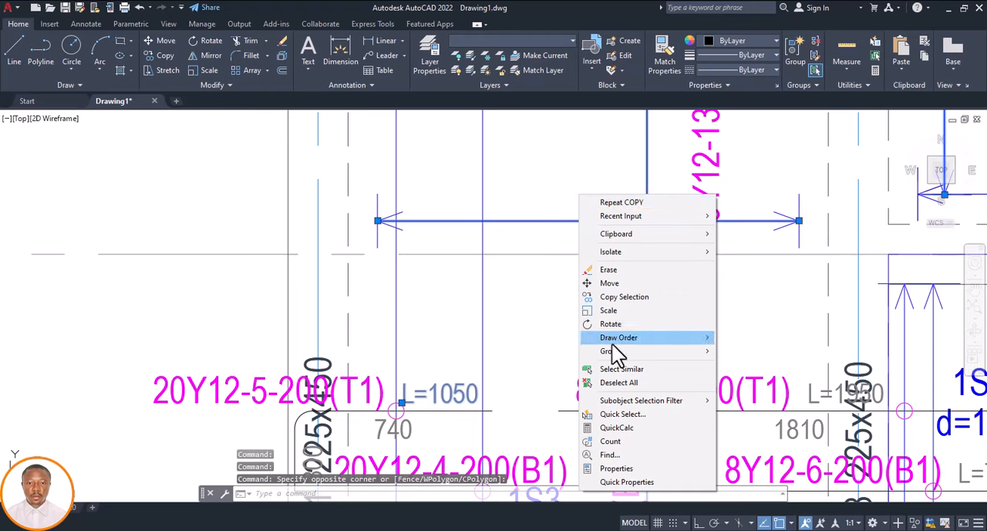
pyautogui.click(613, 368)
pyautogui.scroll(-10, 471, 307)
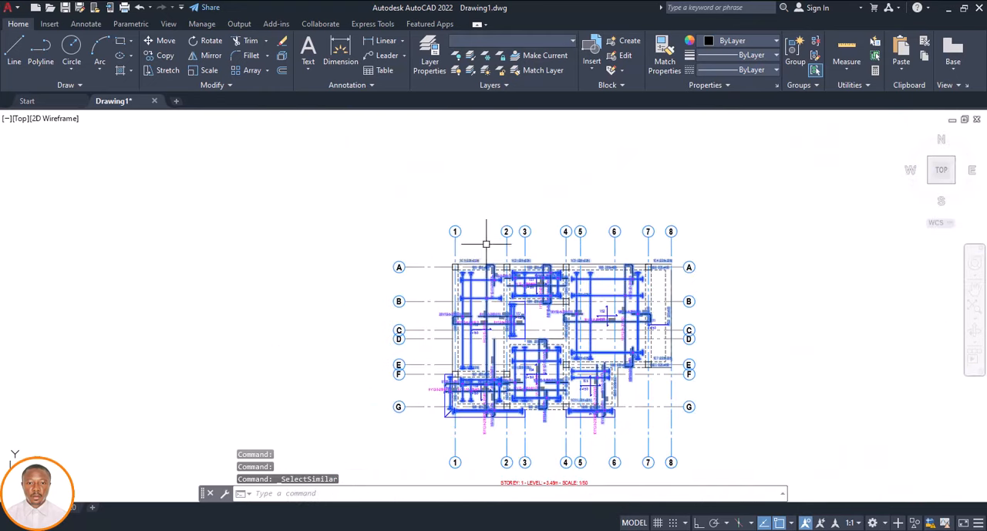
pyautogui.scroll(-3, 502, 329)
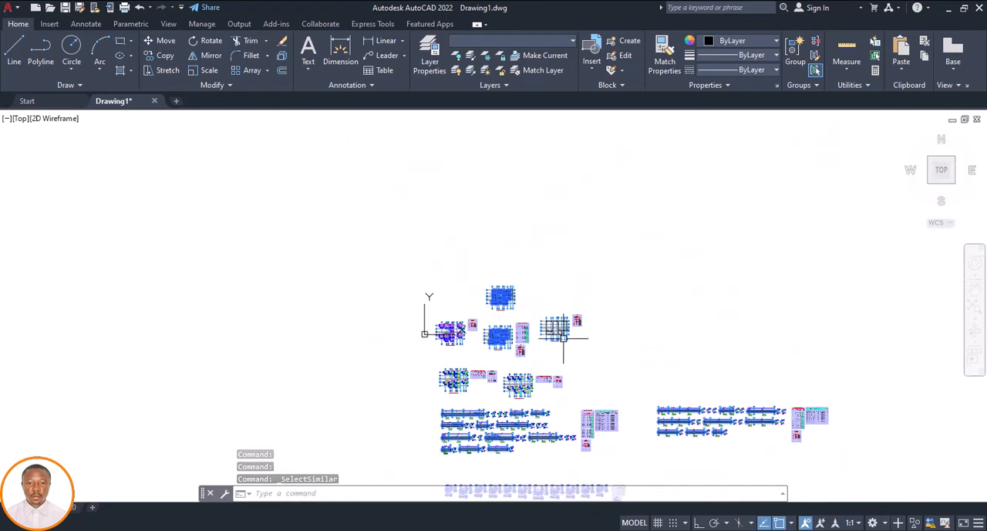
# Remove everything outside the copied Storey 1 plan from the selection, including the original plans and the beam and column details
pyautogui.click(608, 312)
pyautogui.click(388, 381)
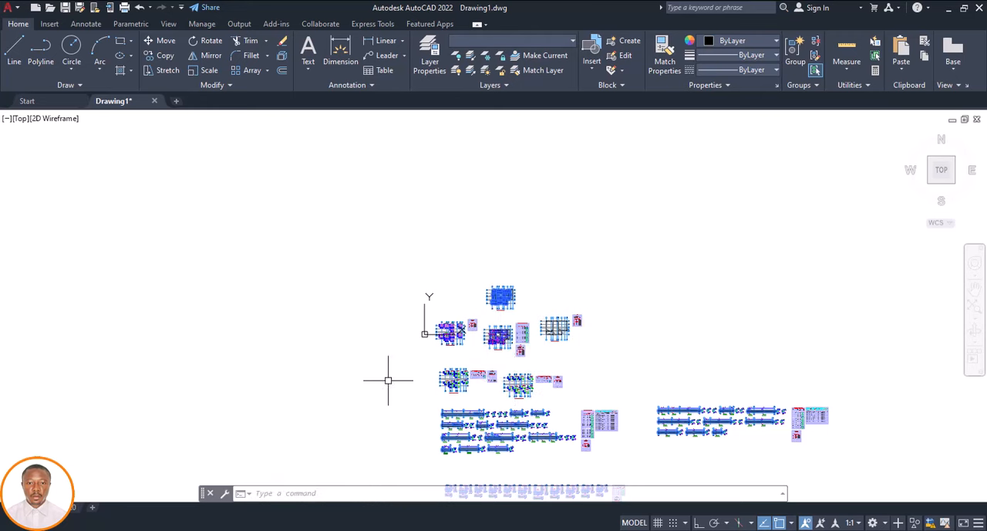
pyautogui.scroll(-2, 510, 309)
pyautogui.scroll(-2, 524, 315)
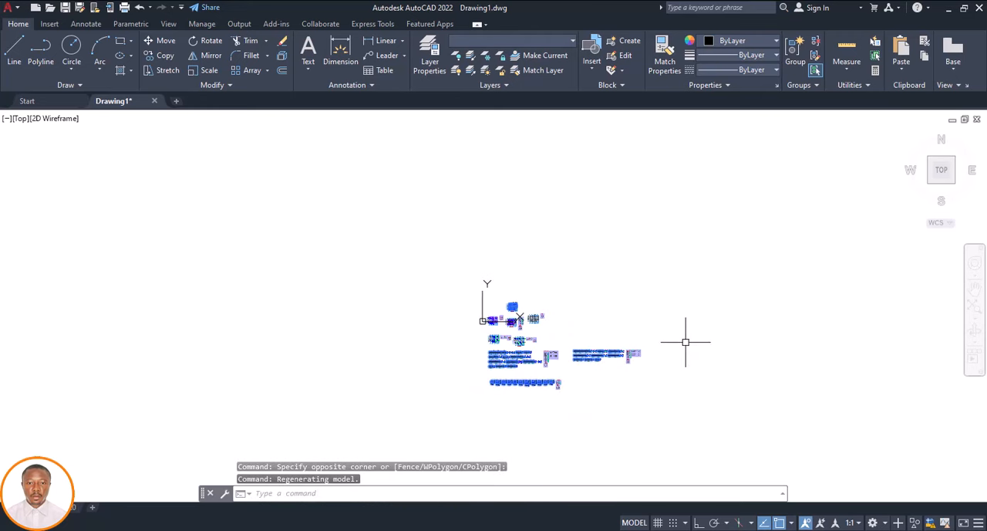
pyautogui.click(684, 338)
pyautogui.scroll(4, 522, 354)
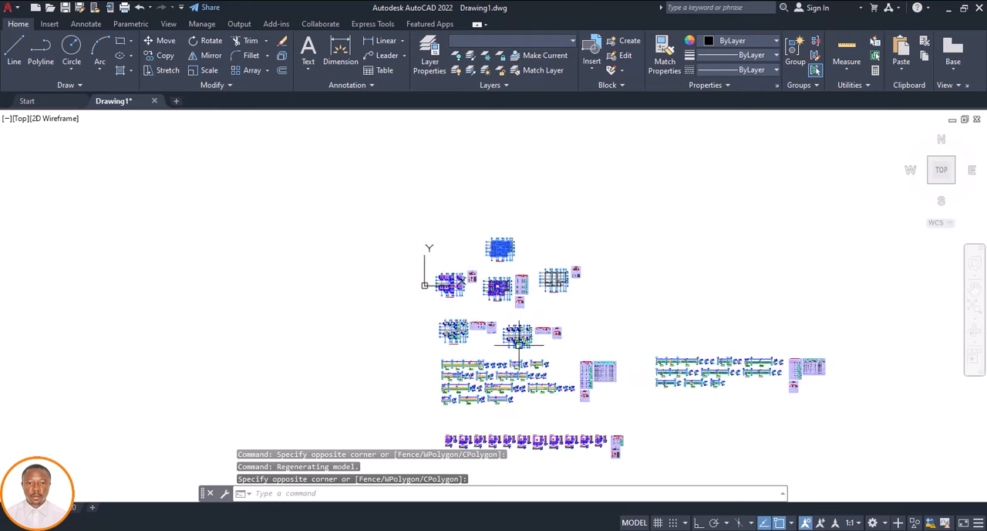
pyautogui.click(352, 352)
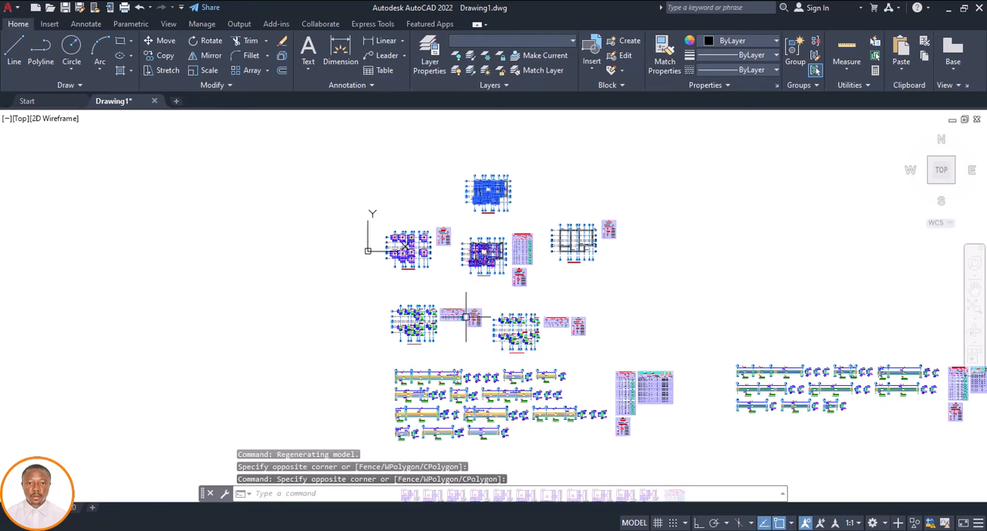
pyautogui.click(636, 216)
pyautogui.click(358, 302)
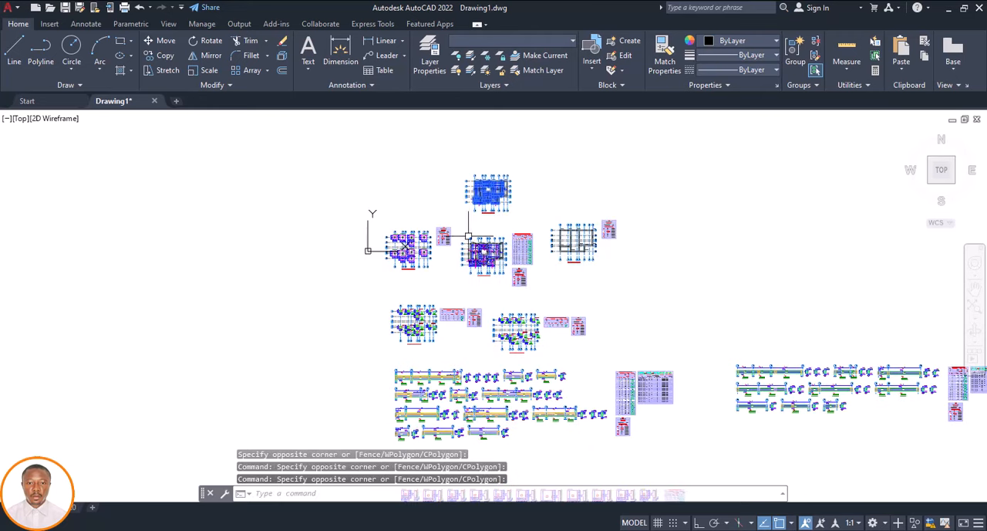
# Erase the selected reinforcement lines, arrows and beam and column labels from the copied Storey 1 plan
pyautogui.scroll(5, 510, 186)
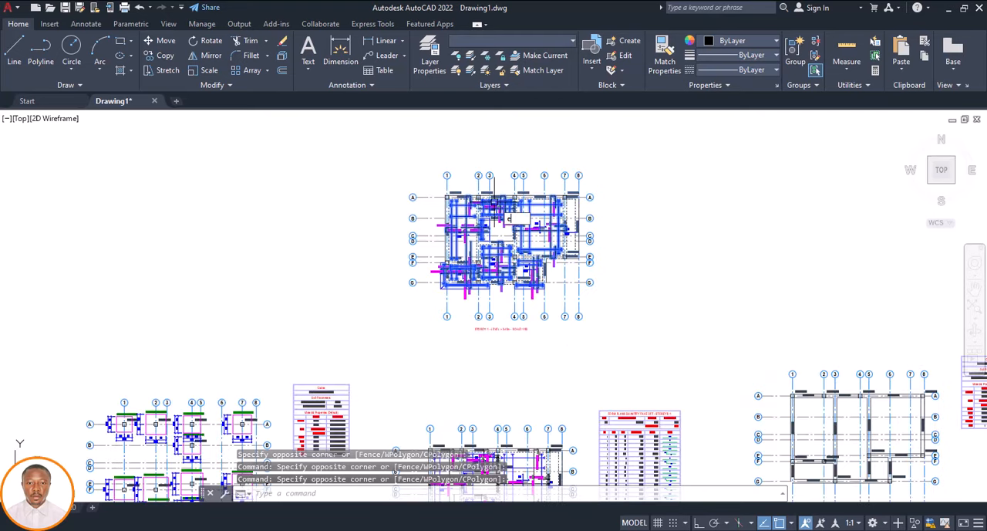
pyautogui.write('e')
pyautogui.press('Return')
# Select the slab 1S1 label, reinforcement marks and arrows plus the slab 1S7 edge line in the copied plan, and extend the selection to similar objects
pyautogui.scroll(6, 513, 189)
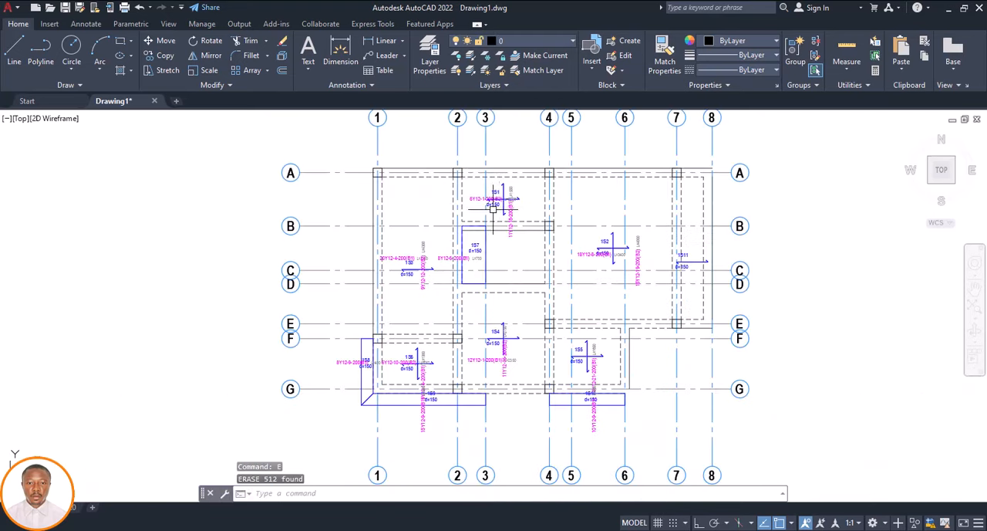
pyautogui.click(537, 179)
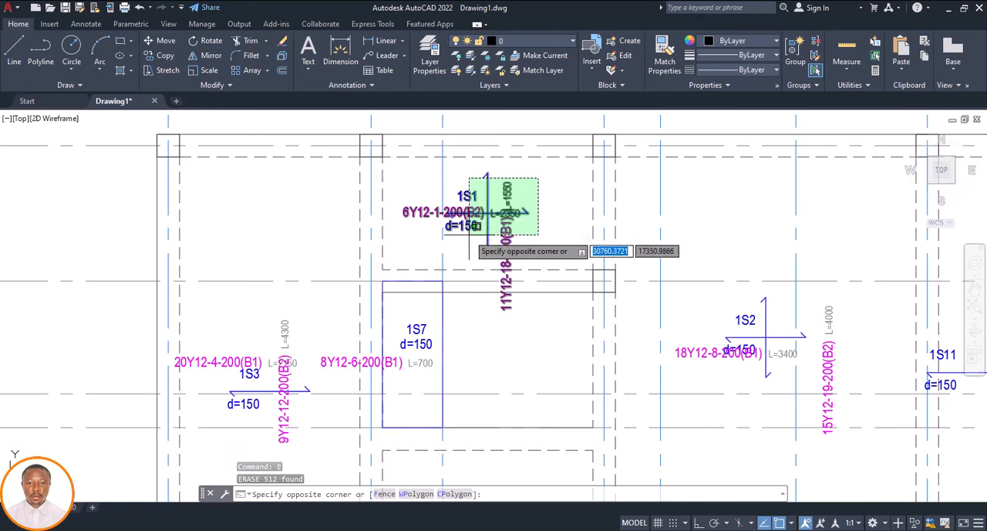
pyautogui.click(479, 225)
pyautogui.click(442, 308)
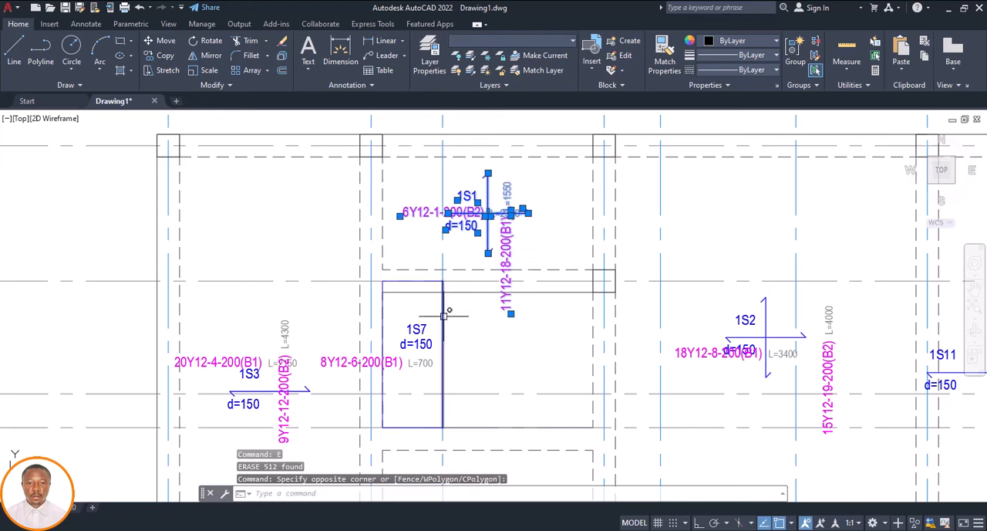
pyautogui.rightClick(547, 209)
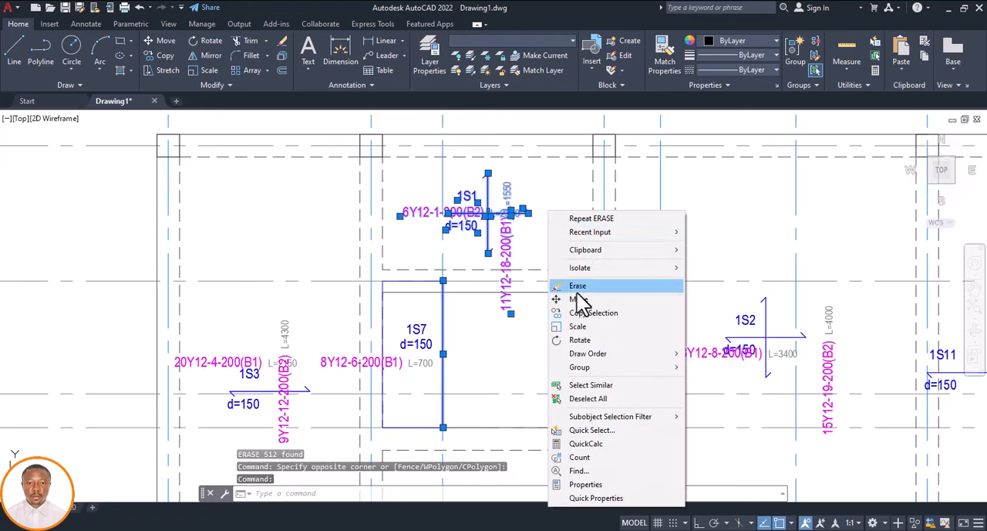
pyautogui.click(588, 385)
# Deselect all matching objects outside the copied Storey 1 plan, including those in the original plans and the beam and column details
pyautogui.scroll(-10, 498, 262)
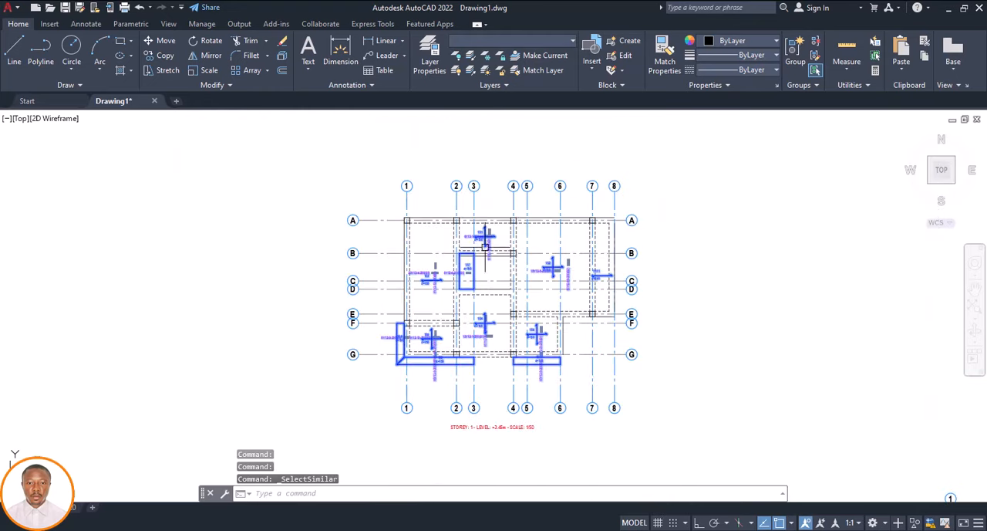
pyautogui.scroll(3, 512, 311)
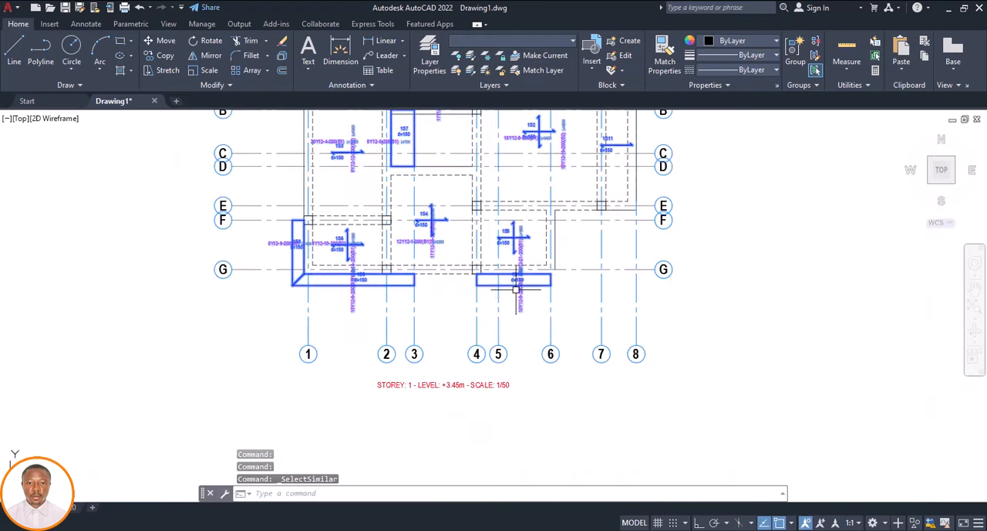
pyautogui.scroll(-8, 494, 308)
pyautogui.scroll(3, 469, 312)
pyautogui.scroll(2, 470, 312)
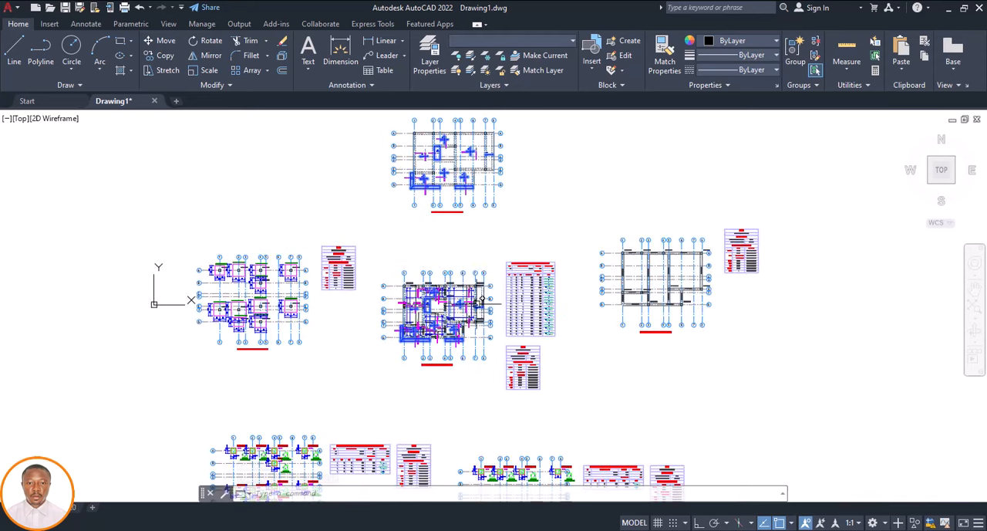
pyautogui.click(785, 245)
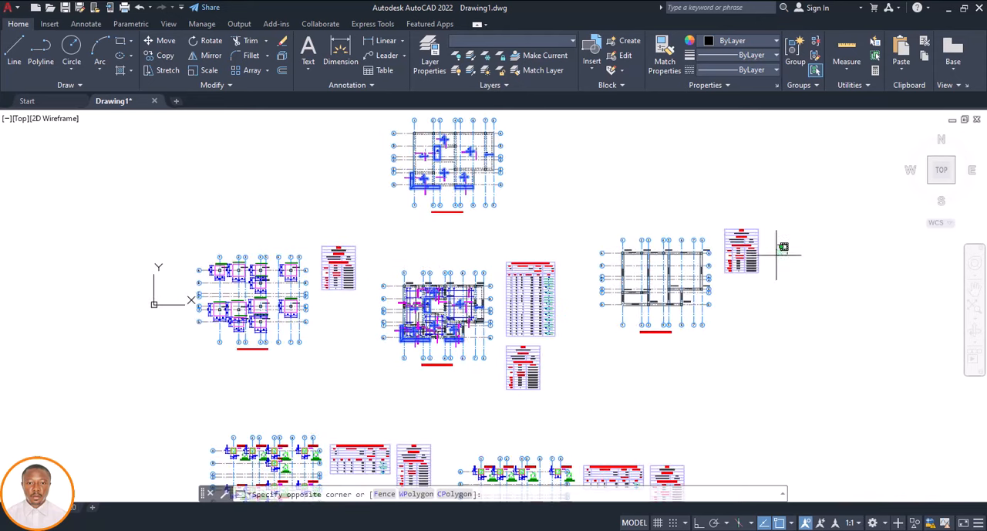
pyautogui.press('Escape')
pyautogui.scroll(-5, 414, 247)
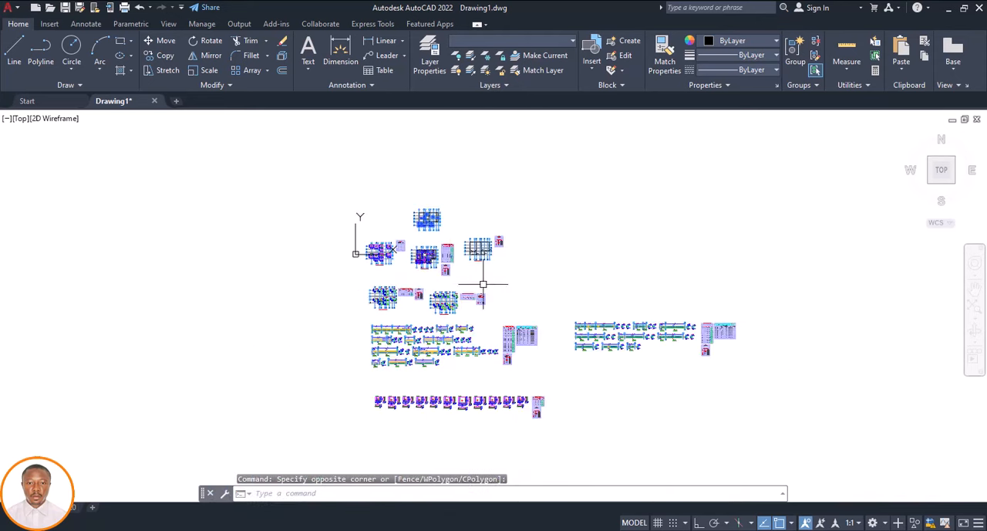
pyautogui.click(761, 311)
pyautogui.press('Escape')
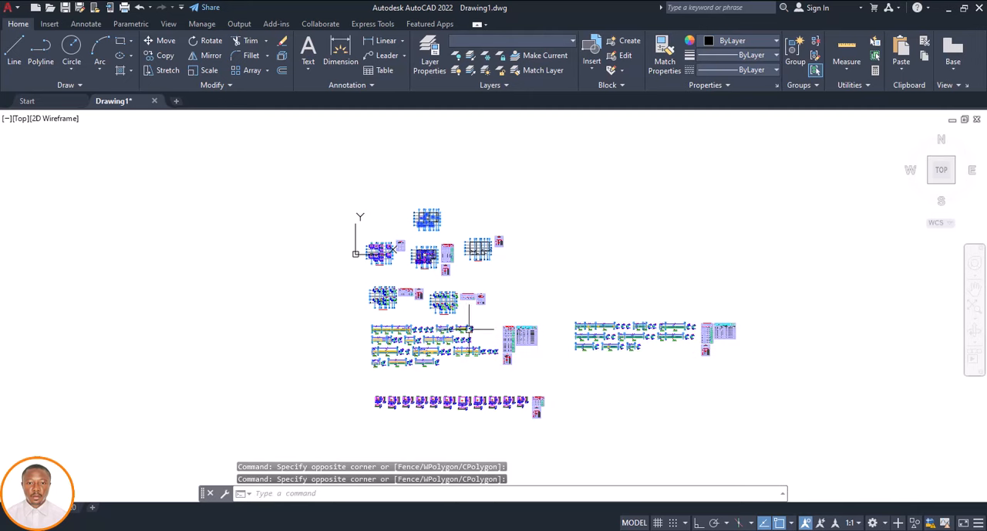
pyautogui.press('Escape')
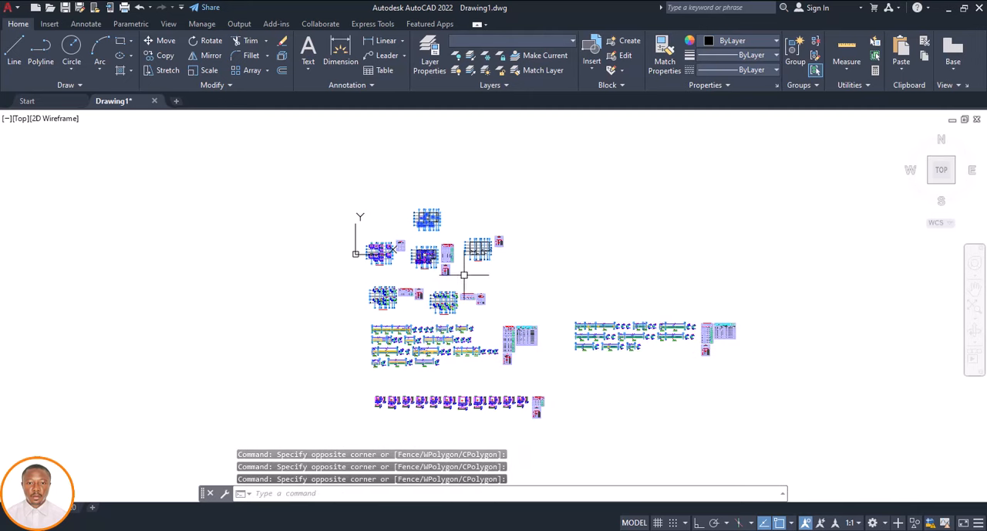
pyautogui.click(508, 233)
pyautogui.press('Escape')
pyautogui.scroll(5, 425, 217)
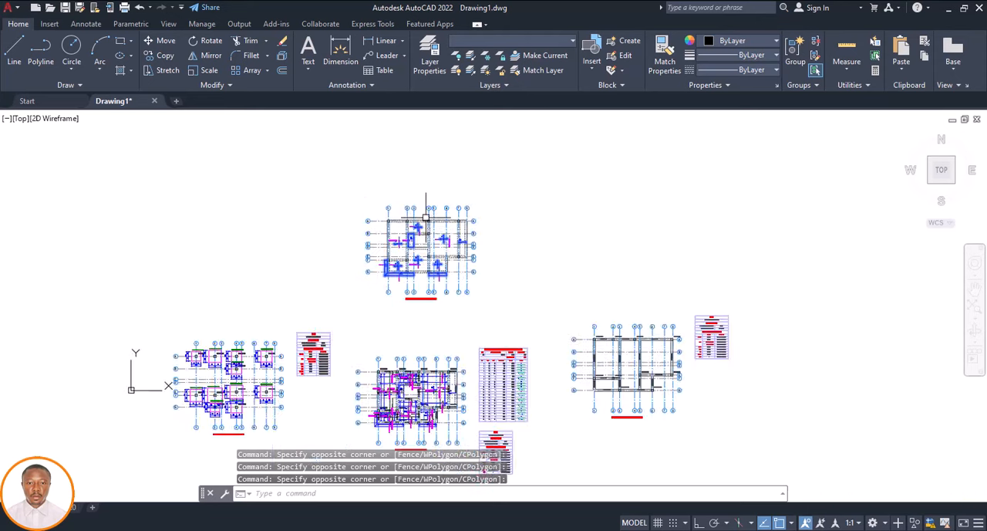
pyautogui.scroll(6, 425, 217)
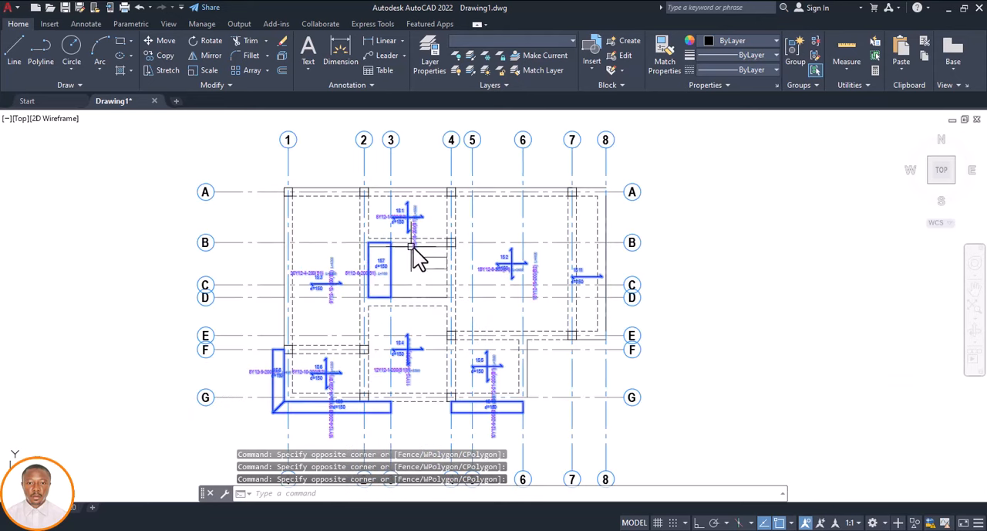
# Erase the selected slab labels, reinforcement marks, arrows and slab edge outlines from the copied Storey 1 plan
pyautogui.write('E')
pyautogui.press('Return')
pyautogui.scroll(-6, 425, 259)
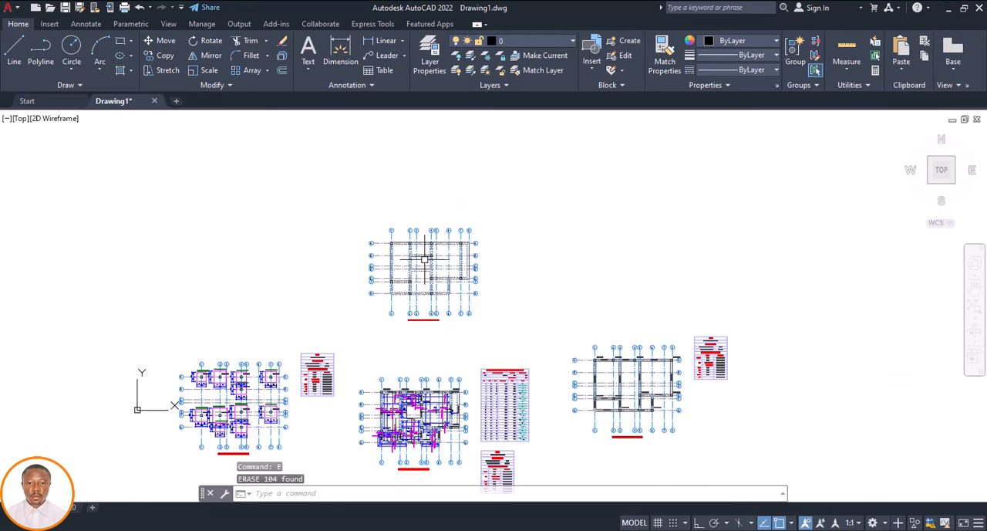
pyautogui.scroll(3, 409, 274)
pyautogui.scroll(-1, 408, 276)
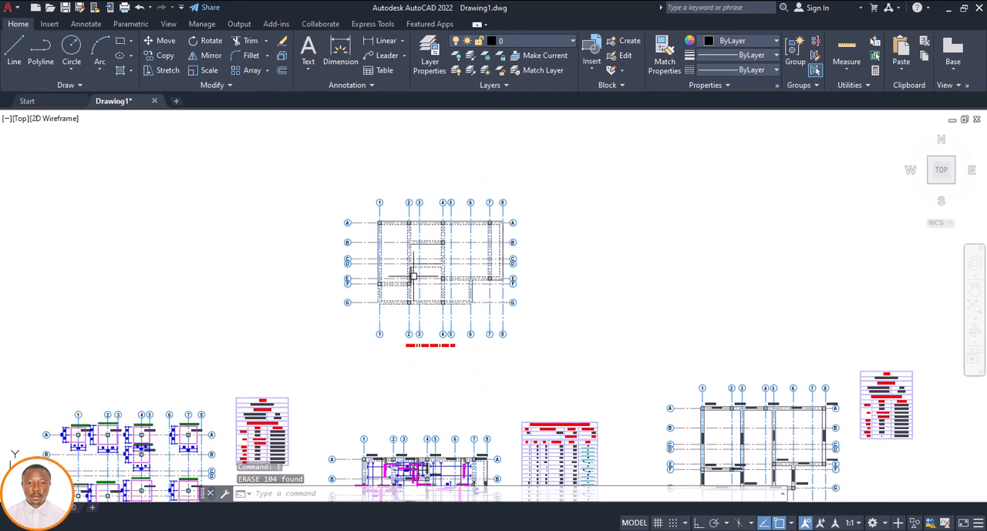
# Select the whole cleaned Storey 1 plan with its grids and title, and copy it to the clipboard
pyautogui.click(584, 182)
pyautogui.click(309, 357)
pyautogui.rightClick(352, 336)
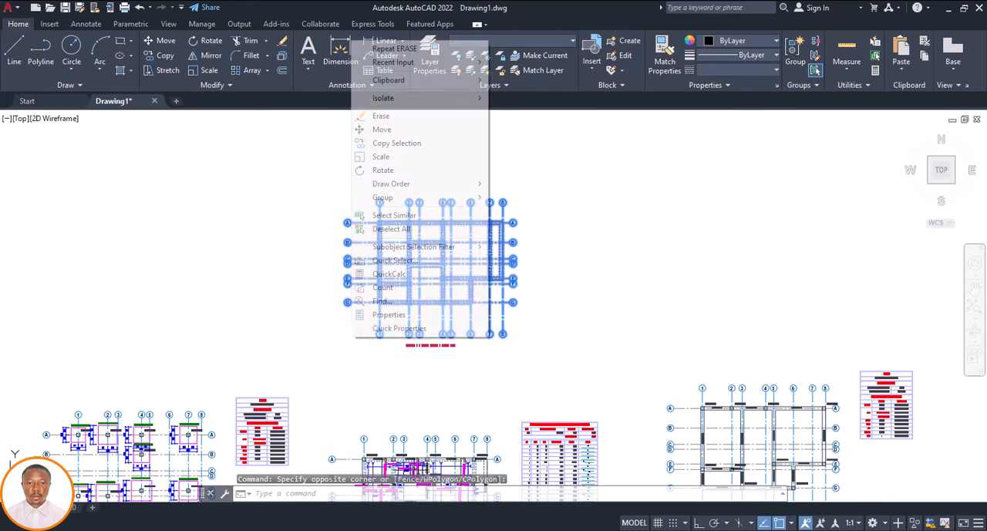
pyautogui.moveTo(476, 81)
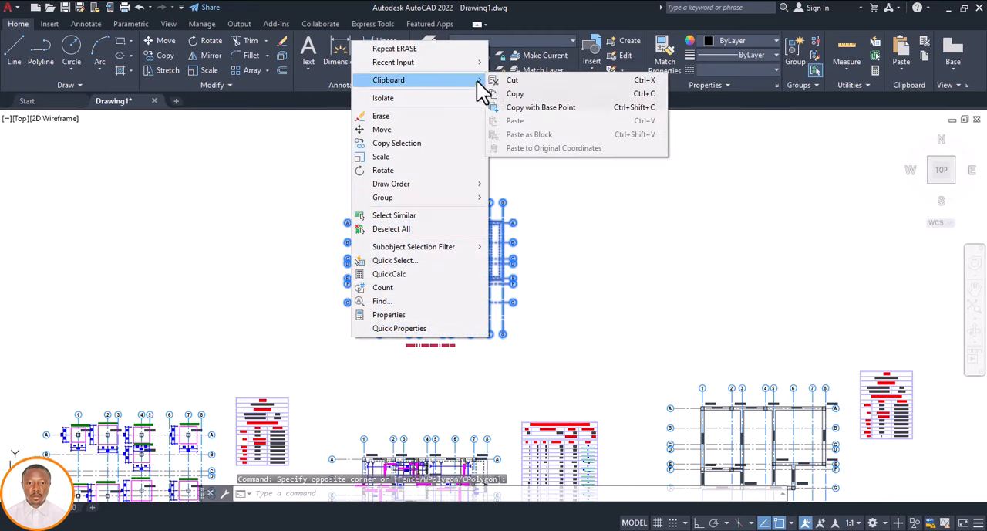
pyautogui.click(515, 96)
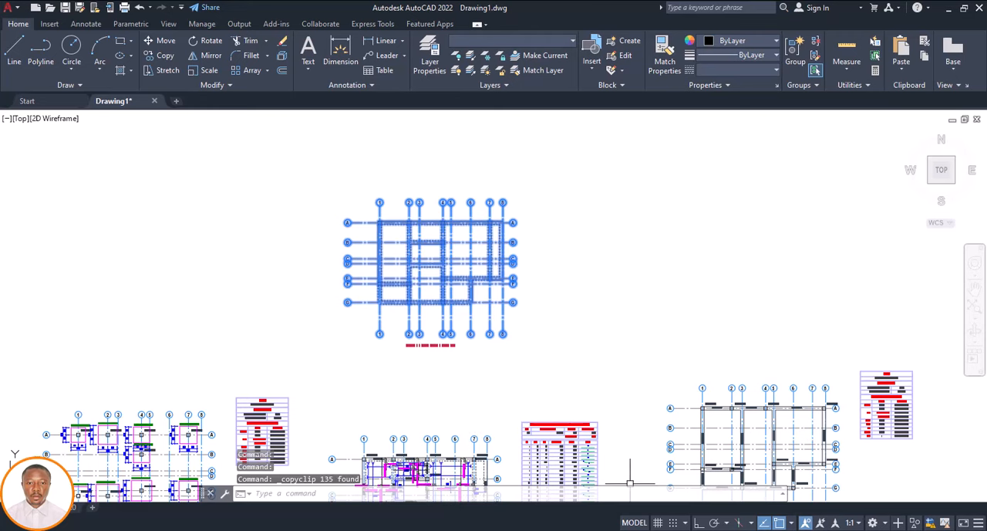
# Switch to the Stonebridge pad footing template drawing and paste the cleaned Storey 1 plan beside the construction notes sheet
pyautogui.click(544, 475)
pyautogui.rightClick(459, 389)
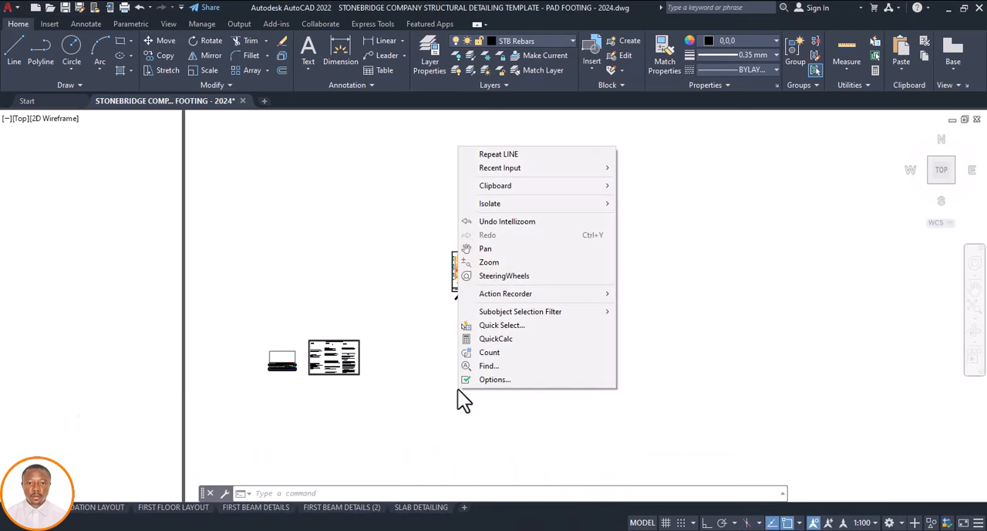
pyautogui.click(432, 399)
pyautogui.scroll(-3, 430, 378)
pyautogui.click(430, 379)
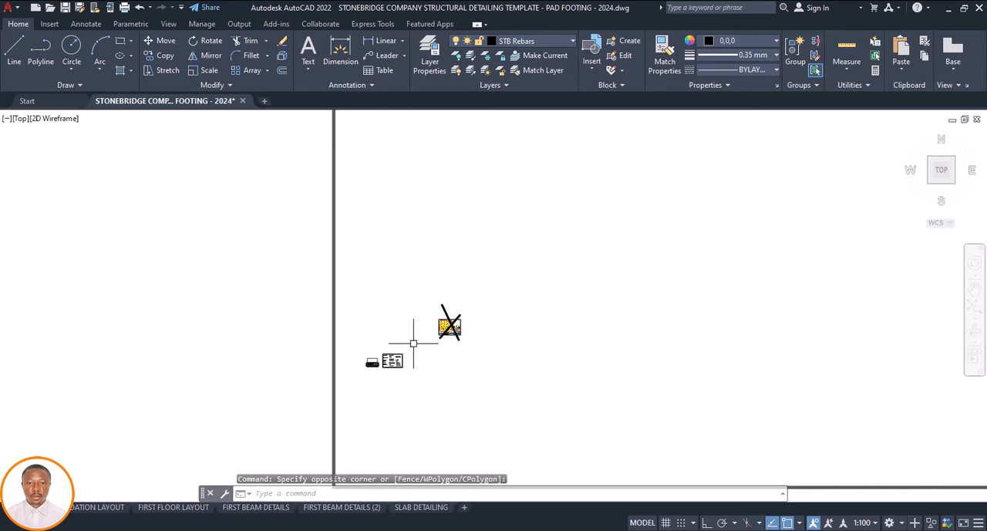
pyautogui.scroll(-2, 434, 336)
pyautogui.scroll(4, 432, 344)
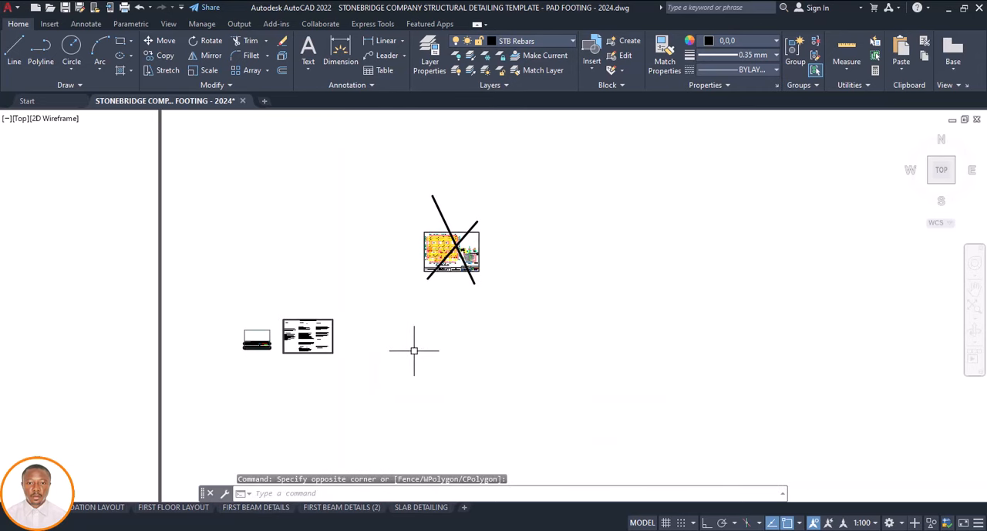
pyautogui.rightClick(420, 361)
pyautogui.moveTo(483, 152)
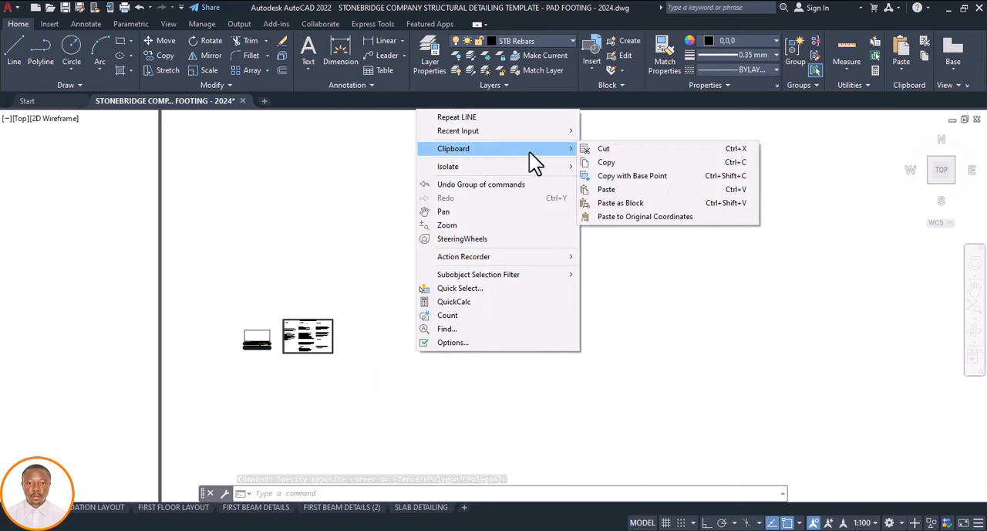
pyautogui.click(595, 188)
pyautogui.scroll(8, 359, 339)
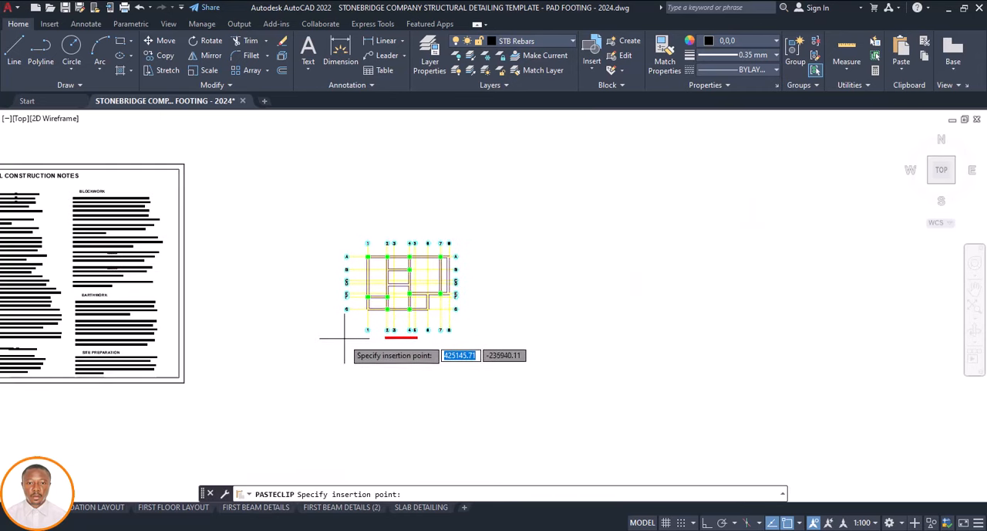
pyautogui.click(344, 336)
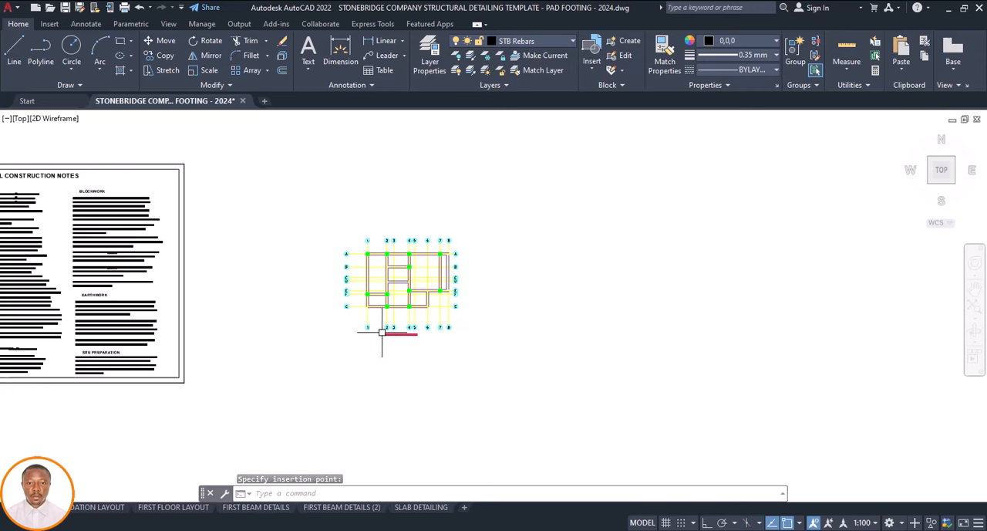
# Compare the pasted plan with the footings, columns and grids on the crossed-out template foundation sheet
pyautogui.scroll(5, 381, 330)
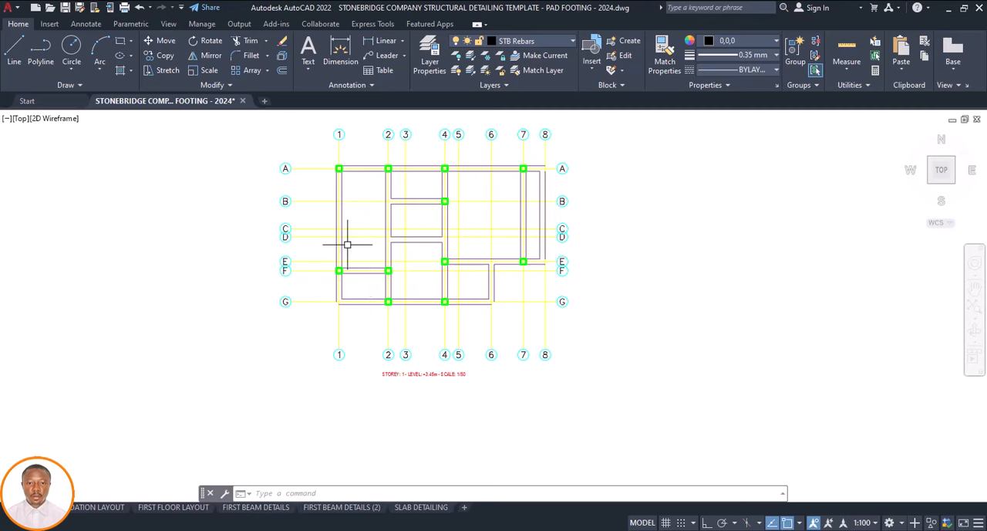
pyautogui.scroll(-8, 352, 262)
pyautogui.scroll(8, 434, 191)
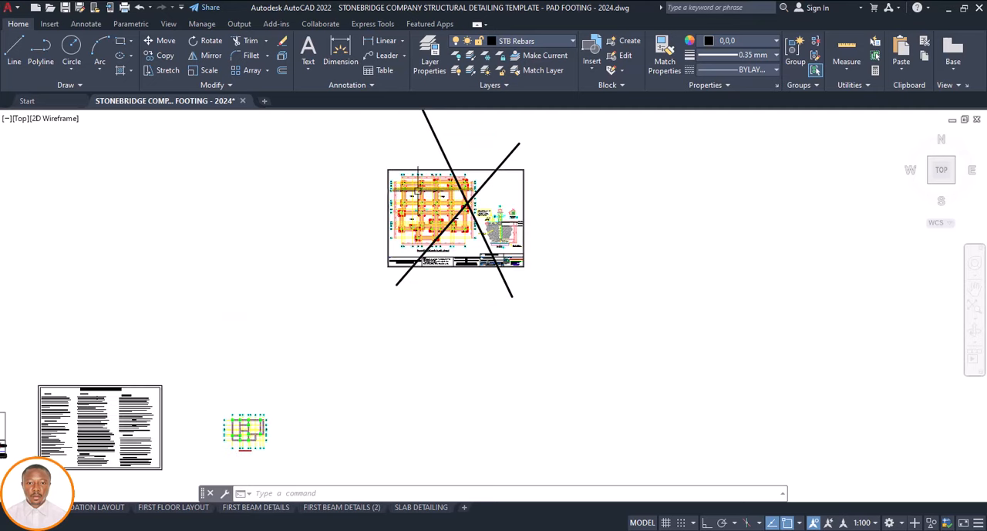
pyautogui.scroll(4, 402, 185)
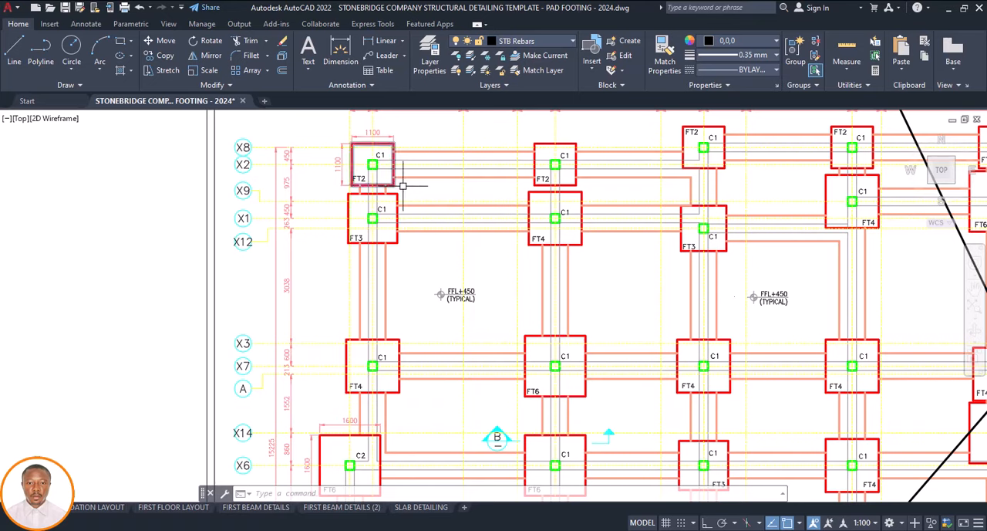
pyautogui.scroll(-10, 395, 182)
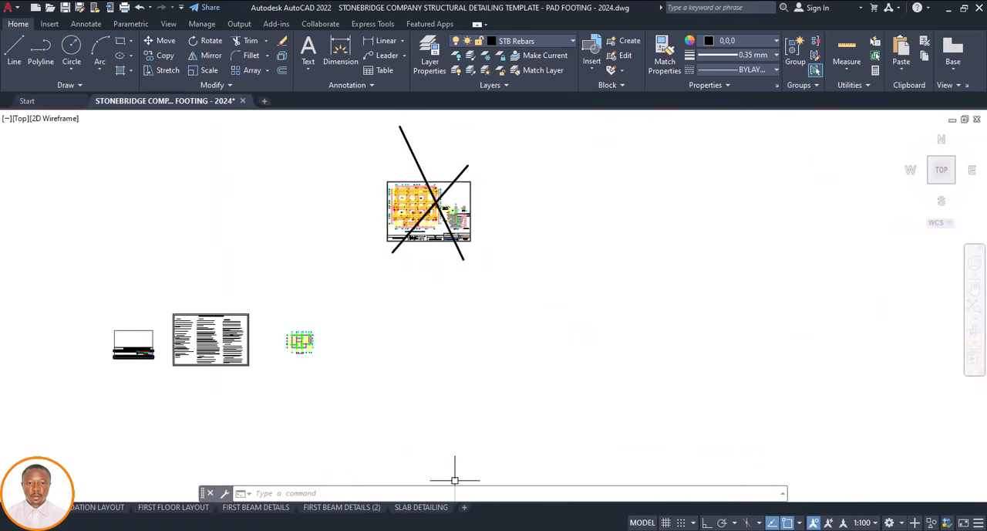
# Switch back to Drawing1 and clear the selection of the Storey 1 plan
pyautogui.moveTo(677, 524)
pyautogui.click(687, 506)
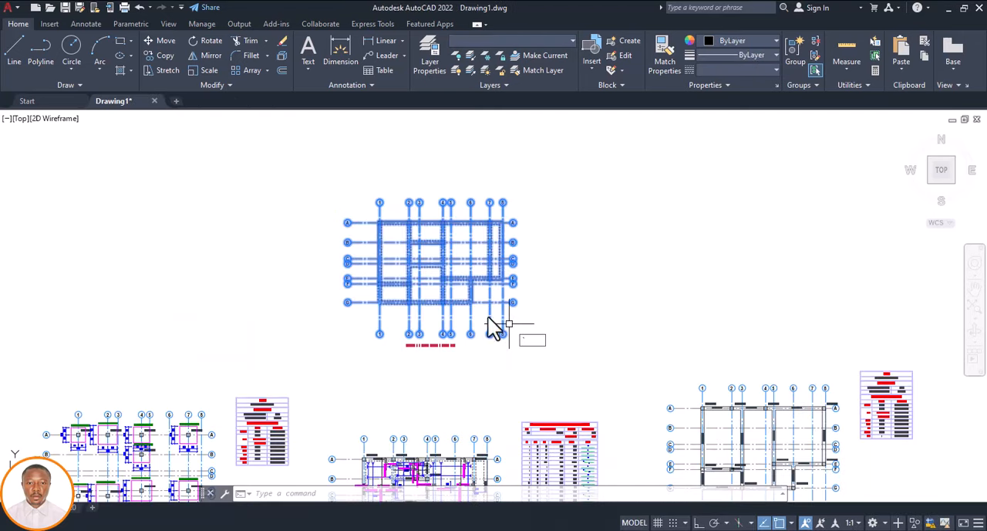
pyautogui.press('Escape')
pyautogui.press('Escape')
# Copy the Storey 0 footing plan with its grids and title to the empty space beside the cleaned Storey 1 plan
pyautogui.scroll(-4, 500, 315)
pyautogui.scroll(8, 347, 362)
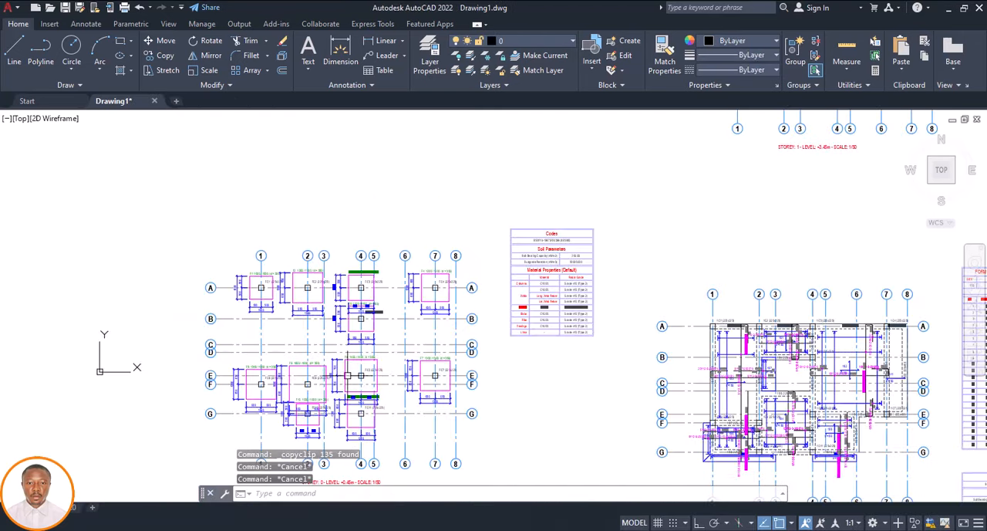
pyautogui.scroll(-2, 361, 302)
pyautogui.click(438, 254)
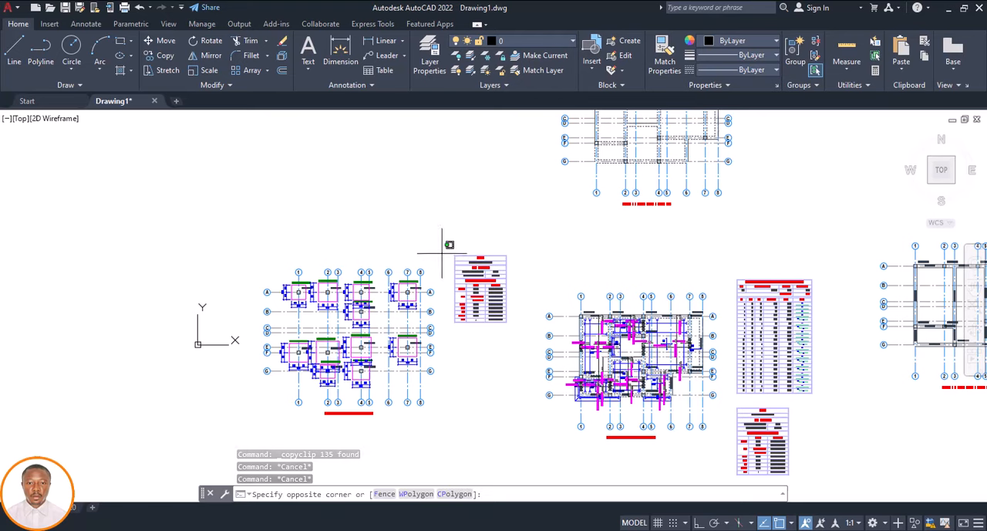
pyautogui.click(259, 425)
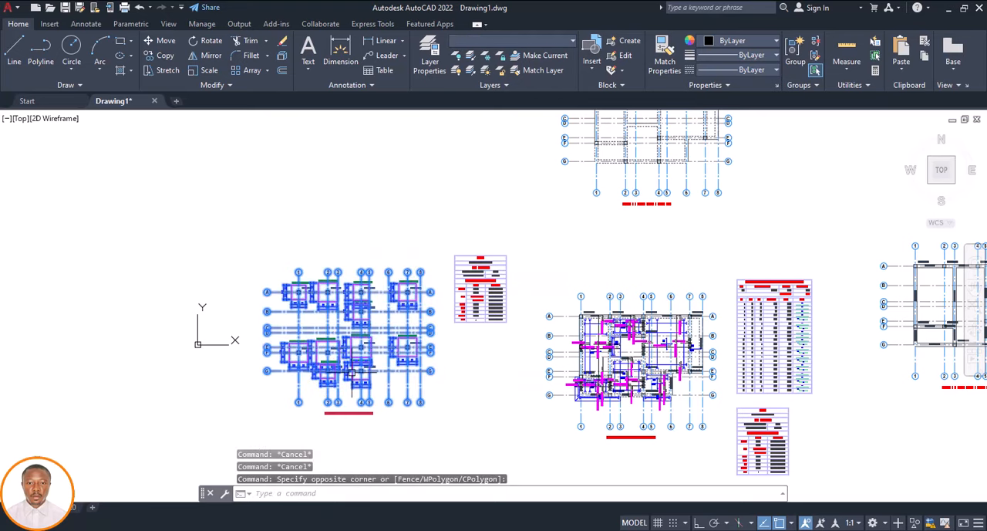
pyautogui.write('co')
pyautogui.press('Return')
pyautogui.click(357, 412)
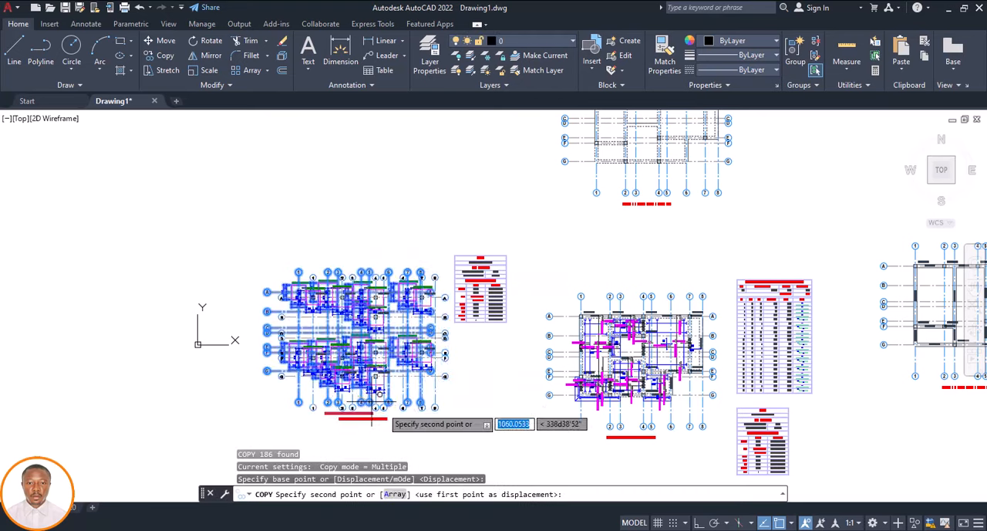
pyautogui.scroll(-3, 372, 419)
pyautogui.scroll(5, 394, 386)
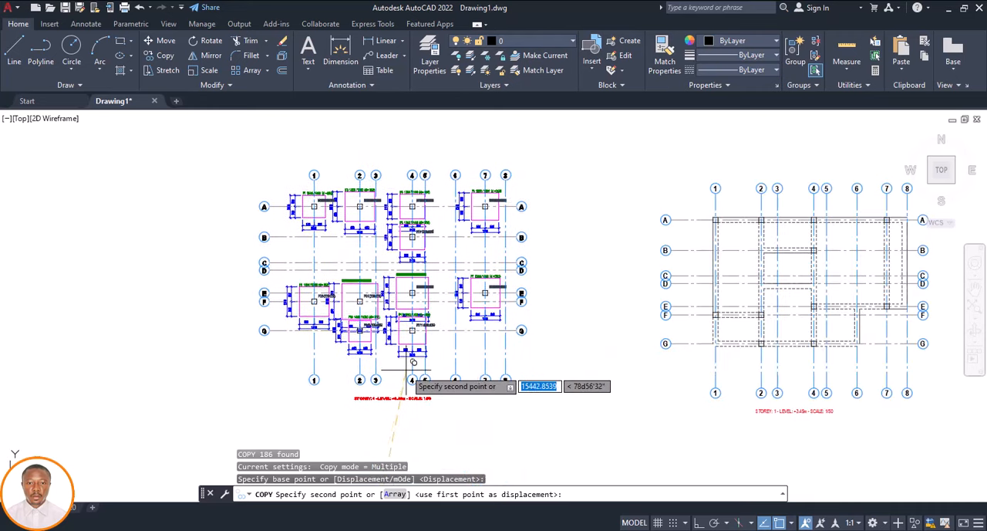
pyautogui.press('Escape')
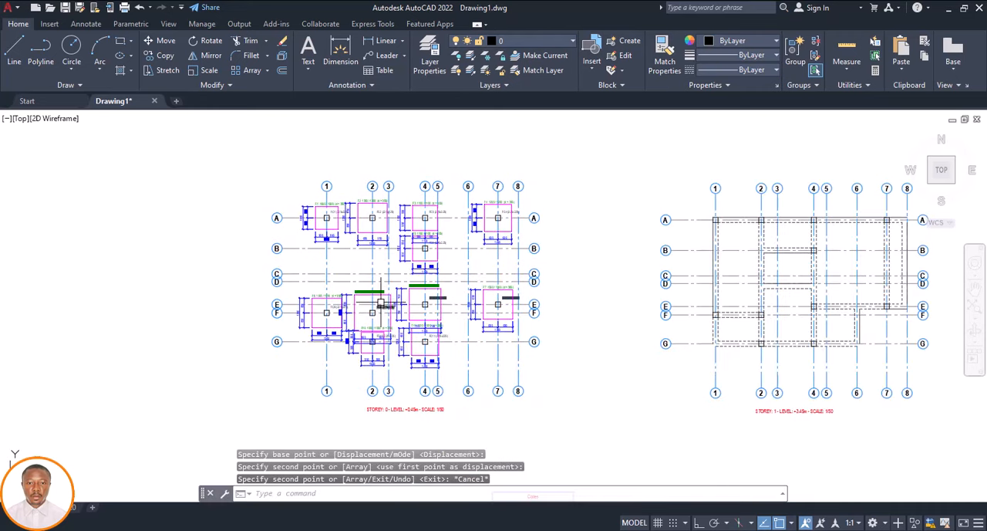
# Select every dimension in the drawing similar to the selected one below footing F1 on the copied Storey 0 plan
pyautogui.scroll(-4, 381, 305)
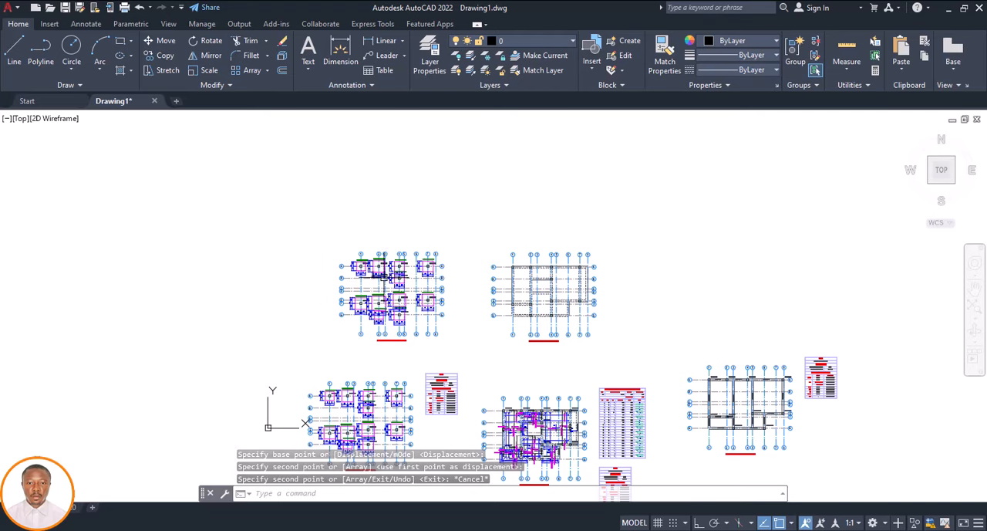
pyautogui.scroll(6, 320, 276)
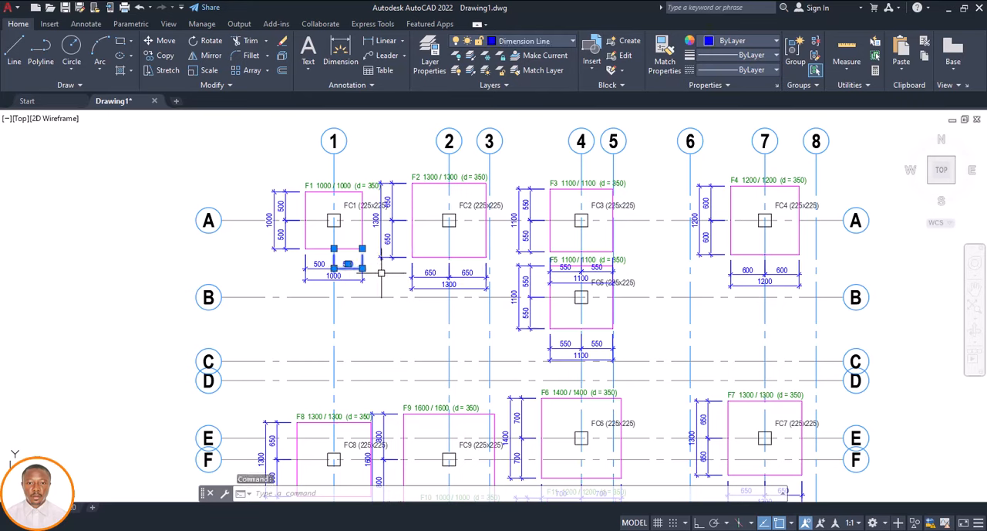
pyautogui.rightClick(381, 272)
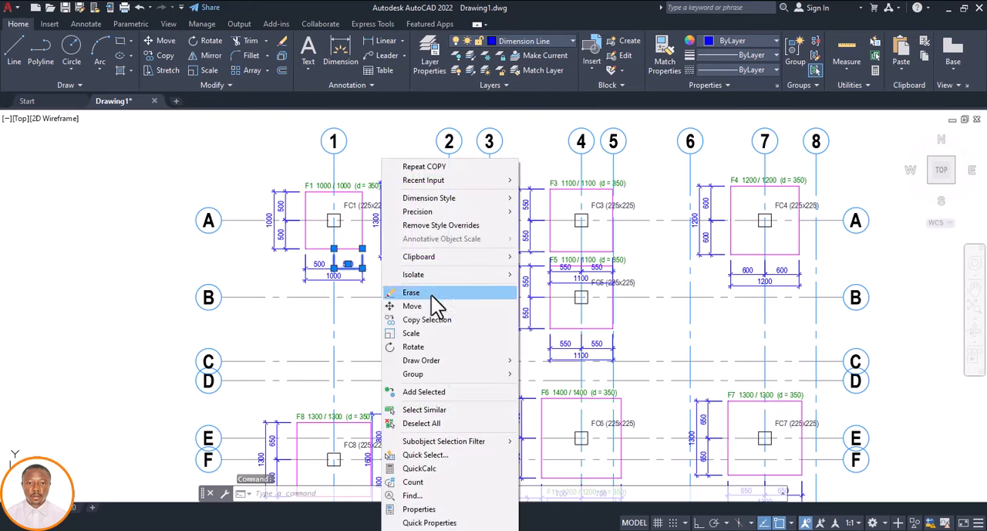
pyautogui.click(434, 409)
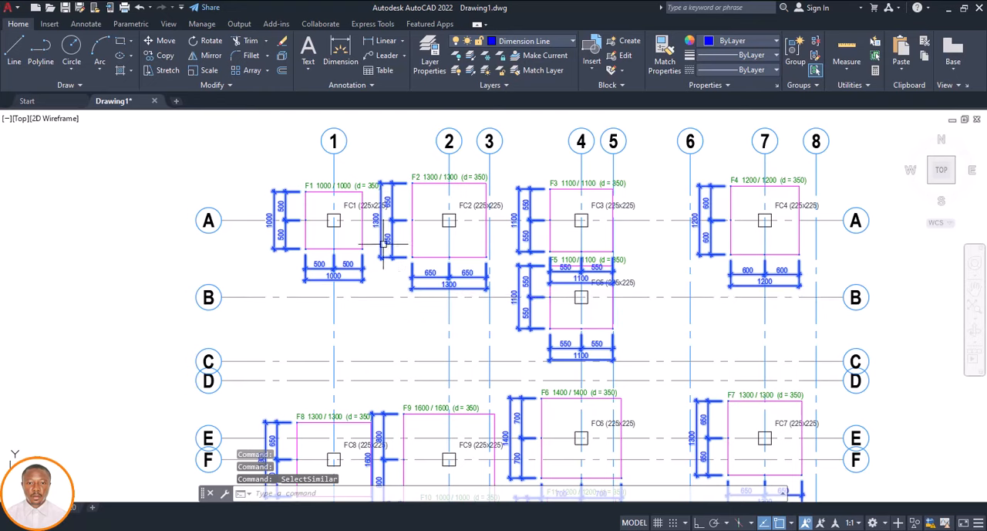
pyautogui.scroll(-6, 368, 223)
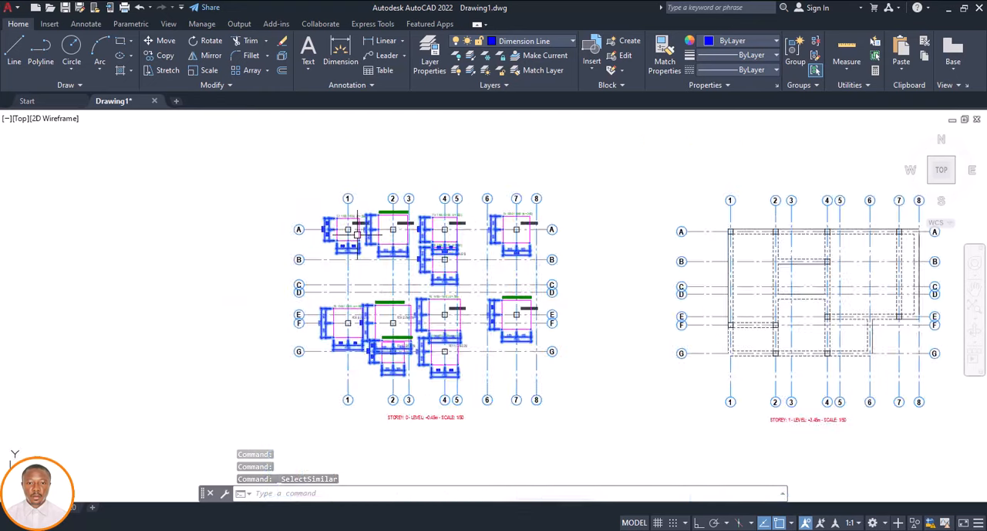
pyautogui.scroll(-2, 366, 239)
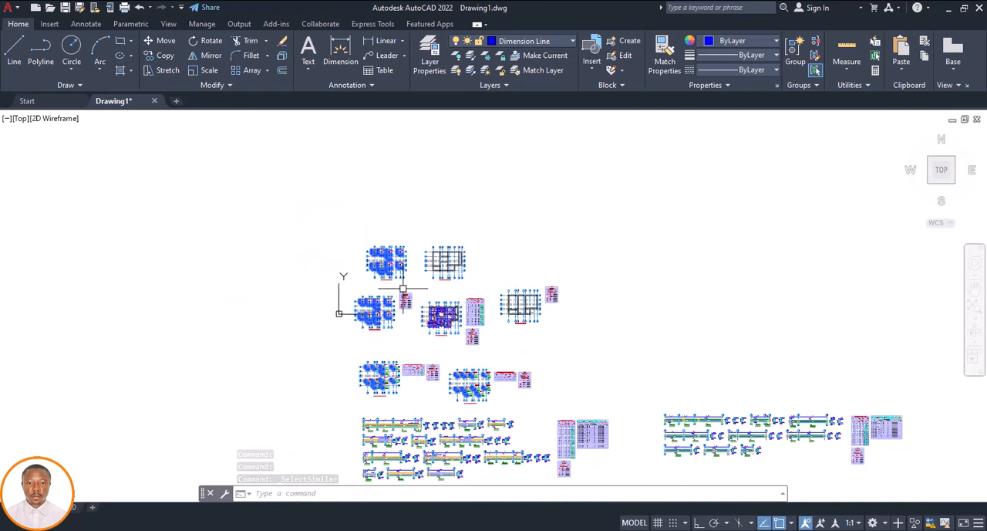
# Deselect the dimensions of all the other plans and details, and erase those on the copied Storey 0 footing plan
pyautogui.click(587, 284)
pyautogui.click(479, 333)
pyautogui.scroll(-4, 286, 371)
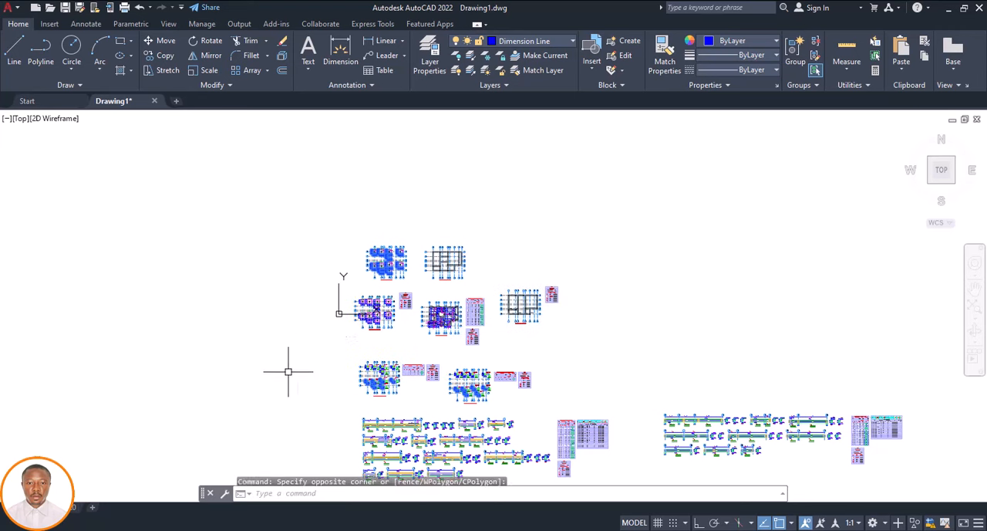
pyautogui.click(587, 351)
pyautogui.click(282, 426)
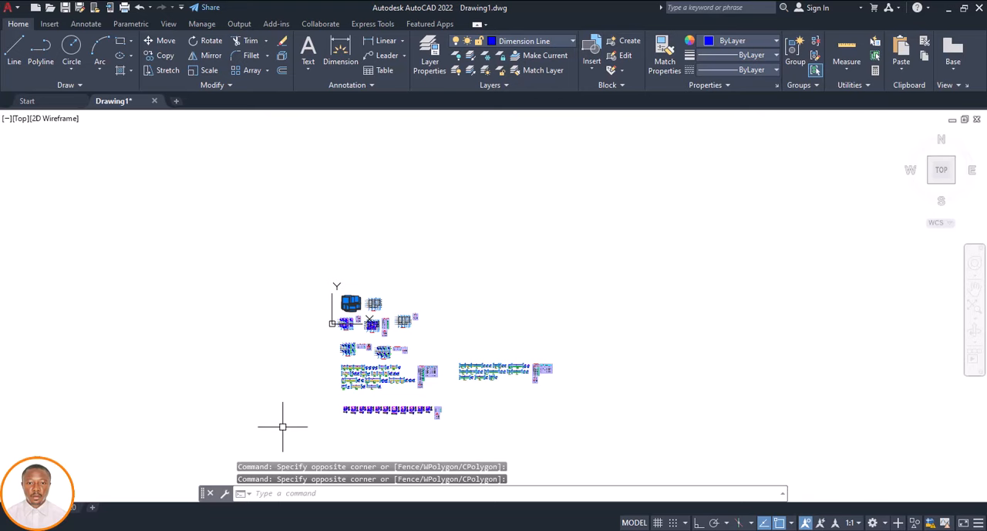
pyautogui.click(442, 339)
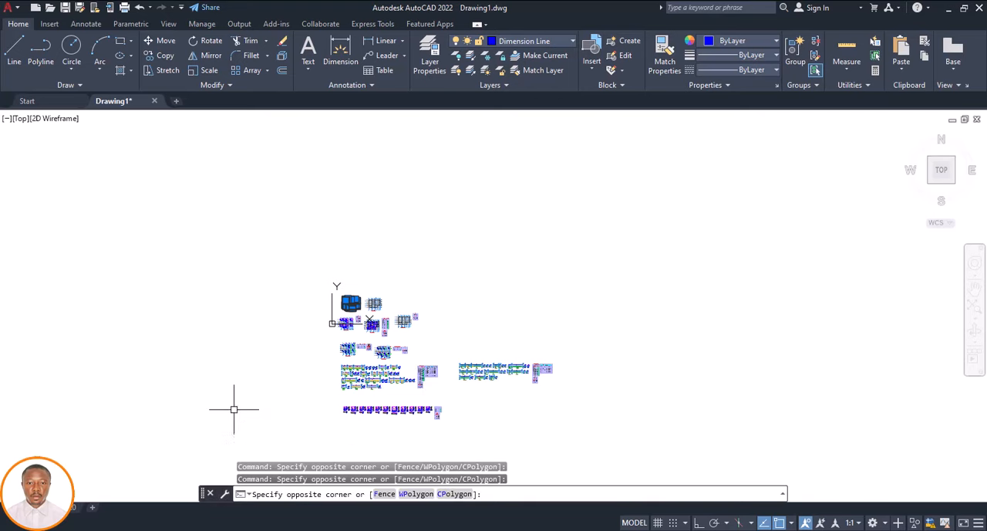
pyautogui.click(236, 407)
pyautogui.scroll(4, 344, 315)
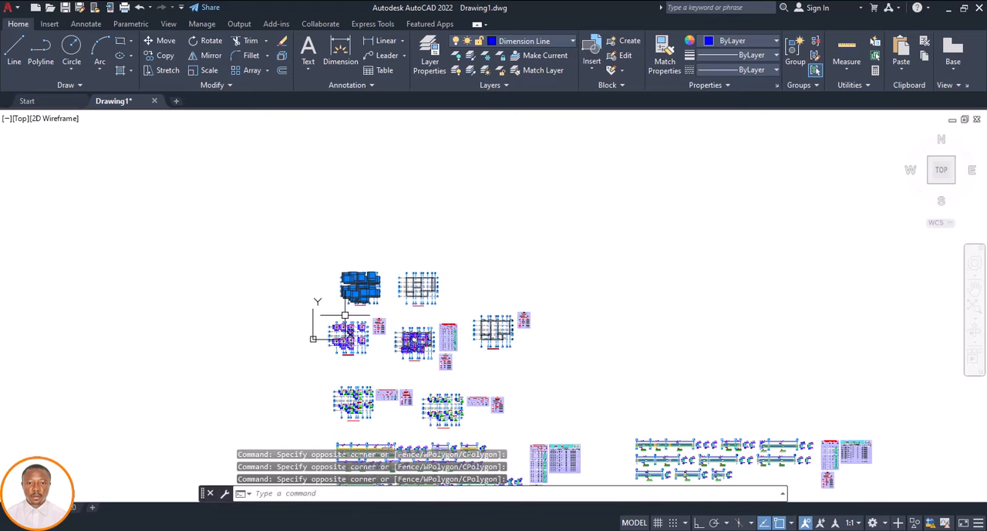
pyautogui.click(553, 314)
pyautogui.click(249, 404)
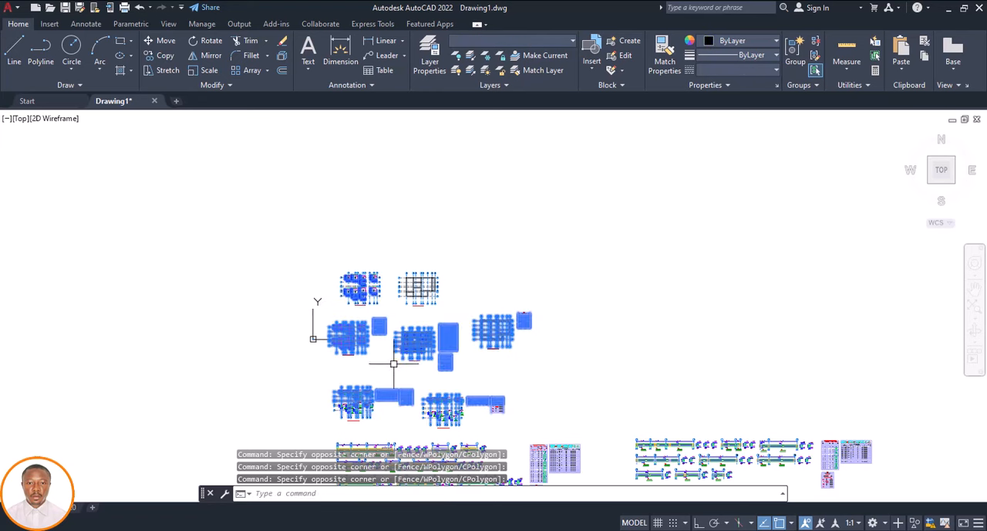
pyautogui.keyDown('shift'); pyautogui.click(544, 308); pyautogui.keyUp('shift')
pyautogui.keyDown('shift'); pyautogui.click(244, 421); pyautogui.keyUp('shift')
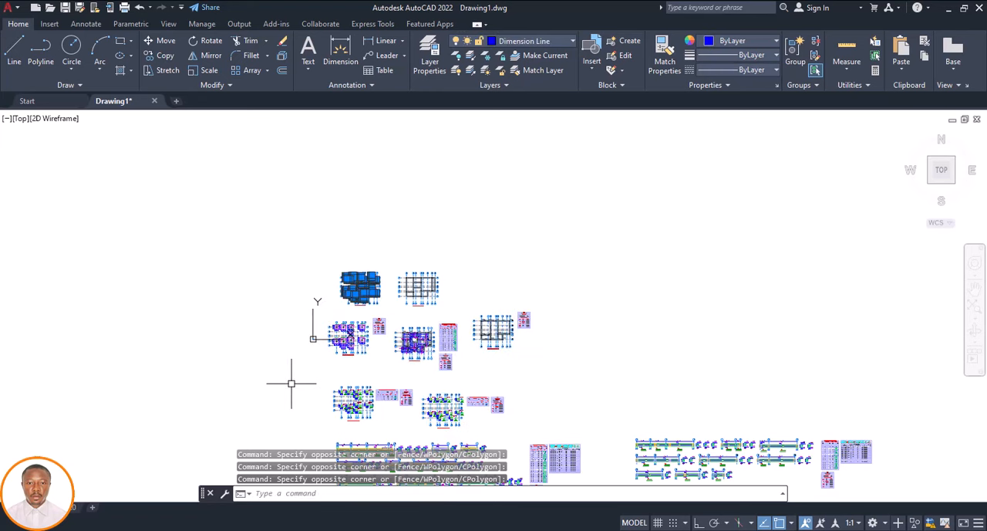
pyautogui.scroll(-4, 343, 355)
pyautogui.scroll(-2, 522, 361)
pyautogui.click(540, 364)
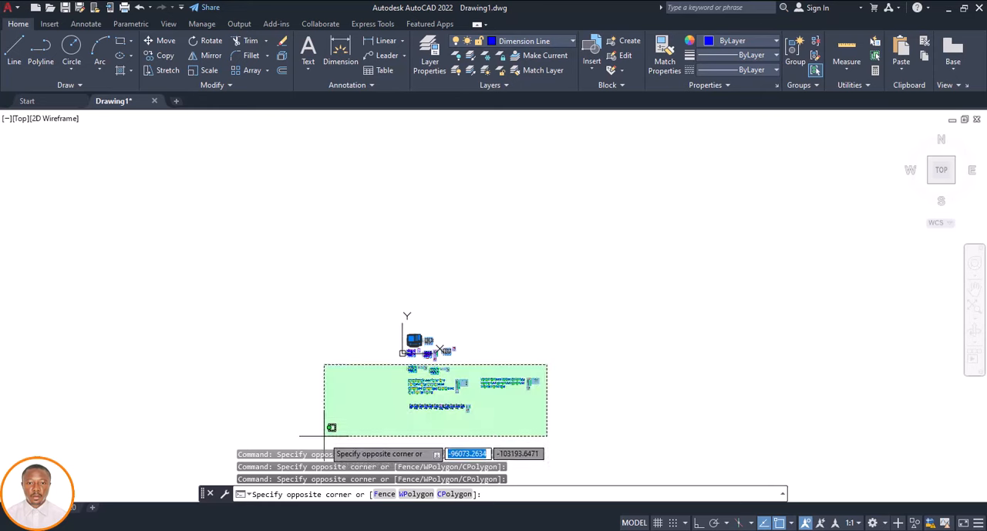
pyautogui.click(326, 459)
pyautogui.scroll(2, 417, 335)
pyautogui.scroll(7, 405, 339)
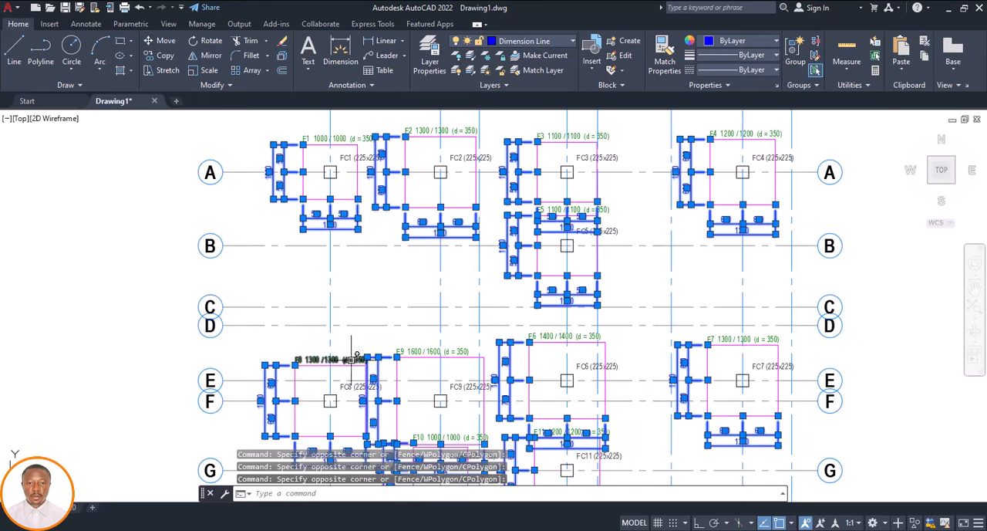
pyautogui.press('Delete')
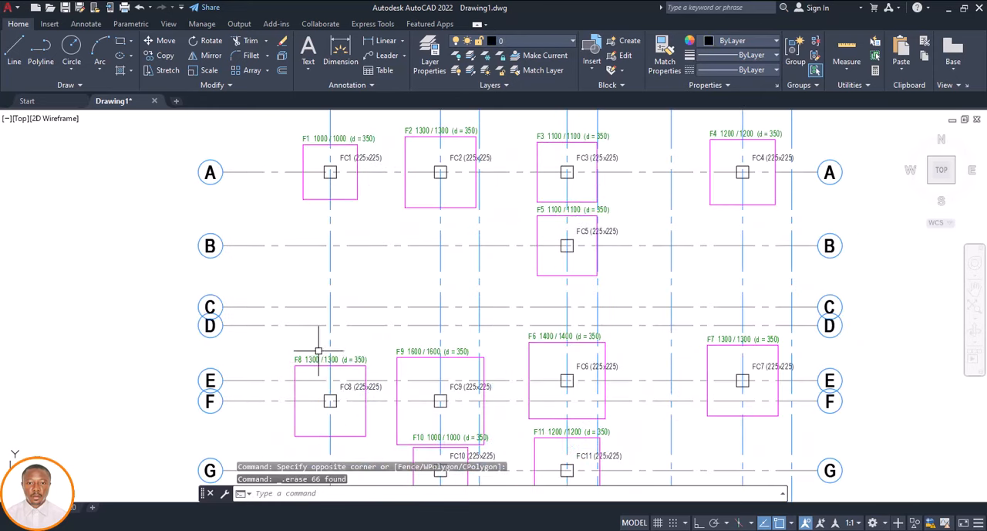
# Select footing F1's label and outline on the copied plan and extend the selection to all similar labels and outlines
pyautogui.scroll(-4, 319, 351)
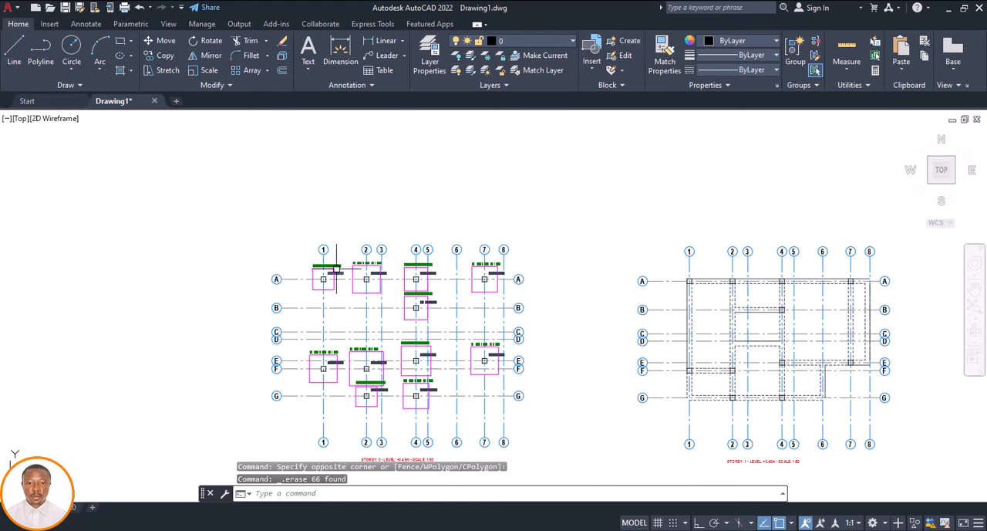
pyautogui.scroll(4, 317, 267)
pyautogui.click(305, 260)
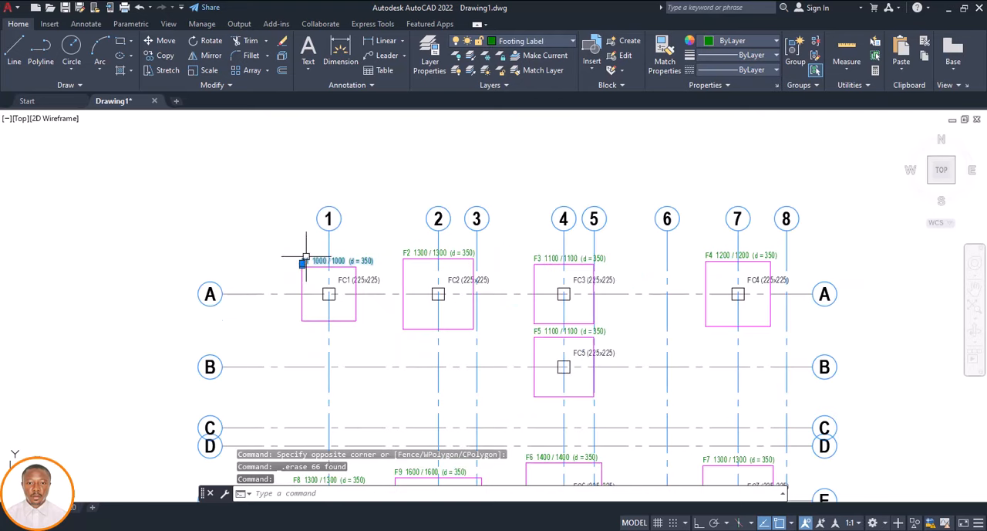
pyautogui.scroll(4, 312, 267)
pyautogui.click(308, 270)
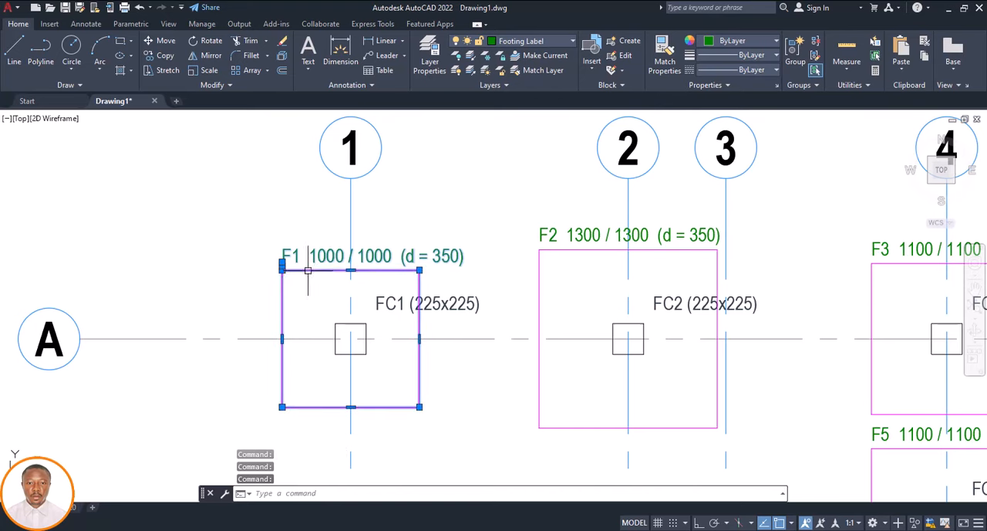
pyautogui.scroll(-6, 377, 315)
pyautogui.scroll(6, 362, 314)
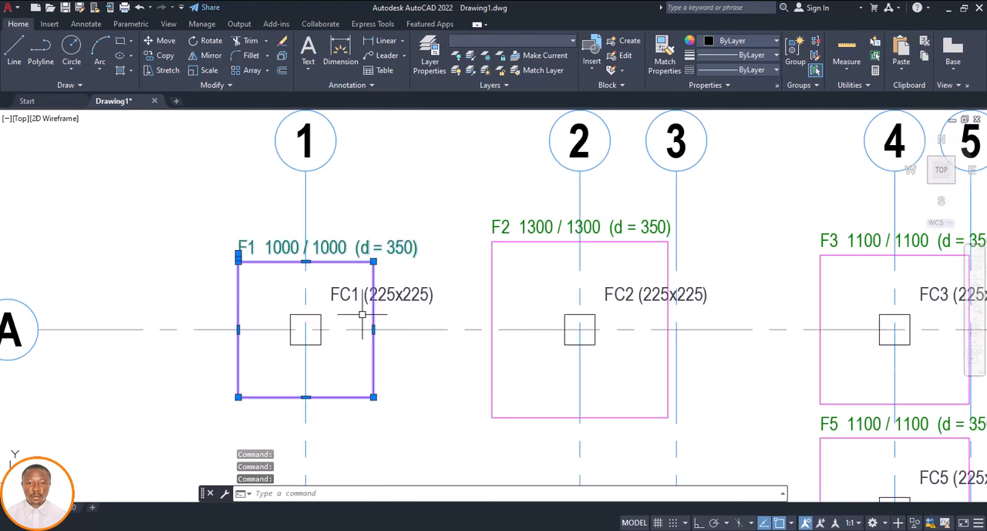
pyautogui.scroll(-7, 322, 315)
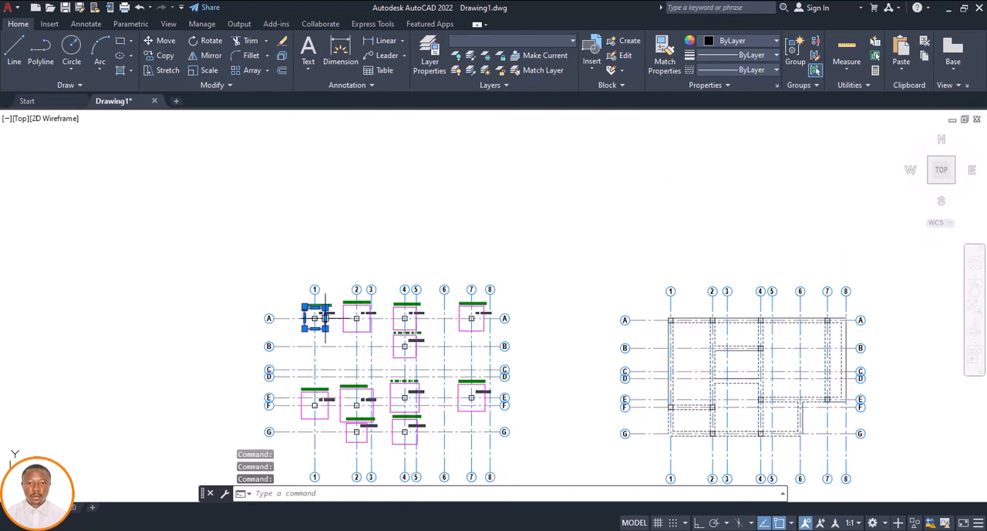
pyautogui.scroll(4, 663, 332)
pyautogui.scroll(-6, 584, 303)
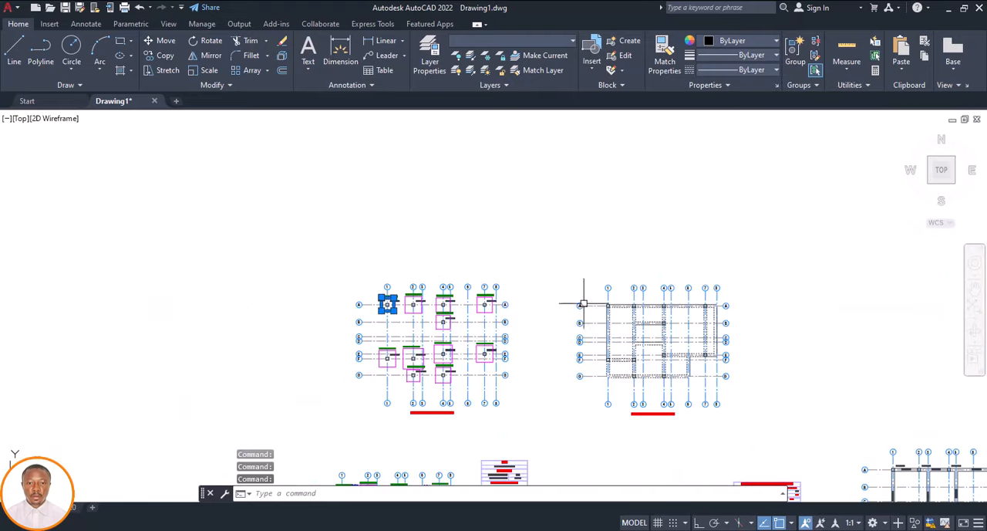
pyautogui.scroll(4, 403, 307)
pyautogui.rightClick(403, 307)
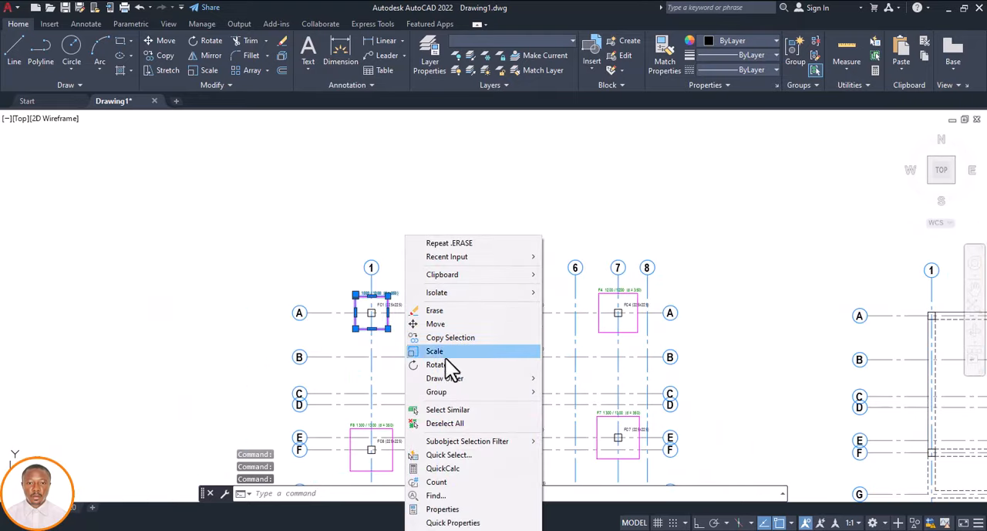
pyautogui.click(451, 408)
# Deselect the matching objects in the other plans, keeping only the footing outlines and labels of the copied Storey 0 plan
pyautogui.scroll(-5, 408, 315)
pyautogui.scroll(-4, 435, 384)
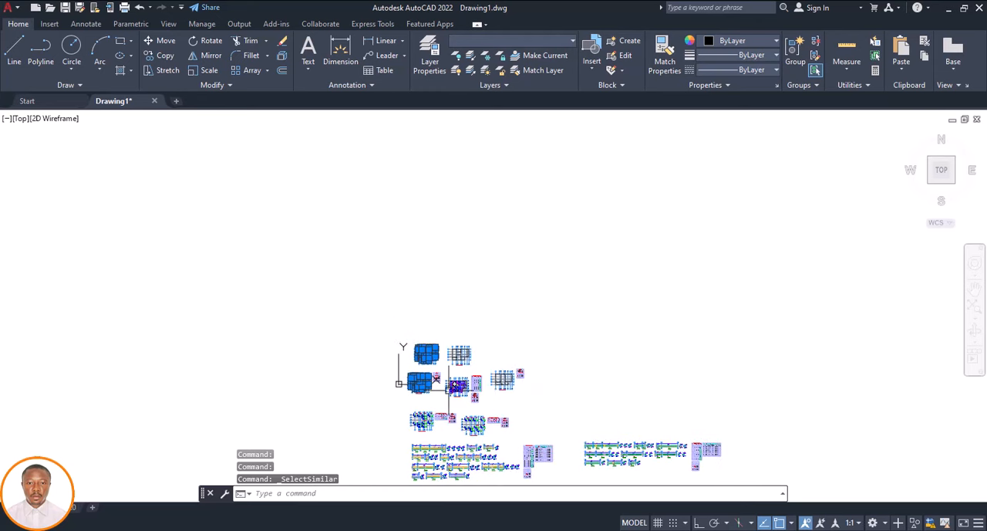
pyautogui.keyDown('shift'); pyautogui.click(558, 366); pyautogui.keyUp('shift')
pyautogui.keyDown('shift'); pyautogui.click(347, 424); pyautogui.keyUp('shift')
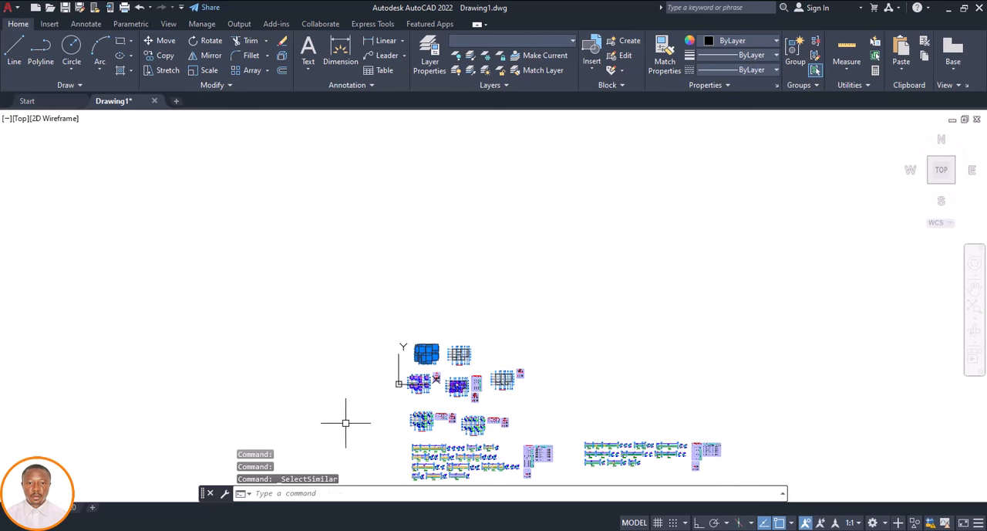
pyautogui.scroll(-4, 389, 359)
pyautogui.keyDown('shift'); pyautogui.click(542, 380); pyautogui.keyUp('shift')
pyautogui.keyDown('shift'); pyautogui.click(364, 437); pyautogui.keyUp('shift')
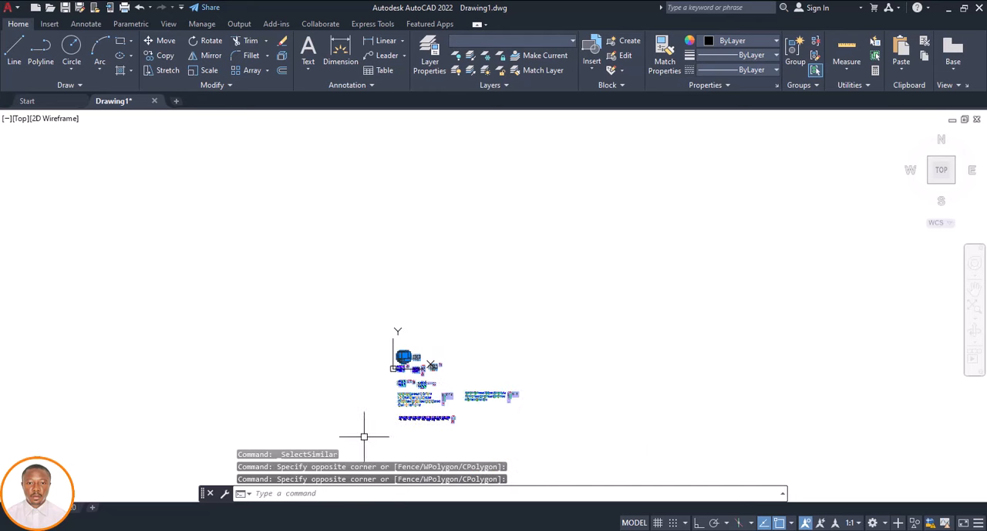
pyautogui.scroll(10, 395, 368)
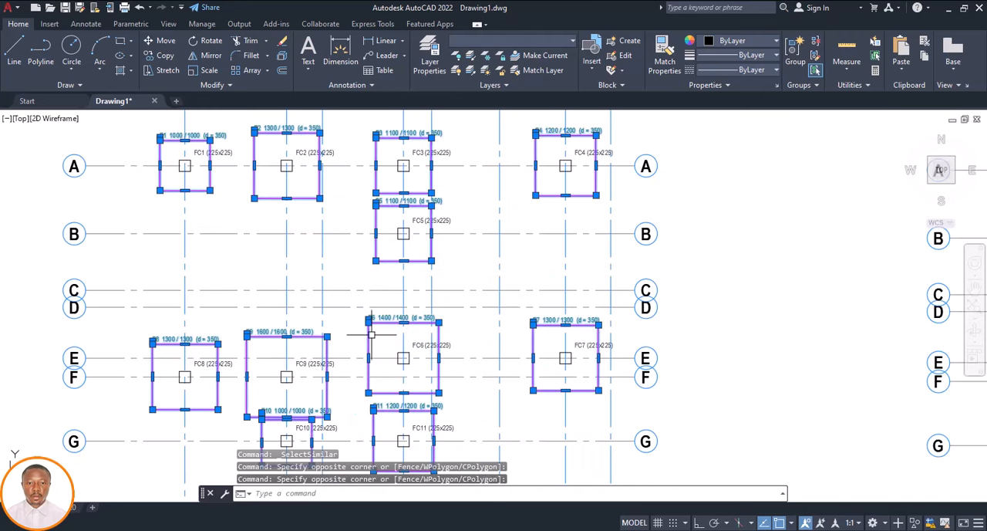
# Copy the selected footings and labels from the centre of column FC1 onto grid intersection A-1 of the cleaned Storey 1 plan
pyautogui.write('p')
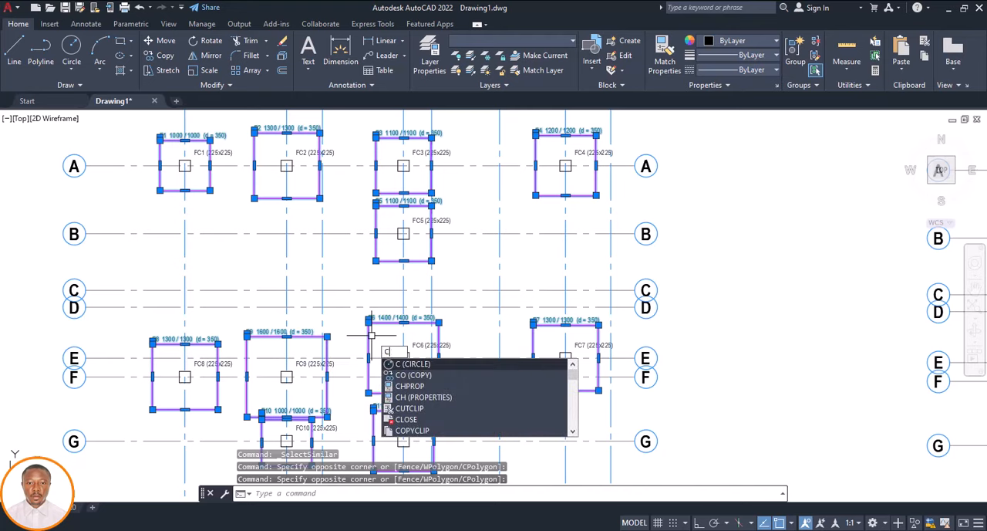
pyautogui.press('Return')
pyautogui.scroll(-6, 371, 339)
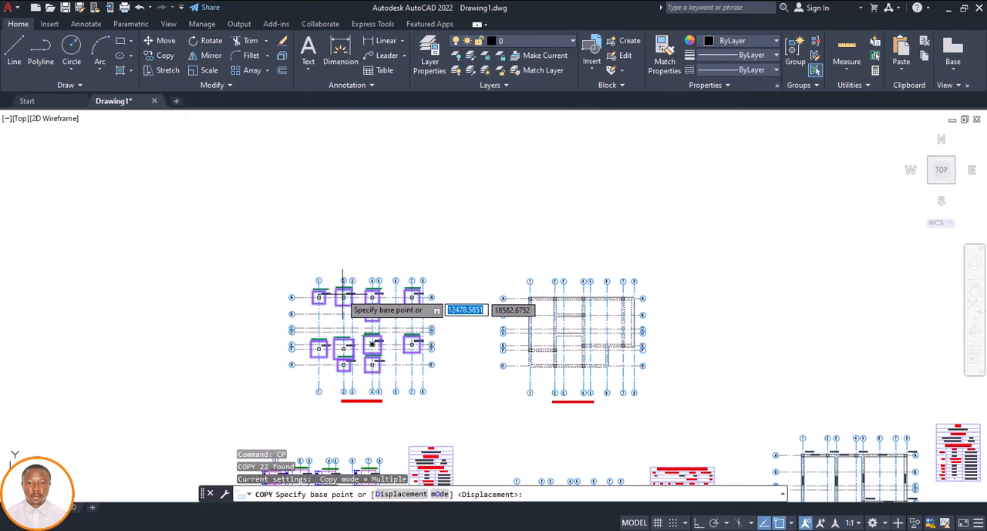
pyautogui.scroll(9, 316, 297)
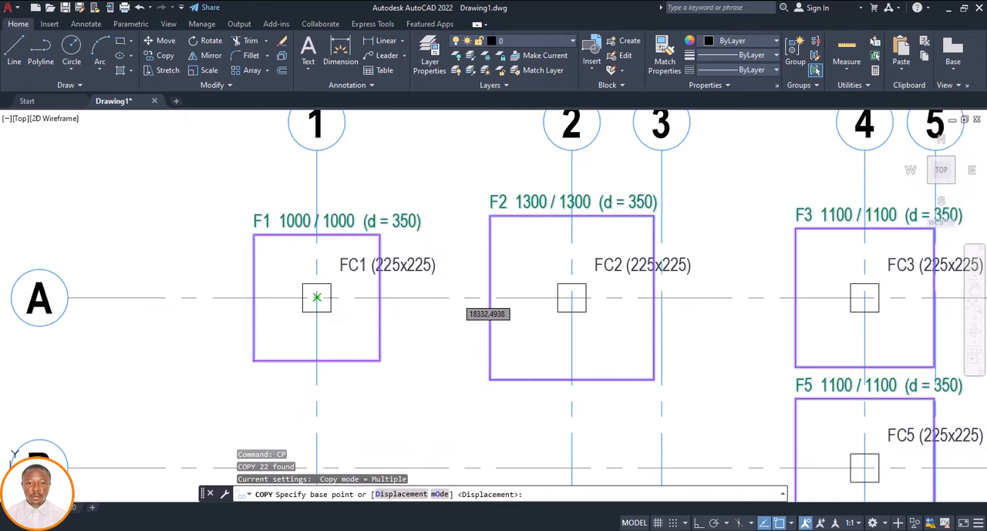
pyautogui.click(316, 297)
pyautogui.scroll(-8, 316, 297)
pyautogui.scroll(10, 420, 292)
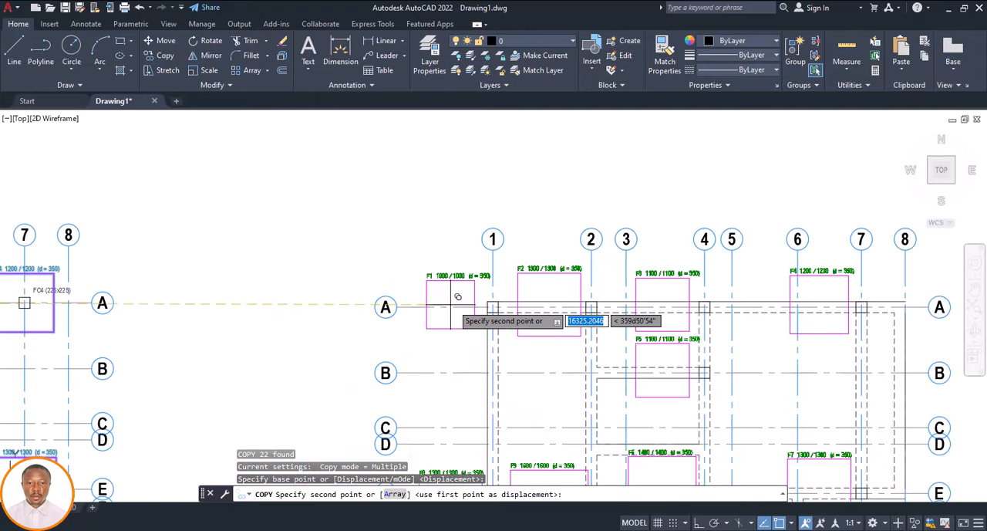
pyautogui.click(473, 308)
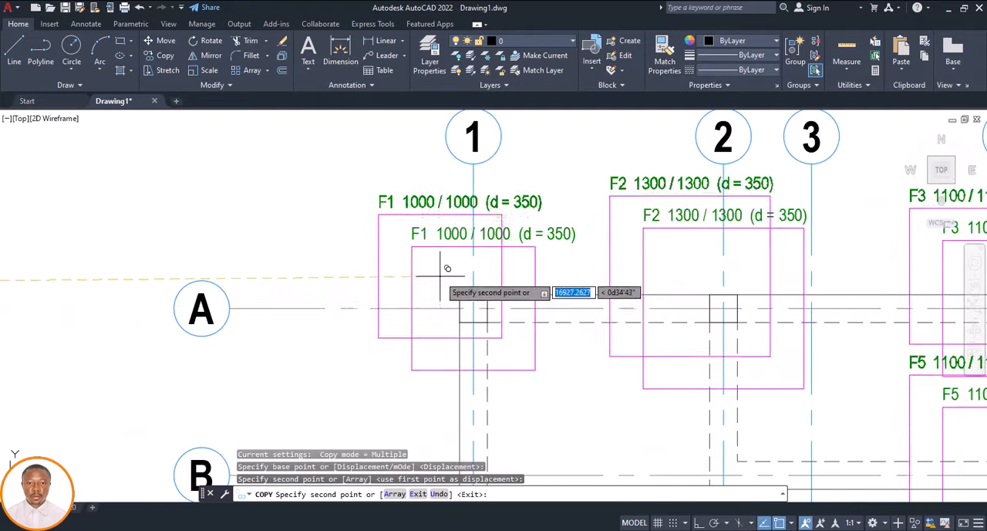
pyautogui.scroll(-9, 440, 275)
pyautogui.press('Escape')
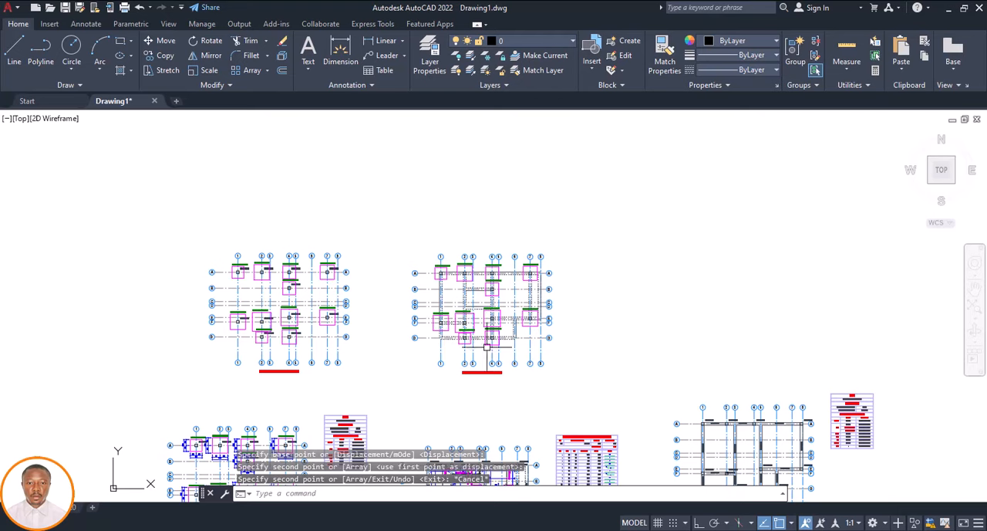
# Erase the leftover copy of the Storey 0 footing plan beside the combined foundation plan
pyautogui.click(390, 232)
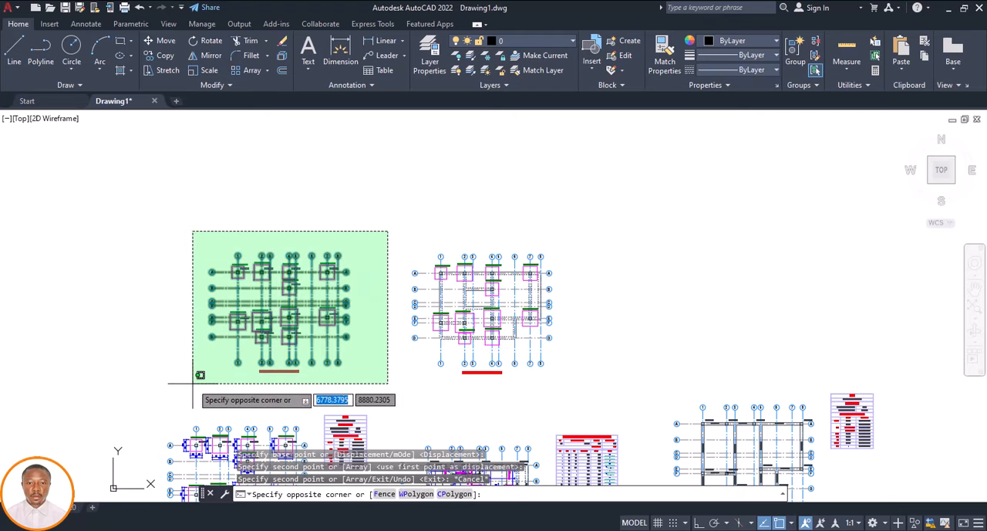
pyautogui.click(189, 408)
pyautogui.press('Delete')
pyautogui.scroll(5, 502, 313)
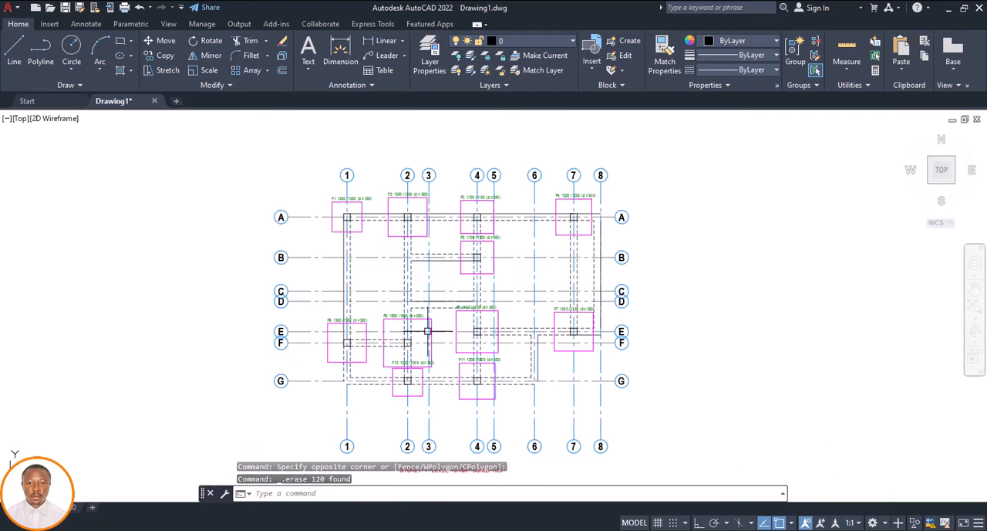
pyautogui.scroll(-3, 435, 313)
pyautogui.scroll(4, 456, 284)
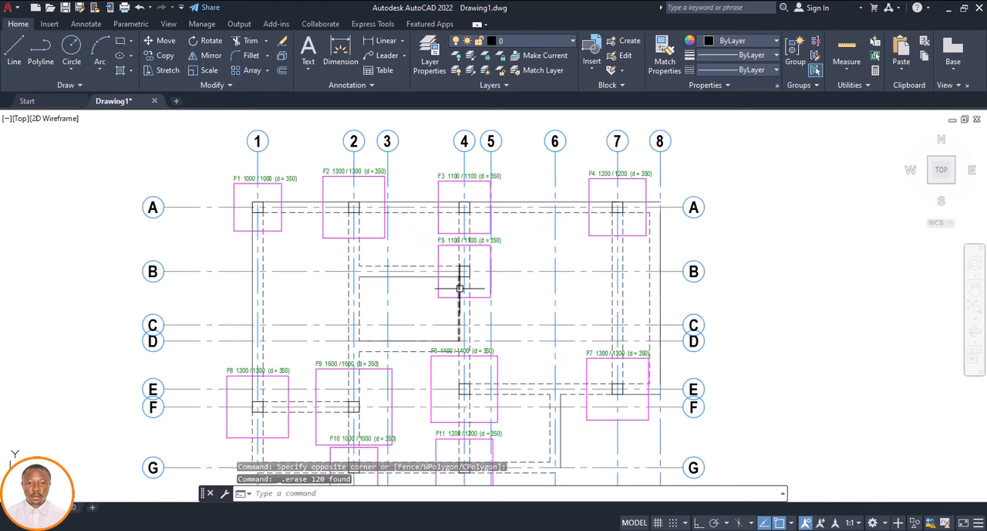
# Select the whole combined Storey 1 foundation plan, including footings, labels, grids and title, and copy it to the clipboard
pyautogui.scroll(-4, 458, 282)
pyautogui.scroll(6, 457, 307)
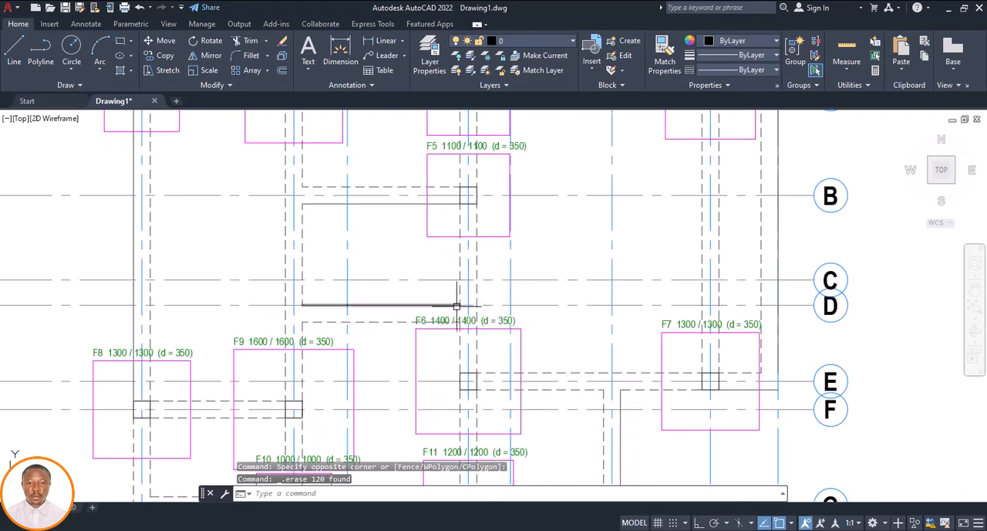
pyautogui.scroll(-5, 449, 313)
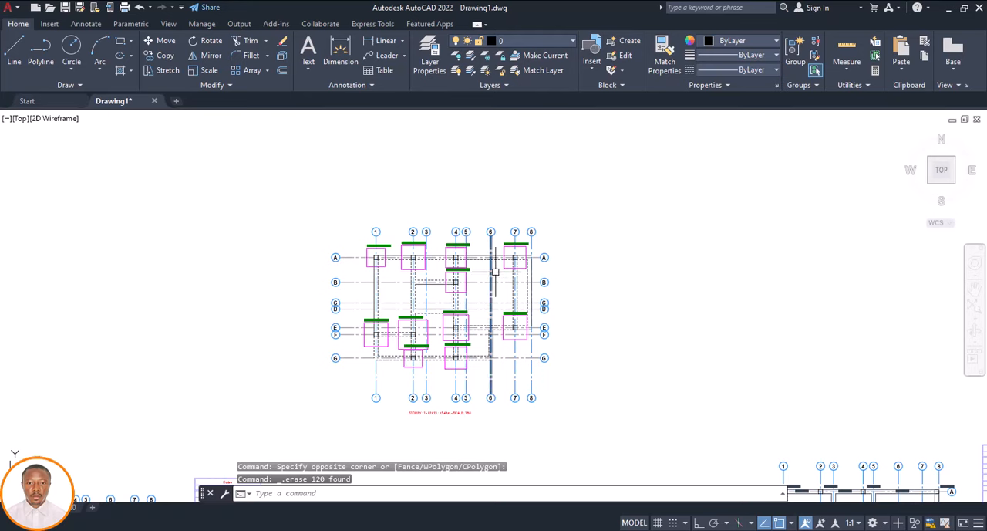
pyautogui.click(597, 199)
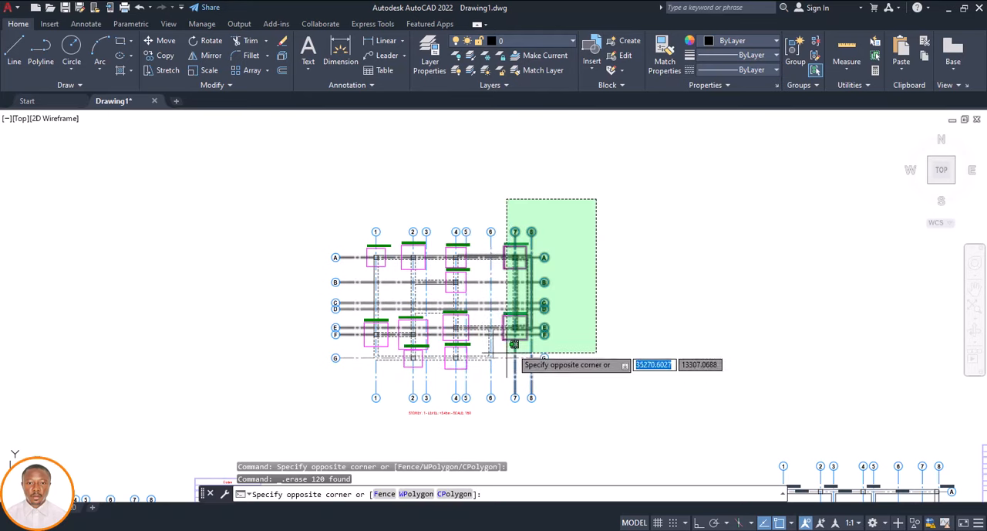
pyautogui.click(312, 424)
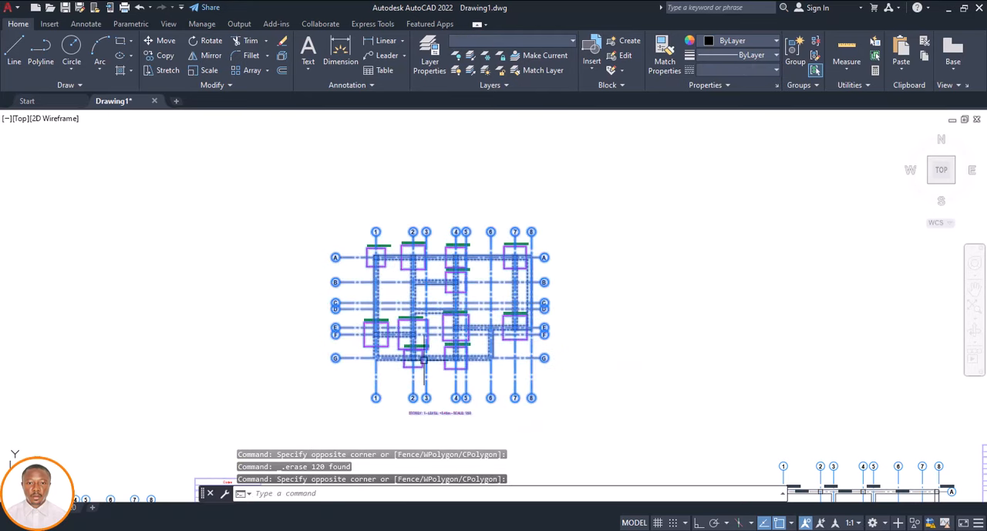
pyautogui.rightClick(599, 272)
pyautogui.moveTo(661, 277)
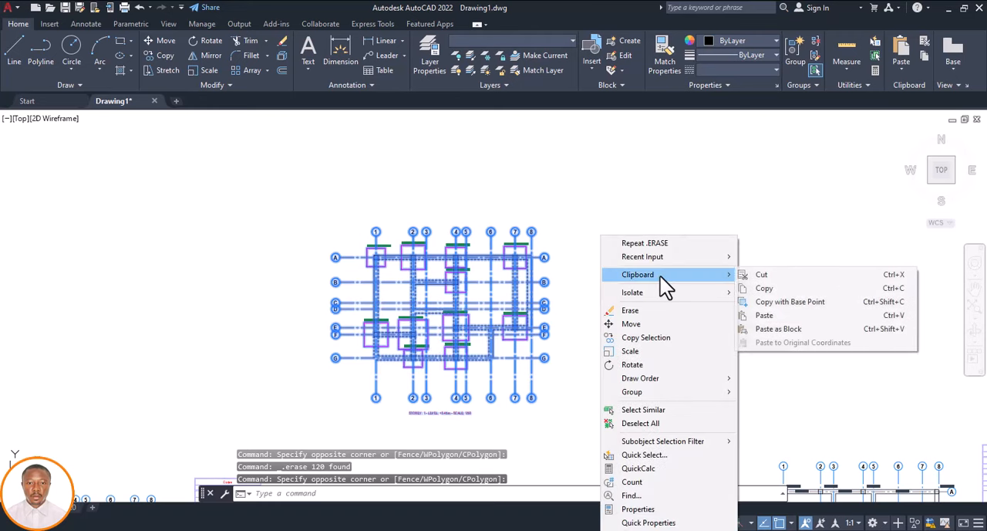
pyautogui.click(765, 287)
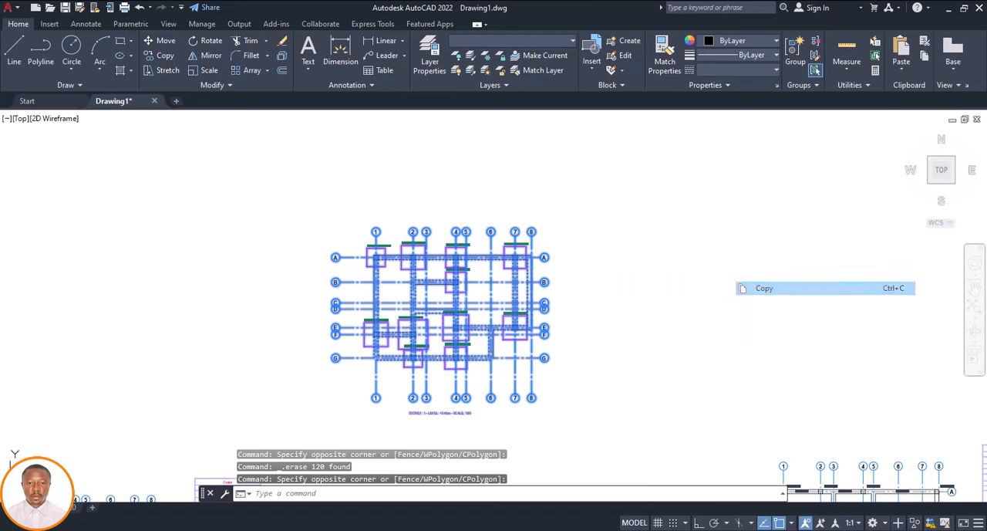
# Switch to the Stonebridge pad footing template drawing and erase the old plan beside the general construction notes sheet
pyautogui.moveTo(647, 529)
pyautogui.click(580, 485)
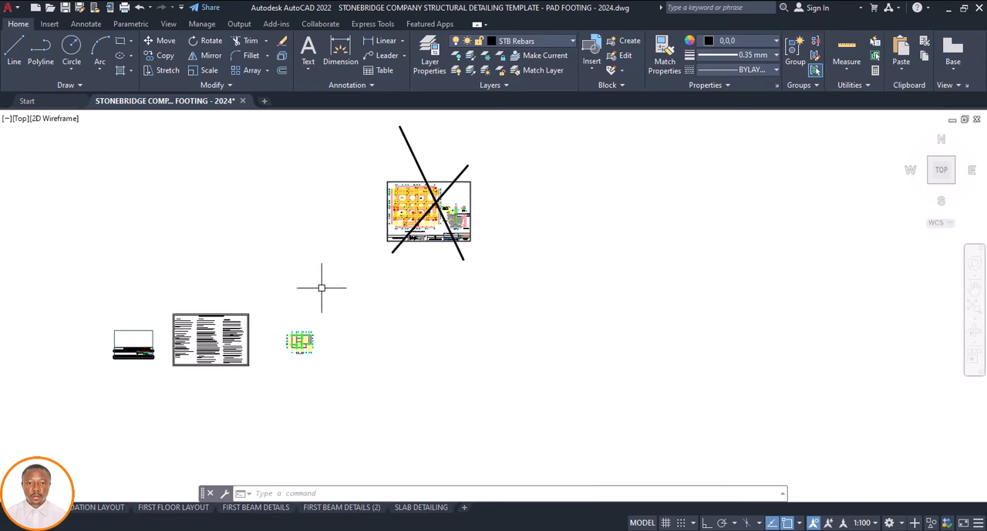
pyautogui.scroll(5, 296, 359)
pyautogui.click(404, 239)
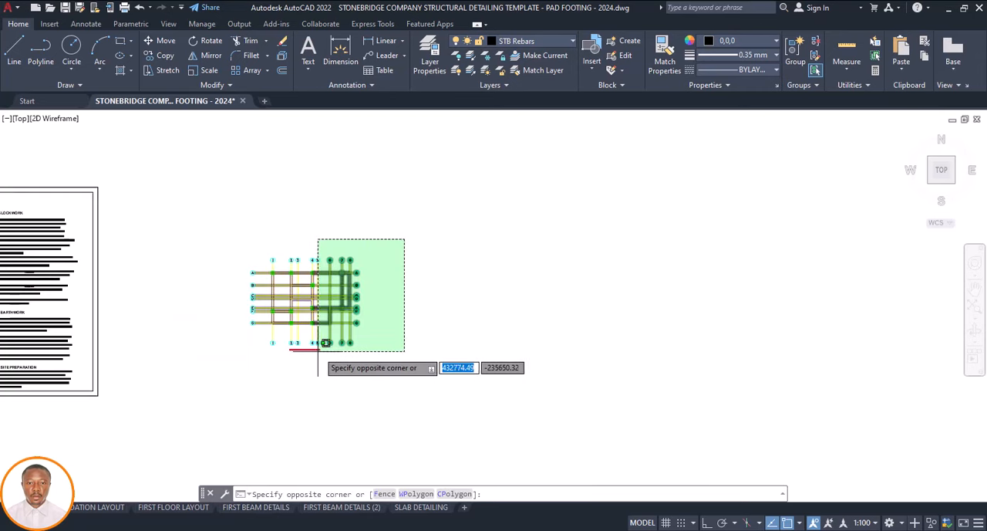
pyautogui.click(229, 368)
pyautogui.press('Delete')
# Paste the copied foundation plan into the empty space beside the general construction notes sheet
pyautogui.scroll(-4, 267, 348)
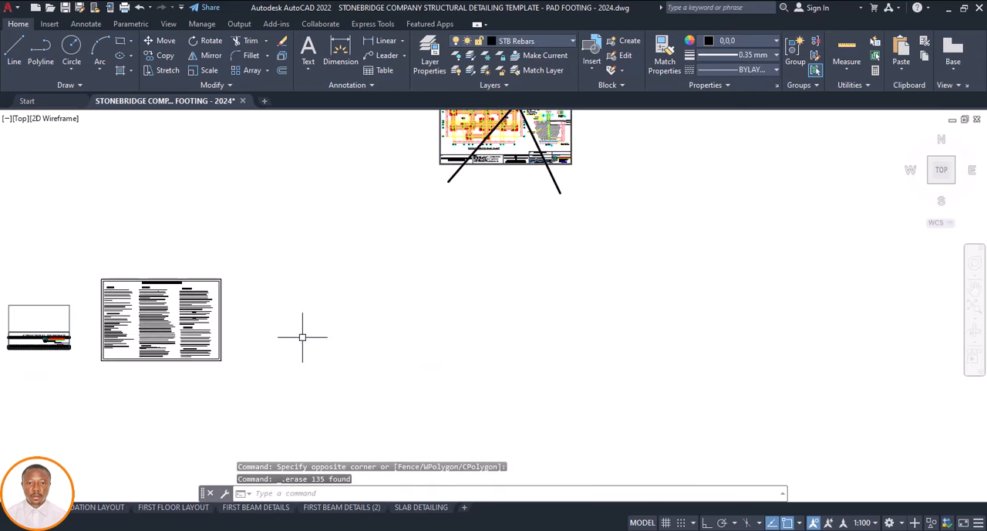
pyautogui.click(278, 336)
pyautogui.rightClick(277, 335)
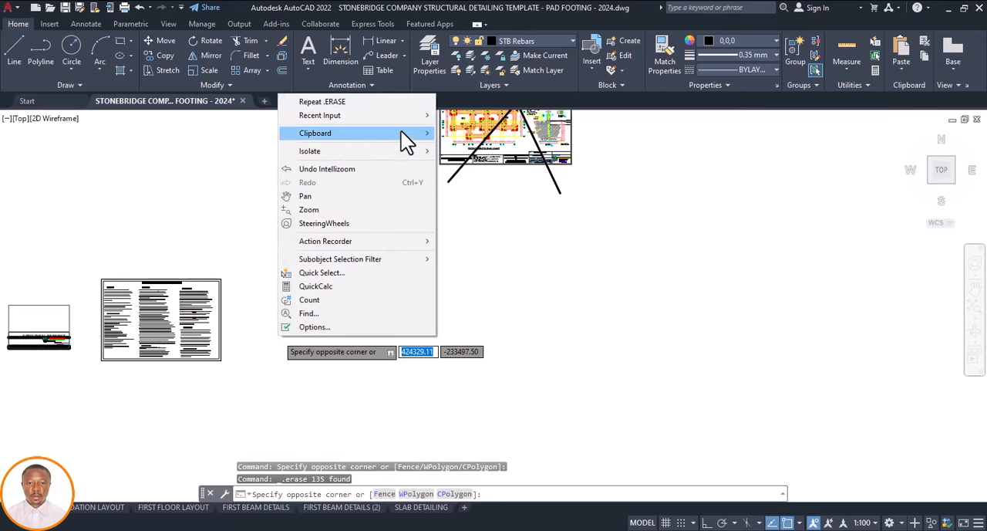
pyautogui.moveTo(402, 132)
pyautogui.click(463, 173)
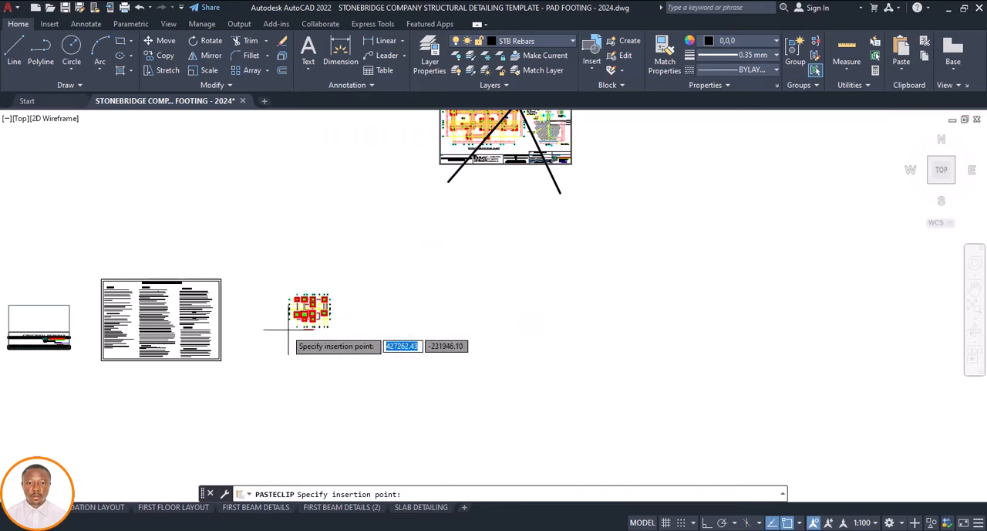
pyautogui.press('Escape')
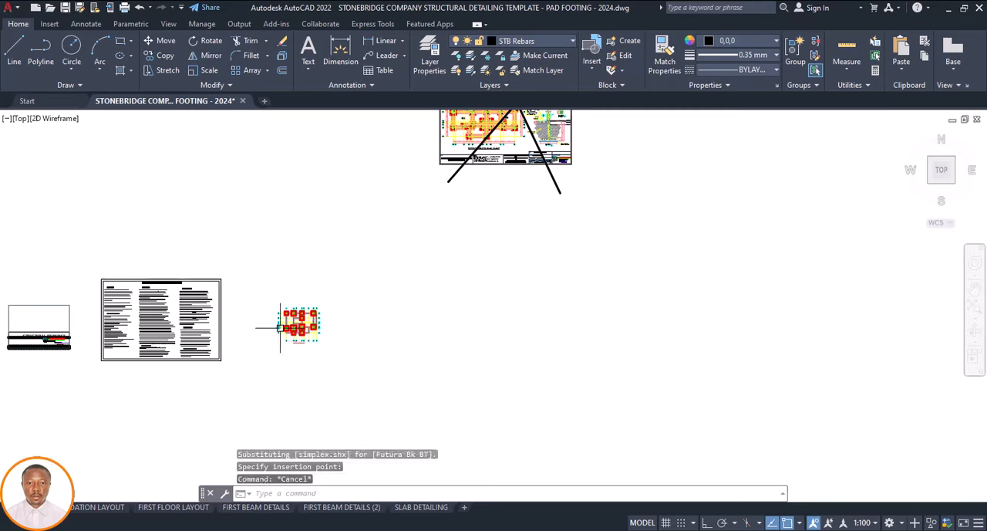
# Compare the footings and beam lines of the pasted plan with those on the crossed-out template foundation layout
pyautogui.scroll(-2, 301, 318)
pyautogui.scroll(8, 362, 197)
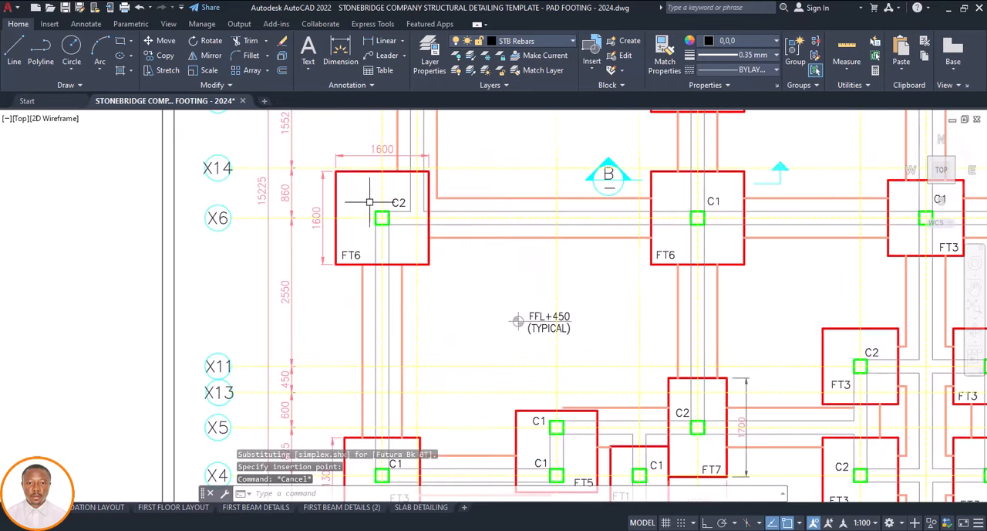
pyautogui.scroll(-6, 335, 193)
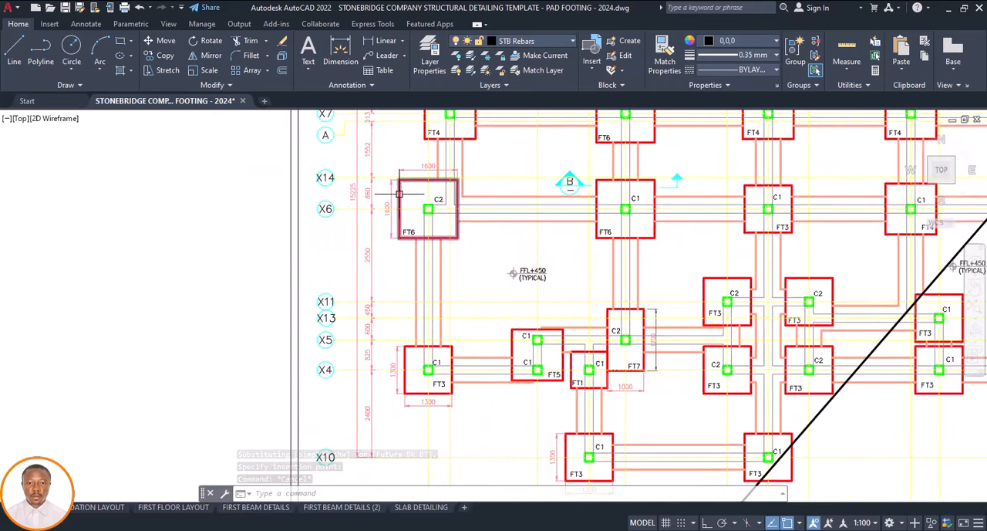
pyautogui.scroll(-3, 398, 311)
pyautogui.scroll(10, 409, 311)
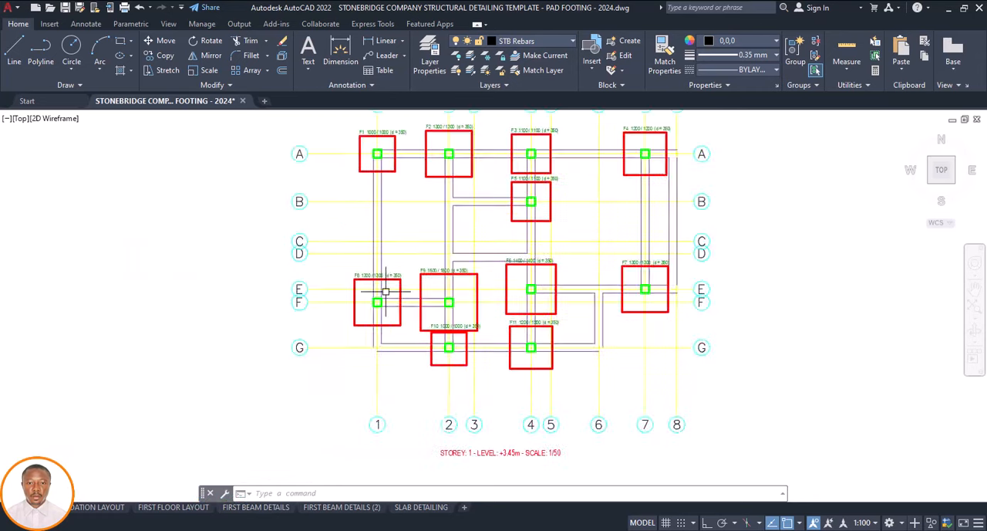
pyautogui.scroll(-8, 413, 310)
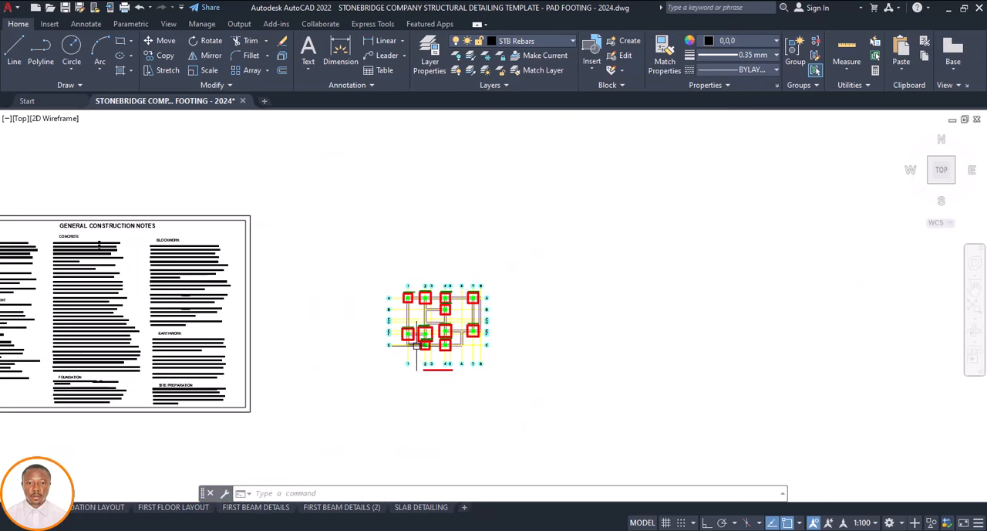
pyautogui.scroll(5, 414, 315)
pyautogui.scroll(6, 379, 310)
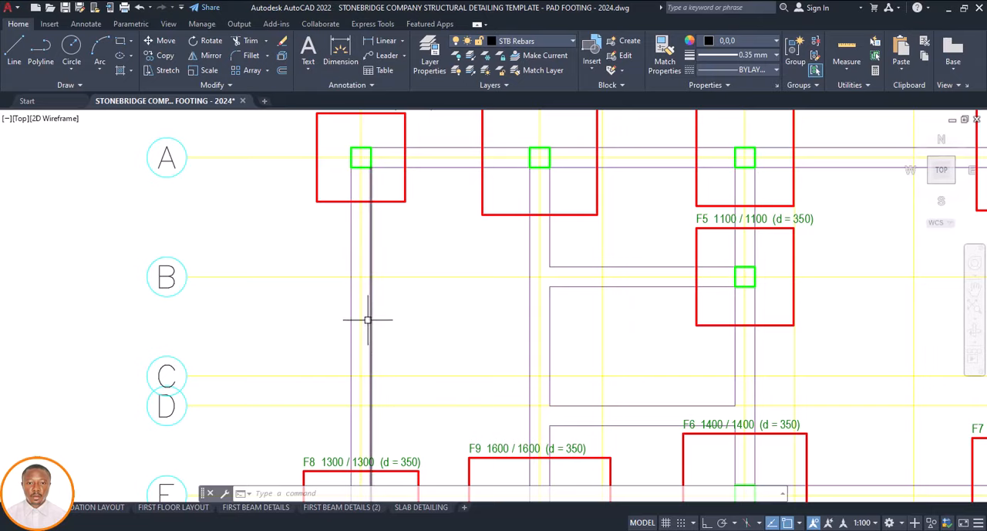
pyautogui.scroll(-9, 371, 324)
pyautogui.scroll(-3, 430, 309)
pyautogui.scroll(12, 473, 230)
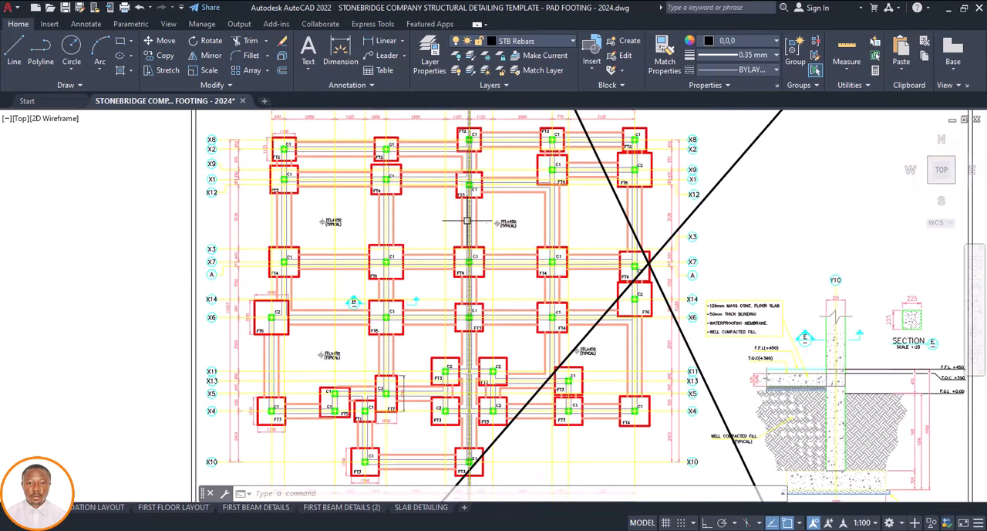
pyautogui.scroll(-10, 476, 232)
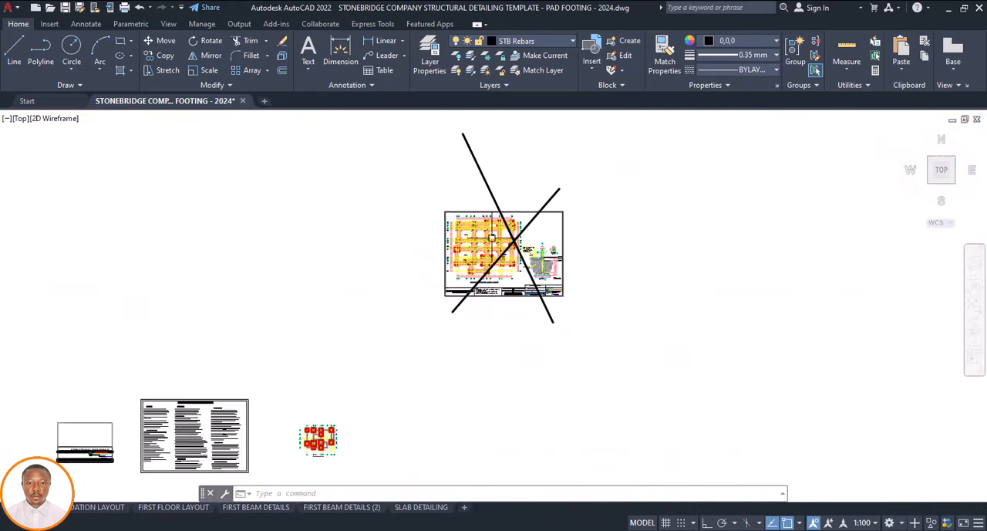
# Erase the beam lines along grid 6 between grids E and G, and those along grid G between footing F11 and grid 6
pyautogui.scroll(10, 423, 324)
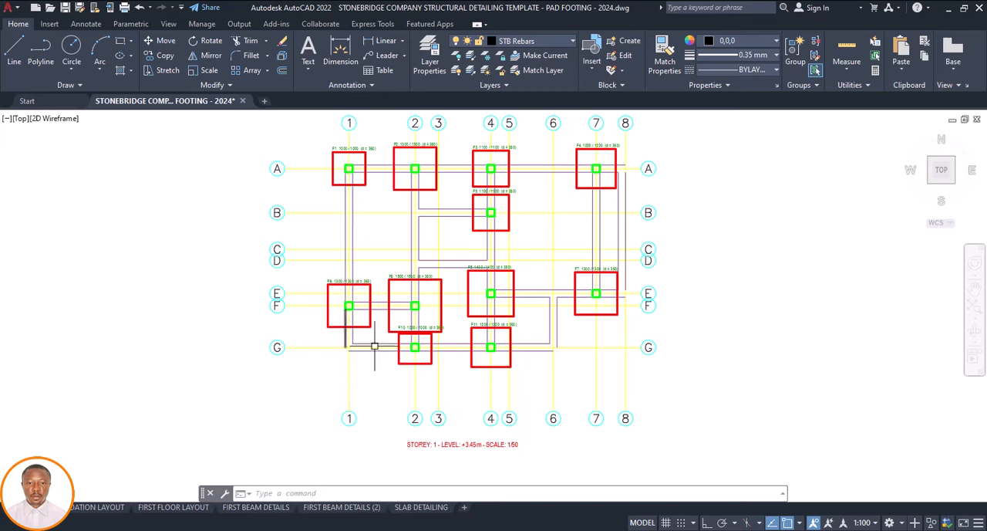
pyautogui.scroll(4, 556, 328)
pyautogui.click(556, 328)
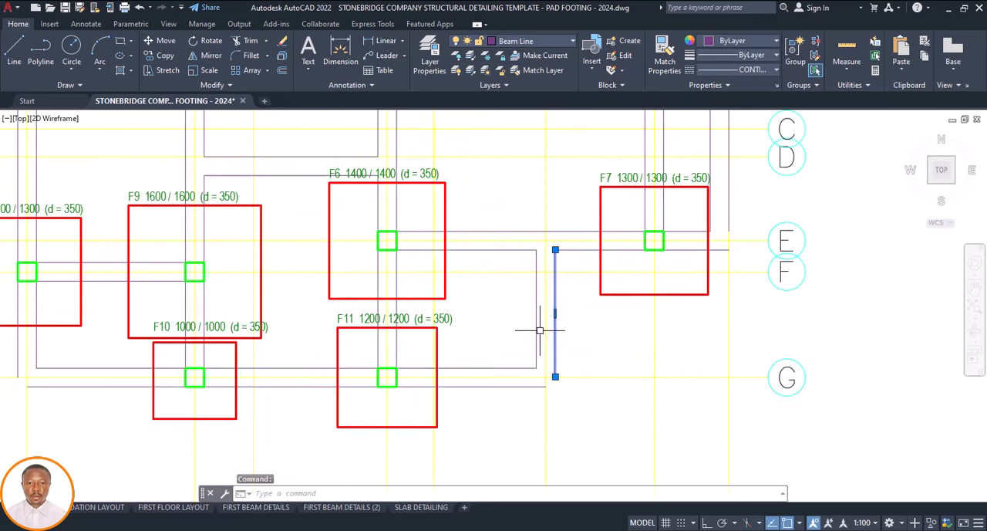
pyautogui.press('Delete')
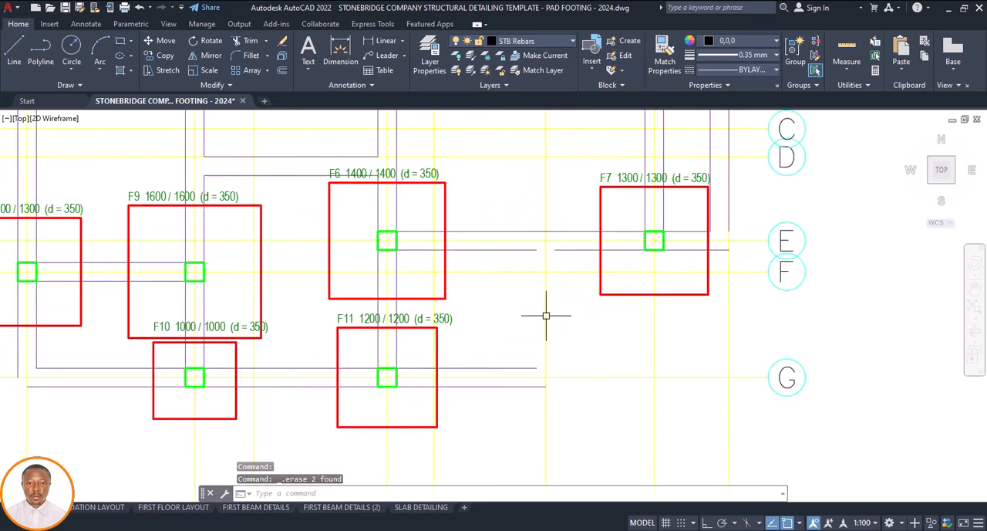
pyautogui.click(509, 370)
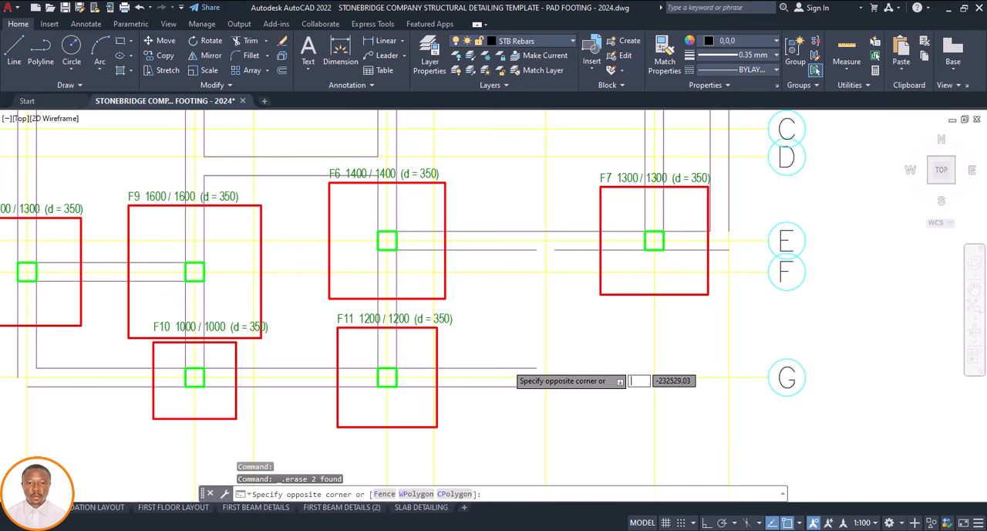
pyautogui.press('Escape')
pyautogui.click(513, 367)
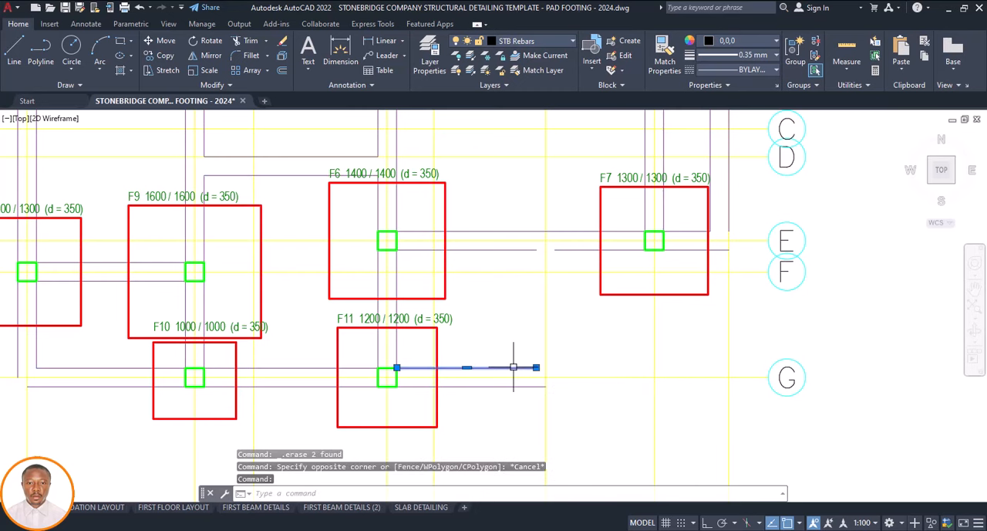
pyautogui.press('Delete')
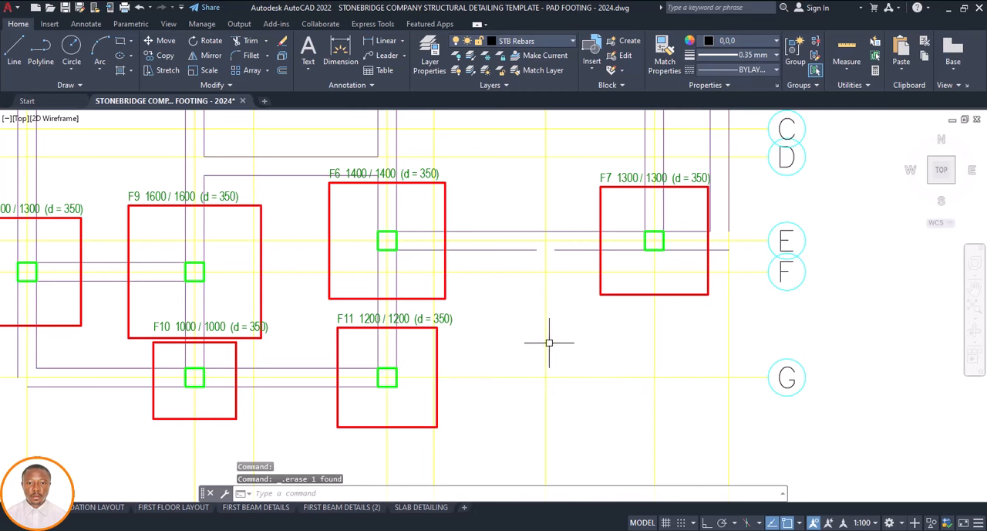
# Stretch the lower beam line between footings F6 and F7 on grid E to close the gap at grid 6
pyautogui.scroll(2, 547, 224)
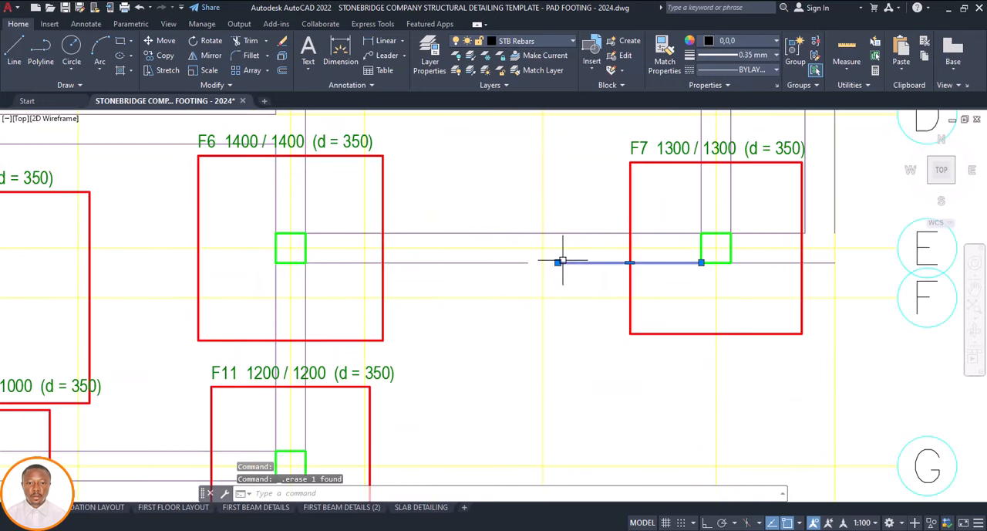
pyautogui.click(558, 263)
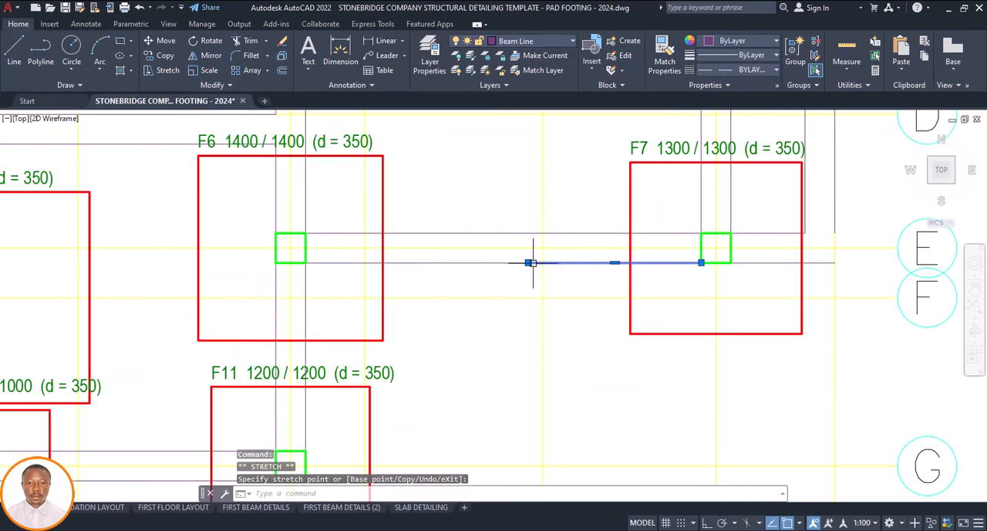
pyautogui.press('Escape')
pyautogui.scroll(-5, 579, 263)
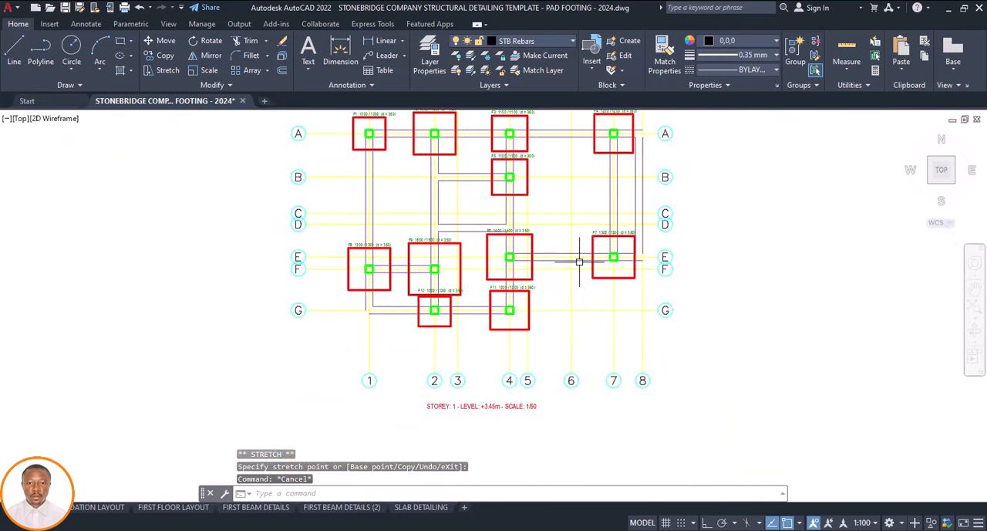
# Erase the beam lines along grid 1 between footing F8 and grid G, and those along grid G between grids 1 and 2
pyautogui.scroll(4, 363, 303)
pyautogui.click(374, 300)
pyautogui.press('Delete')
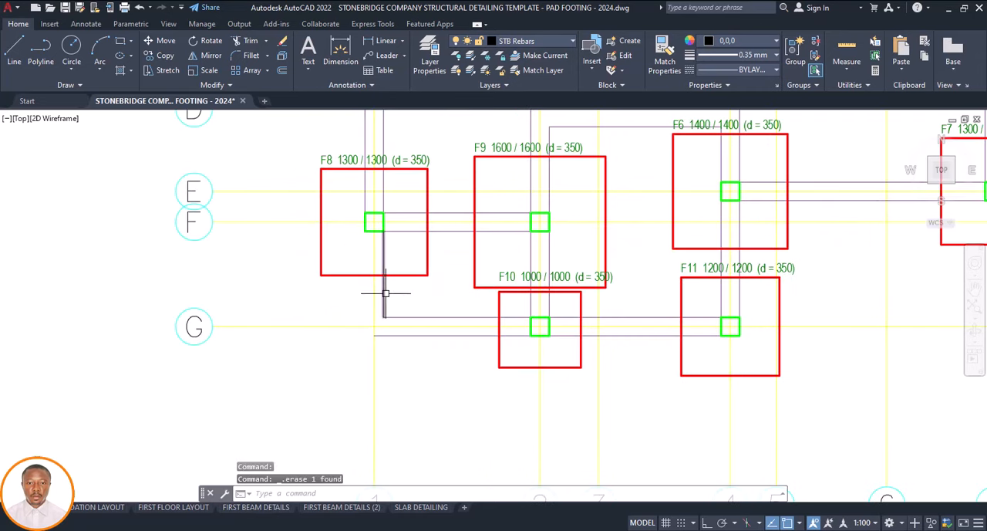
pyautogui.click(386, 293)
pyautogui.press('Delete')
pyautogui.click(400, 316)
pyautogui.press('Delete')
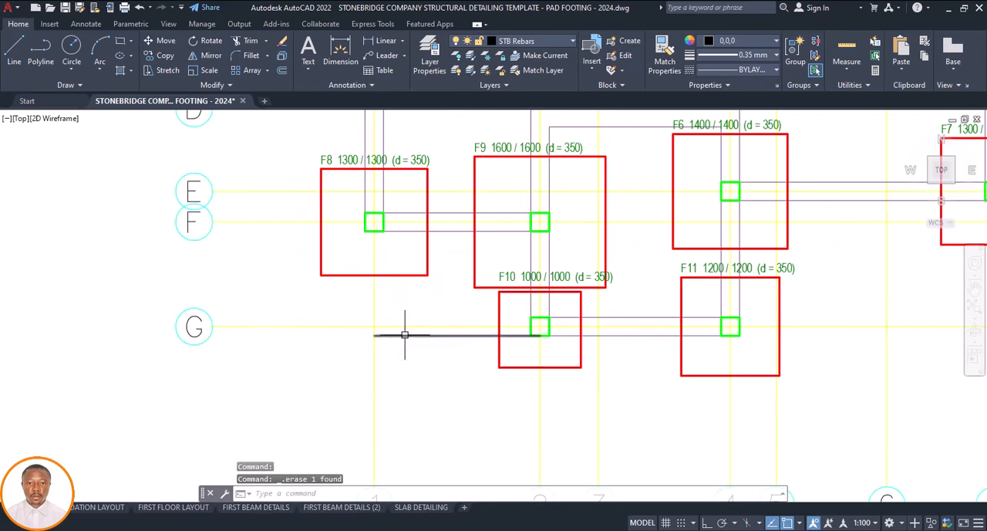
pyautogui.click(404, 334)
pyautogui.press('Delete')
pyautogui.scroll(-5, 432, 337)
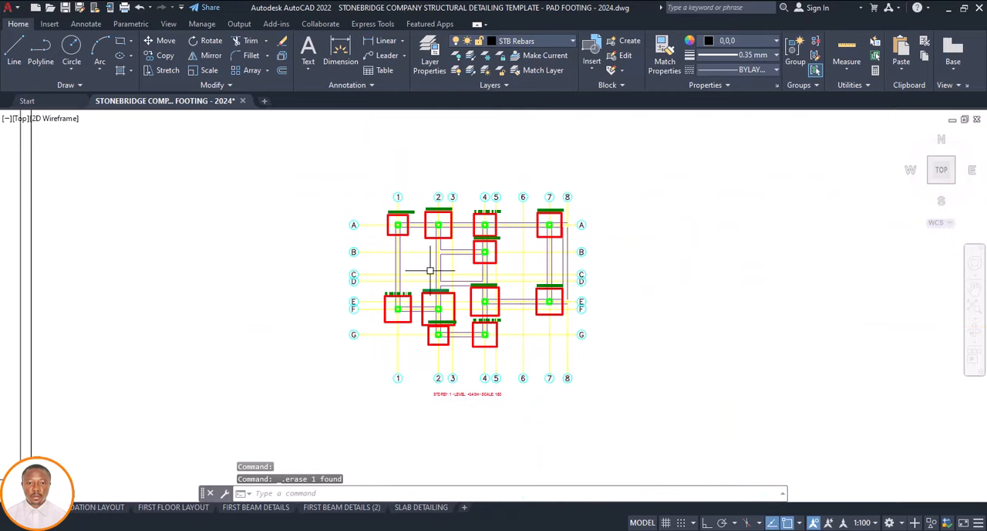
# Review the cleaned foundation plan against the template's Foundation/Ground Floor Layout sheet
pyautogui.scroll(-3, 489, 270)
pyautogui.scroll(3, 363, 246)
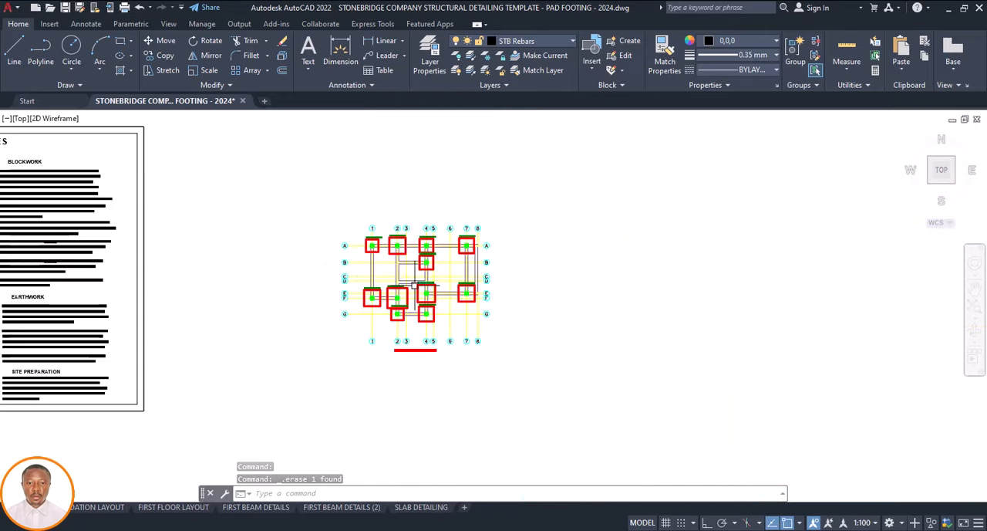
pyautogui.scroll(4, 377, 252)
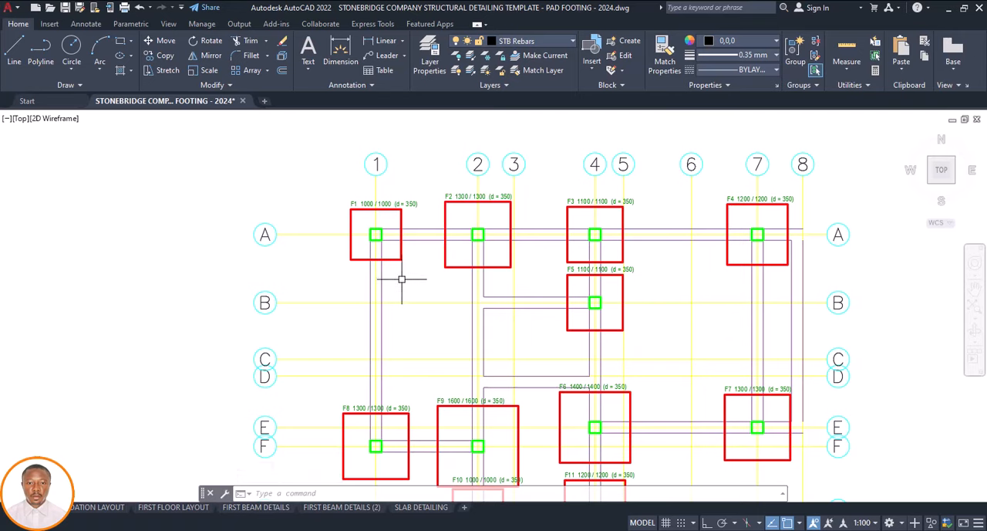
pyautogui.scroll(-10, 401, 279)
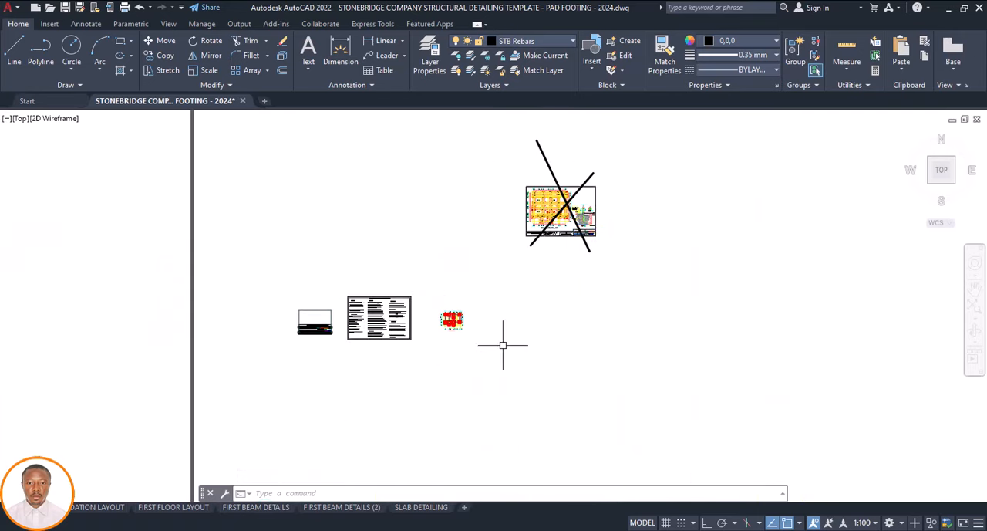
pyautogui.scroll(5, 536, 219)
pyautogui.scroll(-3, 532, 262)
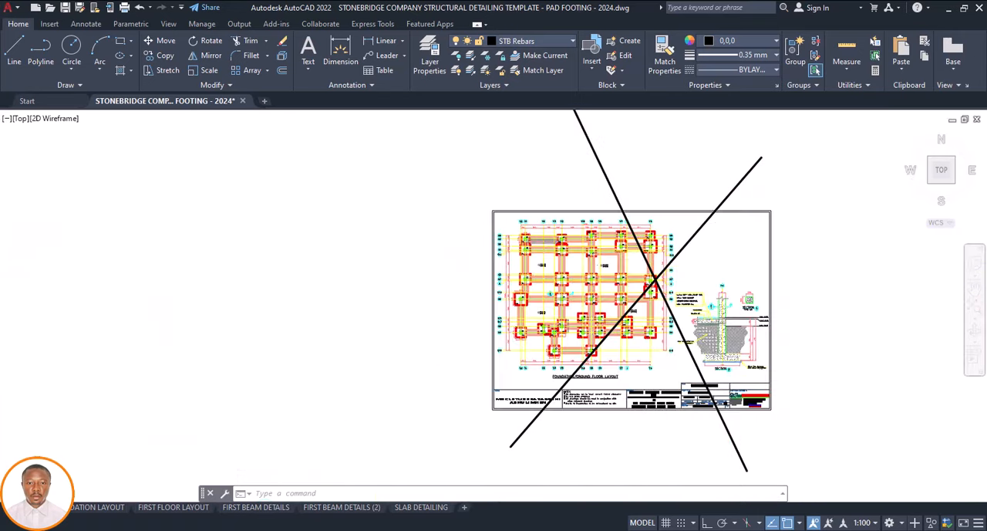
# Offset both beam lines along grid 1 between footings F1 and F8 outward by 225
pyautogui.scroll(10, 523, 286)
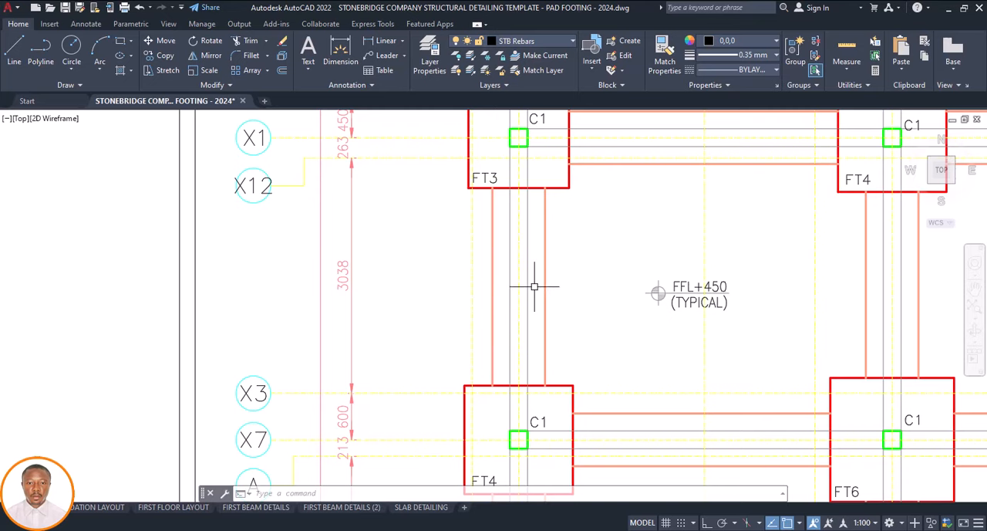
pyautogui.scroll(-10, 524, 281)
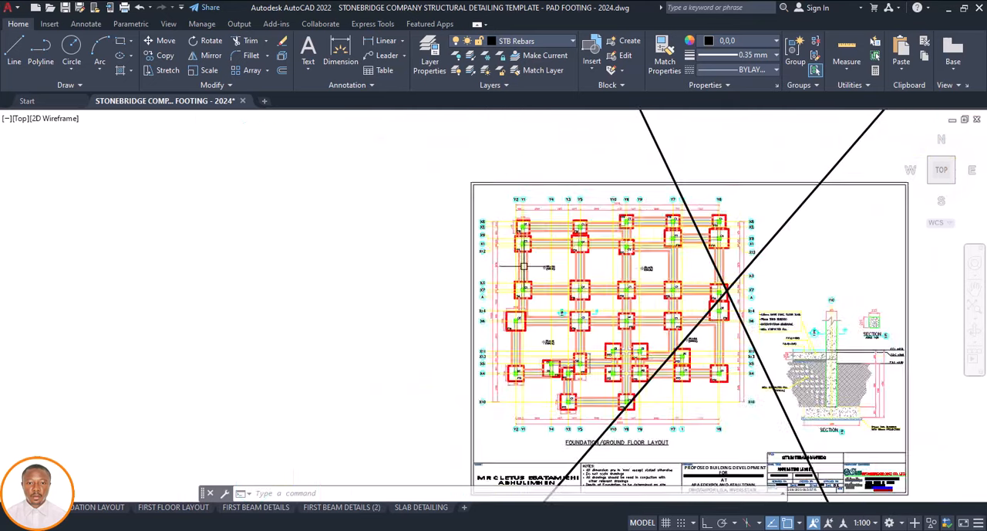
pyautogui.scroll(-6, 524, 267)
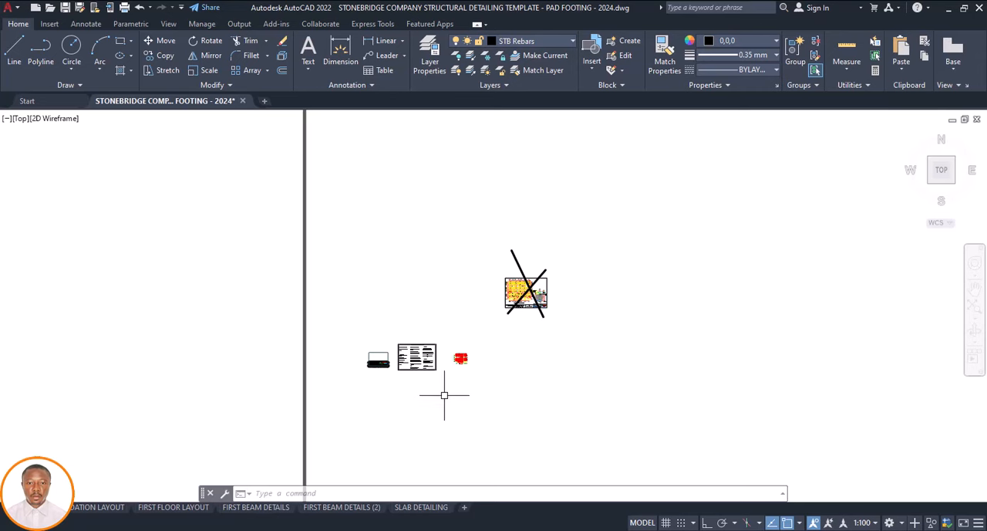
pyautogui.scroll(12, 460, 358)
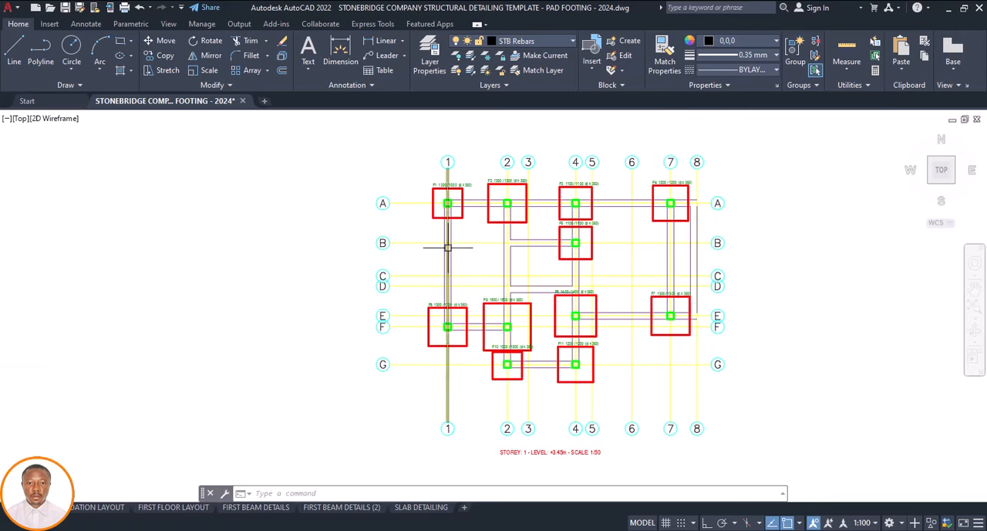
pyautogui.scroll(4, 447, 247)
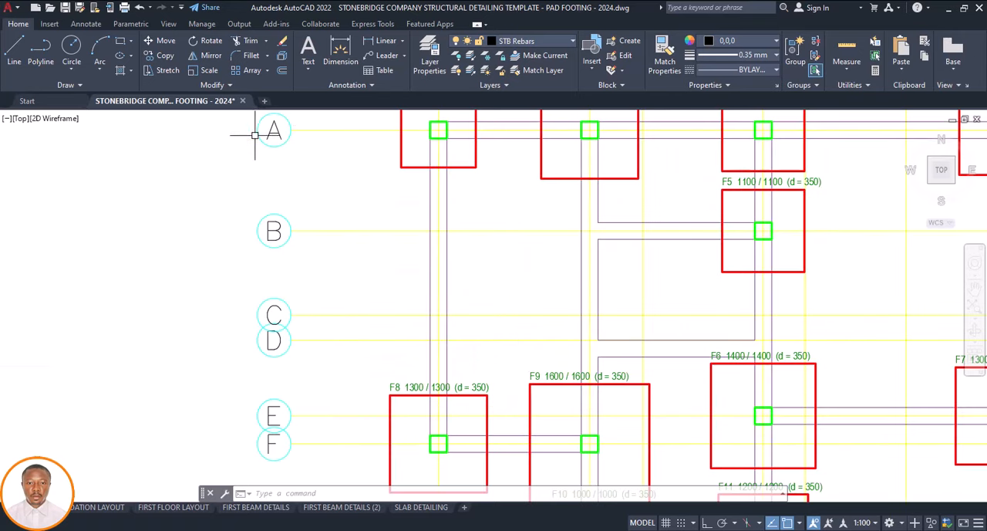
pyautogui.click(280, 70)
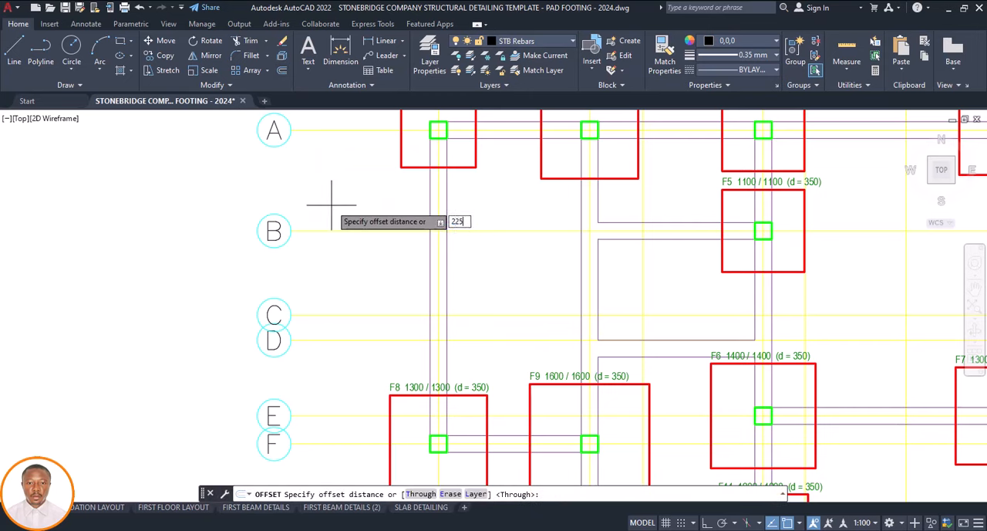
pyautogui.write('225')
pyautogui.press('Return')
pyautogui.click(446, 276)
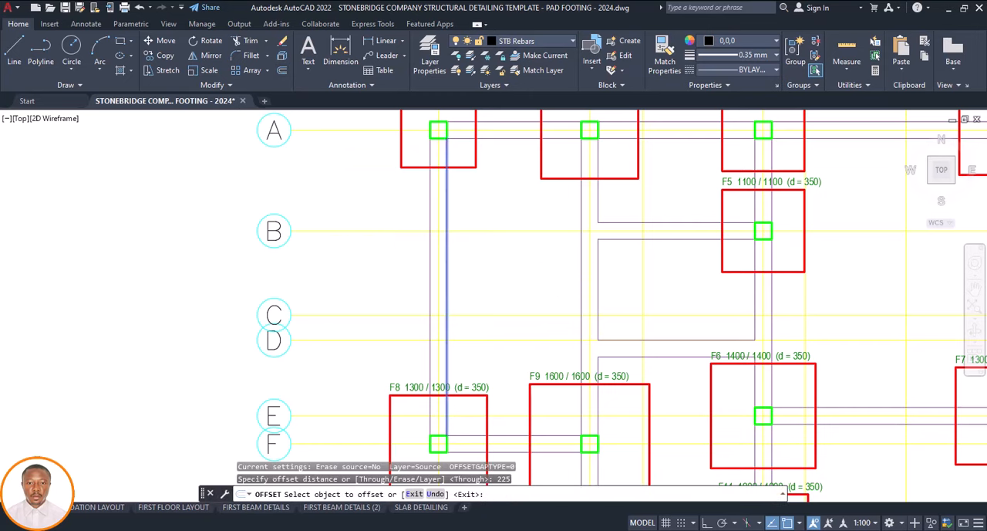
pyautogui.click(449, 279)
pyautogui.click(429, 273)
pyautogui.click(409, 275)
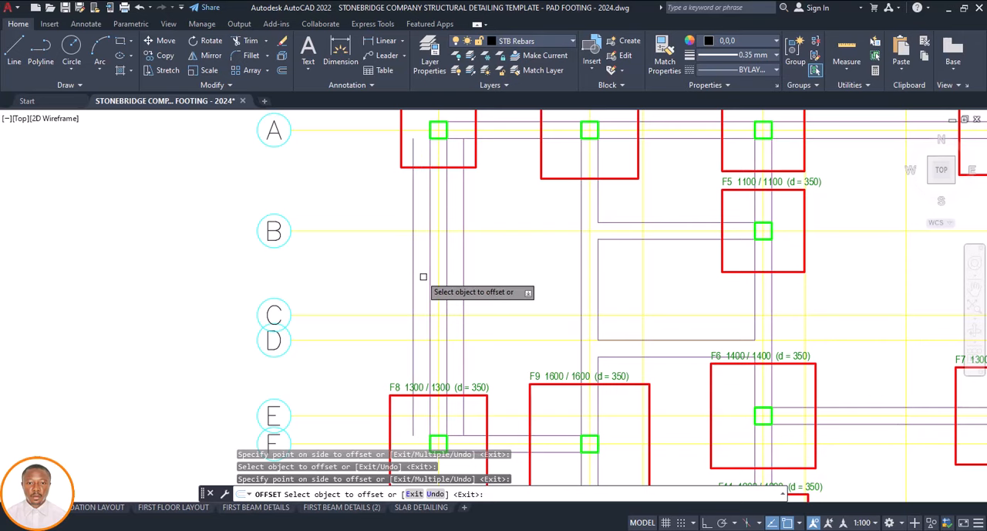
pyautogui.scroll(-4, 429, 276)
pyautogui.scroll(4, 444, 275)
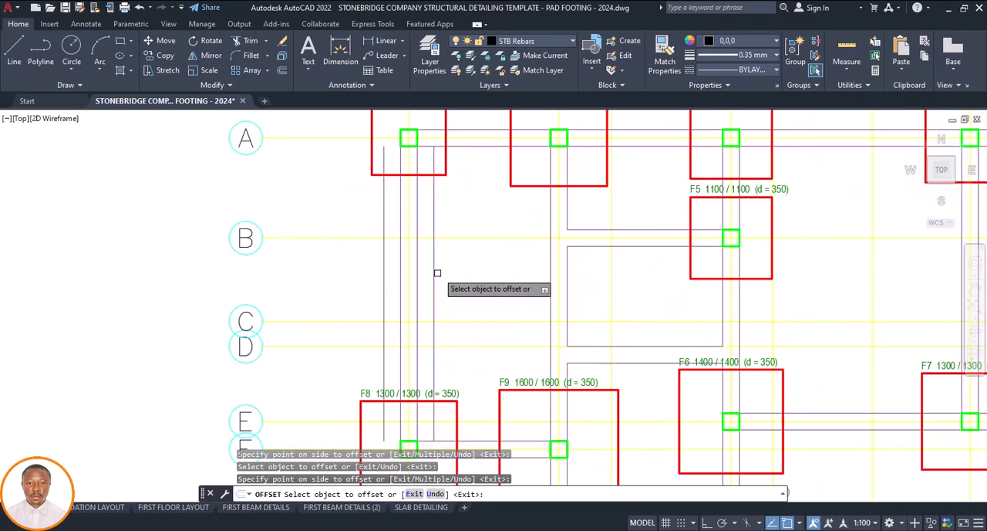
pyautogui.press('Escape')
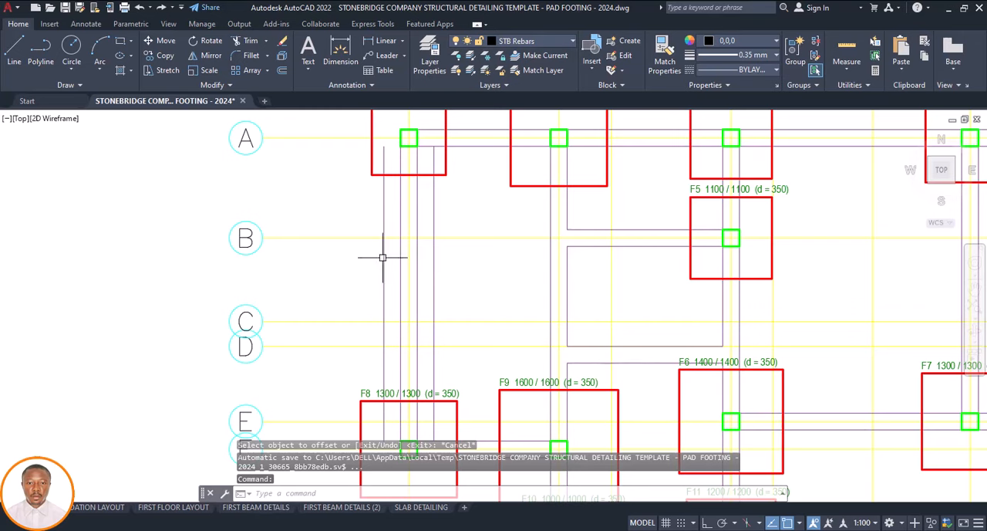
# Measure the distance between the two outer offset lines along grid 1 below footing F1
pyautogui.click(341, 55)
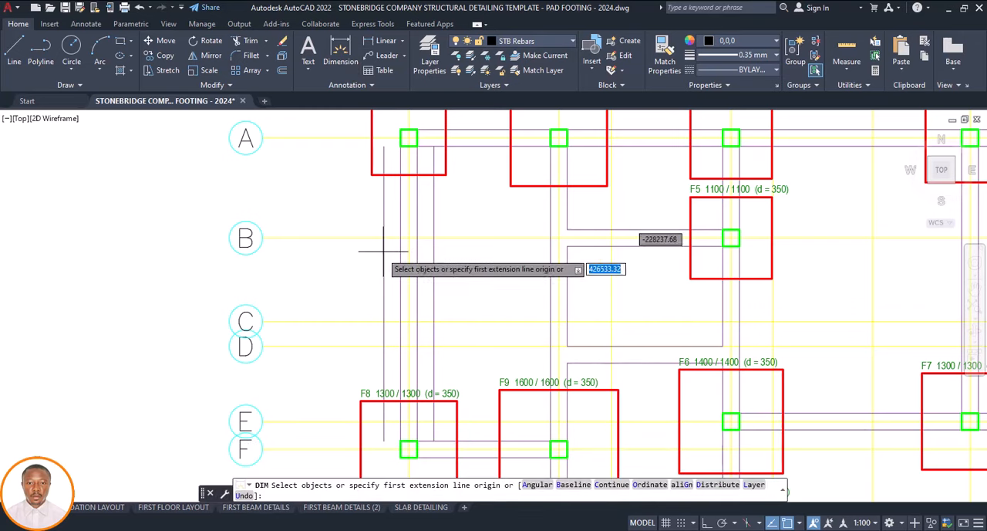
pyautogui.scroll(2, 378, 158)
pyautogui.click(383, 186)
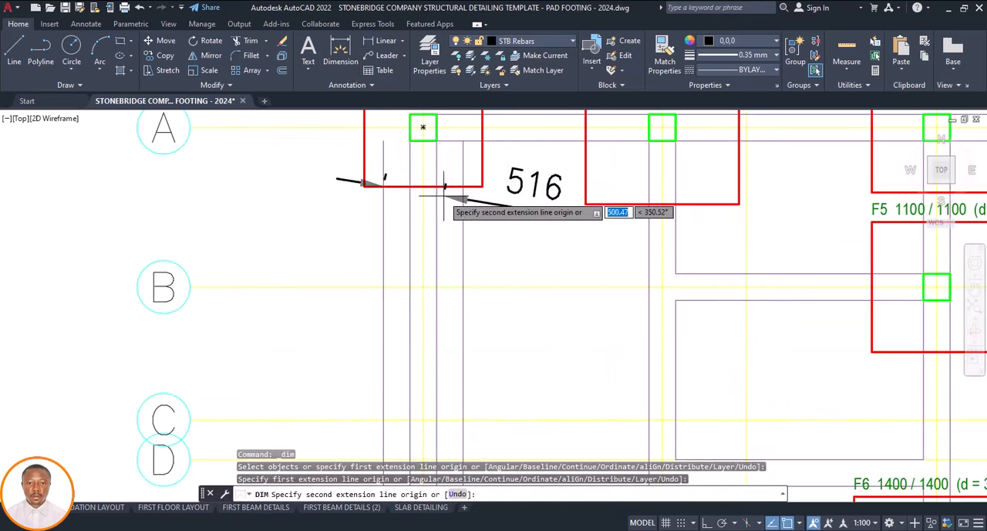
pyautogui.click(463, 186)
pyautogui.scroll(-2, 460, 266)
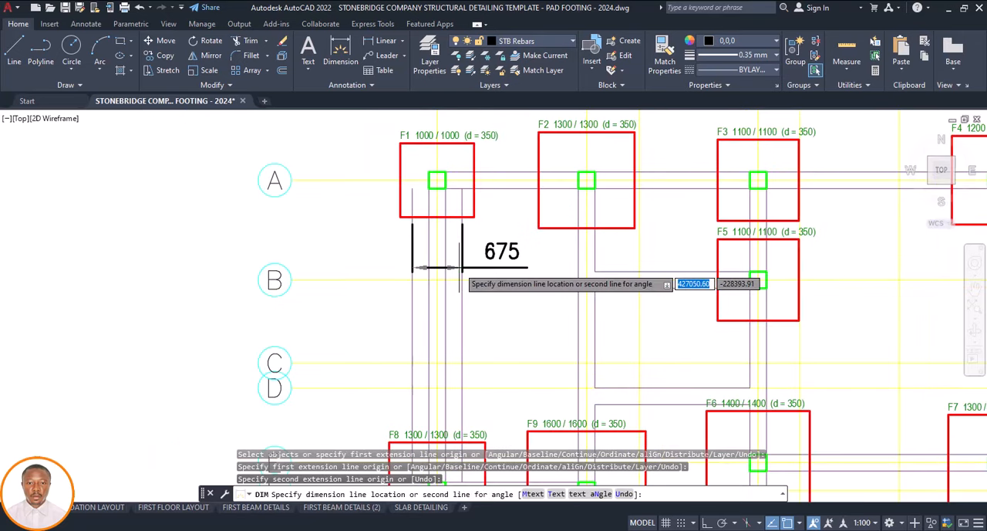
pyautogui.press('Escape')
pyautogui.scroll(-5, 454, 259)
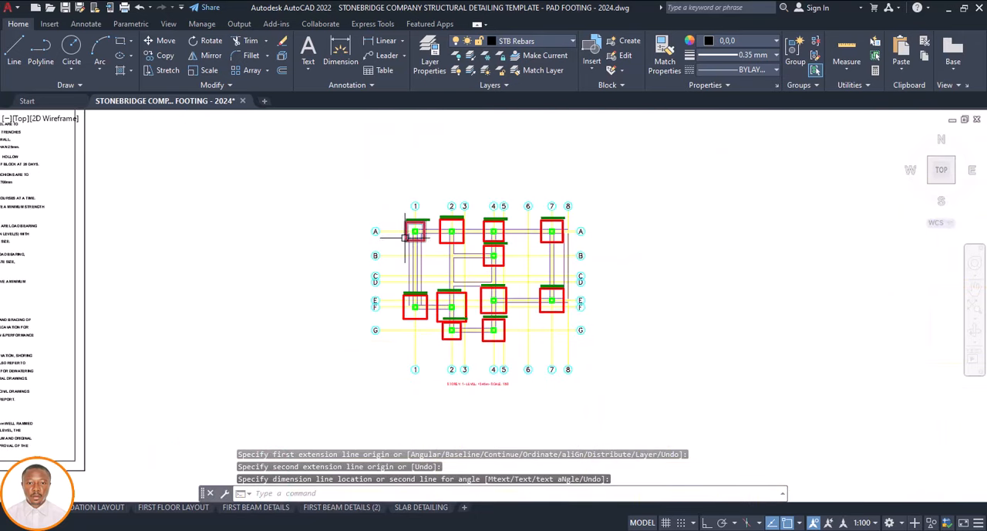
# Offset both beam lines along grid A outward by 225, between footings F1 and F2 and between F2 and F3
pyautogui.click(277, 70)
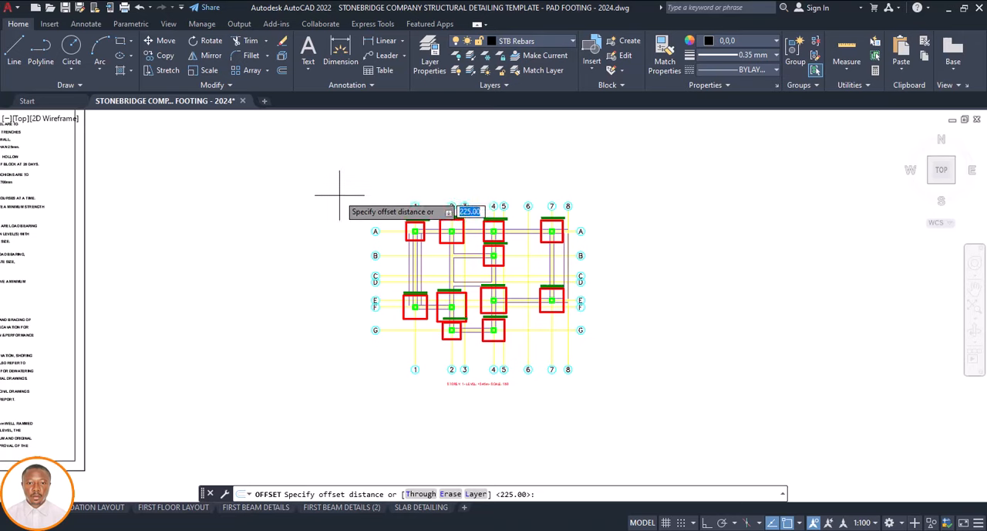
pyautogui.press('Return')
pyautogui.scroll(5, 405, 234)
pyautogui.click(403, 215)
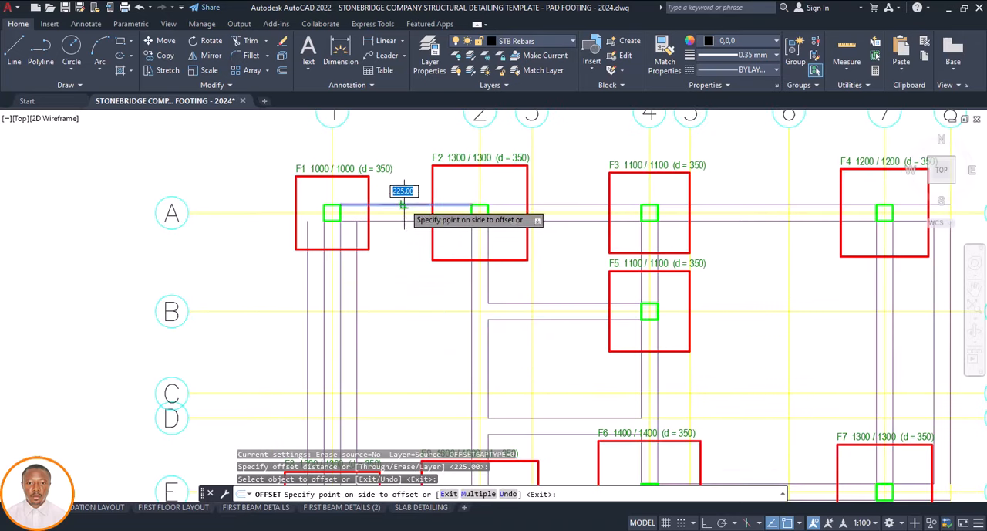
pyautogui.click(402, 215)
pyautogui.click(400, 211)
pyautogui.click(401, 254)
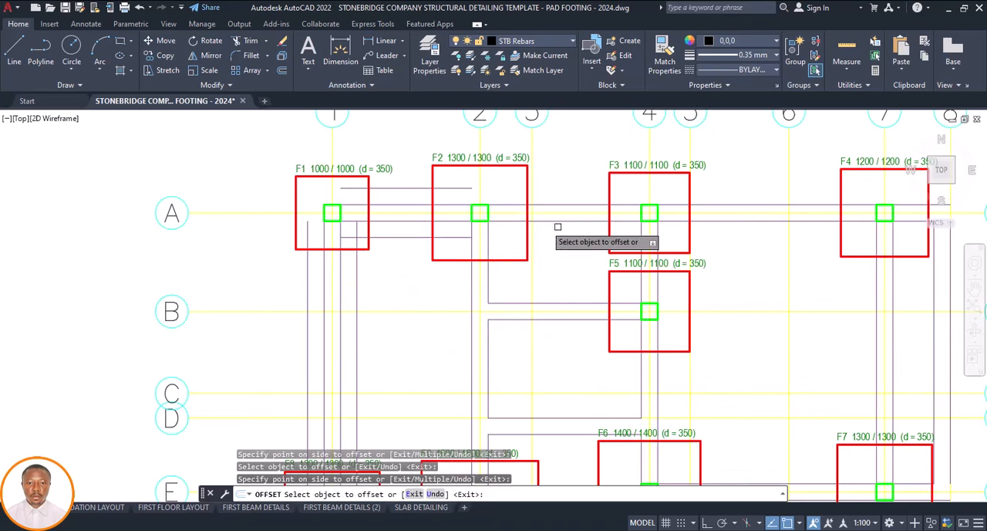
pyautogui.click(578, 205)
pyautogui.click(571, 182)
pyautogui.click(584, 222)
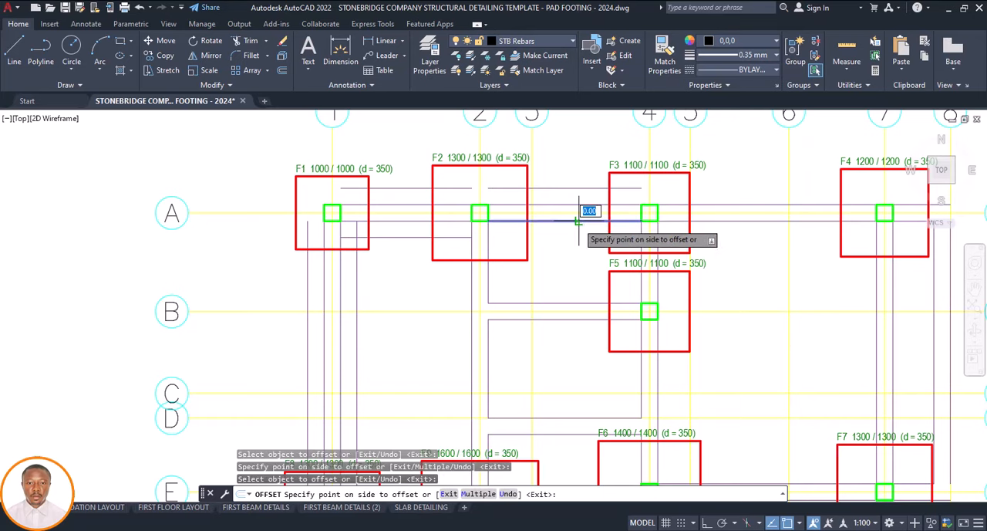
pyautogui.click(571, 245)
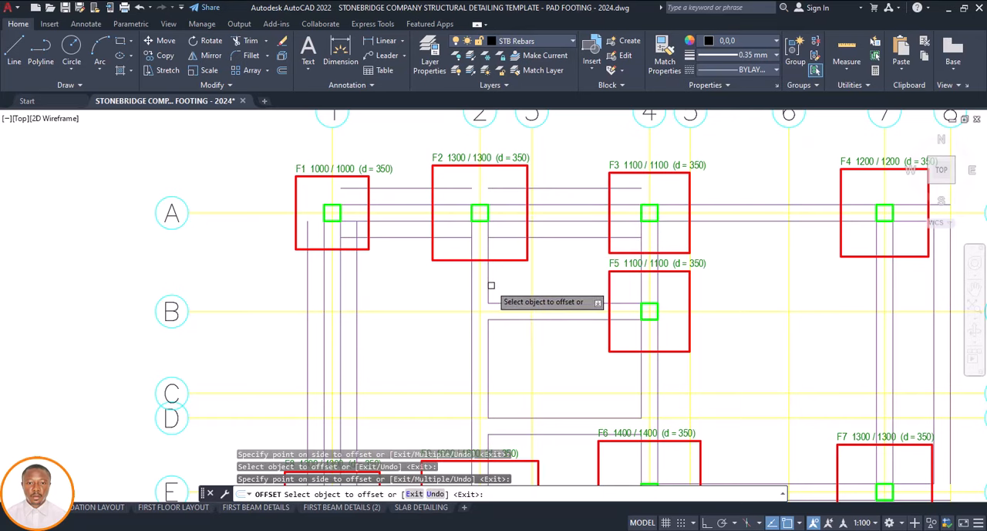
# Offset the two beam lines along grid 2 below footing F2 outward by 225
pyautogui.click(491, 285)
pyautogui.click(494, 284)
pyautogui.click(472, 282)
pyautogui.click(461, 278)
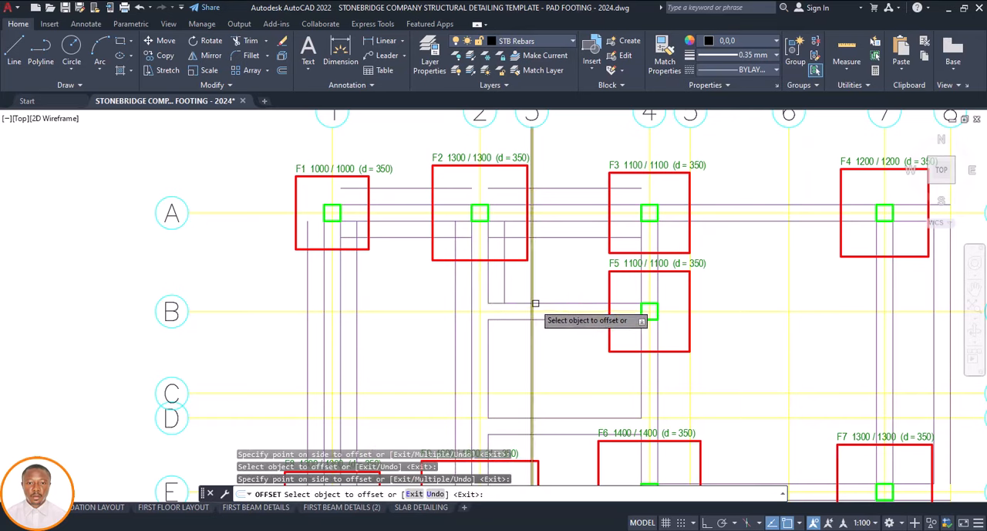
# Offset both beam lines along grid B up to footing F5 outward by 225, and the grid 2 line between grids B and D towards grid 3
pyautogui.click(535, 304)
pyautogui.click(540, 297)
pyautogui.click(537, 318)
pyautogui.click(533, 341)
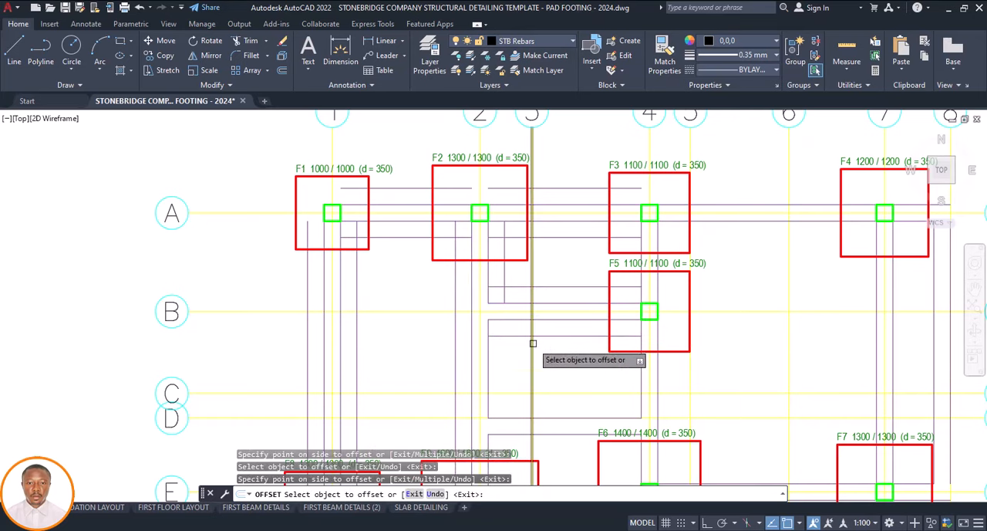
pyautogui.click(489, 351)
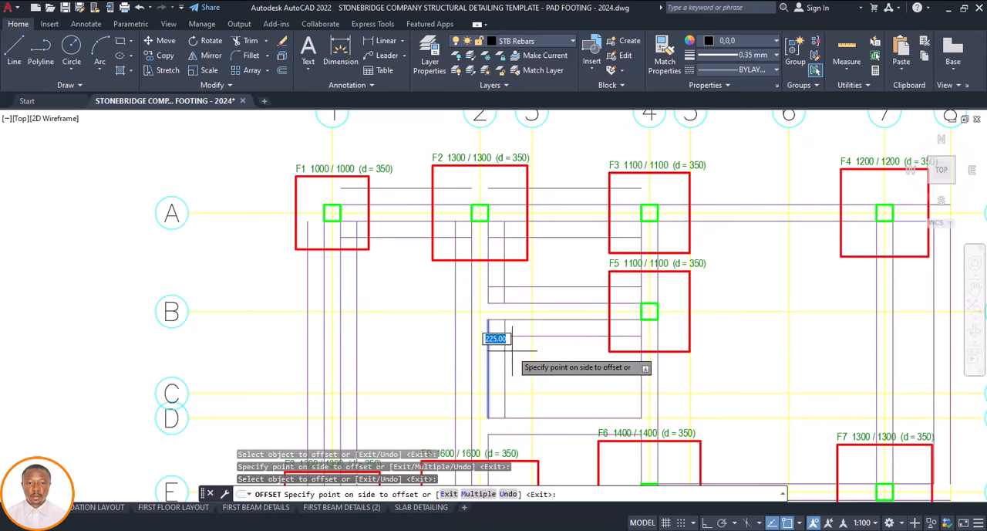
pyautogui.click(510, 351)
# Offset the beam lines along grid A between footings F3 and F4, and along grid 4 between F3 and F5, outward by 225
pyautogui.scroll(-2, 474, 327)
pyautogui.scroll(3, 589, 291)
pyautogui.click(575, 281)
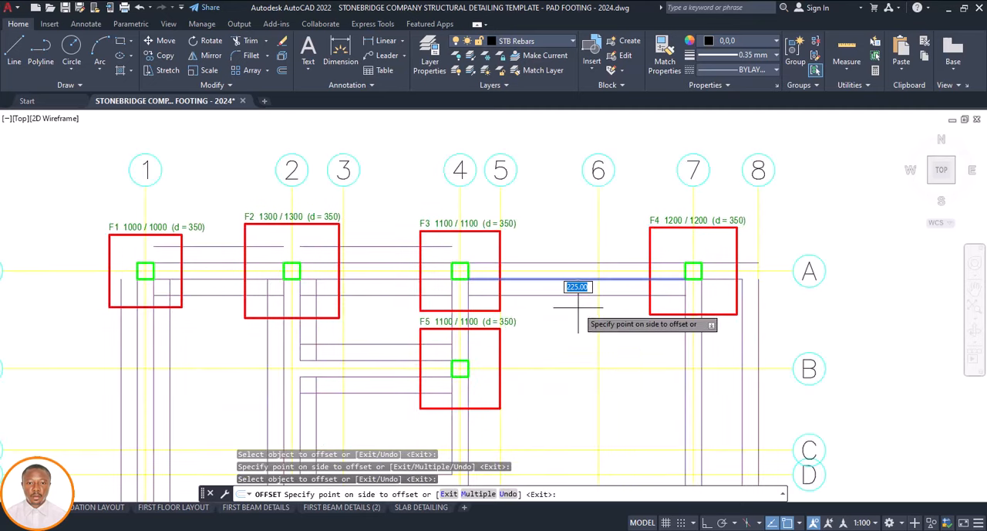
pyautogui.click(577, 268)
pyautogui.click(572, 263)
pyautogui.click(573, 244)
pyautogui.scroll(5, 468, 322)
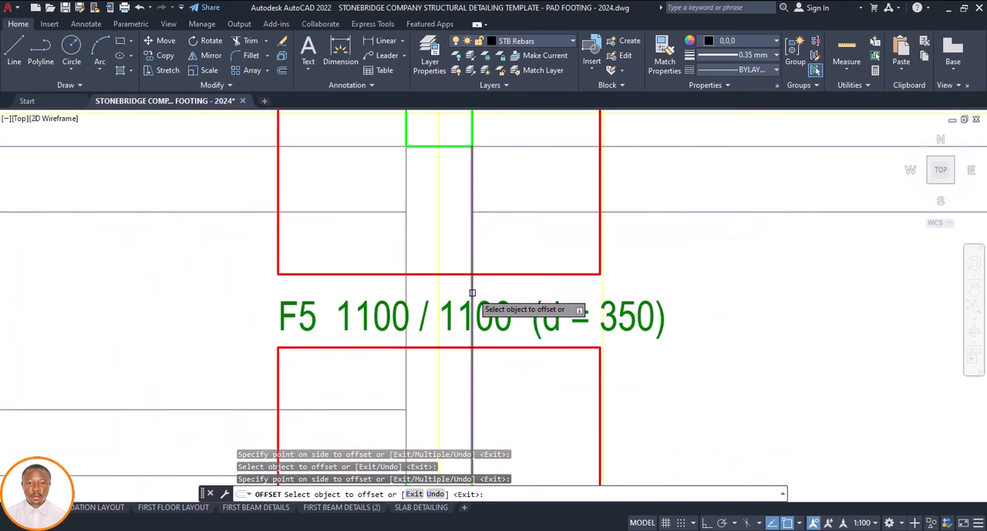
pyautogui.click(472, 293)
pyautogui.click(502, 294)
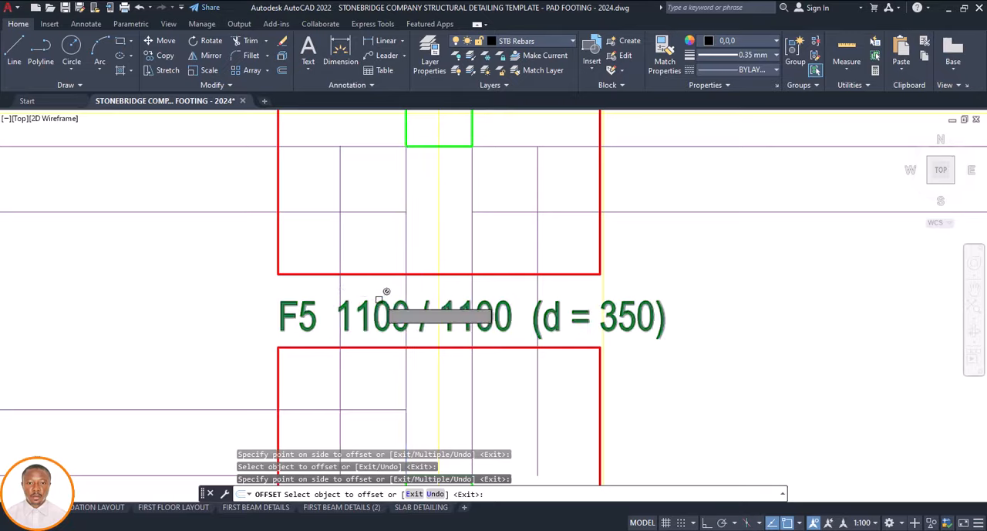
# Offset the beam lines along grid 7 between footings F4 and F7, and along grid E between F6 and F7, outward by 225
pyautogui.scroll(-6, 397, 292)
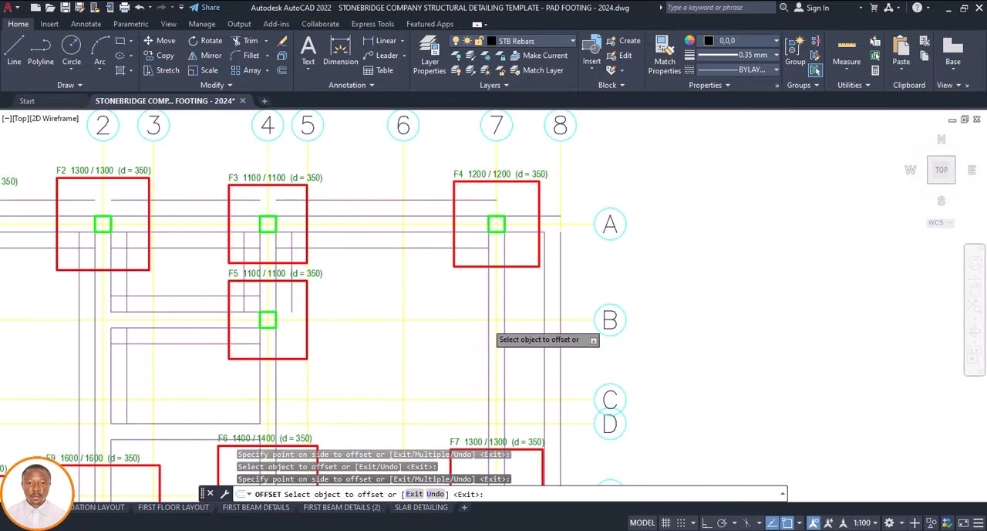
pyautogui.scroll(-4, 482, 272)
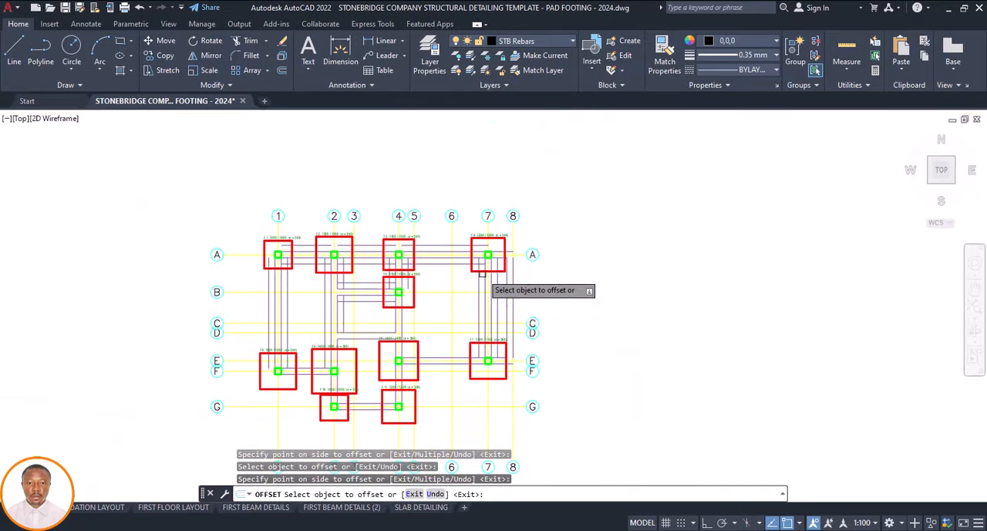
pyautogui.scroll(5, 486, 360)
pyautogui.click(370, 323)
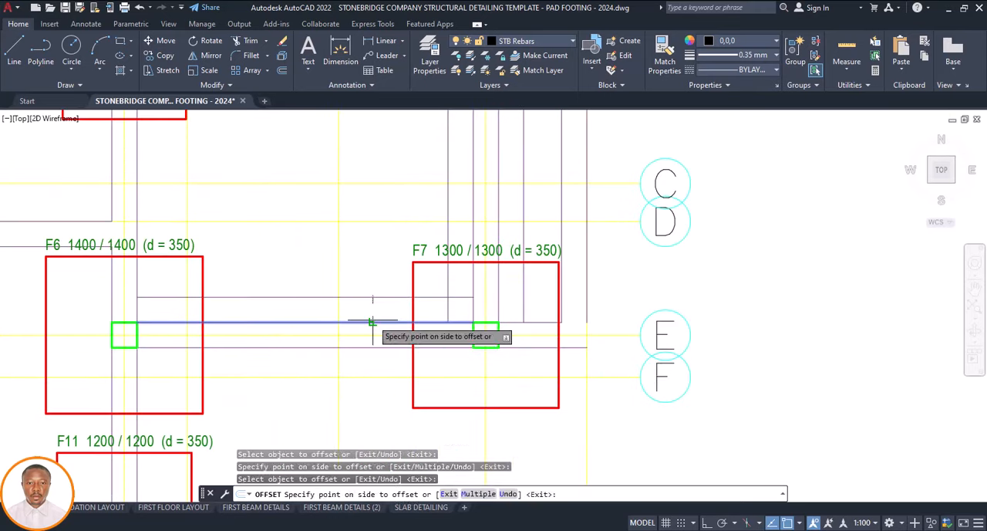
pyautogui.click(384, 342)
pyautogui.click(381, 347)
pyautogui.click(377, 354)
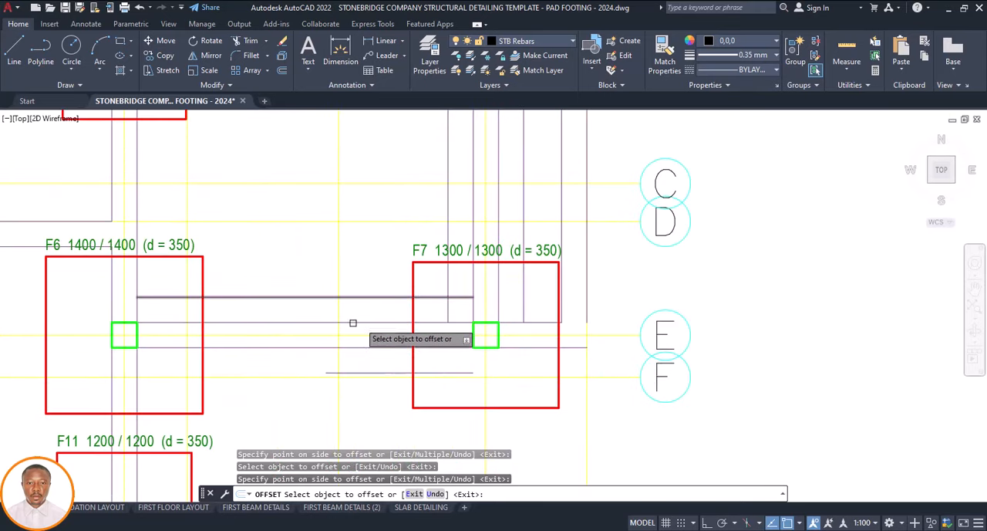
# Offset both beam lines along grid 4 between footings F6 and F11 outward by 225
pyautogui.scroll(-5, 448, 297)
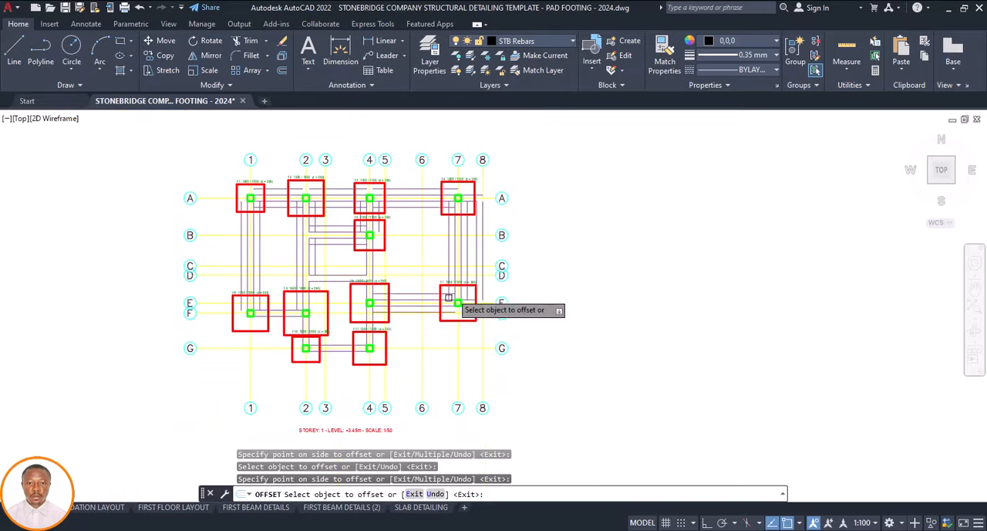
pyautogui.scroll(4, 366, 324)
pyautogui.scroll(4, 363, 352)
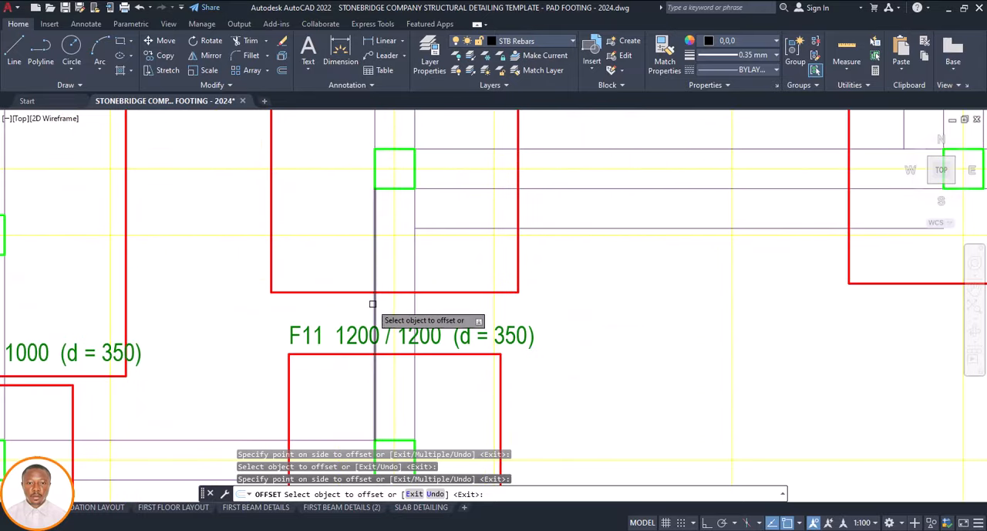
pyautogui.click(376, 303)
pyautogui.click(406, 315)
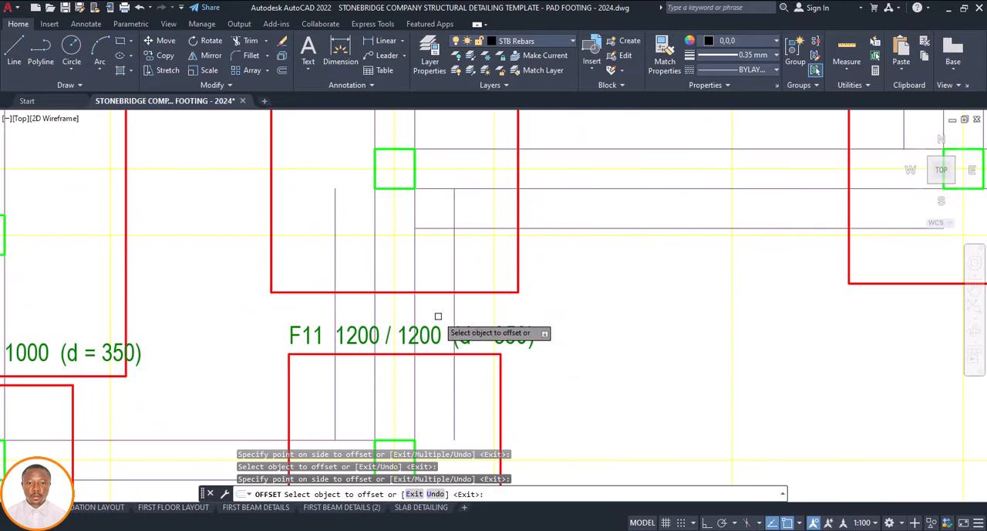
# Offset the beam lines along grid G between footings F10 and F11 outward by 225
pyautogui.scroll(-5, 435, 309)
pyautogui.scroll(3, 416, 309)
pyautogui.click(403, 292)
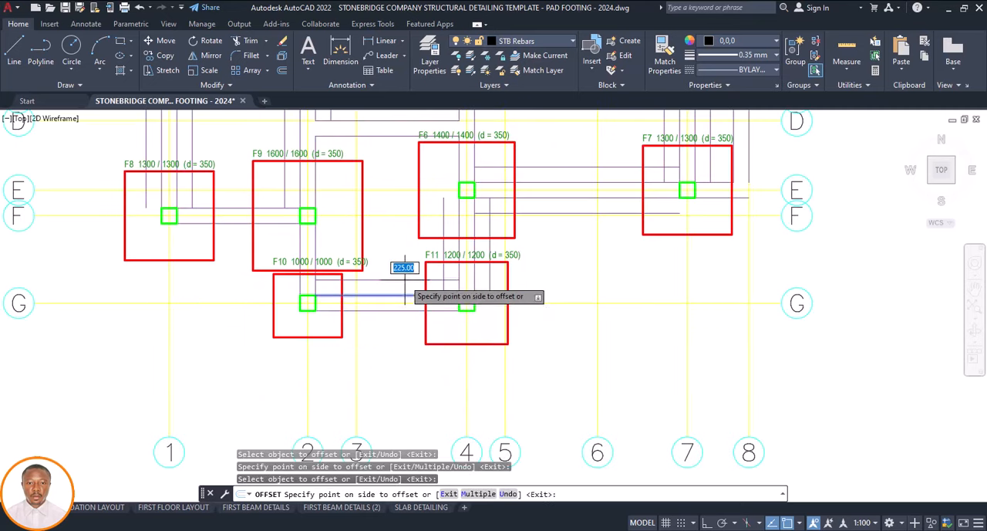
pyautogui.click(396, 309)
# Offset both beam lines along grid 2 between footings F9 and F10 outward by 225
pyautogui.scroll(5, 308, 278)
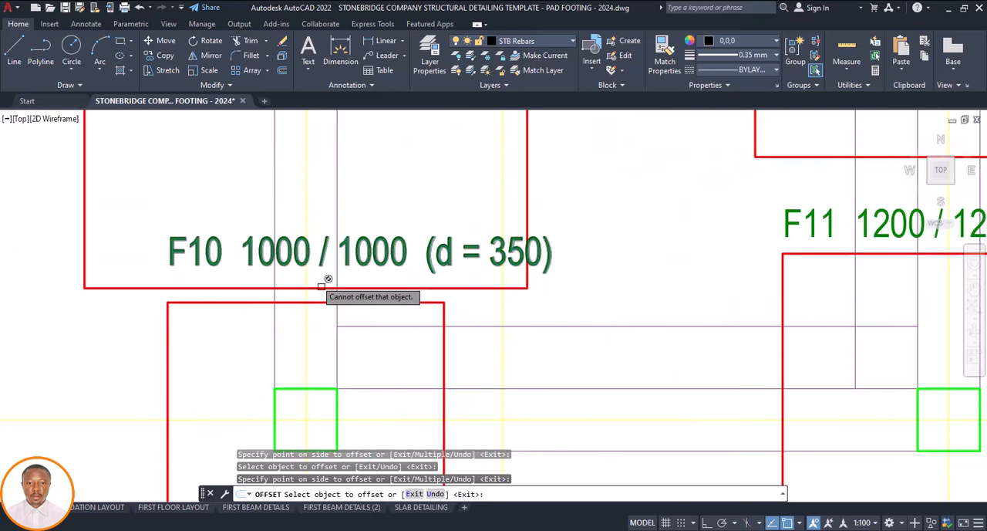
pyautogui.click(337, 292)
pyautogui.click(366, 284)
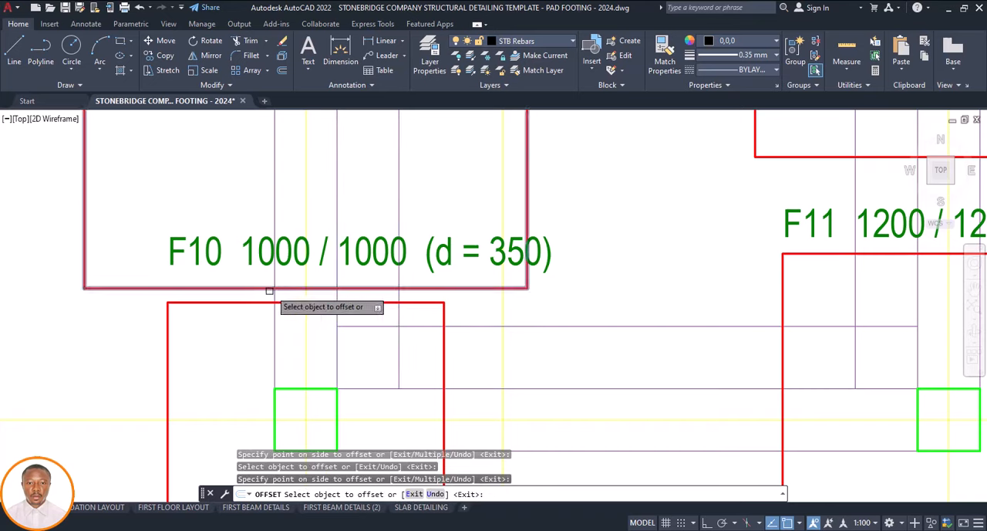
# Offset the upper beam line along grid F between footings F8 and F9 outward by 225
pyautogui.scroll(-7, 239, 299)
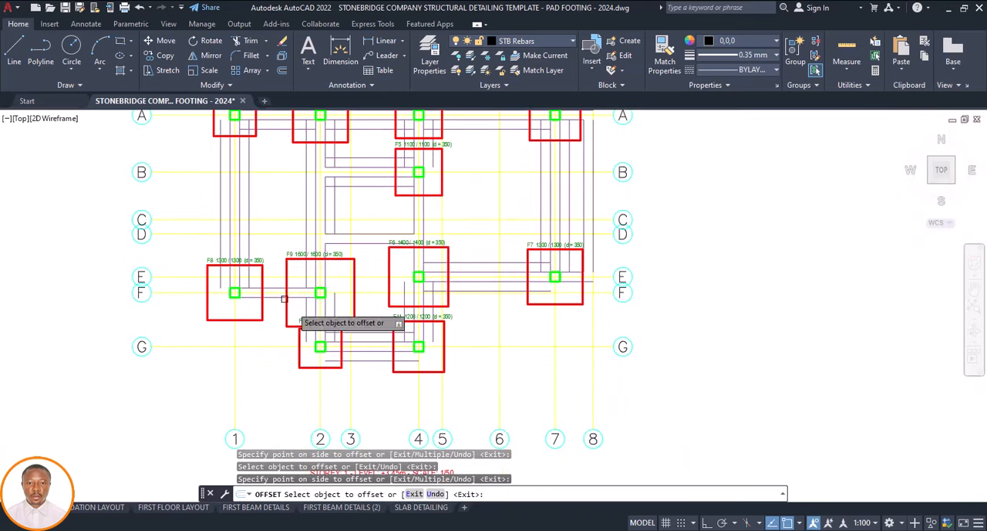
pyautogui.scroll(4, 284, 295)
pyautogui.click(285, 289)
pyautogui.click(285, 276)
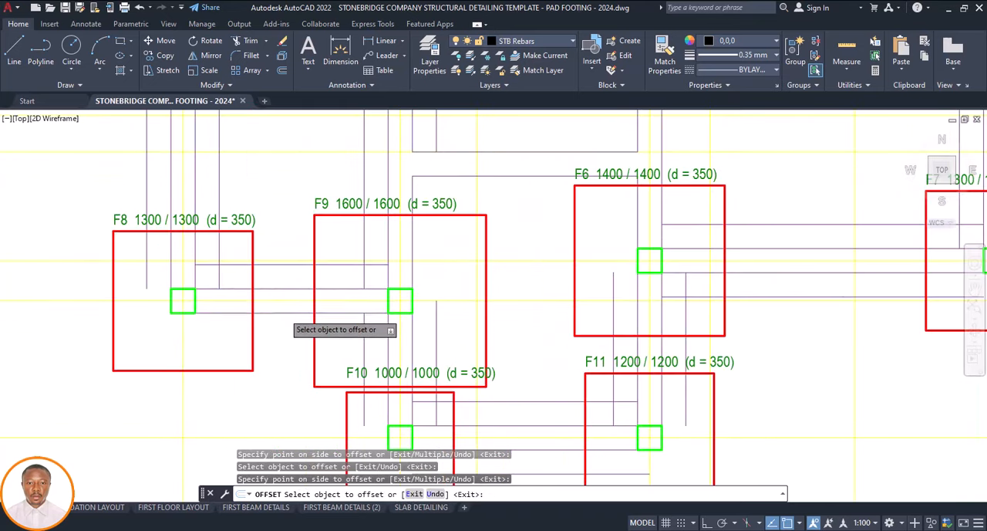
# Offset both horizontal beam lines at grid D between grids 2 and 4 outward by 225
pyautogui.scroll(-4, 320, 355)
pyautogui.scroll(5, 361, 287)
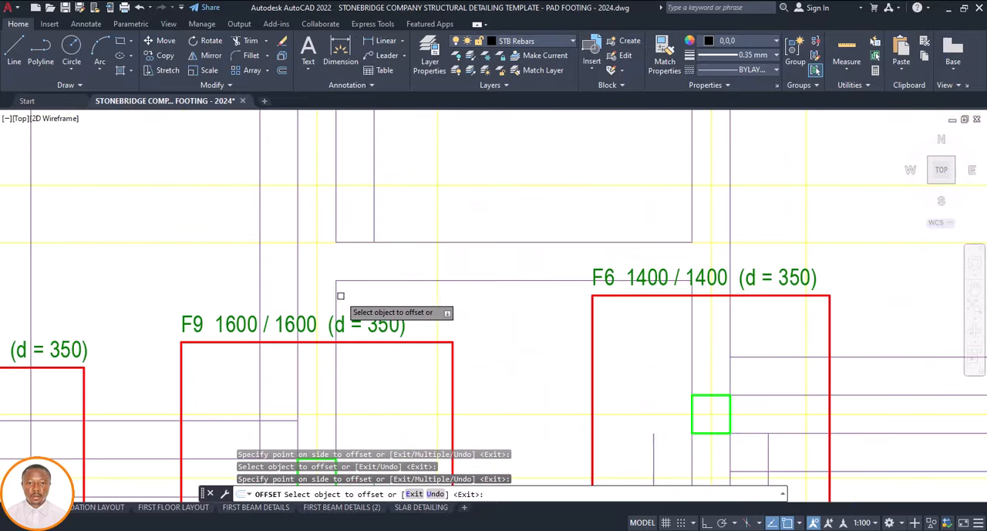
pyautogui.click(436, 283)
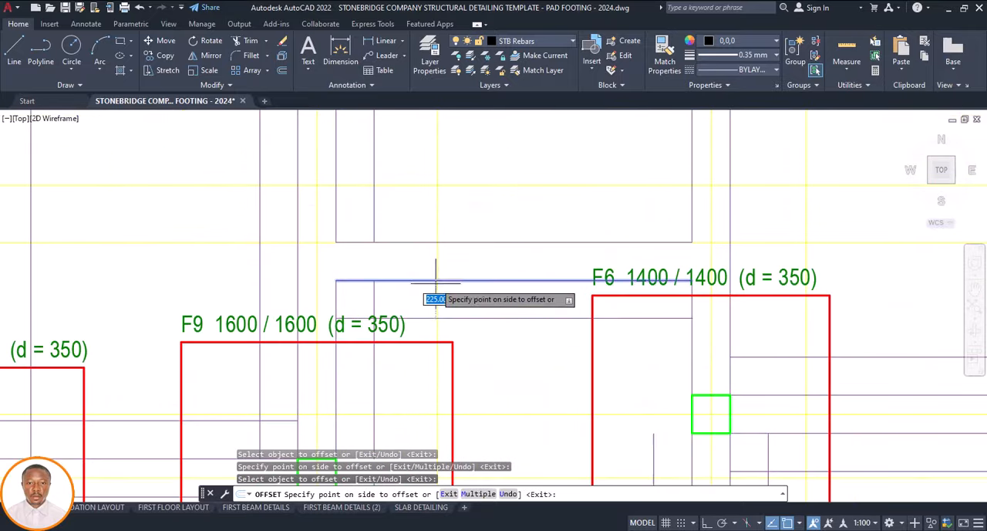
pyautogui.click(432, 294)
pyautogui.click(495, 243)
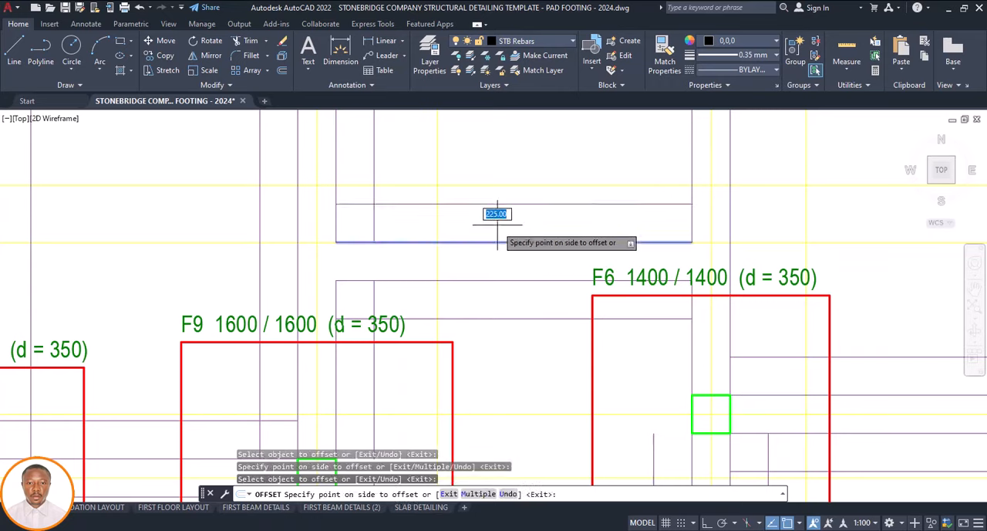
pyautogui.click(496, 213)
pyautogui.scroll(-6, 496, 337)
pyautogui.scroll(4, 546, 288)
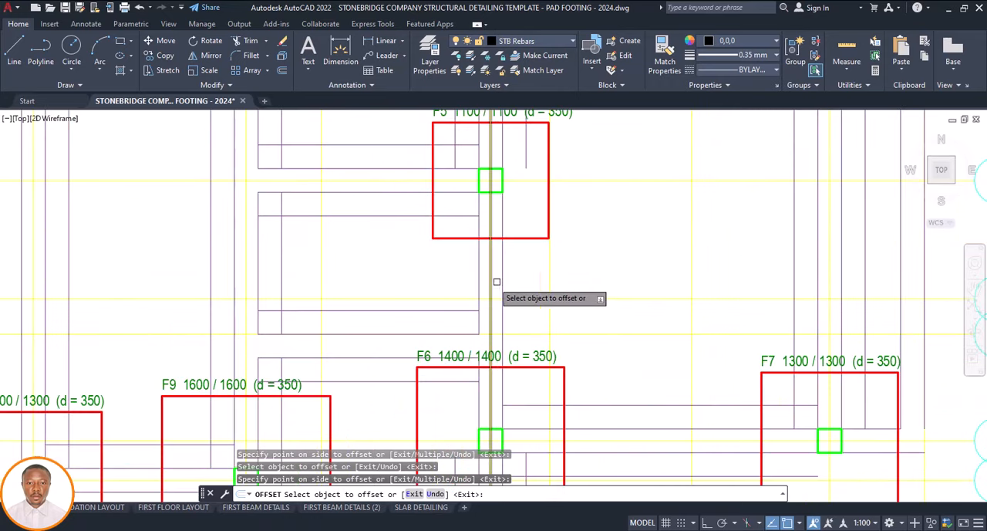
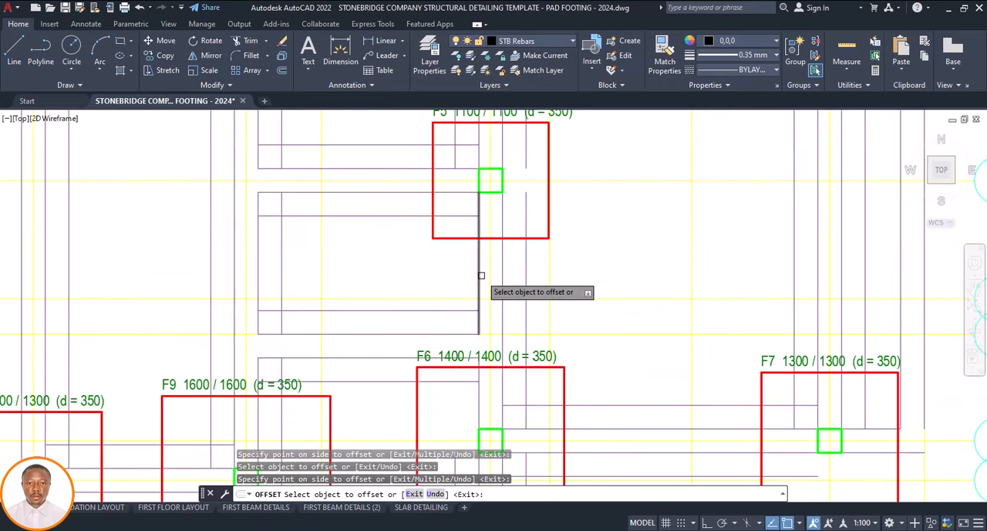
# Move the crossed-out reference foundation layout sheet down, placing it just beside the foundation plan
pyautogui.scroll(-7, 494, 328)
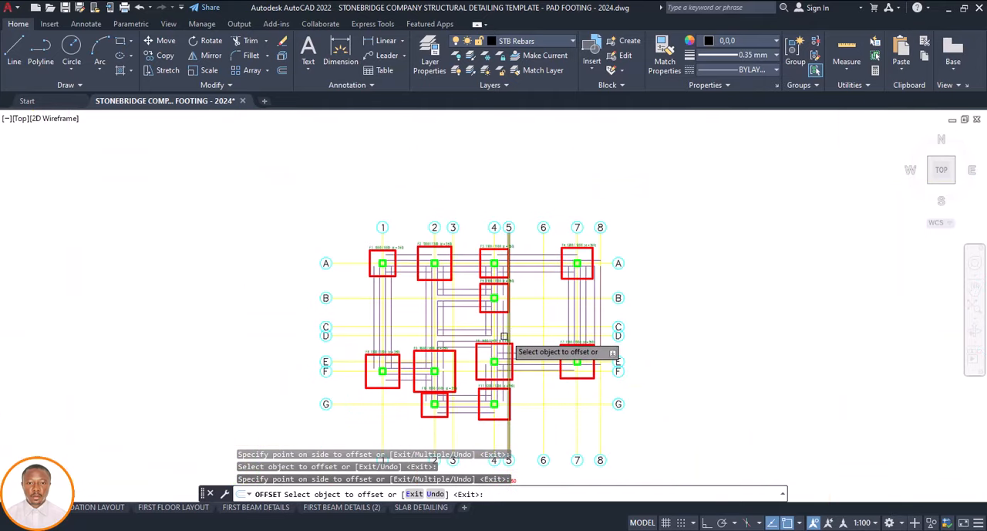
pyautogui.press('Escape')
pyautogui.scroll(2, 390, 287)
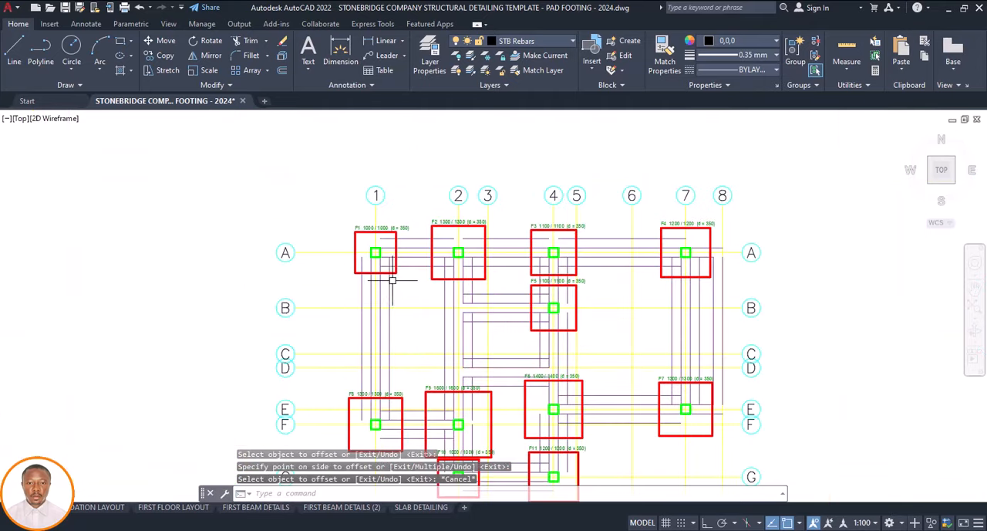
pyautogui.scroll(-6, 393, 293)
pyautogui.scroll(-4, 443, 321)
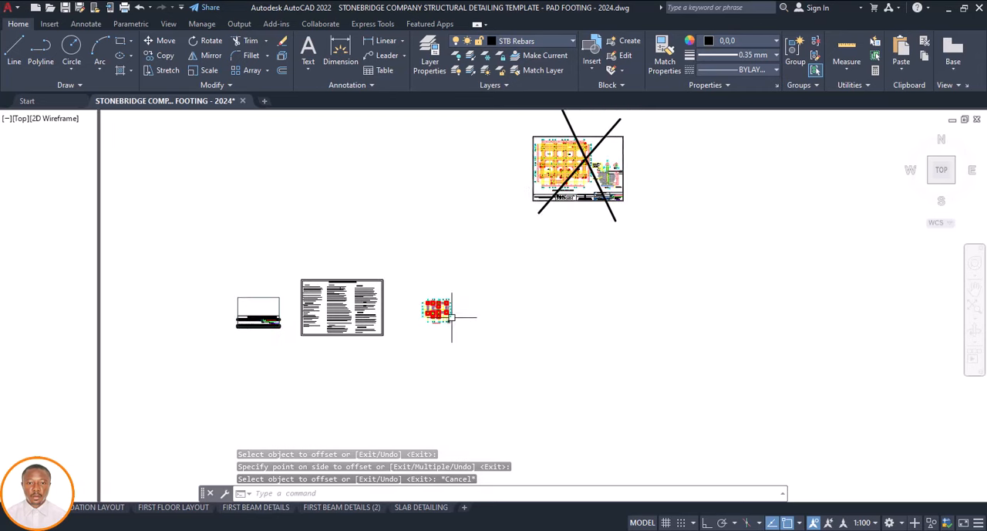
pyautogui.scroll(-2, 539, 267)
pyautogui.click(608, 171)
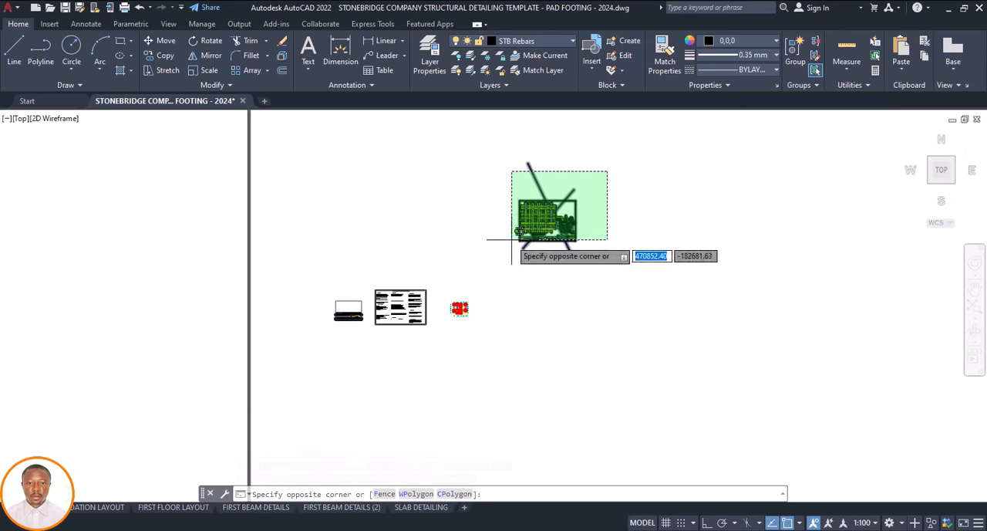
pyautogui.click(490, 254)
pyautogui.write('m')
pyautogui.press('Return')
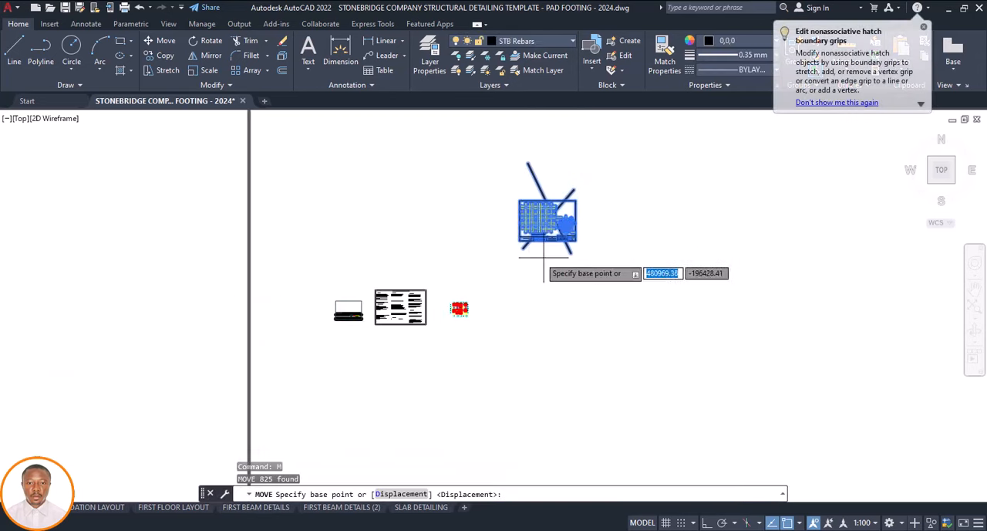
pyautogui.click(552, 259)
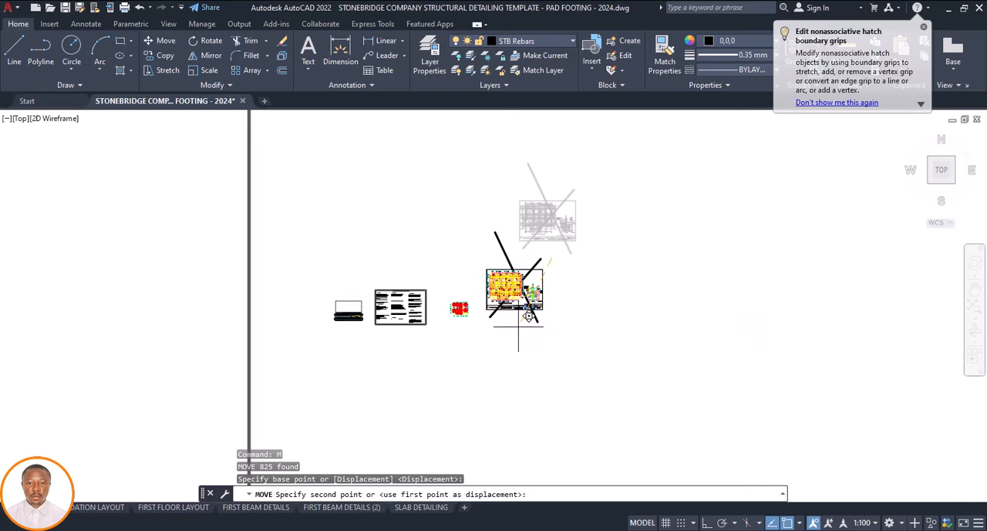
pyautogui.click(528, 316)
# Match the properties of a STB FOUNDATION strip line in the reference layout onto both offset lines along grid A between F1 and F2
pyautogui.scroll(4, 500, 309)
pyautogui.scroll(4, 415, 318)
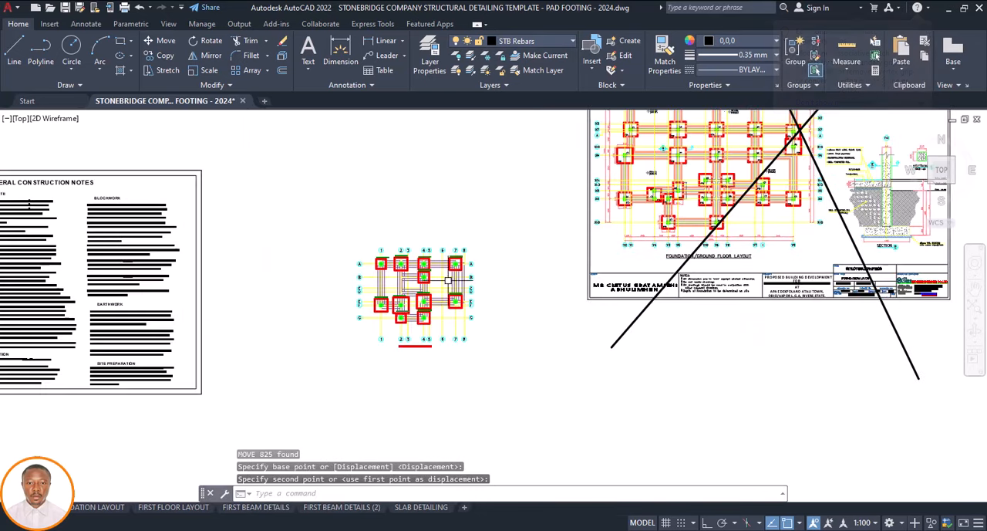
pyautogui.scroll(4, 631, 179)
pyautogui.click(618, 185)
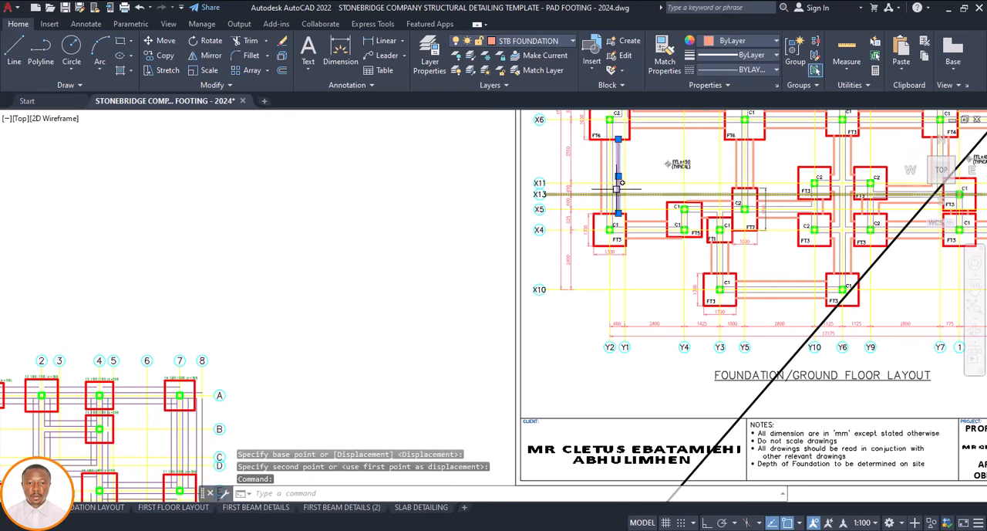
pyautogui.click(664, 54)
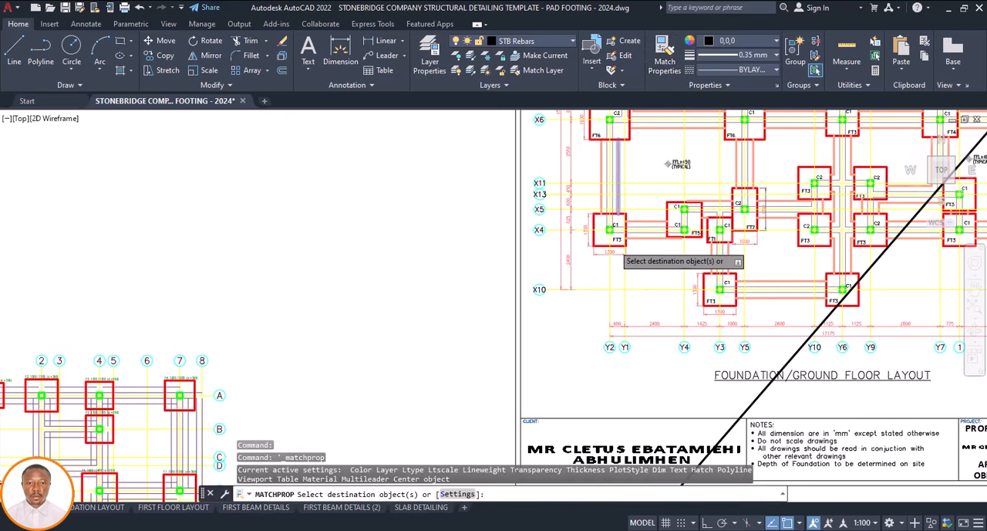
pyautogui.scroll(-5, 640, 260)
pyautogui.scroll(4, 464, 287)
pyautogui.scroll(4, 468, 244)
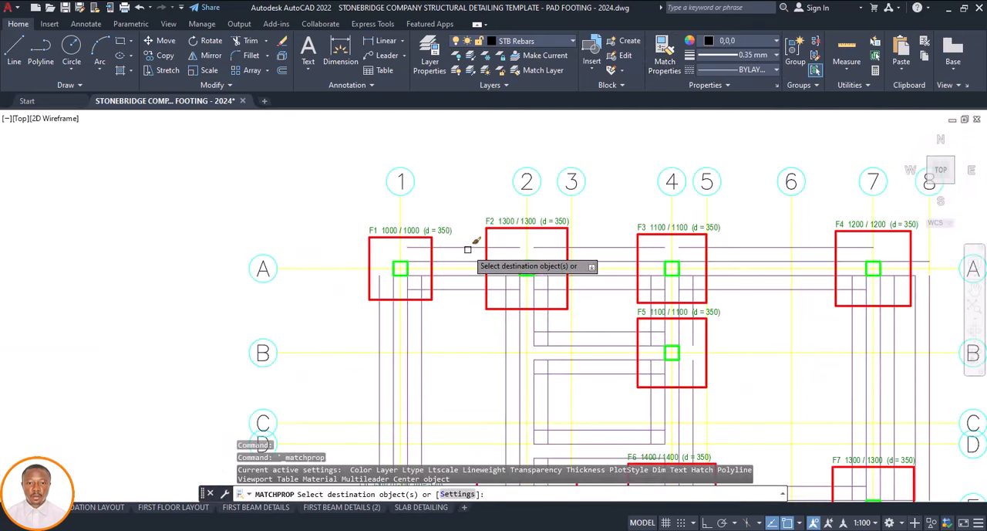
pyautogui.click(467, 248)
pyautogui.click(460, 288)
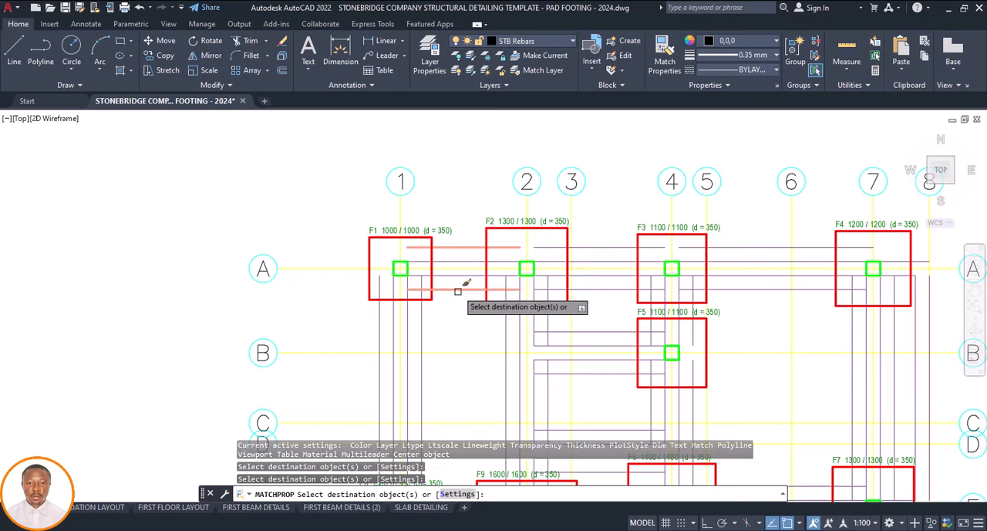
# Match the STB FOUNDATION properties onto the offset lines along grid A between F2 and F3, grid 2 below F2, and grid B
pyautogui.click(613, 246)
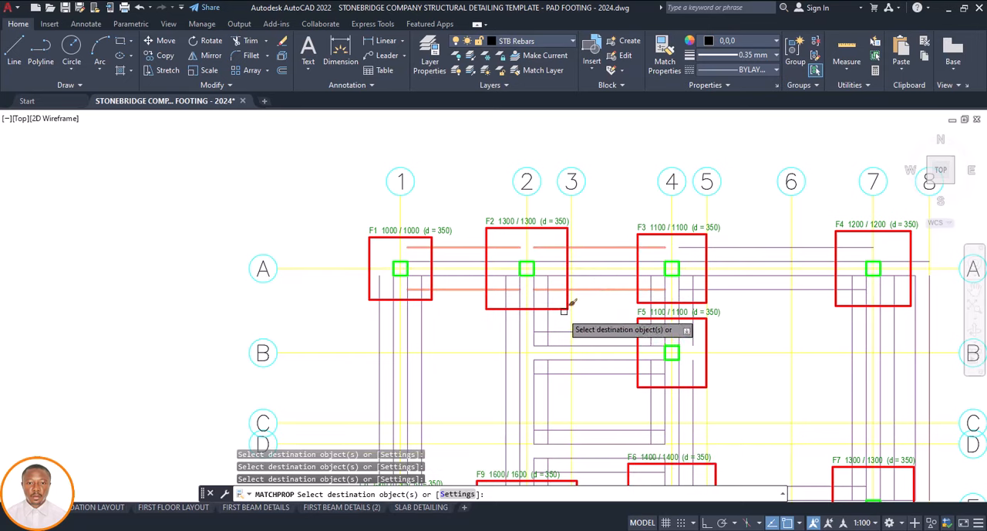
pyautogui.click(527, 321)
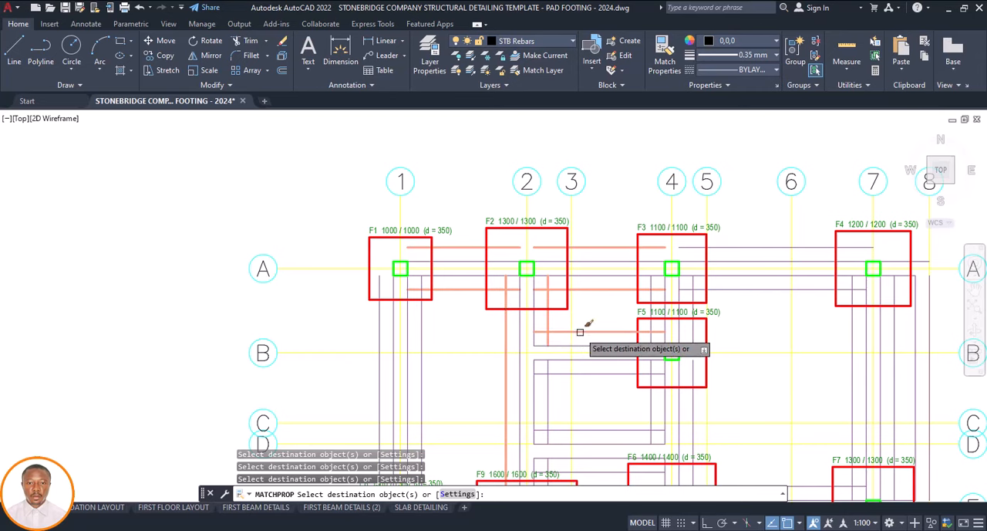
pyautogui.click(595, 375)
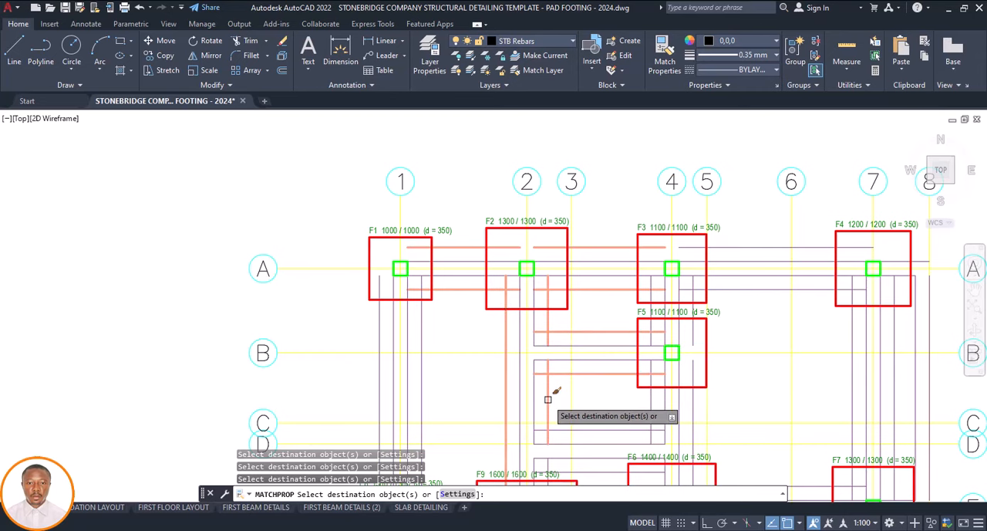
# Match the STB FOUNDATION properties onto the offset lines along grid A between F3 and F4 and grid 7 between F4 and F7
pyautogui.scroll(-4, 539, 400)
pyautogui.scroll(4, 606, 334)
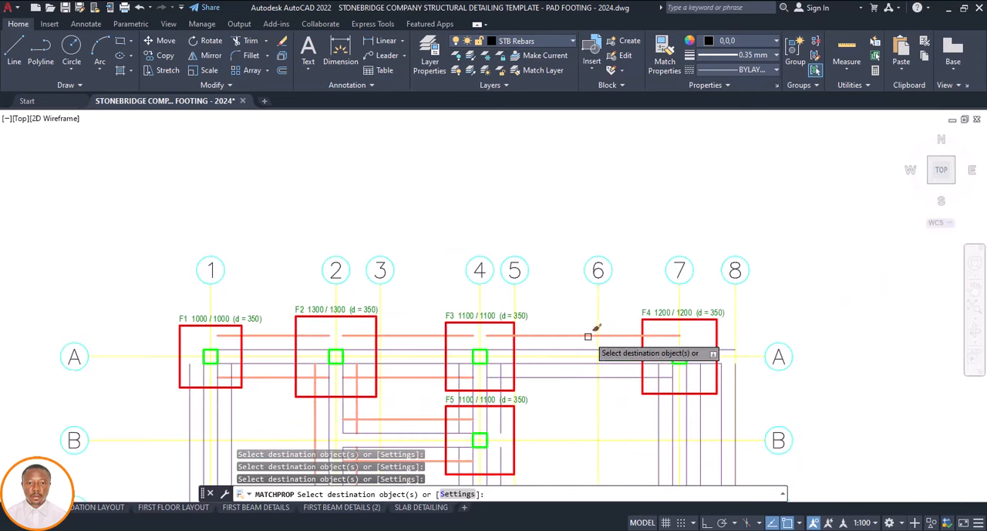
pyautogui.scroll(-4, 590, 349)
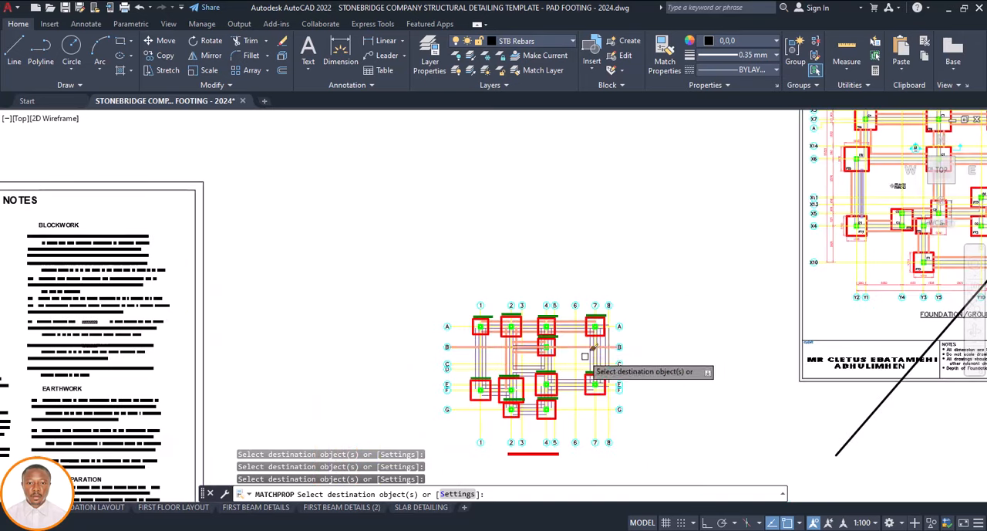
pyautogui.scroll(4, 594, 344)
pyautogui.click(570, 347)
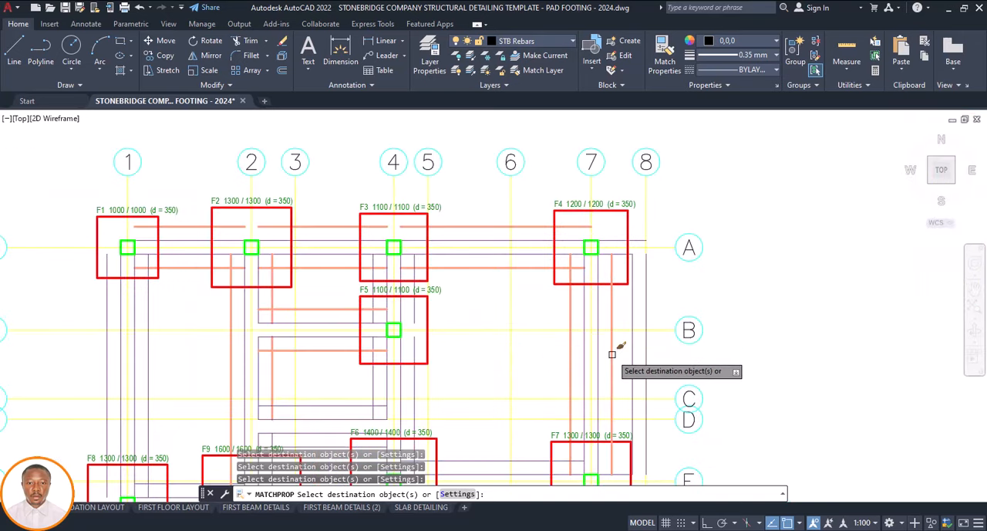
# Match the STB FOUNDATION properties onto the offset lines along grid E between F6 and F7 and grid 4 between F5 and F6
pyautogui.scroll(-4, 613, 355)
pyautogui.scroll(4, 584, 364)
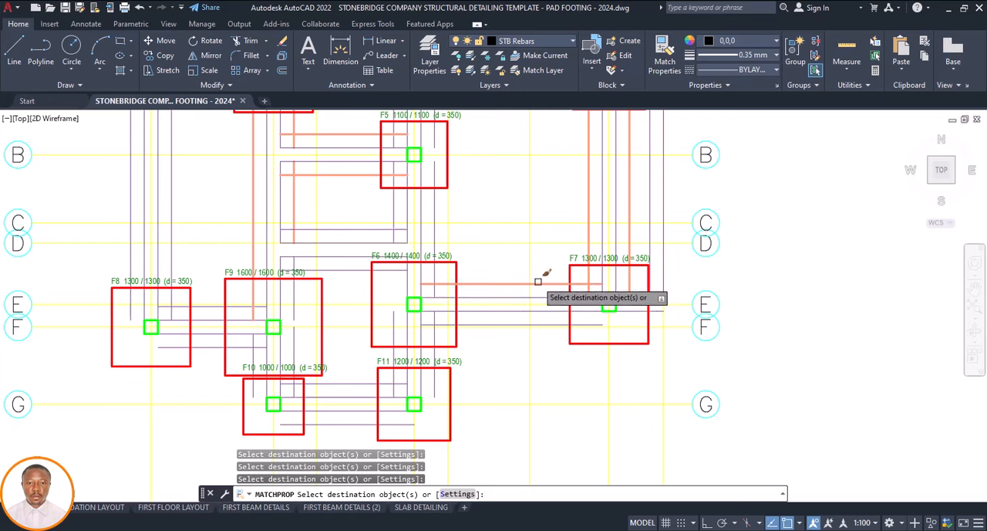
pyautogui.click(555, 327)
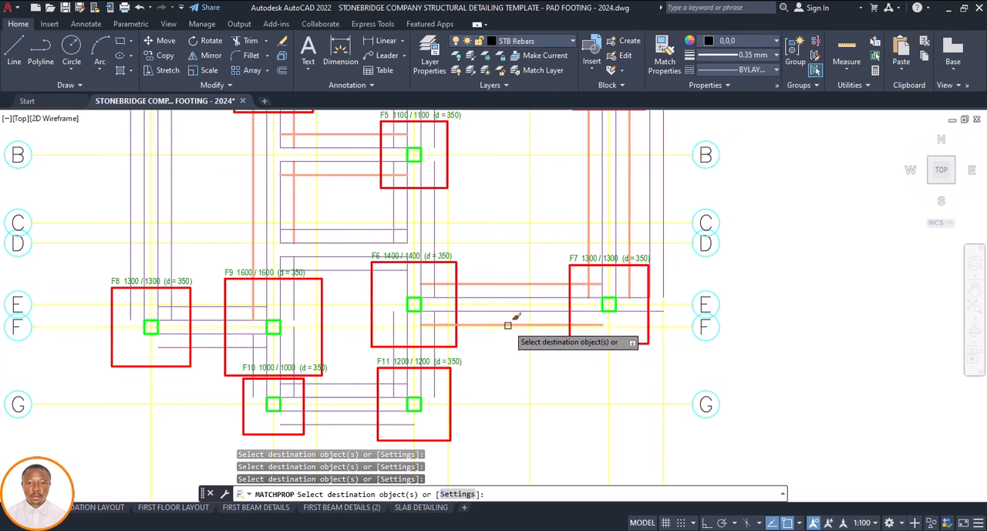
pyautogui.click(432, 231)
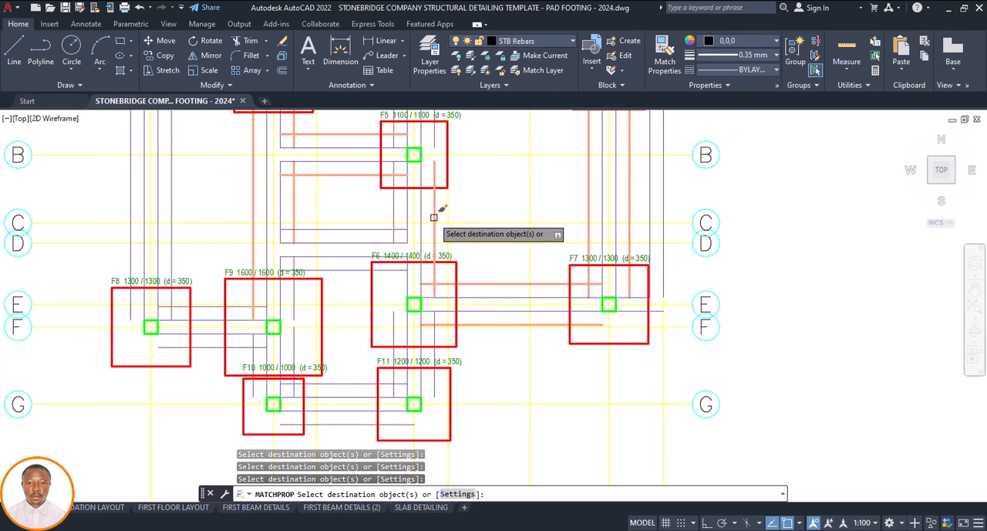
pyautogui.click(395, 209)
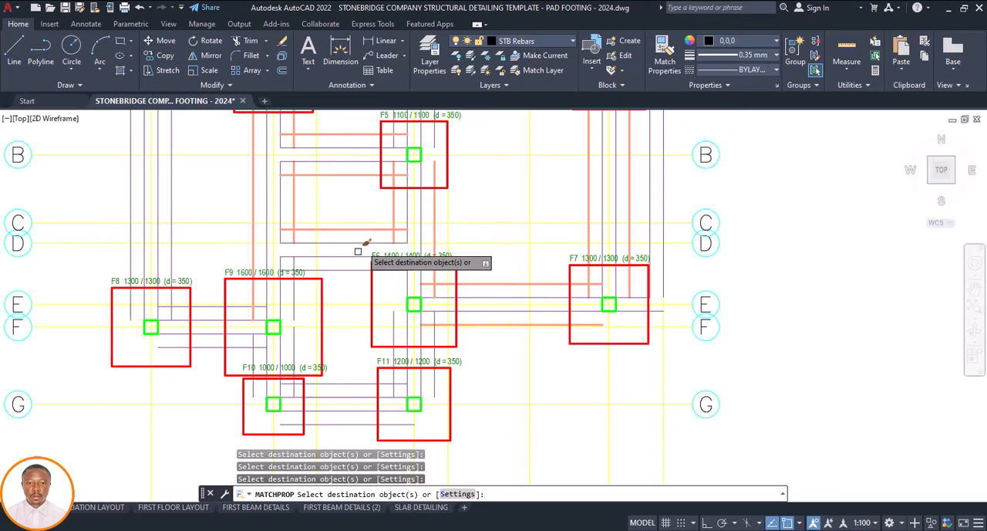
# Match the STB FOUNDATION properties onto both offset lines along grid 4 between footings F6 and F11
pyautogui.scroll(-5, 475, 266)
pyautogui.scroll(7, 458, 290)
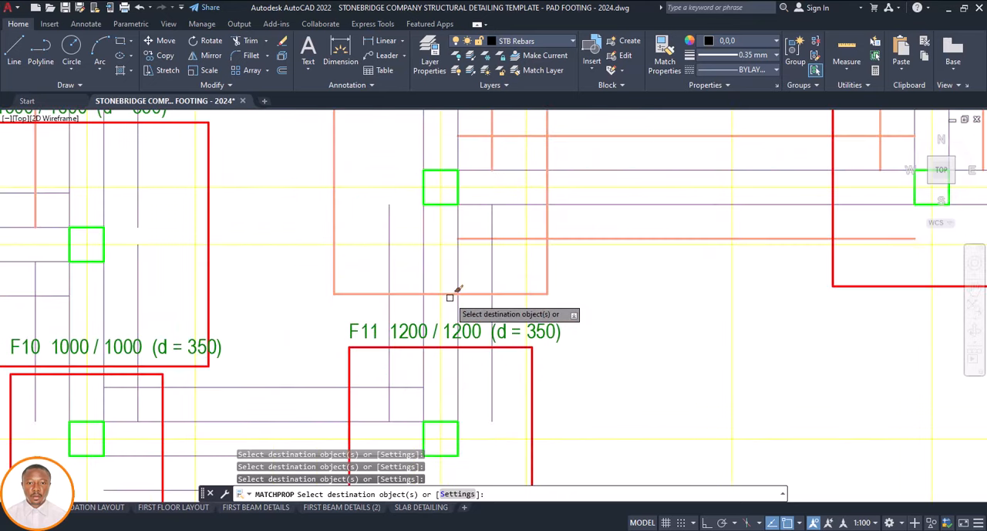
pyautogui.click(491, 309)
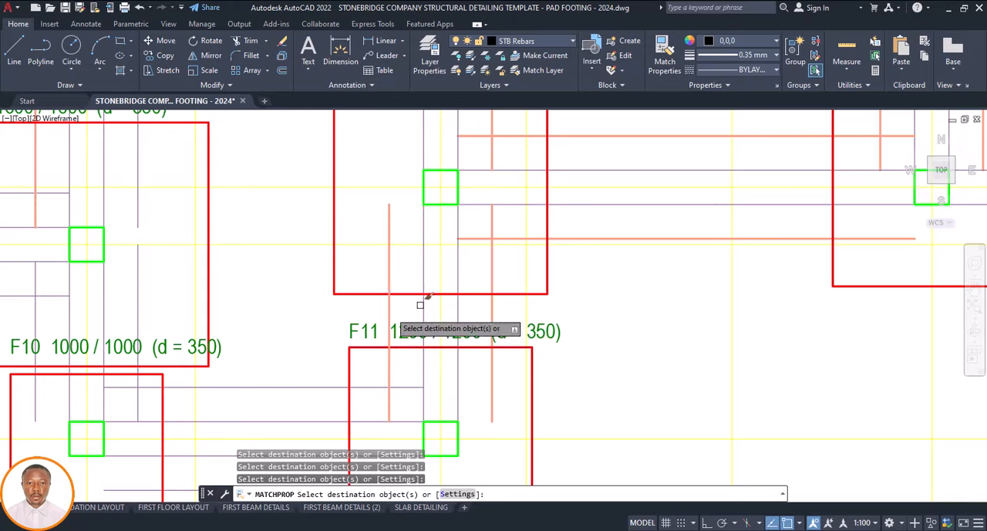
# Match the STB FOUNDATION properties onto both offset lines along grid G between footings F10 and F11
pyautogui.scroll(-6, 421, 304)
pyautogui.scroll(4, 463, 326)
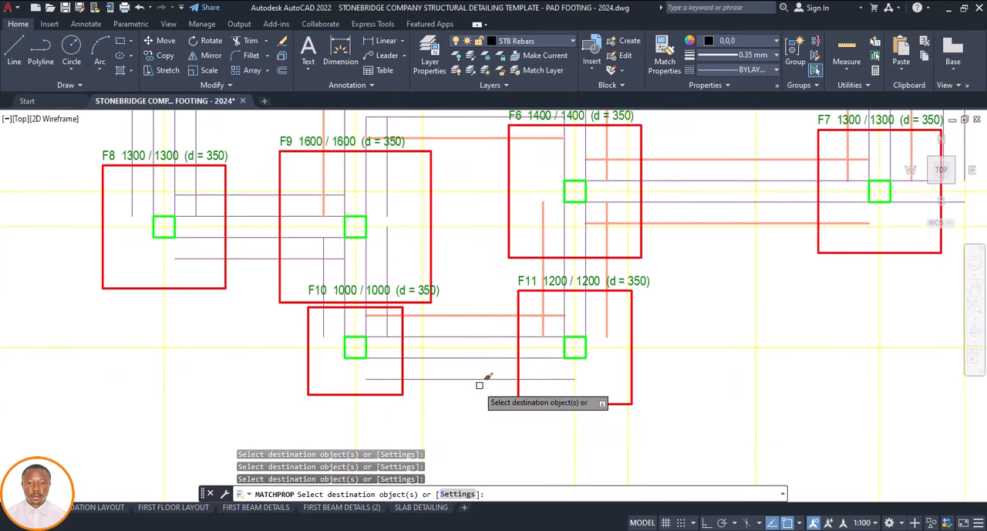
pyautogui.scroll(-6, 481, 380)
pyautogui.scroll(6, 454, 340)
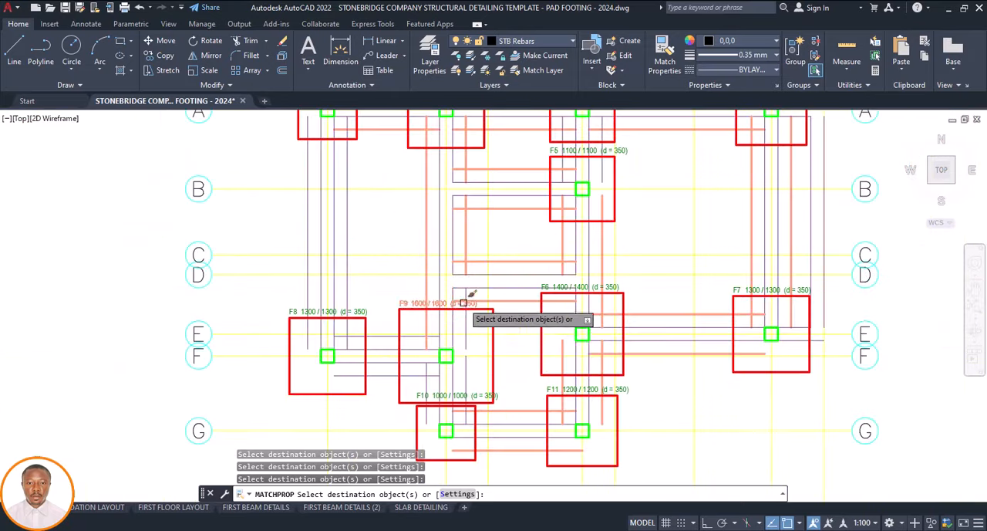
# Match the STB FOUNDATION properties onto the offset lines along grid F between F8 and F9 and the short grid 2 line above F9
pyautogui.scroll(-5, 465, 275)
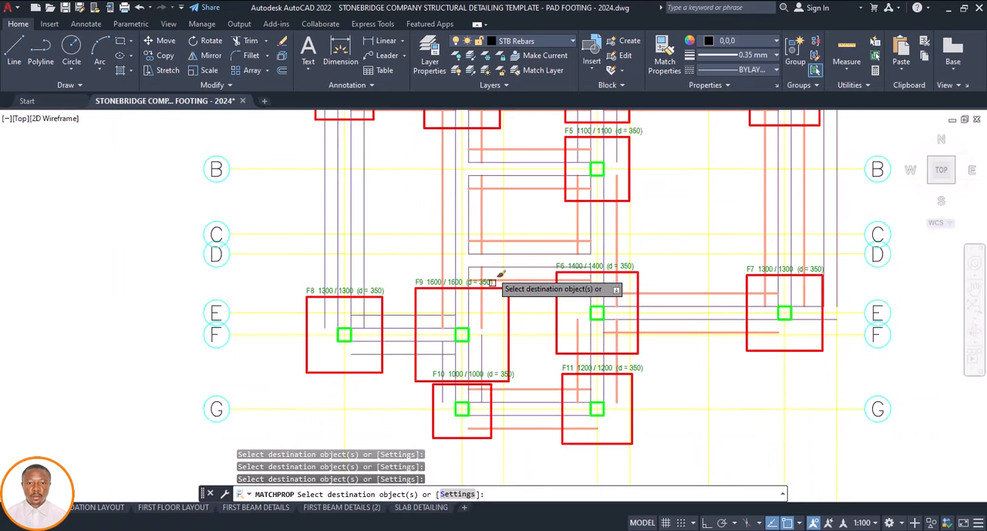
pyautogui.scroll(6, 404, 321)
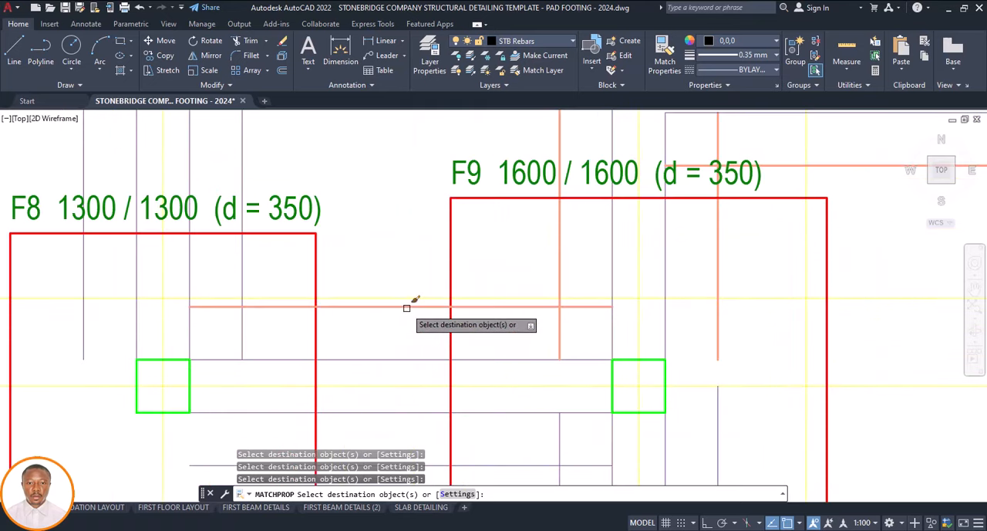
pyautogui.scroll(-6, 407, 308)
pyautogui.scroll(4, 428, 293)
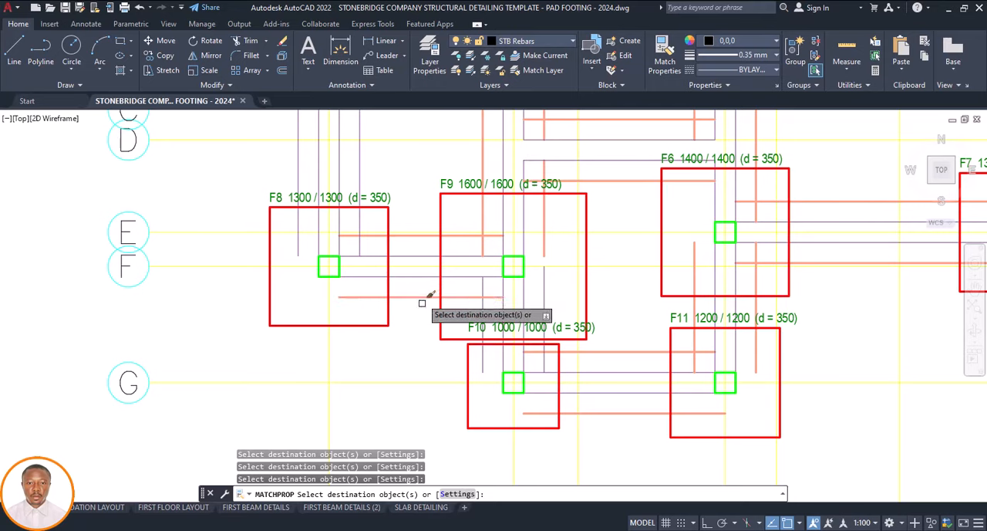
# Match the STB FOUNDATION properties onto both offset lines along grid 2 between footings F9 and F10
pyautogui.scroll(-5, 509, 382)
pyautogui.scroll(8, 491, 335)
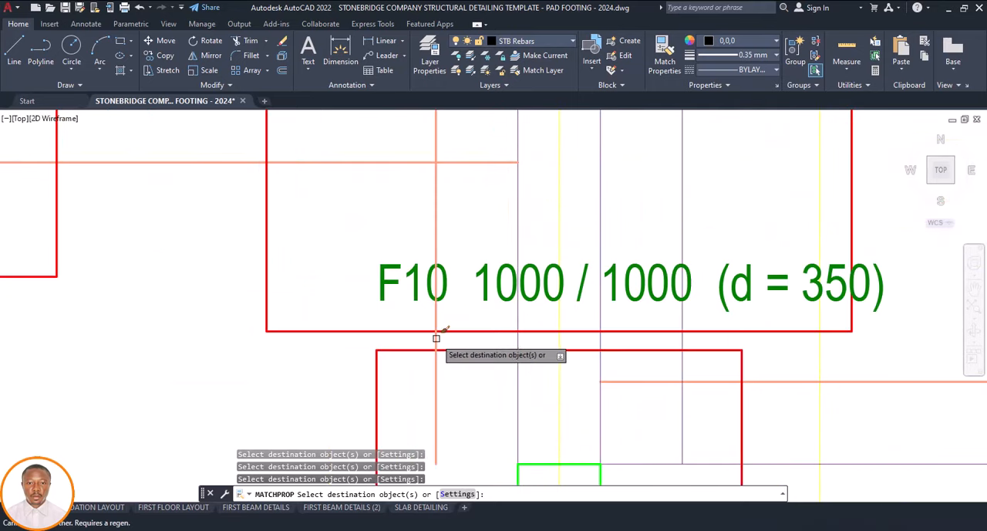
pyautogui.click(680, 340)
# Match the STB FOUNDATION properties onto the offset lines along grid 1 between footings F1 and F8, and end property matching
pyautogui.scroll(-8, 536, 386)
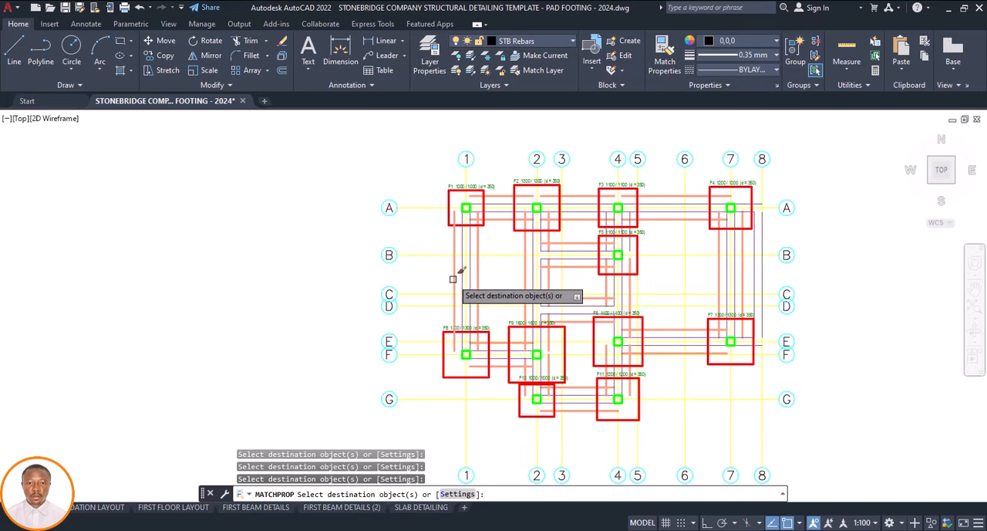
pyautogui.click(582, 343)
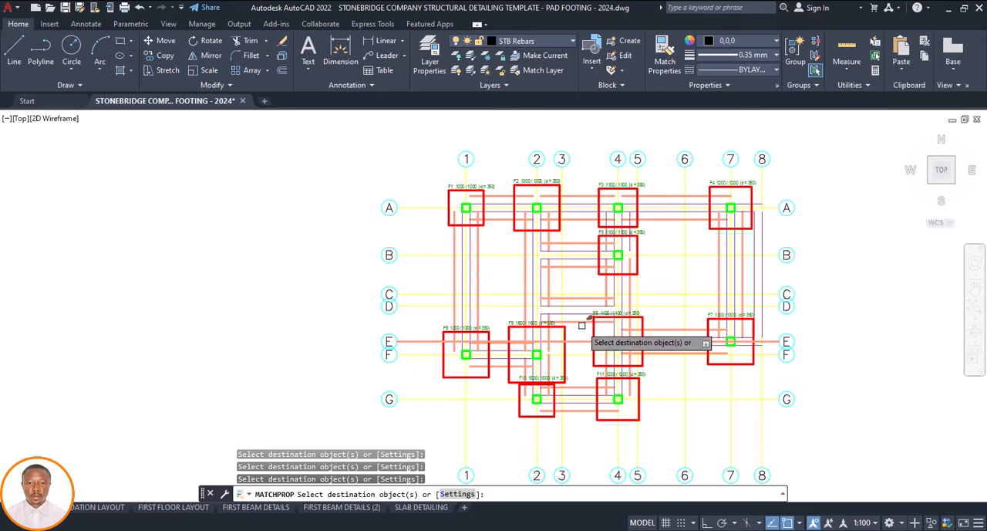
pyautogui.scroll(5, 582, 325)
pyautogui.scroll(-5, 573, 335)
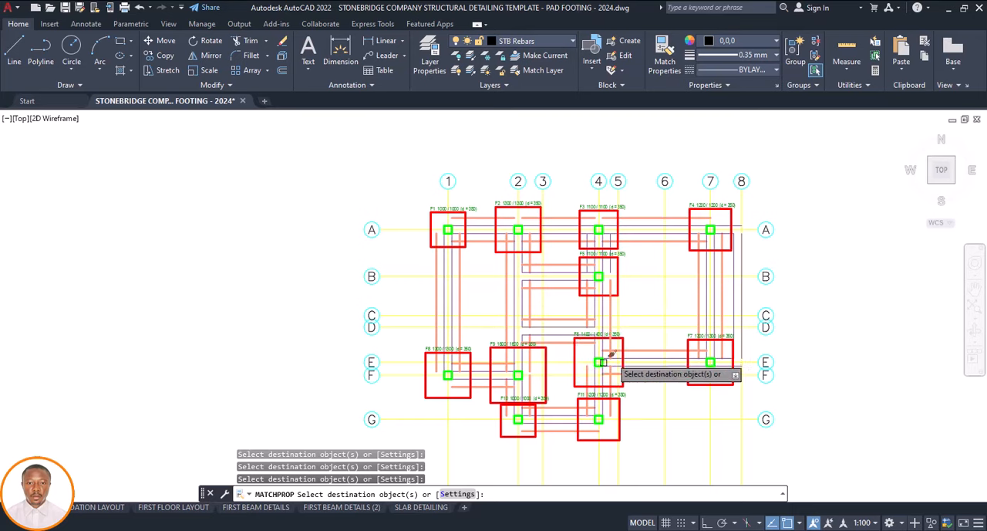
pyautogui.press('Escape')
# Delete the outer vertical beam line on grid 8 between grids A and E
pyautogui.scroll(4, 747, 293)
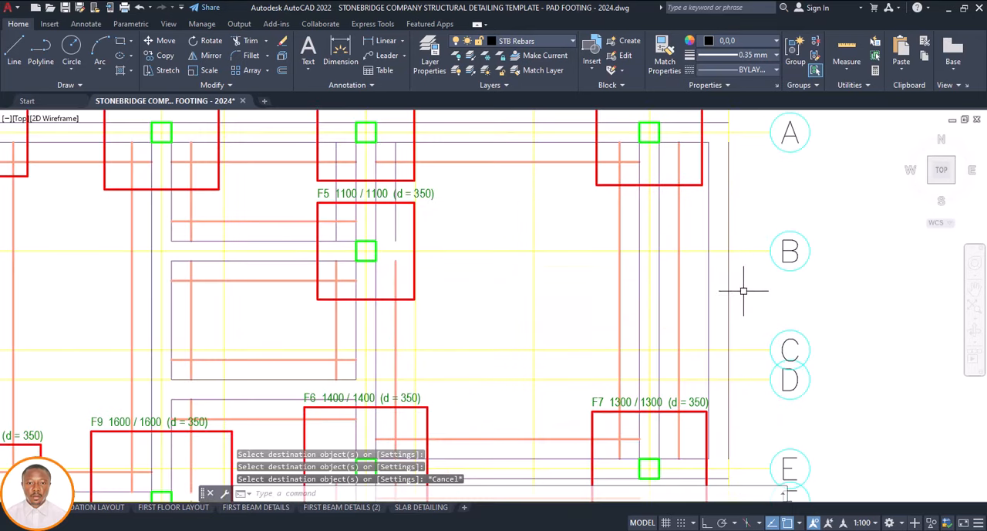
pyautogui.scroll(-4, 685, 361)
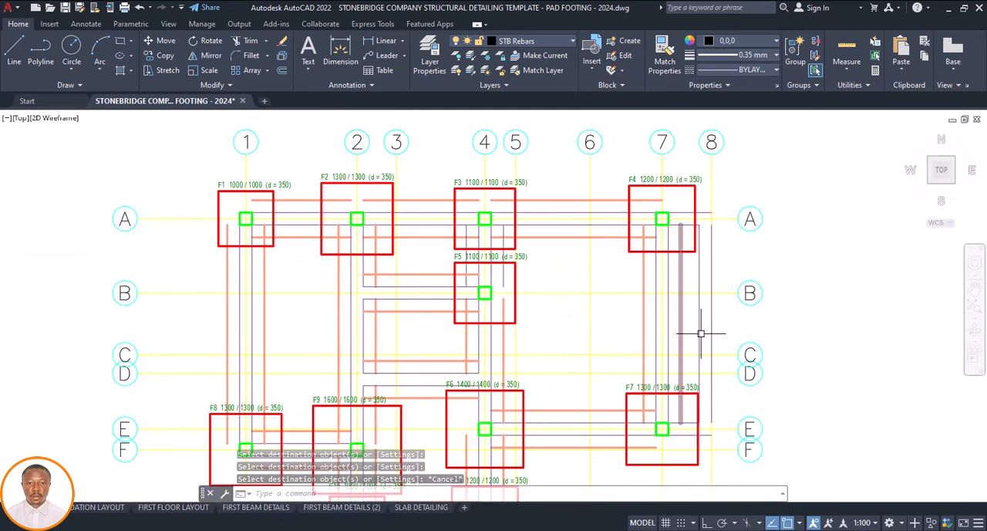
pyautogui.click(711, 296)
pyautogui.press('Delete')
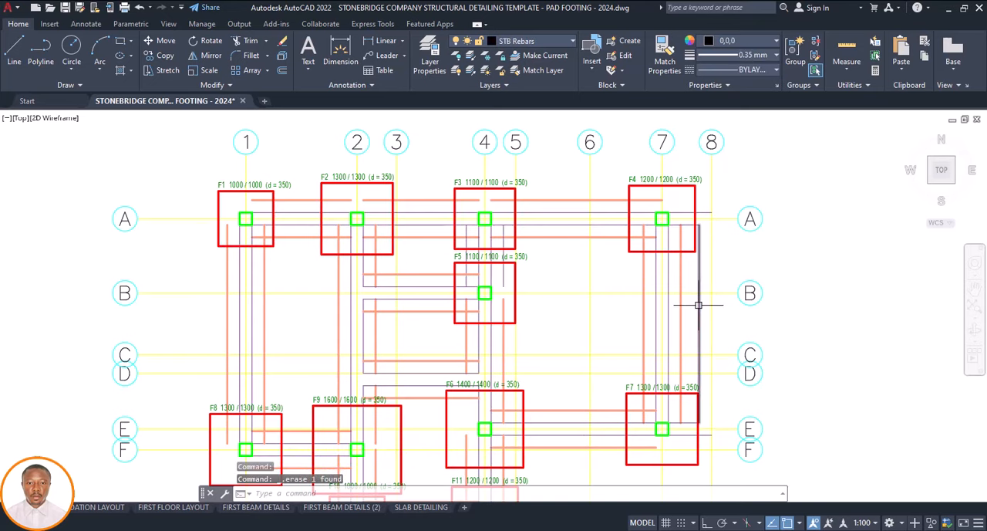
# Delete the remaining vertical beam line beside grid 8 and the horizontal beam stubs projecting past footings F4 and F7
pyautogui.click(699, 305)
pyautogui.press('Delete')
pyautogui.scroll(3, 711, 207)
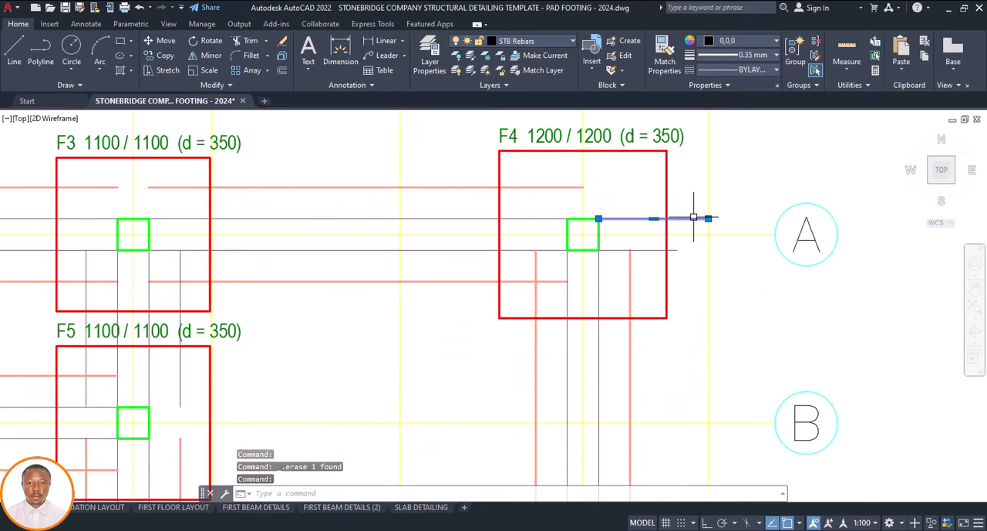
pyautogui.press('Delete')
pyautogui.scroll(-5, 674, 251)
pyautogui.scroll(5, 665, 332)
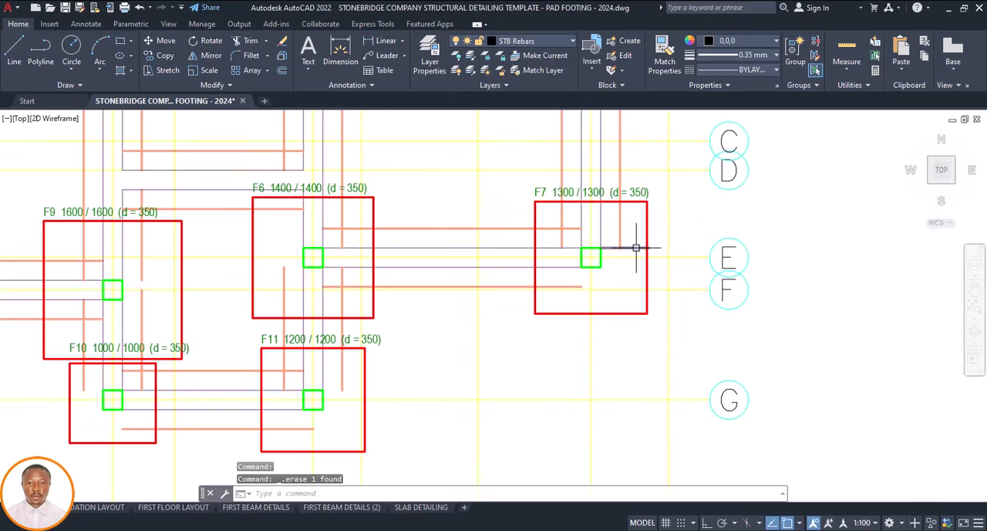
pyautogui.scroll(-6, 637, 328)
pyautogui.scroll(-3, 636, 328)
pyautogui.scroll(7, 621, 308)
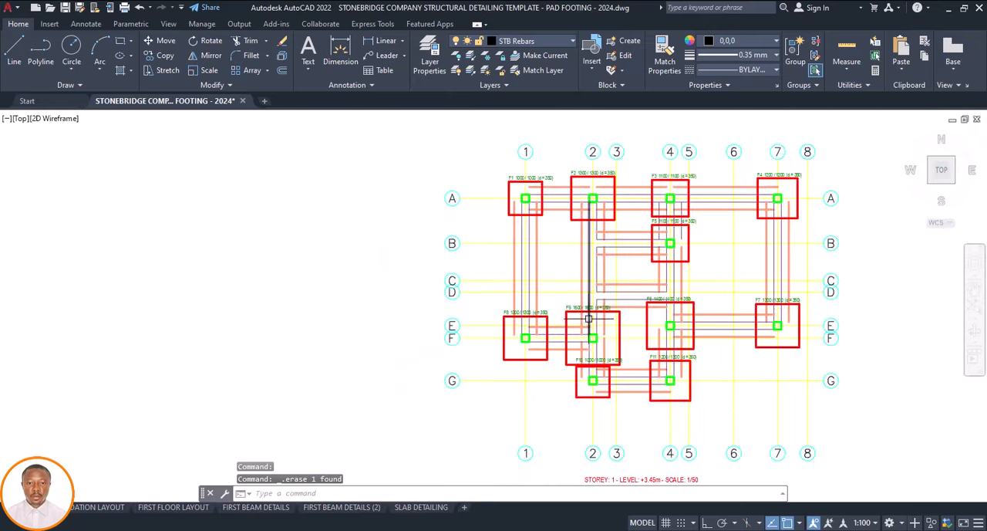
# Select every footing outline similar to the F1 footing square
pyautogui.scroll(4, 551, 205)
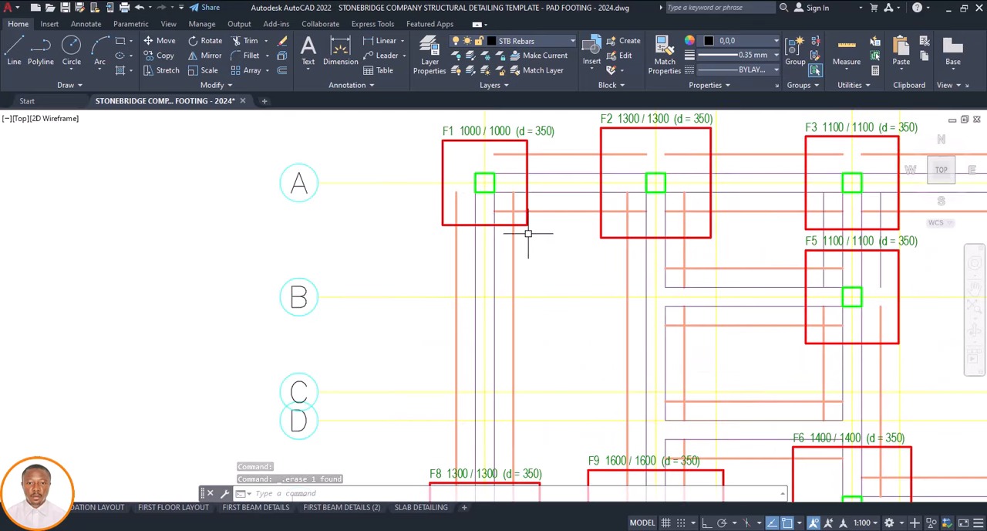
pyautogui.click(528, 220)
pyautogui.rightClick(538, 254)
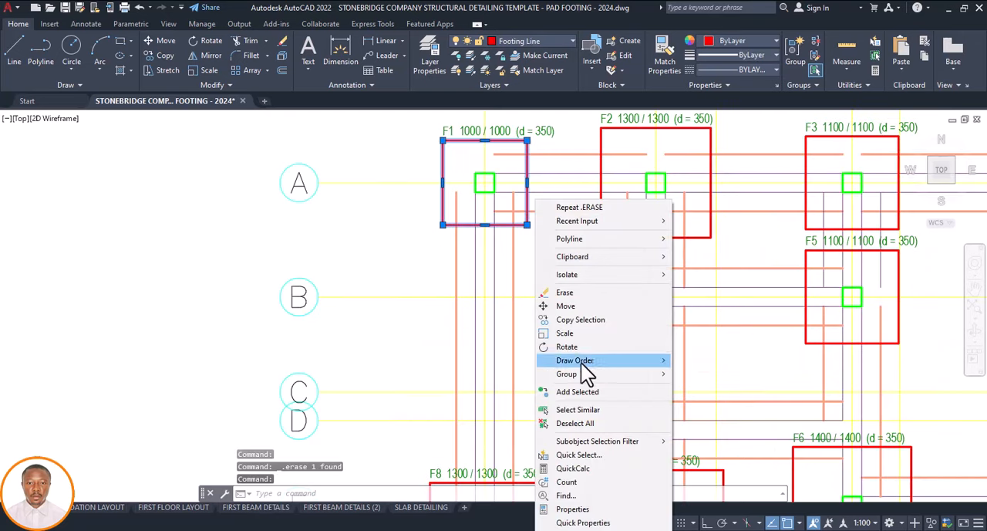
pyautogui.click(579, 410)
pyautogui.scroll(-5, 511, 304)
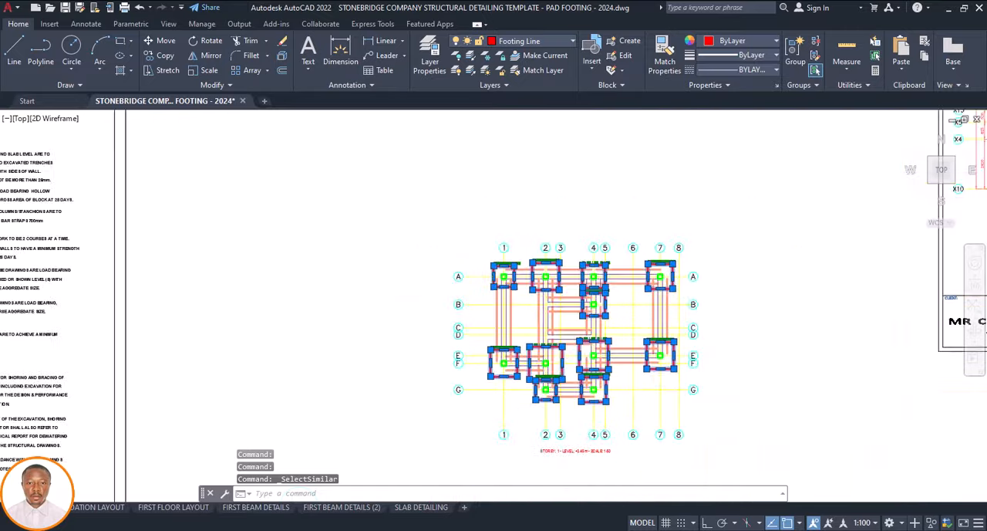
# Remove the footing outlines on the other template sheets from the selection, keeping only those on the foundation plan
pyautogui.scroll(-5, 512, 311)
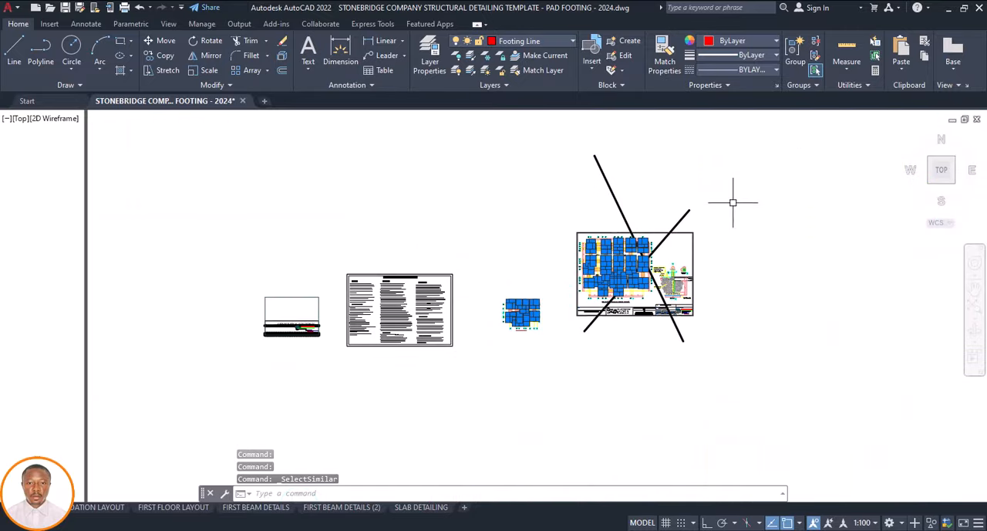
pyautogui.click(699, 193)
pyautogui.click(568, 331)
pyautogui.scroll(-5, 583, 222)
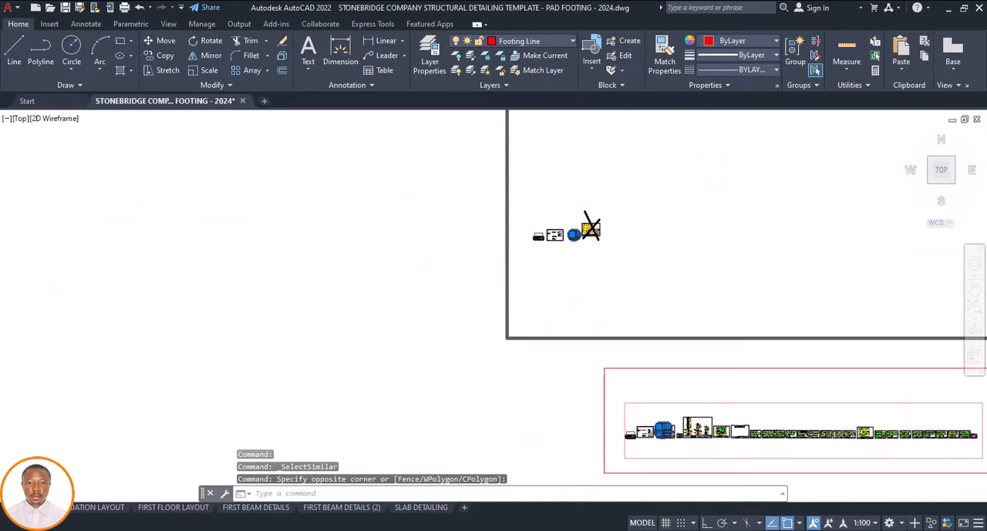
pyautogui.scroll(-2, 579, 258)
pyautogui.click(579, 393)
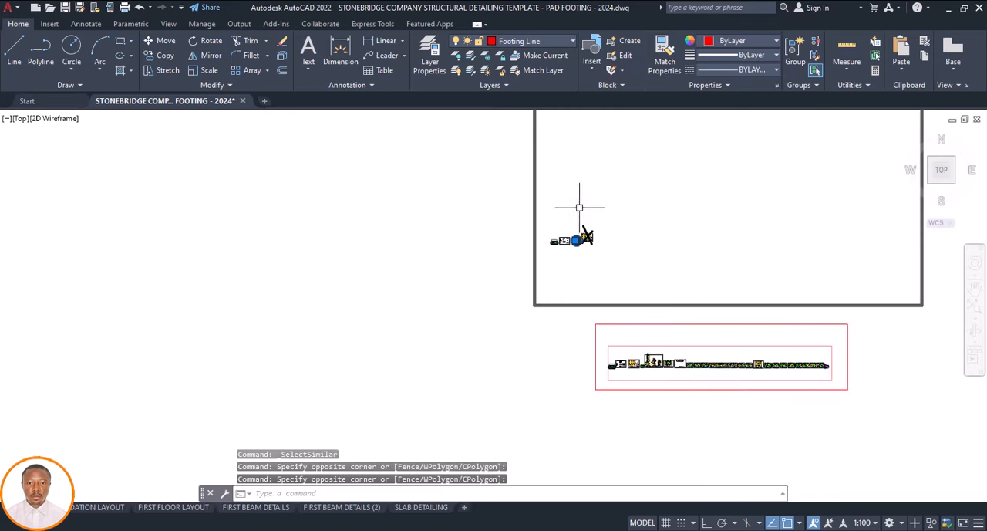
pyautogui.scroll(8, 567, 235)
pyautogui.scroll(10, 513, 259)
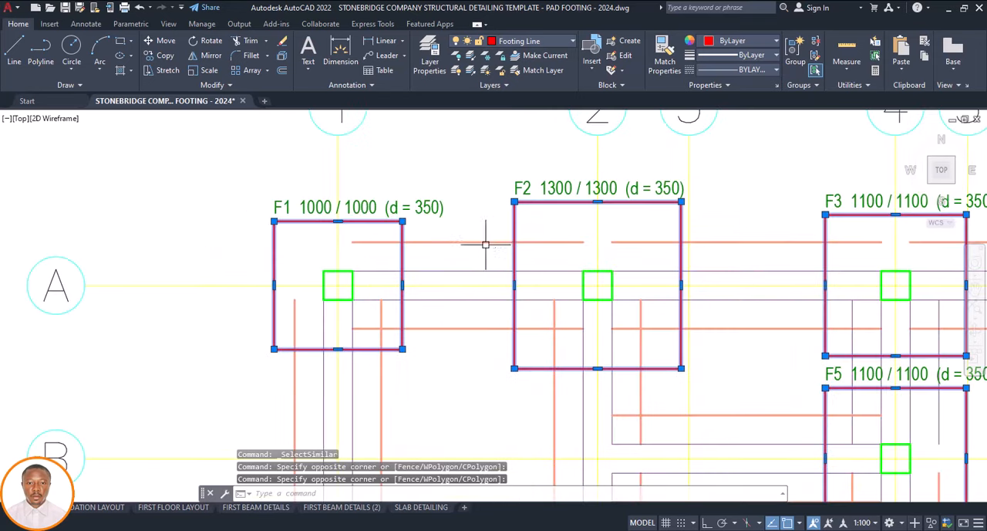
# Start Trim with the selected footing outlines as cutting edges and trim the strip foundation lines inside footing F1
pyautogui.write('tr')
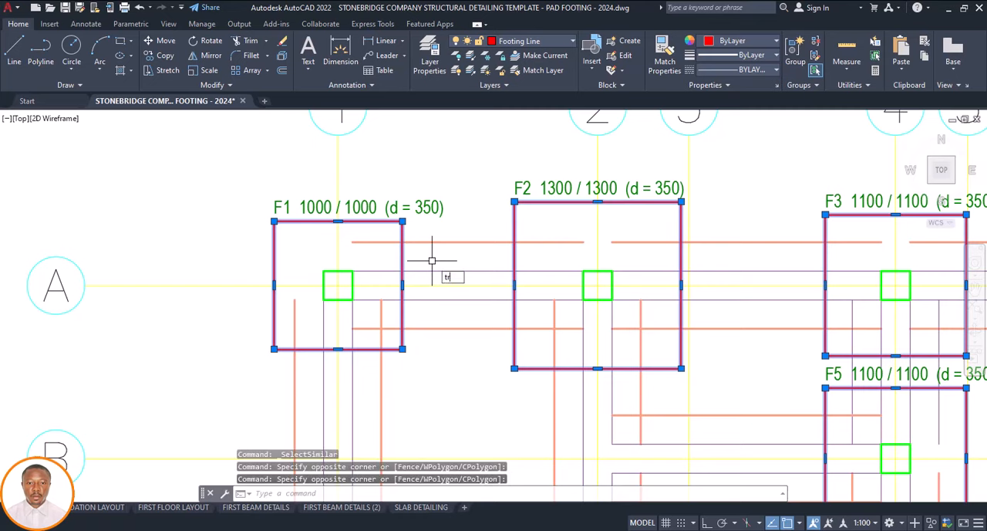
pyautogui.press('Return')
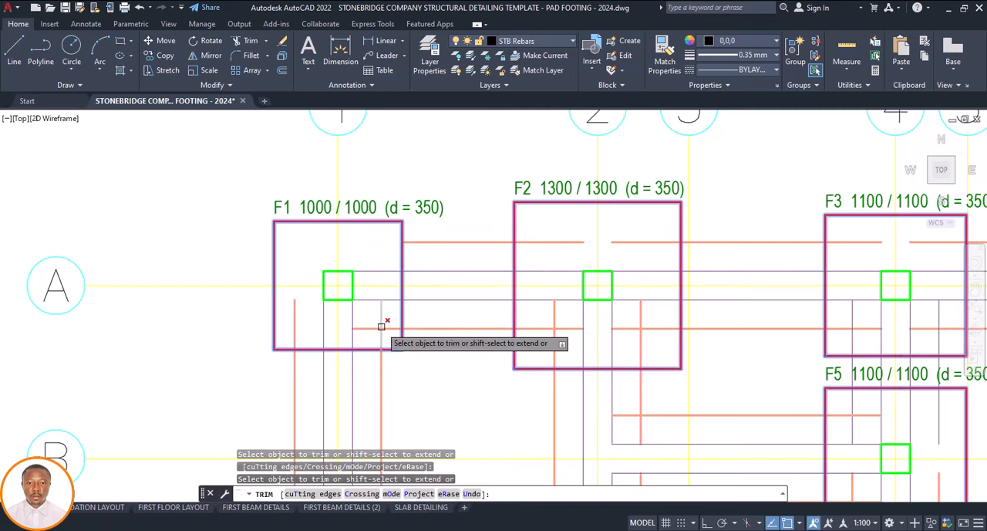
pyautogui.scroll(3, 392, 309)
pyautogui.moveTo(391, 306)
pyautogui.mouseDown()
pyautogui.moveTo(363, 331)
pyautogui.moveTo(408, 316)
pyautogui.mouseUp()
pyautogui.scroll(-5, 409, 316)
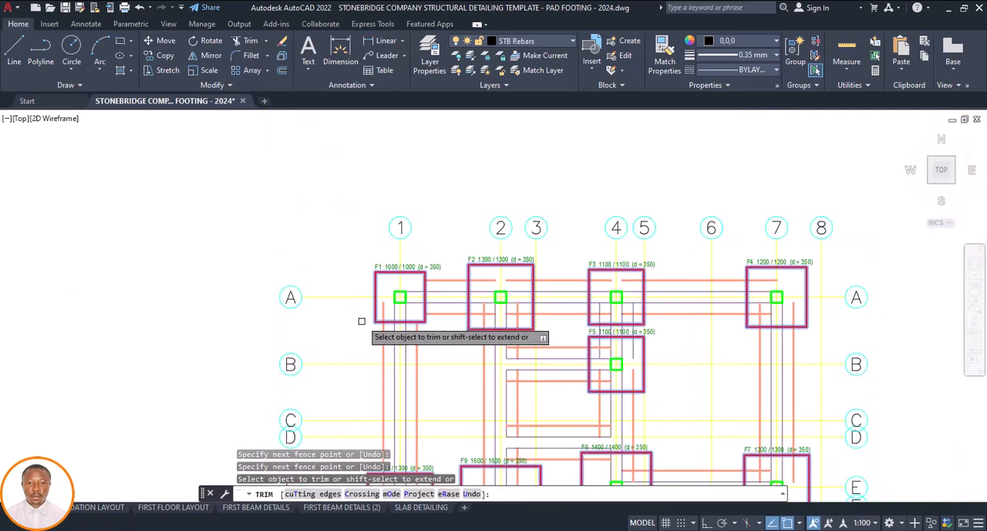
pyautogui.scroll(4, 366, 318)
pyautogui.click(384, 309)
pyautogui.scroll(-5, 444, 310)
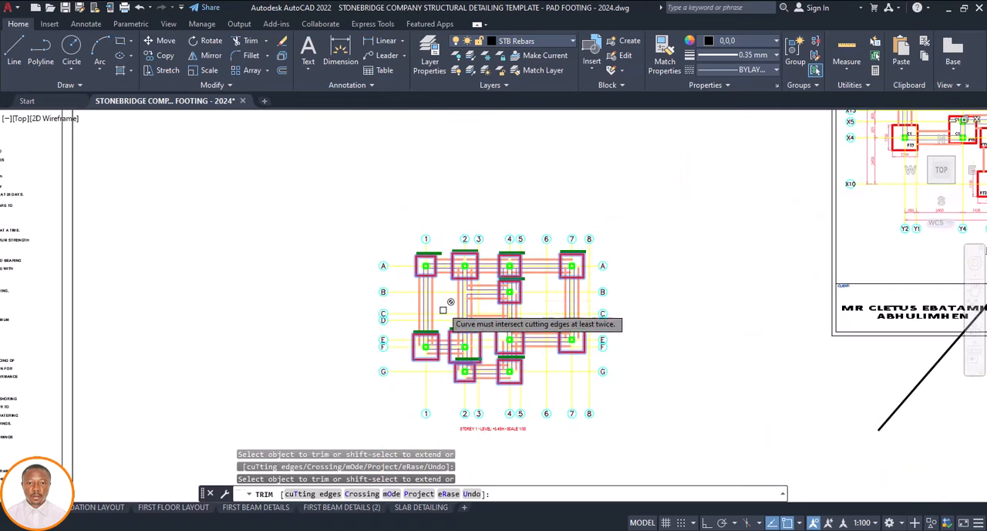
# Trim the vertical grid 1 strip lines and the upper grid F strip line inside footing F8
pyautogui.scroll(5, 461, 271)
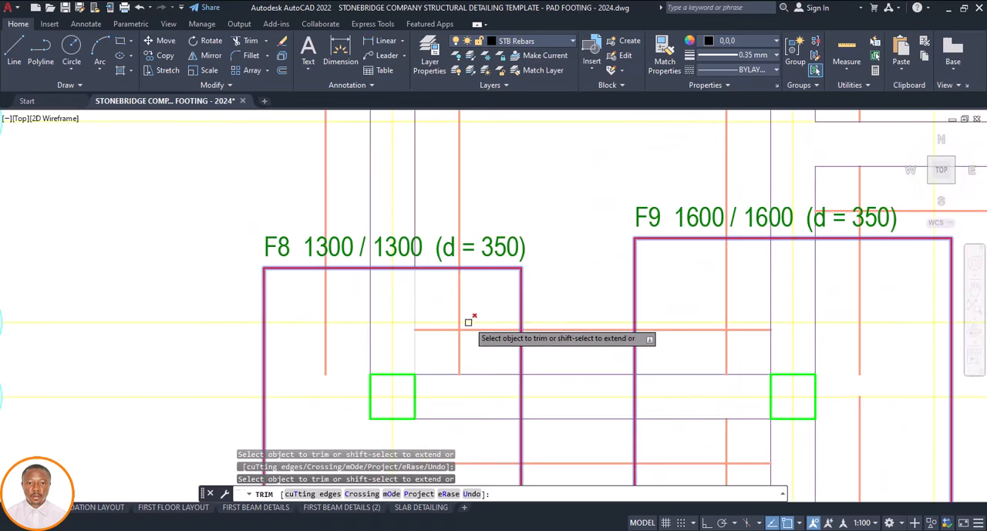
pyautogui.scroll(2, 466, 322)
pyautogui.moveTo(463, 324); pyautogui.dragTo(433, 339)
pyautogui.scroll(-6, 467, 309)
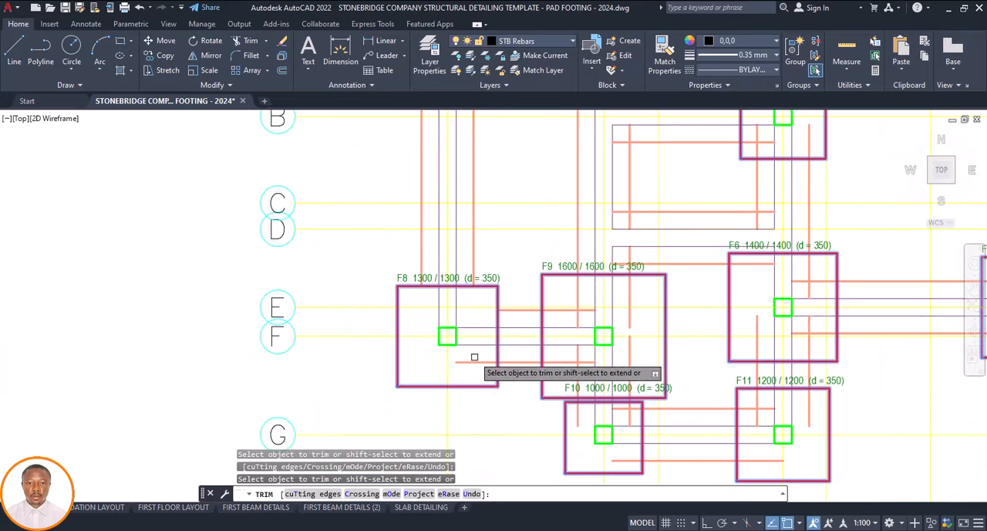
# Trim the grid F strip lines inside footing F9, along with the lower strip line's end inside F8
pyautogui.scroll(6, 581, 314)
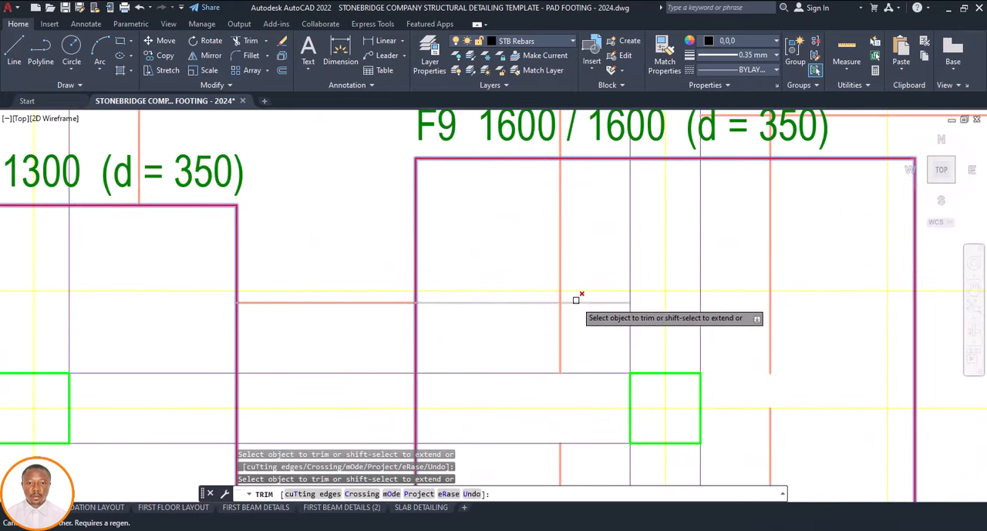
pyautogui.moveTo(575, 297)
pyautogui.mouseDown()
pyautogui.moveTo(553, 319)
pyautogui.moveTo(550, 309)
pyautogui.moveTo(557, 334)
pyautogui.moveTo(545, 338)
pyautogui.mouseUp()
pyautogui.scroll(-6, 539, 292)
pyautogui.scroll(5, 540, 369)
pyautogui.scroll(-10, 442, 323)
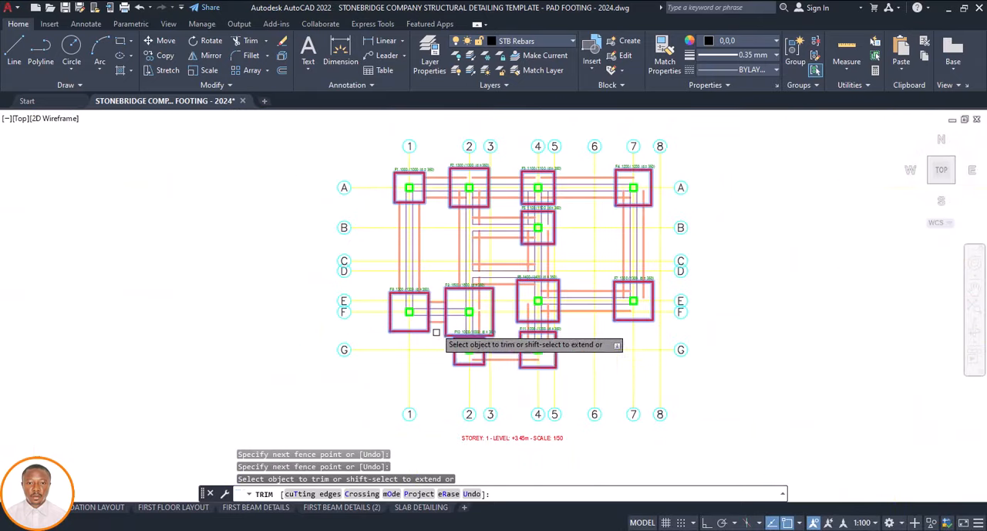
# Trim the strip foundation lines inside footing F10 and the grid 2 strip lines running from it into F9
pyautogui.scroll(8, 436, 332)
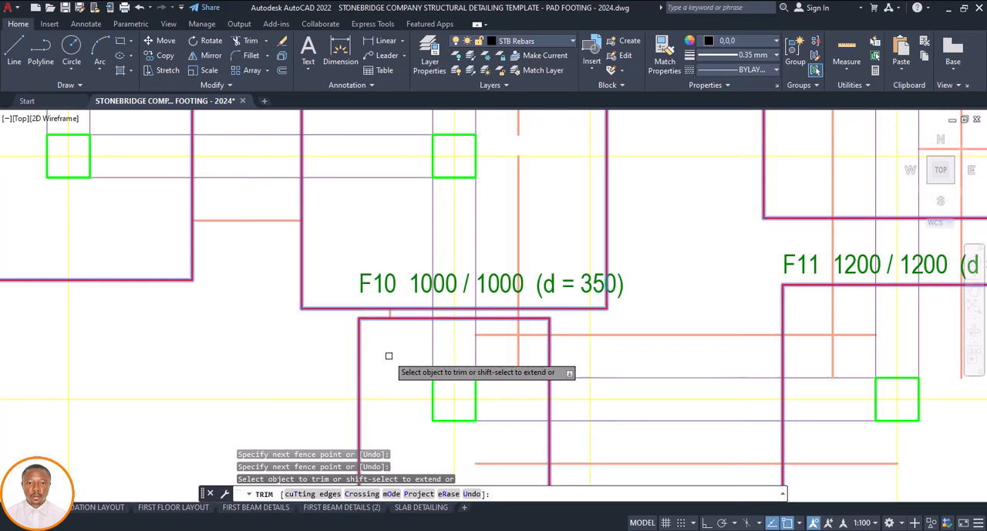
pyautogui.scroll(2, 523, 339)
pyautogui.moveTo(528, 323); pyautogui.dragTo(505, 349)
pyautogui.scroll(-6, 457, 363)
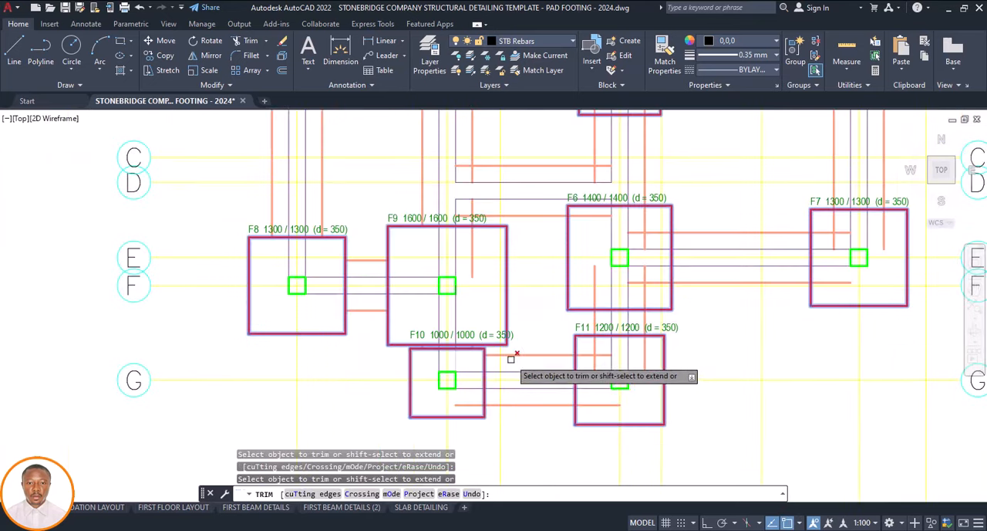
pyautogui.scroll(4, 469, 410)
pyautogui.scroll(-3, 476, 375)
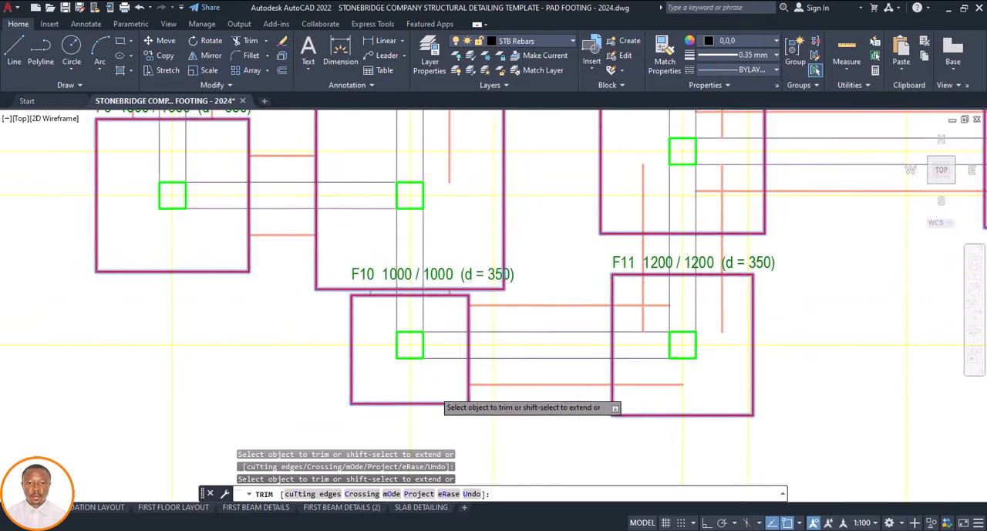
# Trim the horizontal and vertical strip foundation lines inside footing F11 back to its outline
pyautogui.scroll(-3, 494, 386)
pyautogui.scroll(5, 536, 353)
pyautogui.moveTo(538, 358); pyautogui.dragTo(509, 383)
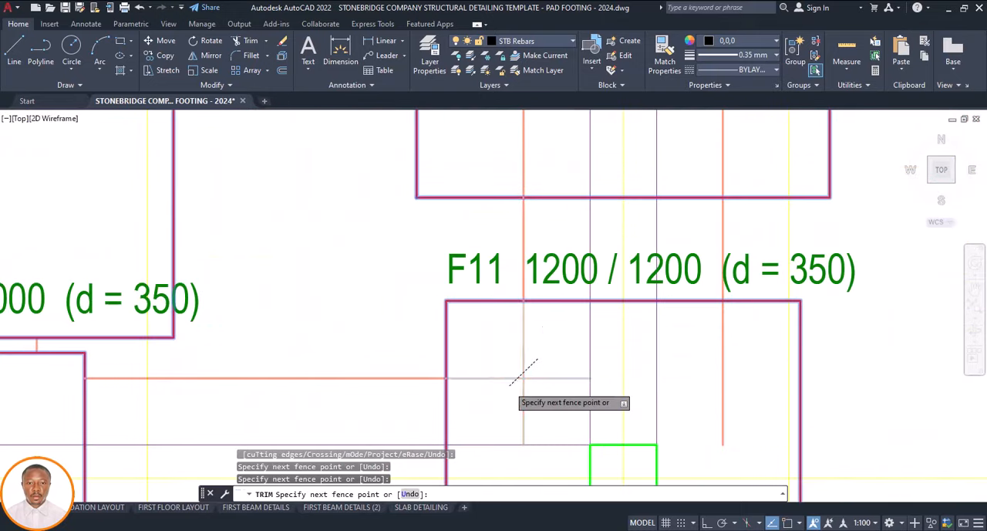
pyautogui.scroll(-5, 509, 383)
pyautogui.scroll(3, 532, 396)
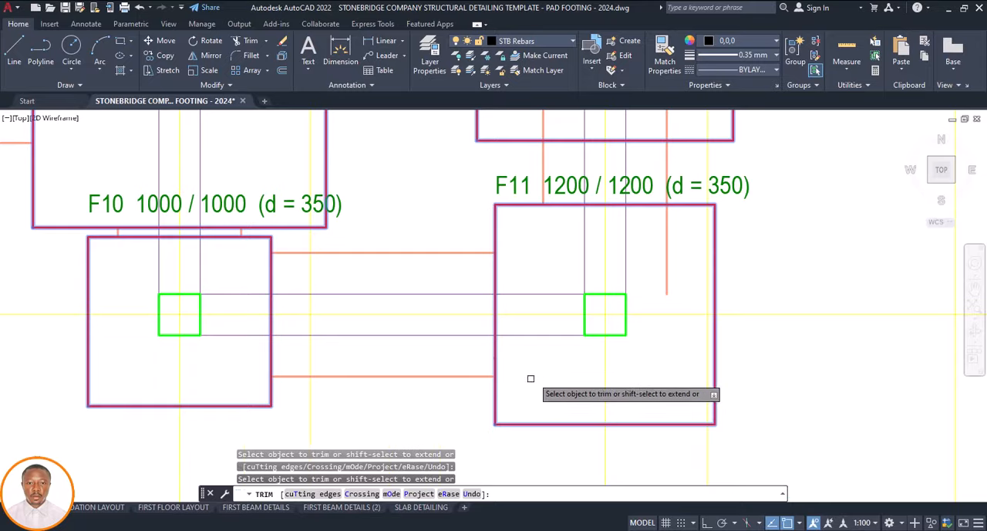
pyautogui.scroll(-4, 531, 378)
pyautogui.scroll(2, 578, 348)
# Trim the strip foundation lines inside footing F6, both below and above its column
pyautogui.scroll(4, 579, 225)
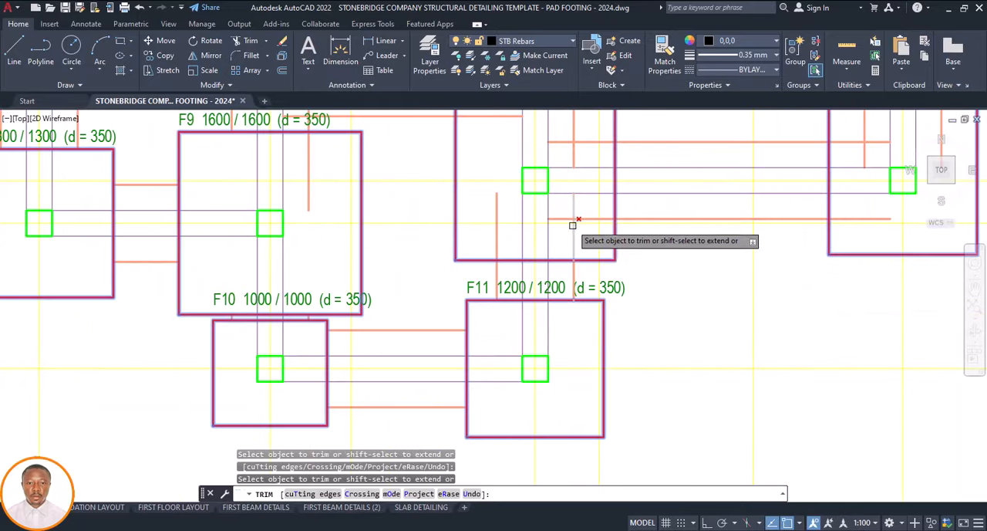
pyautogui.moveTo(577, 196); pyautogui.dragTo(533, 225)
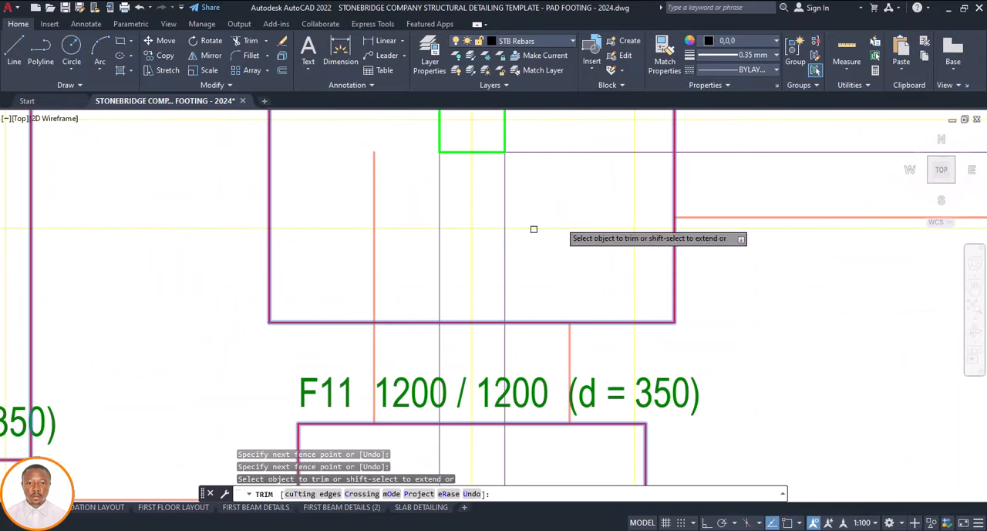
pyautogui.scroll(-4, 432, 363)
pyautogui.scroll(-2, 440, 370)
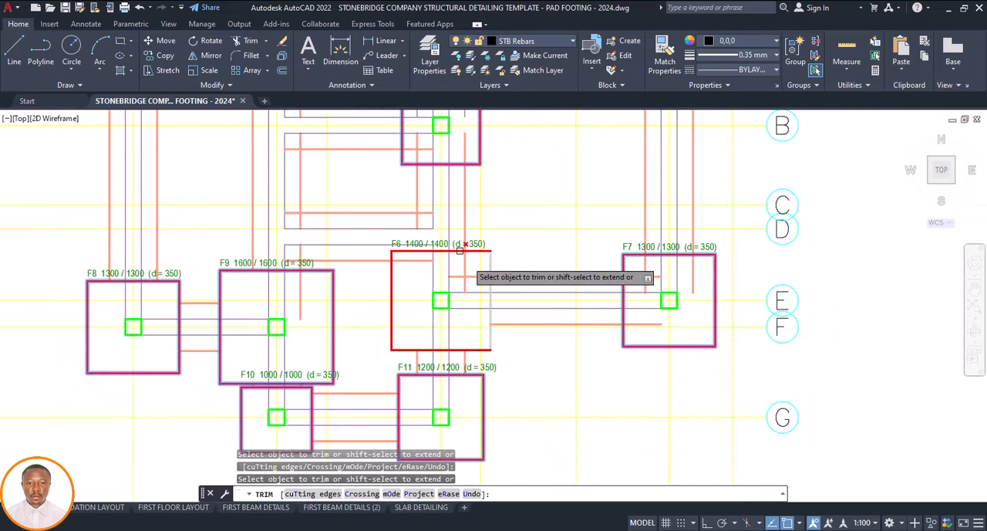
pyautogui.scroll(5, 473, 276)
pyautogui.moveTo(493, 286); pyautogui.dragTo(458, 332)
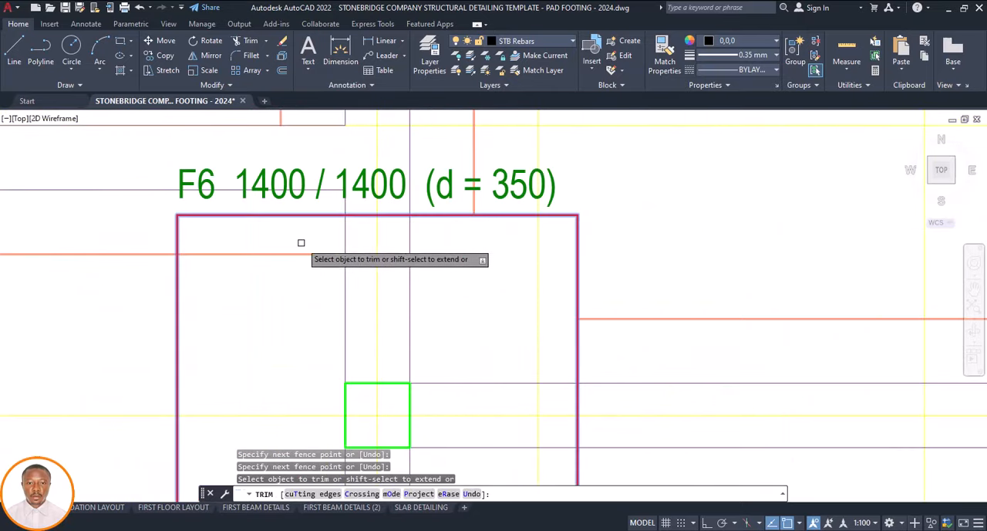
pyautogui.scroll(-5, 346, 261)
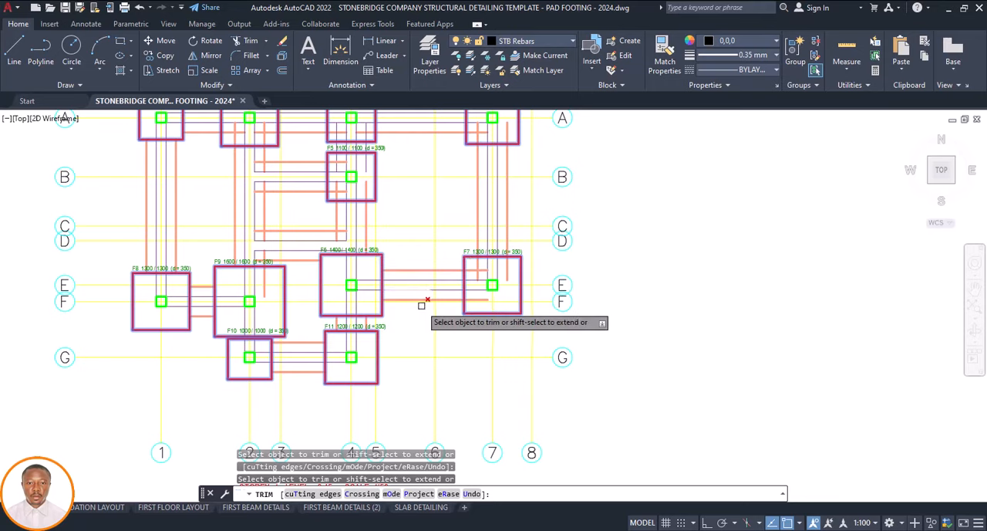
# Trim the grid E and grid 7 strip foundation lines inside footing F7
pyautogui.scroll(6, 440, 301)
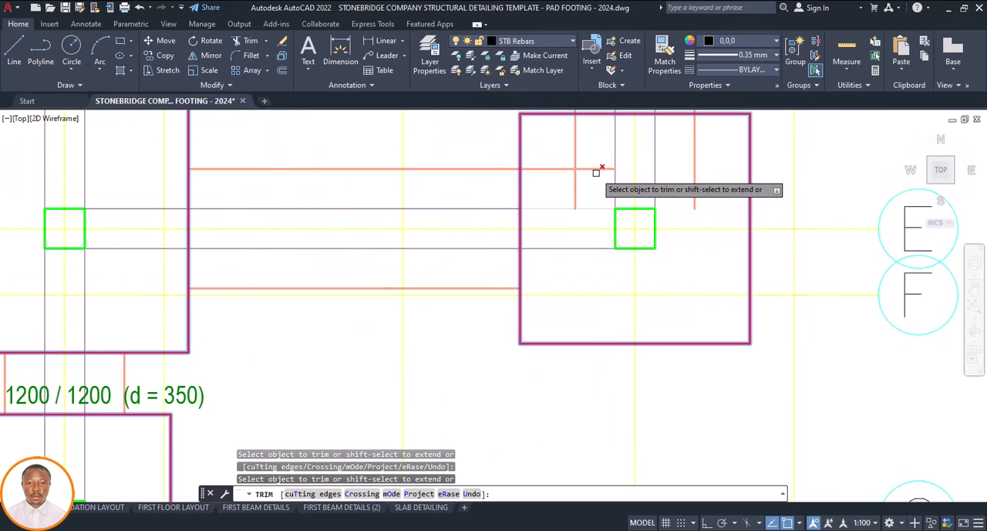
pyautogui.click(591, 166)
pyautogui.click(568, 162)
pyautogui.press('Return')
pyautogui.scroll(-4, 626, 258)
pyautogui.scroll(-2, 626, 258)
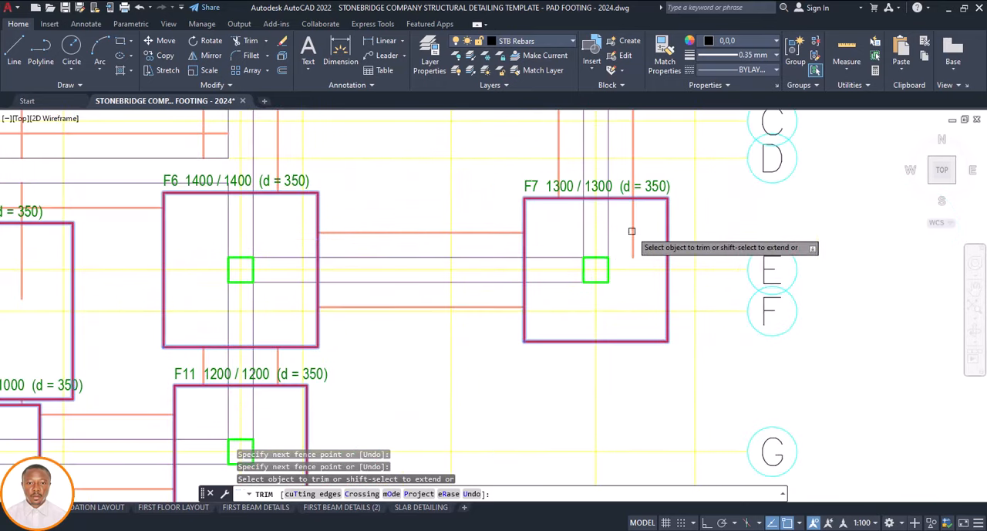
pyautogui.scroll(-4, 626, 257)
pyautogui.click(492, 343)
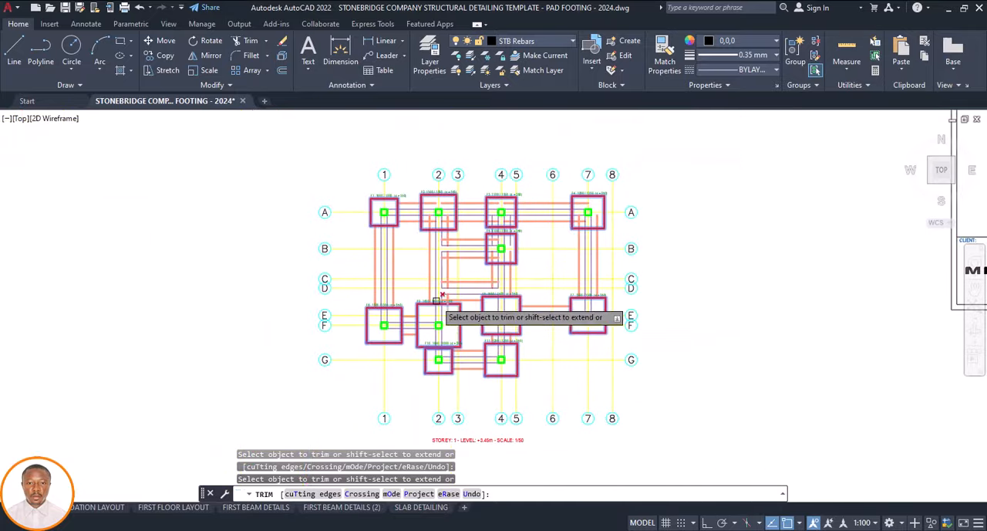
# Trim the strip foundation lines inside footing F2 on both sides of its column
pyautogui.scroll(8, 415, 203)
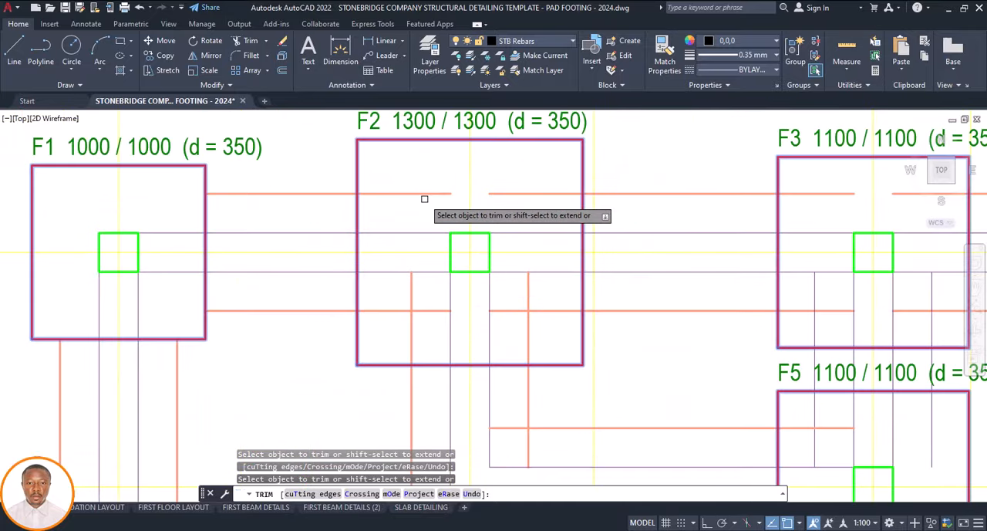
pyautogui.click(420, 300)
pyautogui.click(404, 309)
pyautogui.press('Return')
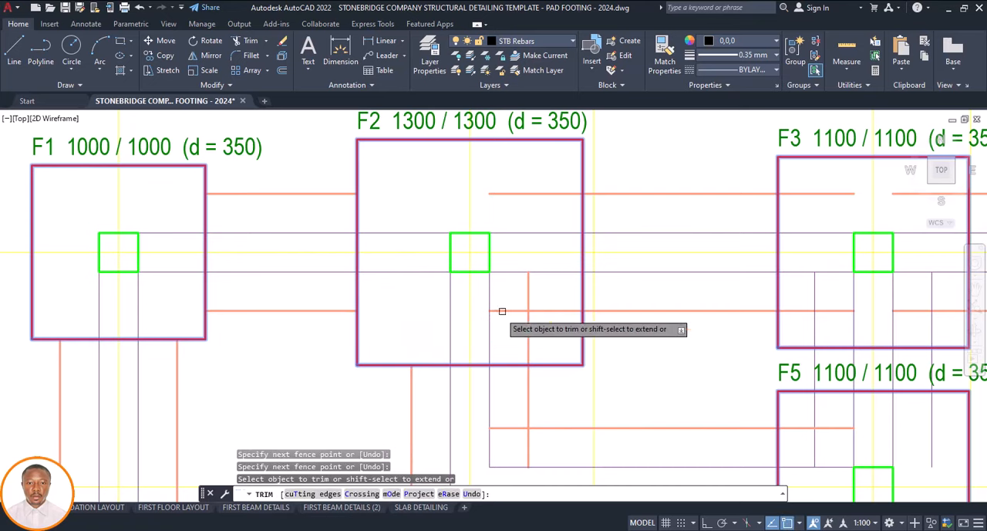
pyautogui.click(546, 295)
pyautogui.press('Return')
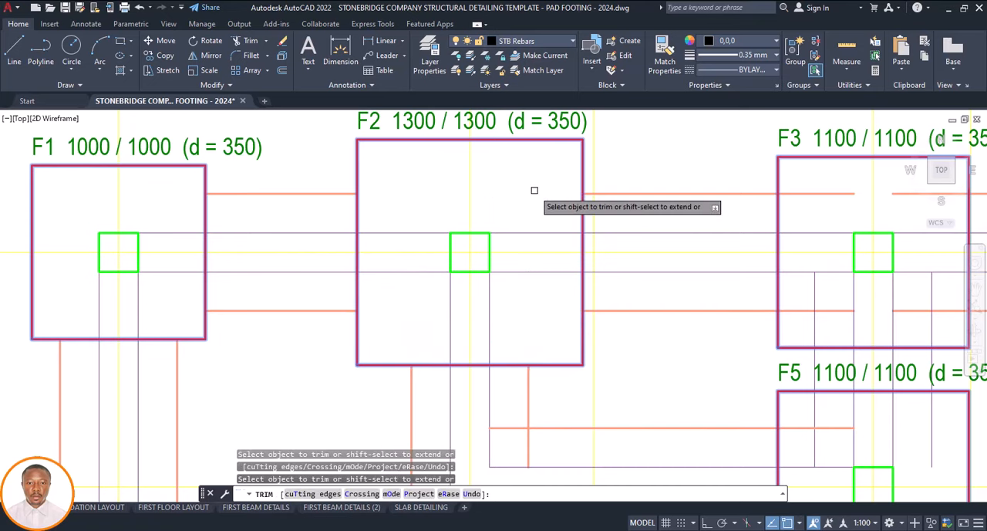
# Trim the horizontal strip foundation lines inside footing F3 on both sides of its column
pyautogui.scroll(-6, 462, 247)
pyautogui.scroll(2, 552, 238)
pyautogui.scroll(2, 553, 238)
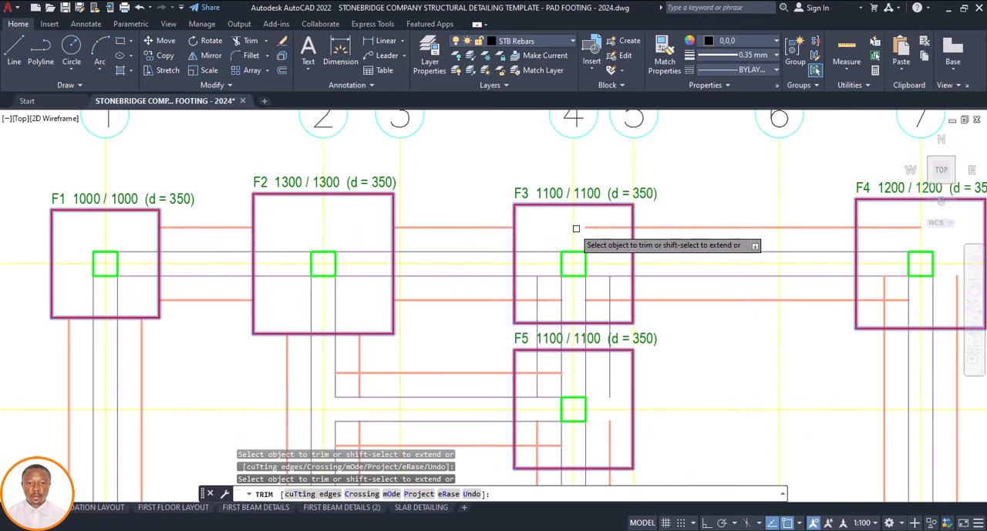
pyautogui.scroll(4, 609, 301)
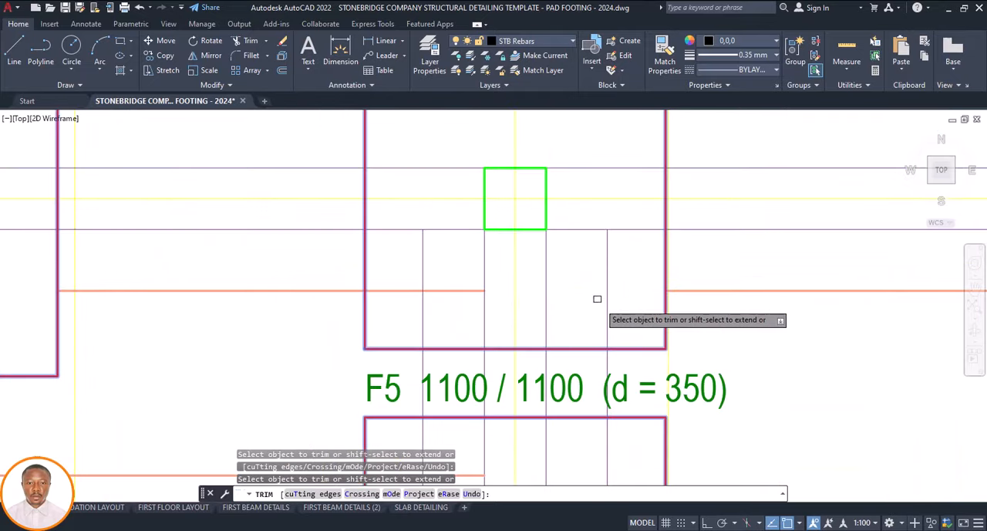
pyautogui.click(432, 285)
pyautogui.scroll(-4, 432, 286)
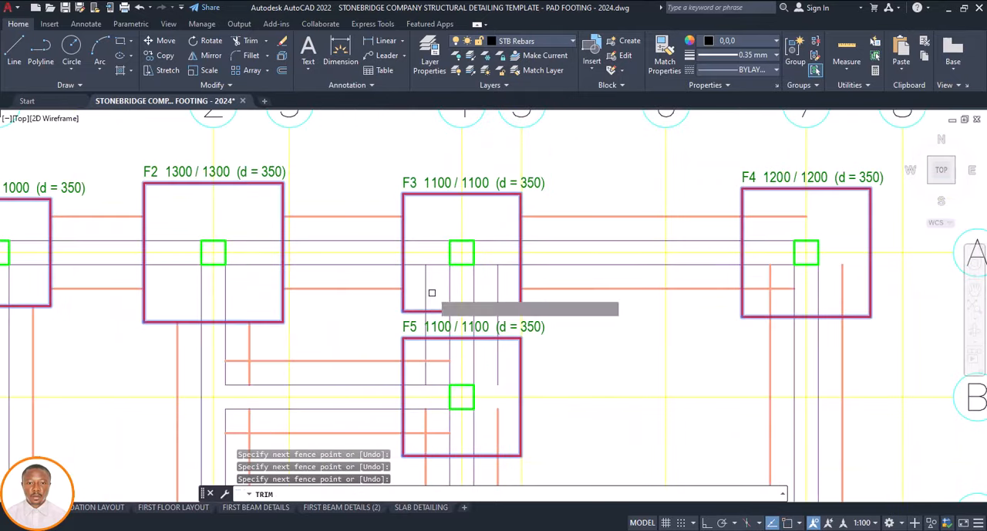
pyautogui.press('Return')
# Trim the horizontal strip foundation lines and the vertical ones below the column inside footing F5 back to its outline
pyautogui.scroll(-4, 432, 293)
pyautogui.scroll(8, 430, 315)
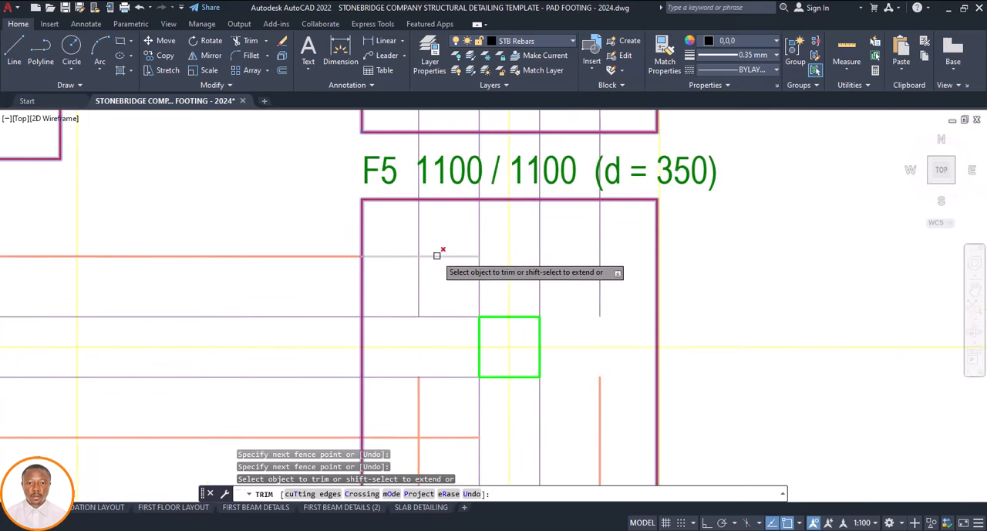
pyautogui.click(437, 256)
pyautogui.scroll(-4, 432, 336)
pyautogui.scroll(4, 439, 301)
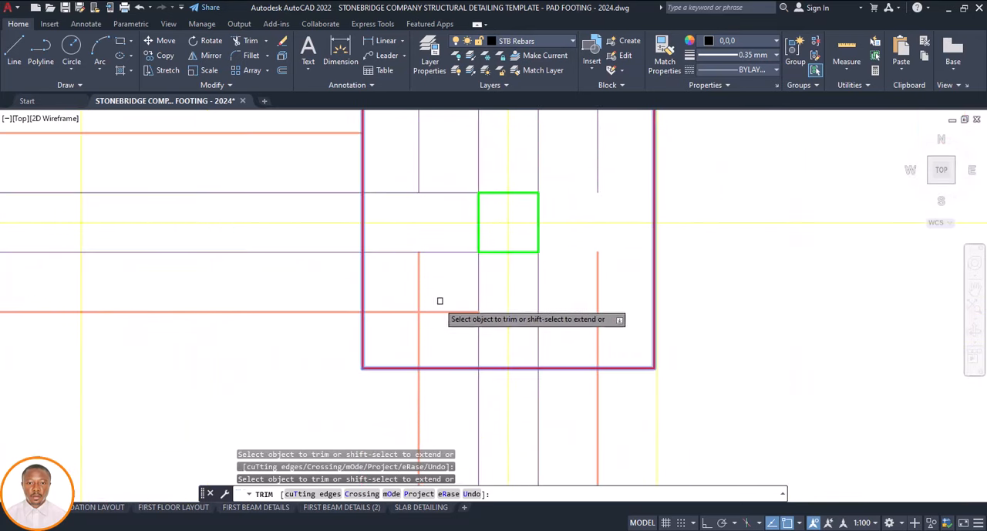
pyautogui.click(442, 296)
pyautogui.click(410, 320)
pyautogui.scroll(-4, 429, 307)
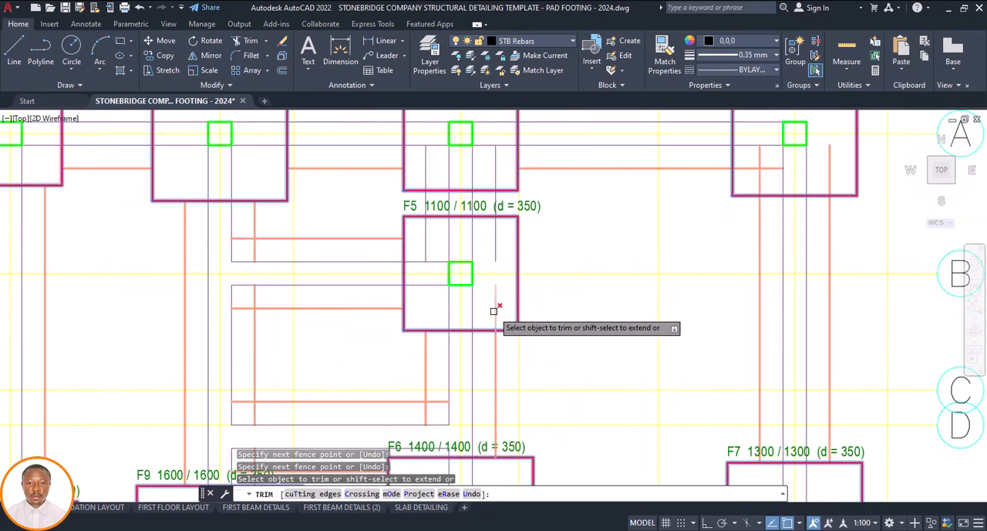
pyautogui.click(494, 311)
# Trim the grid A and grid 7 strip foundation lines inside footing F4 back to its outline
pyautogui.scroll(-4, 495, 324)
pyautogui.scroll(4, 557, 274)
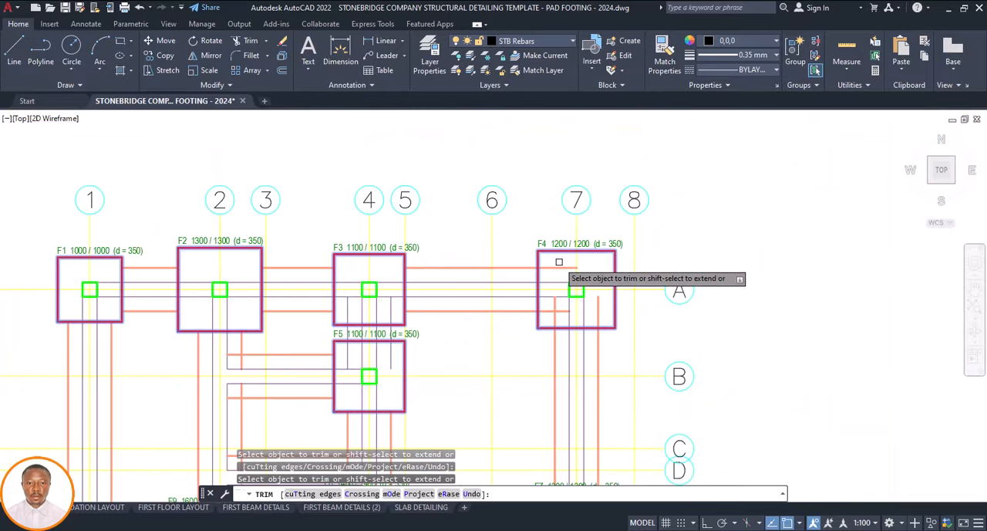
pyautogui.scroll(4, 559, 298)
pyautogui.click(550, 303)
pyautogui.click(536, 322)
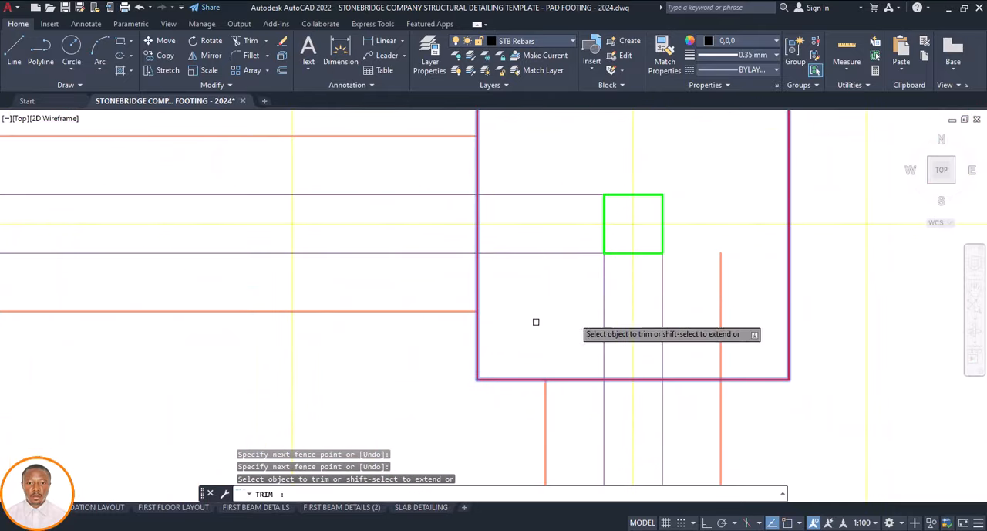
pyautogui.scroll(-5, 577, 239)
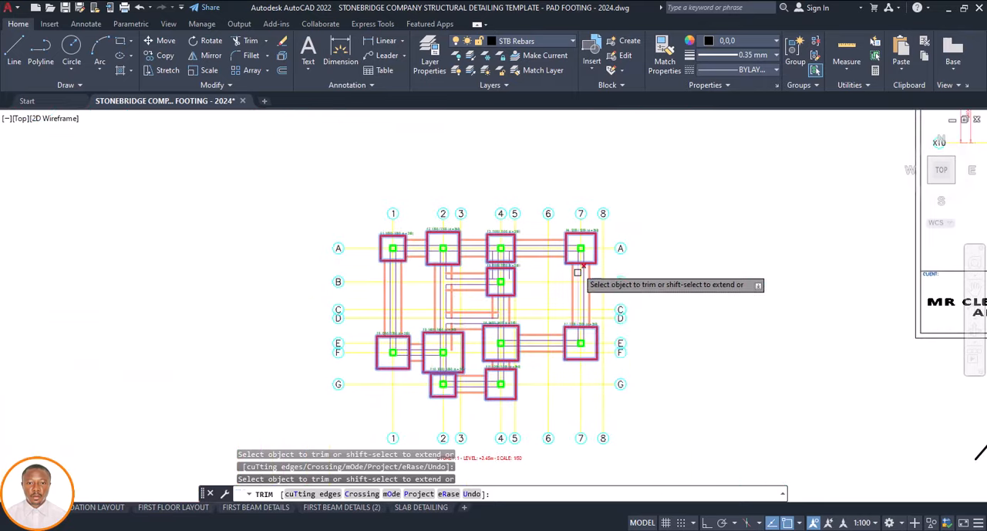
# Match the properties of the strip foundation line between F2 and F3 onto the two thin outer vertical lines between F3 and F5
pyautogui.scroll(2, 555, 278)
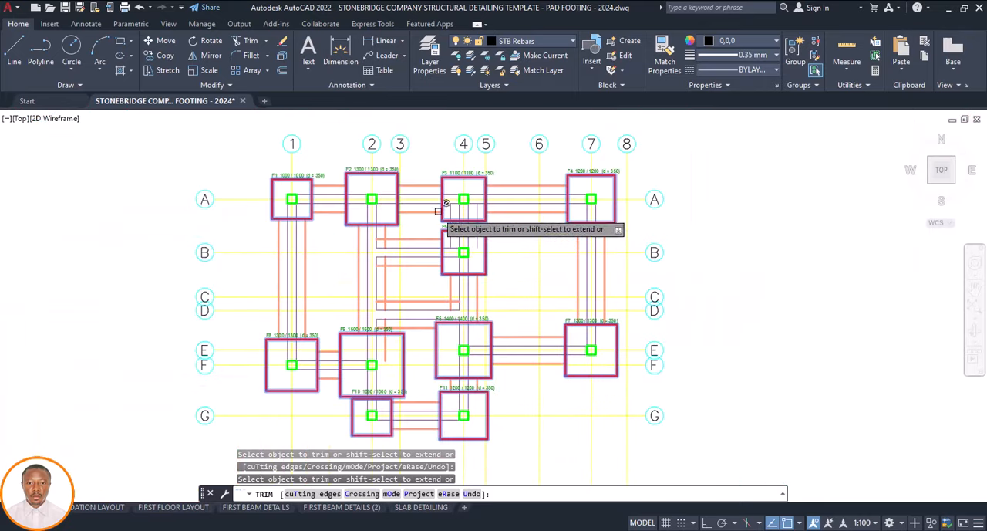
pyautogui.scroll(4, 448, 214)
pyautogui.scroll(2, 448, 214)
pyautogui.press('Escape')
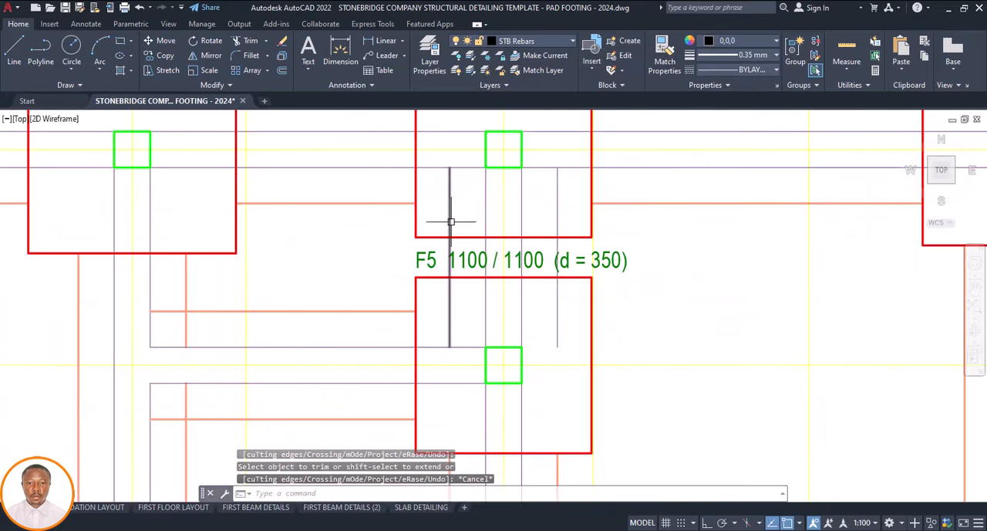
pyautogui.click(370, 204)
pyautogui.click(658, 66)
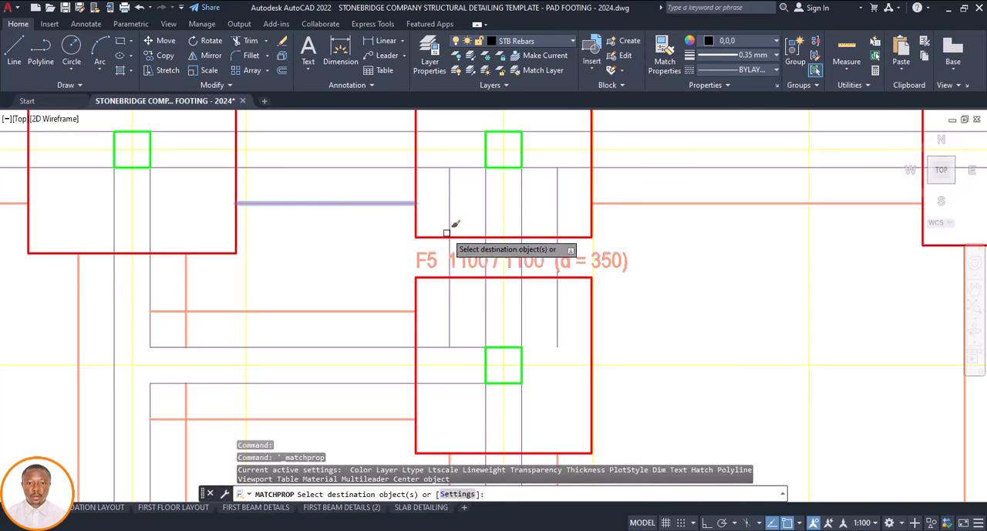
pyautogui.click(559, 217)
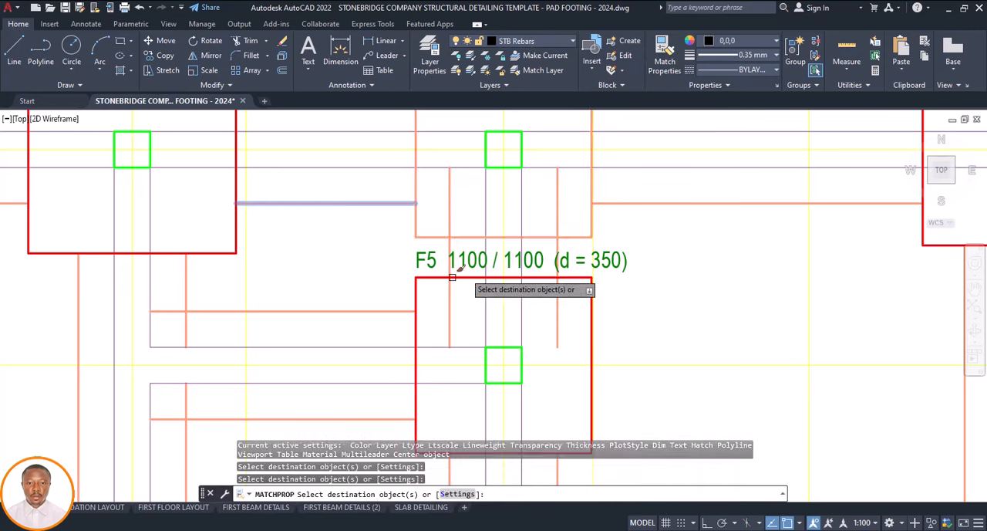
pyautogui.press('Escape')
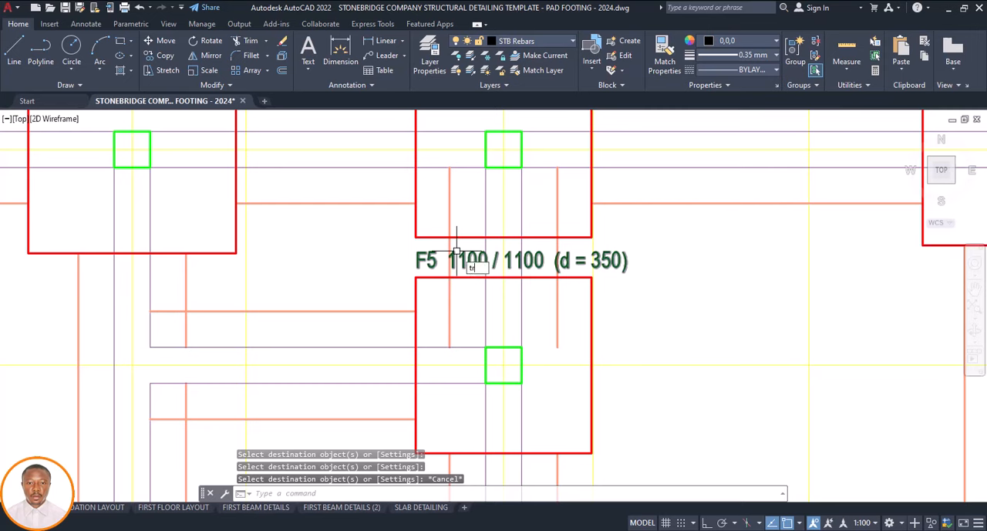
# Trim the two vertical strip foundation lines linking F3 and F5 where they run inside both footings
pyautogui.write('tr')
pyautogui.press('Return')
pyautogui.click(449, 220)
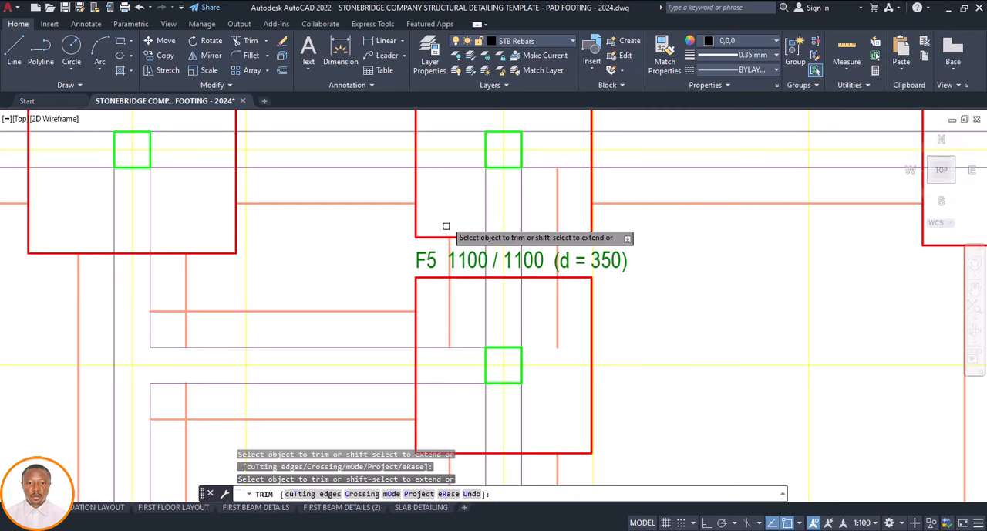
pyautogui.click(450, 305)
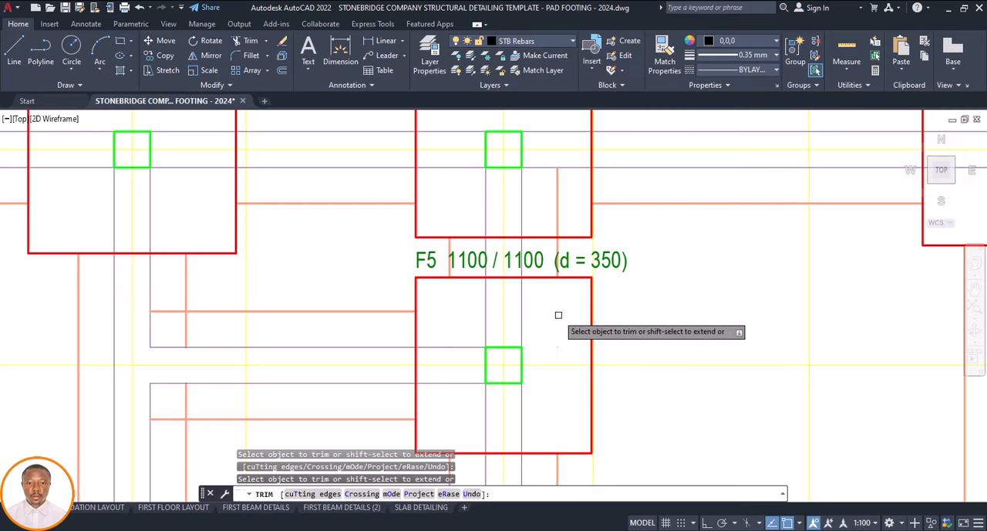
pyautogui.click(558, 214)
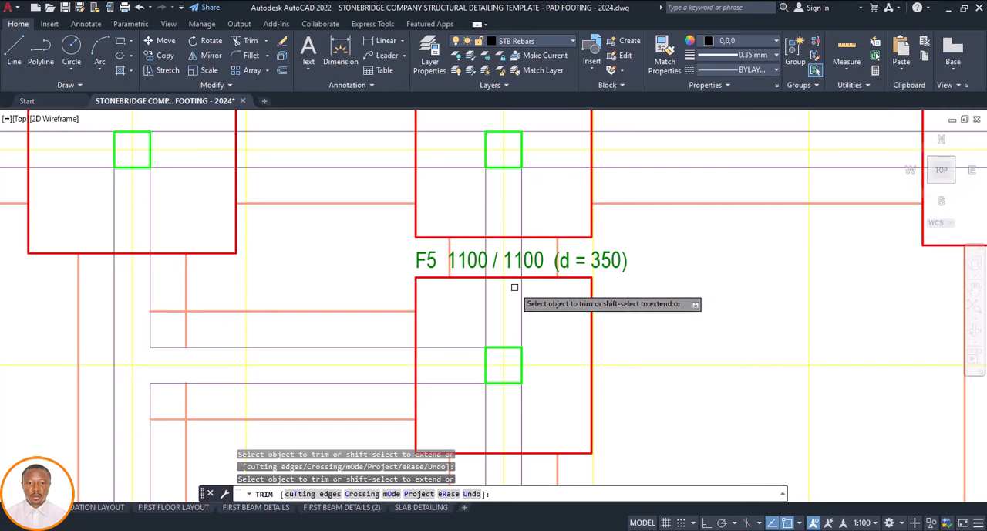
pyautogui.press('Escape')
# Trim the overlapping strip foundation line ends at the two corners near grids C and D, between grids 2 and 4
pyautogui.scroll(-8, 508, 309)
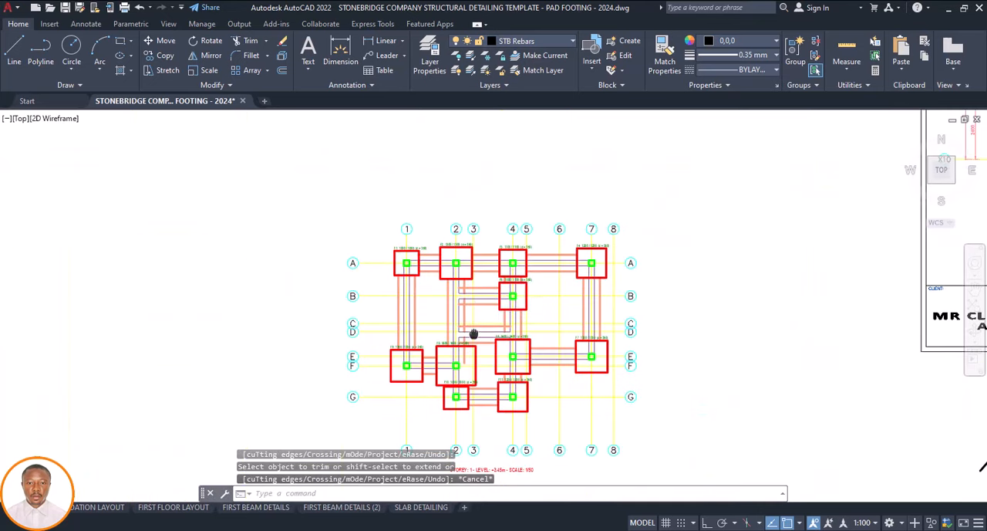
pyautogui.scroll(1, 473, 333)
pyautogui.scroll(3, 474, 333)
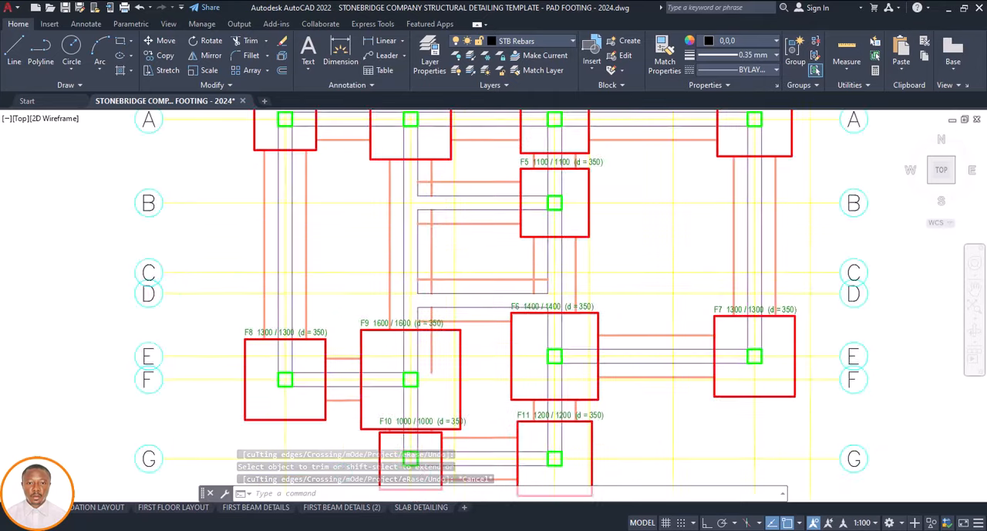
pyautogui.scroll(2, 432, 284)
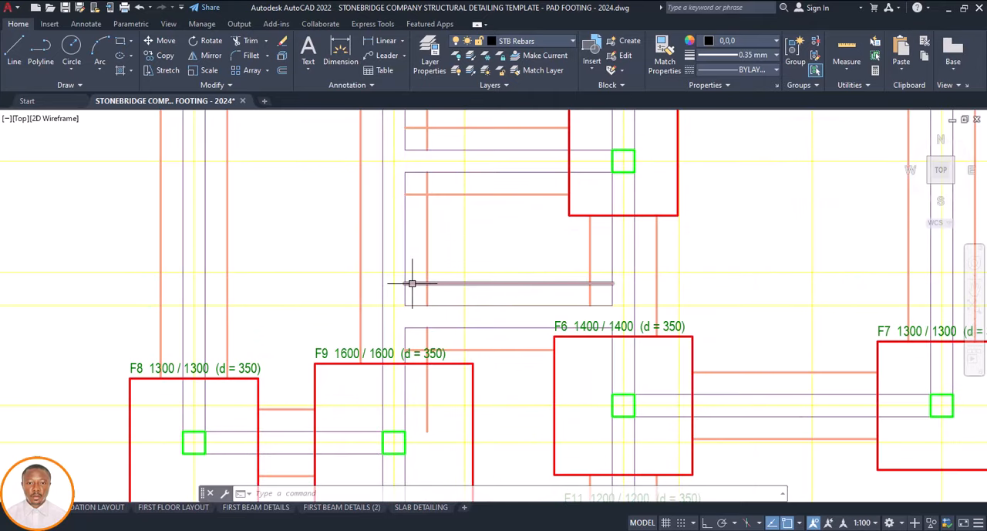
pyautogui.press('Return')
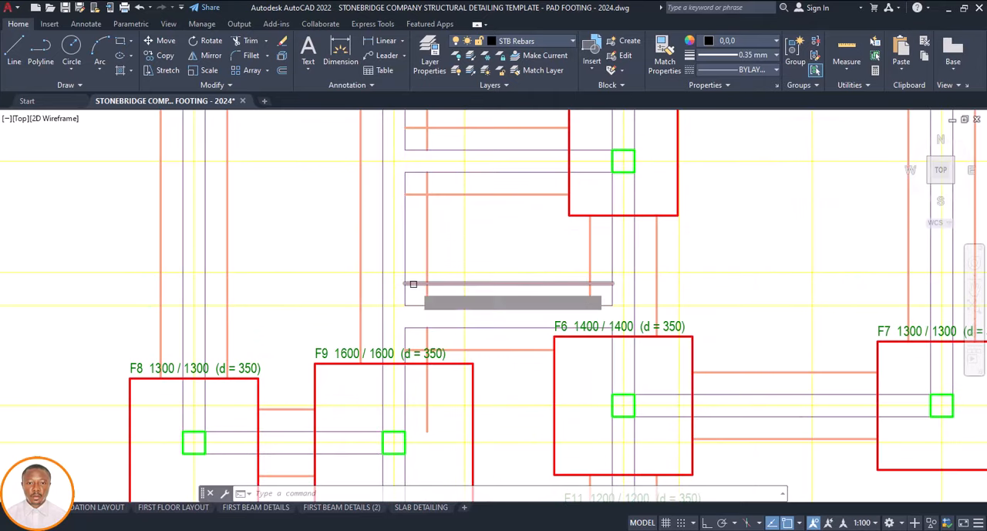
pyautogui.scroll(2, 415, 286)
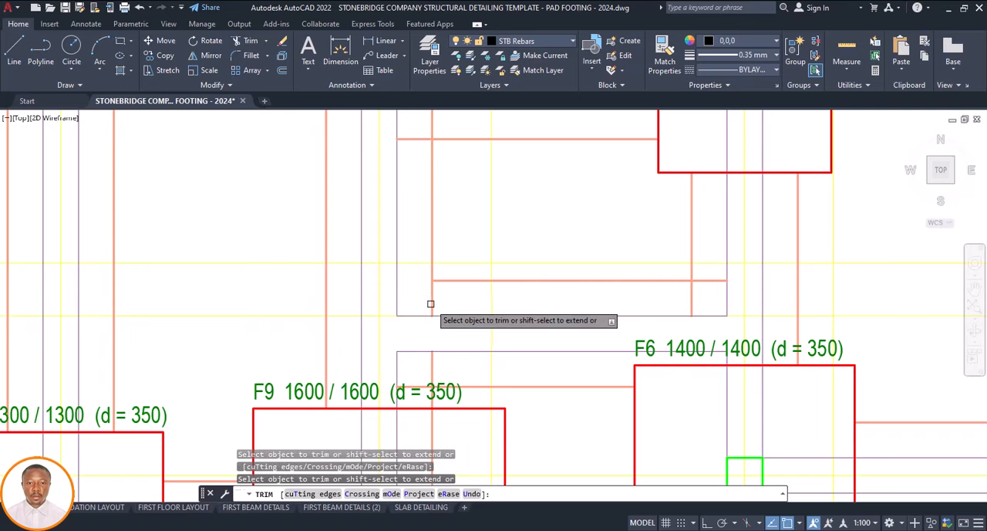
pyautogui.scroll(-4, 439, 317)
pyautogui.scroll(4, 533, 311)
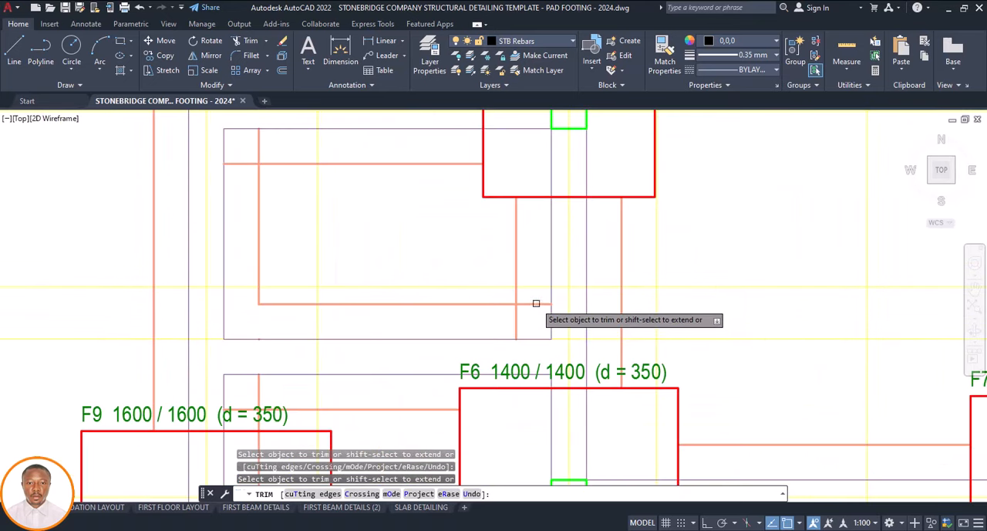
pyautogui.scroll(-4, 518, 322)
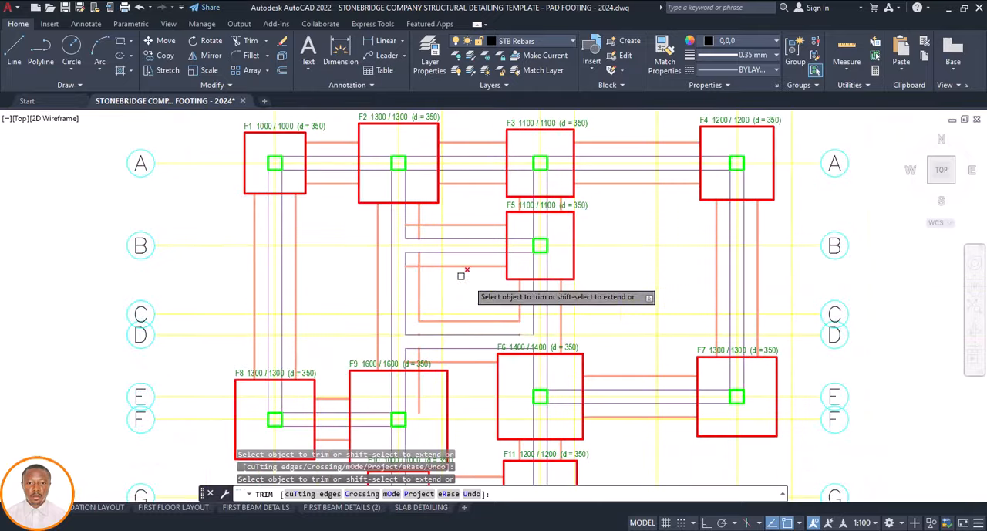
# Trim the overlapping strip foundation line ends at the corners above and below grid B, beside grid 2
pyautogui.scroll(4, 415, 258)
pyautogui.click(402, 270)
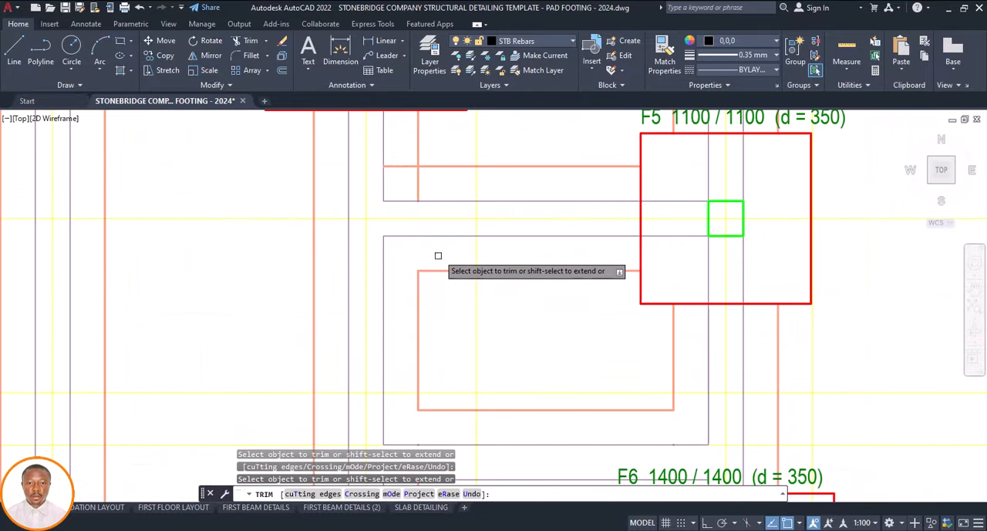
pyautogui.click(418, 182)
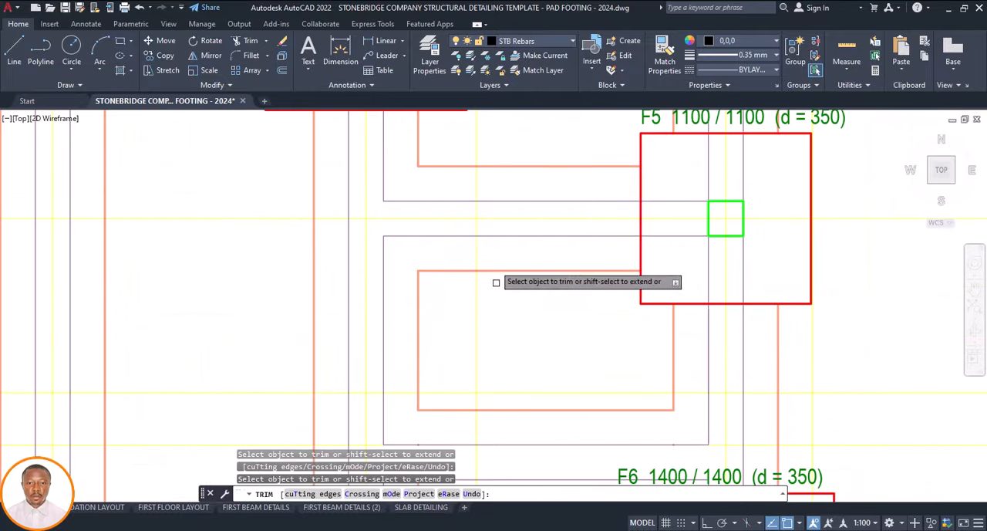
# Trim the vertical strip foundation line at footing F9's upper edge and clean up its corner with the horizontal line from F6
pyautogui.scroll(-5, 501, 276)
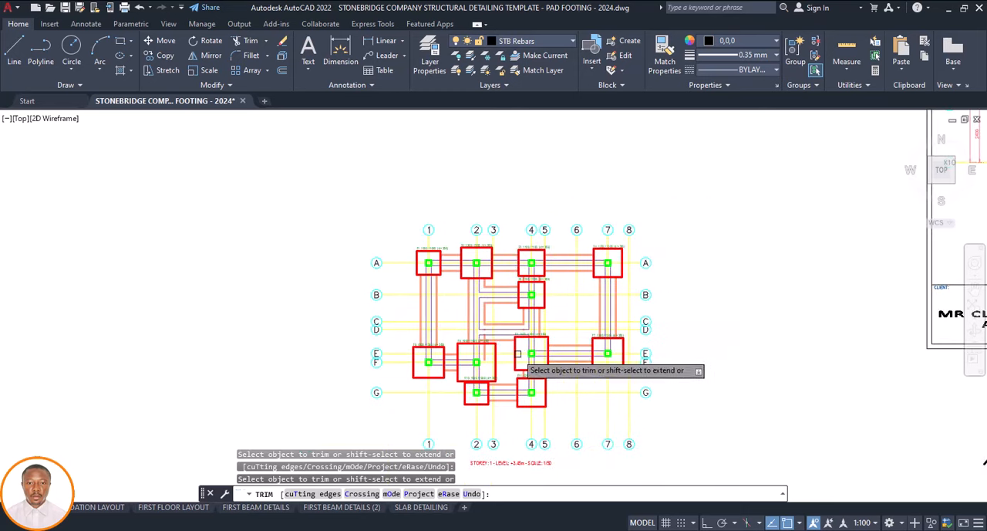
pyautogui.scroll(8, 482, 349)
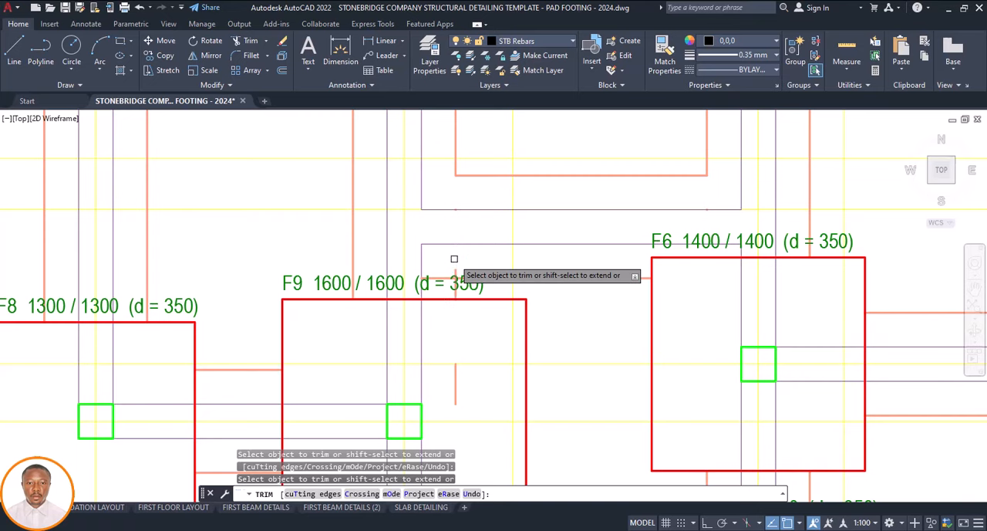
pyautogui.scroll(4, 434, 273)
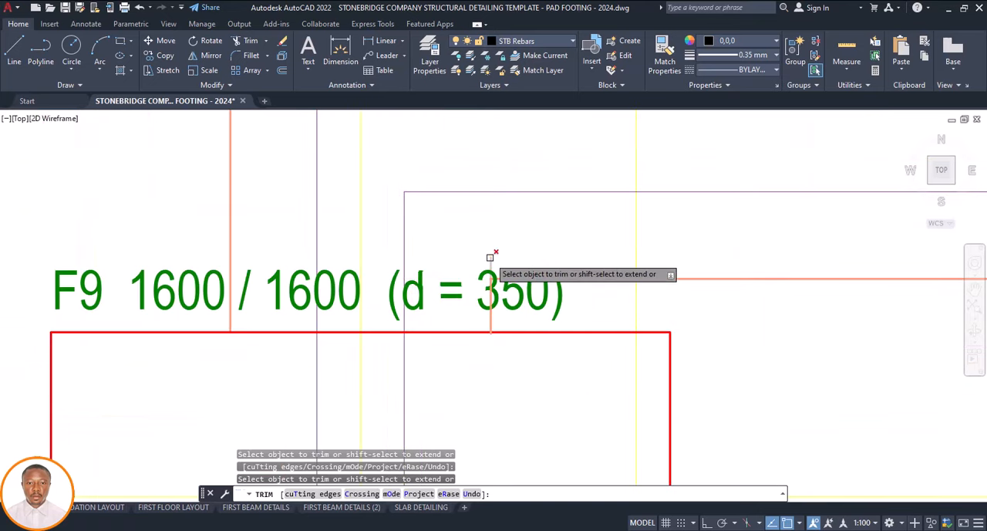
pyautogui.scroll(-10, 490, 257)
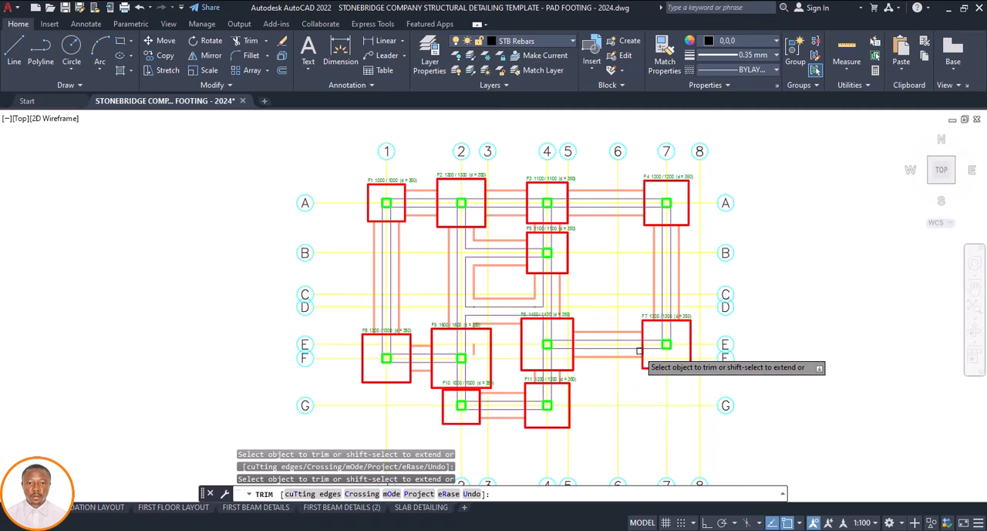
pyautogui.scroll(2, 641, 355)
pyautogui.scroll(-4, 596, 355)
pyautogui.moveTo(596, 355); pyautogui.dragTo(521, 334, button='middle')
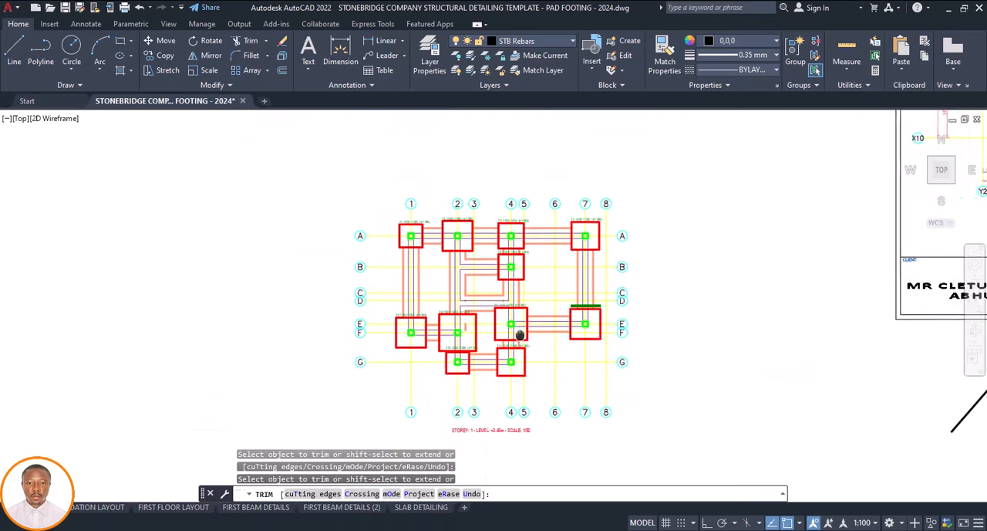
pyautogui.scroll(-4, 520, 334)
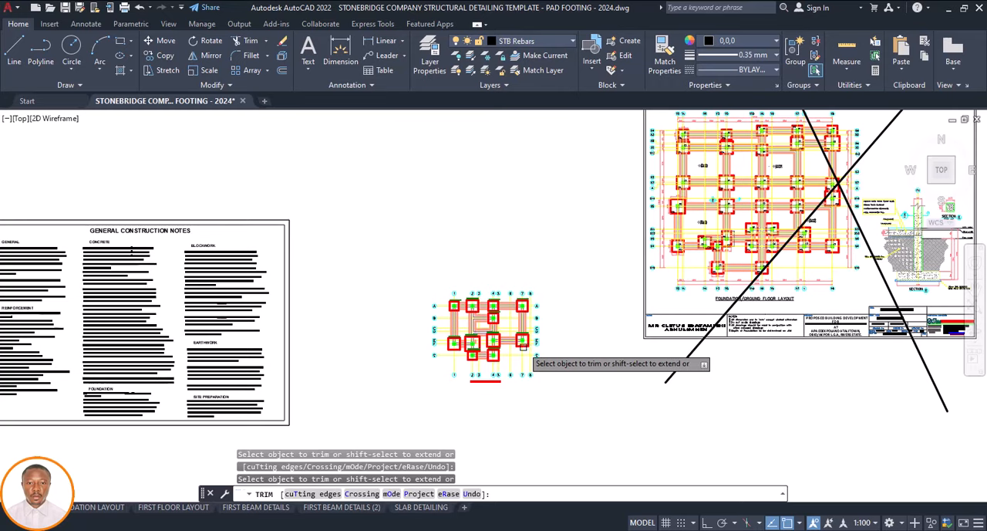
pyautogui.scroll(5, 524, 346)
pyautogui.press('Escape')
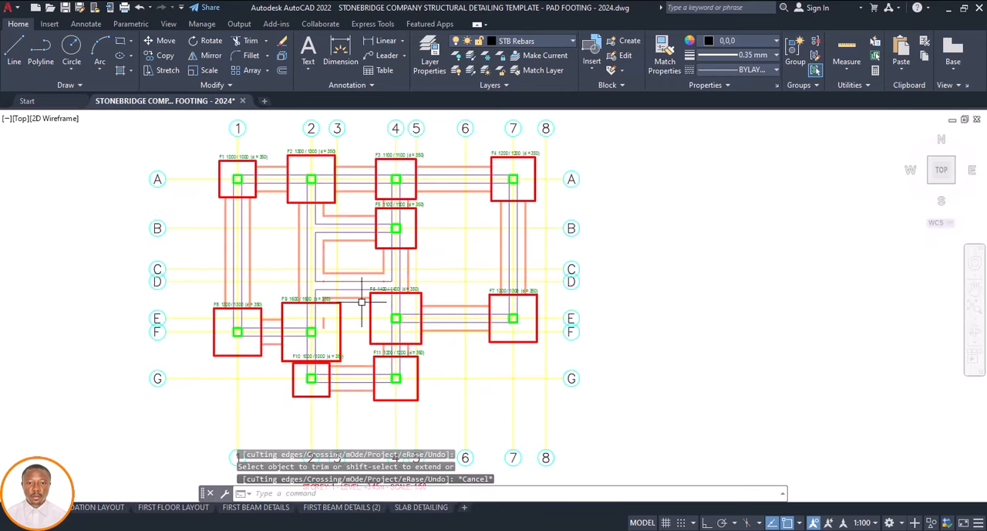
# Delete the leftover vertical strip foundation line segment inside footing F9, beside its column
pyautogui.scroll(5, 361, 302)
pyautogui.scroll(4, 320, 308)
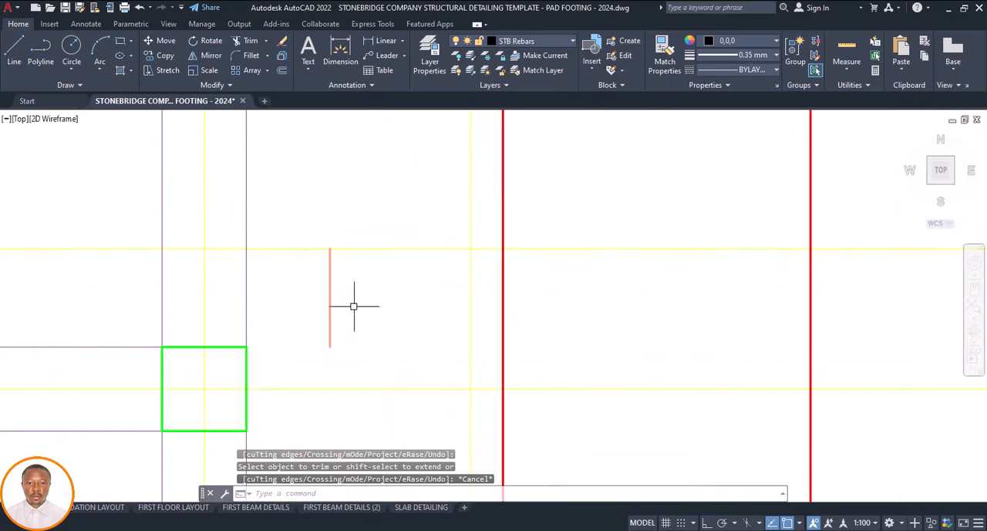
pyautogui.click(330, 303)
pyautogui.press('Delete')
pyautogui.scroll(-10, 393, 324)
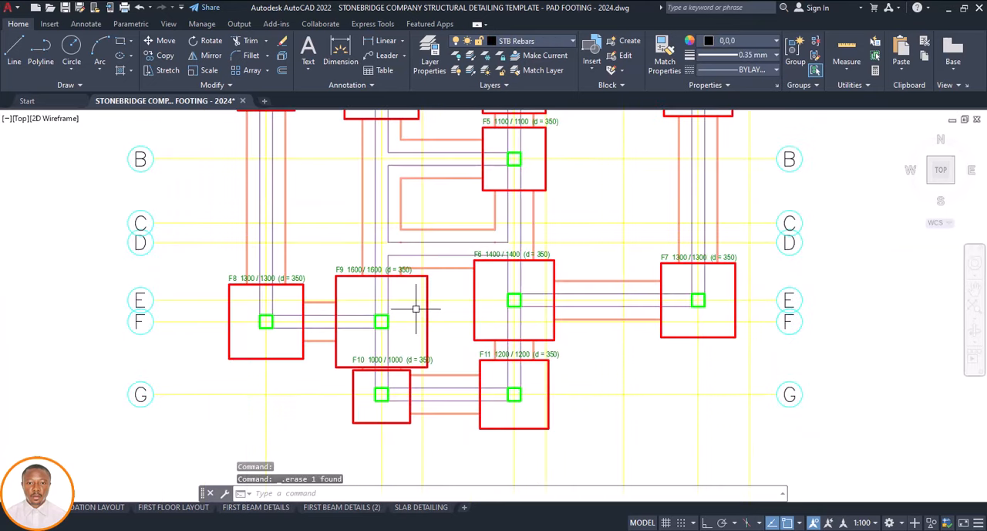
# Move the whole foundation plan with its grids and title close beside the crossed-out template foundation sheet
pyautogui.scroll(-4, 456, 336)
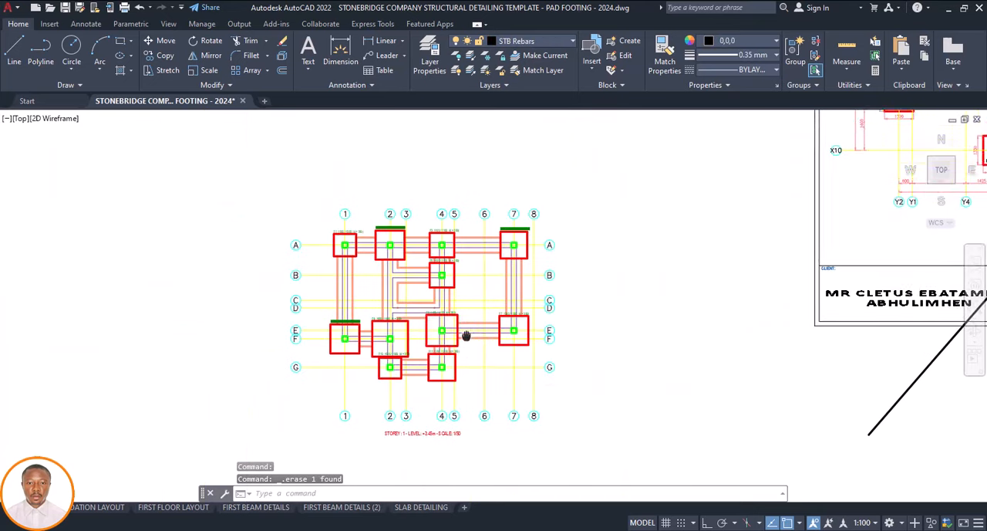
pyautogui.scroll(3, 576, 262)
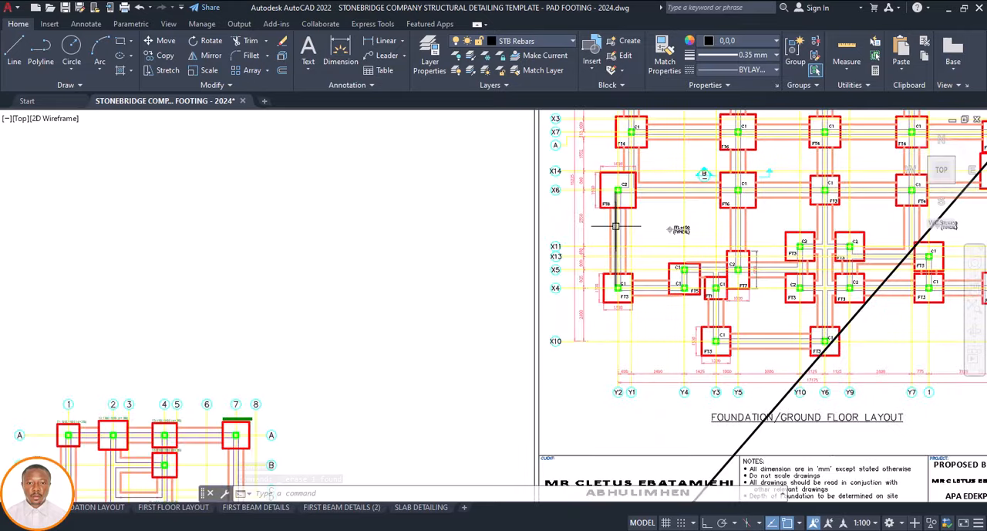
pyautogui.scroll(-5, 576, 262)
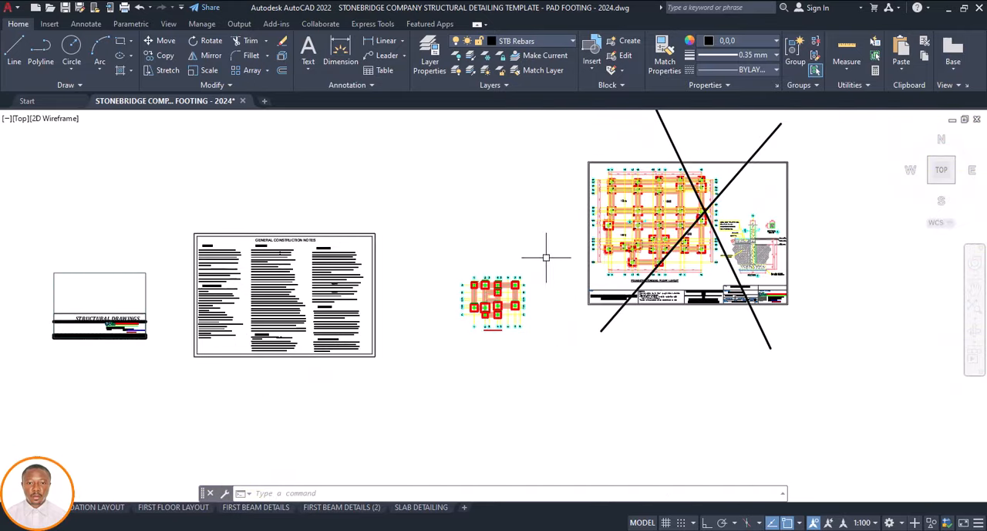
pyautogui.click(546, 257)
pyautogui.click(417, 355)
pyautogui.click(419, 352)
pyautogui.click(470, 337)
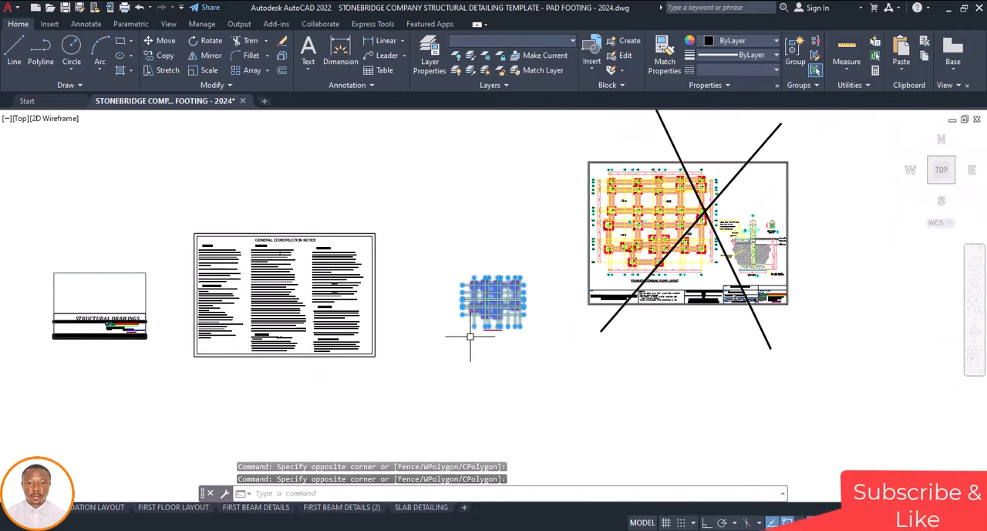
pyautogui.write('M')
pyautogui.press('Return')
pyautogui.click(472, 337)
pyautogui.scroll(4, 551, 252)
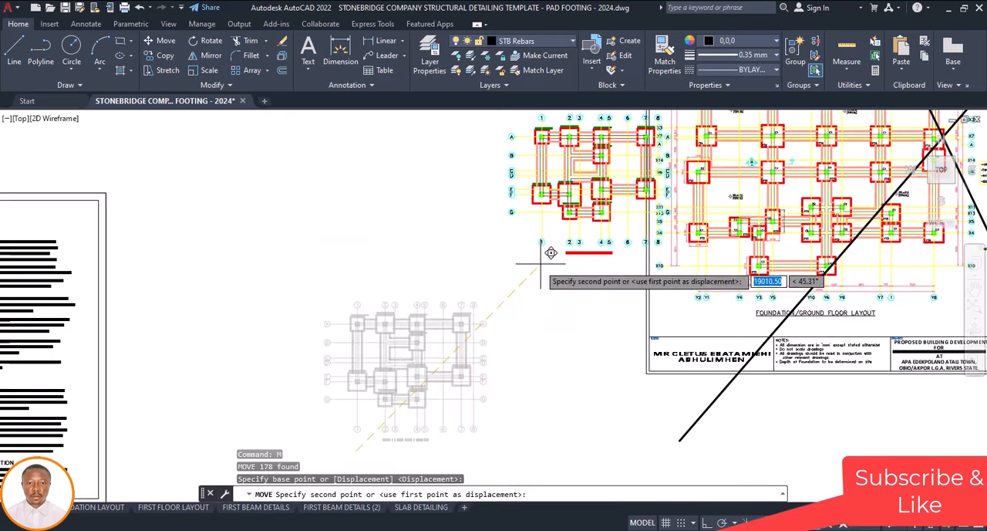
pyautogui.click(514, 274)
# Compare the foundation plan with the footing labels and dimensions on the template foundation/ground floor layout
pyautogui.scroll(-3, 511, 300)
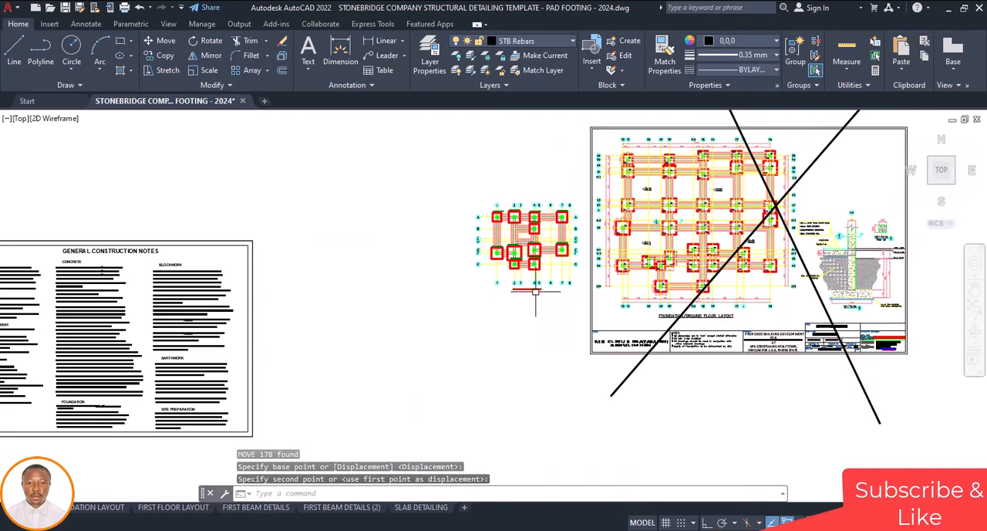
pyautogui.scroll(3, 606, 242)
pyautogui.scroll(3, 648, 191)
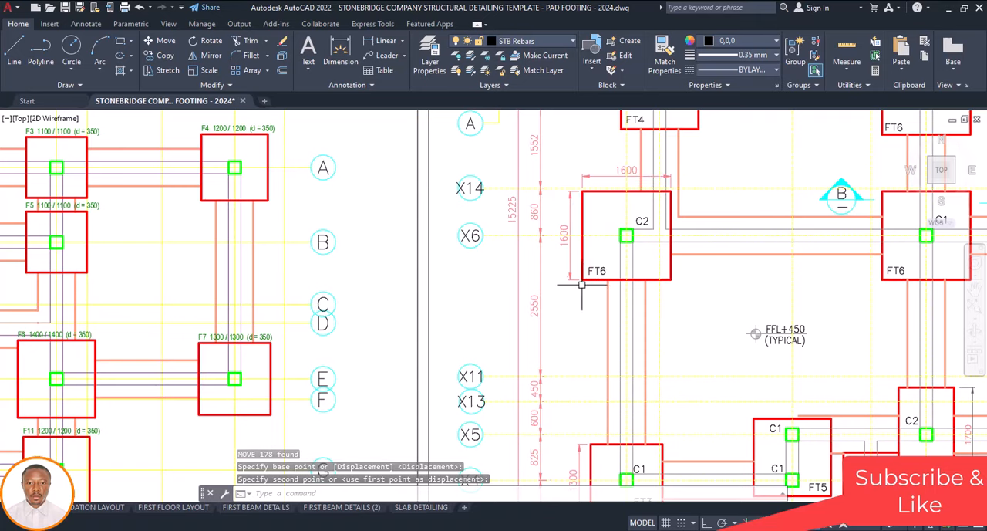
pyautogui.scroll(-3, 584, 286)
pyautogui.click(614, 296)
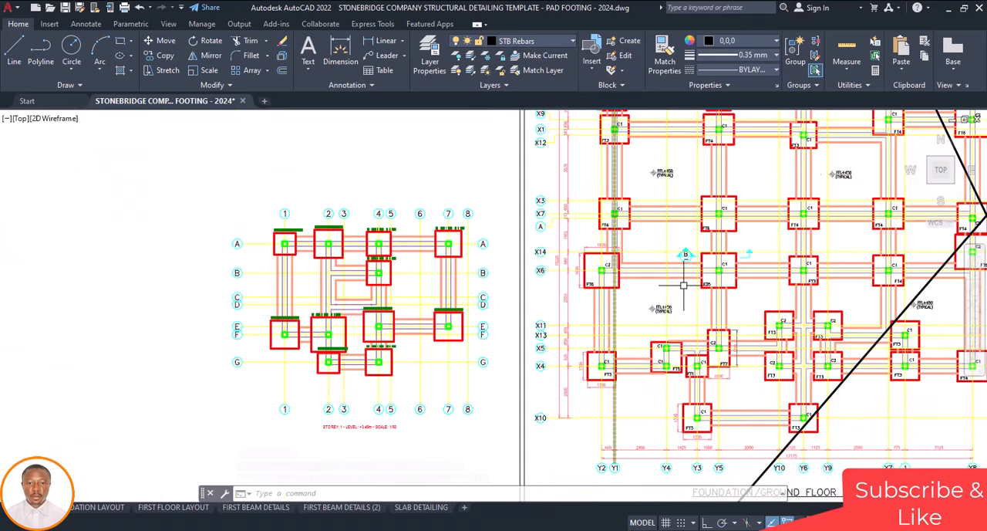
pyautogui.scroll(2, 600, 230)
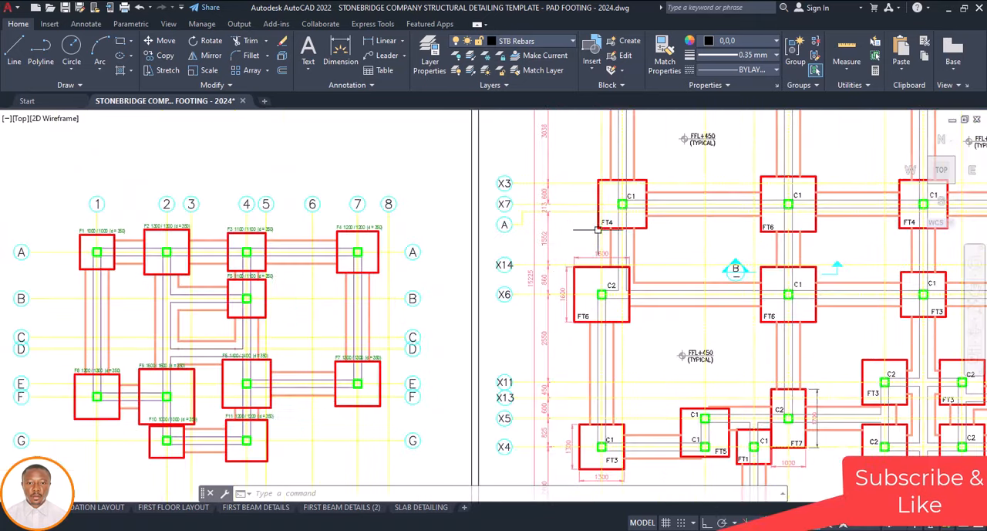
pyautogui.scroll(-3, 510, 304)
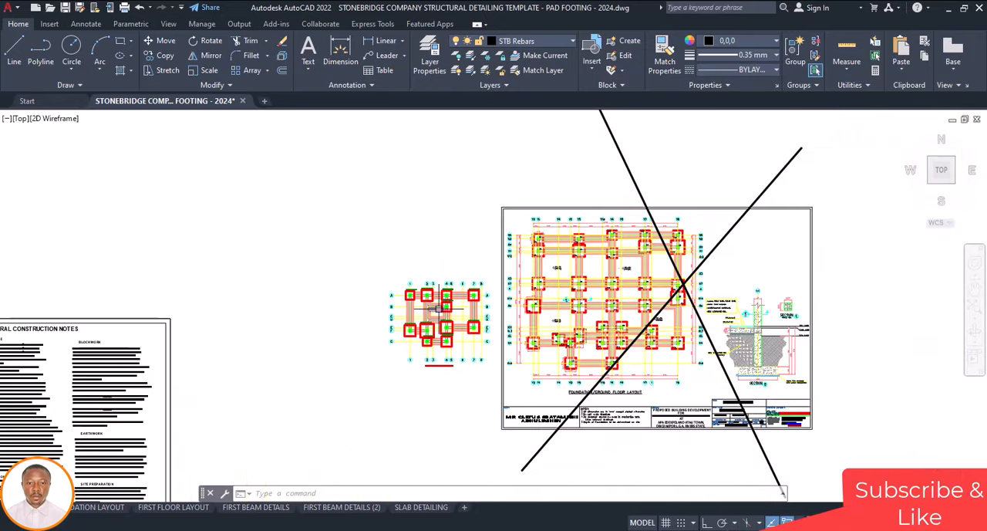
# Undo the move of the foundation plan
pyautogui.scroll(2, 442, 303)
pyautogui.scroll(-3, 506, 248)
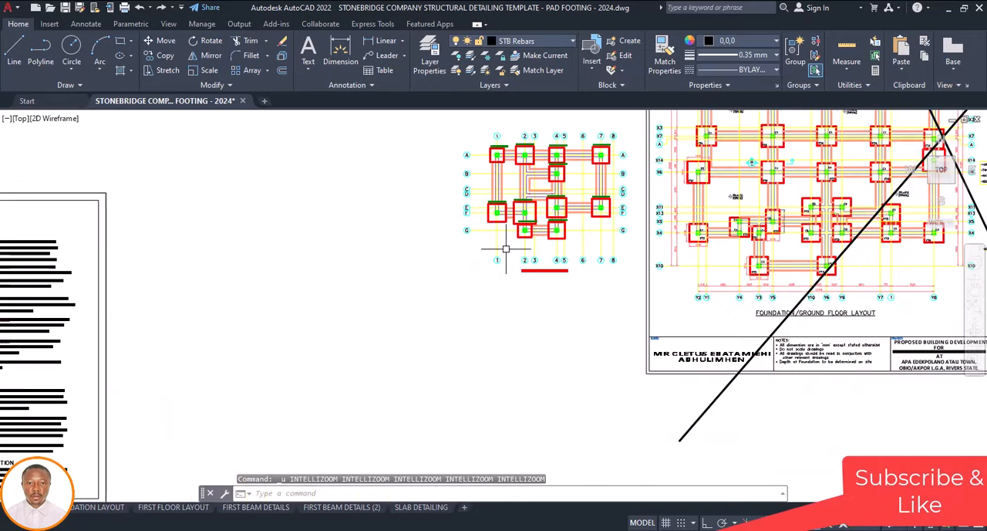
pyautogui.scroll(4, 482, 293)
pyautogui.scroll(4, 482, 293)
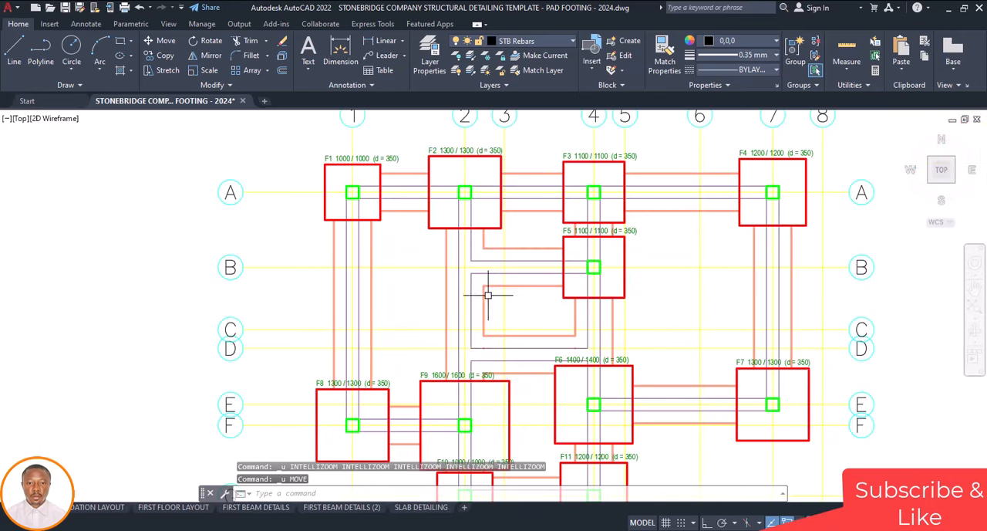
# Review the trimmed strip foundations and footing outlines across the foundation plan from grid A to grid G
pyautogui.moveTo(520, 282); pyautogui.dragTo(476, 303, button='middle')
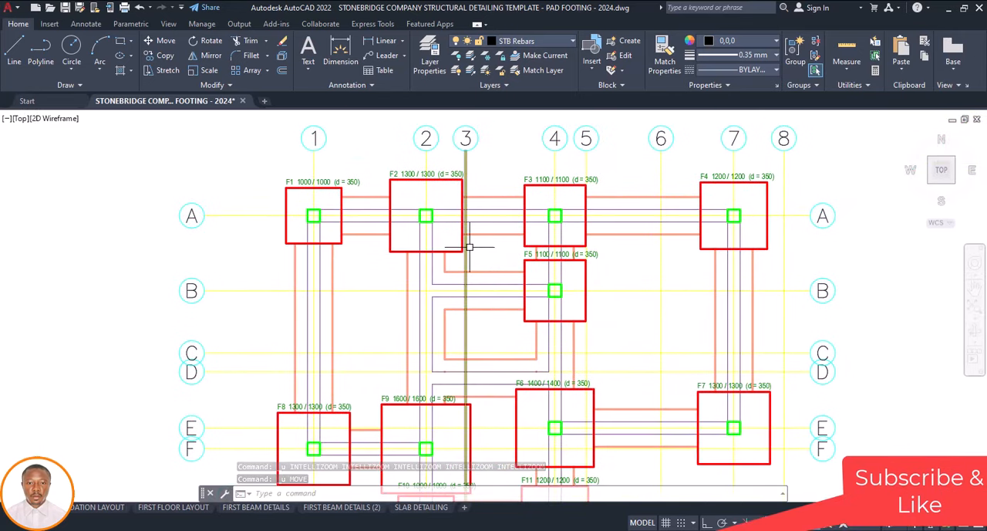
pyautogui.scroll(-4, 471, 293)
pyautogui.scroll(2, 476, 329)
pyautogui.scroll(2, 476, 329)
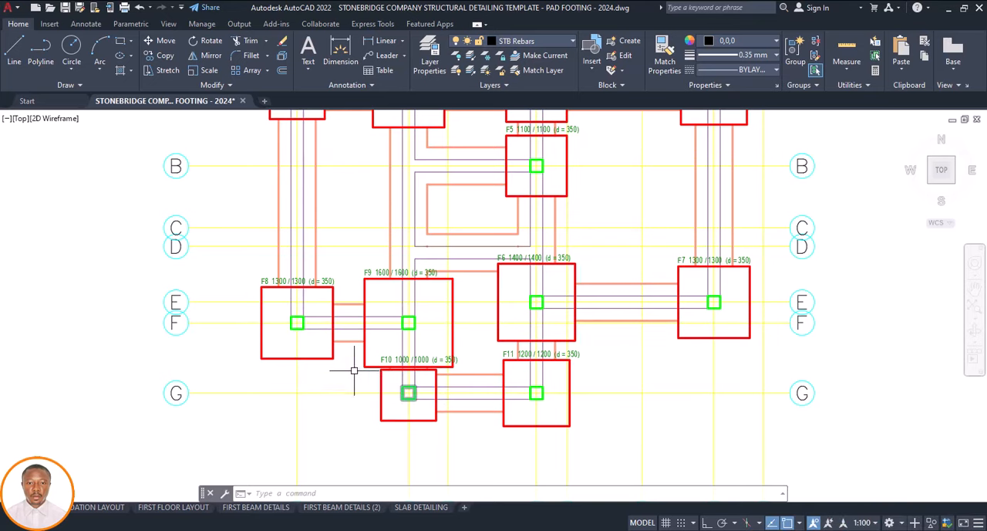
pyautogui.scroll(-4, 452, 324)
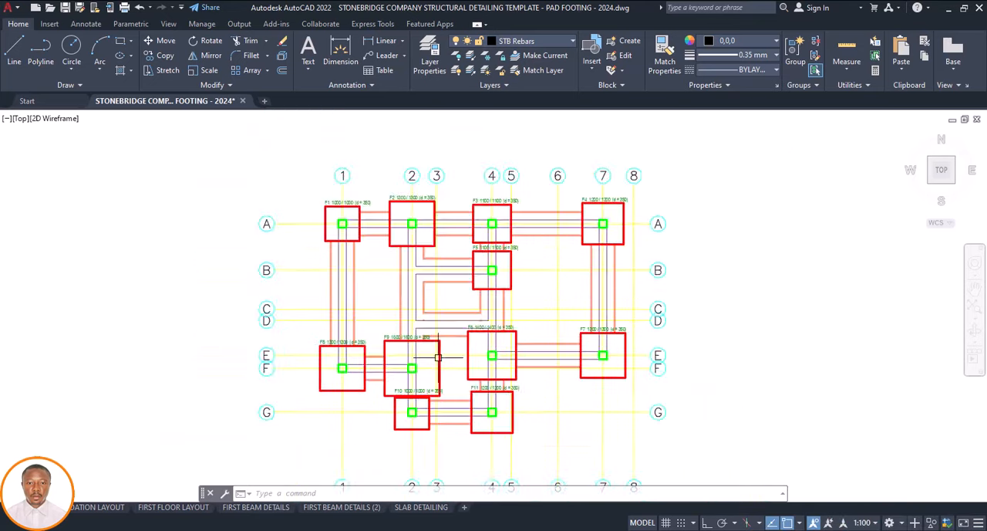
pyautogui.scroll(2, 441, 329)
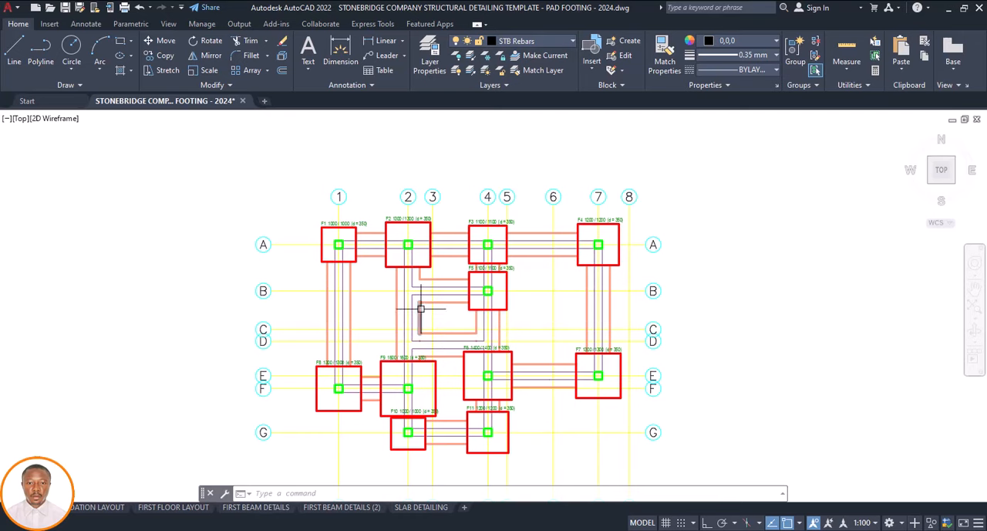
pyautogui.scroll(-3, 421, 309)
pyautogui.scroll(4, 384, 265)
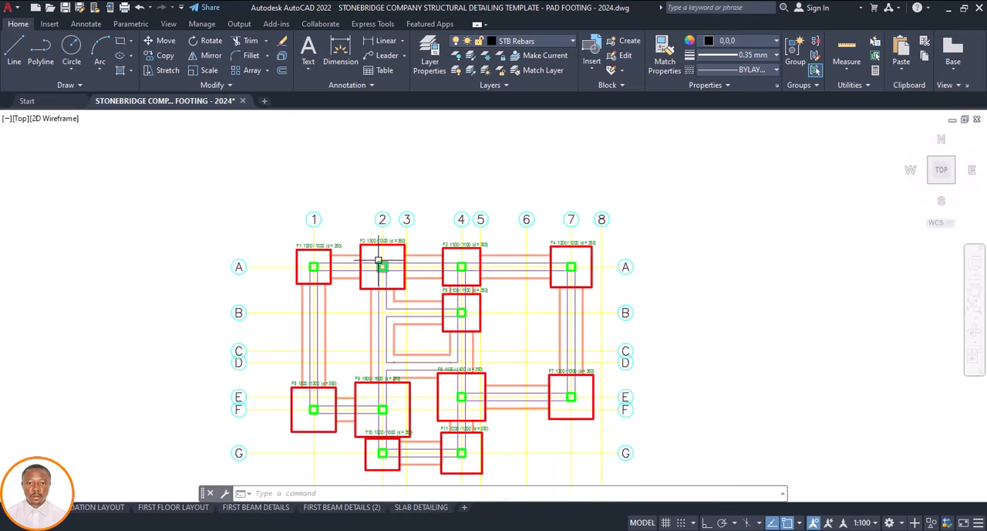
pyautogui.scroll(4, 310, 254)
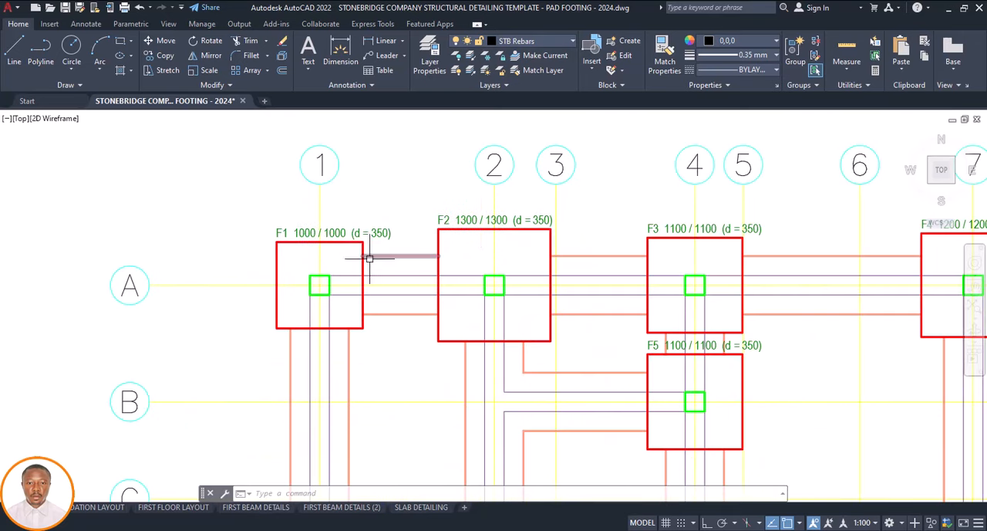
pyautogui.scroll(-3, 370, 258)
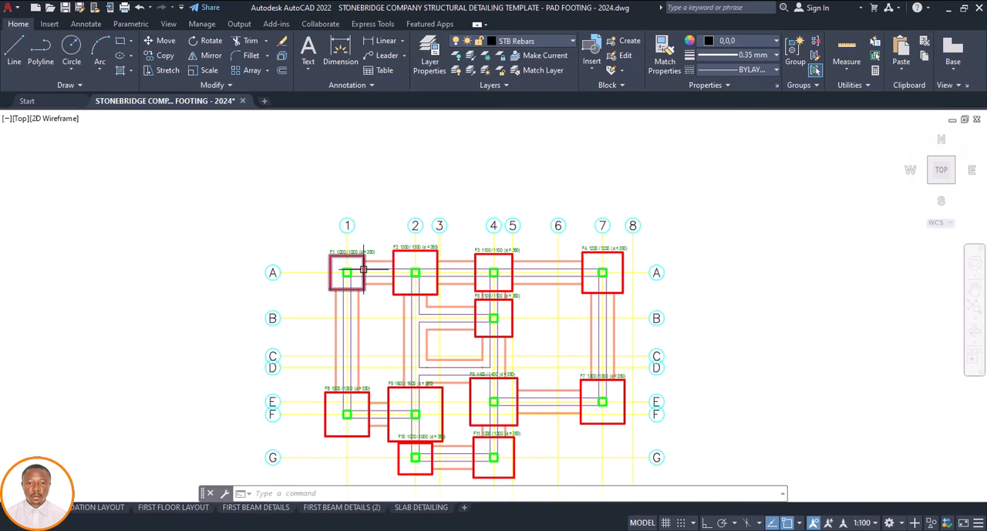
# Examine the size and depth labels of footings F1 to F4 along grid A
pyautogui.scroll(4, 363, 269)
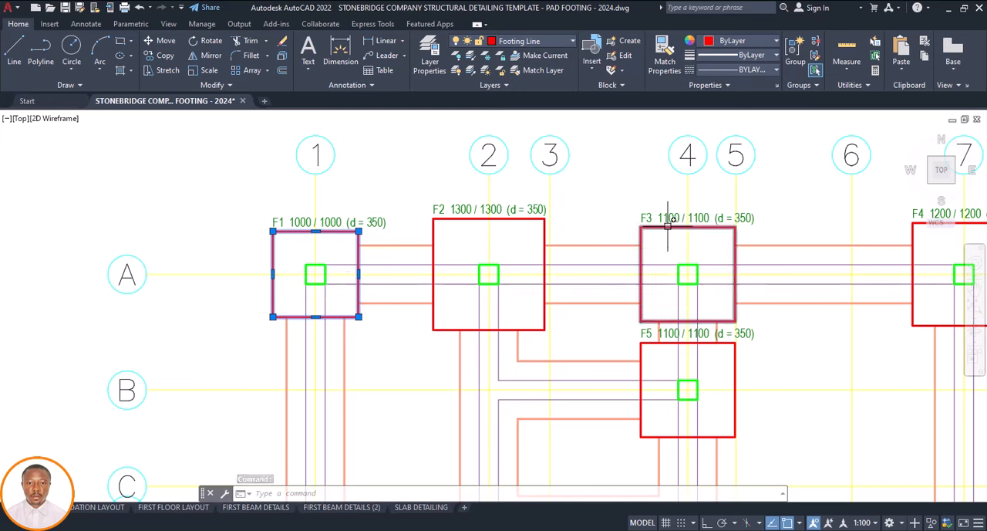
pyautogui.scroll(-4, 487, 293)
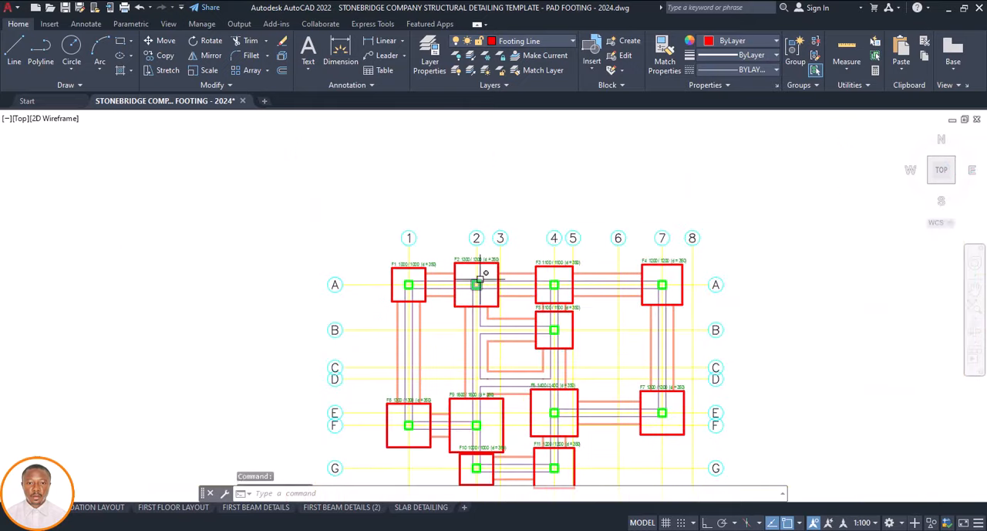
pyautogui.press('Escape')
pyautogui.scroll(4, 474, 283)
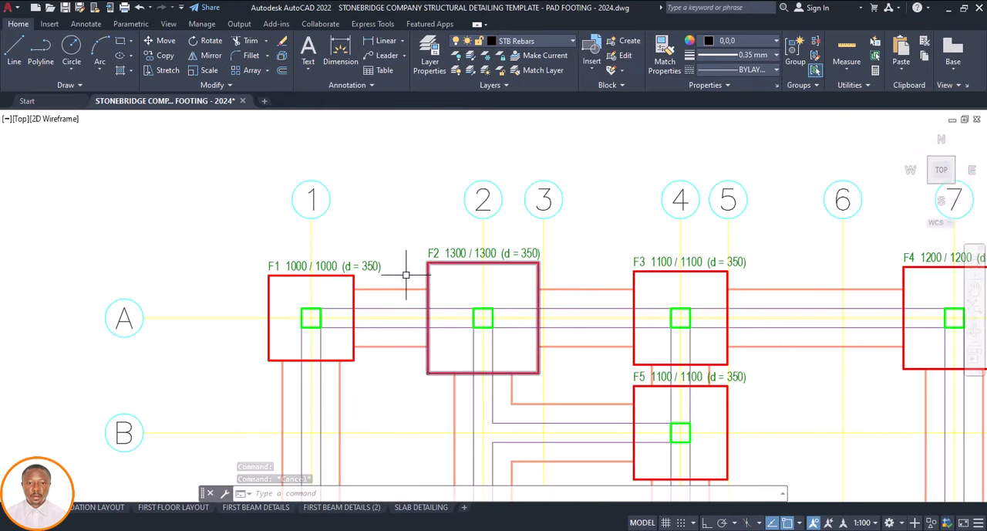
pyautogui.scroll(-2, 434, 280)
pyautogui.scroll(4, 368, 283)
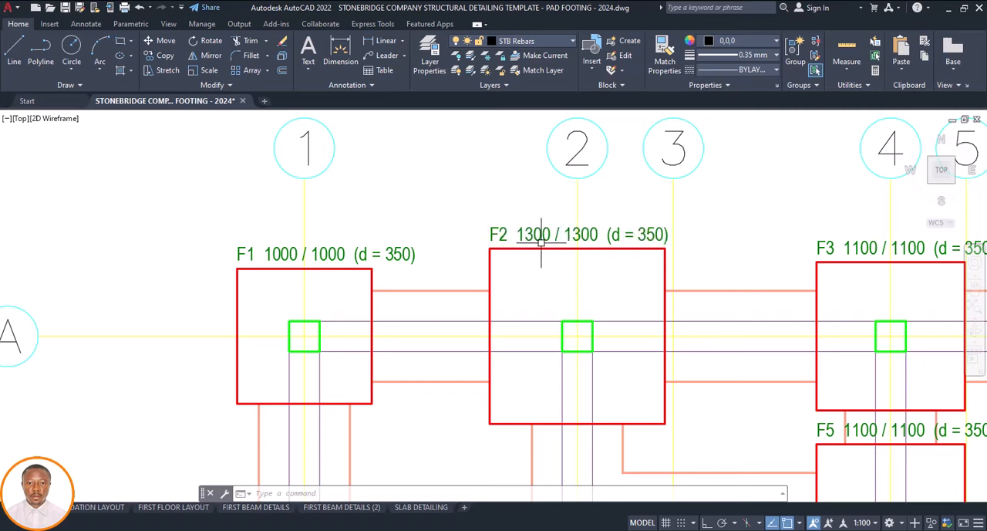
pyautogui.scroll(-5, 575, 250)
pyautogui.scroll(5, 606, 280)
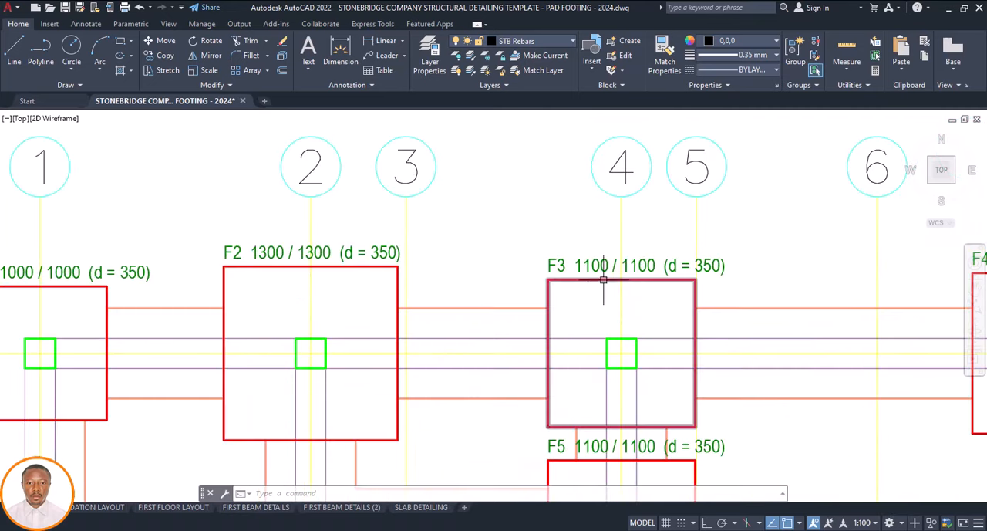
pyautogui.scroll(-5, 543, 275)
pyautogui.scroll(5, 639, 278)
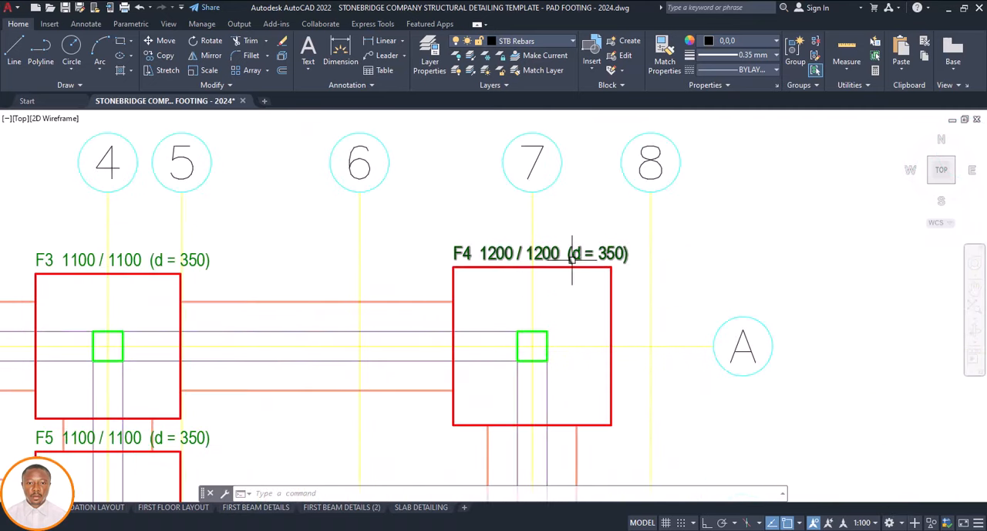
pyautogui.scroll(-6, 572, 259)
pyautogui.scroll(3, 505, 277)
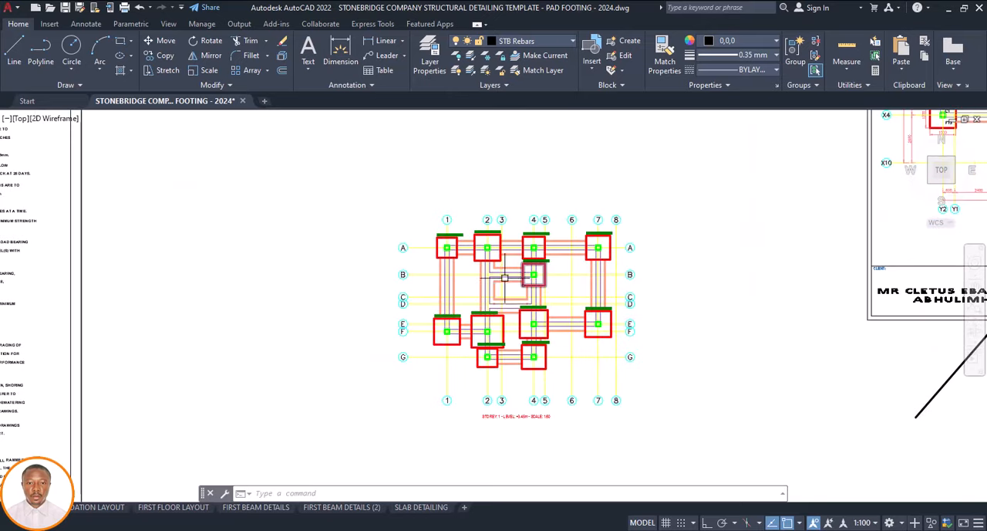
# Copy the FT2 footing label from the template foundation layout into footing F1 at grids A and 1
pyautogui.scroll(2, 509, 231)
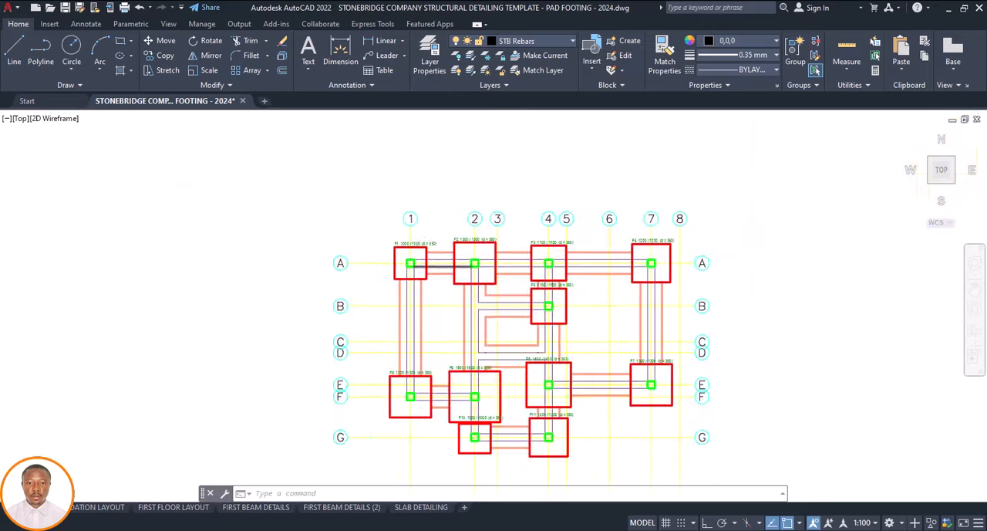
pyautogui.scroll(-5, 417, 272)
pyautogui.scroll(7, 558, 206)
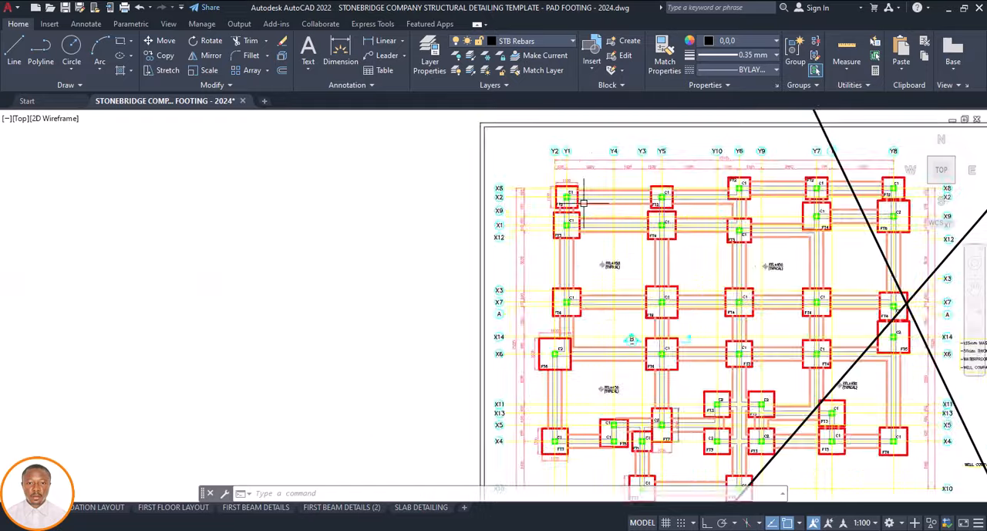
pyautogui.scroll(2, 532, 223)
pyautogui.scroll(-5, 506, 235)
pyautogui.scroll(4, 502, 238)
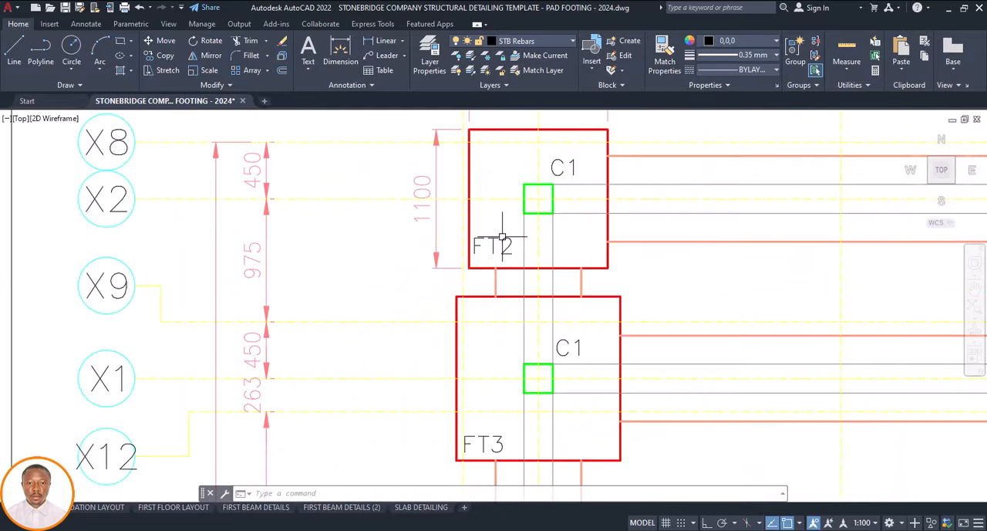
pyautogui.click(499, 240)
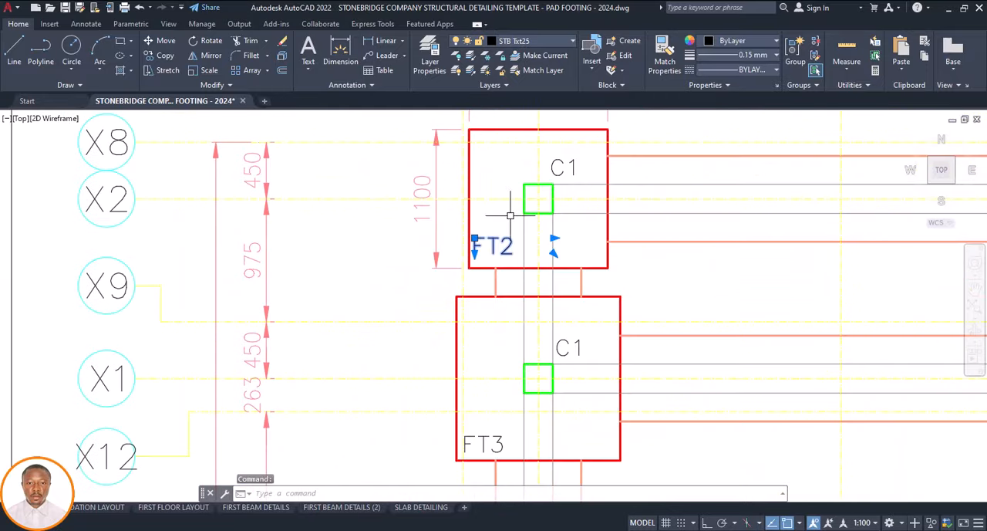
pyautogui.write('co')
pyautogui.press('Return')
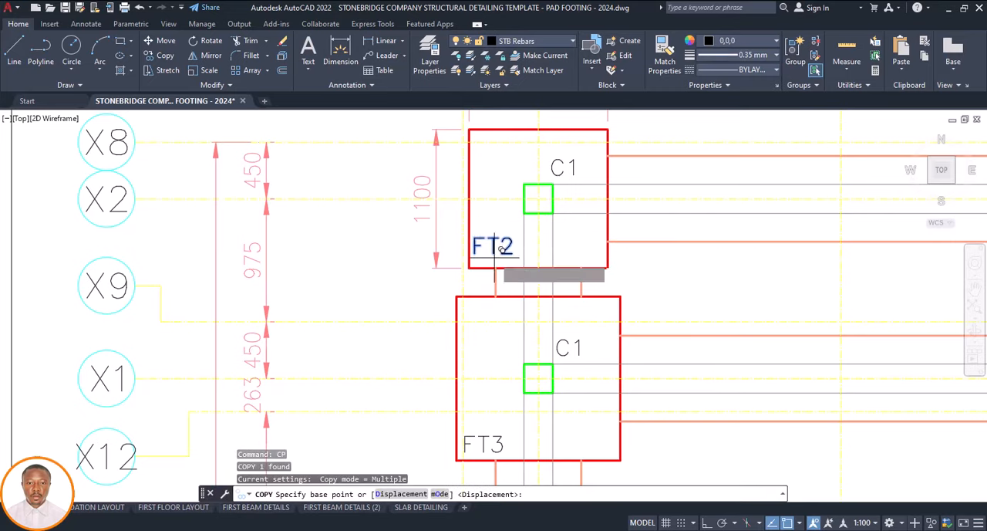
pyautogui.click(497, 245)
pyautogui.scroll(-6, 617, 225)
pyautogui.scroll(-1, 587, 231)
pyautogui.scroll(8, 498, 313)
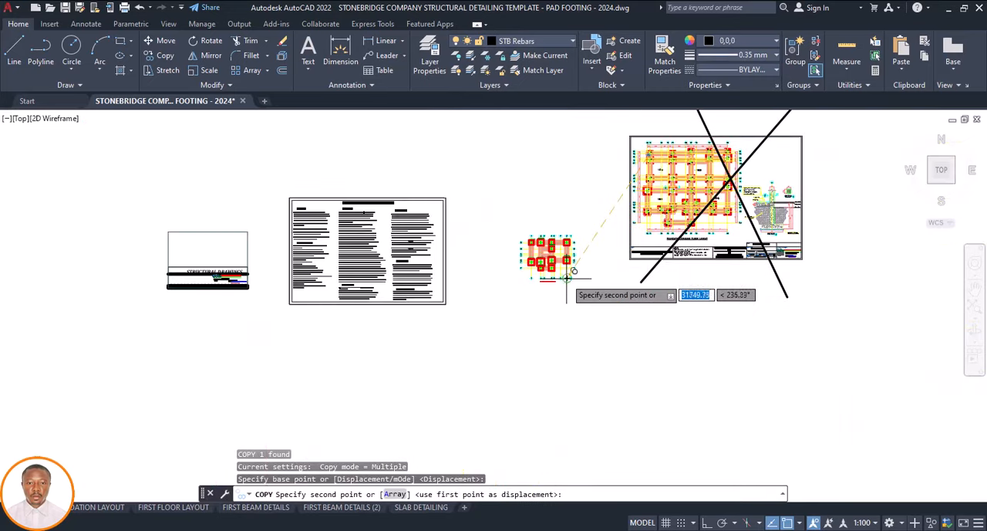
pyautogui.scroll(5, 482, 222)
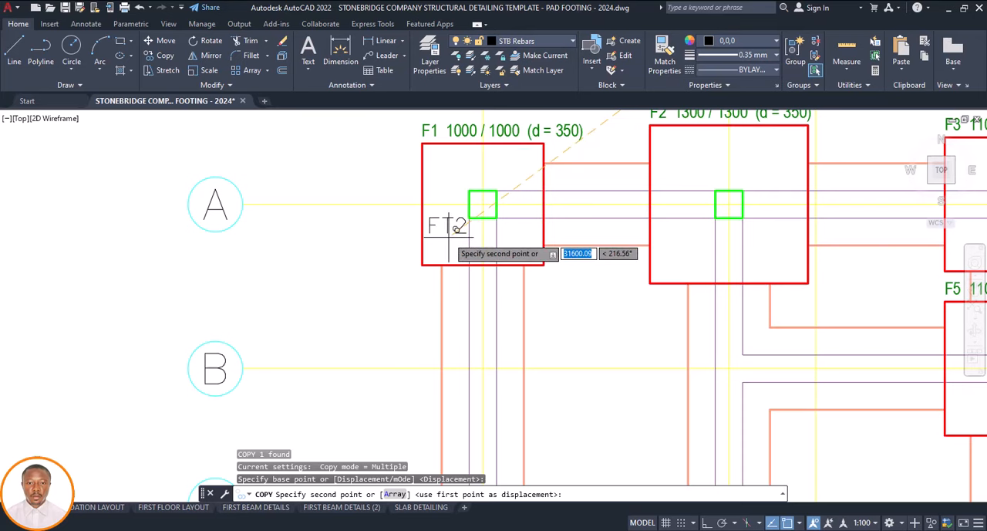
pyautogui.scroll(2, 452, 220)
pyautogui.click(448, 241)
pyautogui.press('Escape')
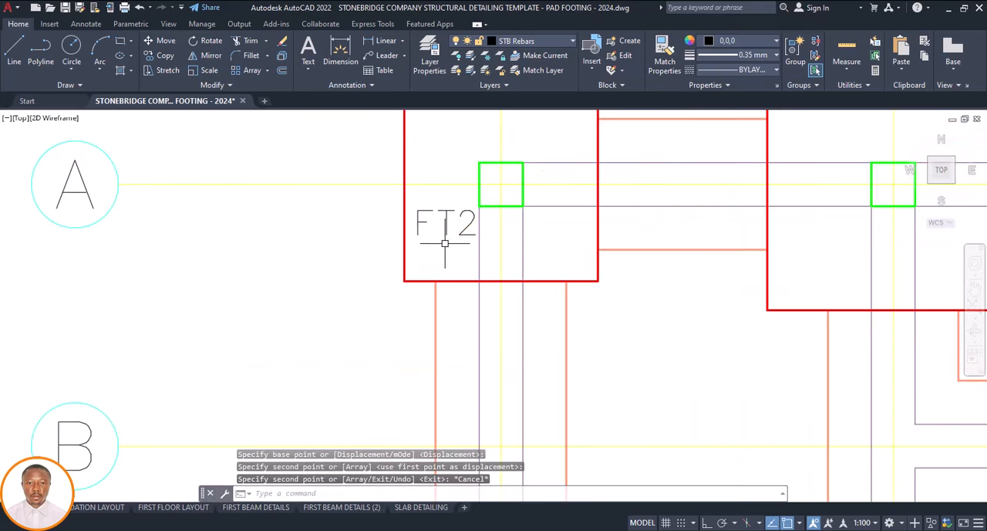
pyautogui.scroll(-4, 447, 240)
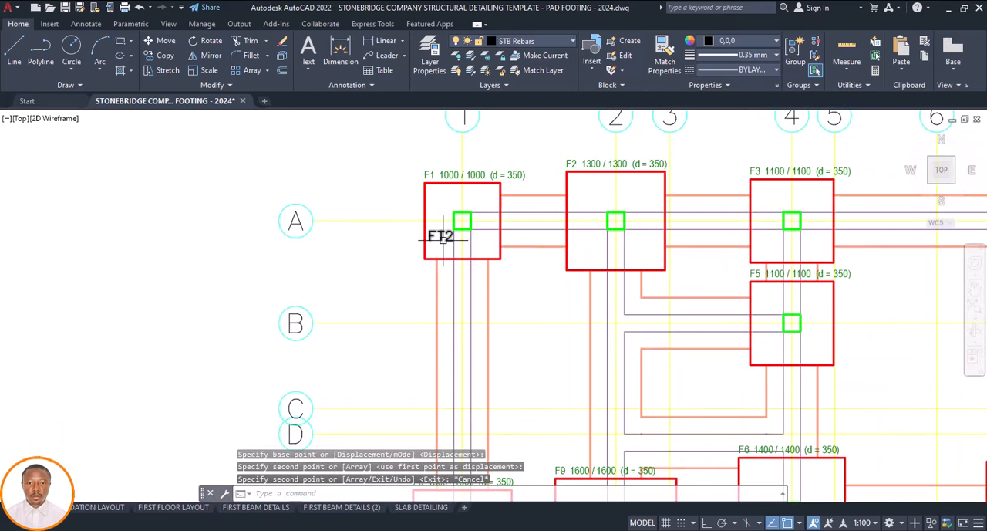
# Change the text of the copied FT2 label in footing F1 to BT1
pyautogui.scroll(4, 443, 239)
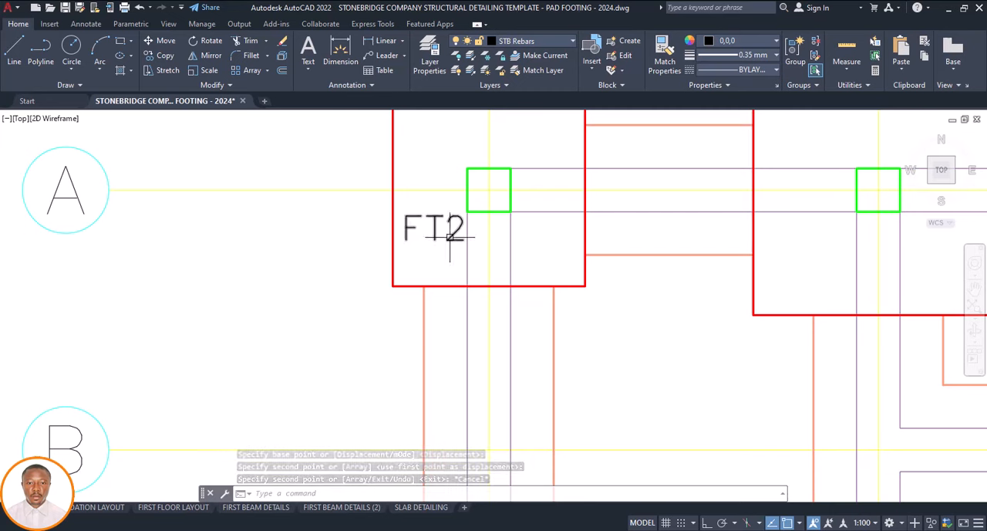
pyautogui.click(450, 231)
pyautogui.doubleClick(448, 232)
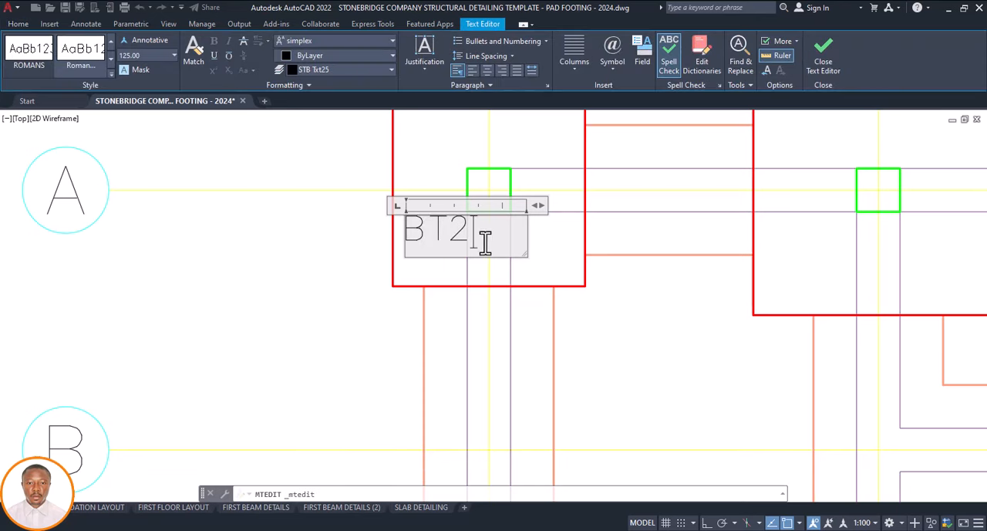
pyautogui.press('Escape')
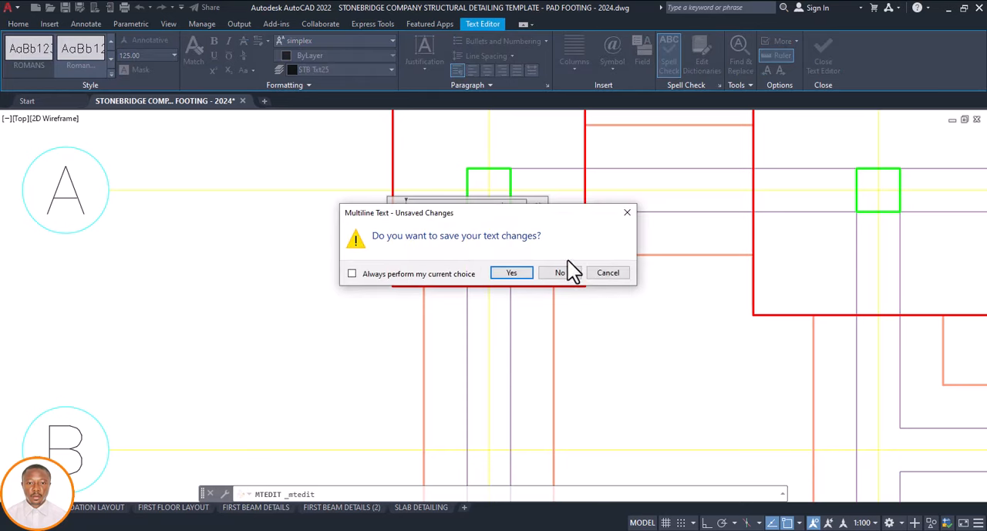
pyautogui.click(627, 213)
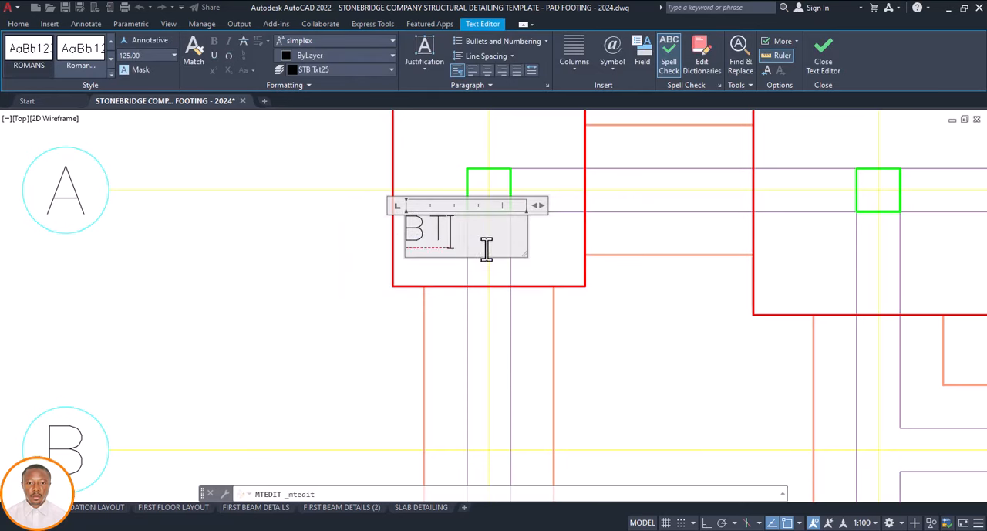
pyautogui.click(579, 269)
# Check how the footing labels are written in the template foundation layout
pyautogui.scroll(-5, 484, 285)
pyautogui.scroll(-6, 463, 282)
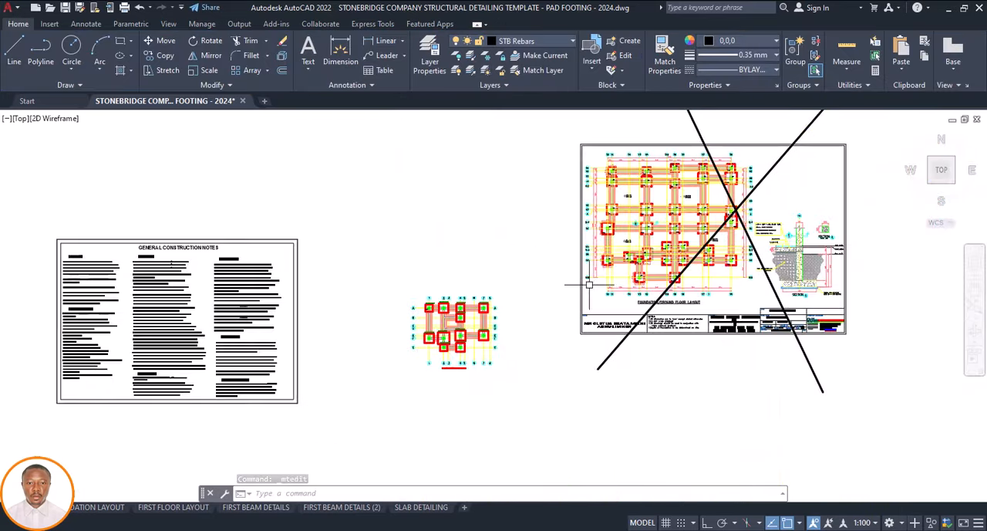
pyautogui.scroll(10, 577, 257)
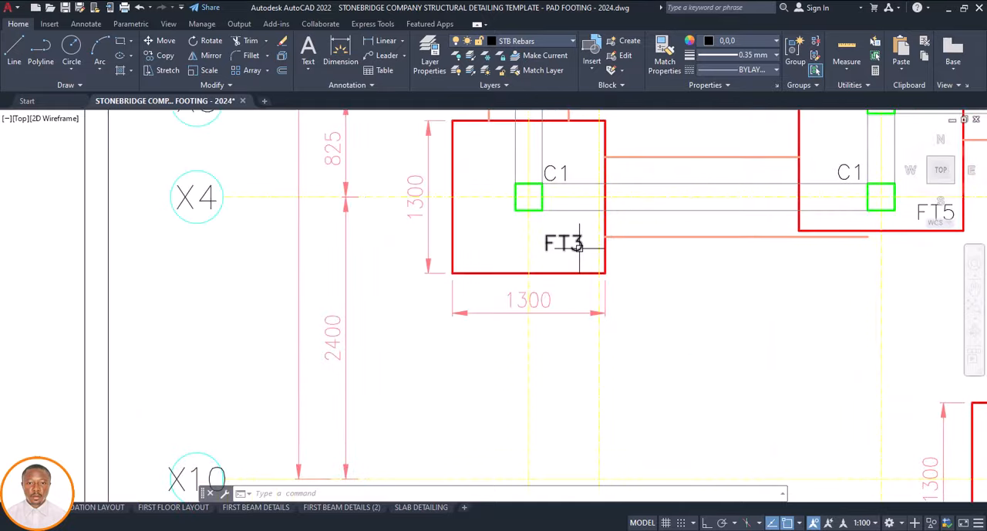
pyautogui.scroll(-10, 481, 277)
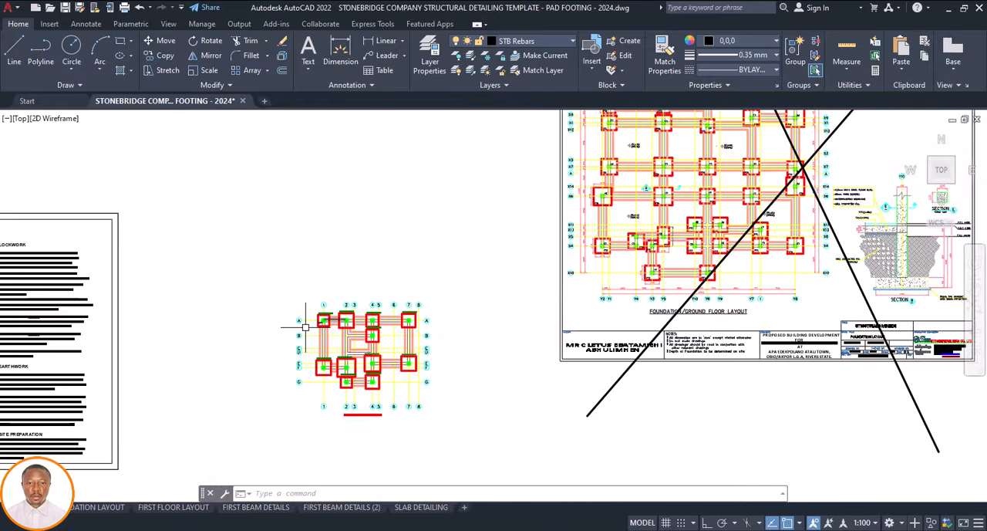
# Undo the BT1 text edit on the label in footing F1
pyautogui.scroll(8, 306, 327)
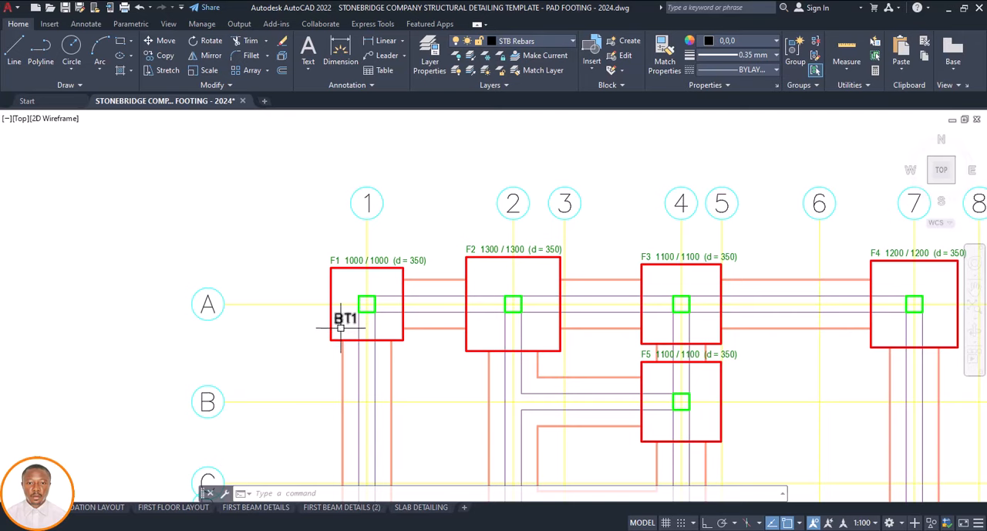
pyautogui.scroll(2, 341, 327)
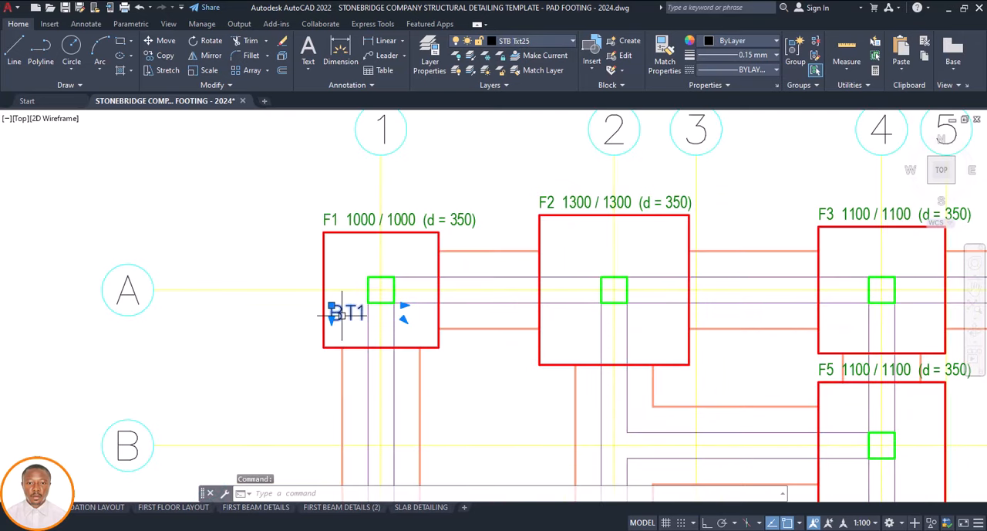
pyautogui.doubleClick(345, 317)
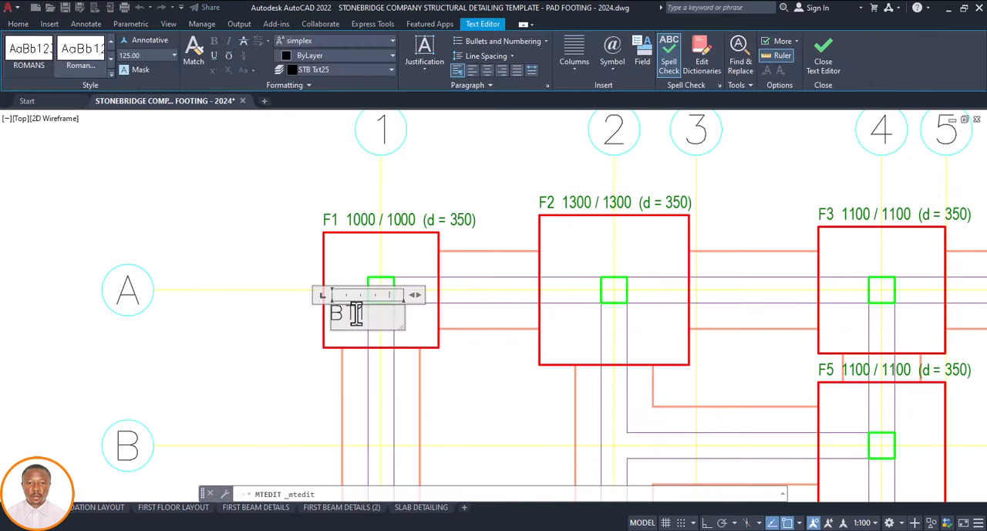
pyautogui.press('Escape')
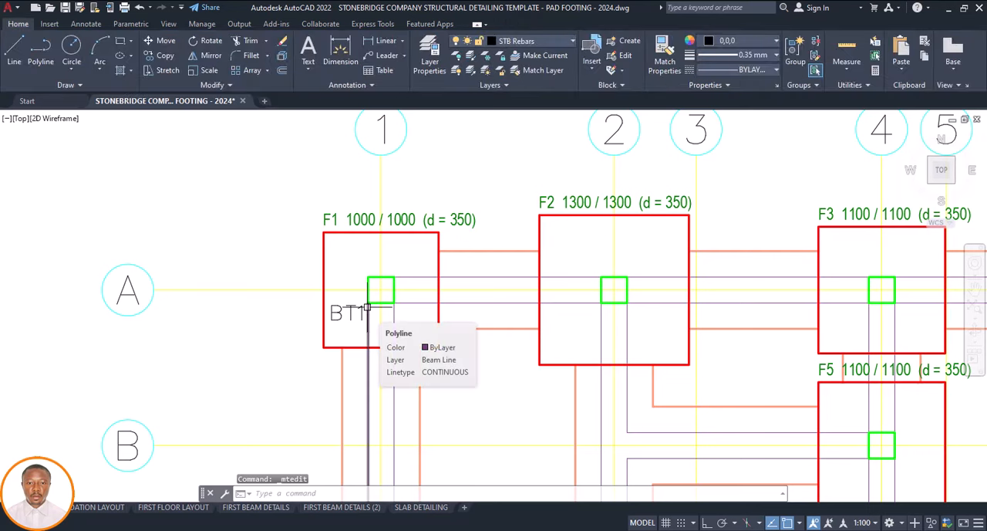
pyautogui.hotkey('ctrl', 'z')
pyautogui.hotkey('ctrl', 'z')
pyautogui.hotkey('ctrl', 'z')
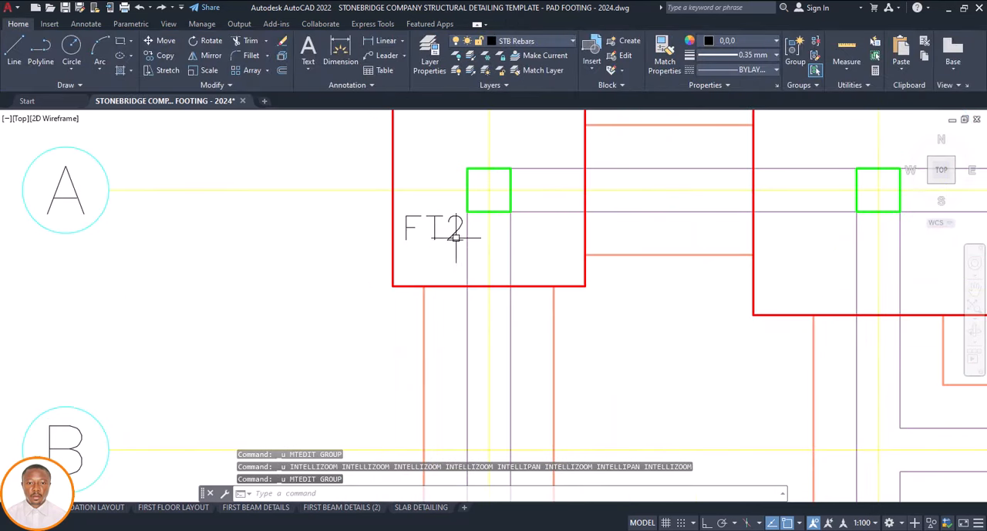
# Change the label text in footing F1 at grids A and 1 to FT1
pyautogui.click(456, 237)
pyautogui.doubleClick(456, 235)
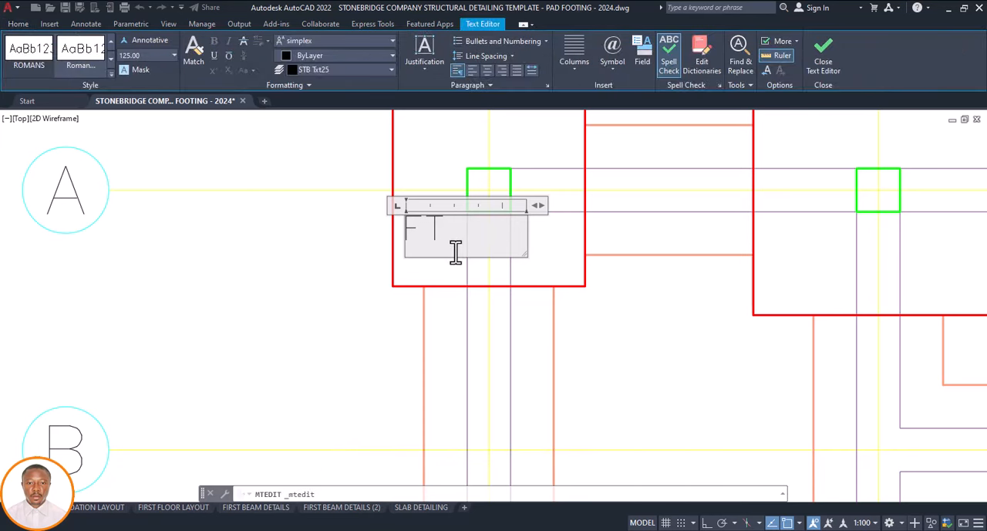
pyautogui.click(496, 284)
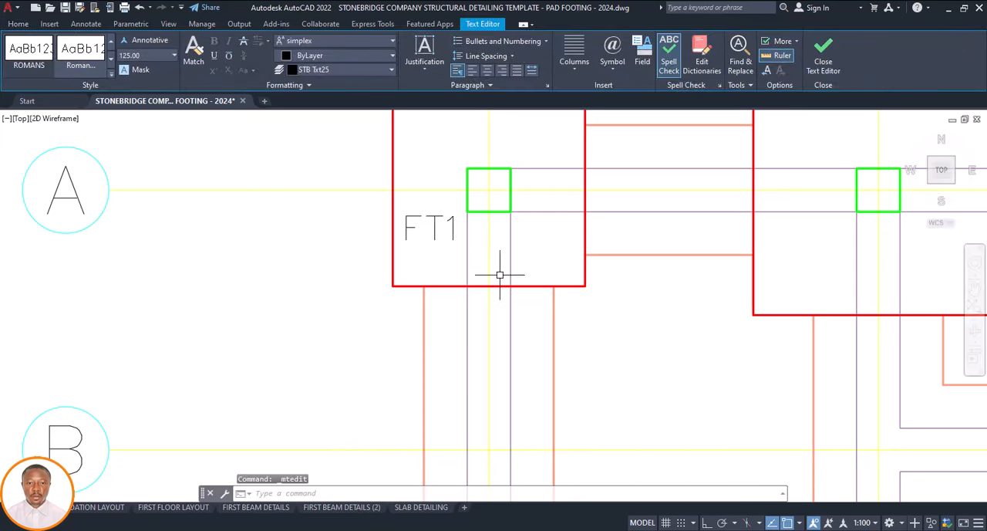
# Review the FT1 label and the size labels of the other footings across the foundation plan
pyautogui.scroll(-8, 434, 313)
pyautogui.scroll(6, 435, 309)
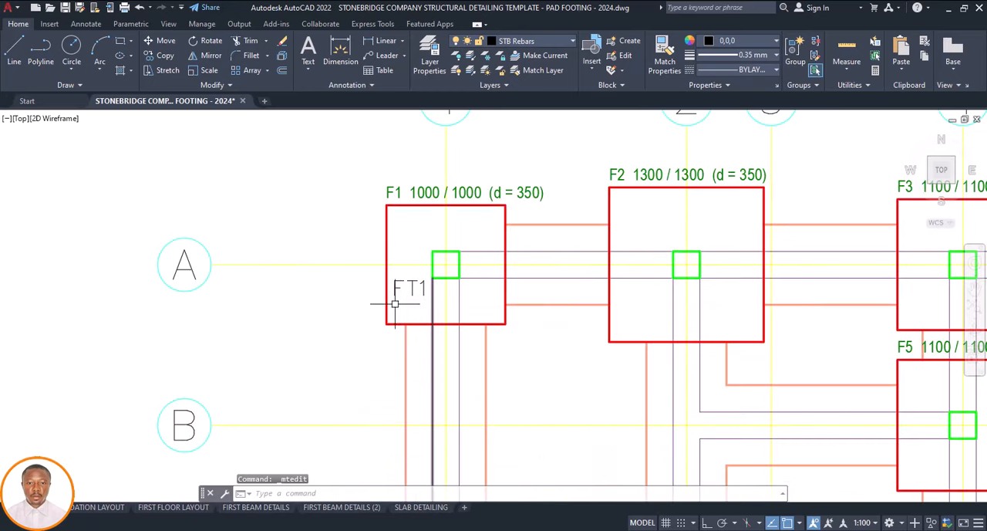
pyautogui.scroll(-6, 395, 301)
pyautogui.scroll(6, 401, 305)
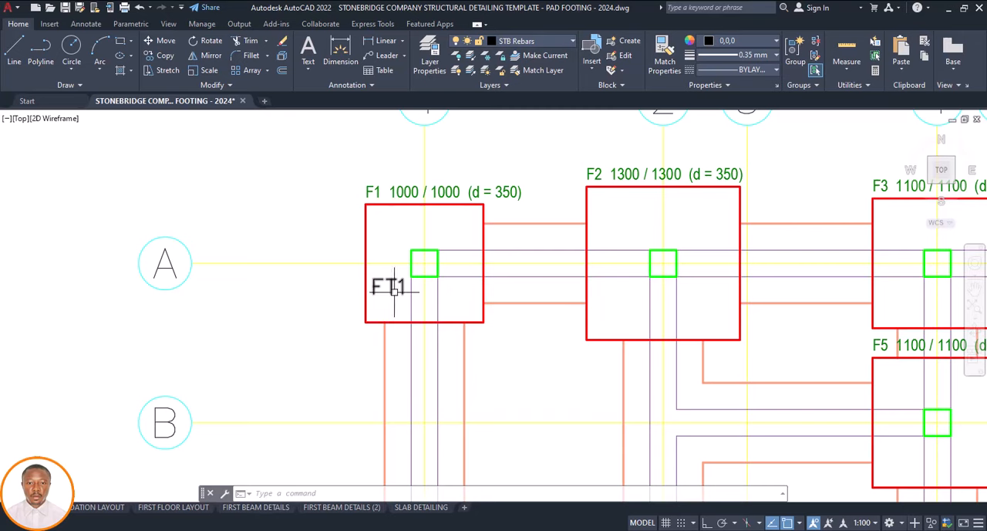
pyautogui.scroll(-2, 383, 235)
pyautogui.scroll(-4, 384, 260)
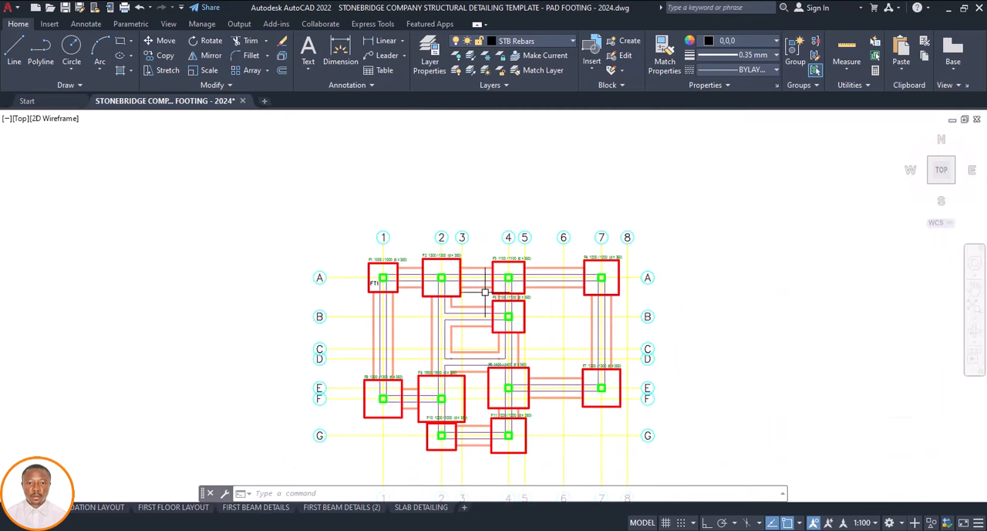
pyautogui.scroll(4, 478, 287)
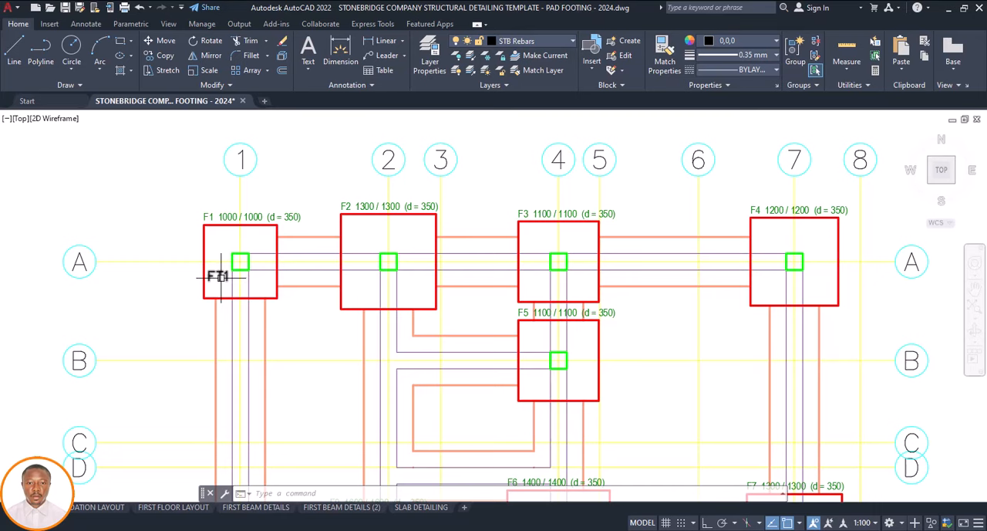
# Copy the FT1 label from footing F1 into the lower-left corner of footing F3 at grids A and 4
pyautogui.scroll(2, 220, 276)
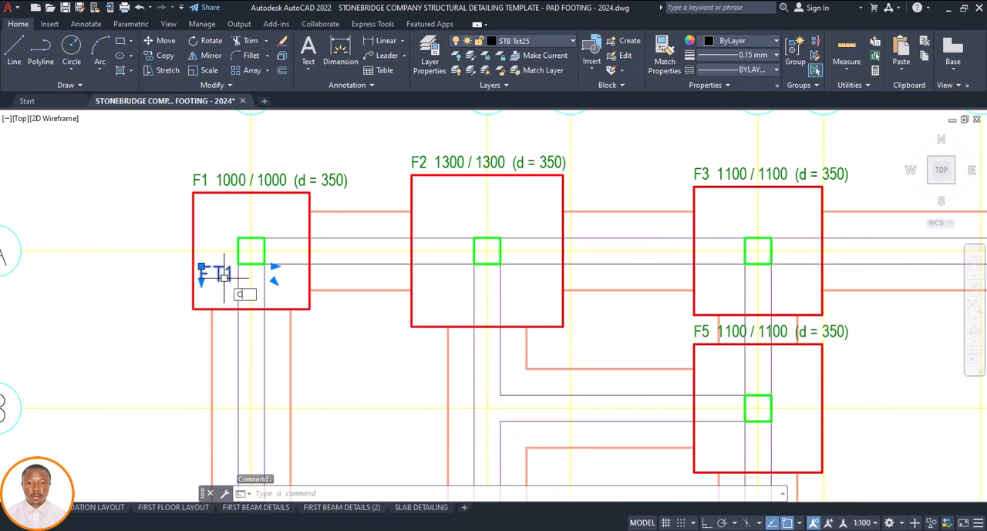
pyautogui.write('o')
pyautogui.press('Return')
pyautogui.click(205, 285)
pyautogui.scroll(-2, 216, 282)
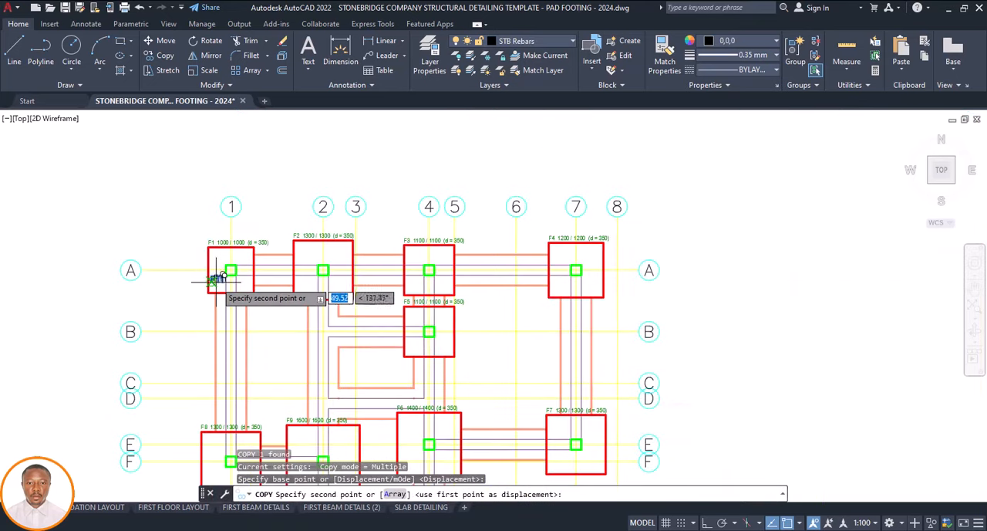
pyautogui.scroll(4, 414, 286)
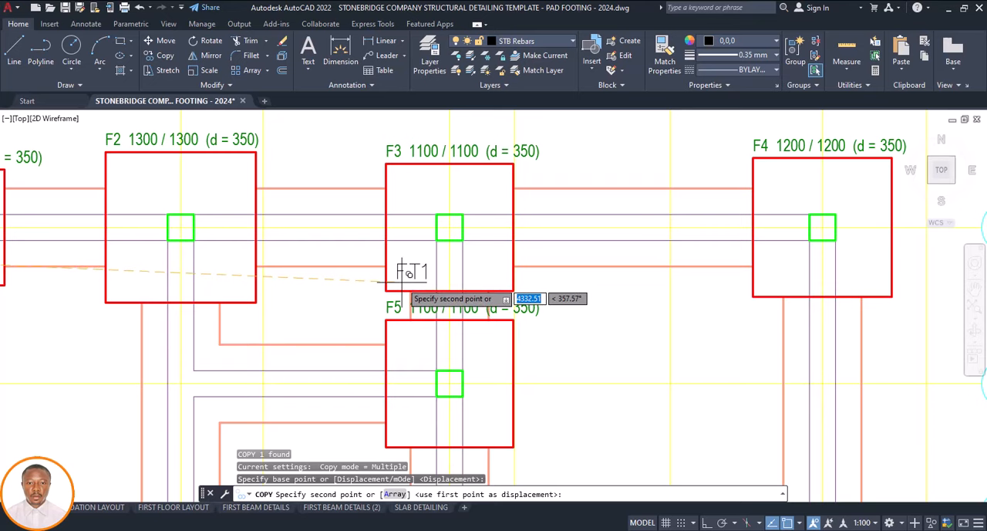
pyautogui.scroll(-4, 400, 283)
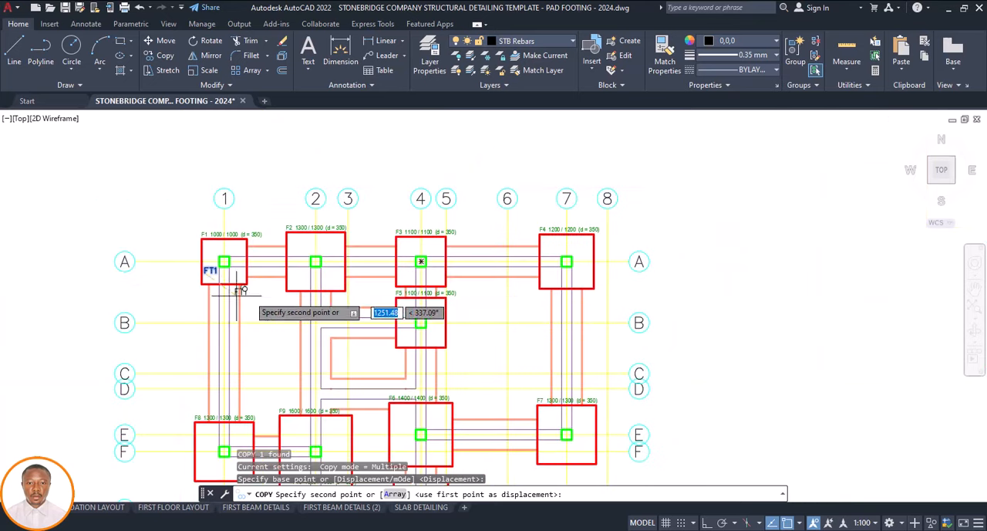
pyautogui.scroll(3, 203, 288)
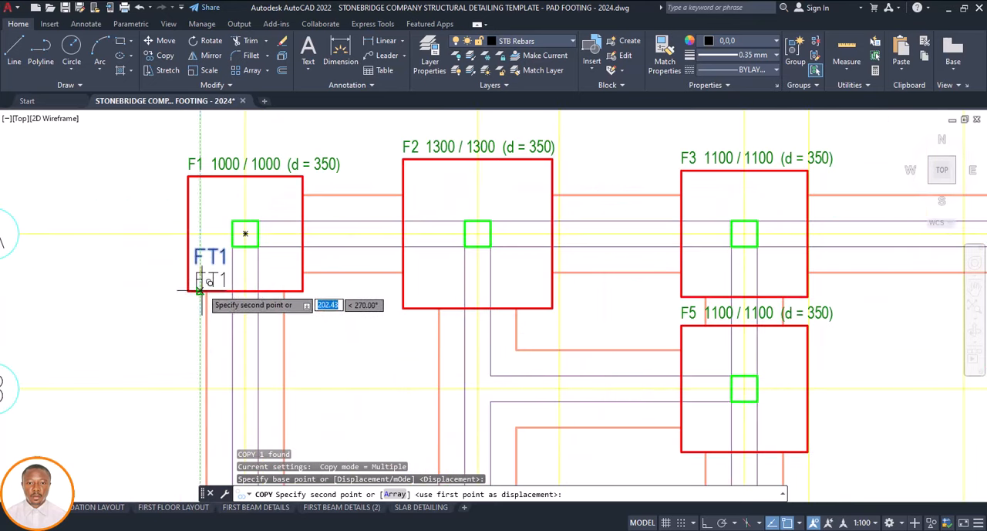
pyautogui.scroll(-2, 210, 309)
pyautogui.scroll(4, 537, 290)
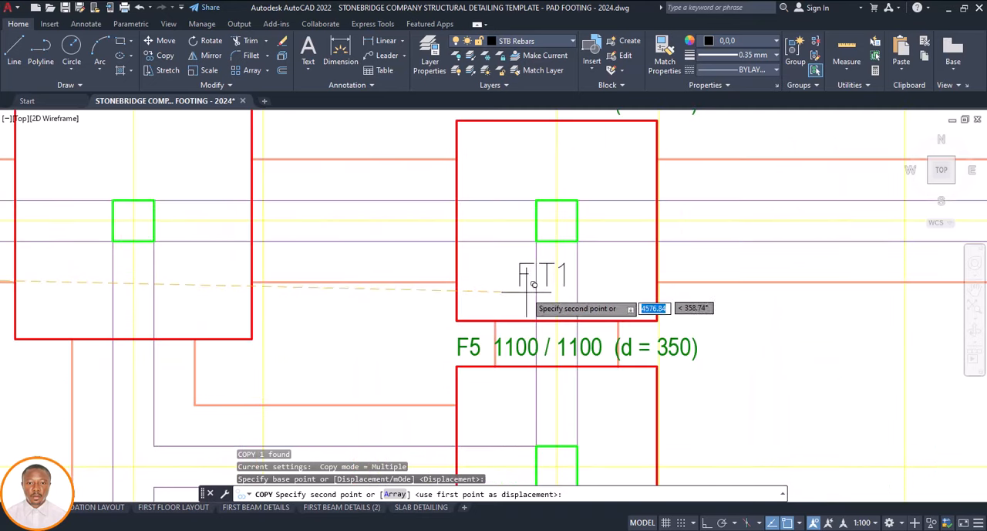
pyautogui.click(488, 306)
# Place another copy of the FT1 label in the lower-left corner of footing F5 at grids B and 4
pyautogui.scroll(-4, 486, 304)
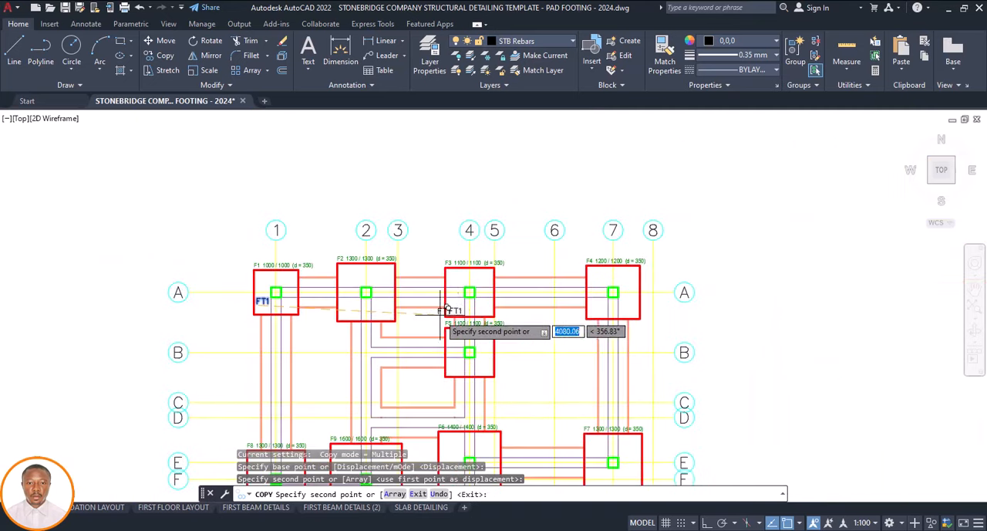
pyautogui.scroll(-2, 474, 308)
pyautogui.scroll(2, 471, 254)
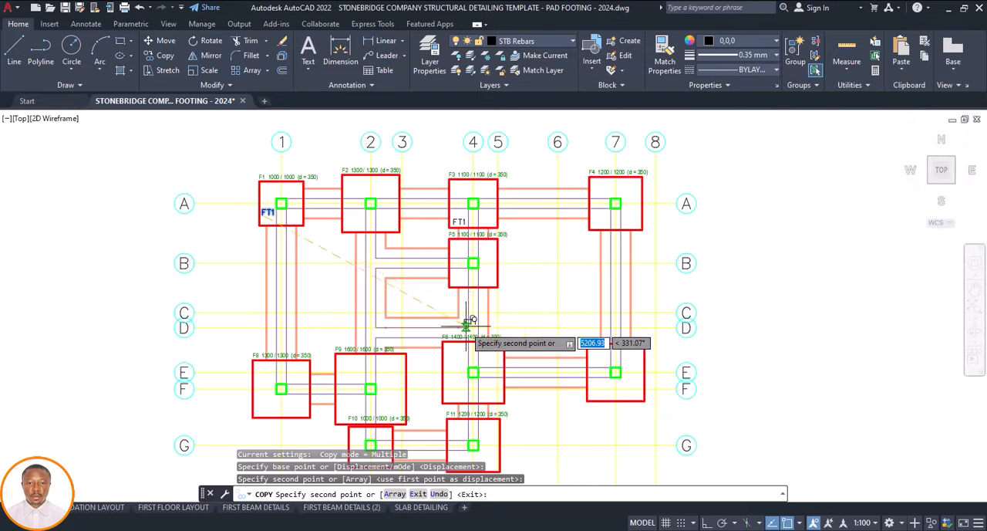
pyautogui.scroll(5, 479, 252)
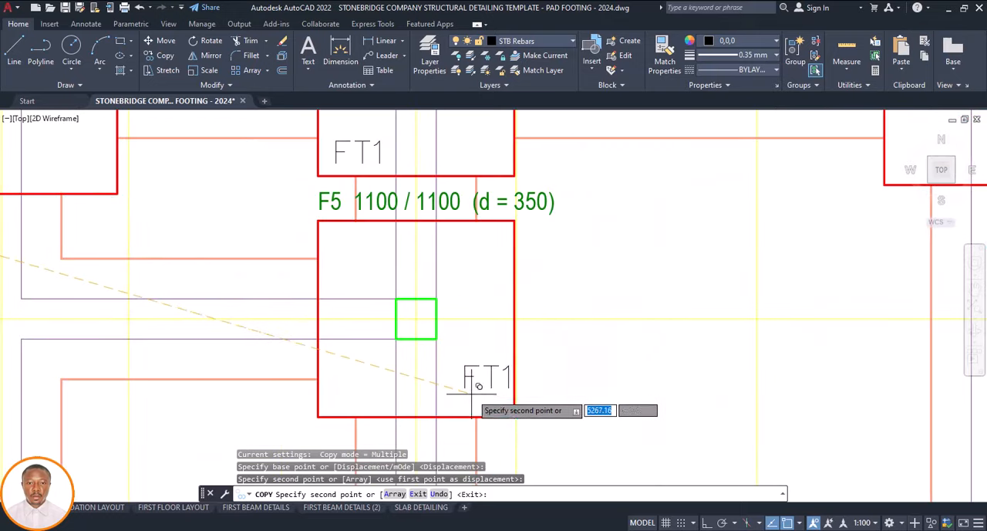
pyautogui.click(347, 396)
# Place a copy of the FT1 label in the lower-left corner of footing F10 at grids G and 2, and end the Copy command
pyautogui.scroll(-3, 437, 292)
pyautogui.scroll(-4, 426, 303)
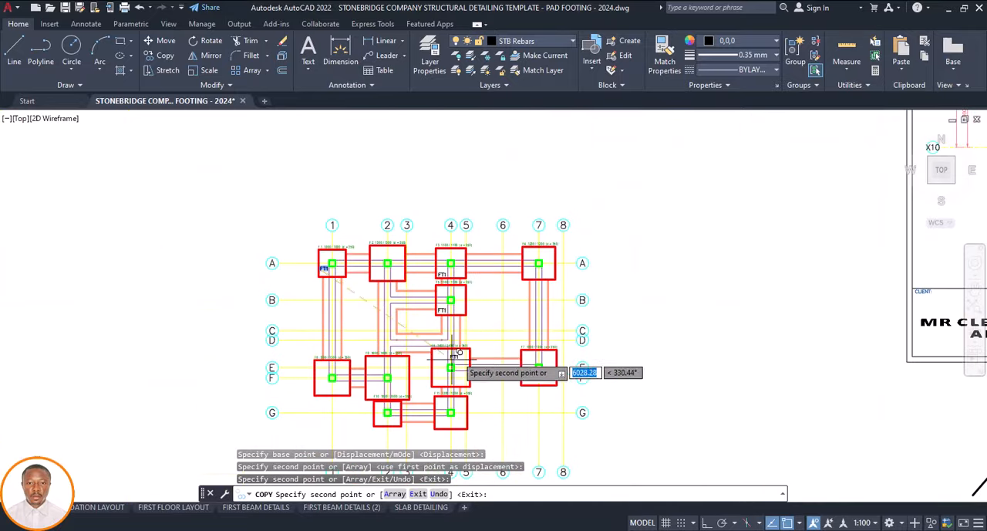
pyautogui.scroll(6, 318, 393)
pyautogui.scroll(-6, 363, 330)
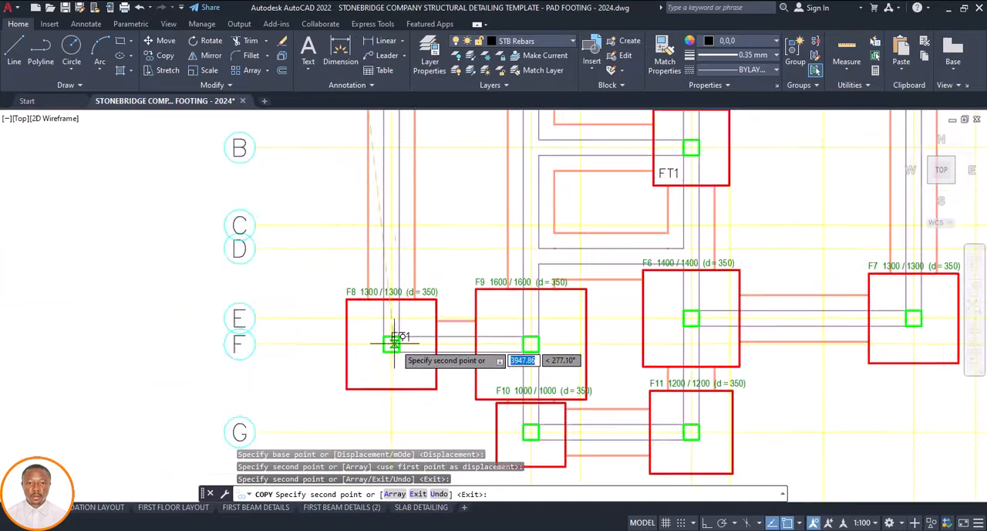
pyautogui.scroll(6, 509, 385)
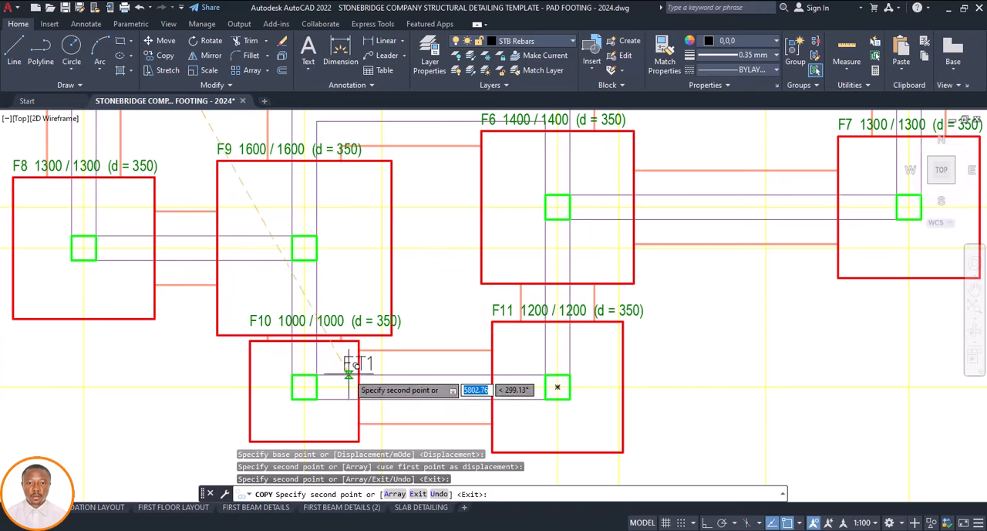
pyautogui.scroll(-3, 365, 374)
pyautogui.scroll(4, 372, 369)
pyautogui.scroll(-4, 373, 369)
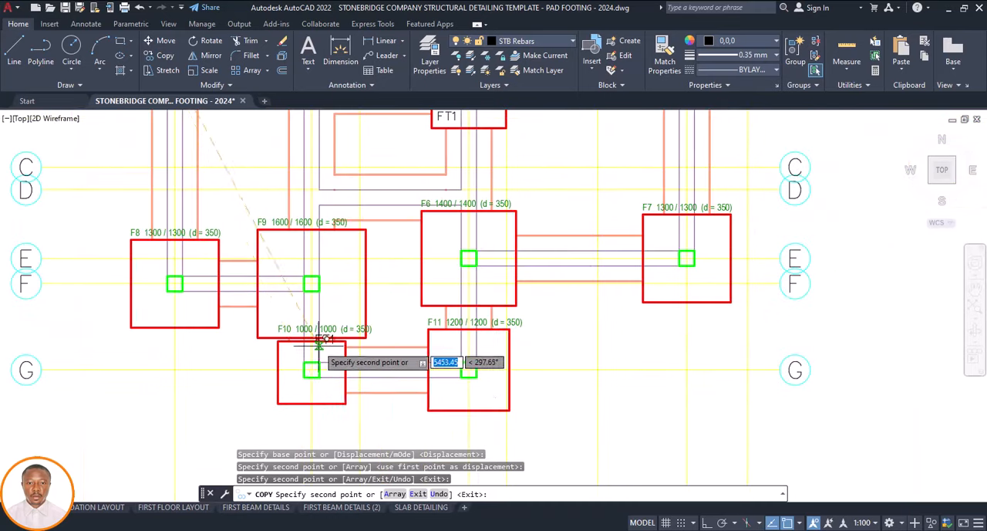
pyautogui.scroll(4, 284, 397)
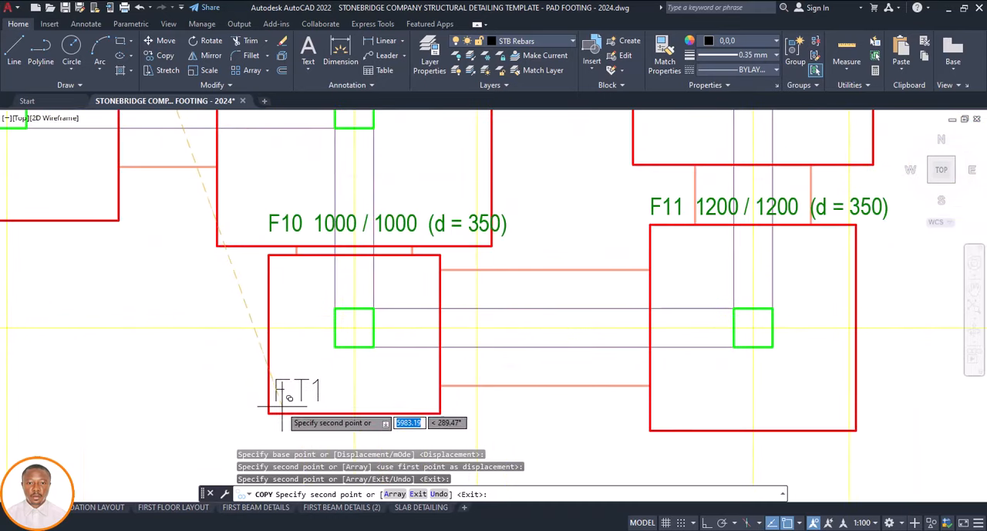
pyautogui.scroll(-5, 279, 390)
pyautogui.scroll(6, 446, 334)
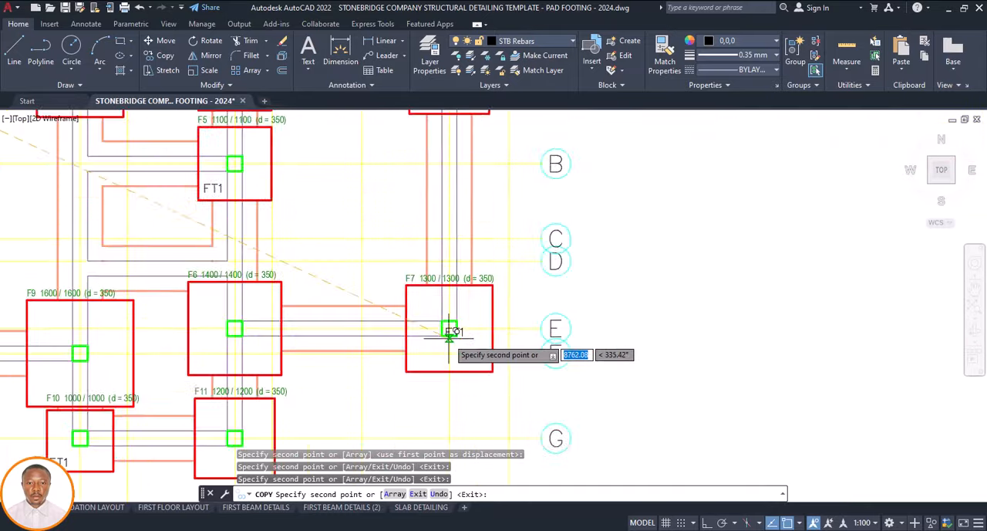
pyautogui.scroll(-6, 425, 321)
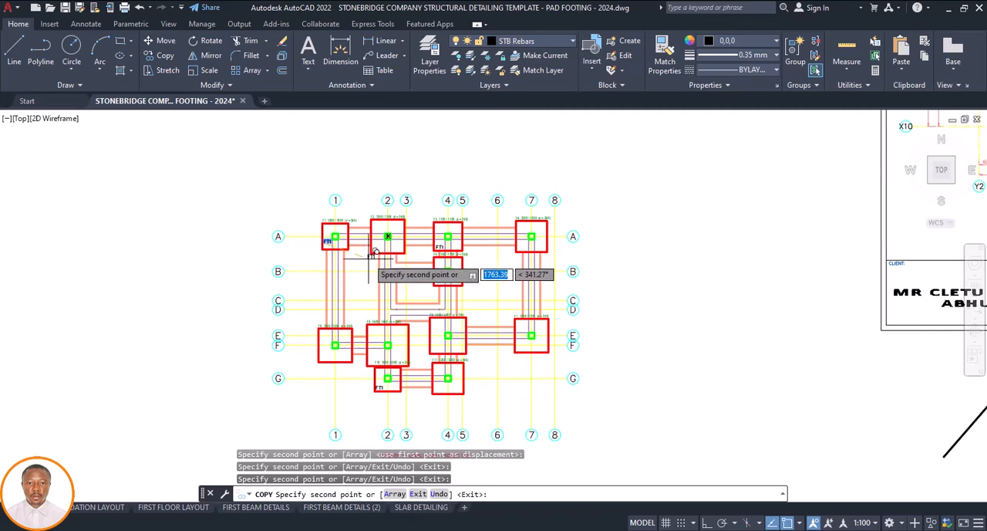
pyautogui.scroll(3, 339, 239)
pyautogui.scroll(3, 337, 231)
pyautogui.press('Escape')
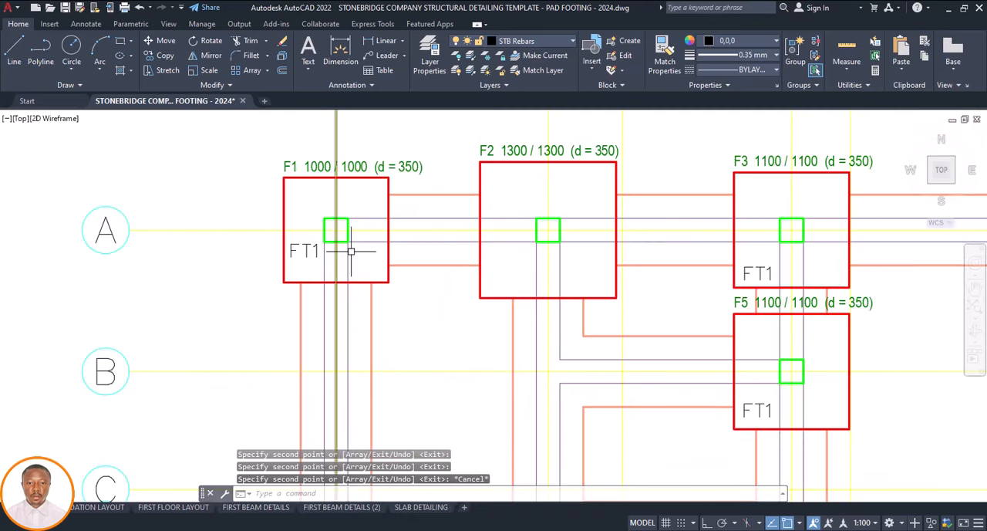
# Copy the FT1 label from footing F1 into the lower-left corner of footing F4 at grids A and 7, and change the copy's text to FT2
pyautogui.scroll(-3, 347, 254)
pyautogui.scroll(5, 331, 254)
pyautogui.click(330, 249)
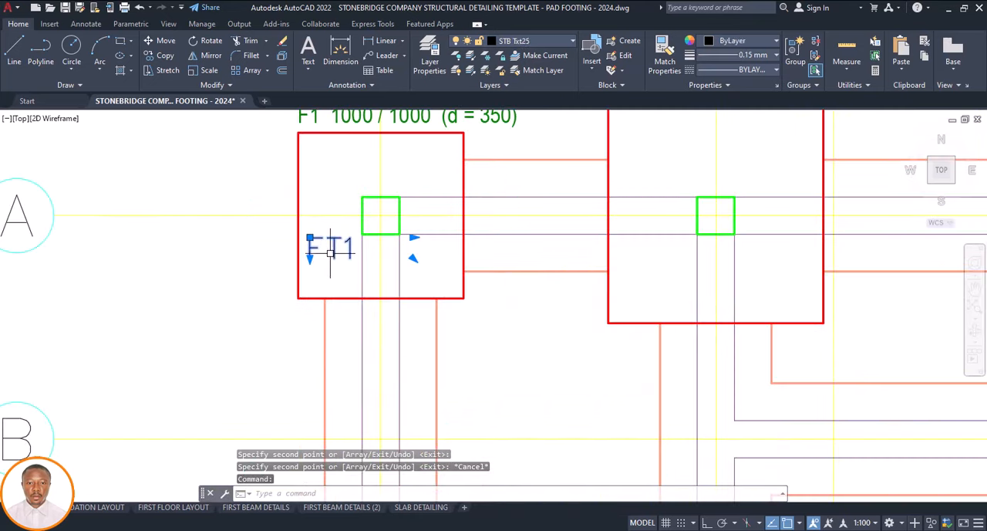
pyautogui.write('co')
pyautogui.press('Return')
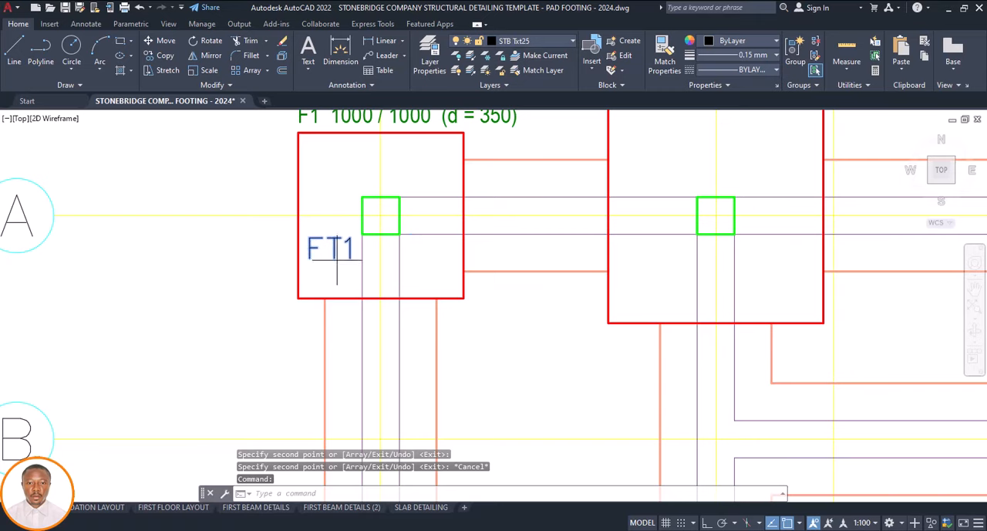
pyautogui.click(334, 260)
pyautogui.scroll(-5, 326, 268)
pyautogui.scroll(2, 639, 268)
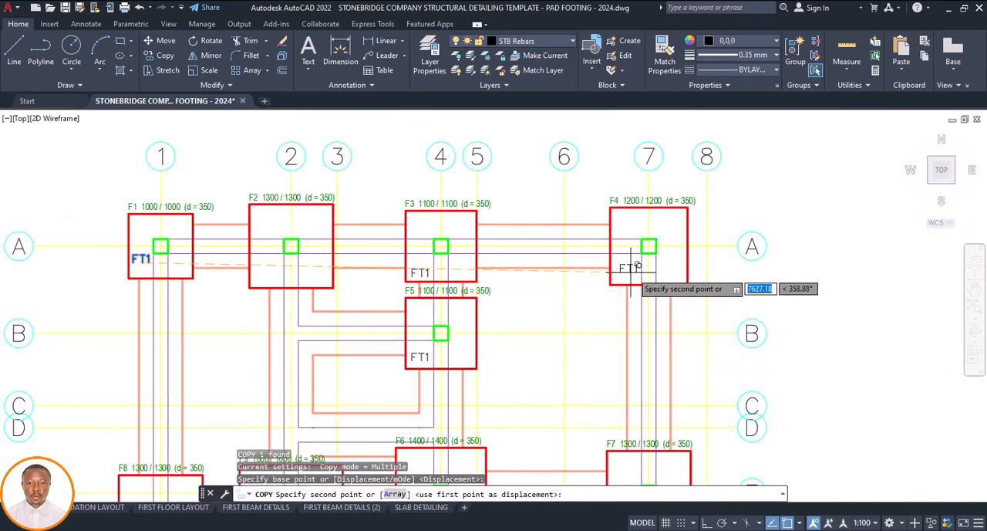
pyautogui.scroll(4, 637, 277)
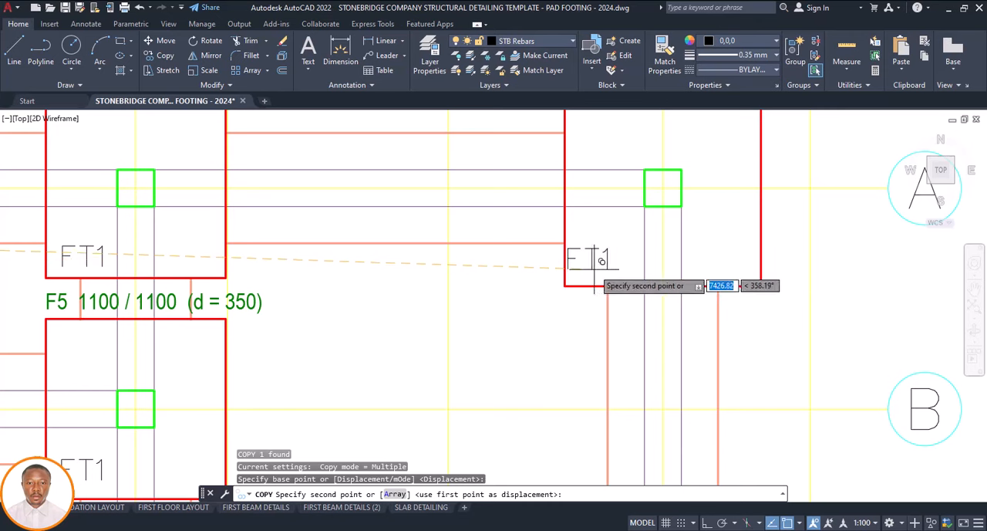
pyautogui.click(607, 276)
pyautogui.press('Escape')
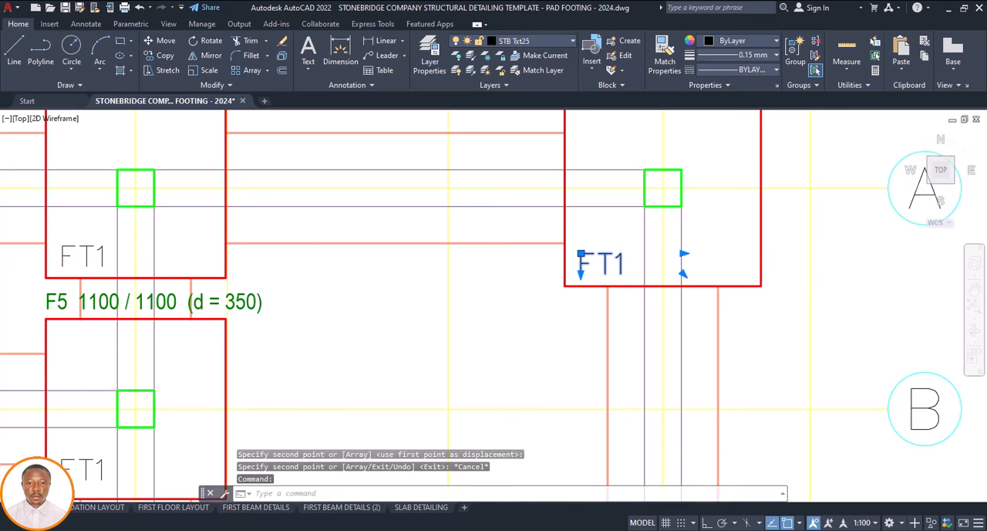
pyautogui.doubleClick(609, 265)
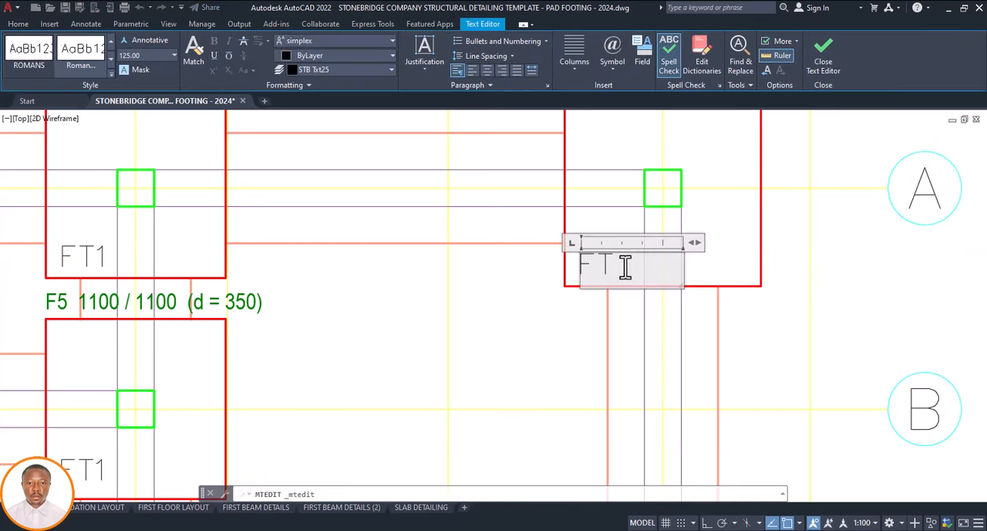
pyautogui.click(710, 271)
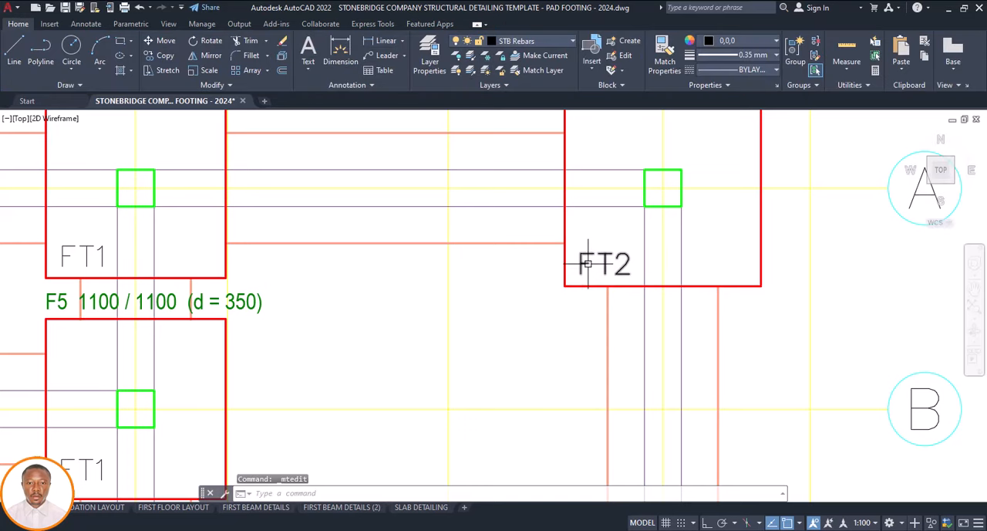
# Copy the FT2 label from footing F4 into footing F11 at grids G and 4, below and beside the column
pyautogui.write('c')
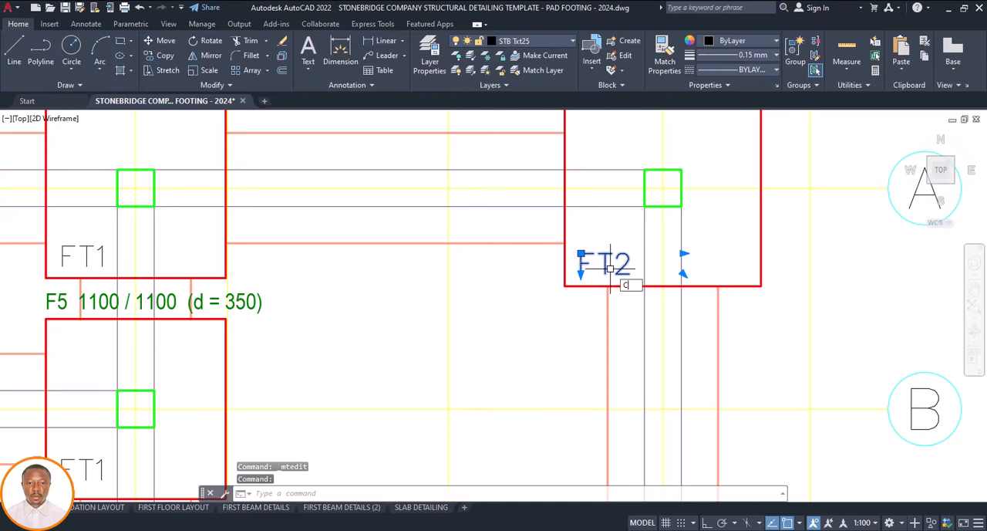
pyautogui.write('o')
pyautogui.press('Return')
pyautogui.click(605, 267)
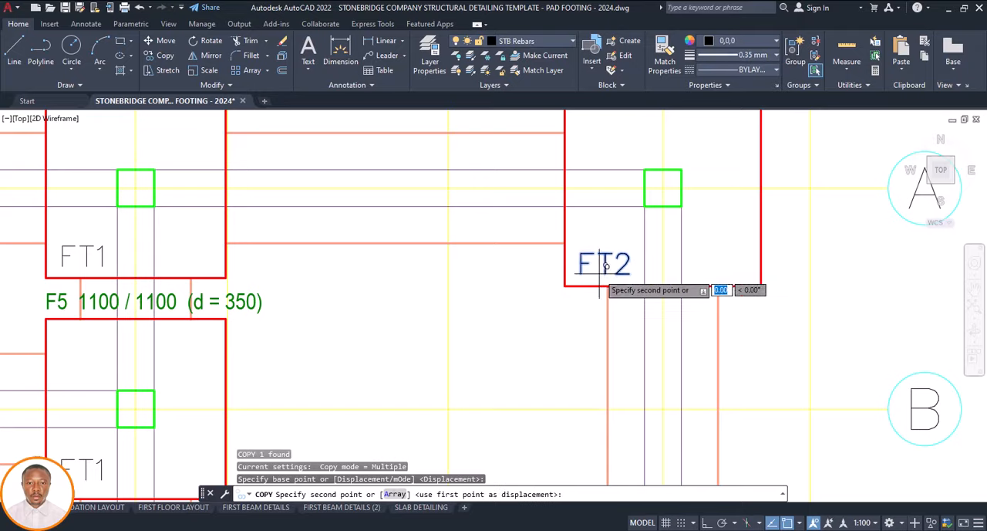
pyautogui.scroll(-5, 606, 266)
pyautogui.scroll(5, 610, 293)
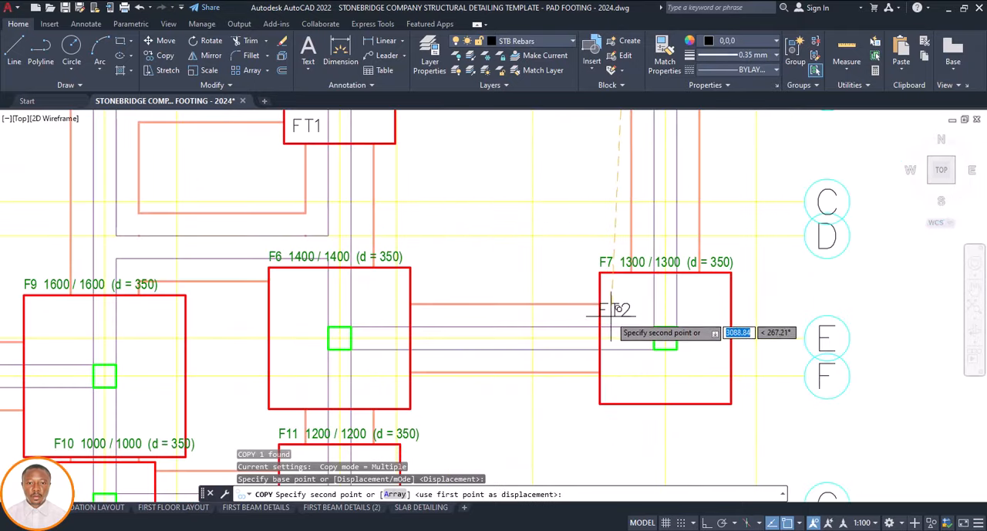
pyautogui.scroll(-5, 611, 312)
pyautogui.scroll(6, 540, 370)
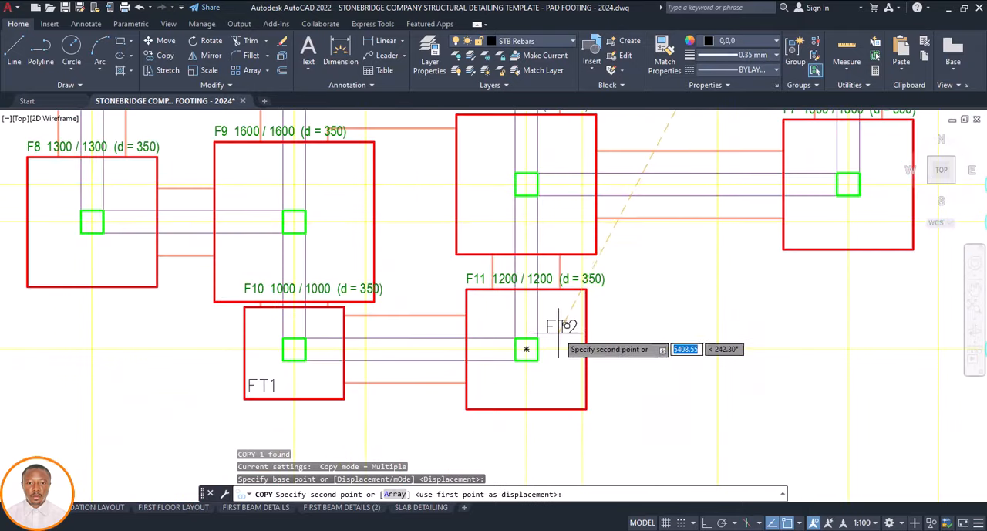
pyautogui.scroll(2, 507, 375)
pyautogui.click(495, 369)
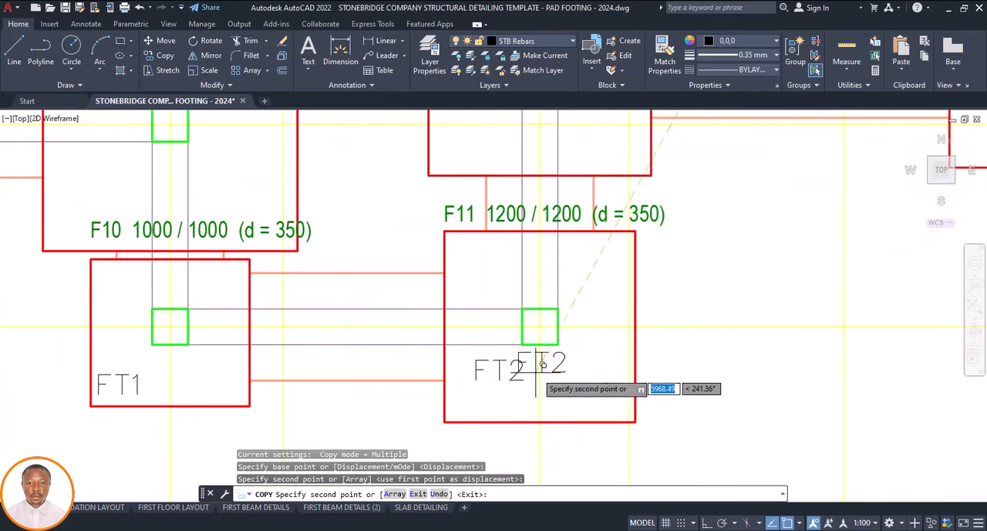
# Review the size labels of the unlabelled footings across the plan for further footings matching type FT2
pyautogui.scroll(-5, 538, 364)
pyautogui.scroll(5, 486, 293)
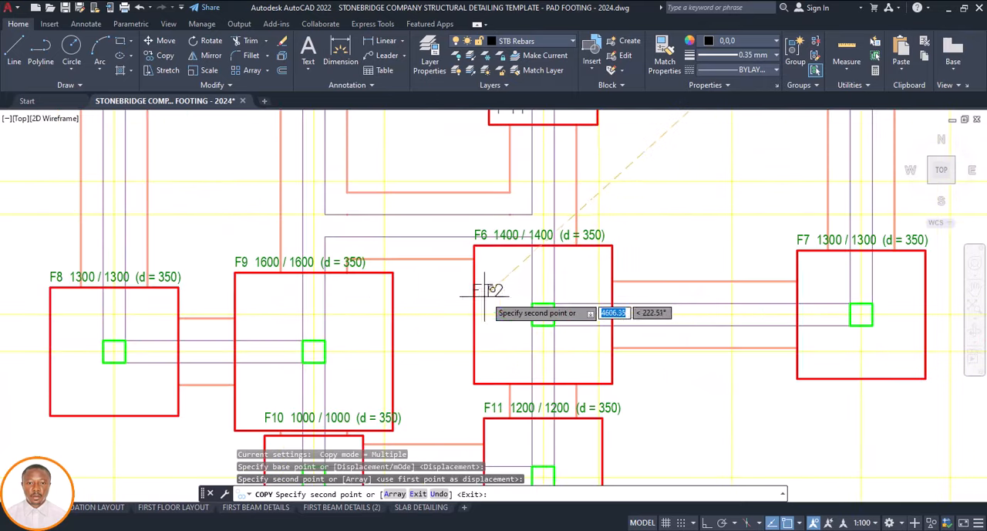
pyautogui.scroll(-5, 486, 293)
pyautogui.scroll(6, 321, 305)
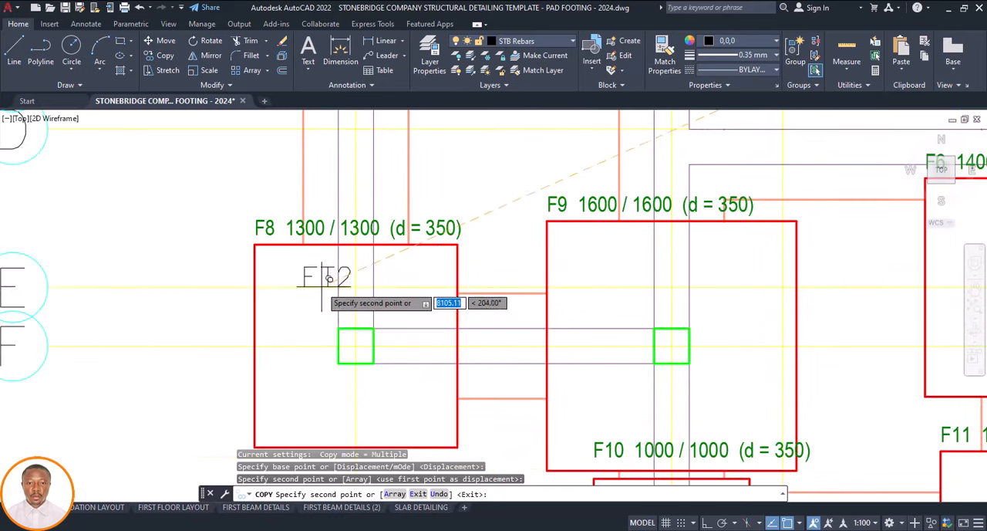
pyautogui.scroll(-5, 328, 279)
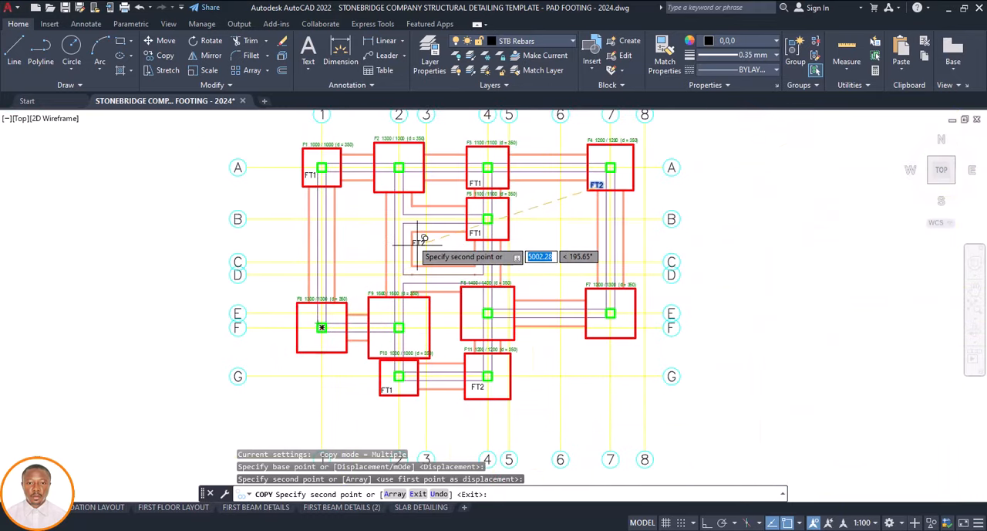
pyautogui.scroll(4, 516, 213)
pyautogui.scroll(-4, 487, 278)
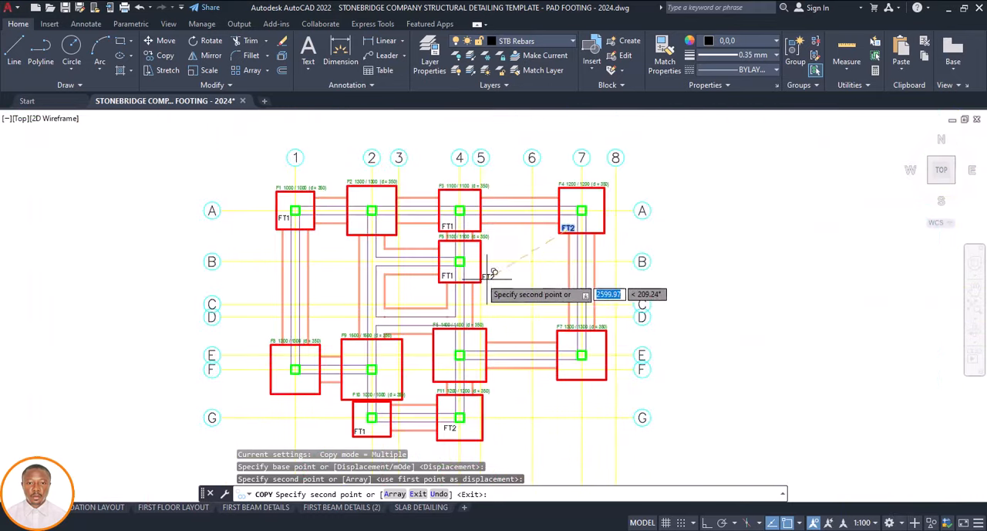
pyautogui.scroll(4, 567, 347)
pyautogui.scroll(-4, 531, 332)
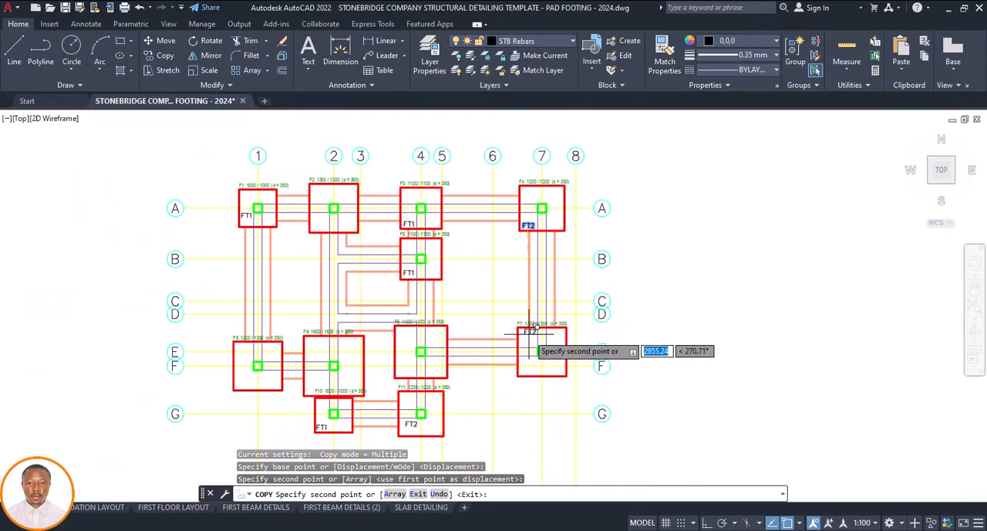
# Place a copy of the FT2 label in the upper-left corner of footing F2 at grids A and 2, and change its text to FT3
pyautogui.scroll(4, 419, 220)
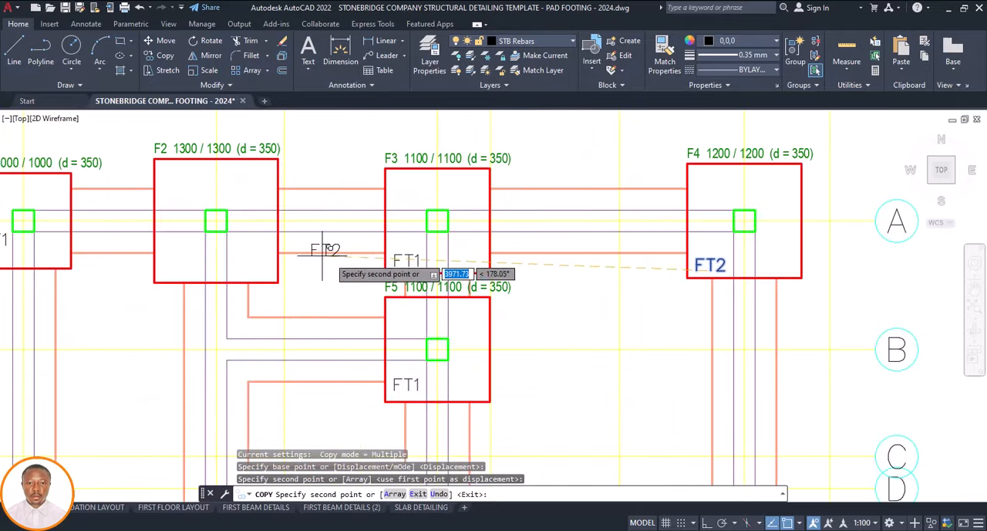
pyautogui.scroll(-4, 389, 252)
pyautogui.scroll(6, 324, 247)
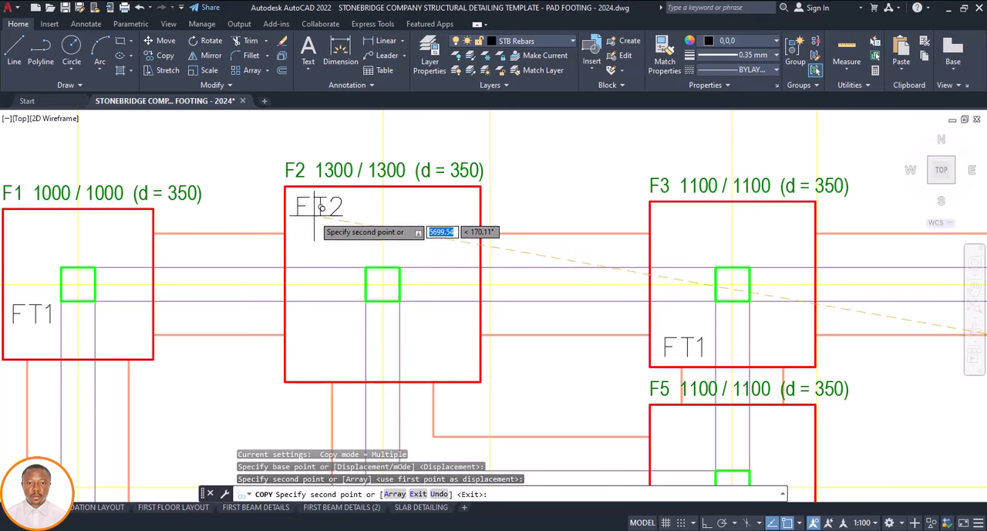
pyautogui.click(322, 207)
pyautogui.press('Return')
pyautogui.doubleClick(331, 208)
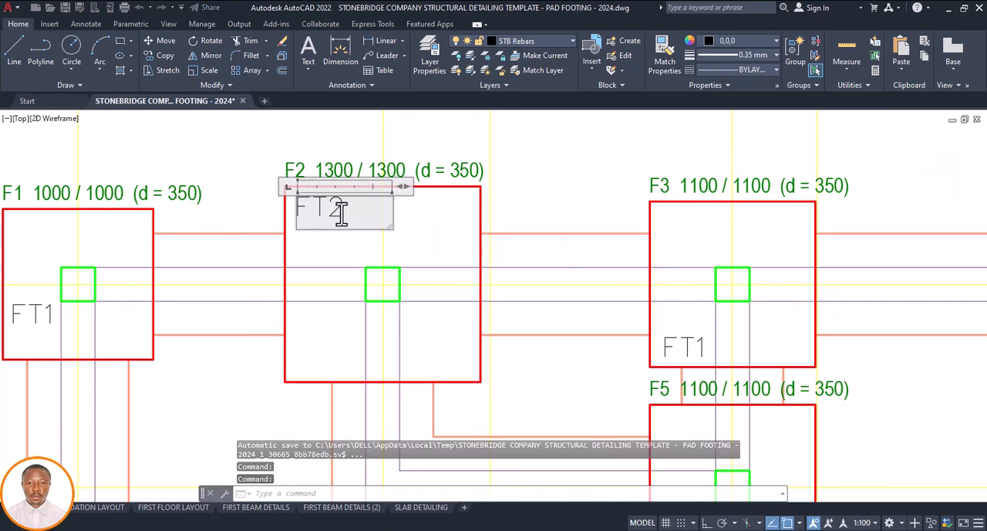
pyautogui.write('FT3')
pyautogui.click(420, 228)
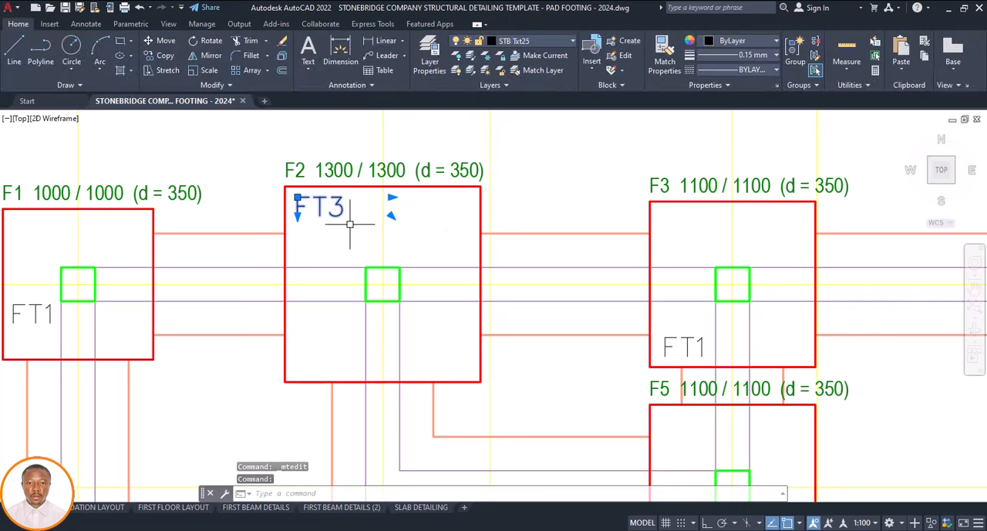
# Copy the FT3 label from footing F2 into the lower-left corners of footings F7 and F8
pyautogui.write('cond p')
pyautogui.press('Return')
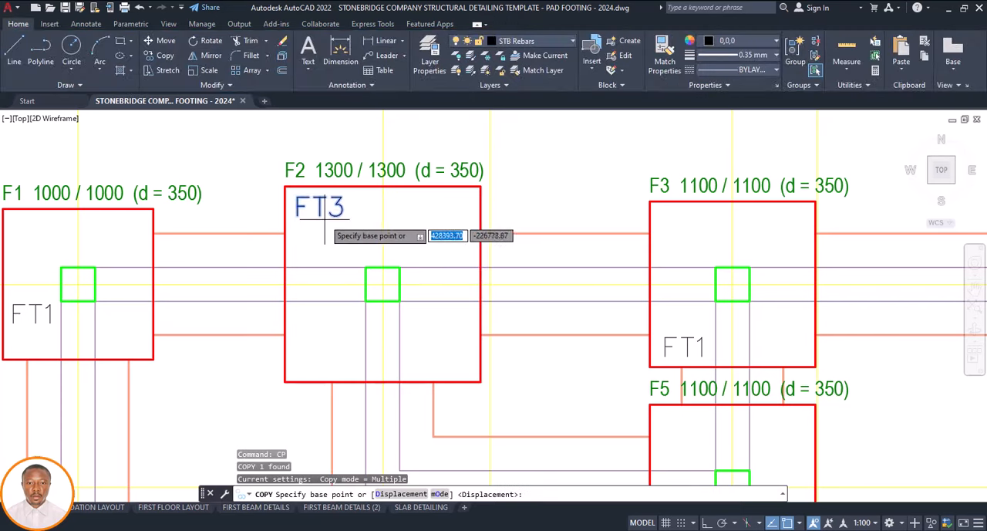
pyautogui.click(325, 218)
pyautogui.scroll(-5, 347, 206)
pyautogui.scroll(5, 464, 248)
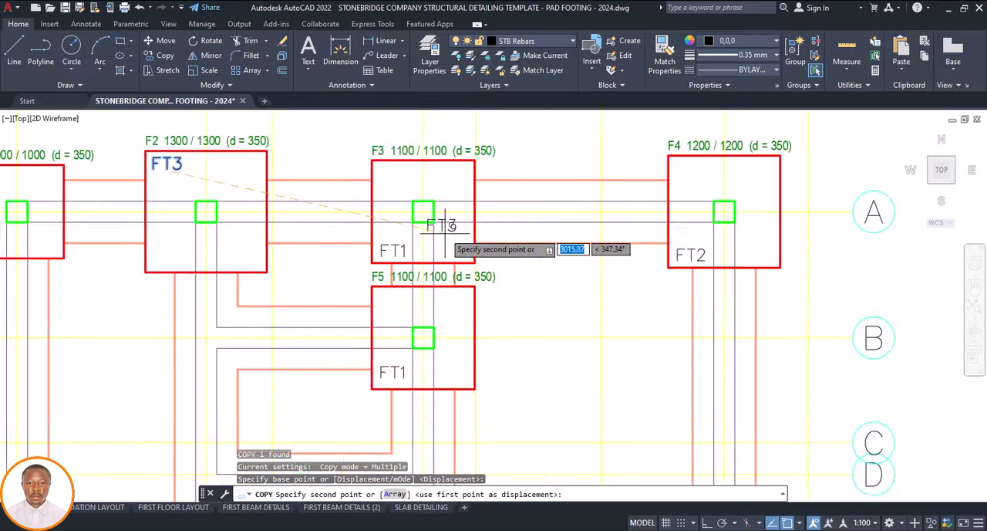
pyautogui.scroll(-7, 455, 232)
pyautogui.scroll(7, 472, 266)
pyautogui.scroll(-5, 489, 280)
pyautogui.scroll(5, 502, 359)
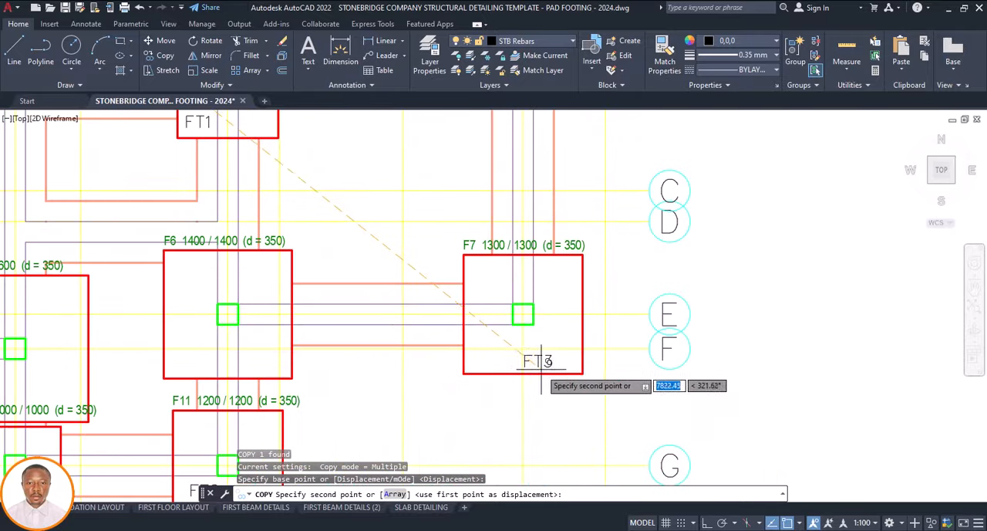
pyautogui.scroll(4, 502, 359)
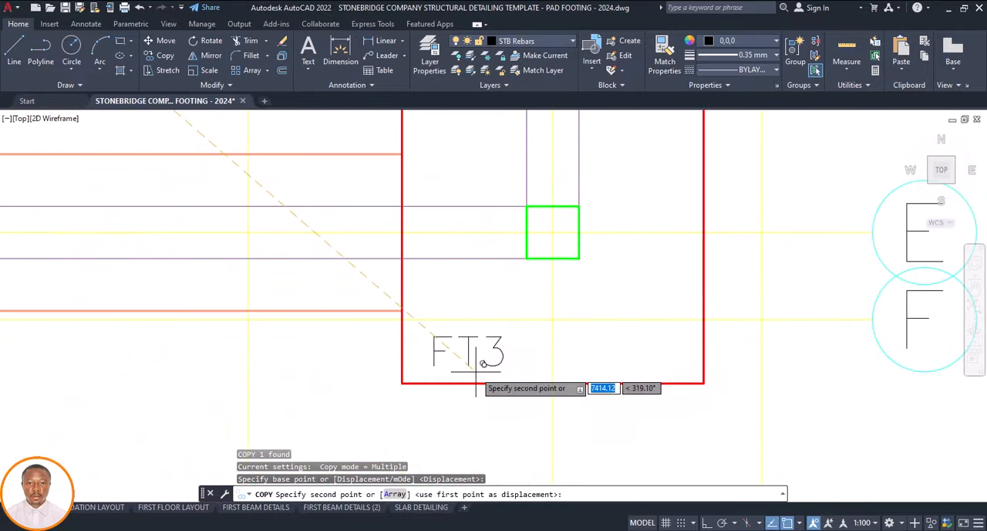
pyautogui.scroll(-6, 551, 322)
pyautogui.moveTo(449, 358); pyautogui.dragTo(515, 322, button='middle')
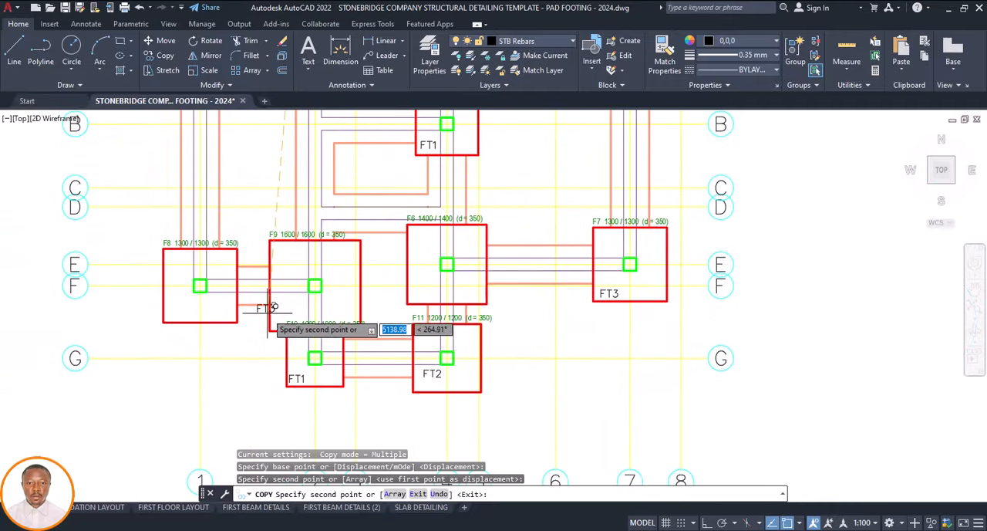
pyautogui.scroll(4, 167, 312)
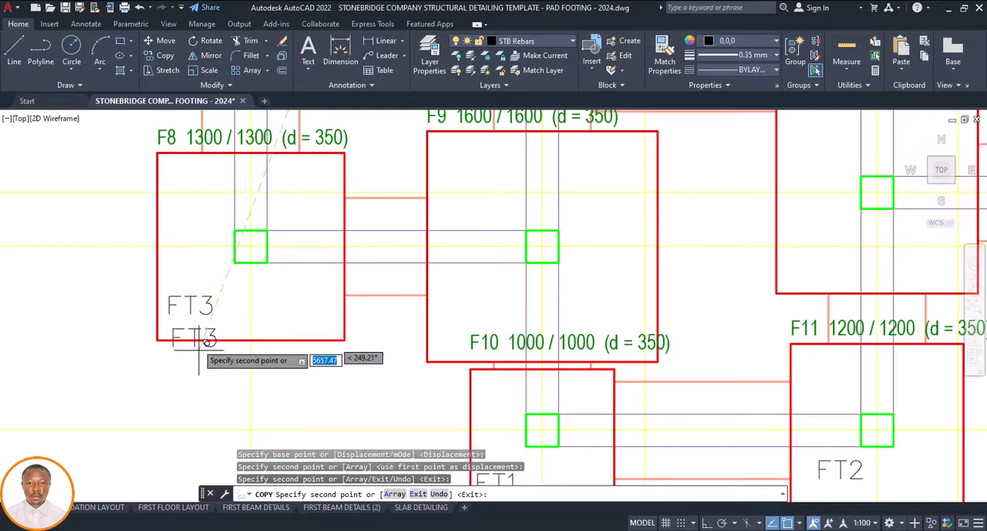
# Check the size labels across the foundation plan for the footings that still have no type label
pyautogui.scroll(-6, 188, 332)
pyautogui.scroll(2, 265, 330)
pyautogui.scroll(1, 267, 330)
pyautogui.scroll(-2, 376, 326)
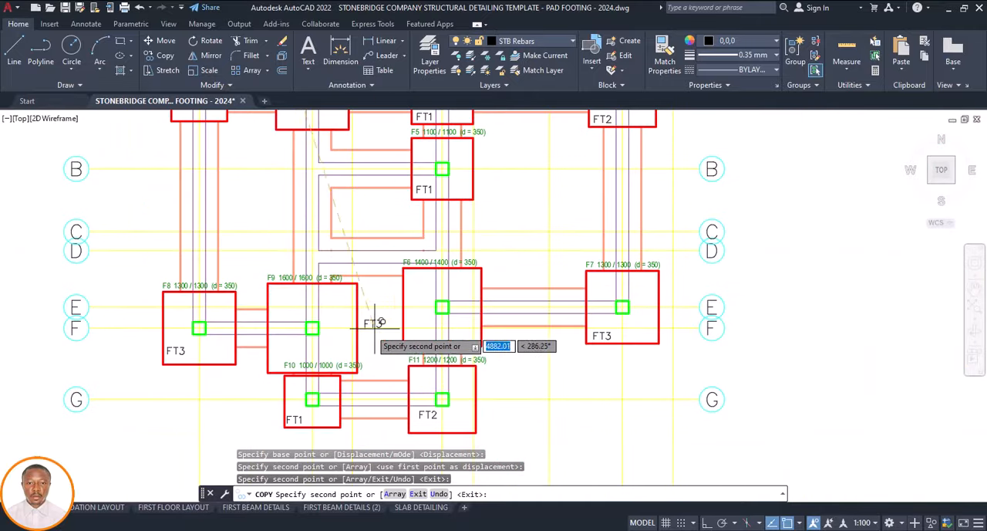
pyautogui.scroll(-2, 428, 364)
pyautogui.scroll(-2, 441, 308)
pyautogui.scroll(7, 432, 303)
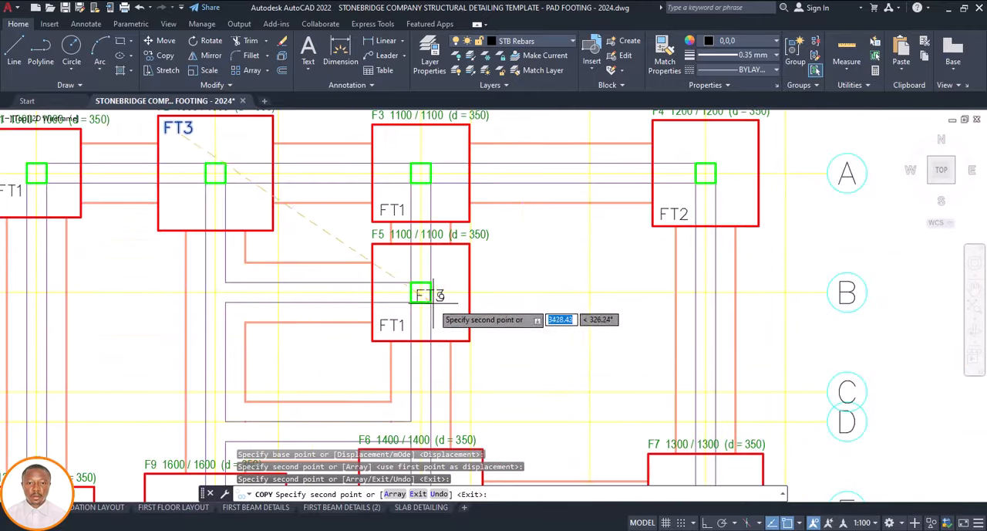
pyautogui.scroll(-4, 416, 303)
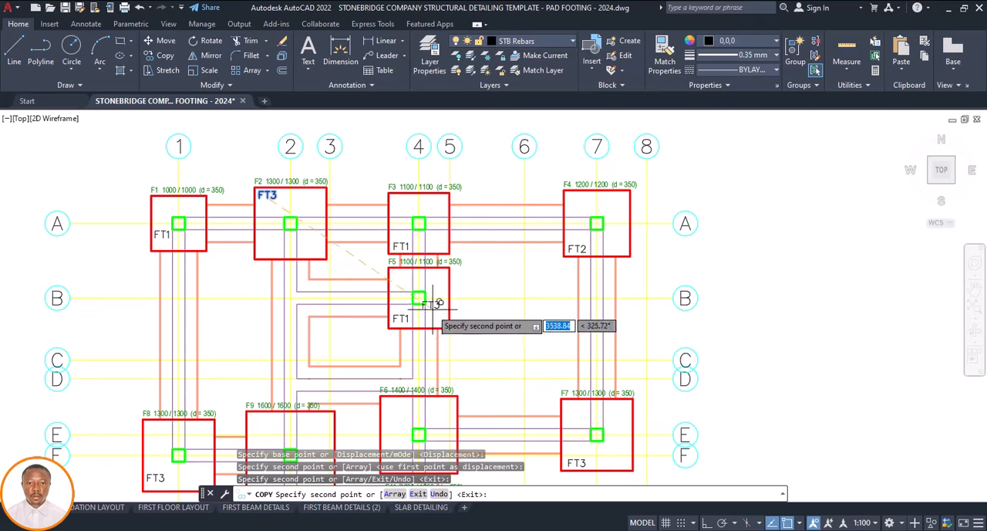
pyautogui.scroll(-3, 436, 293)
pyautogui.scroll(5, 432, 347)
pyautogui.scroll(-4, 417, 331)
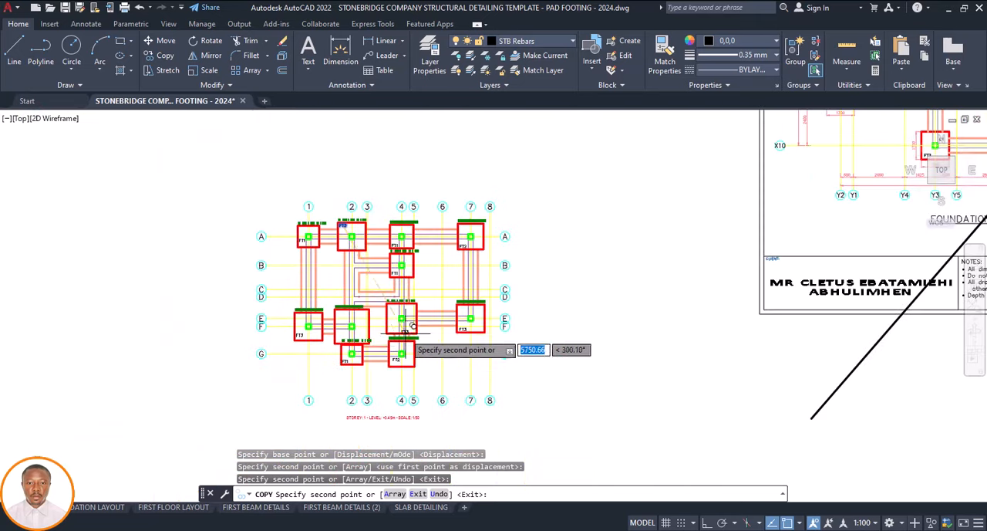
# Place a copy of the FT3 label in the lower-left corner of footing F6 at grids E and 4, and change its text to FT4
pyautogui.scroll(7, 405, 328)
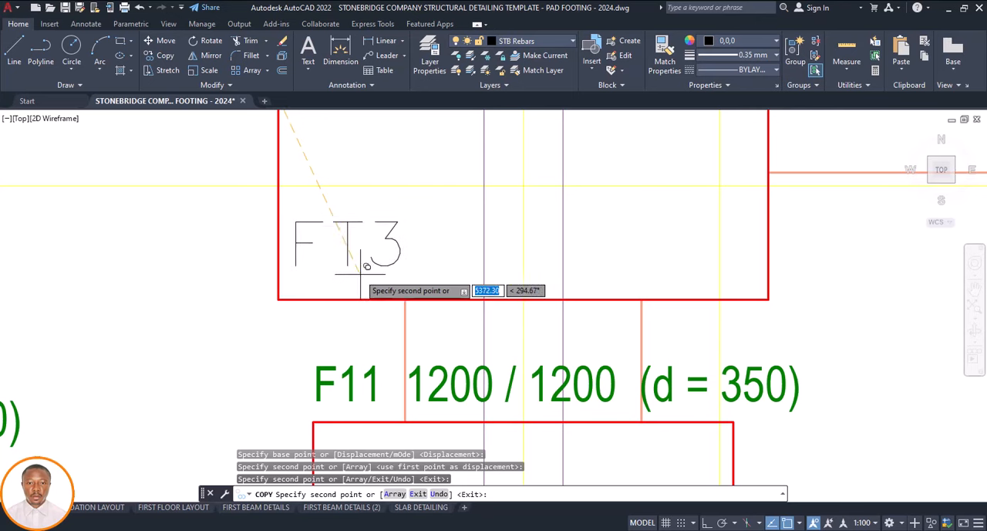
pyautogui.click(360, 276)
pyautogui.doubleClick(394, 259)
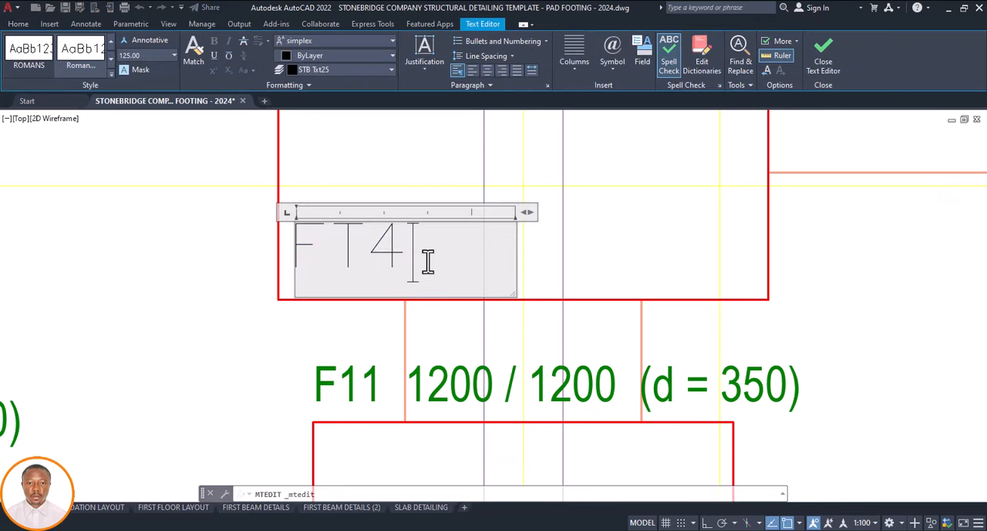
pyautogui.click(428, 171)
# Place a copy of the FT4 label in the lower-left corner of footing F9 at grids F and 2, and change its text to FT5
pyautogui.click(377, 255)
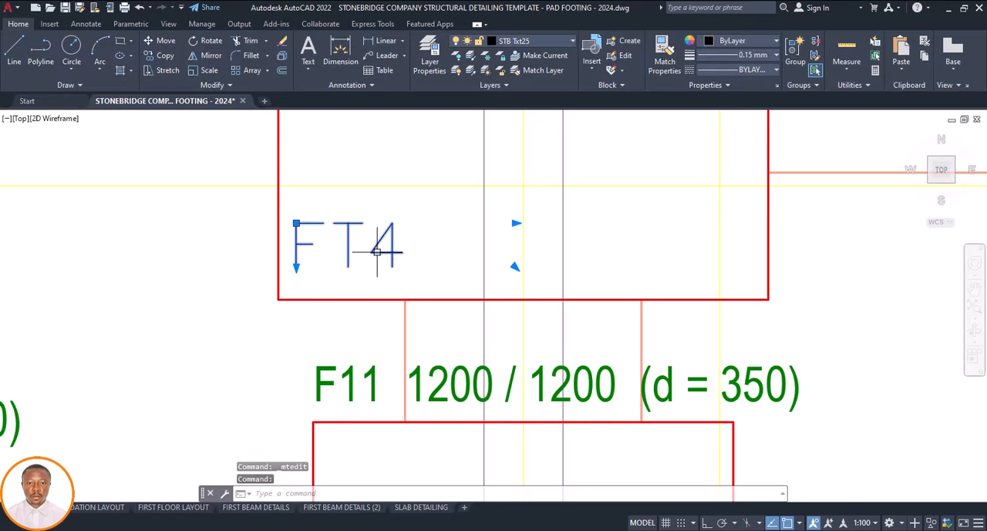
pyautogui.write('co')
pyautogui.press('Return')
pyautogui.click(365, 271)
pyautogui.scroll(-10, 375, 314)
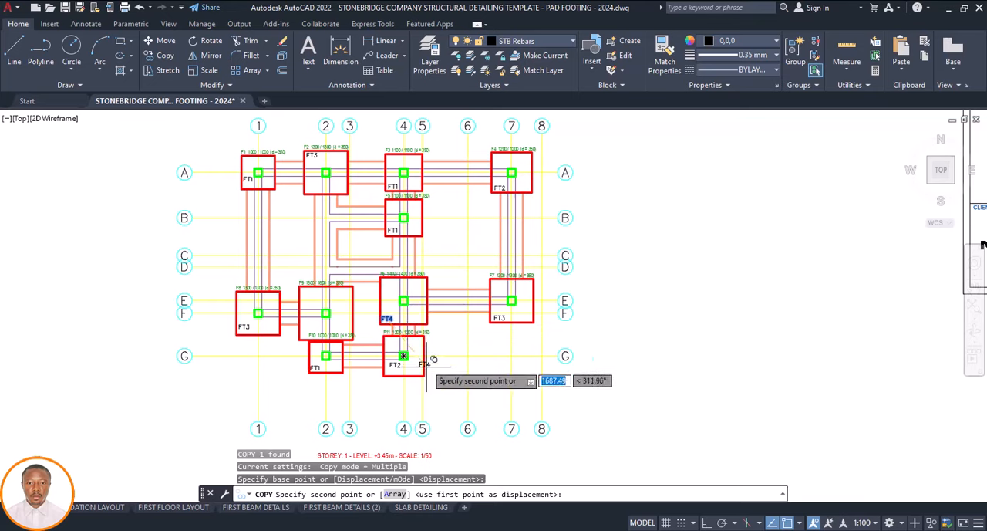
pyautogui.scroll(6, 290, 331)
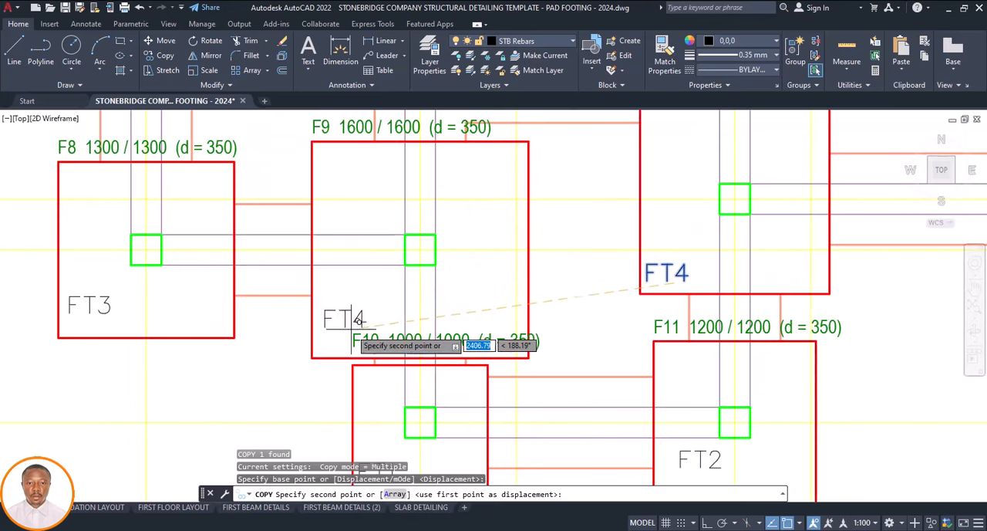
pyautogui.click(362, 293)
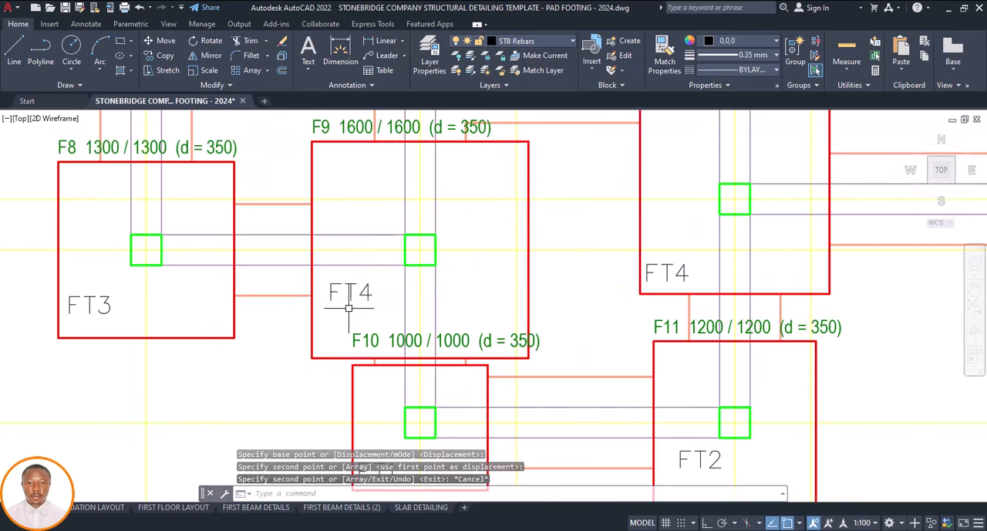
pyautogui.press('Escape')
pyautogui.doubleClick(361, 294)
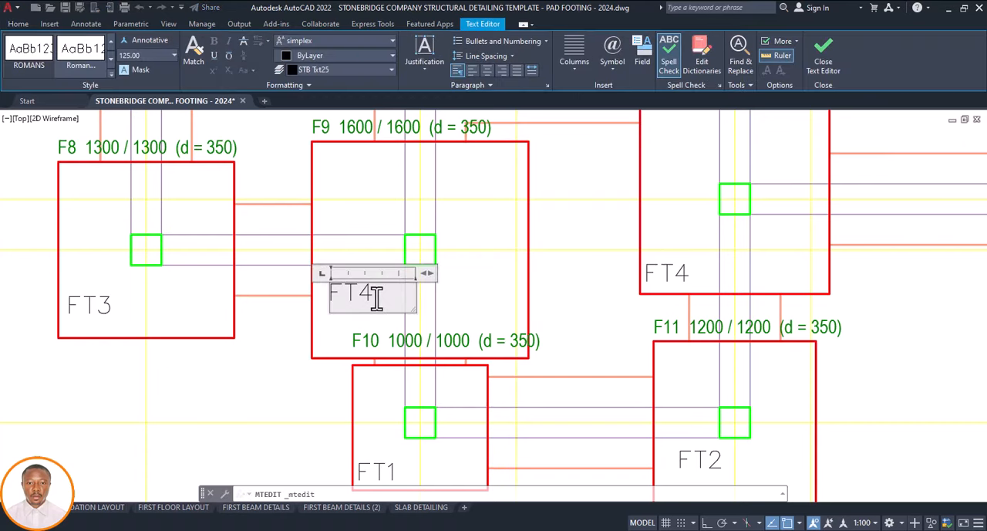
pyautogui.click(351, 318)
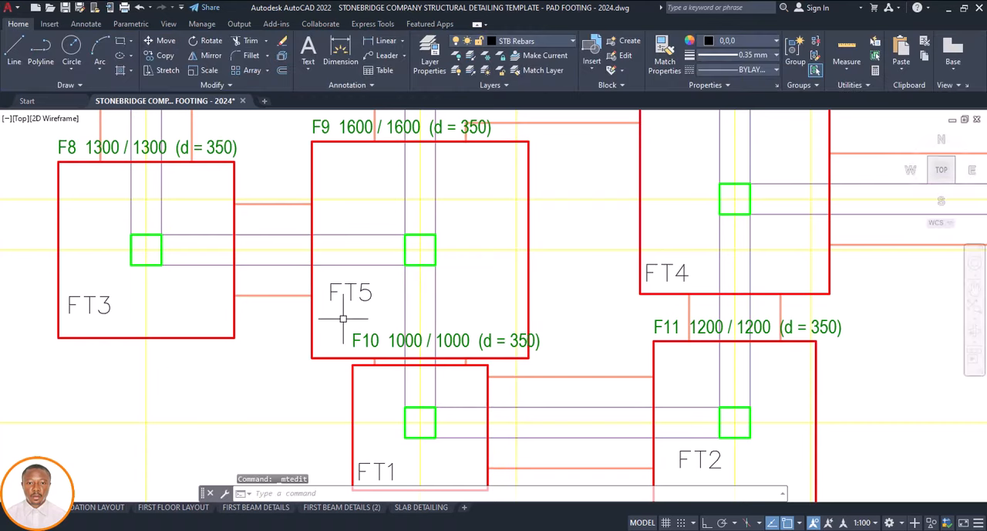
# Check the foundation plan to see that every footing carries a type label matching its size
pyautogui.scroll(-10, 345, 318)
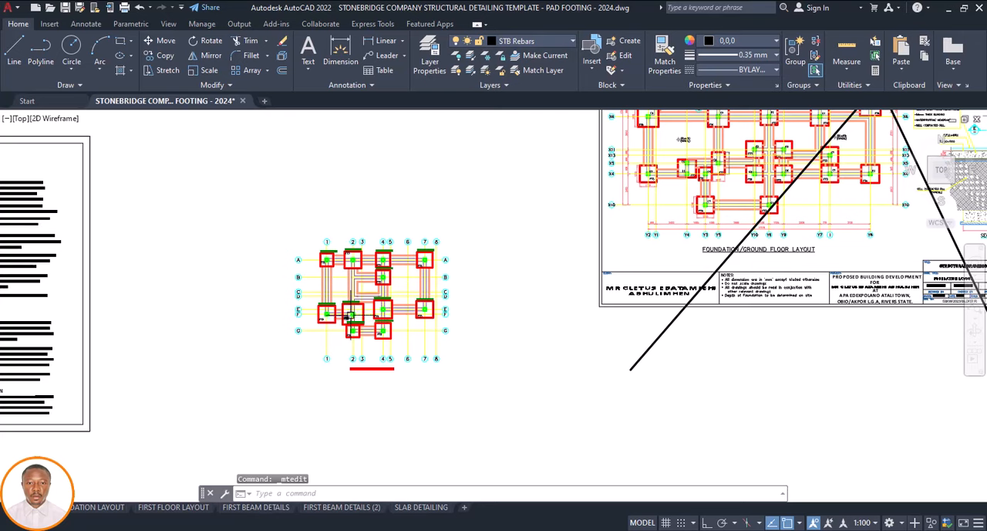
pyautogui.scroll(5, 352, 330)
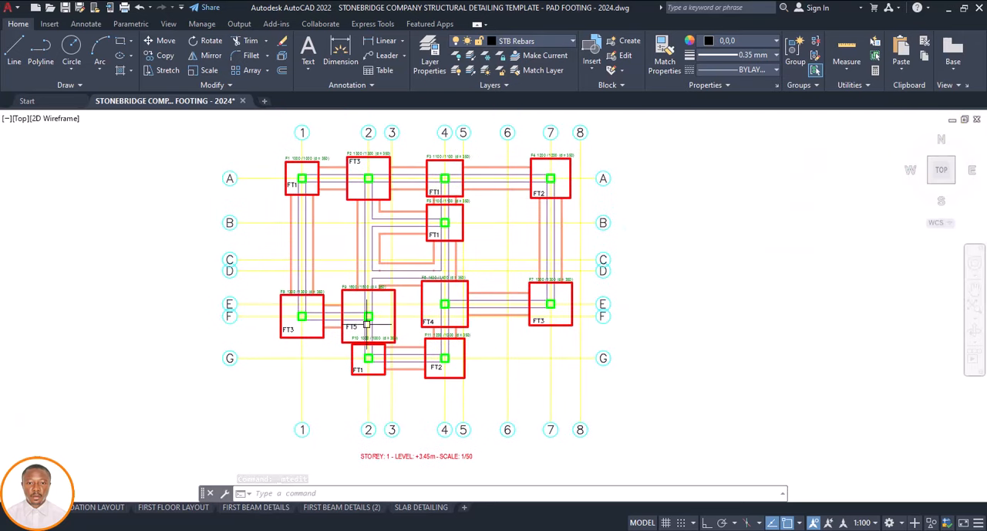
pyautogui.scroll(-3, 357, 327)
pyautogui.scroll(-3, 364, 335)
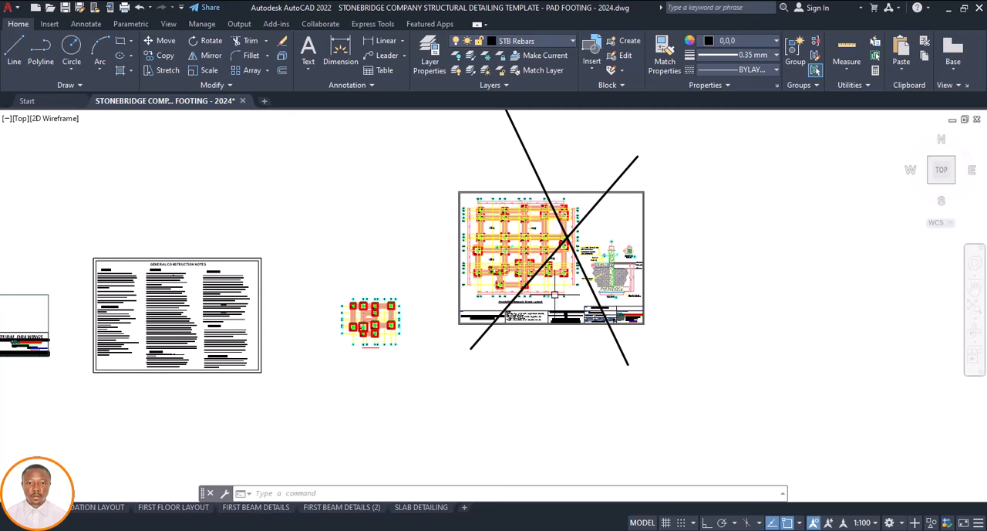
pyautogui.scroll(3, 360, 340)
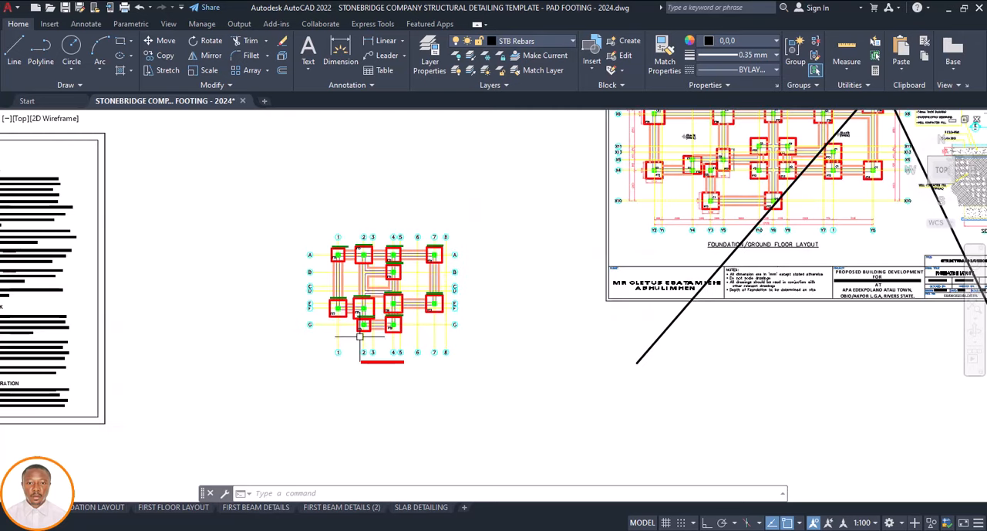
pyautogui.scroll(3, 359, 330)
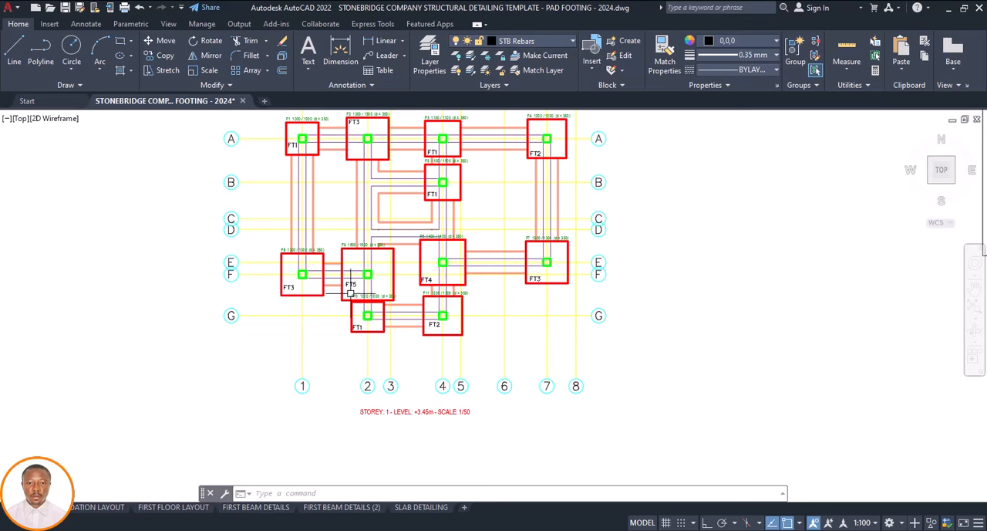
pyautogui.moveTo(351, 293); pyautogui.dragTo(335, 335, button='middle')
pyautogui.scroll(4, 280, 157)
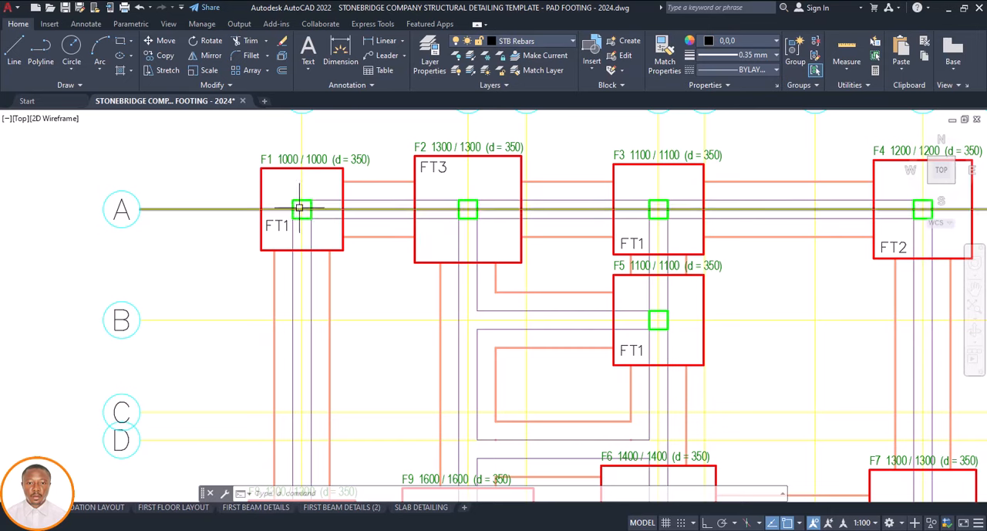
pyautogui.rightClick(332, 161)
pyautogui.click(375, 386)
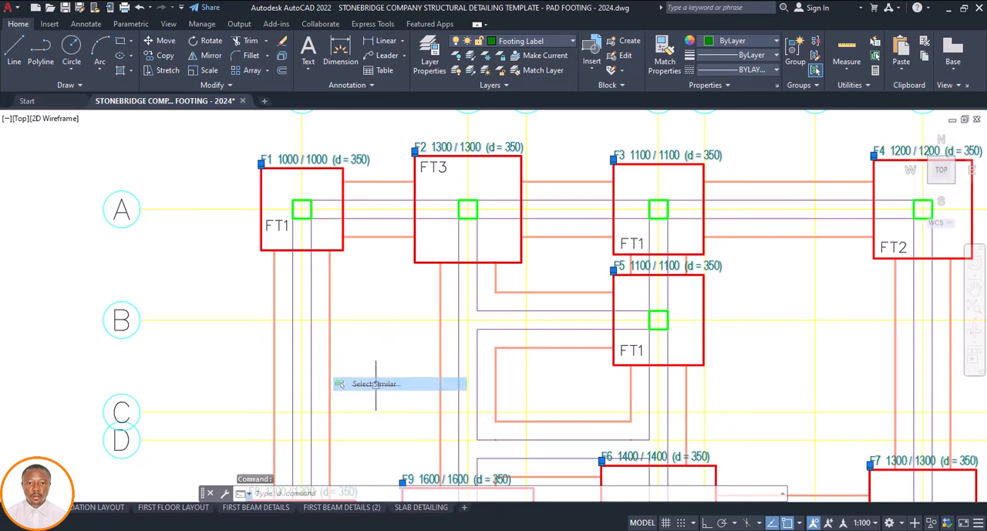
pyautogui.scroll(-3, 350, 300)
pyautogui.press('Escape')
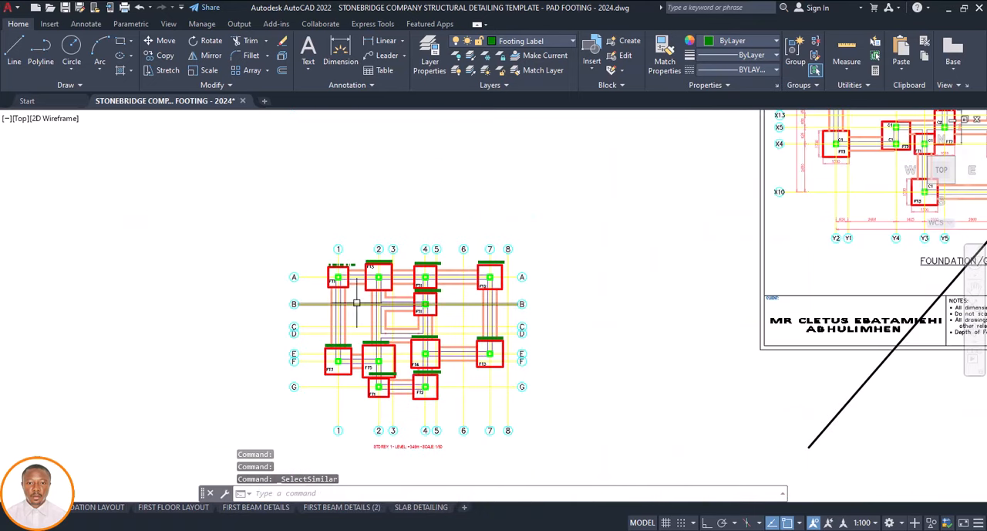
# Examine the footing type labels on the foundation plan, and the base reinforcement detail sheet among the template sheets
pyautogui.scroll(3, 336, 276)
pyautogui.scroll(3, 327, 292)
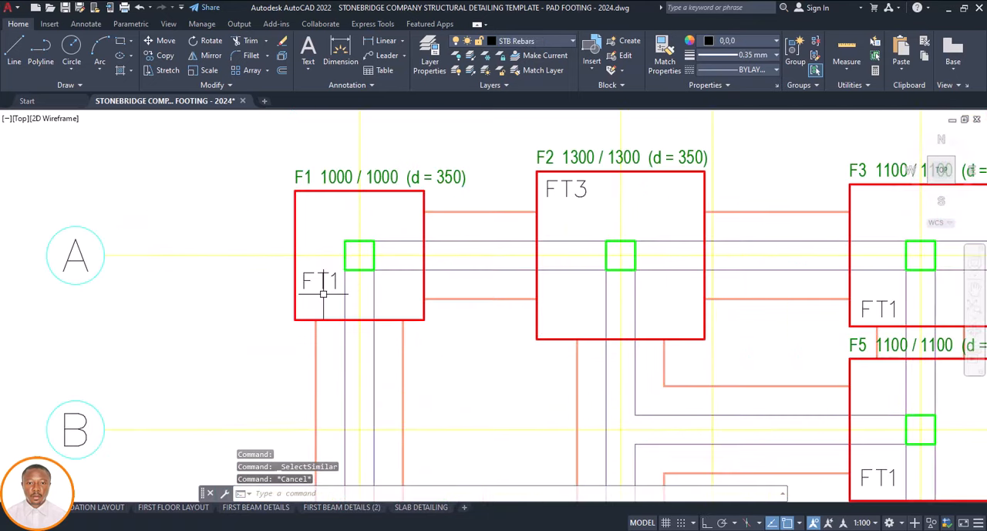
pyautogui.scroll(-5, 324, 270)
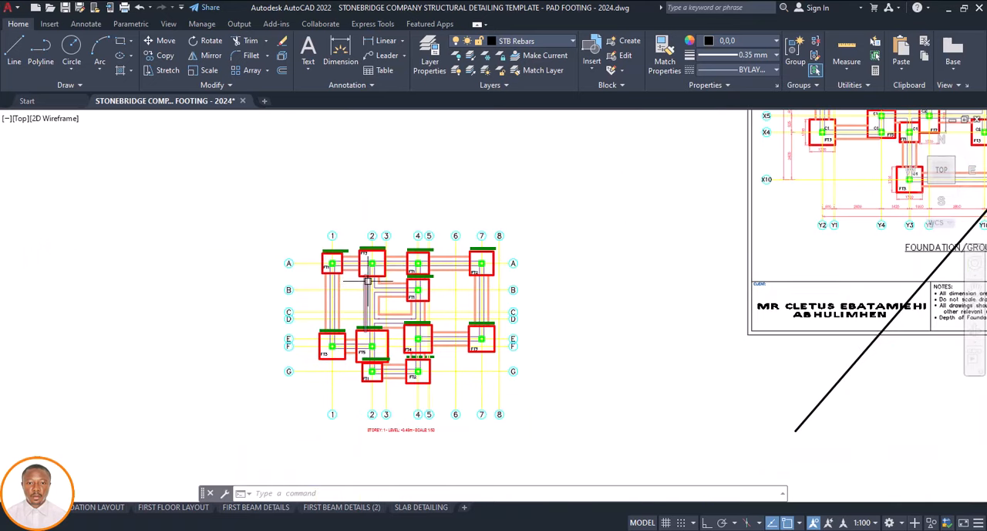
pyautogui.scroll(6, 326, 266)
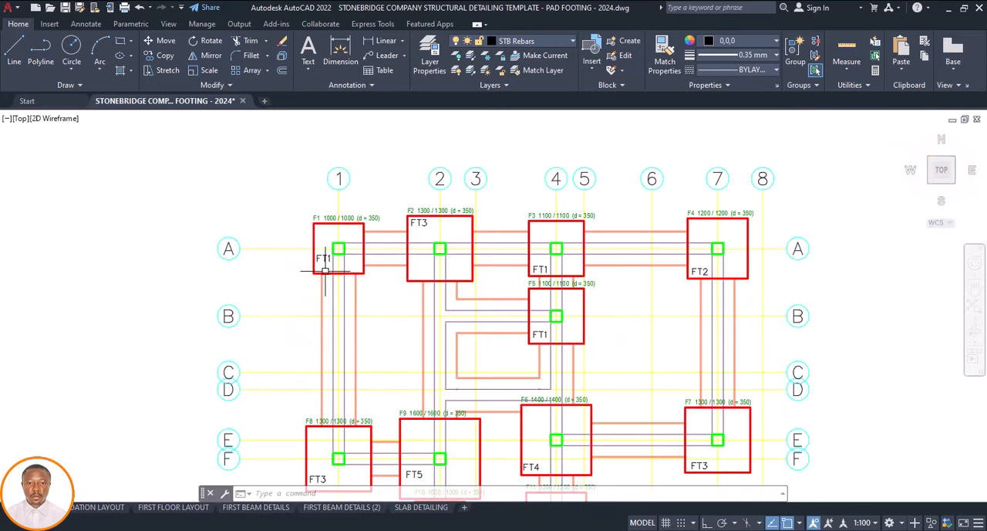
pyautogui.scroll(-2, 305, 258)
pyautogui.scroll(6, 310, 258)
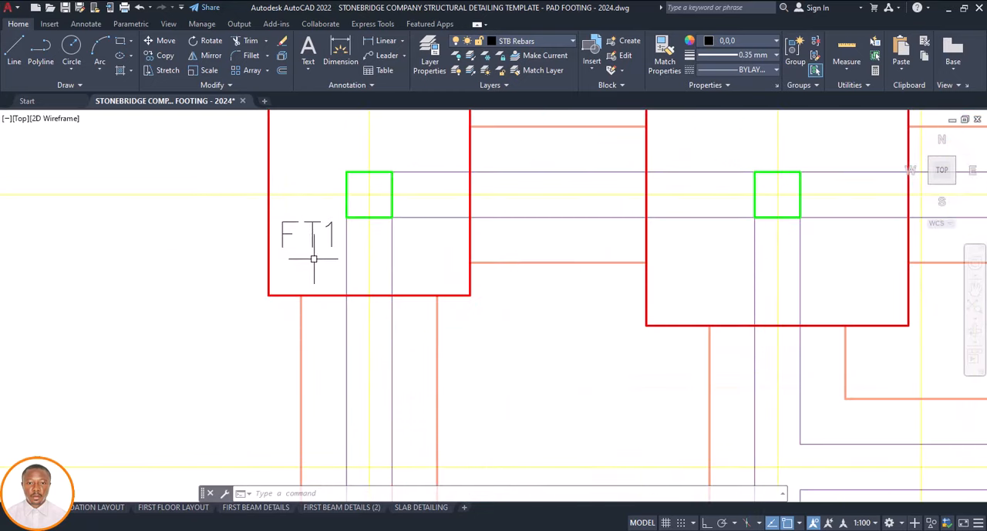
pyautogui.scroll(-5, 306, 255)
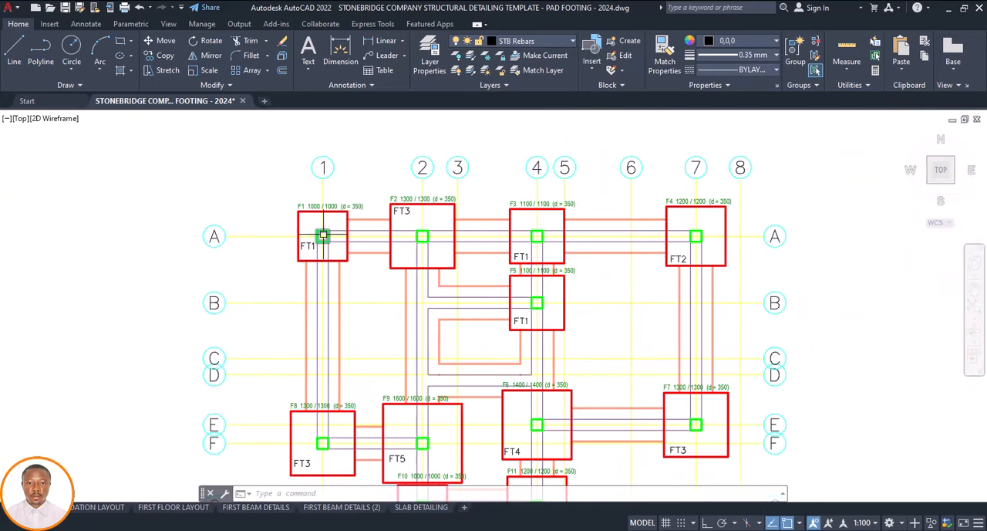
pyautogui.scroll(4, 548, 216)
pyautogui.scroll(-10, 418, 209)
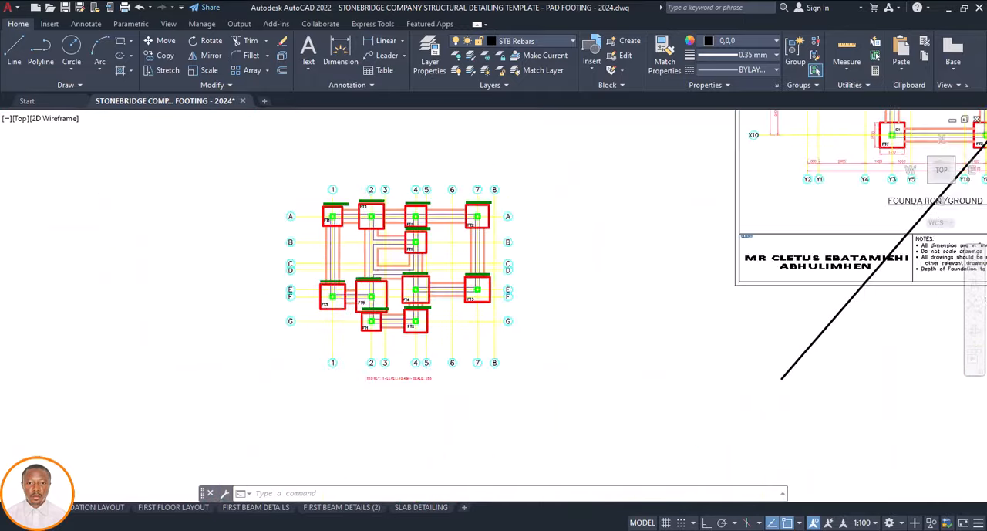
pyautogui.scroll(-5, 462, 256)
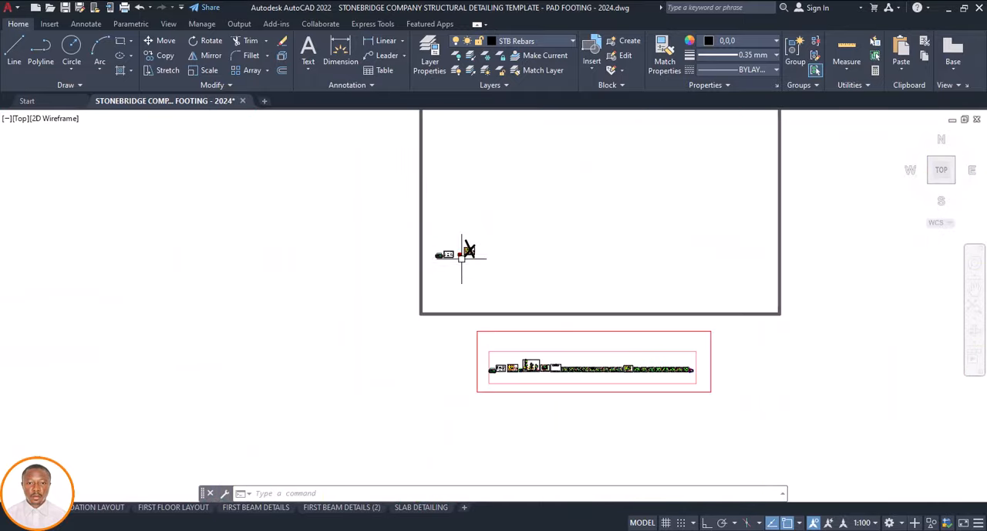
pyautogui.scroll(10, 522, 394)
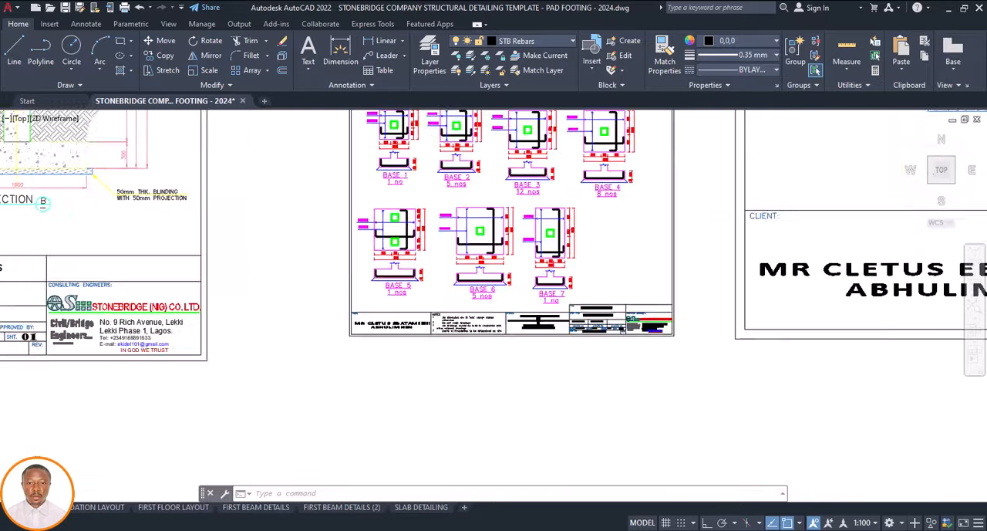
pyautogui.scroll(-10, 479, 305)
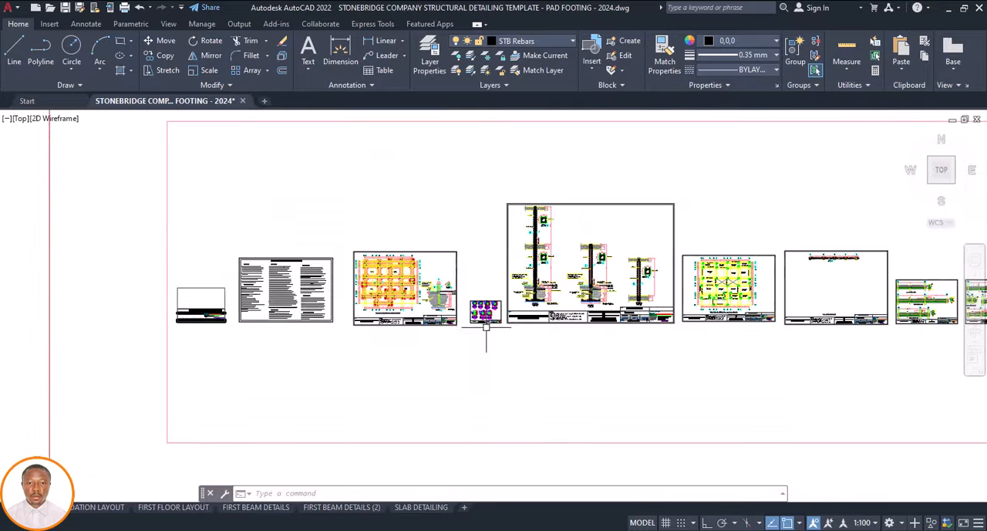
# Switch to Drawing1.dwg and find the row of individual footing details below the beam details
pyautogui.moveTo(640, 528)
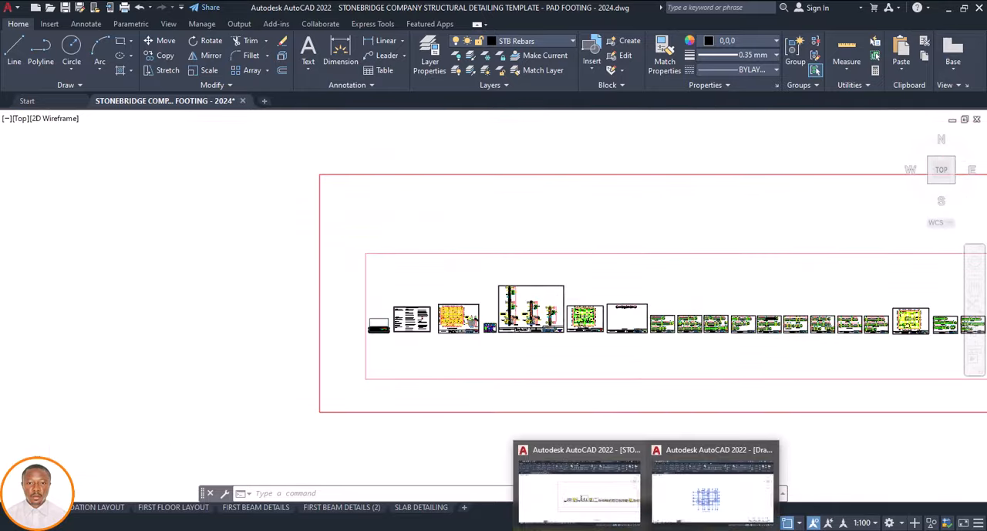
pyautogui.click(666, 464)
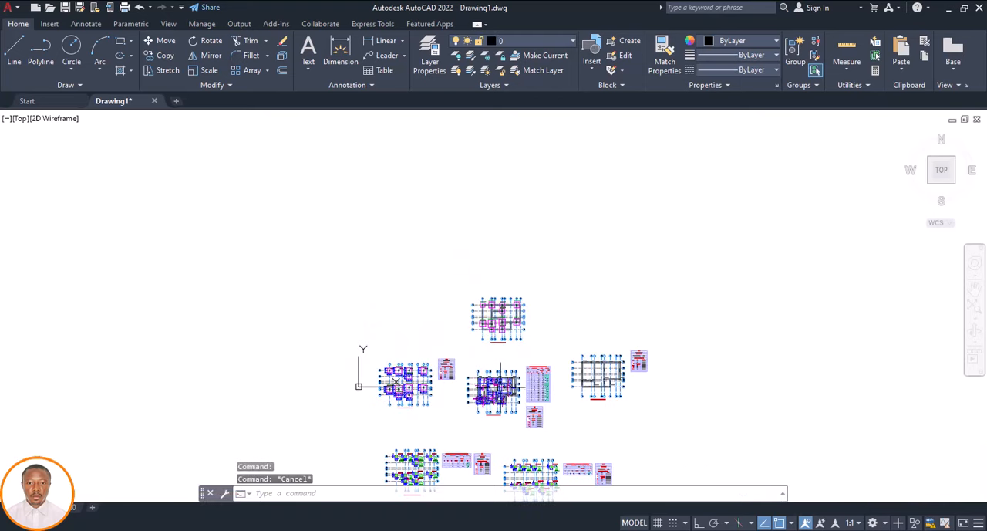
pyautogui.scroll(8, 380, 410)
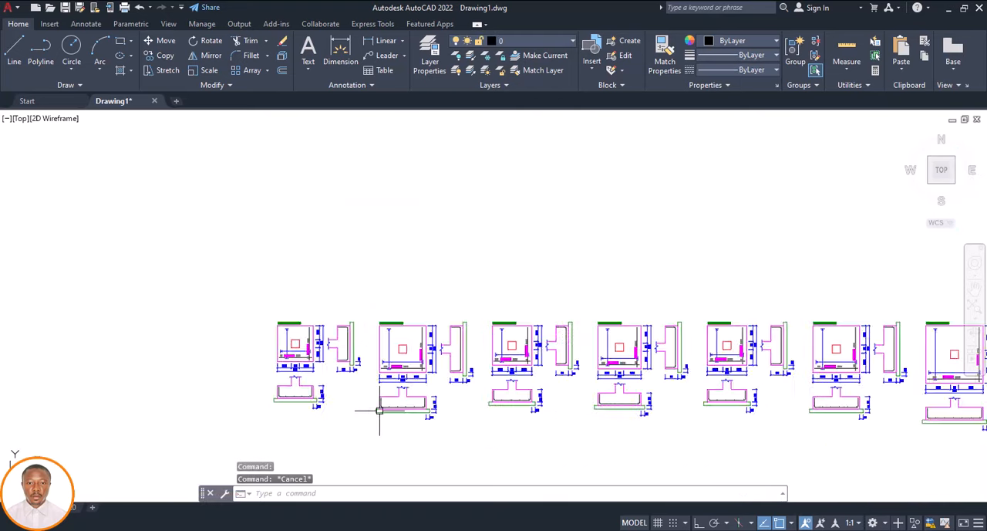
pyautogui.scroll(-7, 386, 370)
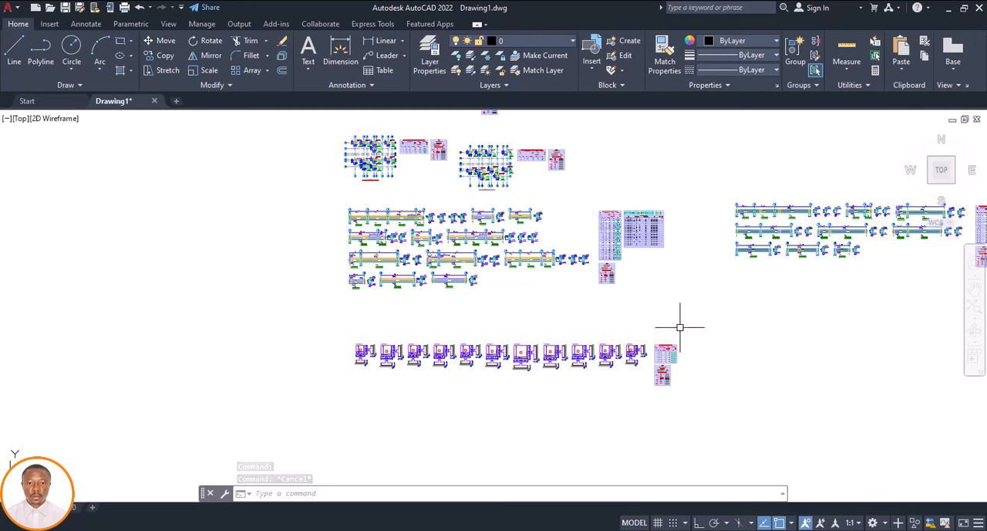
pyautogui.click(702, 322)
pyautogui.click(312, 389)
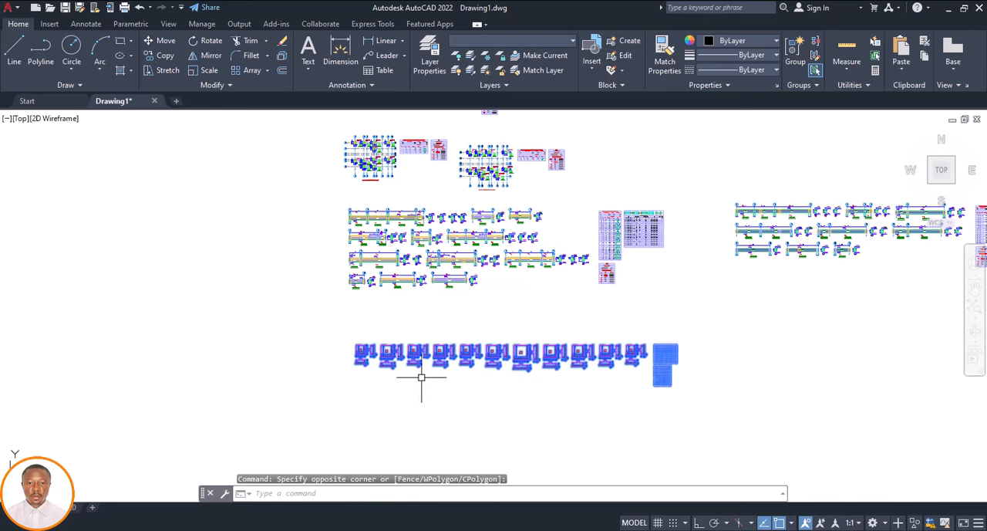
pyautogui.press('Escape')
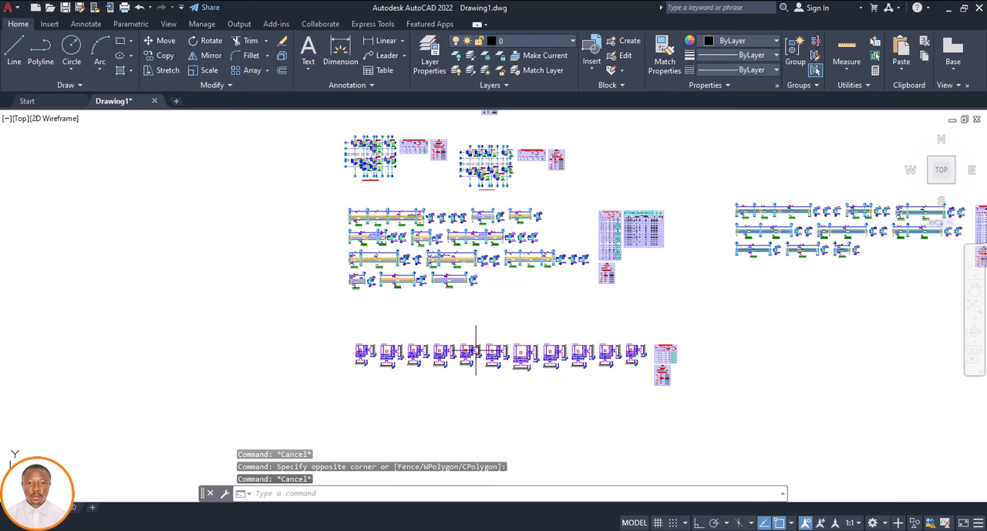
# Copy the whole row of footing details together with their schedule tables to the clipboard
pyautogui.click(699, 324)
pyautogui.click(316, 422)
pyautogui.rightClick(433, 362)
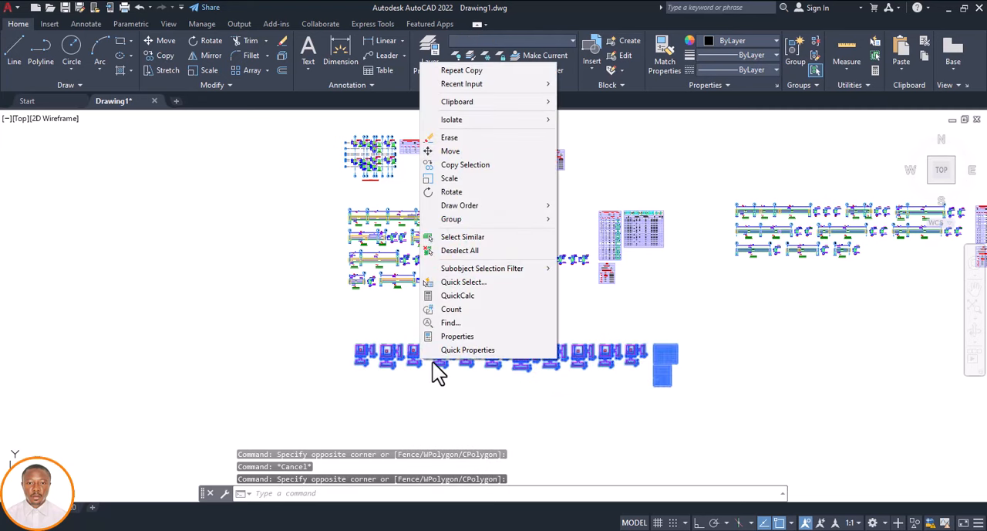
pyautogui.moveTo(549, 102)
pyautogui.click(591, 122)
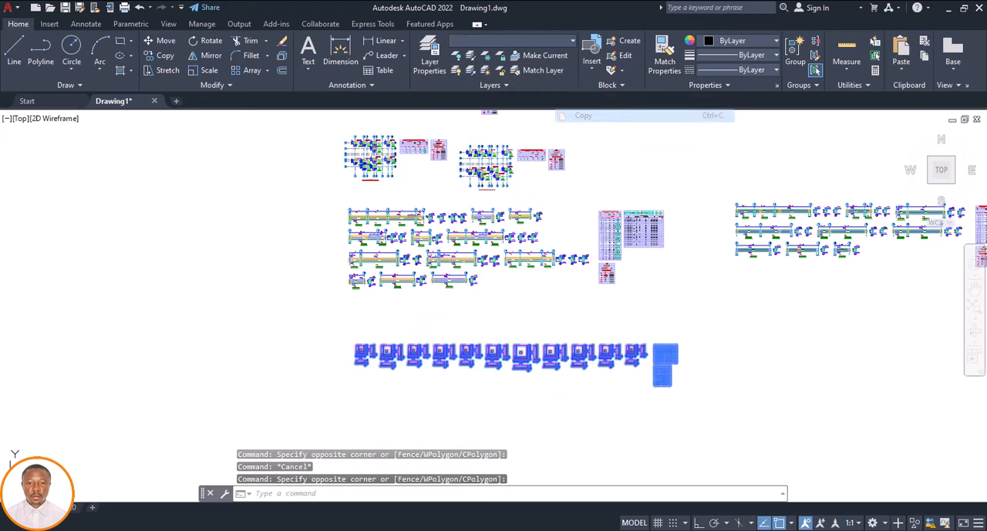
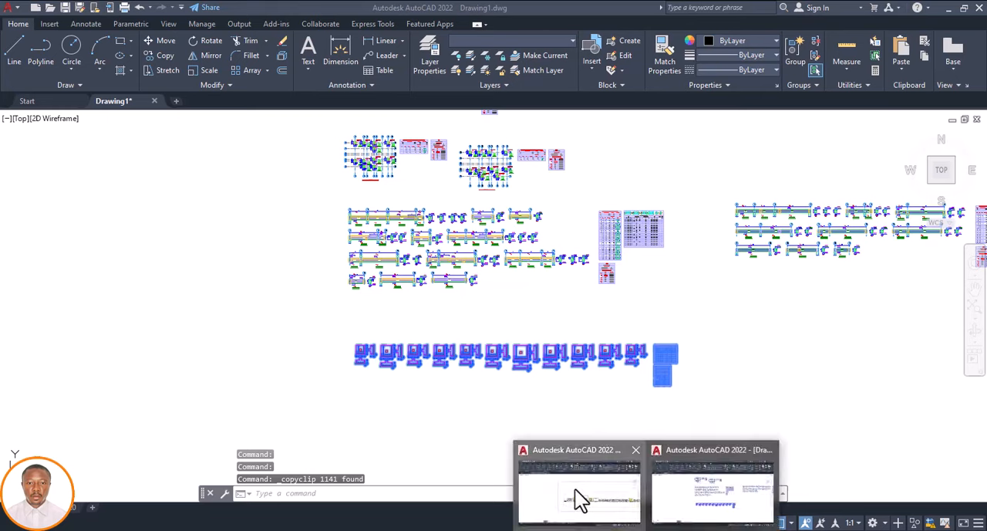
# Switch to the pad footing template drawing and paste the copied footing details and schedules below the template sheets
pyautogui.click(578, 497)
pyautogui.scroll(-2, 456, 312)
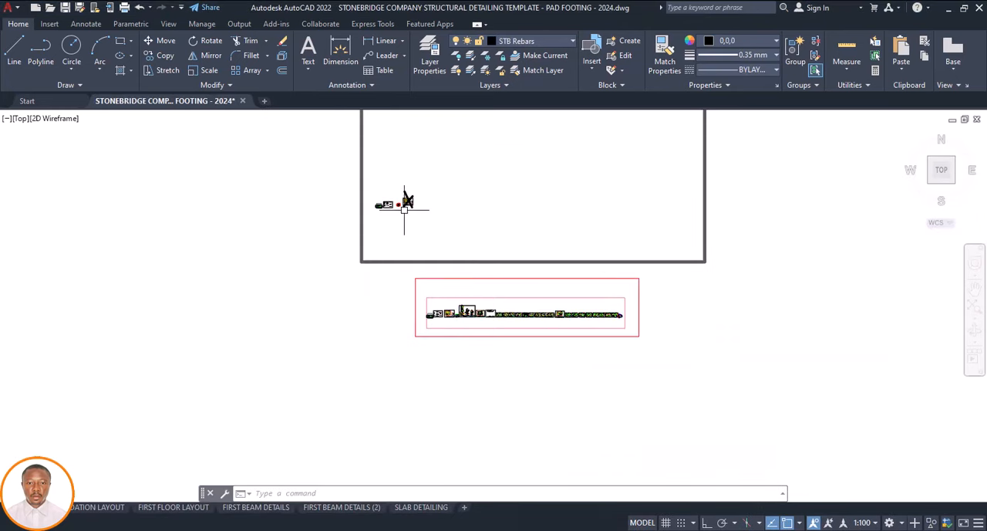
pyautogui.scroll(5, 404, 205)
pyautogui.click(420, 229)
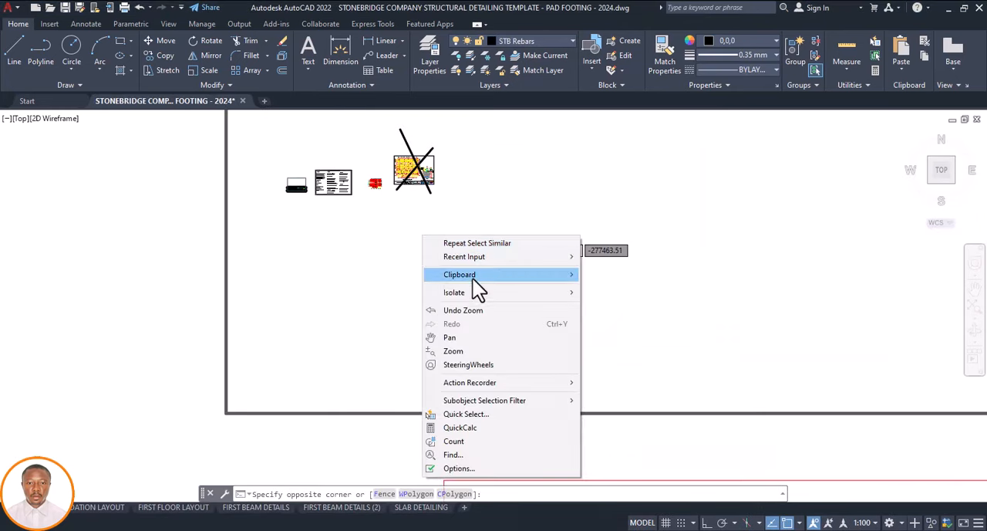
pyautogui.moveTo(473, 277)
pyautogui.click(607, 314)
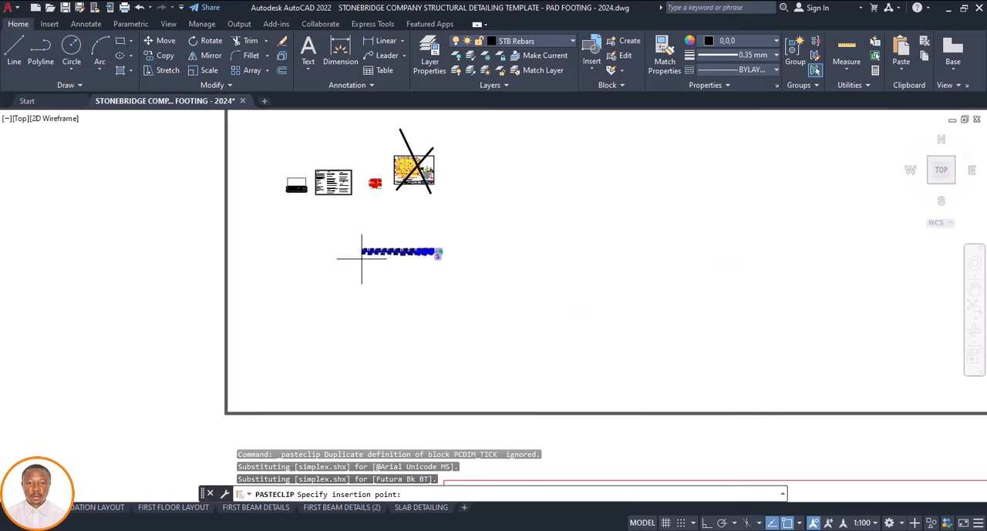
pyautogui.scroll(8, 385, 193)
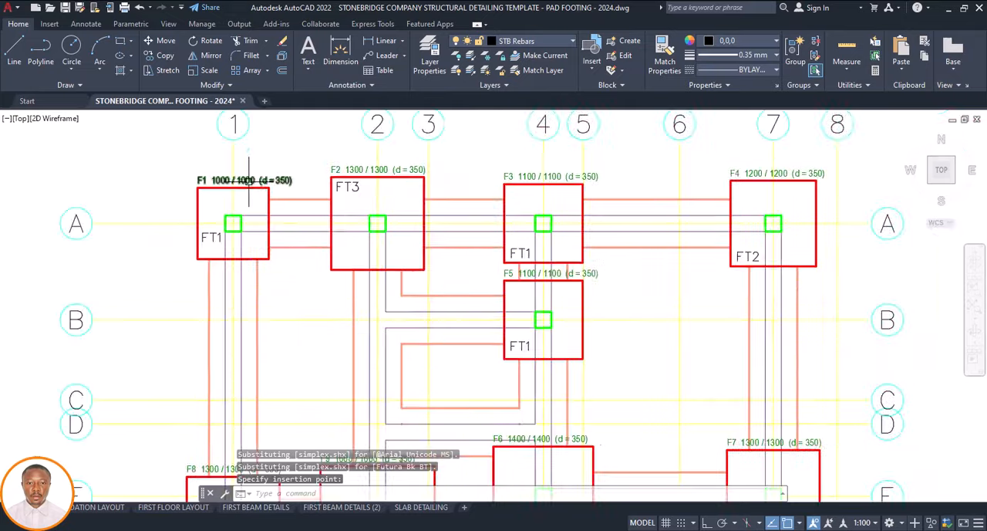
# Compare the pasted footing details with the foundation plan's labels to identify a detail for type FT1
pyautogui.scroll(2, 249, 180)
pyautogui.scroll(-10, 463, 327)
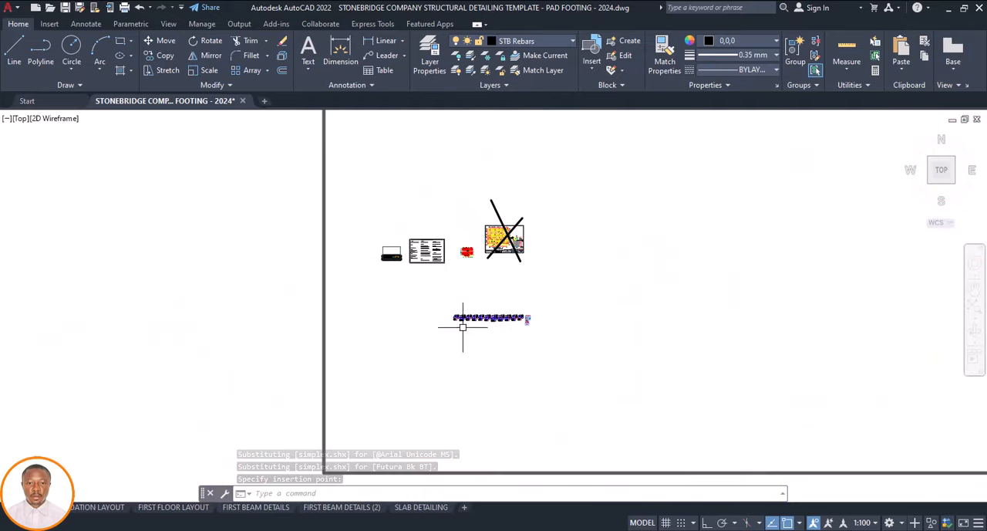
pyautogui.scroll(8, 463, 324)
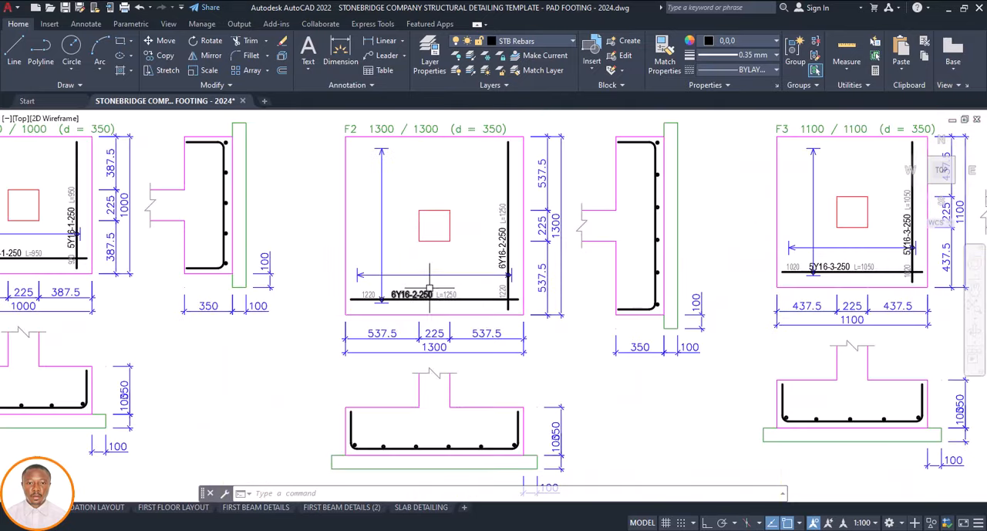
pyautogui.scroll(-4, 430, 289)
pyautogui.scroll(5, 300, 318)
pyautogui.scroll(-5, 331, 315)
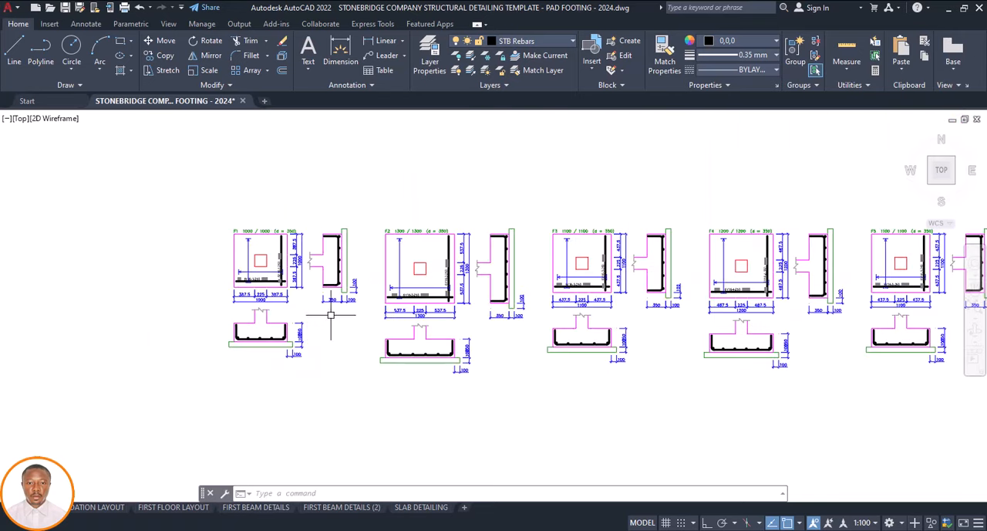
pyautogui.scroll(5, 571, 316)
pyautogui.scroll(-3, 531, 320)
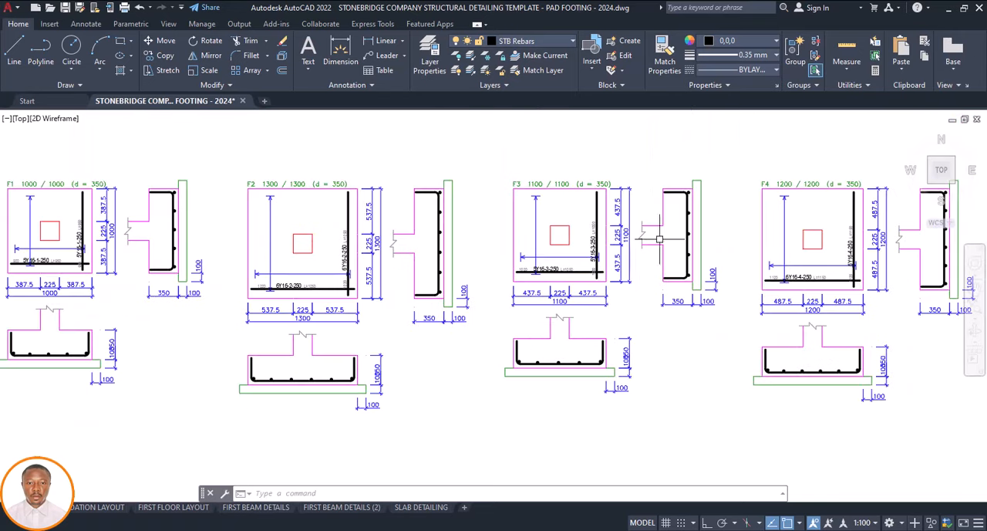
# Move the F3 1100 / 1100 footing detail out of the pasted row to just below the foundation plan
pyautogui.click(725, 164)
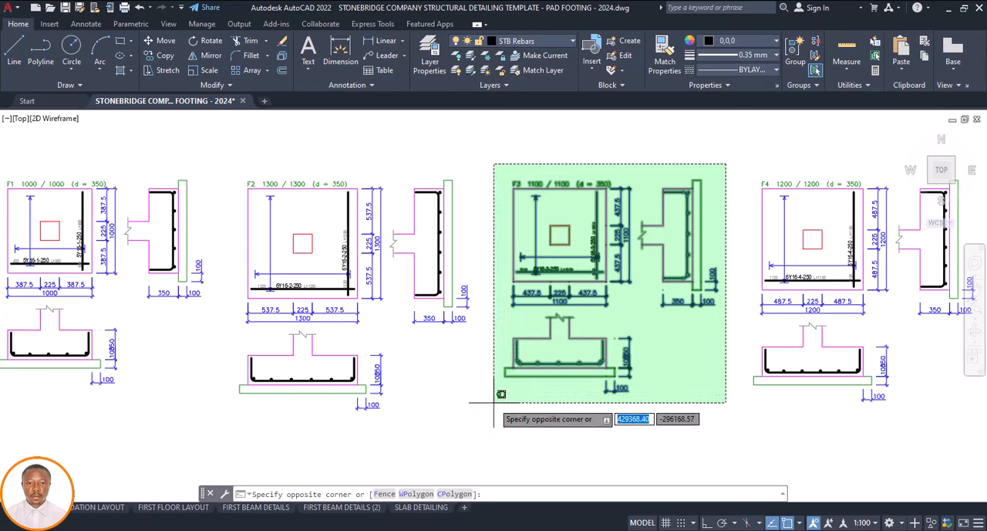
pyautogui.click(511, 388)
pyautogui.press('Return')
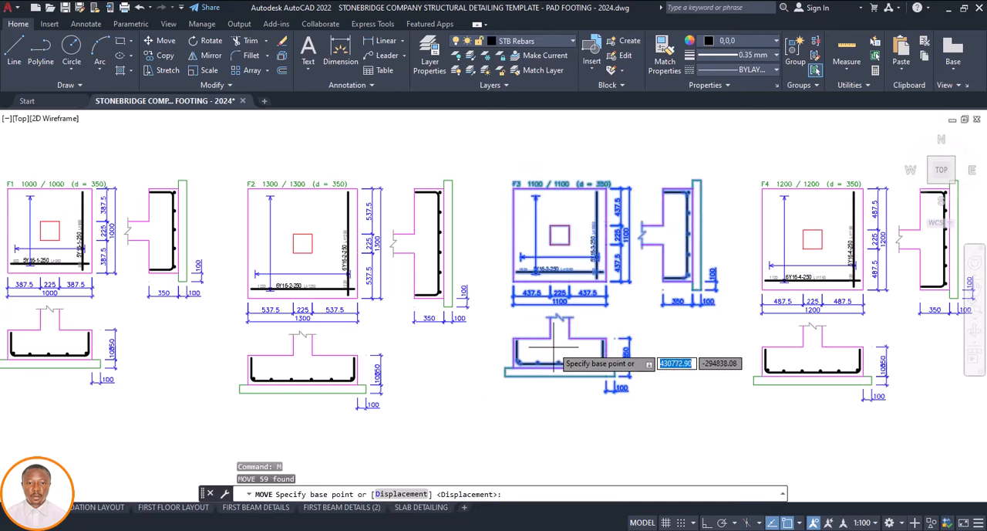
pyautogui.click(561, 359)
pyautogui.scroll(-6, 557, 344)
pyautogui.scroll(3, 555, 318)
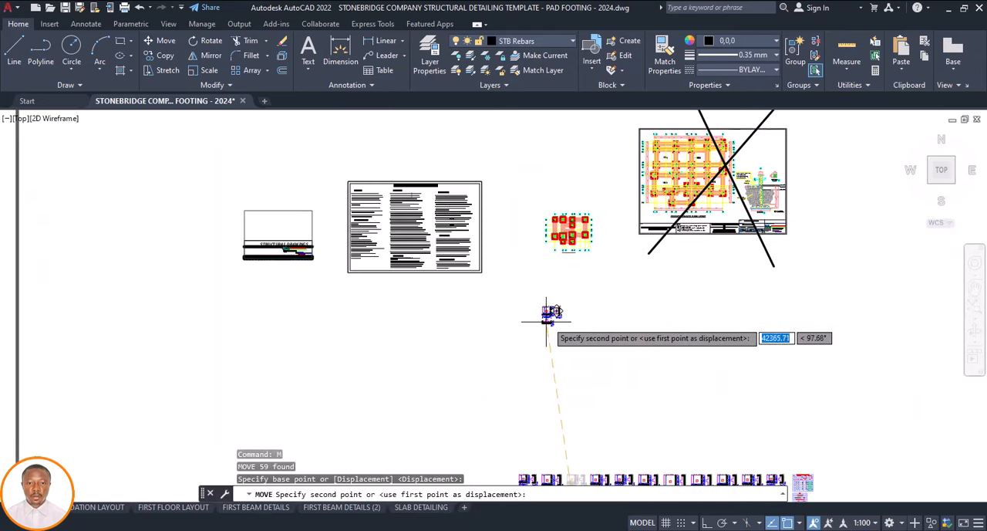
pyautogui.click(568, 320)
# Copy the FT1 label from the footing at grid A-1 to beneath the separated F3 footing detail
pyautogui.scroll(8, 571, 229)
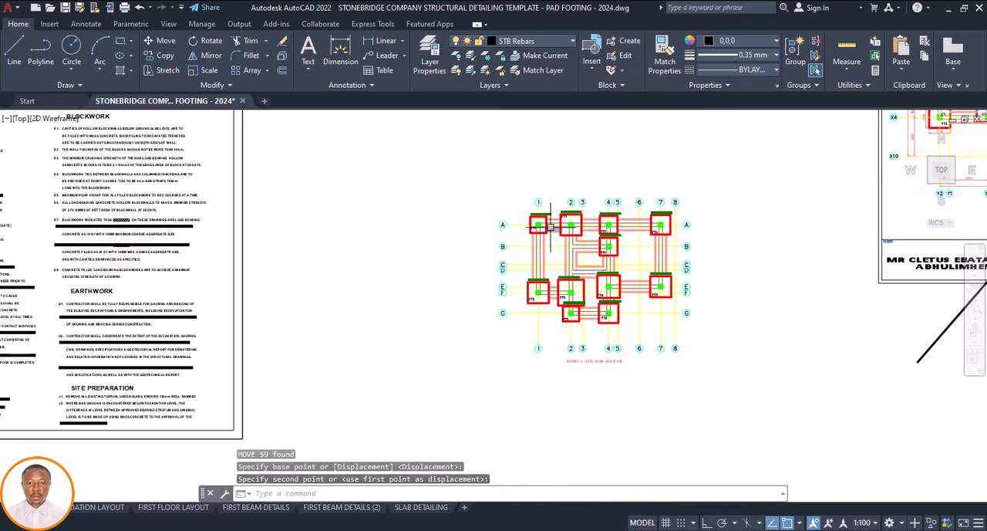
pyautogui.click(540, 203)
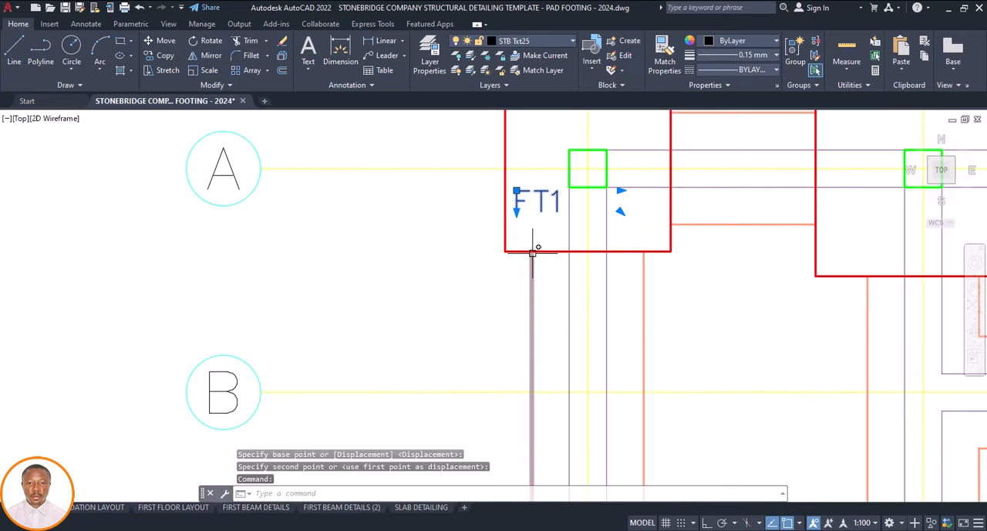
pyautogui.write('co')
pyautogui.press('Return')
pyautogui.click(540, 219)
pyautogui.scroll(-8, 548, 216)
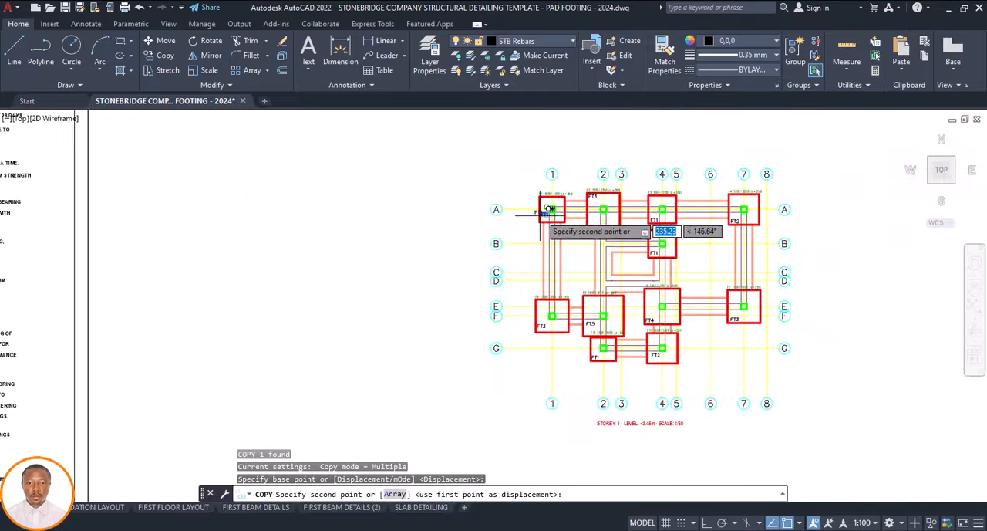
pyautogui.scroll(5, 509, 368)
pyautogui.click(529, 366)
pyautogui.press('Escape')
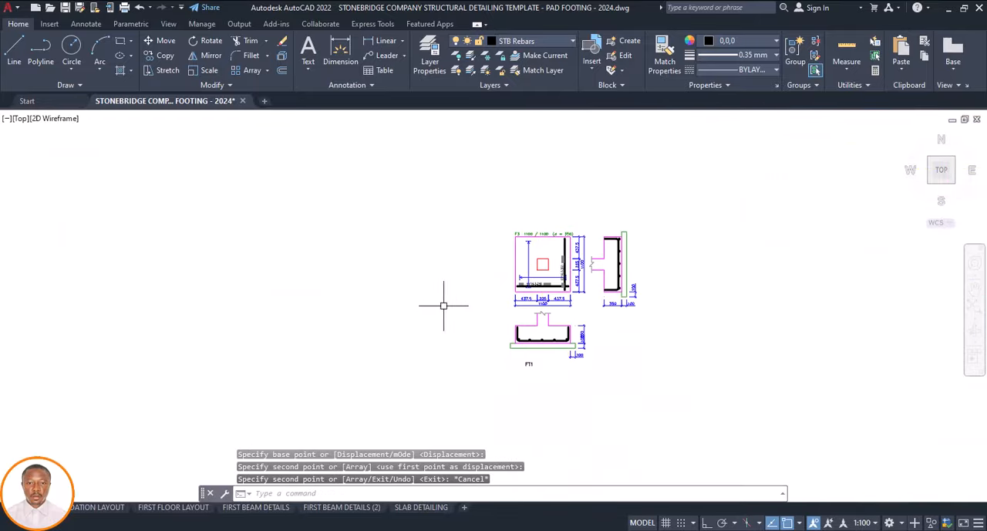
# Check the FT2 footing on the foundation plan and select the matching F4 1200 / 1200 detail in the pasted row
pyautogui.scroll(-5, 452, 303)
pyautogui.scroll(10, 525, 150)
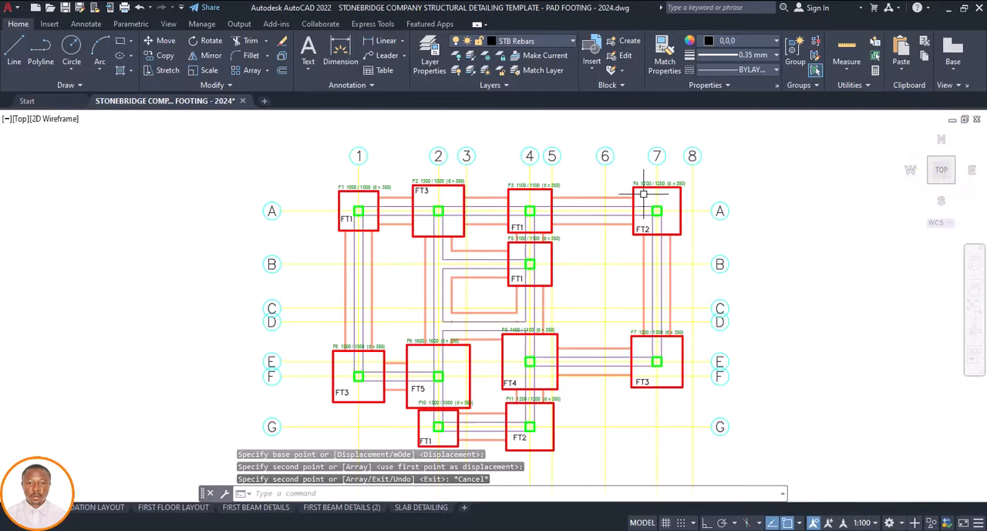
pyautogui.scroll(-4, 531, 183)
pyautogui.scroll(-14, 531, 191)
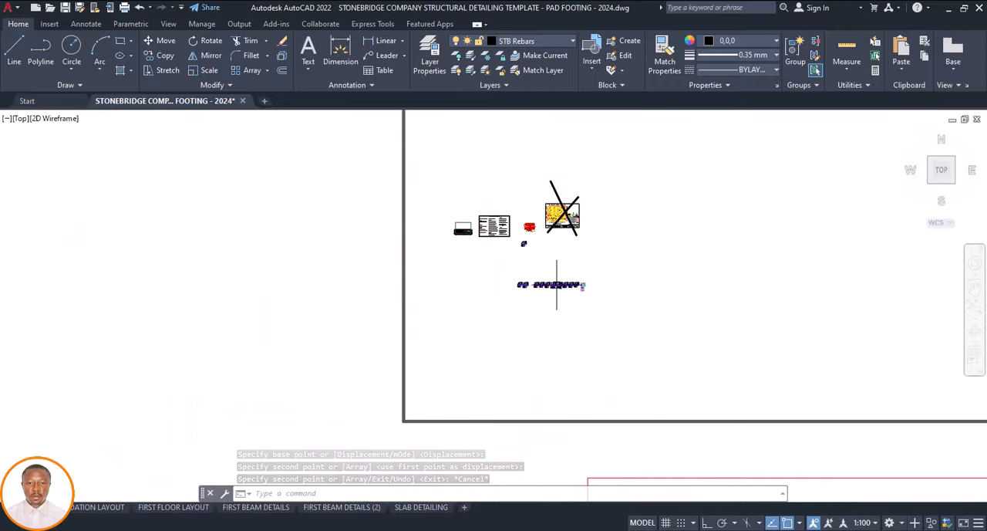
pyautogui.scroll(14, 548, 282)
pyautogui.scroll(2, 513, 266)
pyautogui.scroll(-4, 539, 240)
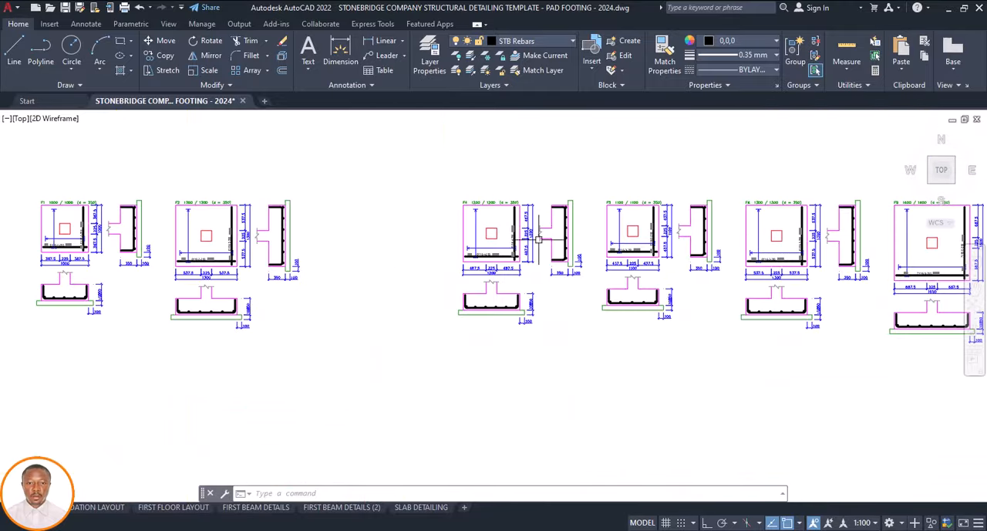
pyautogui.click(585, 182)
pyautogui.click(425, 345)
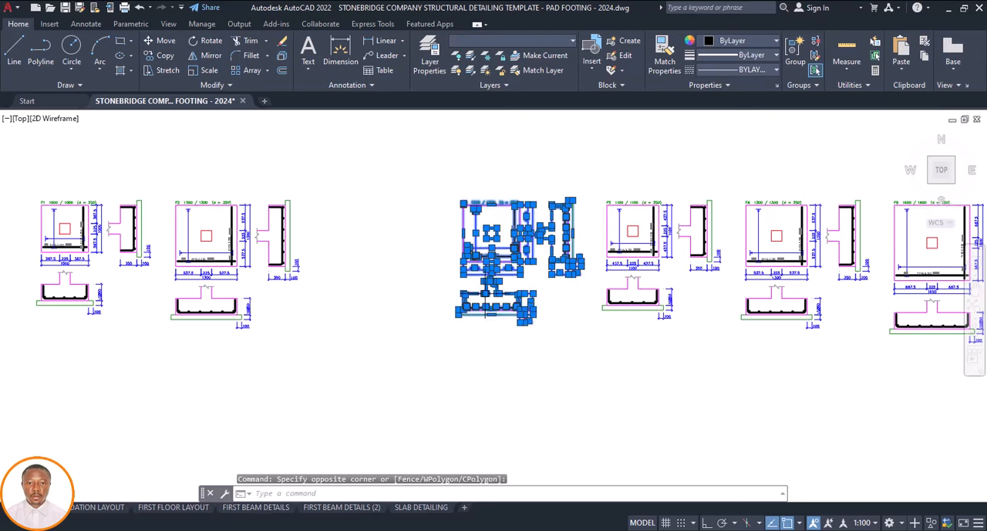
pyautogui.click(484, 295)
pyautogui.write('P')
pyautogui.press('Return')
pyautogui.scroll(-5, 493, 329)
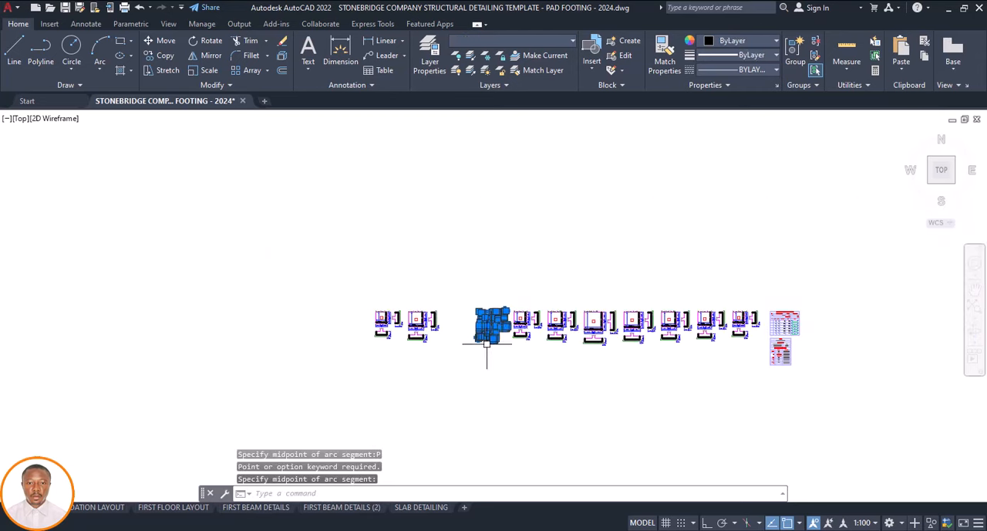
pyautogui.scroll(5, 495, 332)
pyautogui.press('Escape')
# Move the selected F4 footing detail beside the FT1 detail below the foundation plan
pyautogui.write('m')
pyautogui.press('Return')
pyautogui.click(497, 343)
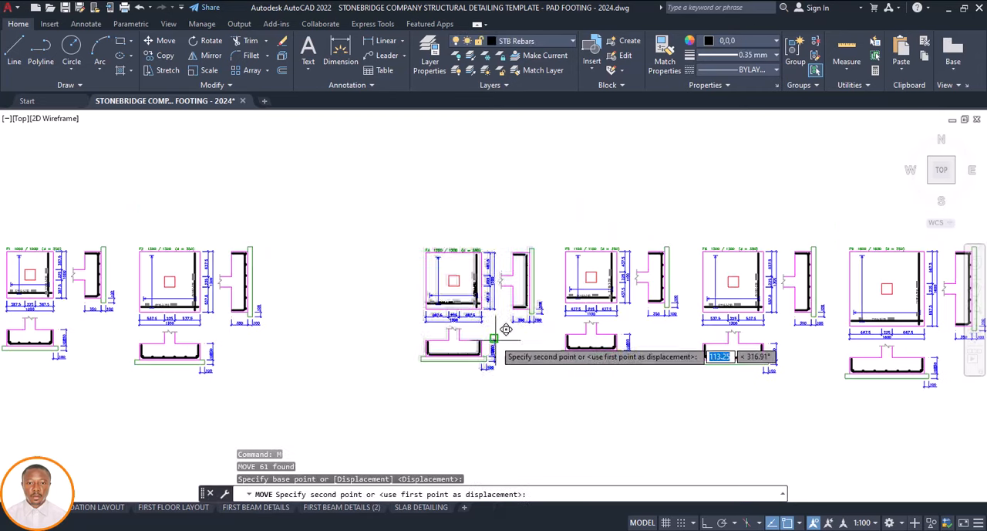
pyautogui.scroll(-6, 494, 332)
pyautogui.scroll(3, 481, 279)
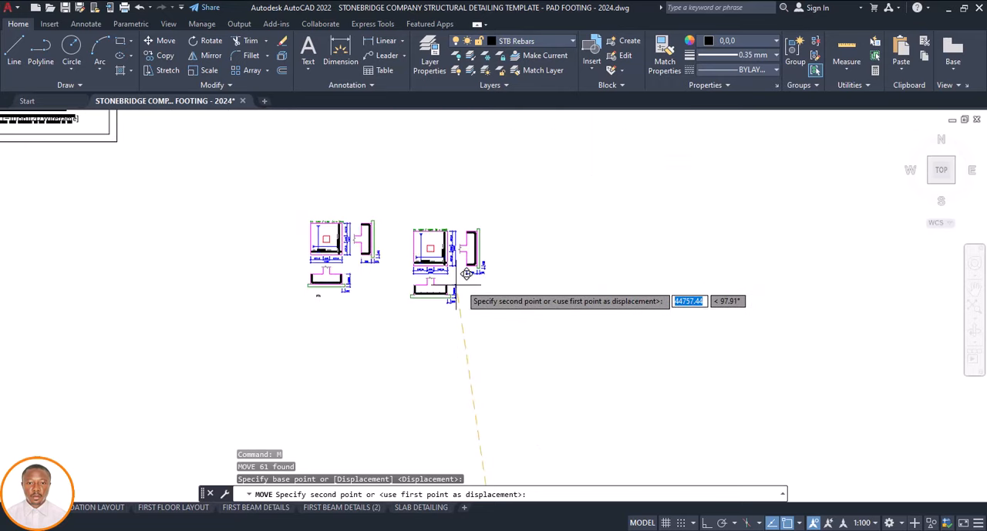
pyautogui.click(460, 296)
# Copy the FT2 label from the footing at grid A-7 to beneath the separated F4 footing detail
pyautogui.scroll(-2, 467, 297)
pyautogui.scroll(-3, 467, 297)
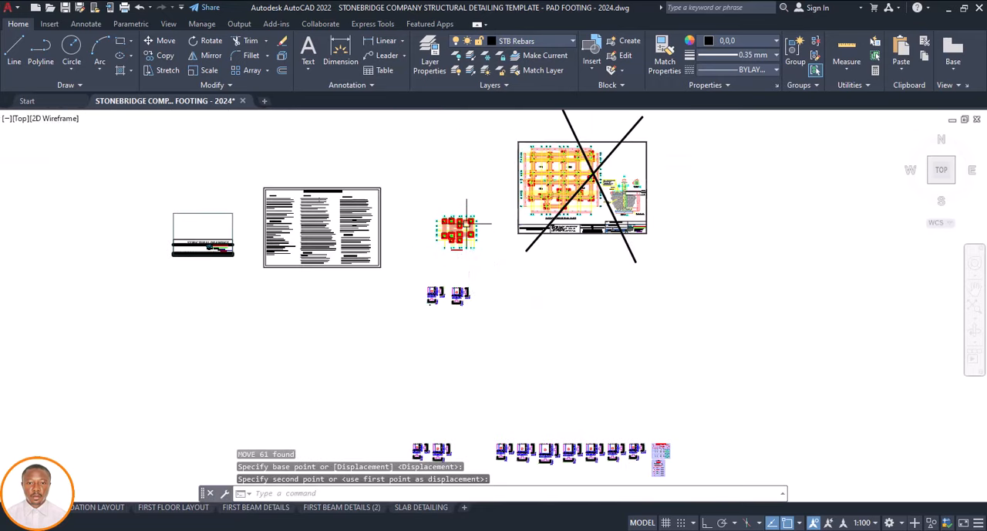
pyautogui.scroll(10, 436, 257)
pyautogui.click(424, 266)
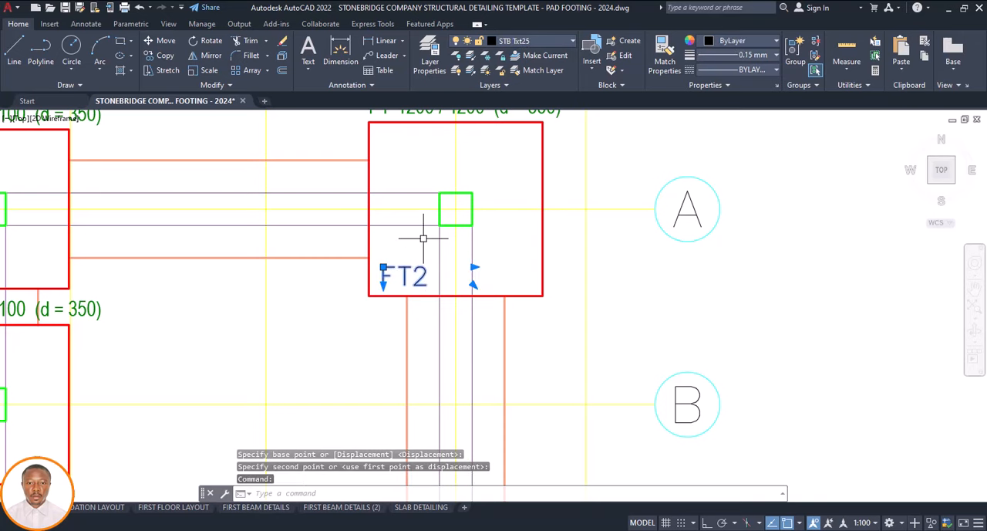
pyautogui.write('co')
pyautogui.press('Return')
pyautogui.click(415, 263)
pyautogui.scroll(-11, 474, 216)
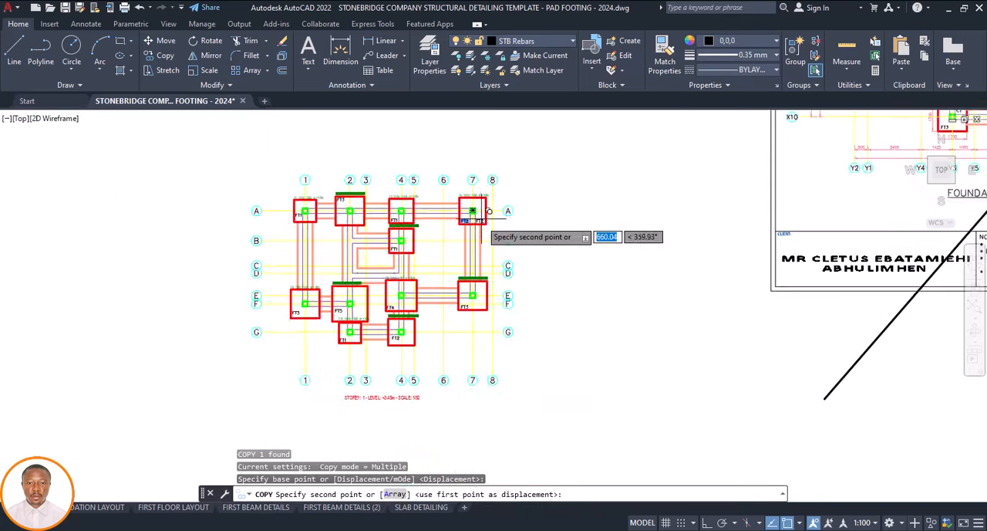
pyautogui.scroll(8, 463, 311)
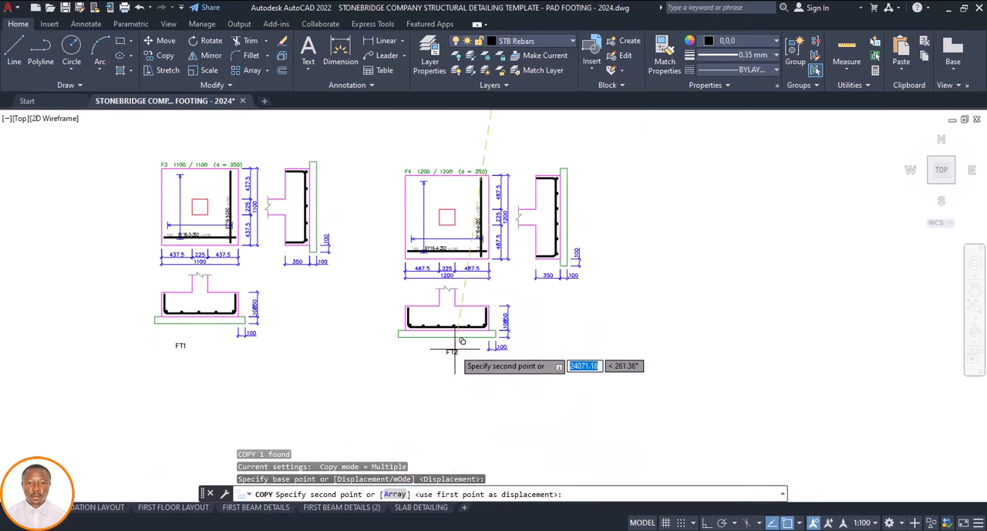
pyautogui.click(455, 351)
pyautogui.scroll(-8, 443, 340)
pyautogui.press('Escape')
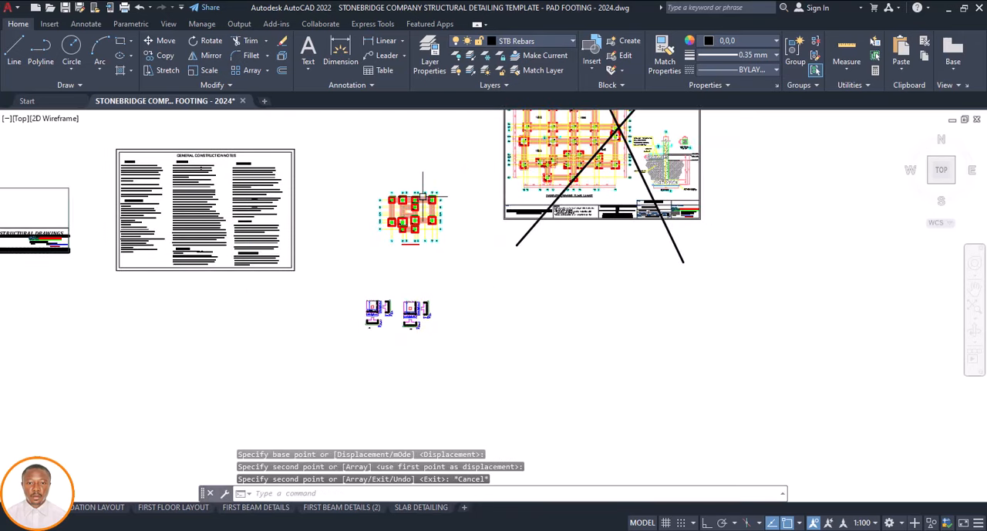
# Move the 1300 / 1300 footing detail next to F5 in the pasted row up beside the FT2 detail
pyautogui.scroll(9, 423, 197)
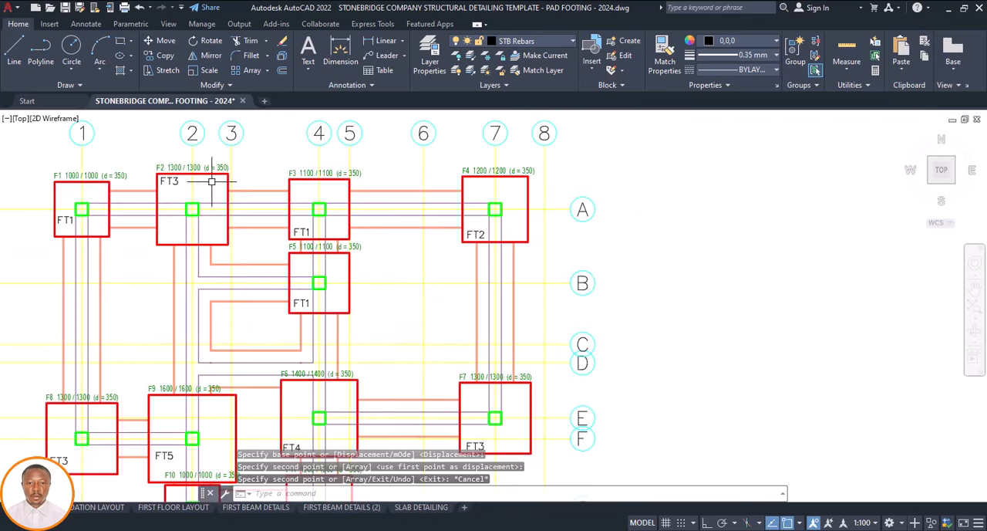
pyautogui.scroll(-8, 212, 182)
pyautogui.scroll(10, 347, 298)
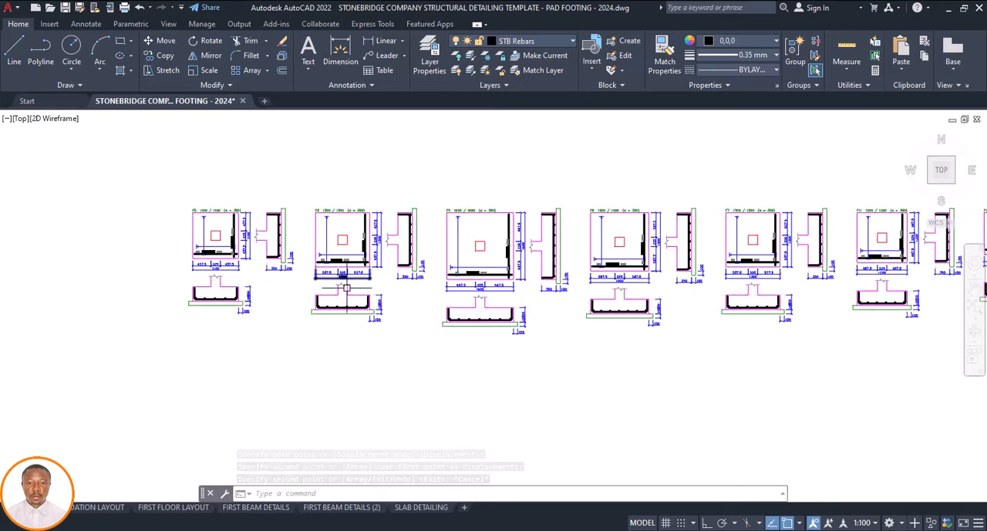
pyautogui.scroll(5, 347, 288)
pyautogui.scroll(-5, 366, 289)
pyautogui.click(422, 176)
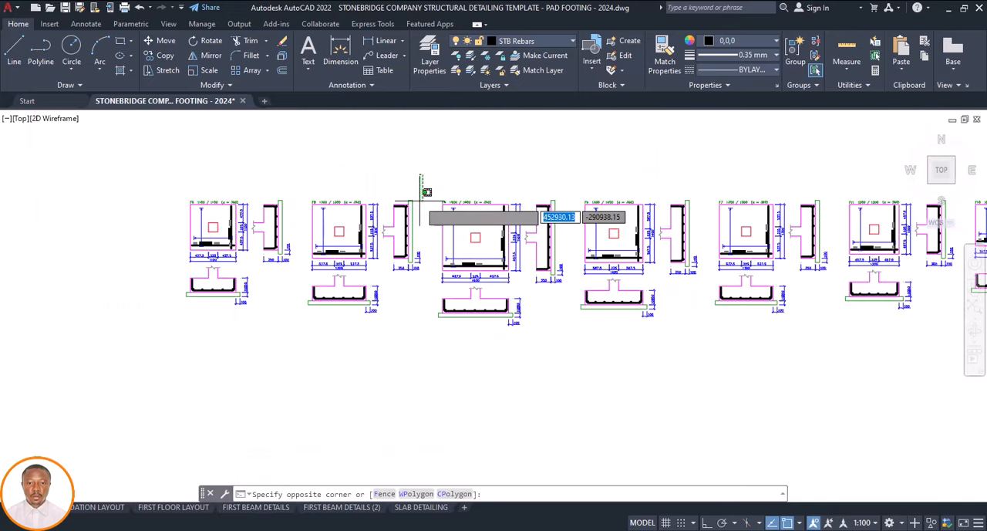
pyautogui.click(309, 322)
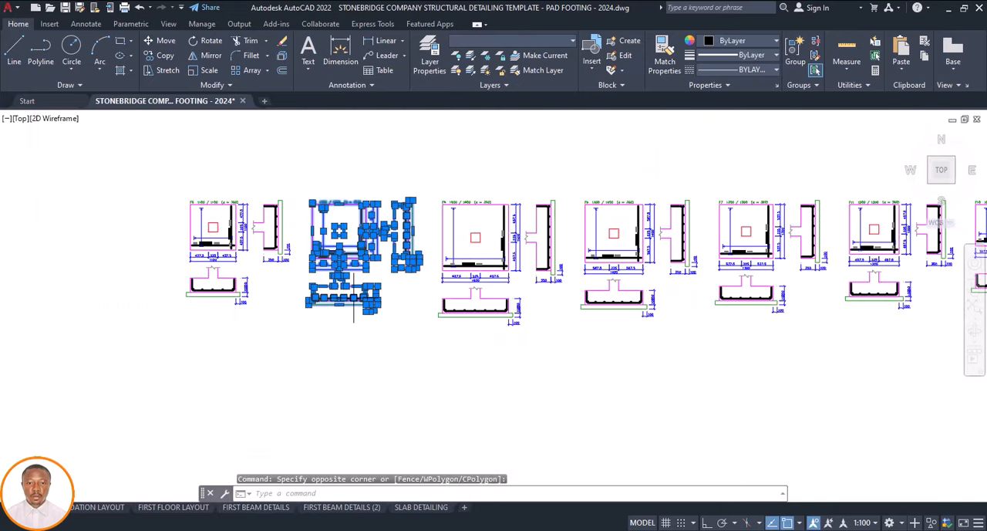
pyautogui.write('m')
pyautogui.press('Return')
pyautogui.click(356, 310)
pyautogui.scroll(-6, 396, 363)
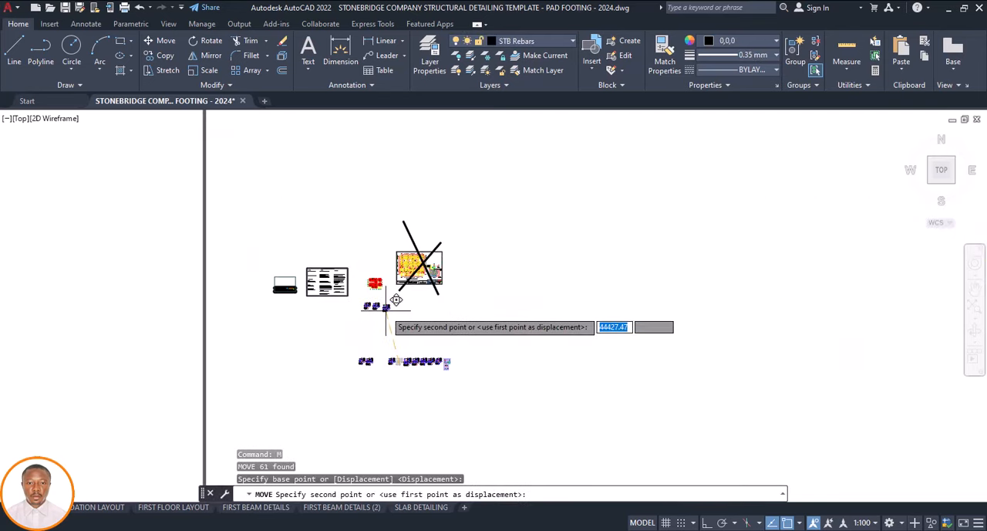
pyautogui.scroll(4, 385, 312)
pyautogui.click(386, 312)
# Copy the FT3 label from the footing at grid A-2 to beneath the separated 1300 / 1300 footing detail
pyautogui.scroll(-5, 331, 238)
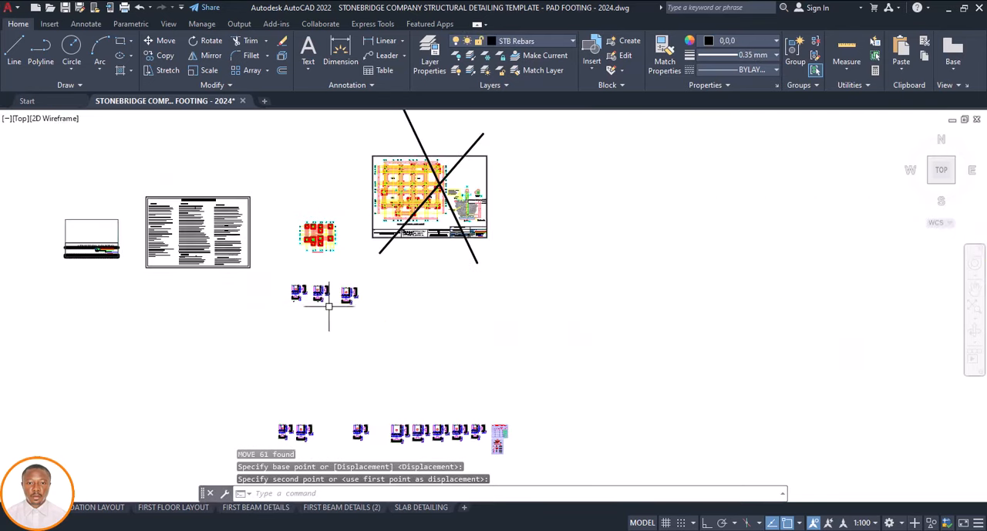
pyautogui.scroll(5, 331, 309)
pyautogui.scroll(7, 312, 226)
pyautogui.click(289, 199)
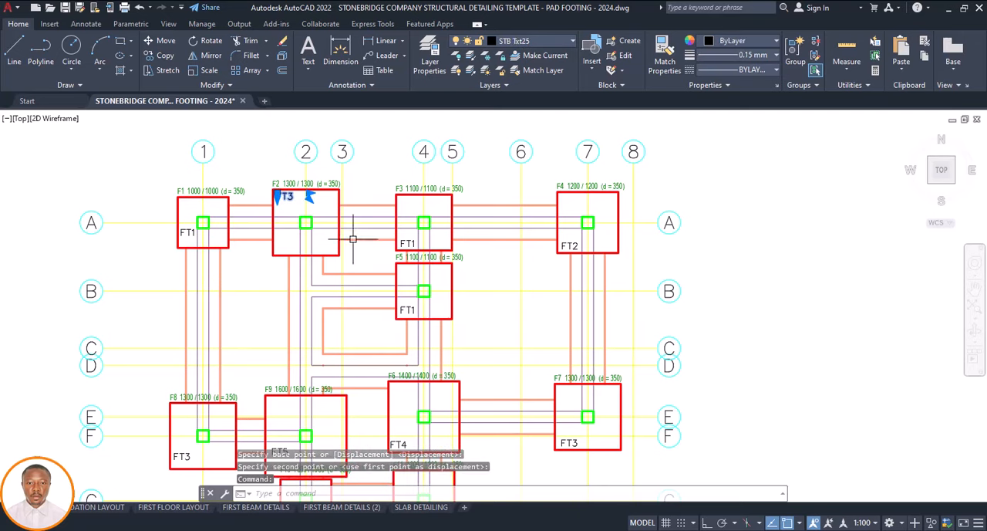
pyautogui.write('co')
pyautogui.press('Return')
pyautogui.click(313, 202)
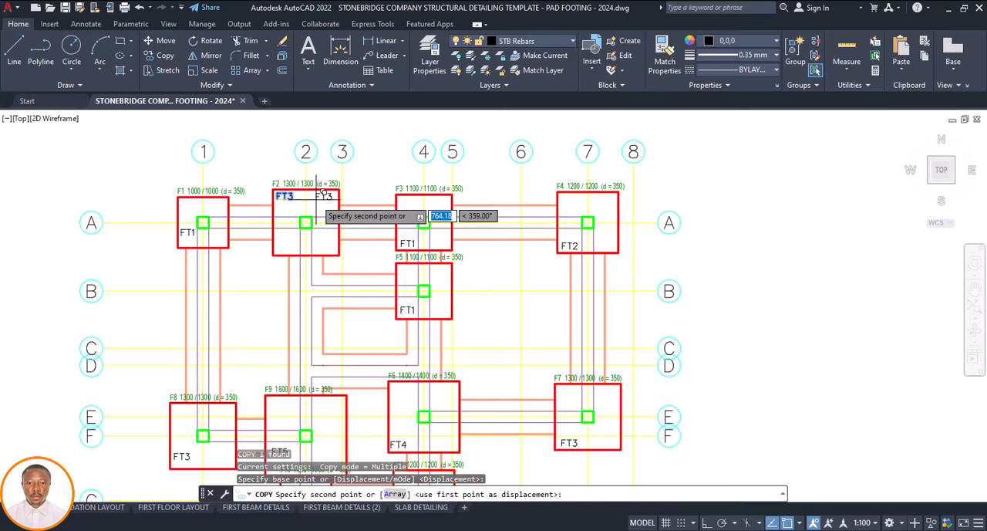
pyautogui.scroll(-4, 315, 199)
pyautogui.scroll(-5, 353, 255)
pyautogui.scroll(6, 386, 351)
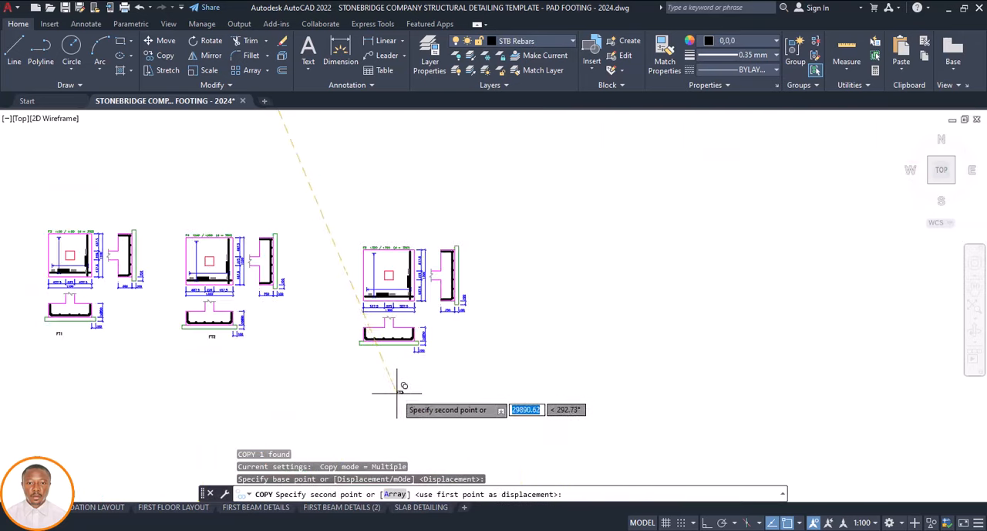
pyautogui.click(388, 340)
pyautogui.scroll(-5, 392, 315)
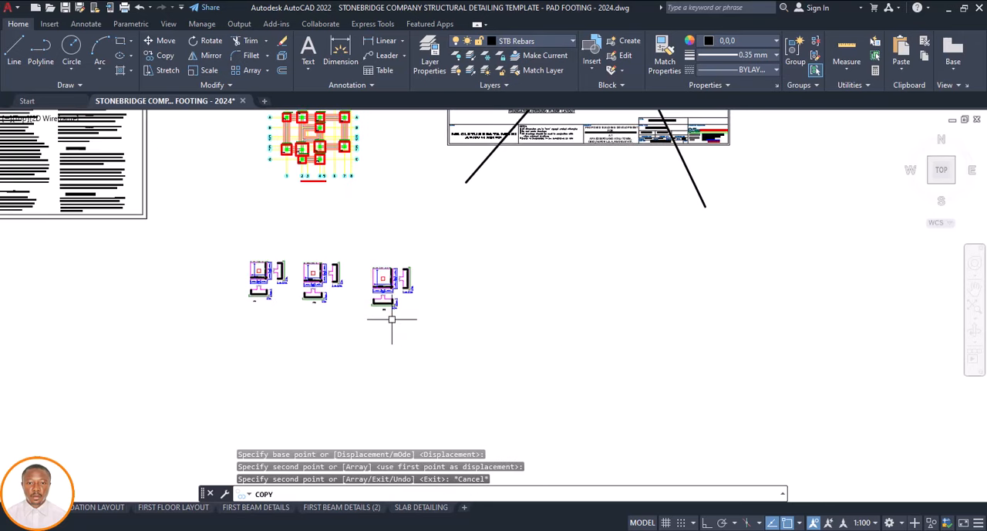
pyautogui.press('Escape')
# Move the 1400 / 1400 footing detail from the pasted row up beside the FT3 detail, matching footing FT4 on the foundation plan
pyautogui.scroll(-2, 366, 280)
pyautogui.scroll(4, 332, 219)
pyautogui.scroll(5, 332, 219)
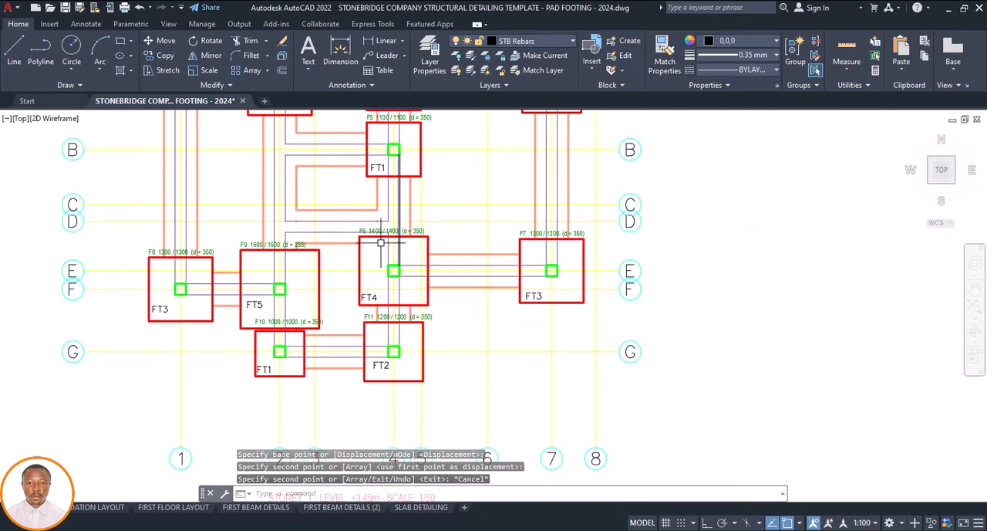
pyautogui.scroll(-10, 381, 242)
pyautogui.scroll(7, 404, 330)
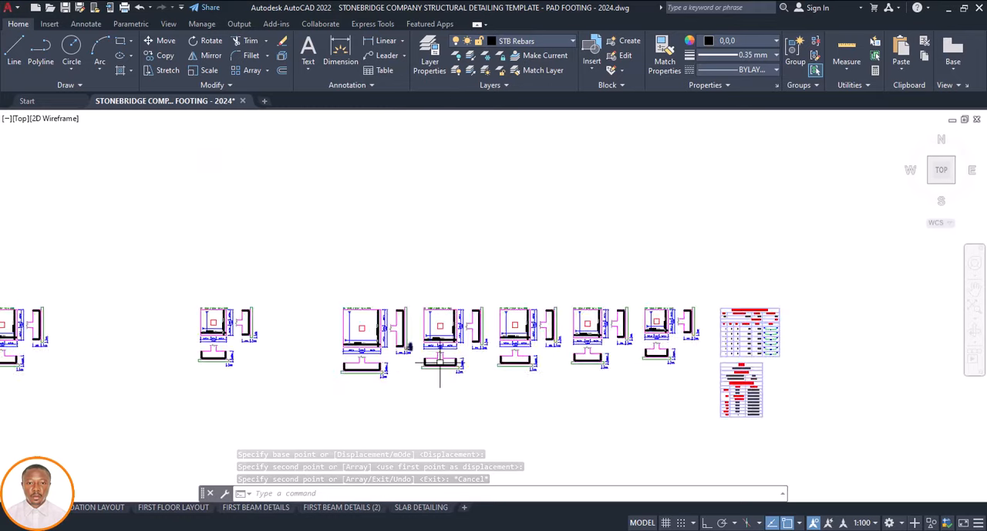
pyautogui.scroll(5, 439, 362)
pyautogui.scroll(-3, 432, 252)
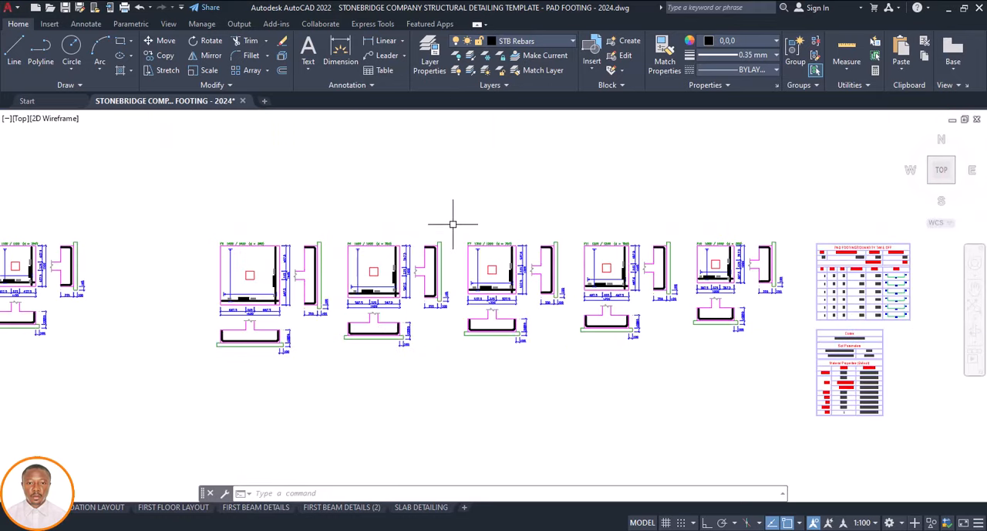
pyautogui.click(453, 224)
pyautogui.click(342, 351)
pyautogui.scroll(5, 375, 295)
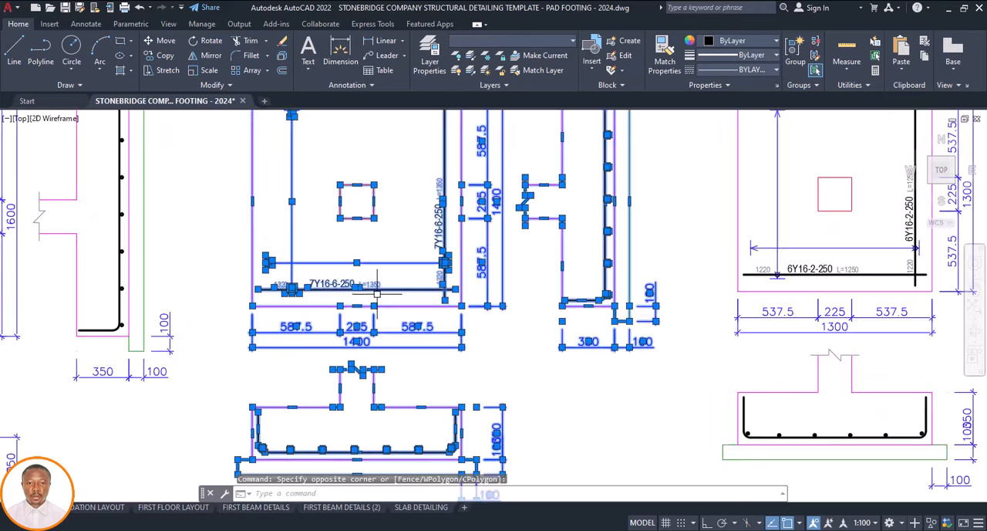
pyautogui.press('Return')
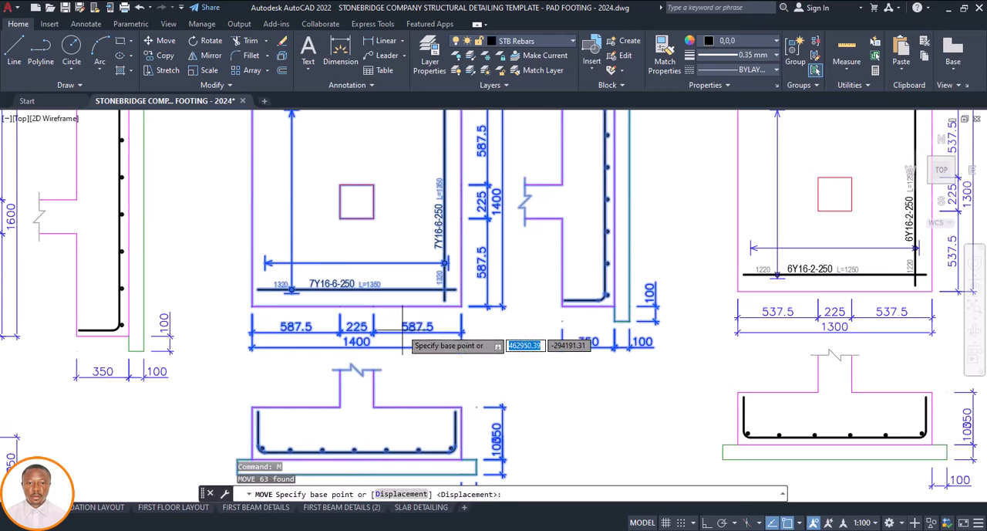
pyautogui.click(399, 322)
pyautogui.scroll(-8, 419, 343)
pyautogui.scroll(2, 418, 341)
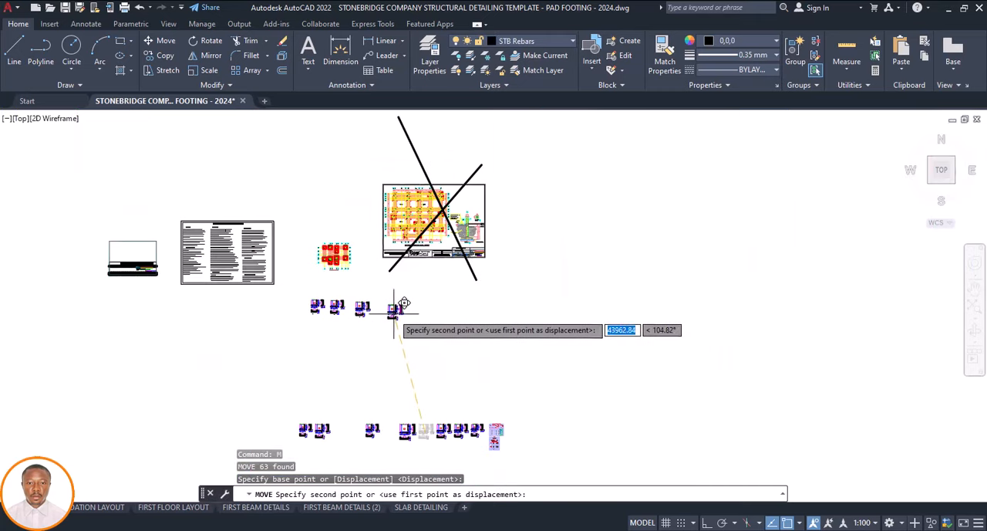
pyautogui.click(394, 310)
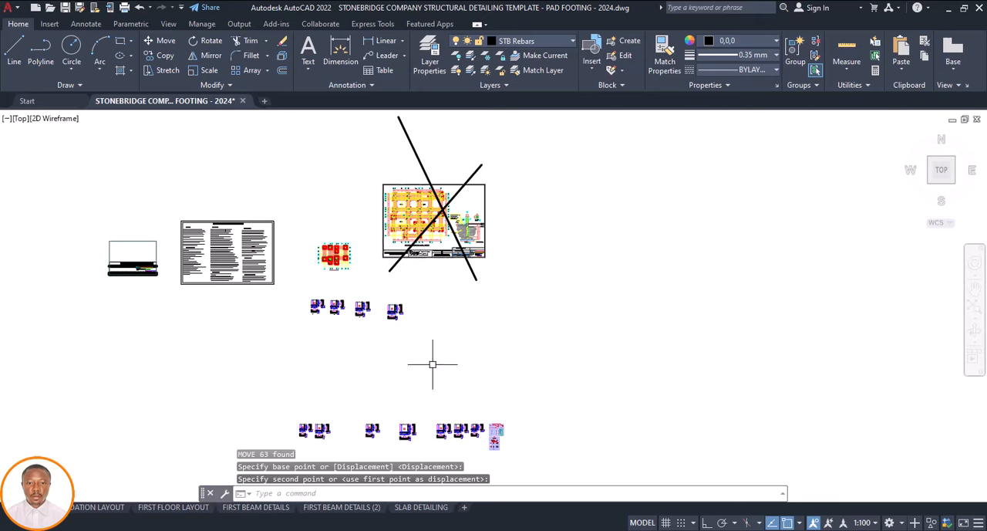
# Check the FT5 footing's mark and size on the foundation plan and look through the remaining pasted details for its match
pyautogui.scroll(10, 339, 257)
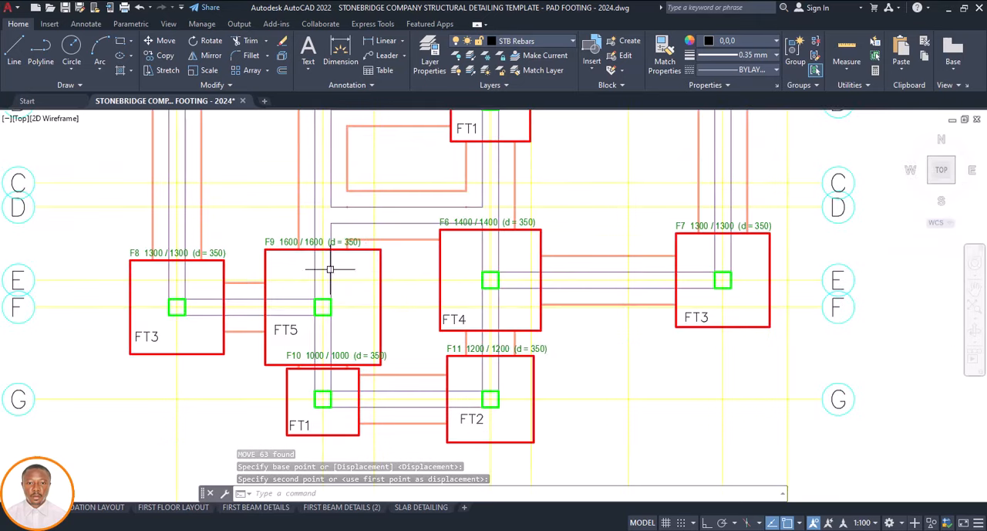
pyautogui.scroll(-10, 302, 244)
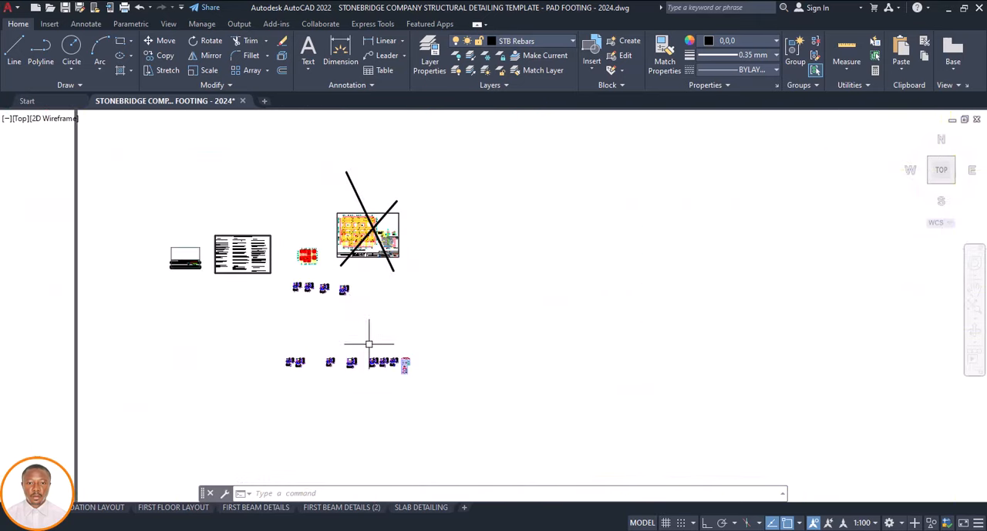
pyautogui.scroll(4, 388, 361)
pyautogui.scroll(5, 227, 370)
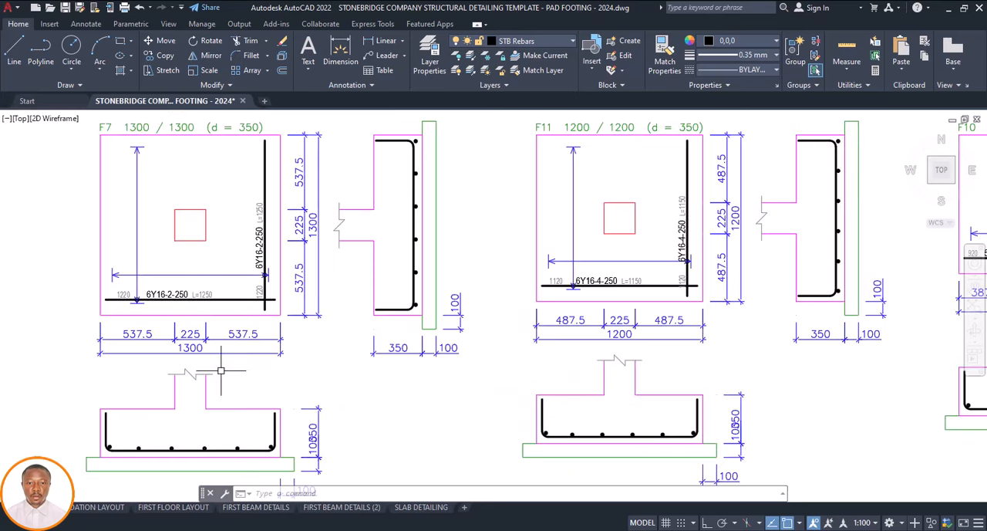
pyautogui.scroll(-2, 442, 346)
pyautogui.scroll(-4, 605, 356)
pyautogui.scroll(4, 606, 356)
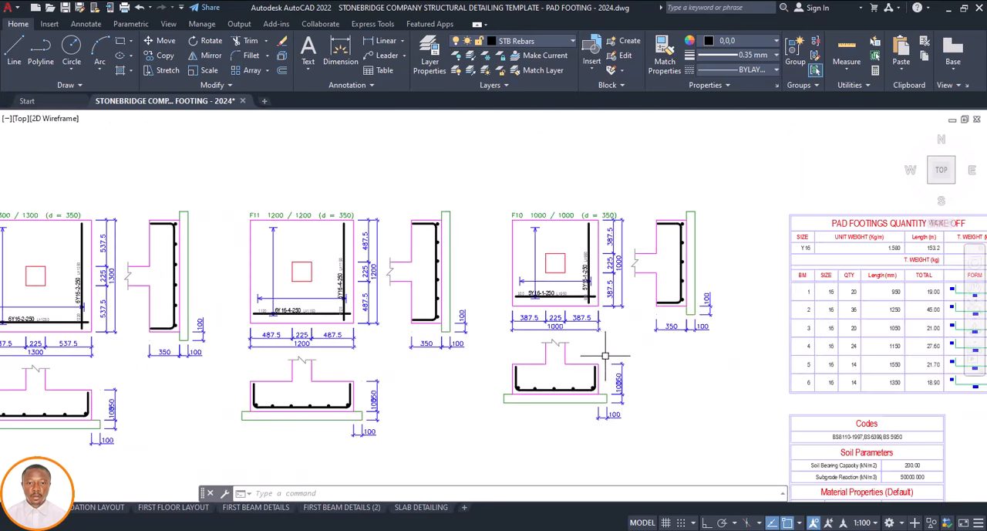
pyautogui.scroll(-4, 566, 352)
pyautogui.scroll(5, 318, 333)
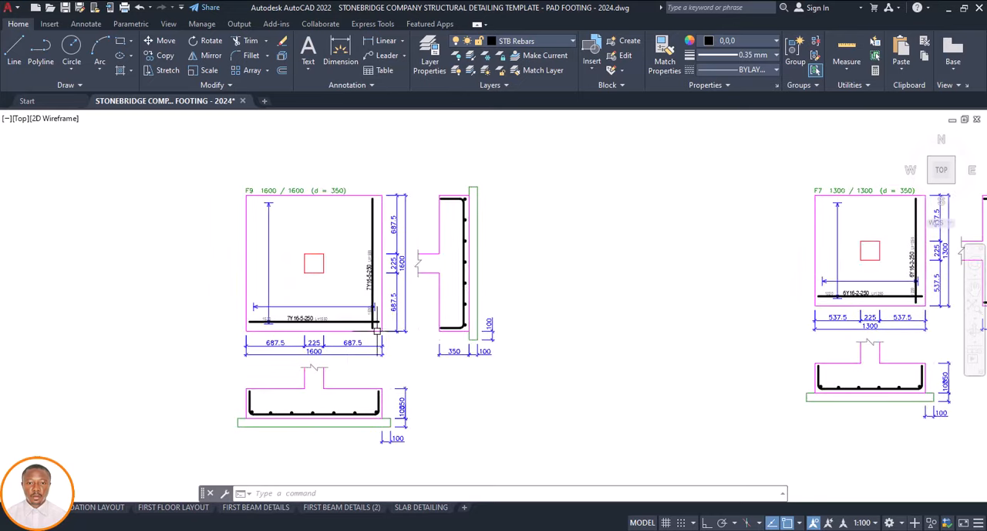
# Move the F9 1600 / 1600 footing detail from the pasted row up beside the separated 1400 / 1400 detail
pyautogui.scroll(-3, 446, 325)
pyautogui.click(486, 251)
pyautogui.click(294, 408)
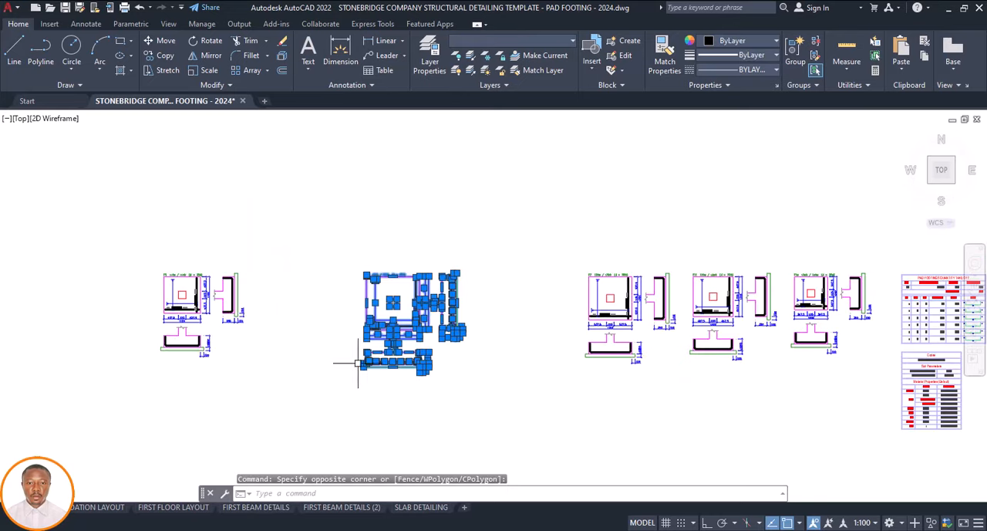
pyautogui.press('space')
pyautogui.click(378, 357)
pyautogui.scroll(-7, 420, 398)
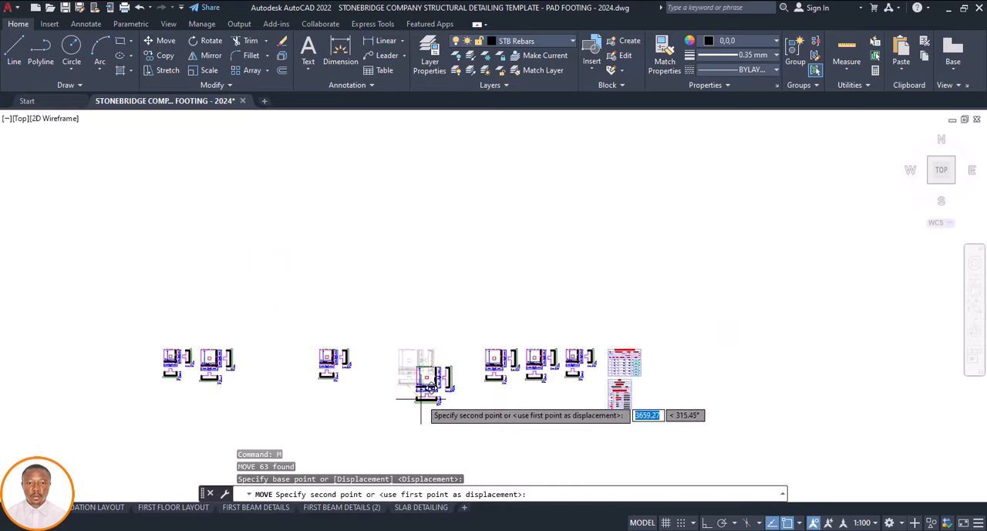
pyautogui.scroll(3, 436, 323)
pyautogui.click(434, 314)
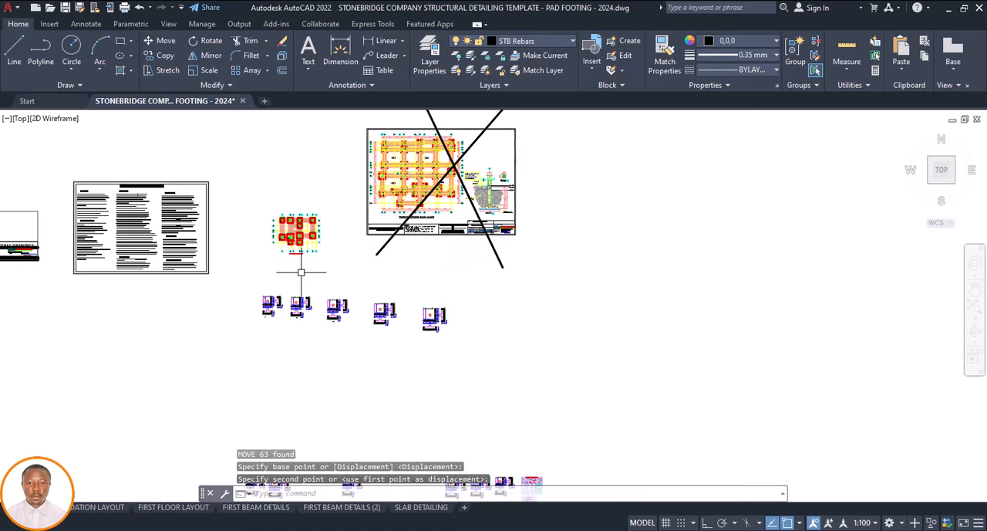
# Copy the FT5 label from footing F9 on the foundation plan to beneath the separated 1600 / 1600 detail
pyautogui.scroll(5, 283, 266)
pyautogui.scroll(-2, 280, 255)
pyautogui.scroll(6, 258, 249)
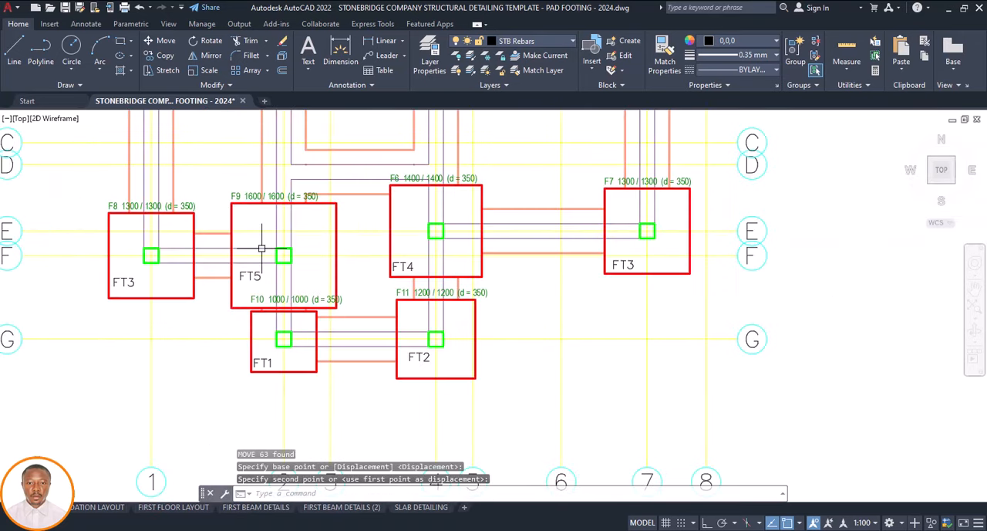
pyautogui.click(270, 264)
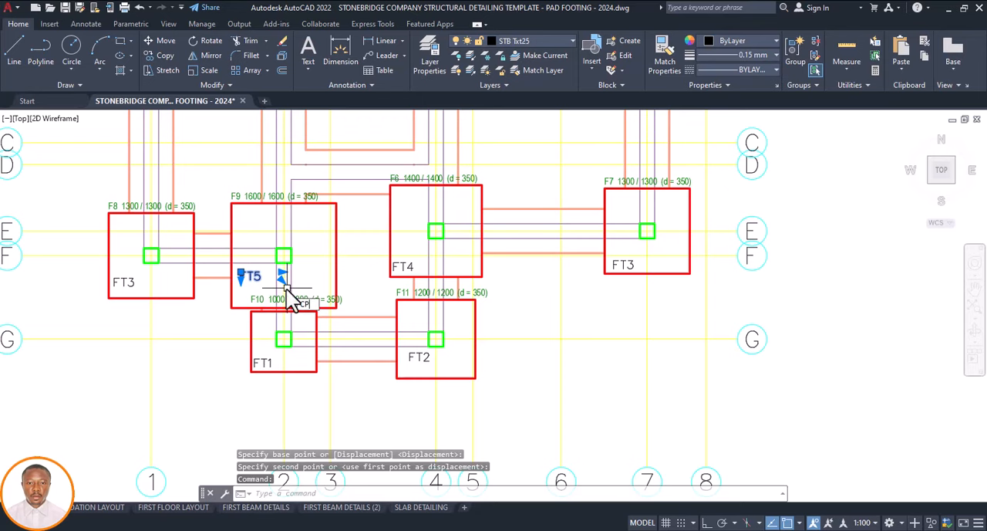
pyautogui.write('CP')
pyautogui.press('space')
pyautogui.click(286, 290)
pyautogui.scroll(-8, 432, 384)
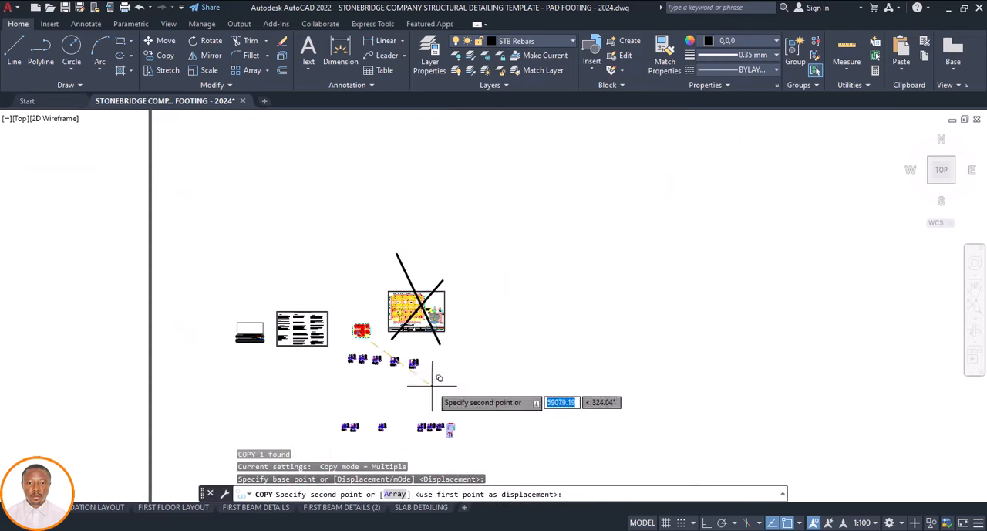
pyautogui.scroll(6, 432, 384)
pyautogui.click(402, 322)
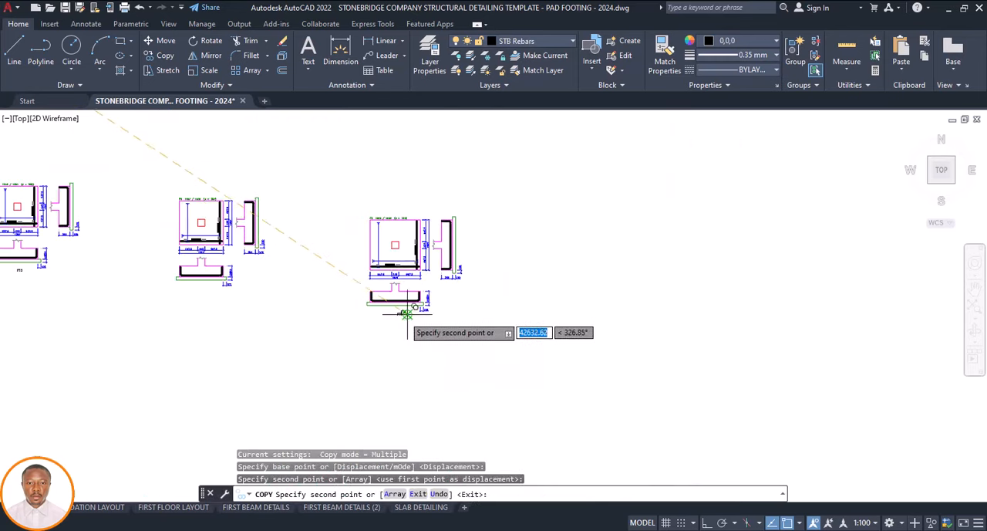
# Place another copy of the label beneath the separated 1400 / 1400 detail and change its text to FT4
pyautogui.scroll(-6, 402, 322)
pyautogui.scroll(7, 358, 344)
pyautogui.scroll(4, 373, 346)
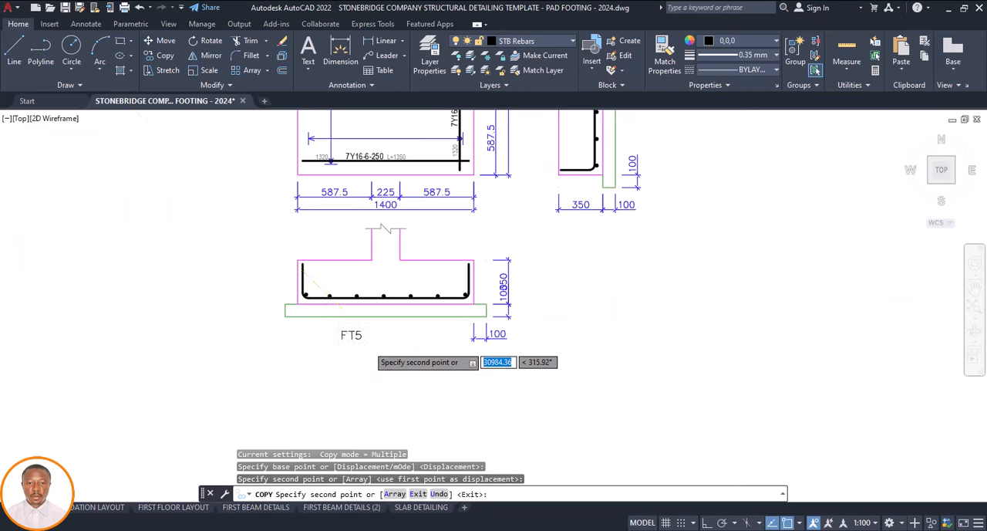
pyautogui.press('Escape')
pyautogui.doubleClick(378, 338)
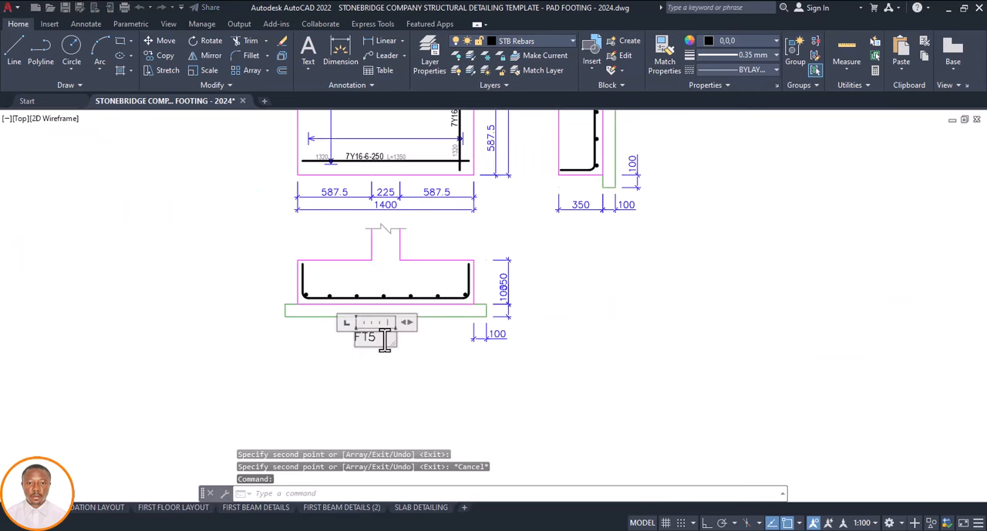
pyautogui.click(423, 359)
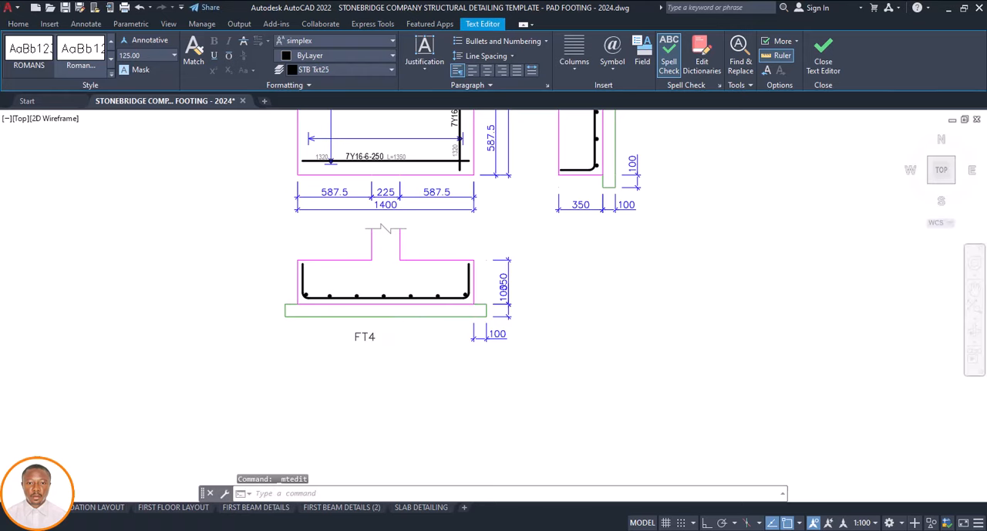
# Erase the leftover row of pasted footing details together with the quantity and properties tables beside it
pyautogui.scroll(-15, 399, 372)
pyautogui.click(455, 359)
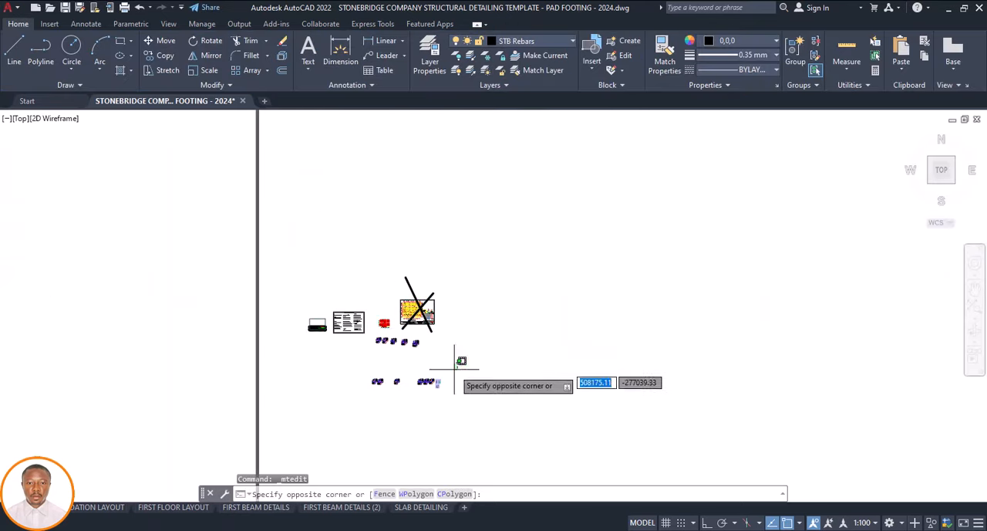
pyautogui.click(391, 392)
pyautogui.press('Delete')
pyautogui.scroll(4, 376, 333)
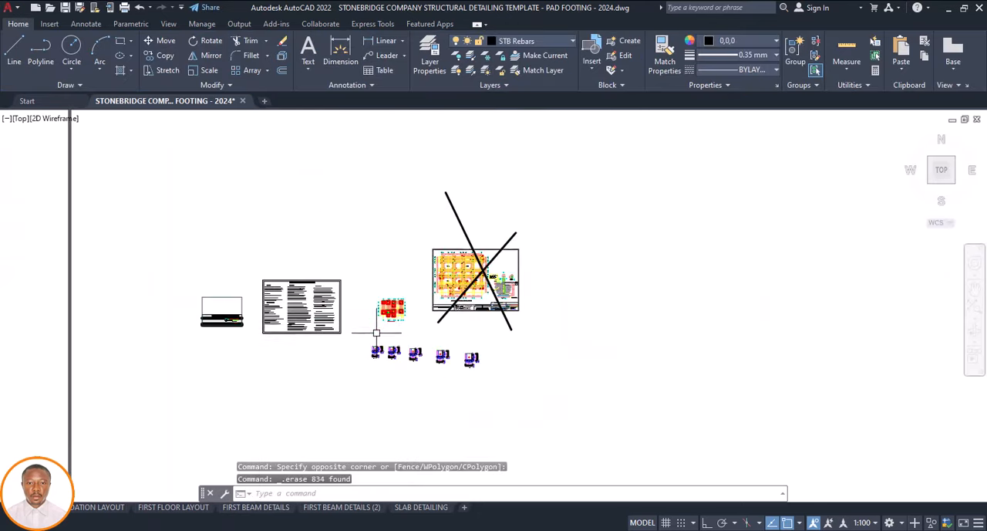
# Erase all the green footing size labels, such as F2 1300 / 1300 (d = 350), from the foundation plan using Select Similar
pyautogui.scroll(8, 384, 325)
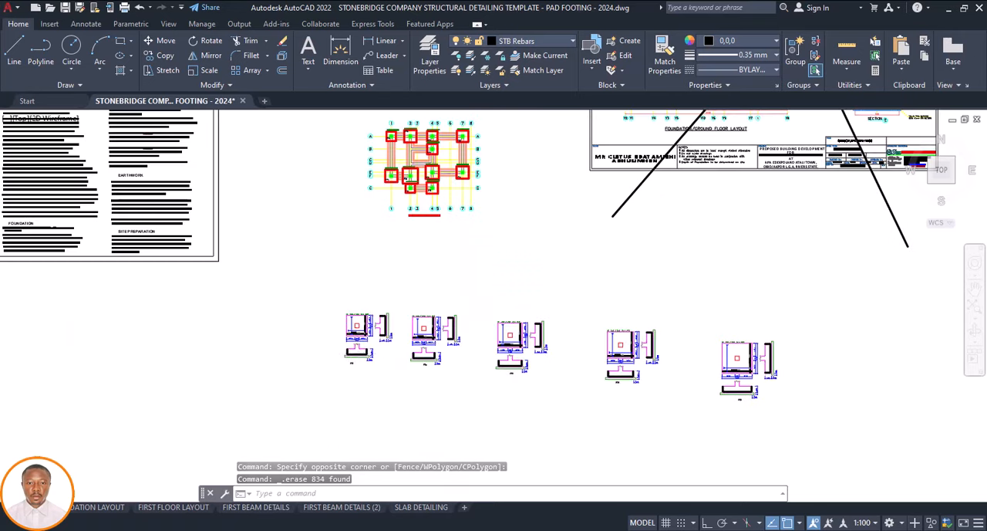
pyautogui.scroll(-6, 352, 378)
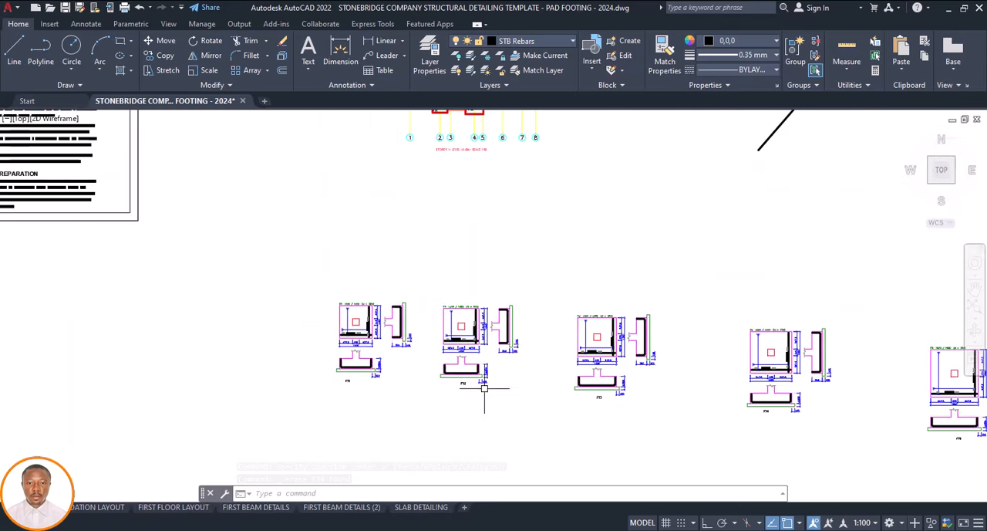
pyautogui.scroll(-3, 484, 389)
pyautogui.scroll(2, 495, 253)
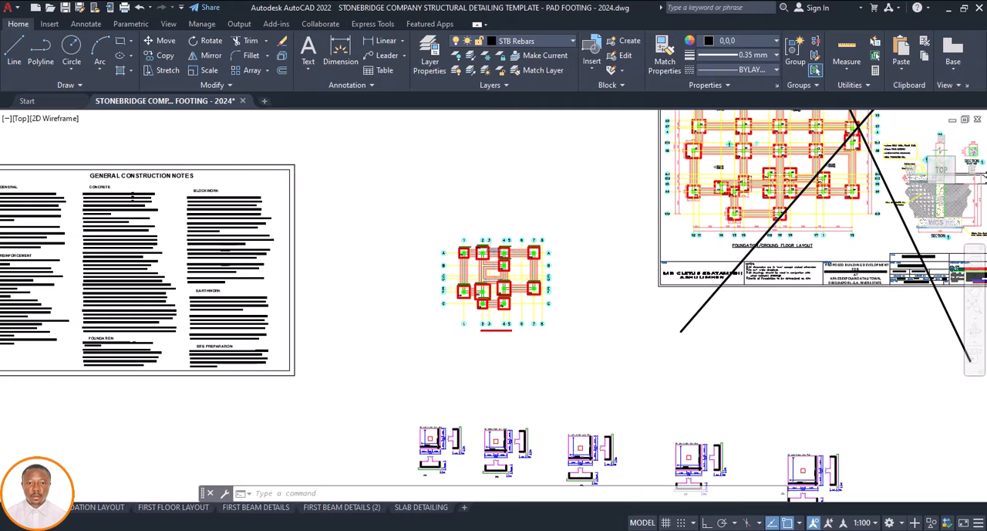
pyautogui.scroll(6, 486, 249)
pyautogui.rightClick(448, 251)
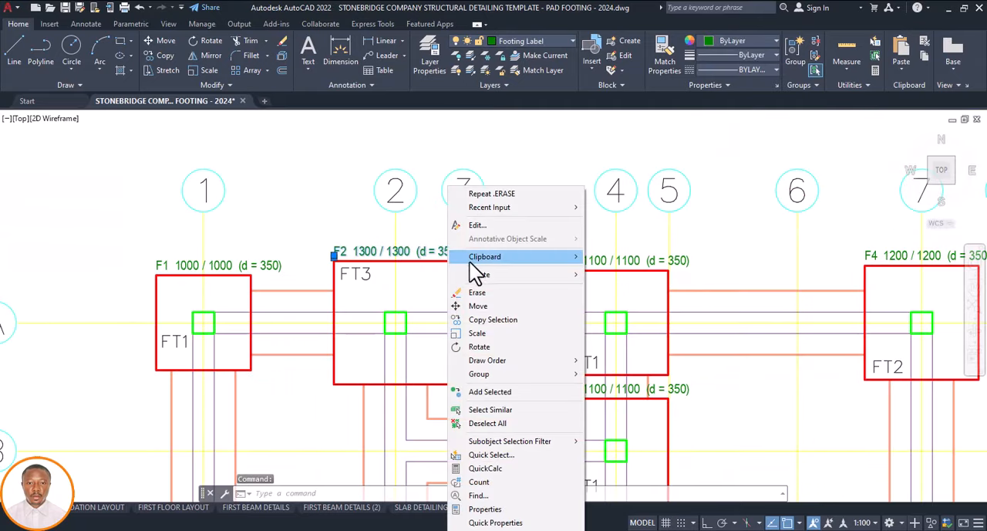
pyautogui.click(491, 410)
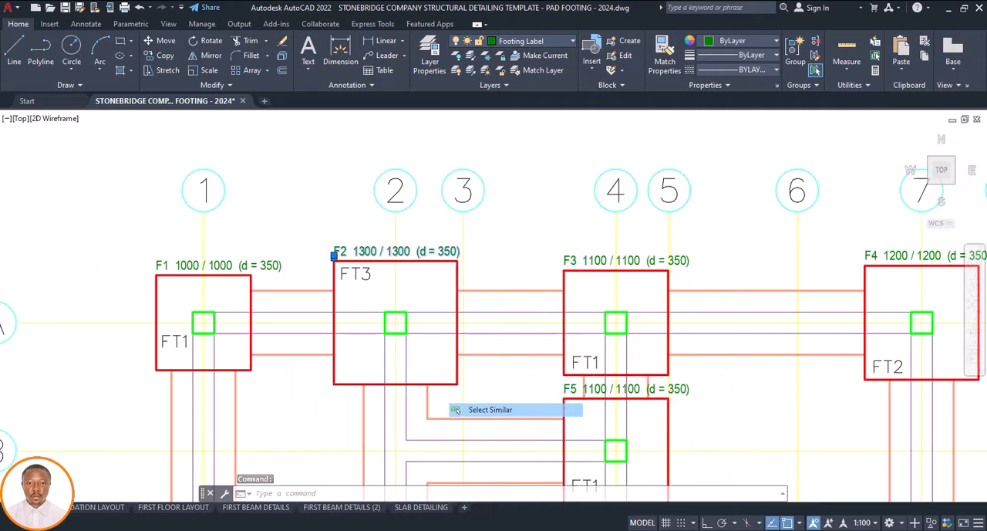
pyautogui.scroll(-5, 392, 282)
pyautogui.scroll(-3, 419, 309)
pyautogui.scroll(6, 459, 357)
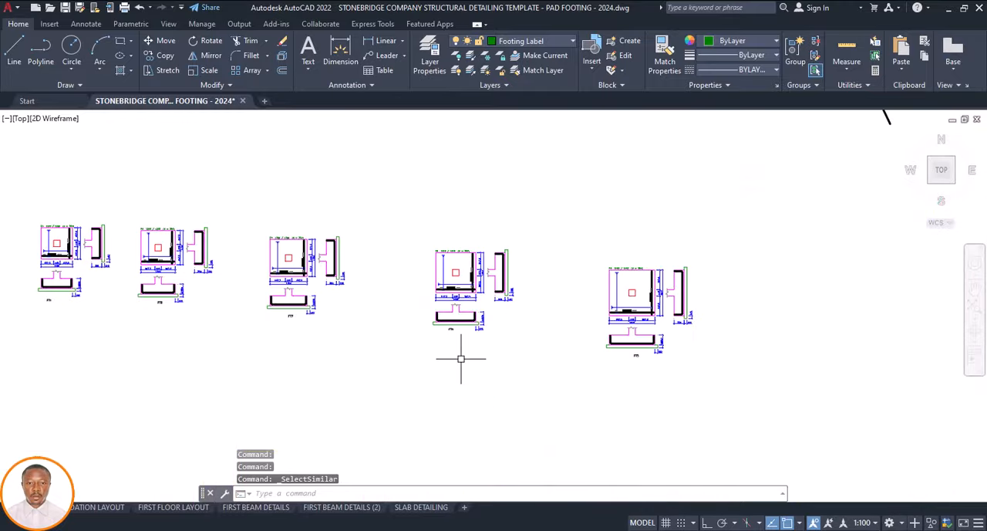
pyautogui.scroll(-7, 466, 334)
pyautogui.scroll(5, 470, 333)
pyautogui.scroll(-6, 472, 339)
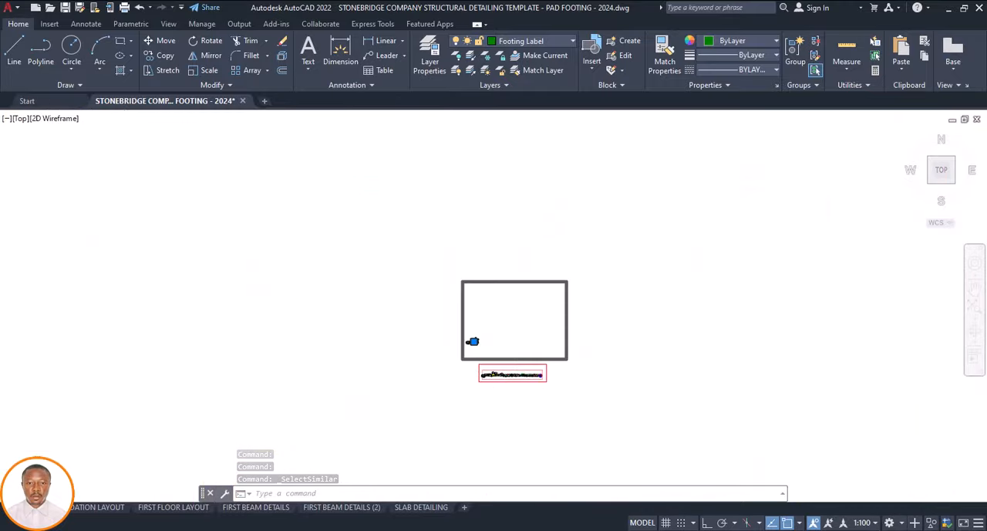
pyautogui.scroll(7, 372, 313)
pyautogui.scroll(5, 387, 352)
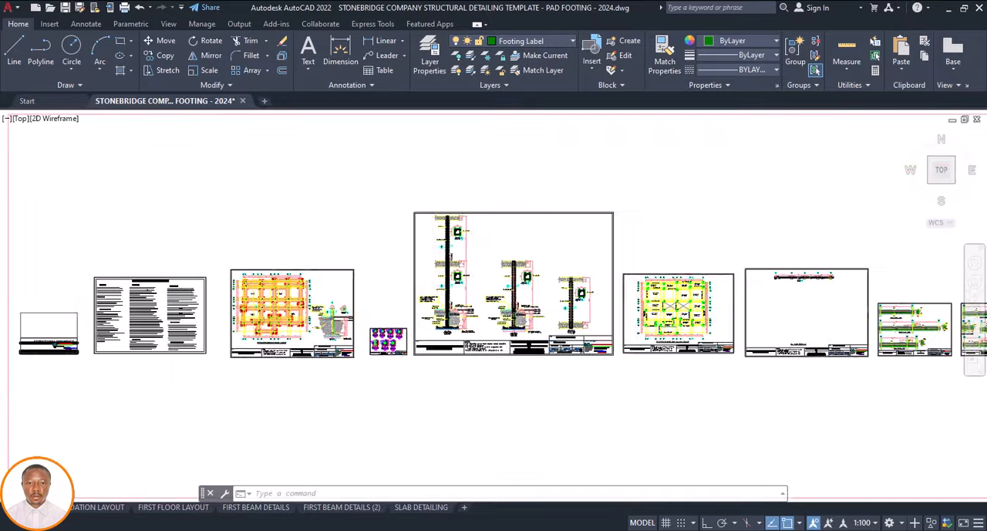
pyautogui.scroll(-8, 432, 386)
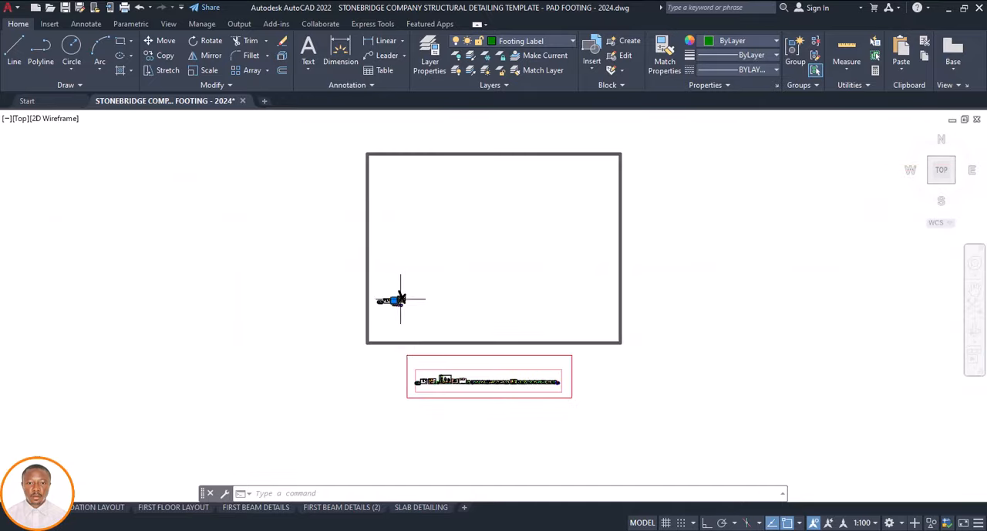
pyautogui.scroll(9, 400, 299)
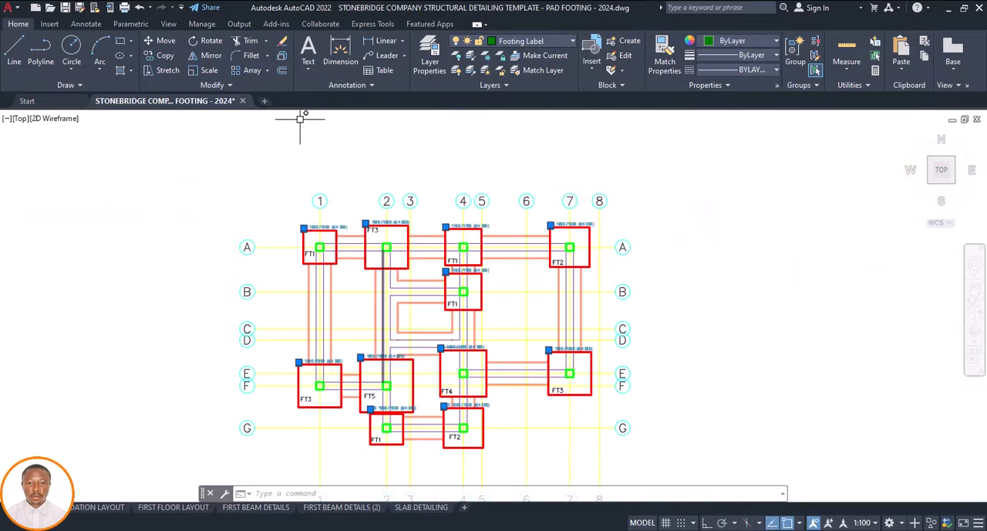
pyautogui.write('E')
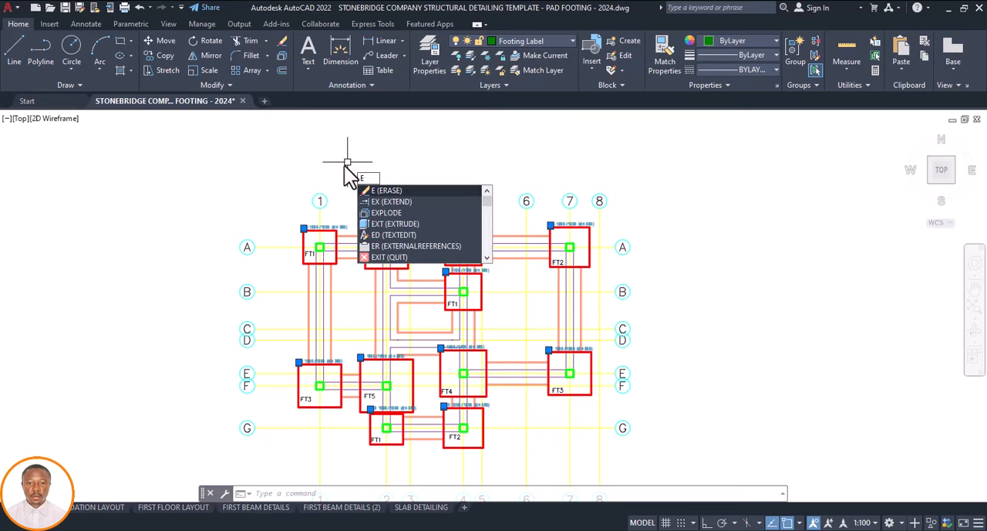
pyautogui.press('Return')
# Move the FT4 and FT5 footing details into a second row beneath the FT1 to FT3 details
pyautogui.scroll(-4, 371, 253)
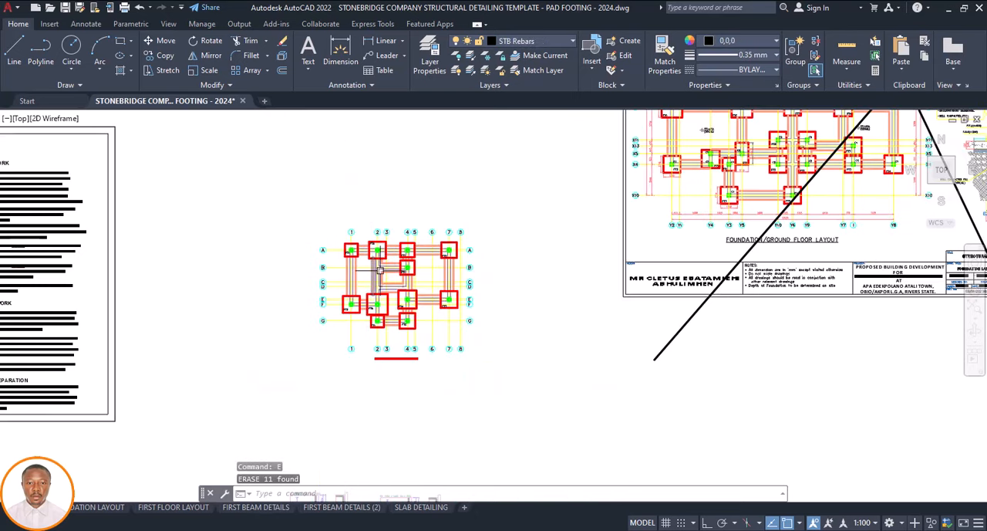
pyautogui.scroll(2, 378, 301)
pyautogui.scroll(-3, 375, 278)
pyautogui.scroll(3, 359, 264)
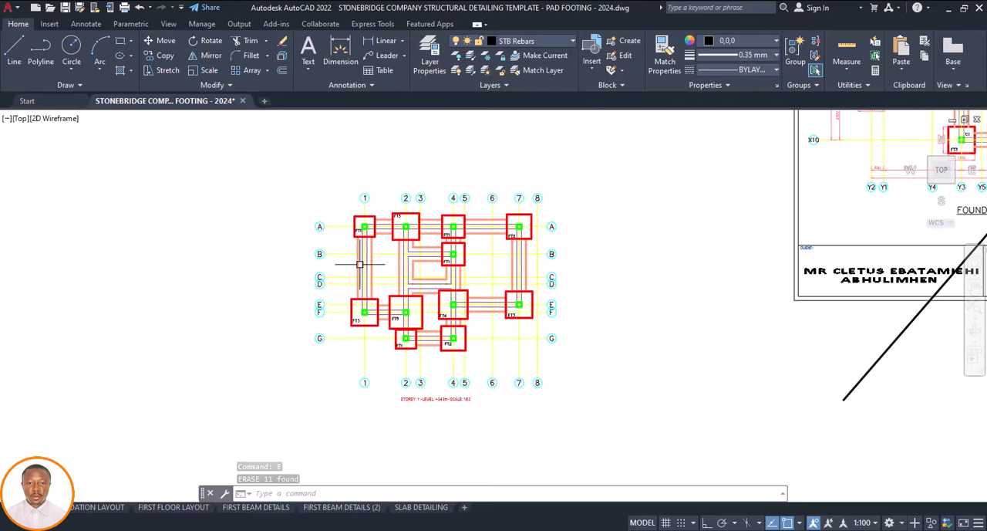
pyautogui.scroll(-4, 375, 291)
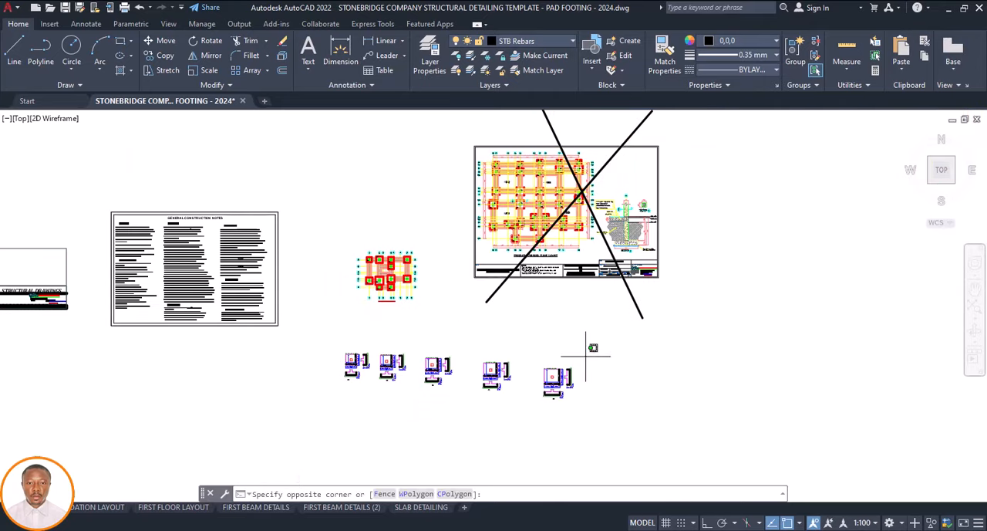
pyautogui.click(471, 407)
pyautogui.write('m')
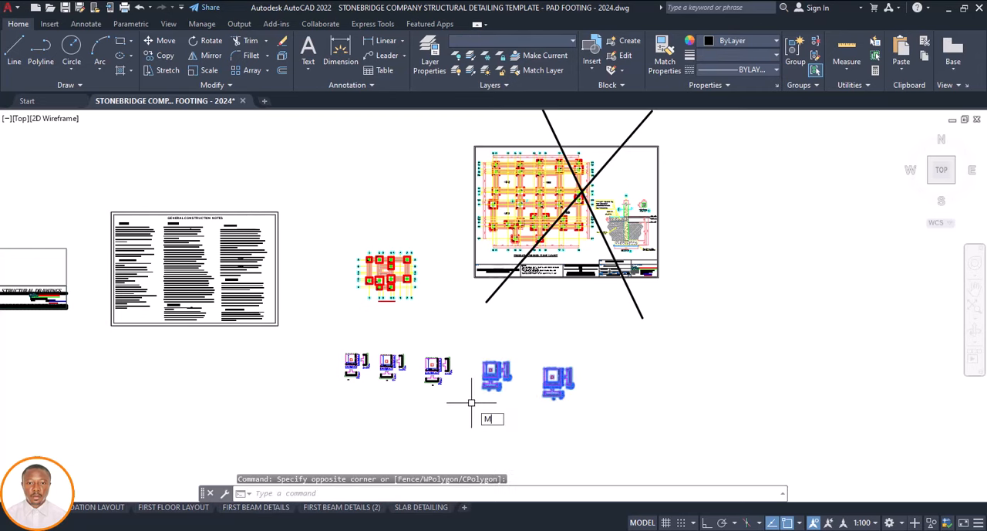
pyautogui.press('Return')
pyautogui.click(503, 389)
pyautogui.click(375, 411)
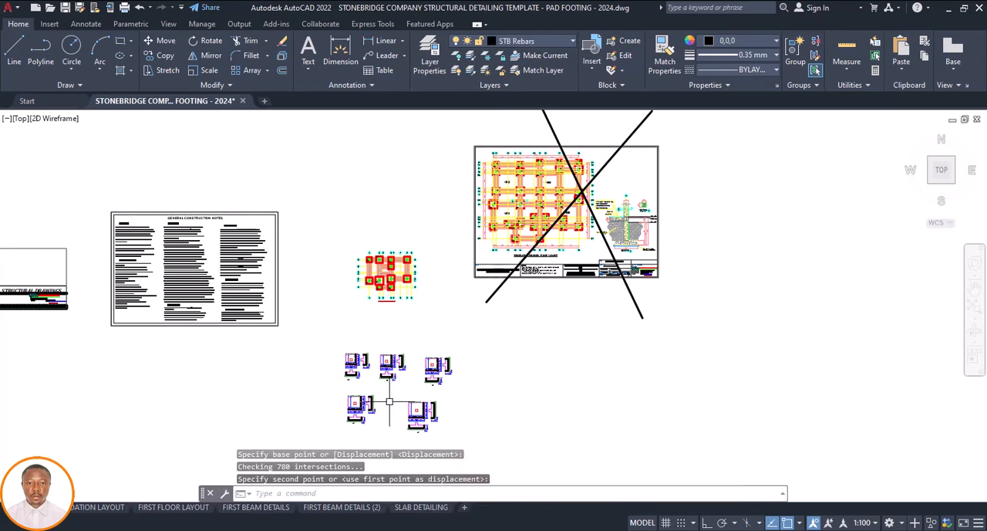
# Copy the C1 column label from the template's foundation/ground floor layout to beside the column at grid A-1 in the foundation plan
pyautogui.scroll(-2, 470, 342)
pyautogui.scroll(5, 423, 308)
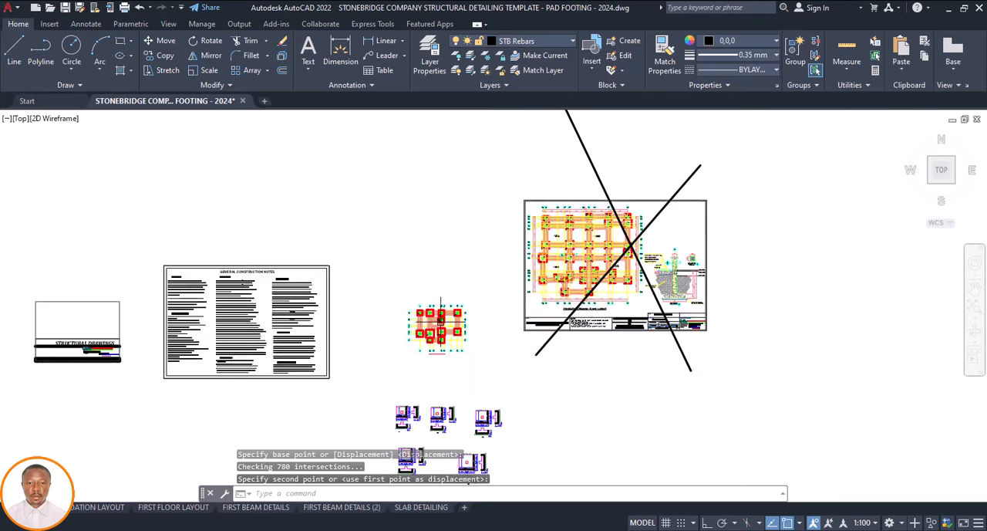
pyautogui.scroll(-2, 370, 310)
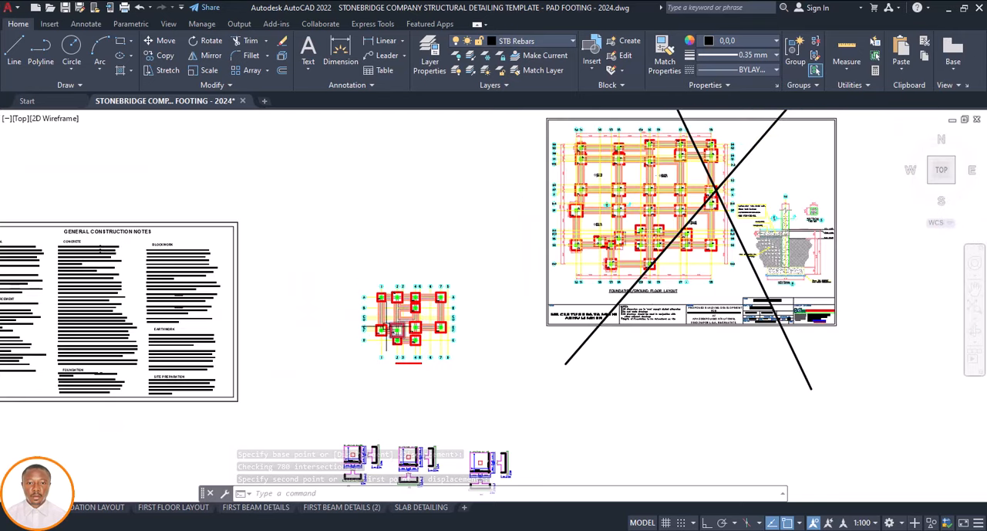
pyautogui.scroll(-2, 446, 310)
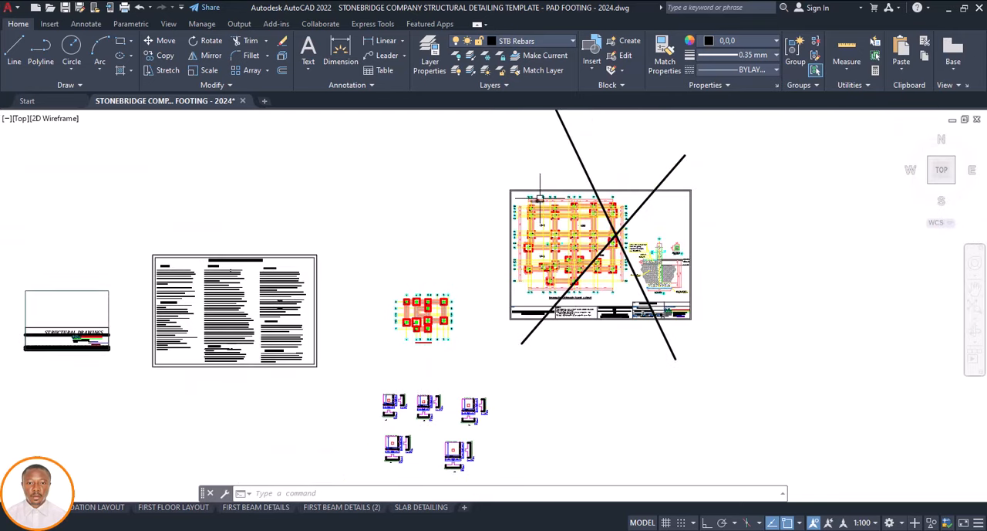
pyautogui.scroll(10, 540, 199)
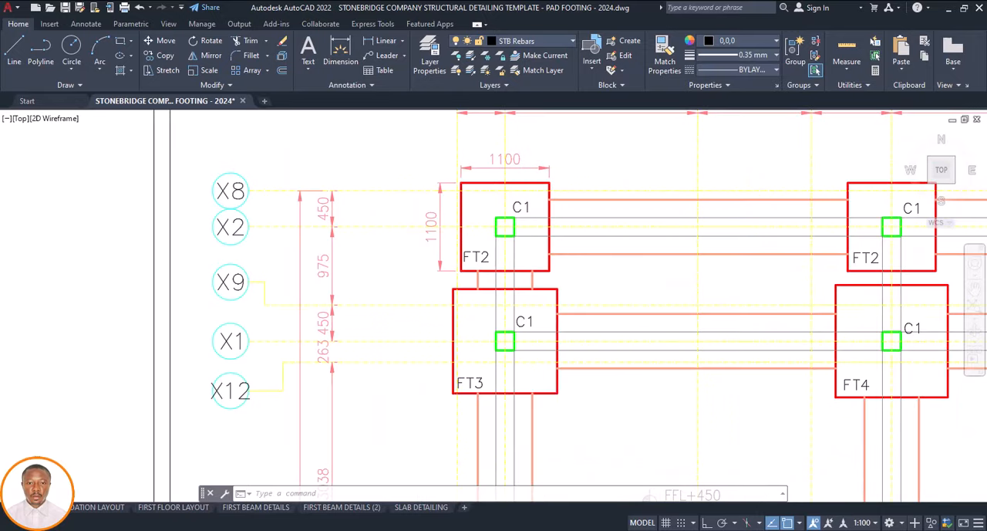
pyautogui.write('c')
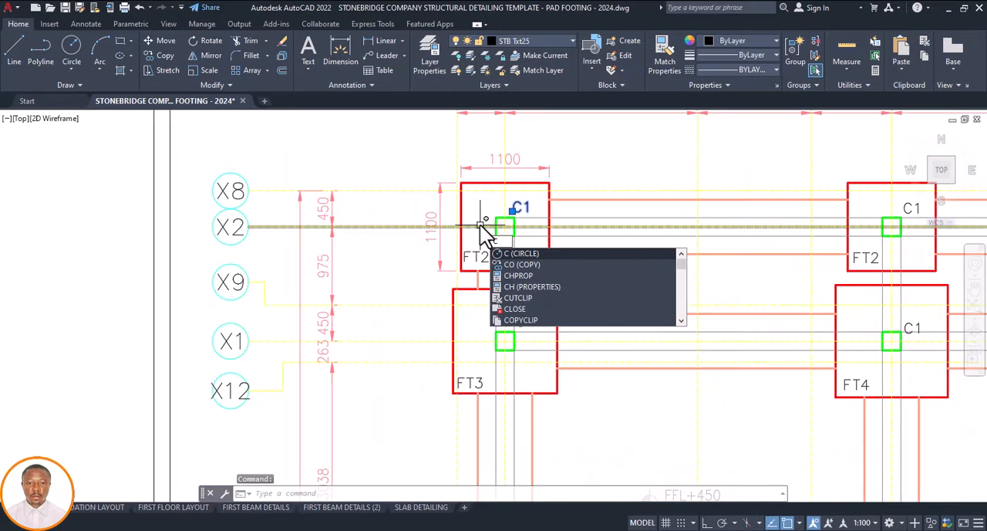
pyautogui.press('Return')
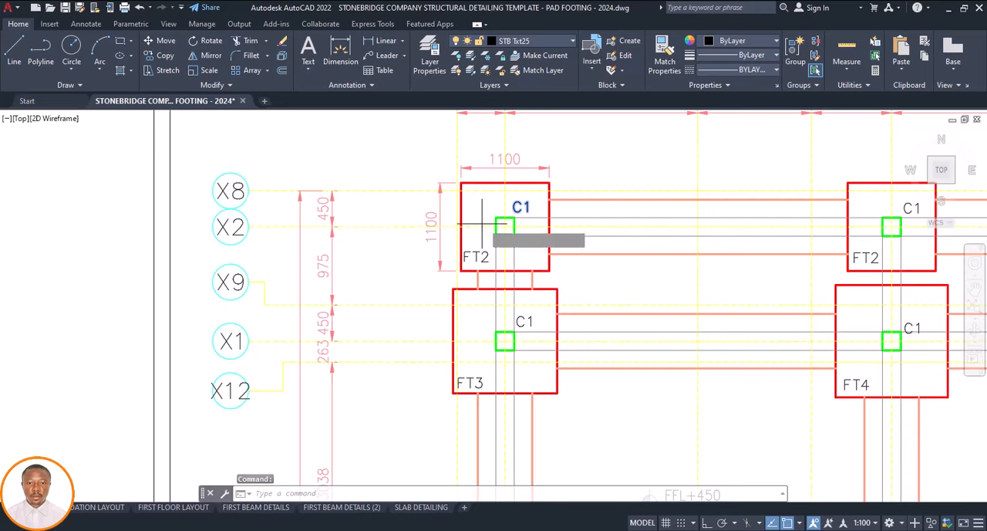
pyautogui.click(505, 221)
pyautogui.scroll(-10, 509, 193)
pyautogui.scroll(-2, 474, 220)
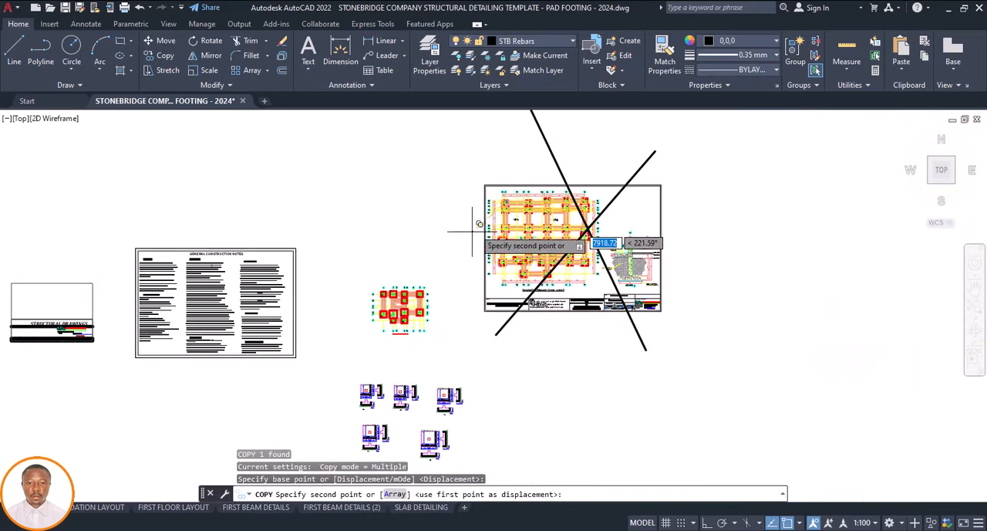
pyautogui.scroll(10, 404, 295)
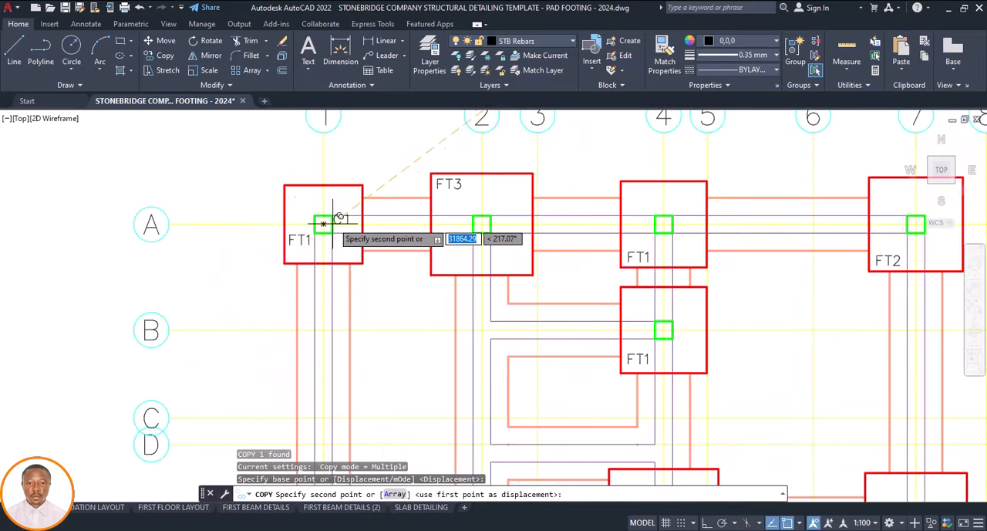
pyautogui.scroll(4, 335, 210)
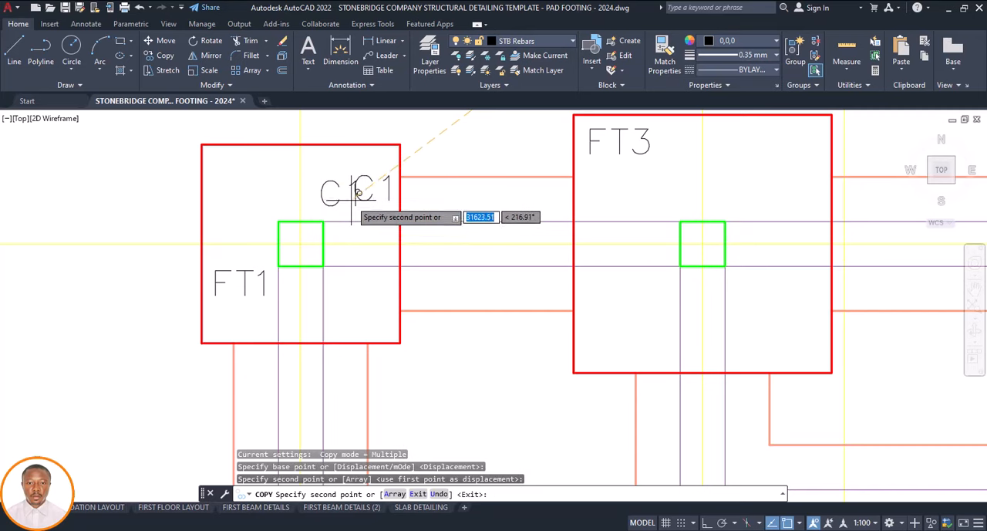
pyautogui.scroll(-4, 350, 199)
pyautogui.press('Escape')
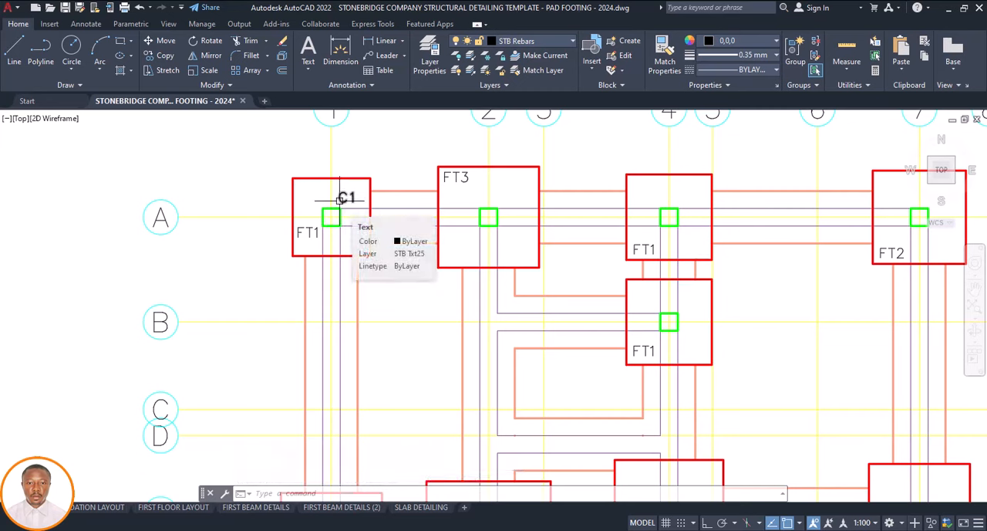
# Examine the column positions on the foundation plan around the C1 label at grid A-1
pyautogui.scroll(-6, 343, 202)
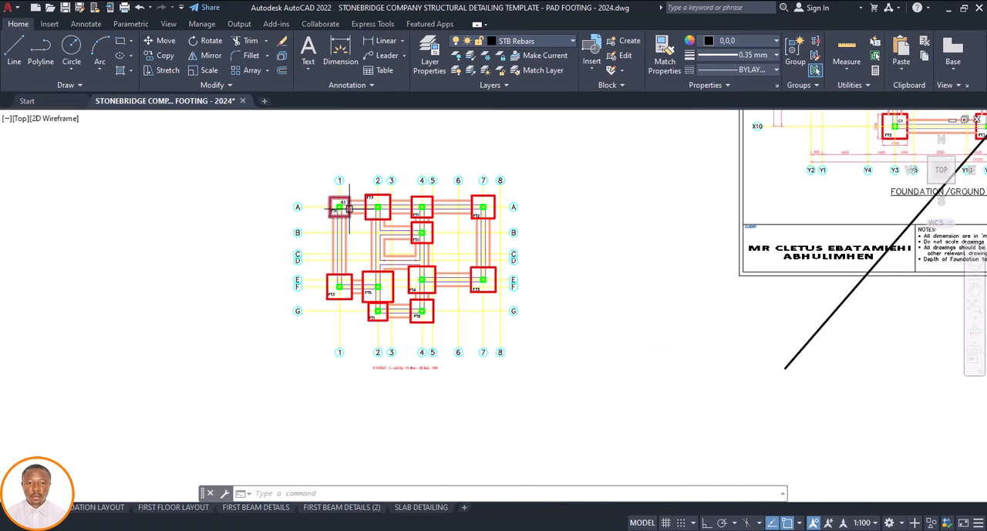
pyautogui.scroll(4, 350, 203)
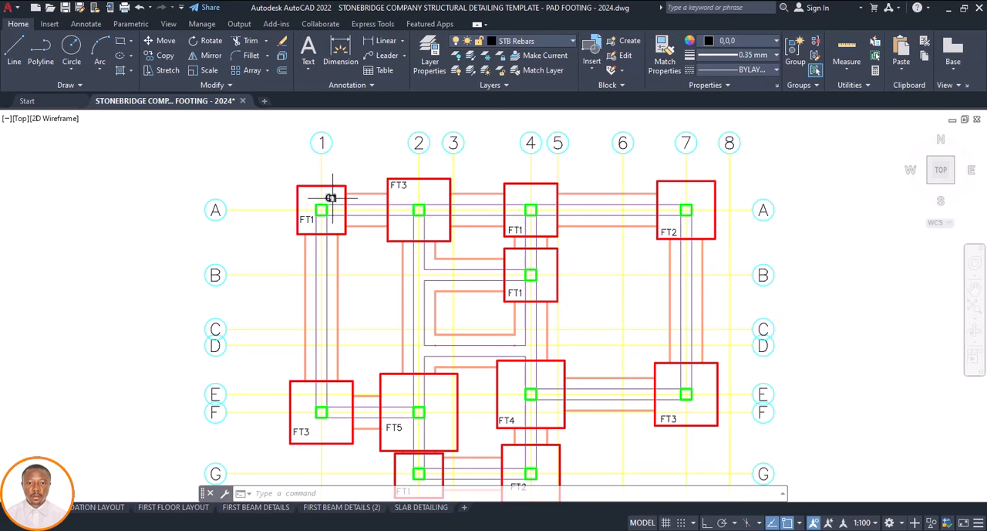
pyautogui.scroll(2, 338, 199)
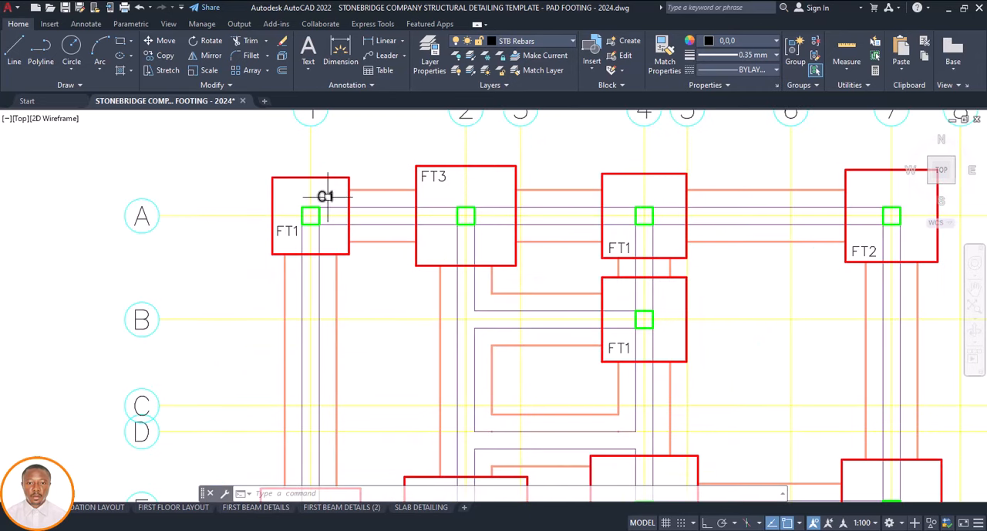
pyautogui.scroll(-4, 319, 196)
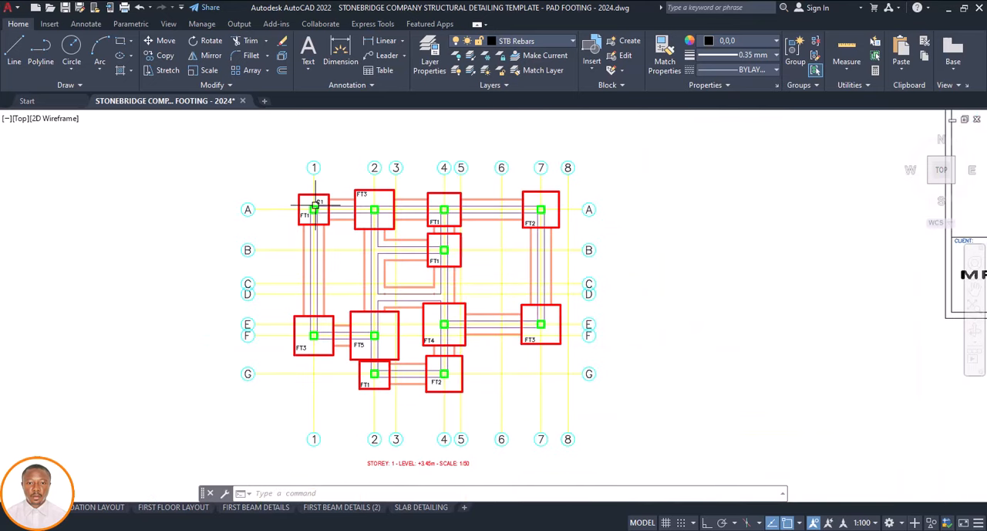
pyautogui.scroll(4, 319, 202)
pyautogui.scroll(-4, 313, 200)
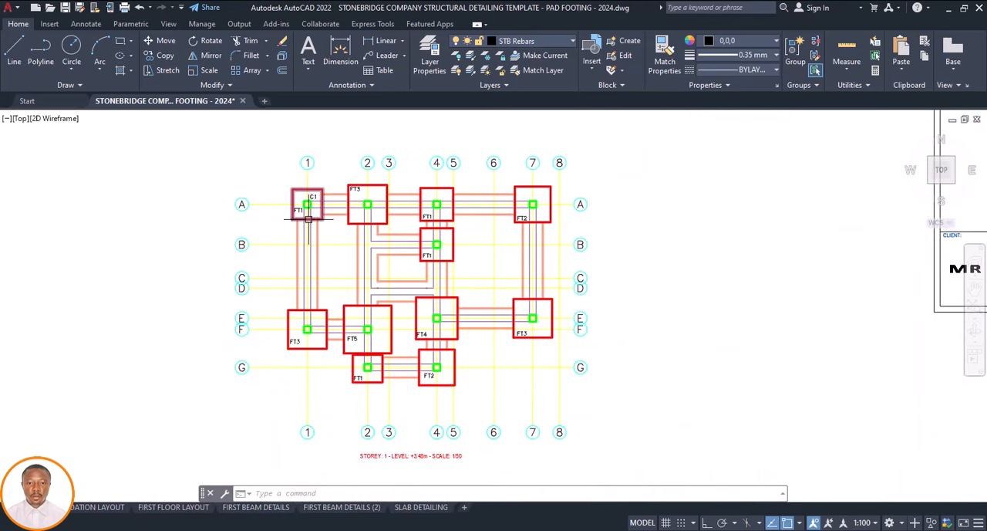
pyautogui.scroll(4, 309, 202)
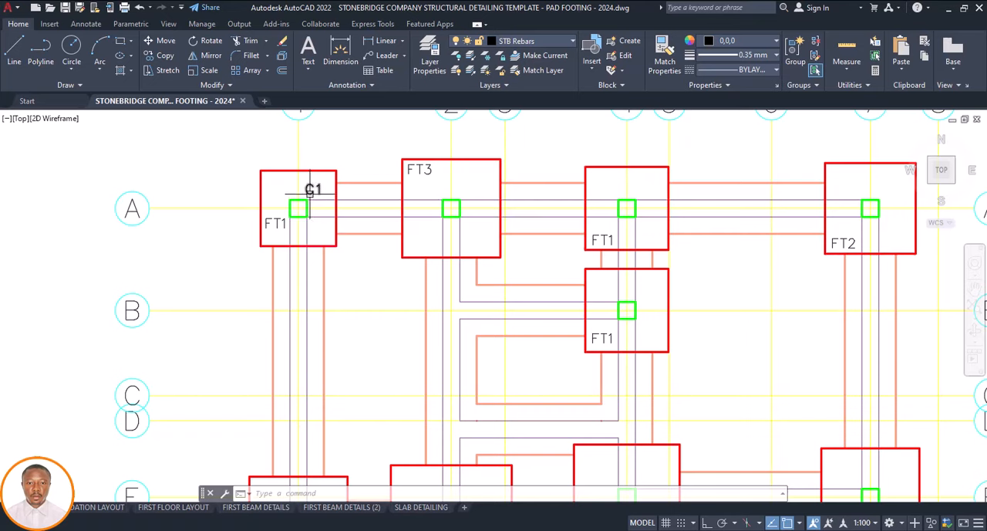
pyautogui.scroll(-10, 309, 193)
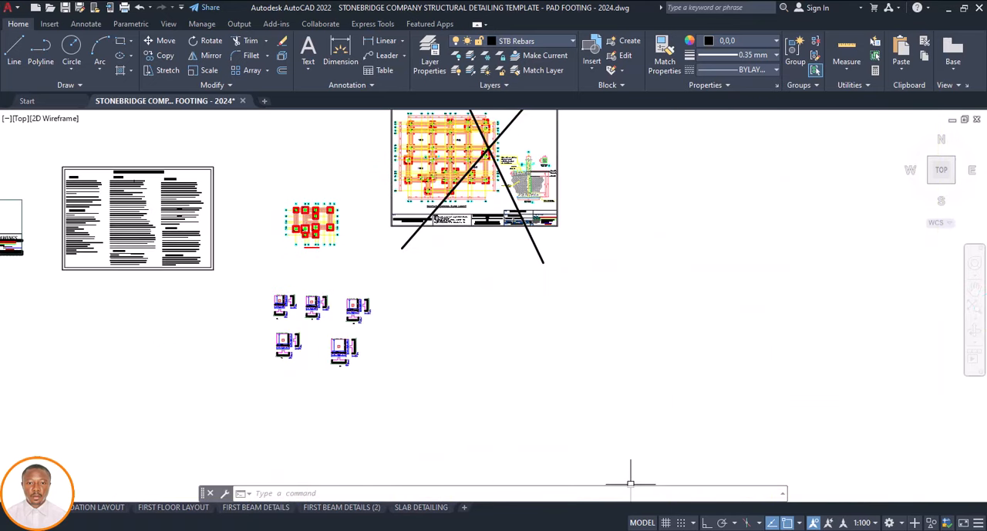
# Switch to Drawing1.dwg and inspect the storey 1 column layout with its column names, sizes and reinforcement
pyautogui.moveTo(646, 529)
pyautogui.click(713, 486)
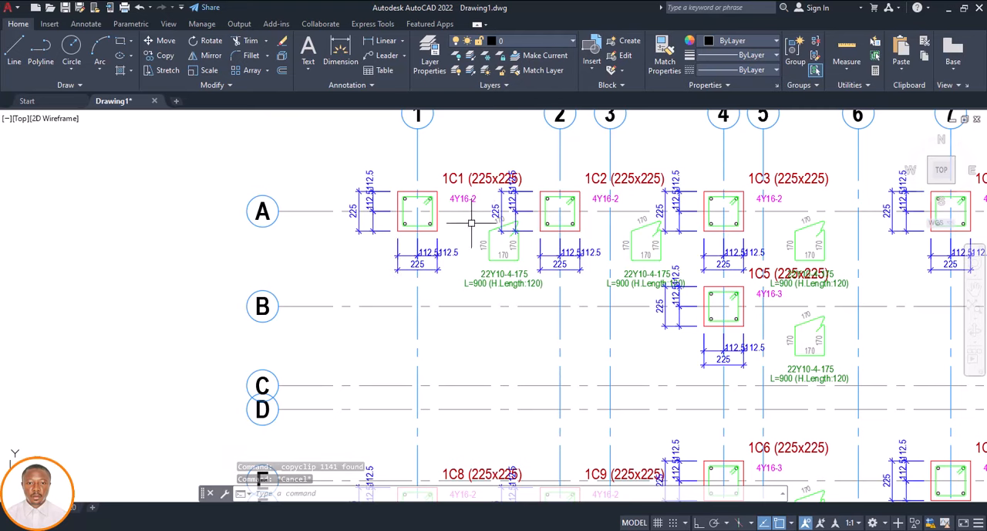
pyautogui.scroll(-4, 446, 218)
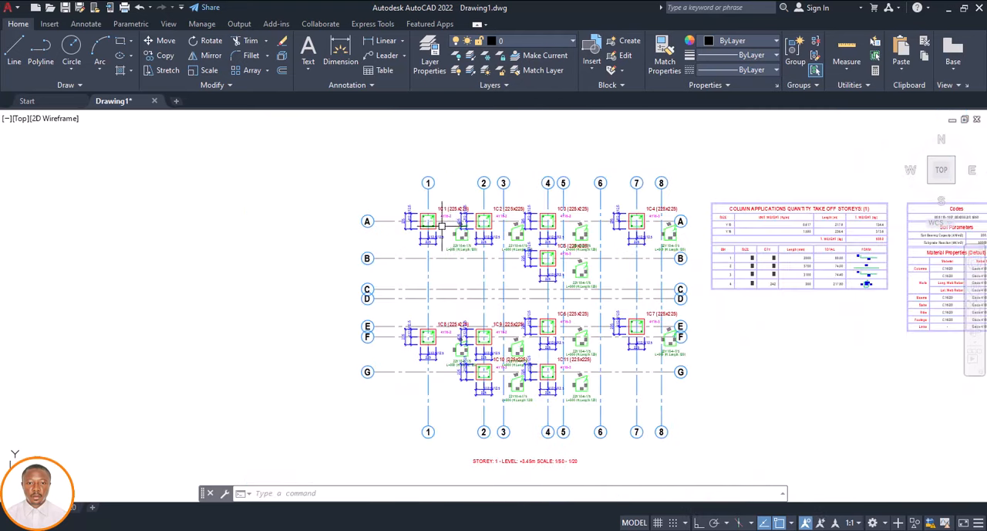
# Examine the sizes and reinforcement labels of columns 1C1 to 1C11 in the storey 1 column layout
pyautogui.scroll(4, 436, 220)
pyautogui.scroll(-5, 436, 219)
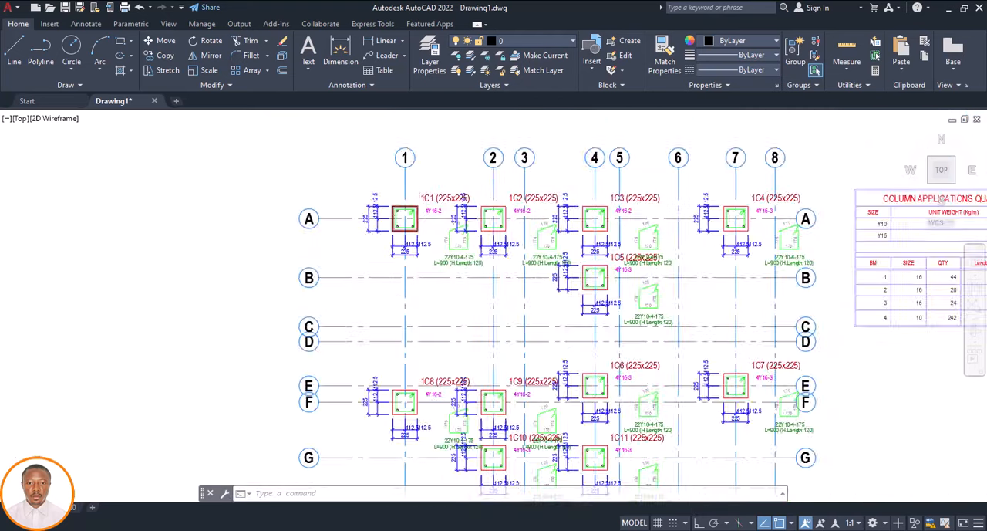
pyautogui.scroll(-3, 486, 243)
pyautogui.scroll(3, 452, 308)
pyautogui.scroll(4, 455, 289)
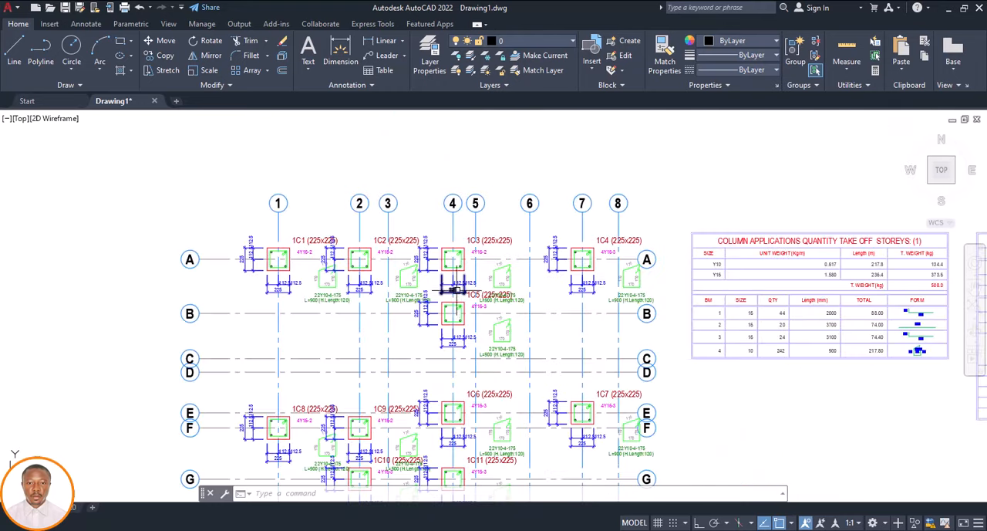
pyautogui.scroll(5, 456, 289)
pyautogui.scroll(-3, 416, 274)
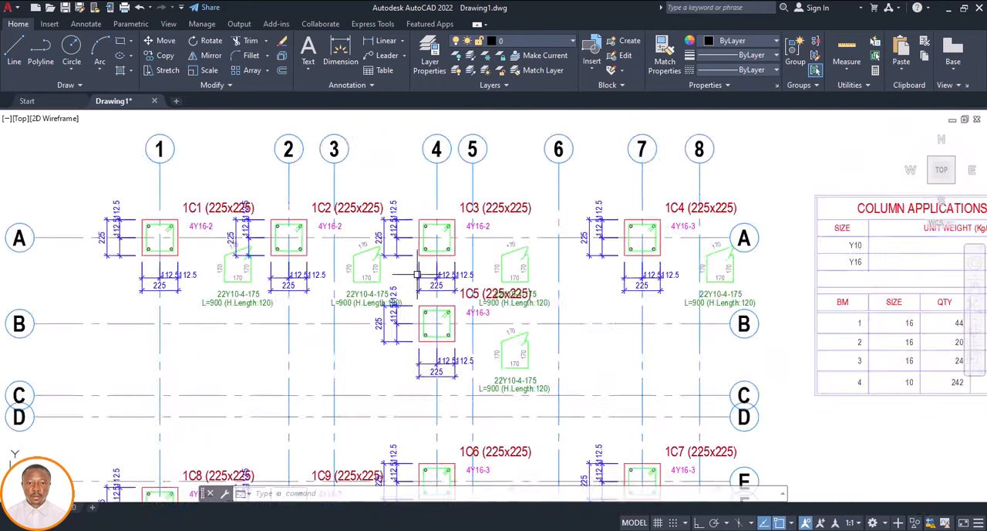
pyautogui.scroll(-4, 417, 274)
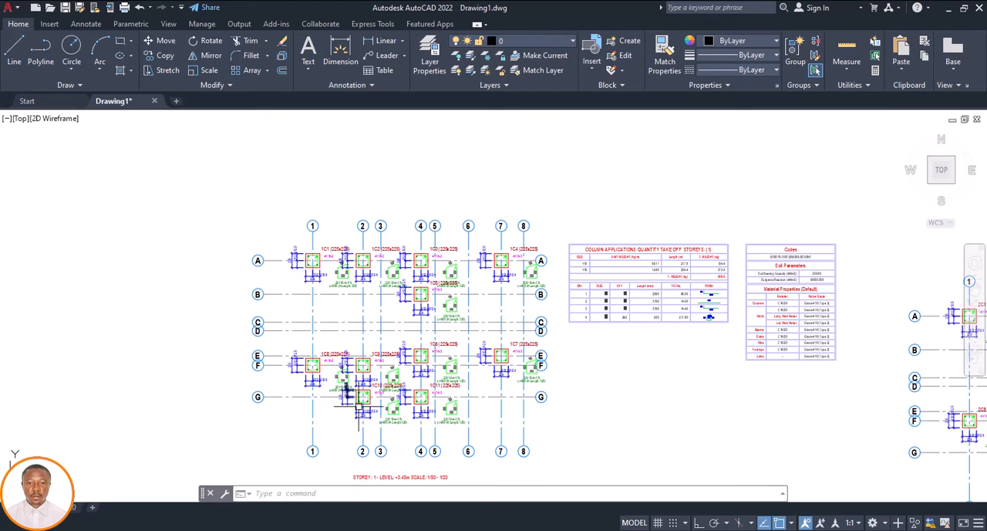
pyautogui.scroll(4, 367, 389)
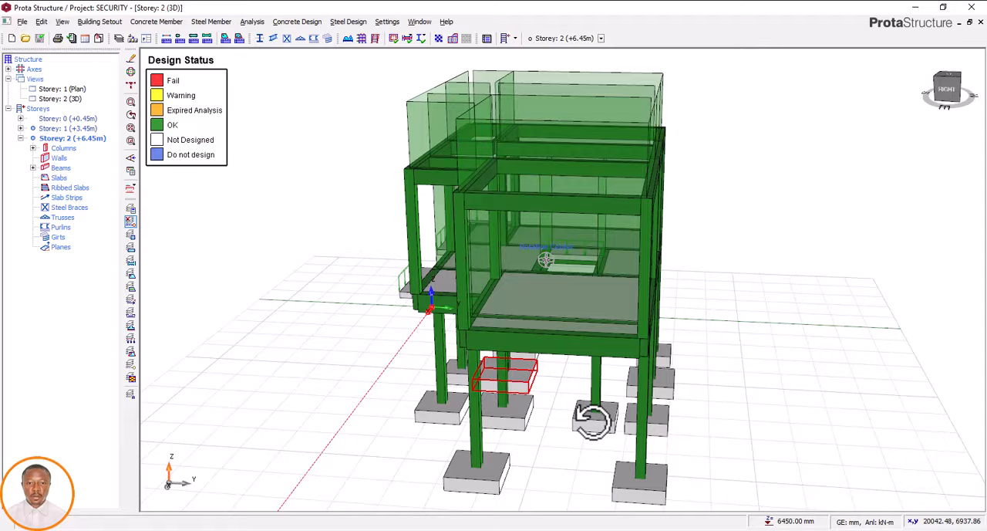
# Switch to ProtaStructure and examine the ground-level columns and their pad footings from several sides of the 3D model
pyautogui.moveTo(591, 419); pyautogui.dragTo(709, 416, button='middle')
pyautogui.scroll(3, 696, 389)
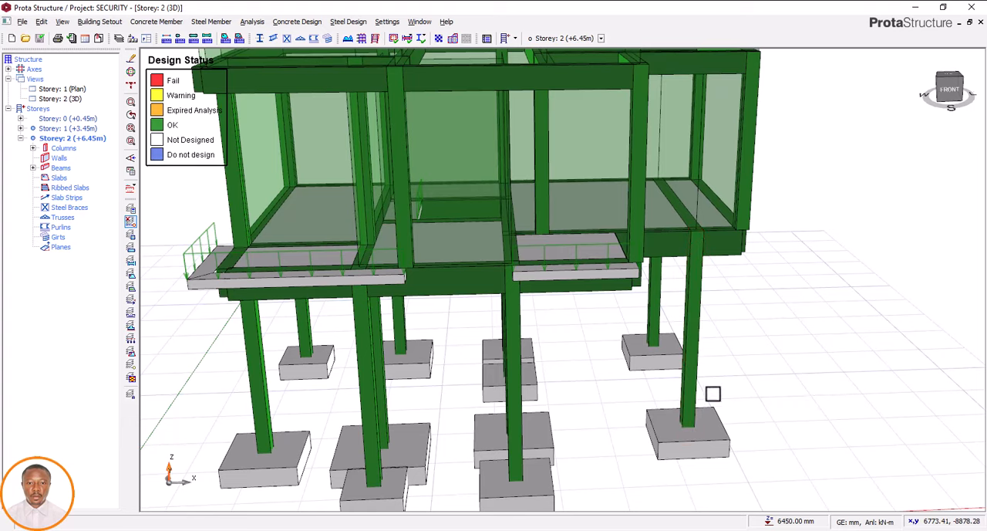
pyautogui.scroll(-3, 696, 392)
pyautogui.moveTo(701, 397); pyautogui.dragTo(690, 425, button='middle')
pyautogui.scroll(3, 703, 408)
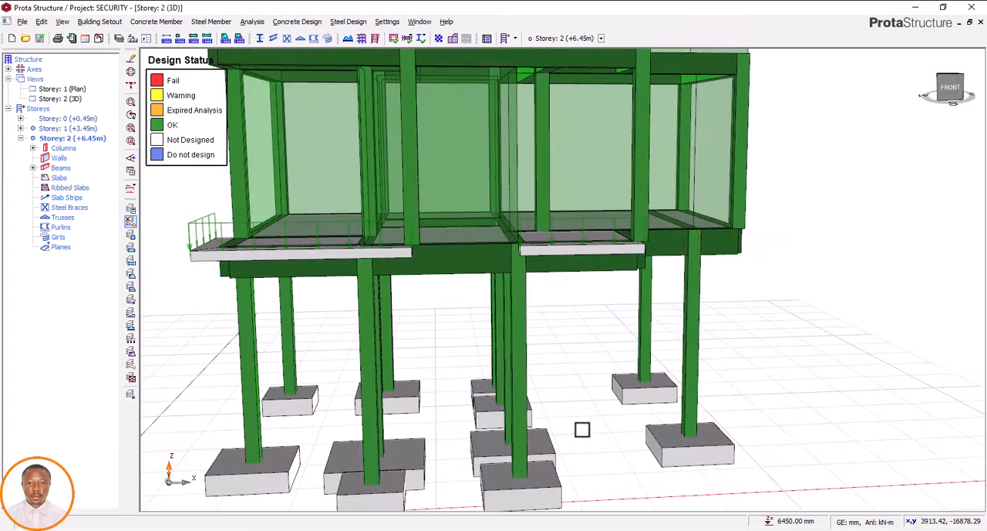
pyautogui.moveTo(514, 399); pyautogui.dragTo(511, 369, button='middle')
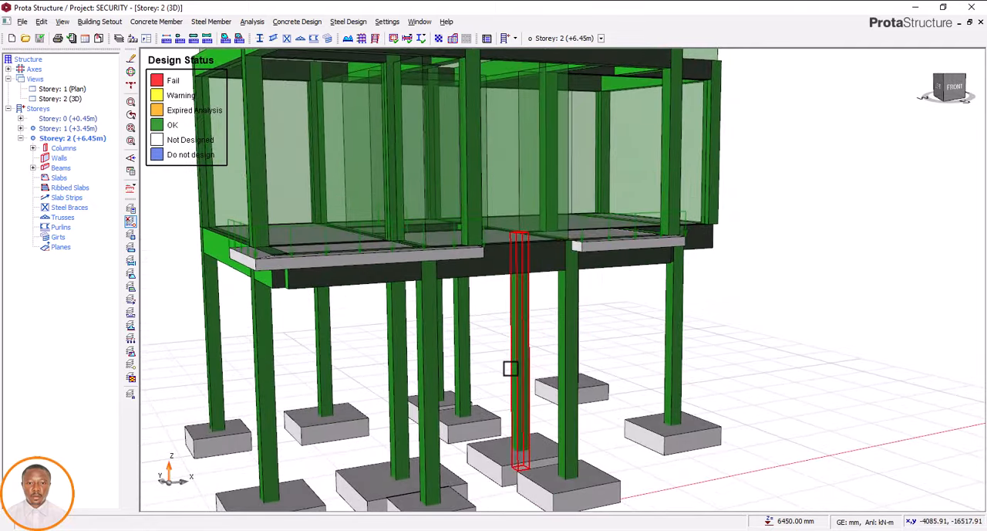
pyautogui.moveTo(600, 413)
pyautogui.mouseDown(button='middle')
pyautogui.moveTo(577, 423)
pyautogui.moveTo(587, 423)
pyautogui.mouseUp(button='middle')
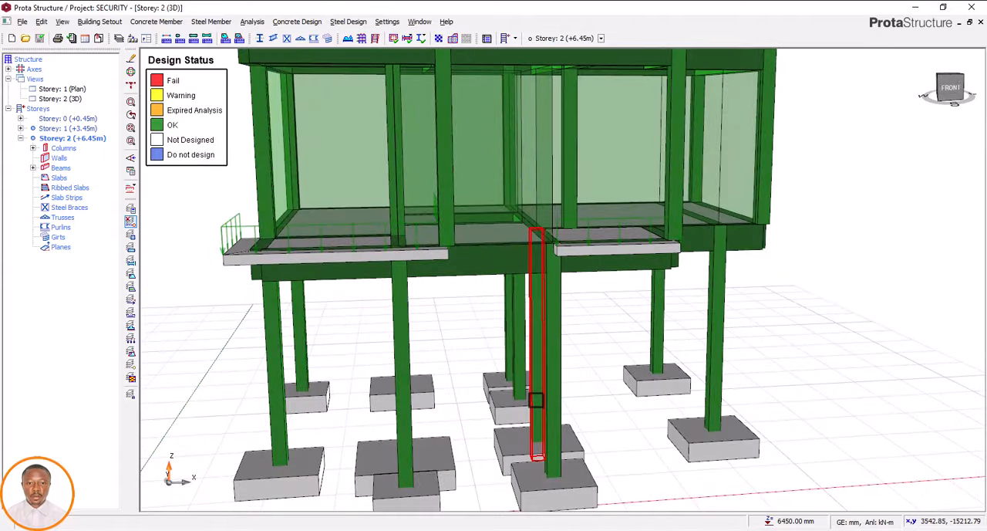
pyautogui.scroll(-2, 536, 399)
pyautogui.moveTo(486, 412); pyautogui.dragTo(650, 416, button='middle')
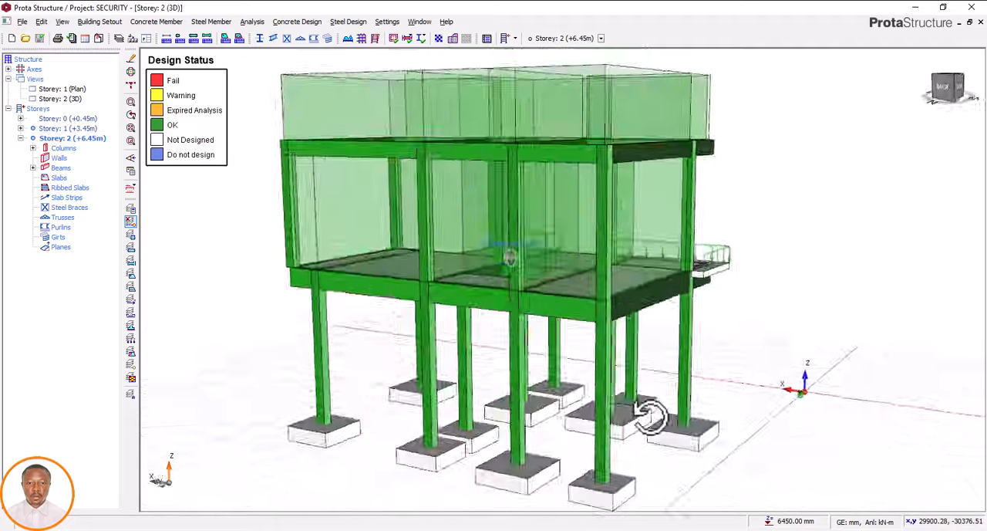
pyautogui.moveTo(651, 417); pyautogui.dragTo(503, 407, button='right')
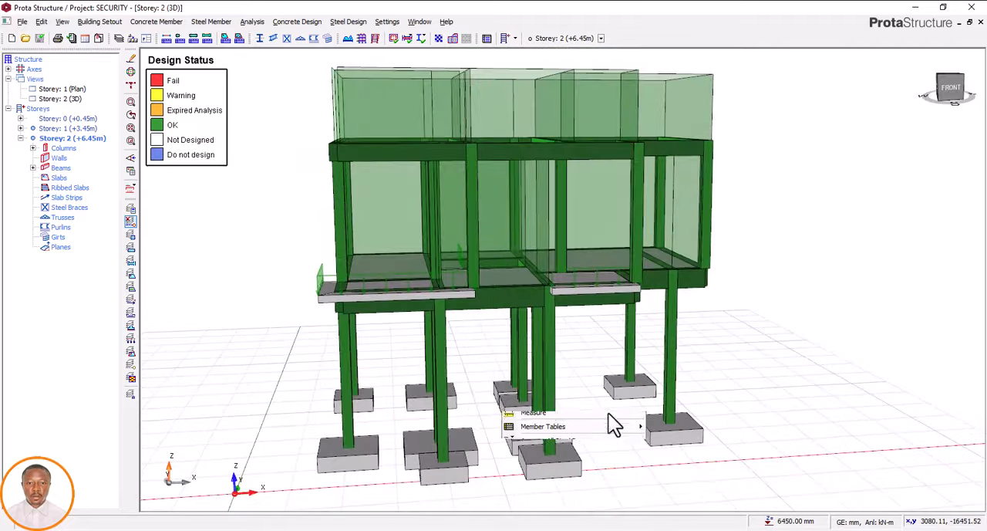
pyautogui.click(674, 392)
pyautogui.click(674, 392)
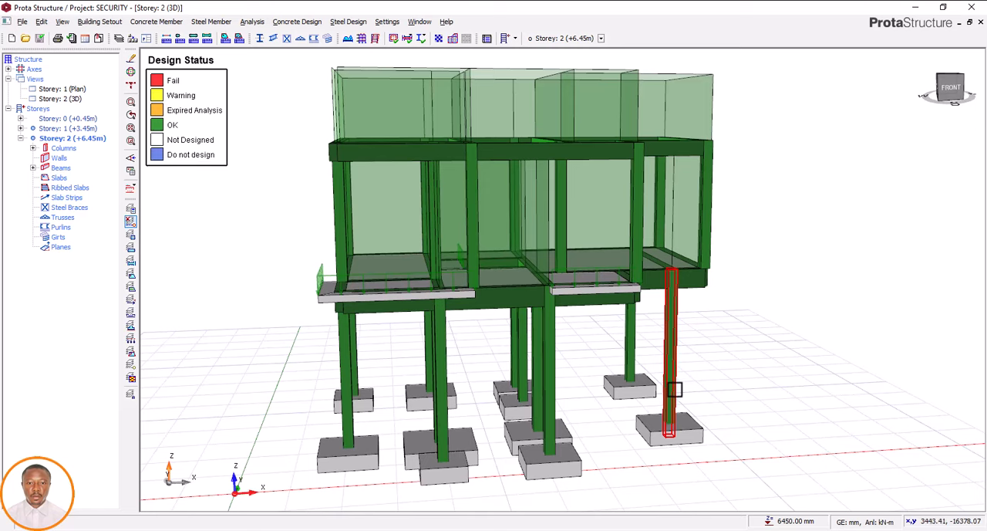
pyautogui.moveTo(516, 390)
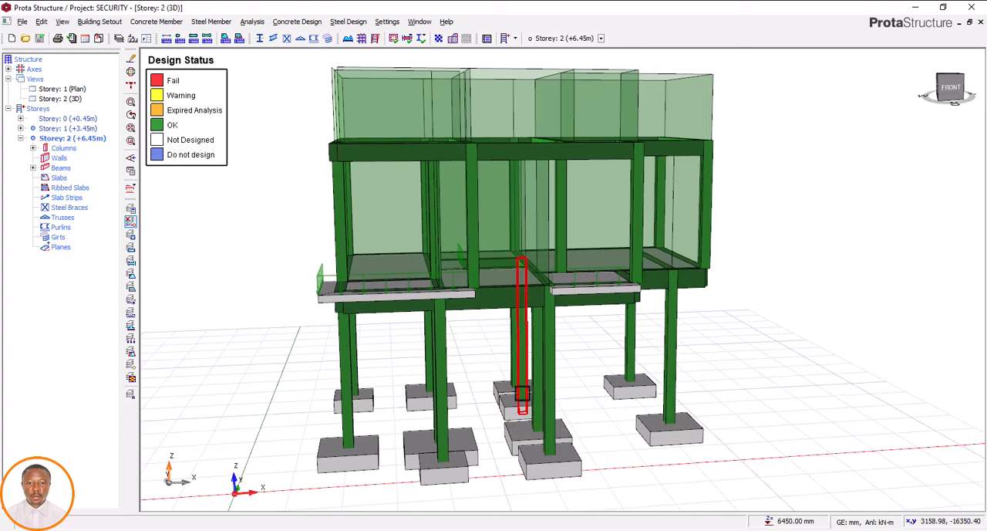
pyautogui.moveTo(564, 417); pyautogui.dragTo(558, 420, button='middle')
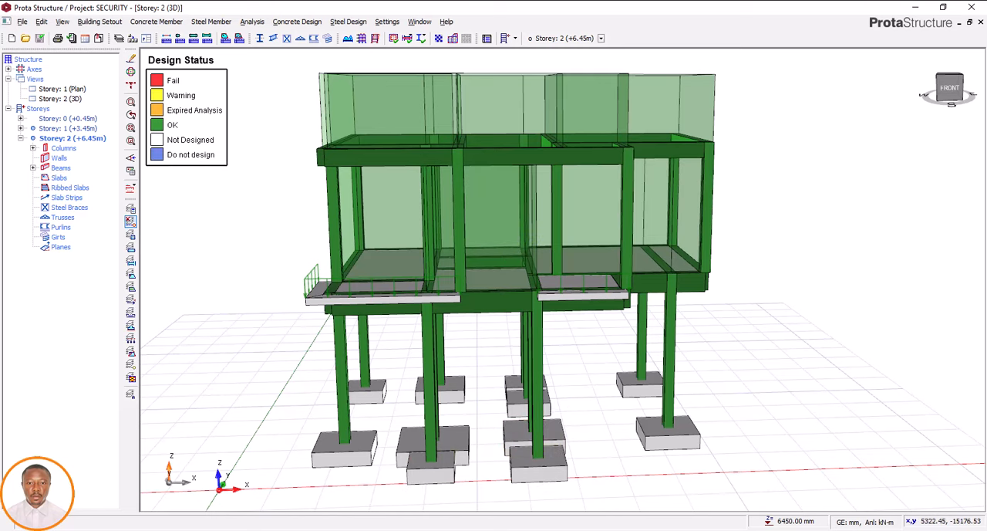
# Switch to the pad footing template drawing in AutoCAD and copy the C1 label to the columns at grids A-2, A-4 and A-7
pyautogui.click(339, 530)
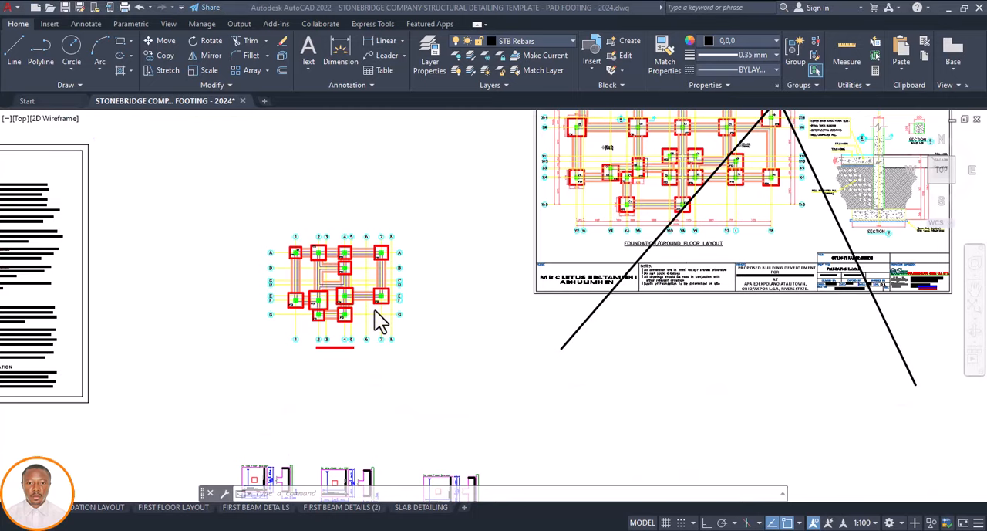
pyautogui.scroll(6, 376, 309)
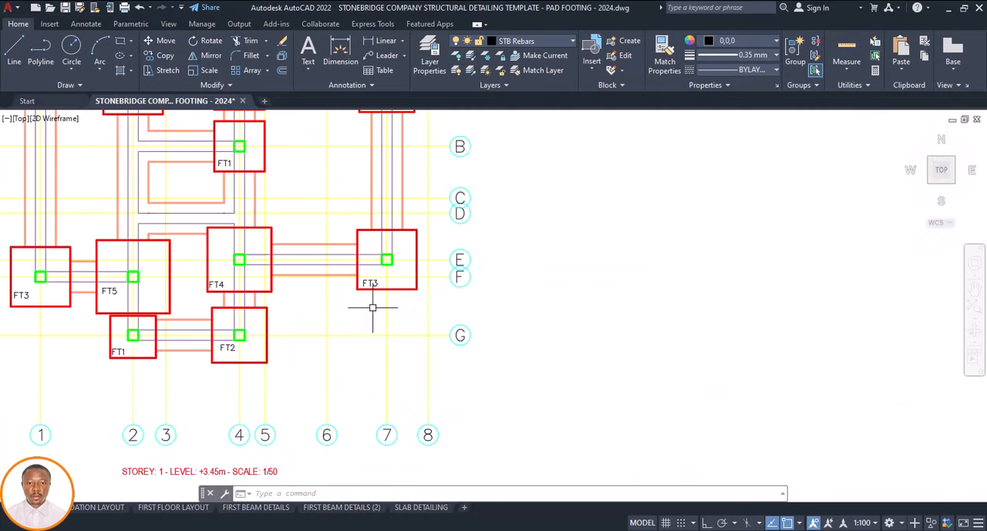
pyautogui.scroll(-6, 373, 307)
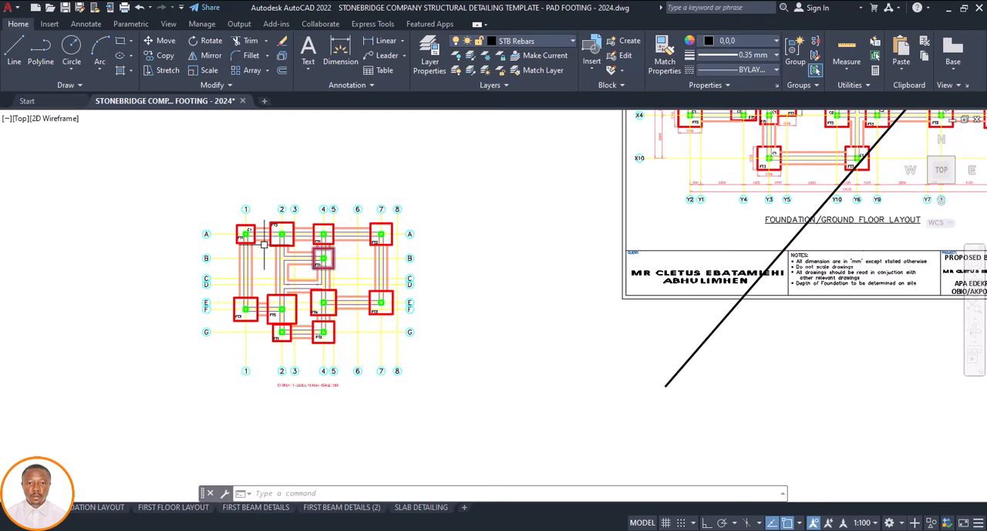
pyautogui.scroll(6, 252, 222)
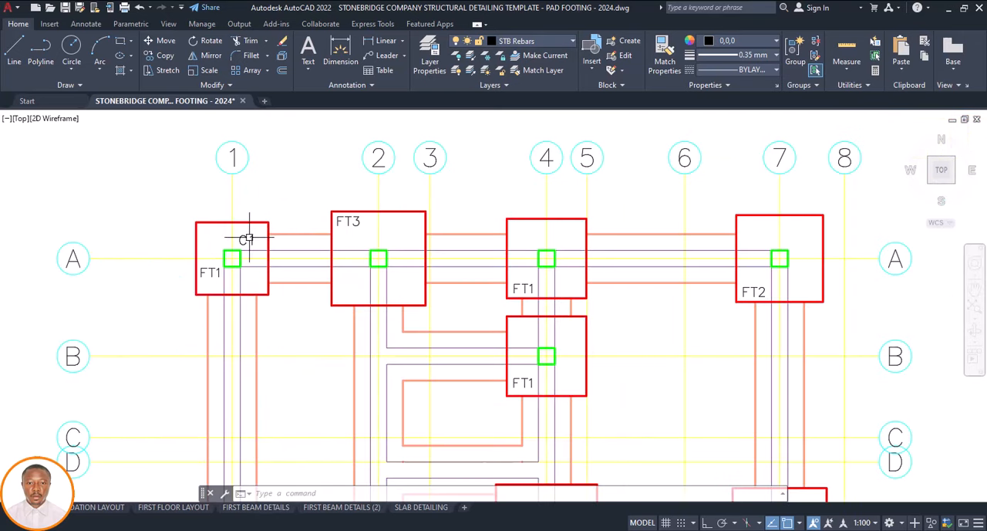
pyautogui.press('Escape')
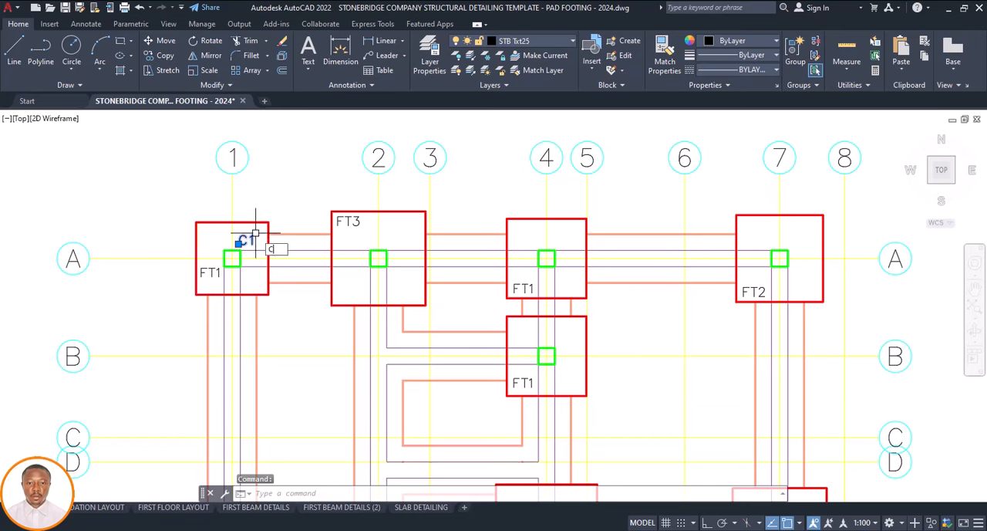
pyautogui.press('Return')
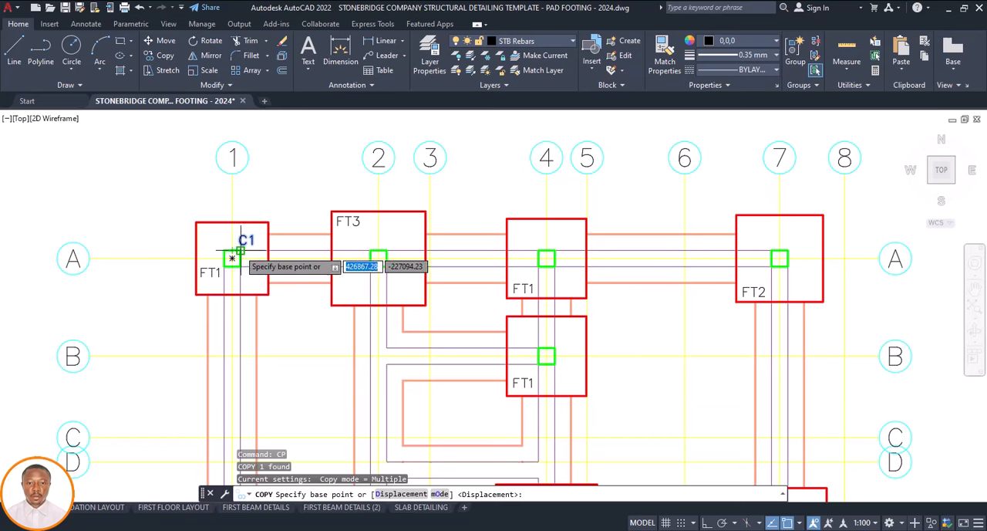
pyautogui.click(232, 257)
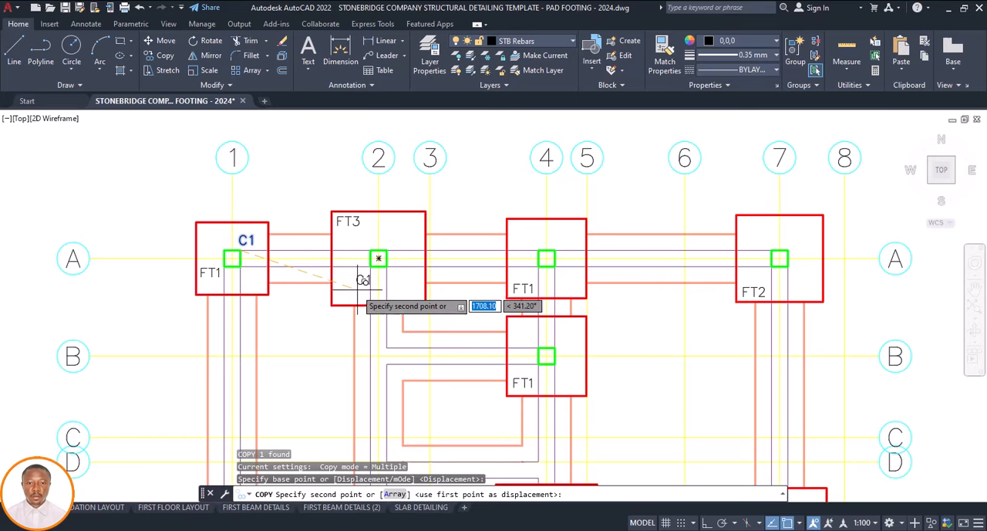
pyautogui.click(358, 286)
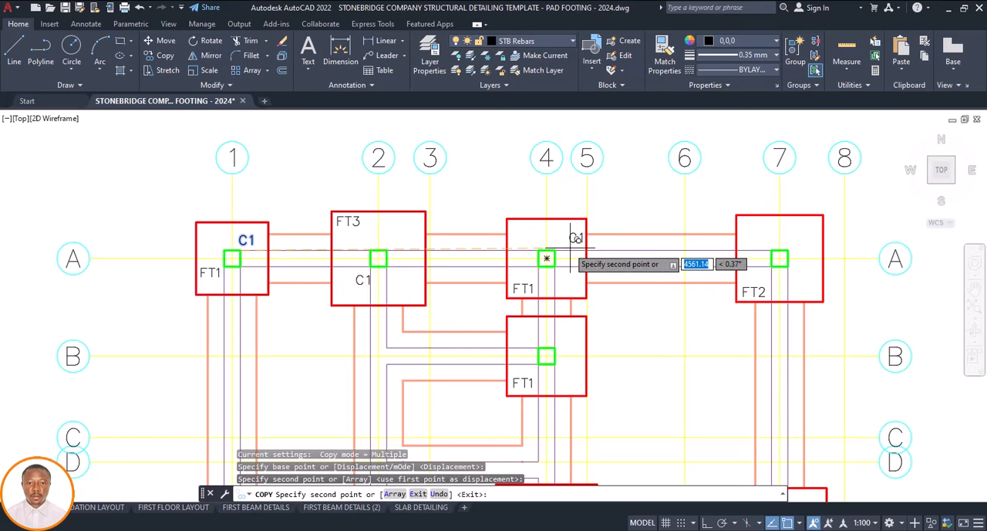
pyautogui.click(546, 258)
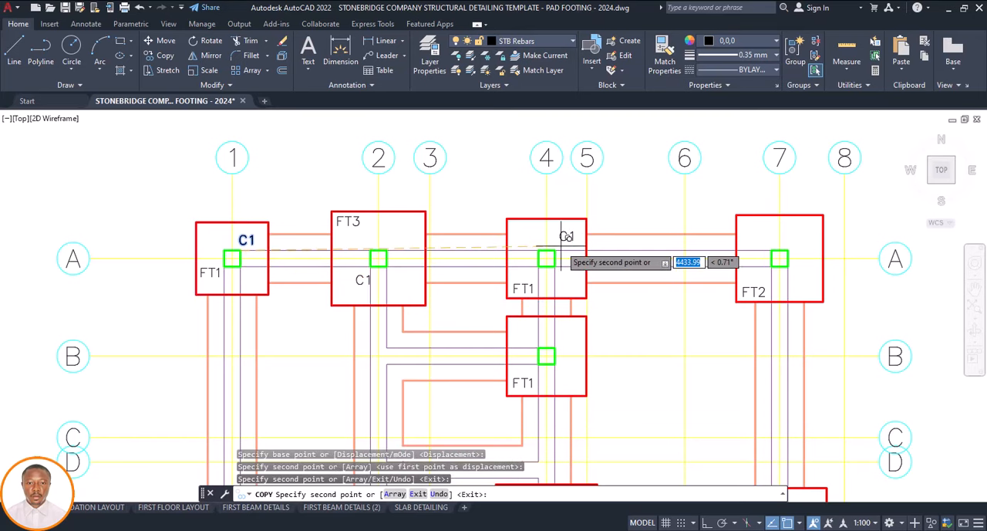
pyautogui.click(779, 257)
# Copy the C1 label to beside the columns at grids F-2 and G-2 in the foundation plan
pyautogui.scroll(-6, 586, 220)
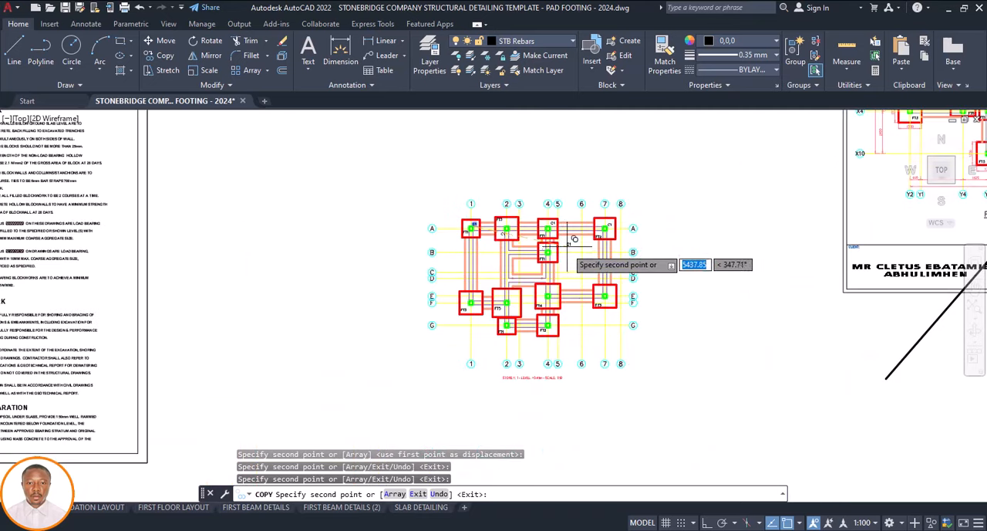
pyautogui.scroll(4, 568, 248)
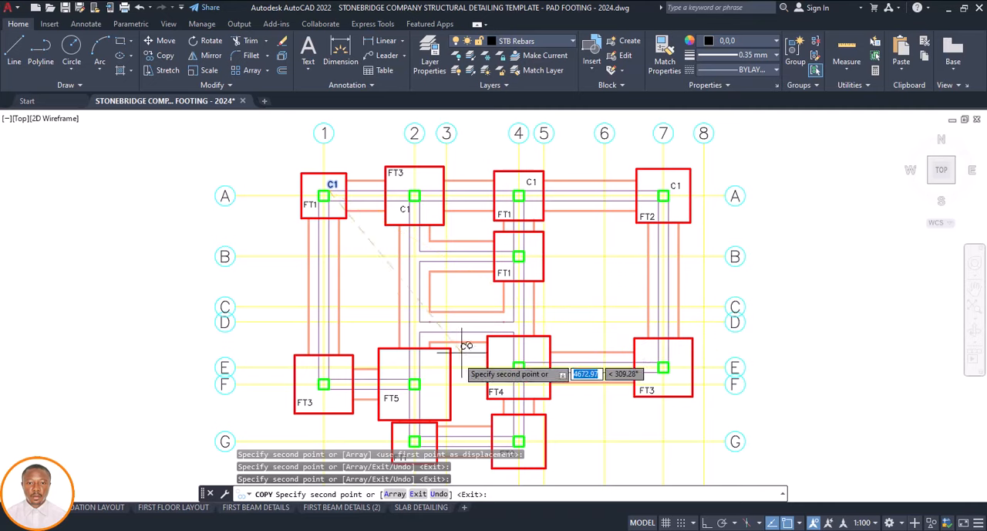
pyautogui.scroll(4, 444, 357)
pyautogui.scroll(-4, 448, 346)
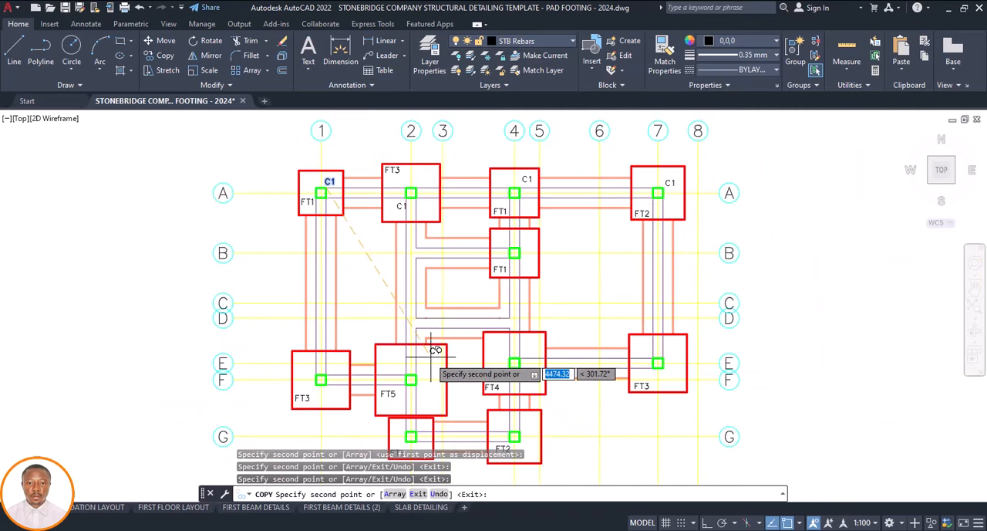
pyautogui.scroll(4, 431, 357)
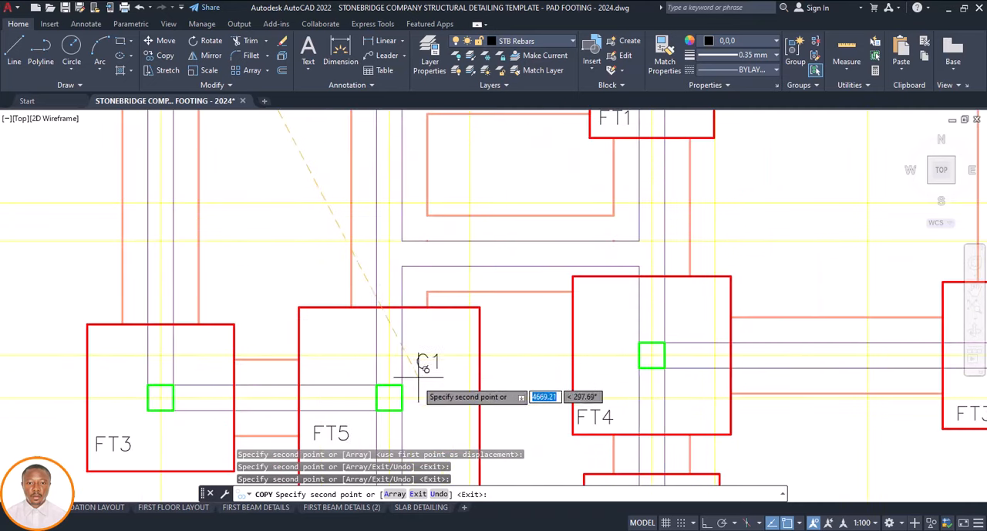
pyautogui.scroll(2, 417, 379)
pyautogui.scroll(-6, 413, 369)
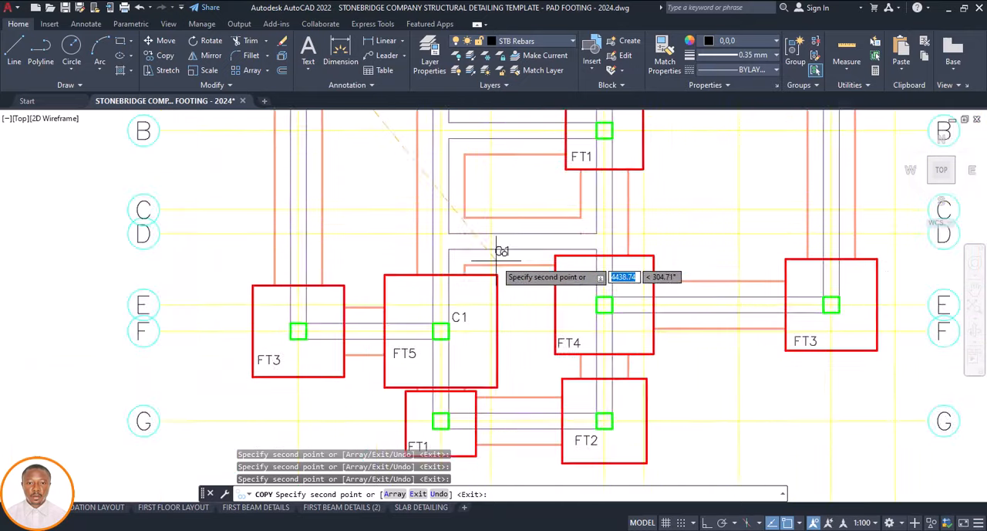
pyautogui.scroll(6, 472, 351)
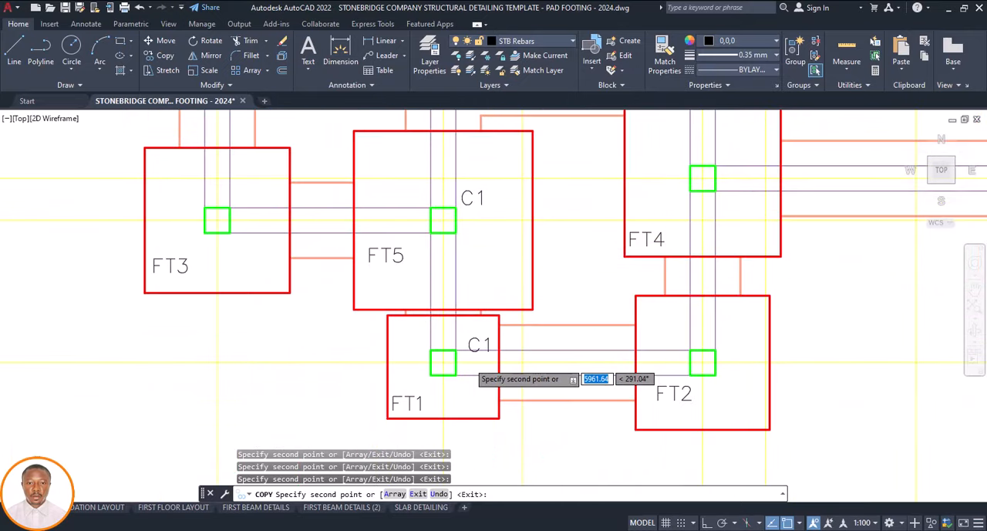
pyautogui.scroll(-4, 465, 348)
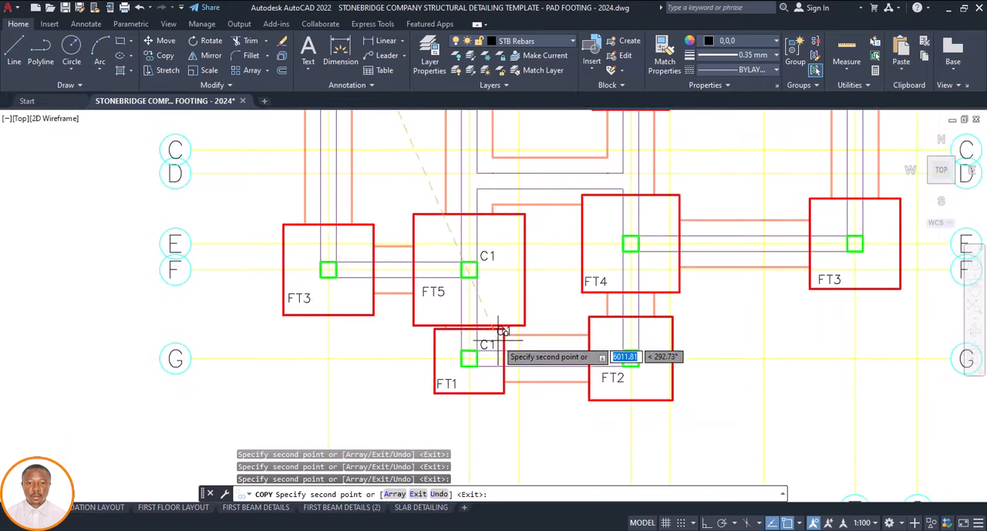
# Copy the C1 label to beside the columns at grids F-1 and G-4, and end the copying
pyautogui.scroll(4, 338, 263)
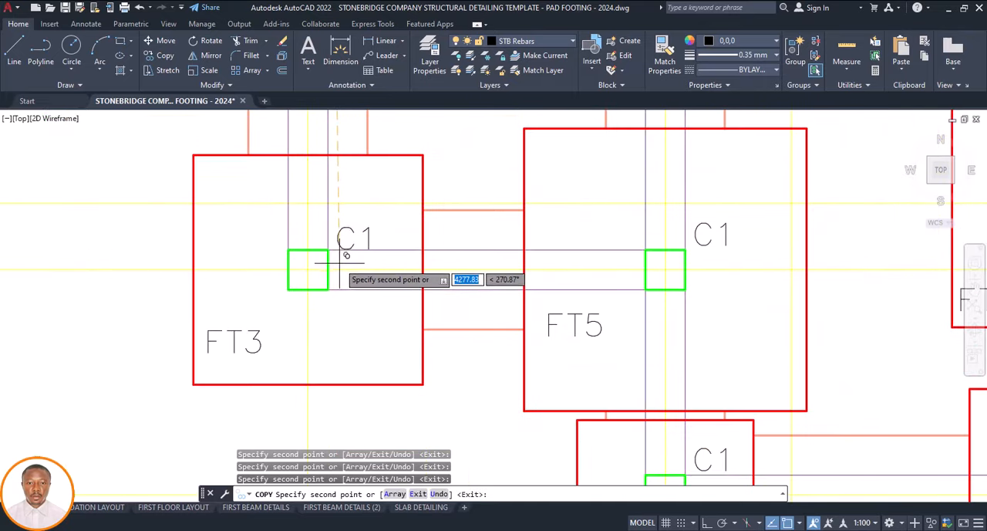
pyautogui.scroll(-6, 379, 329)
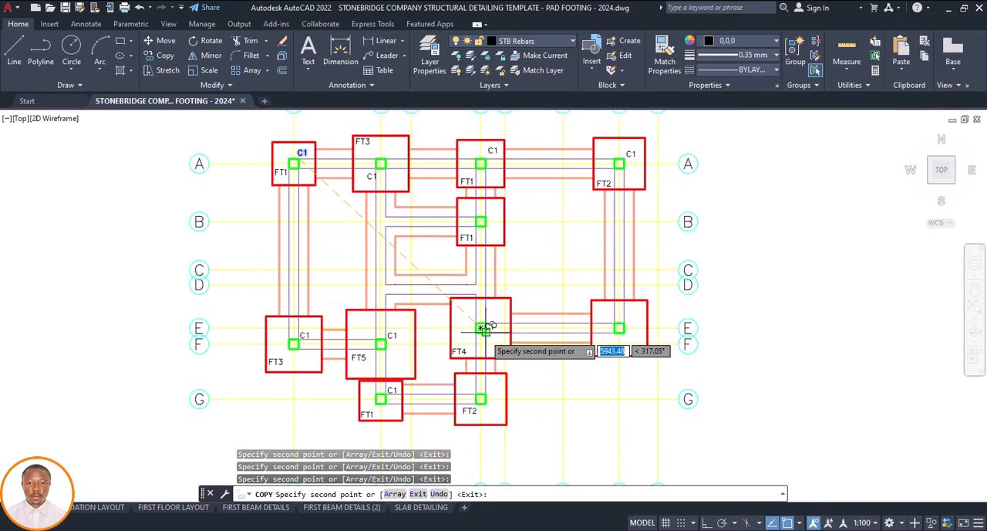
pyautogui.scroll(2, 483, 330)
pyautogui.scroll(4, 494, 389)
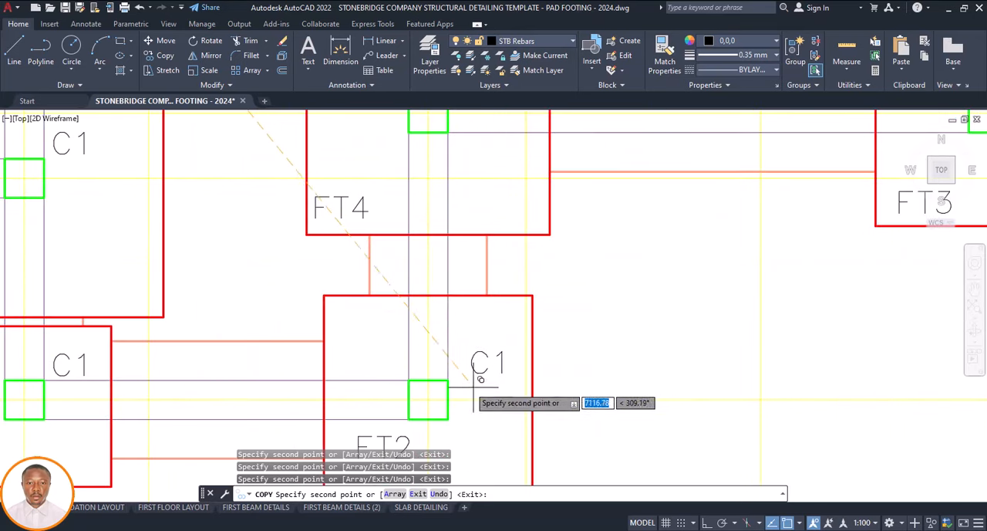
pyautogui.press('Escape')
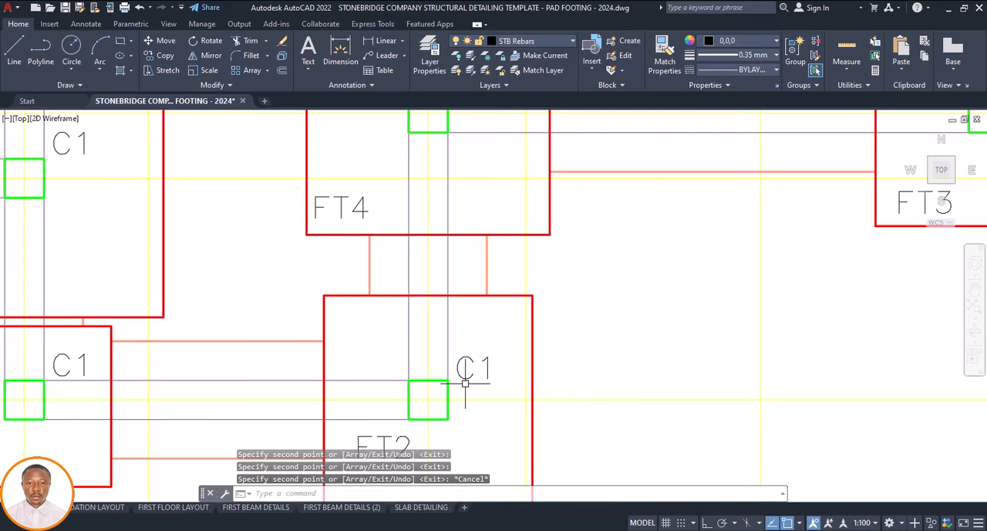
# Change the label beside the column at grid G-4 to C2
pyautogui.click(467, 379)
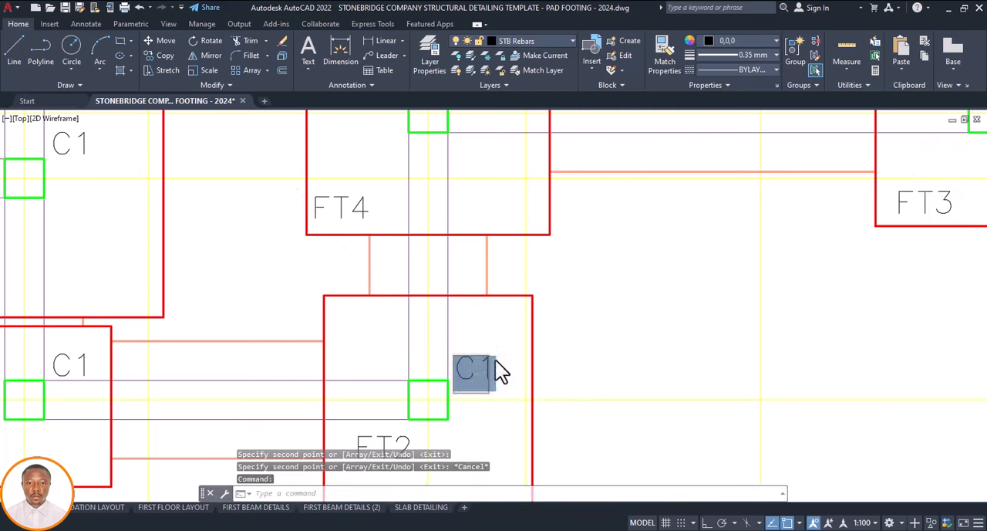
pyautogui.press('Escape')
pyautogui.press('Escape')
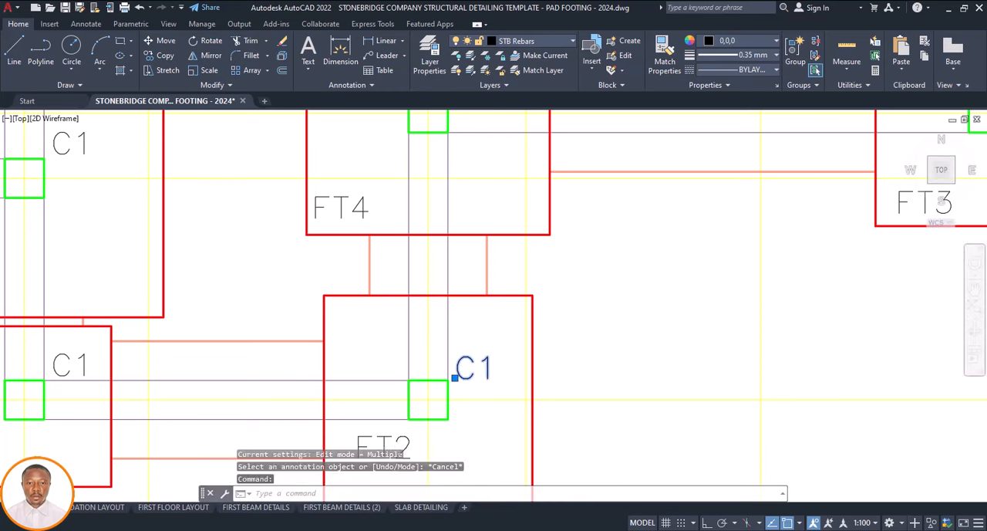
pyautogui.doubleClick(488, 367)
pyautogui.write('C')
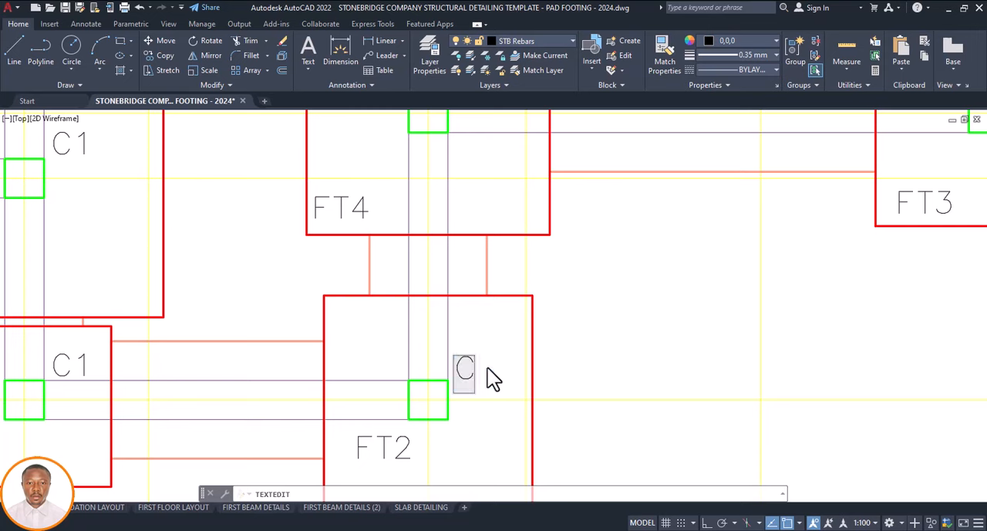
pyautogui.write('2')
pyautogui.click(522, 345)
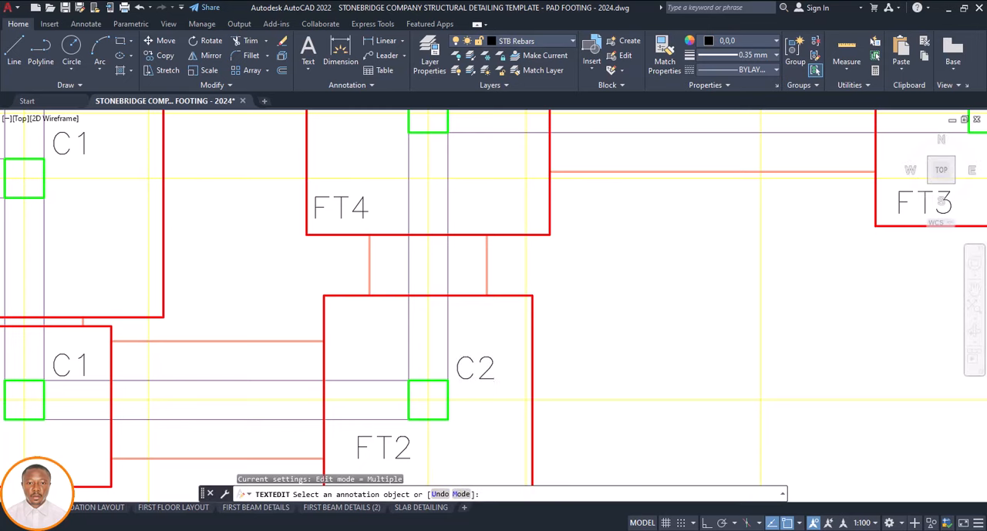
pyautogui.press('Escape')
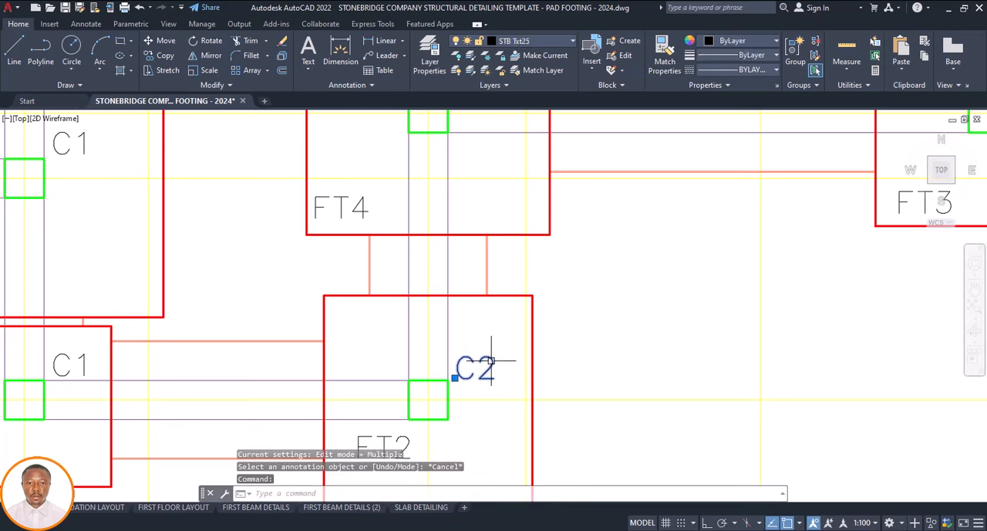
# Copy the C2 label to beside the columns at grids E-4, B-4 and E-7, and end the copying
pyautogui.write('co')
pyautogui.press('Return')
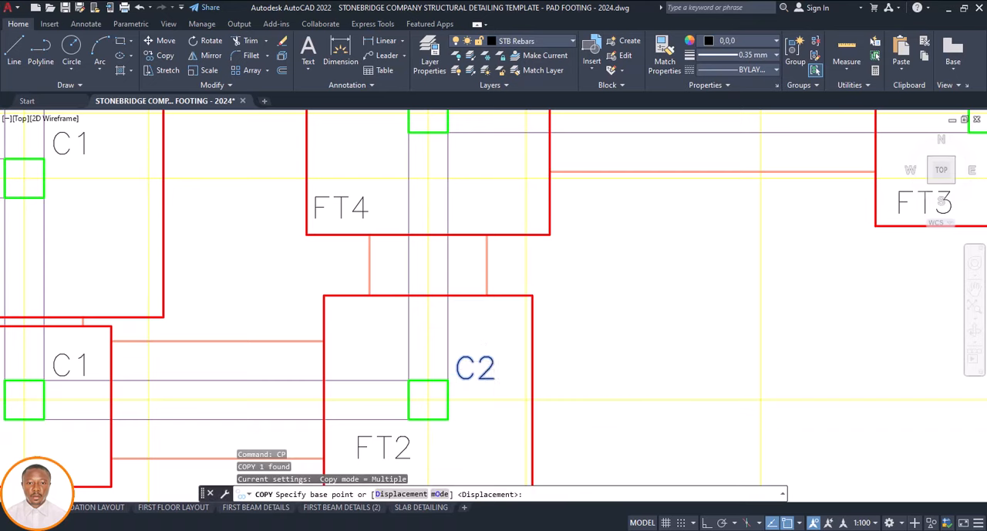
pyautogui.click(456, 376)
pyautogui.scroll(-8, 478, 379)
pyautogui.scroll(7, 490, 340)
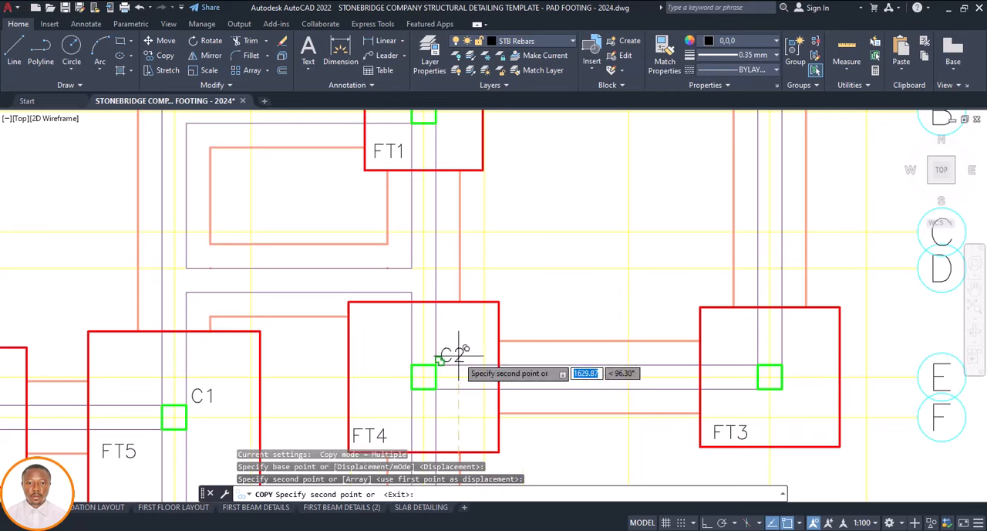
pyautogui.scroll(-4, 461, 340)
pyautogui.scroll(4, 456, 266)
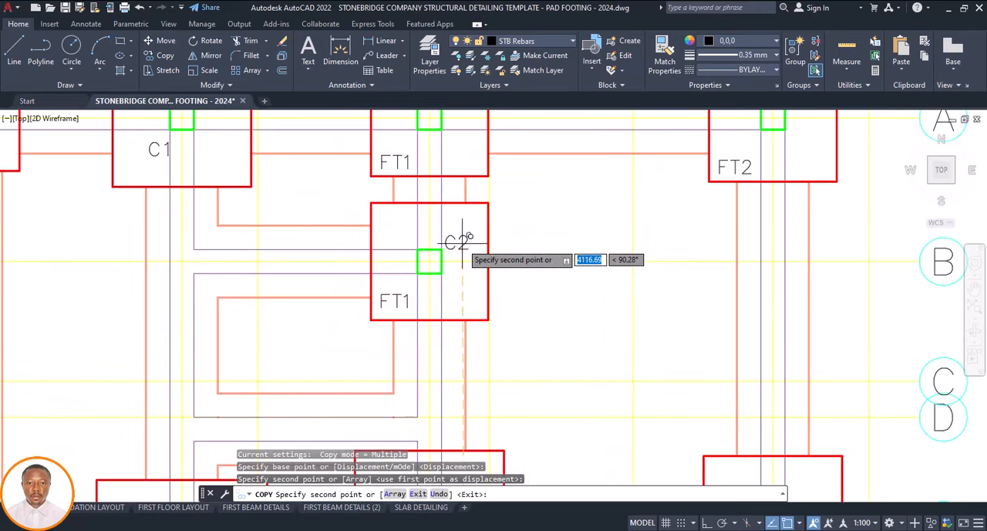
pyautogui.scroll(-4, 463, 243)
pyautogui.scroll(3, 551, 347)
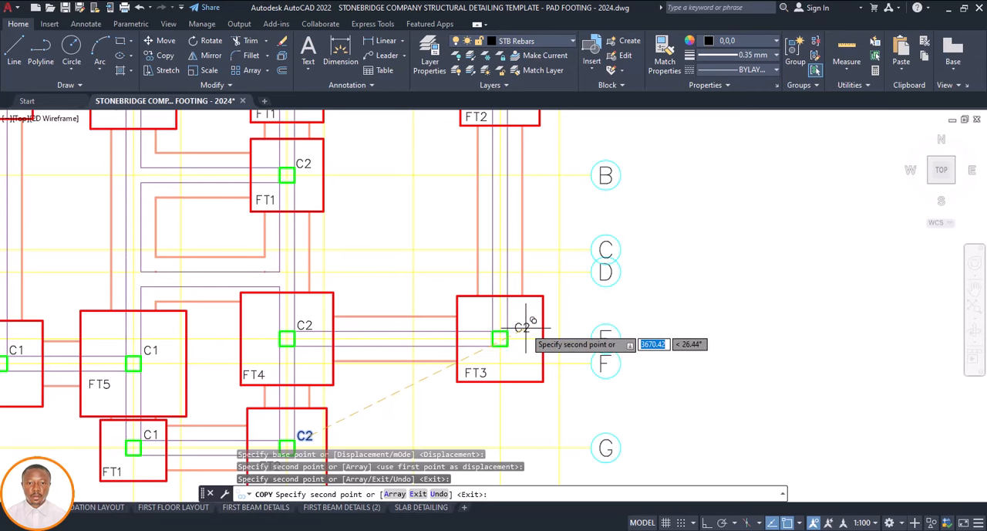
pyautogui.scroll(-4, 524, 328)
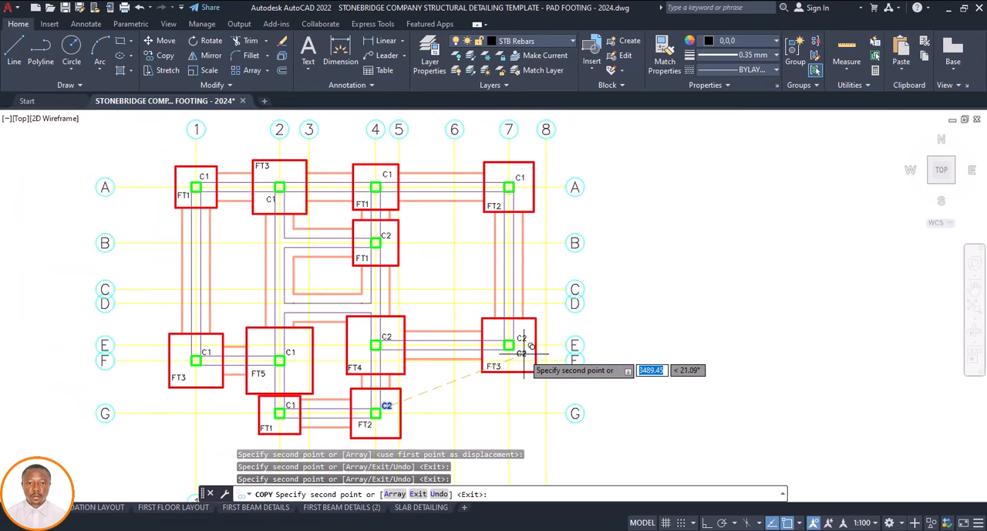
pyautogui.press('Escape')
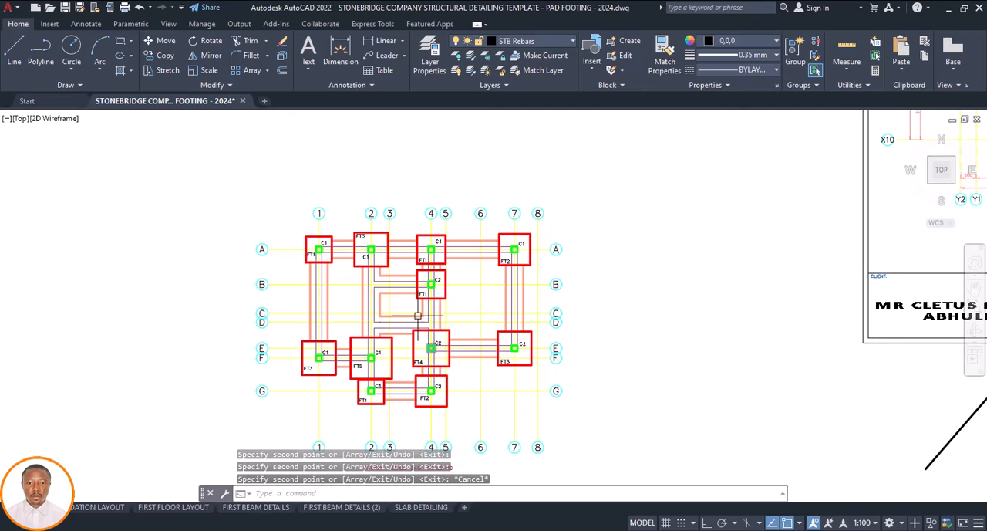
# Copy the FFL+450 (TYPICAL) level mark from the template's foundation layout into the new plan's bay between grids 1 and 2
pyautogui.scroll(-2, 404, 299)
pyautogui.scroll(-3, 429, 327)
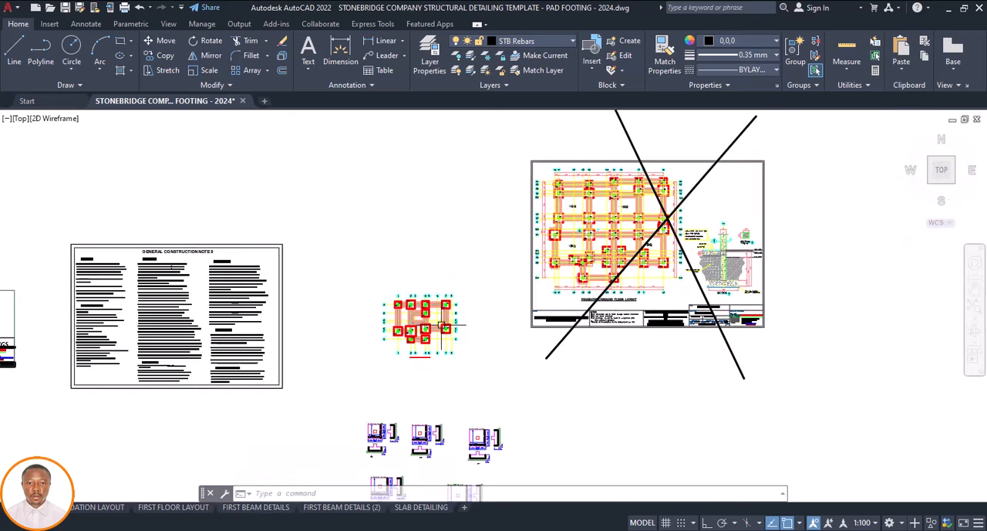
pyautogui.scroll(5, 589, 189)
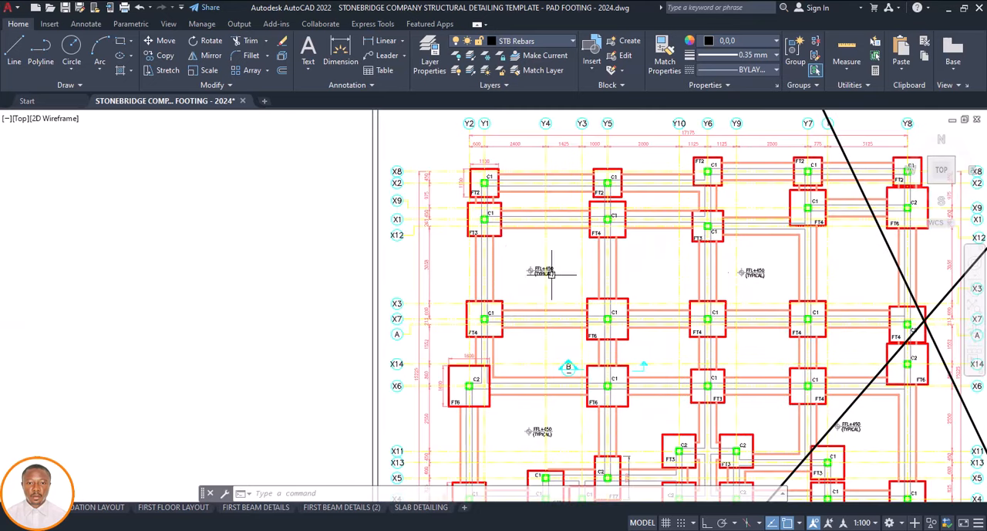
pyautogui.scroll(5, 552, 273)
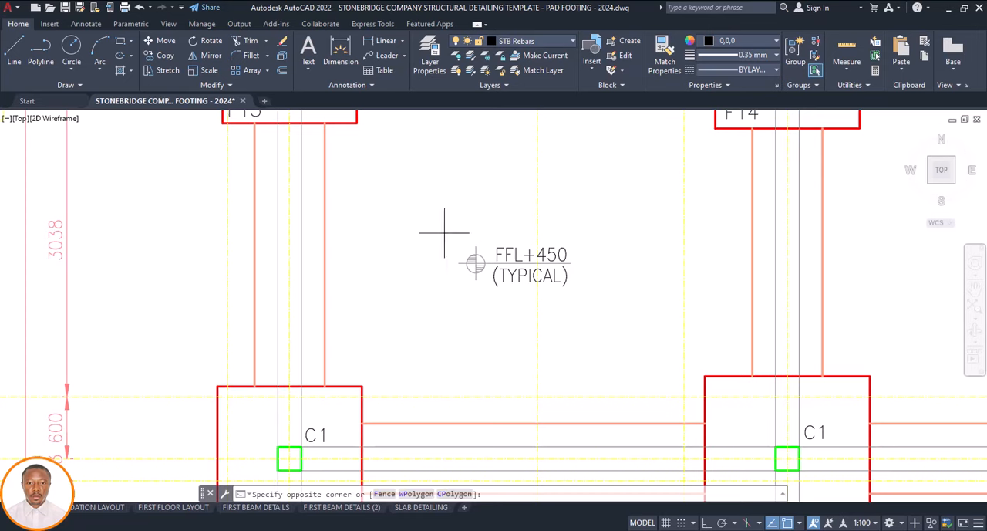
pyautogui.click(614, 312)
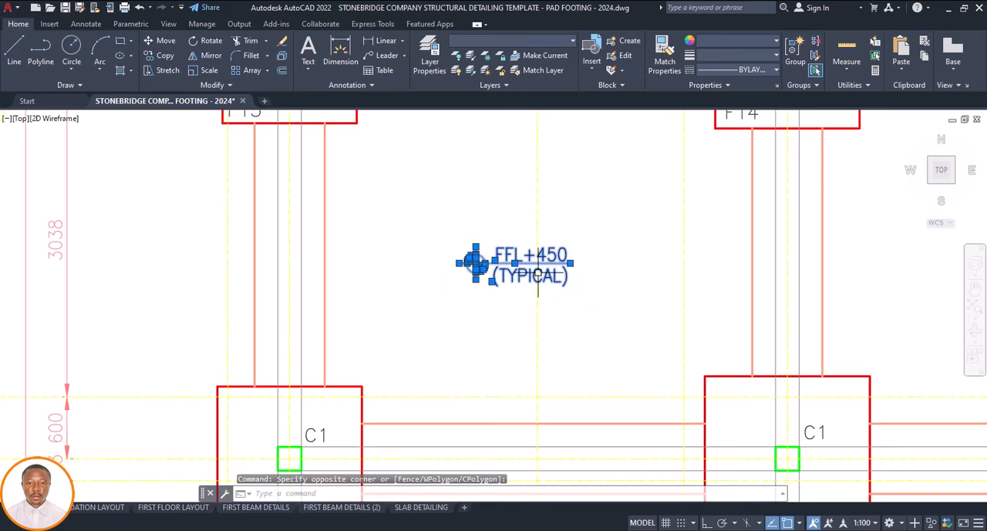
pyautogui.press('Return')
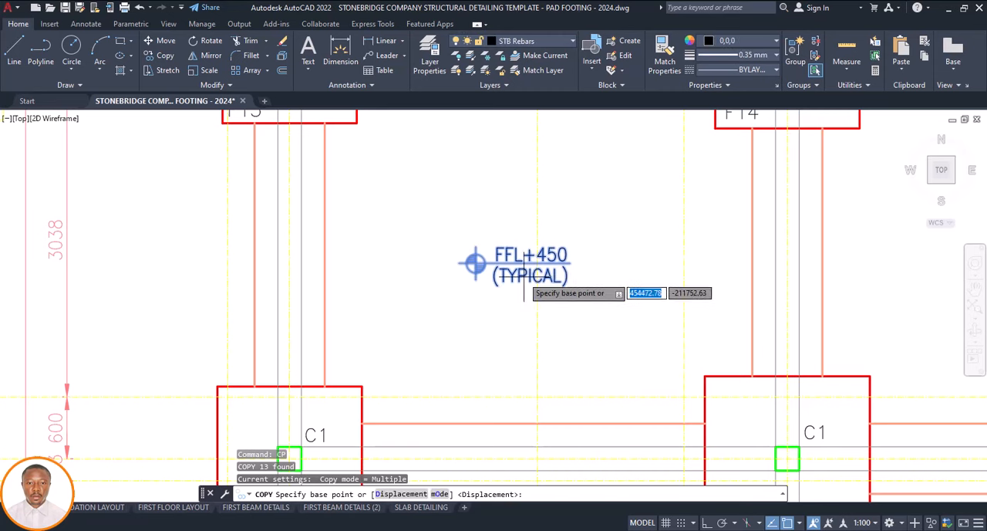
pyautogui.click(518, 277)
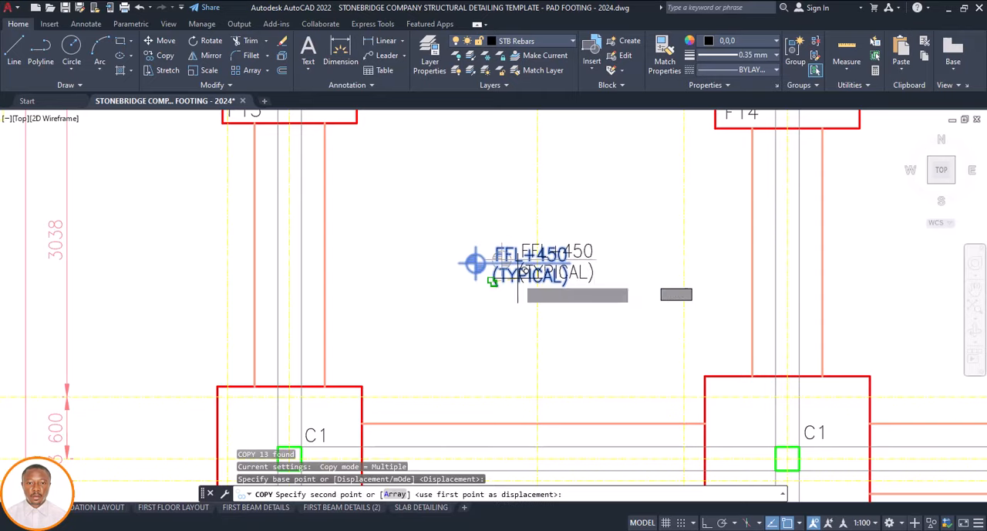
pyautogui.scroll(-8, 532, 270)
pyautogui.scroll(-5, 542, 266)
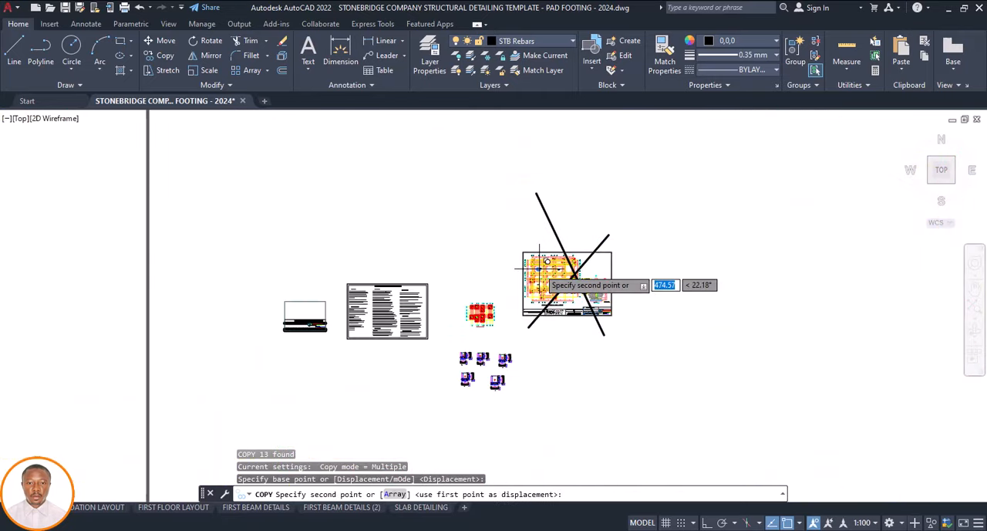
pyautogui.scroll(10, 478, 312)
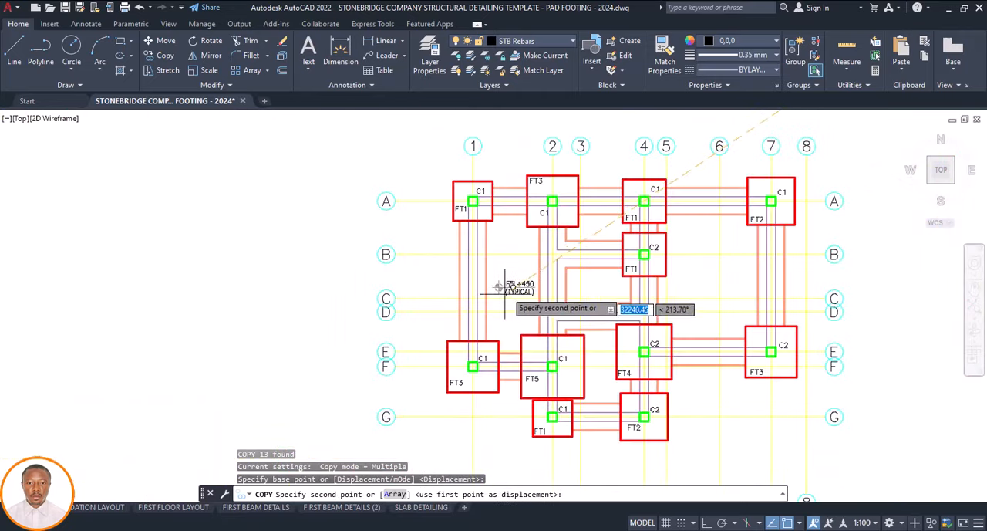
pyautogui.scroll(-5, 498, 278)
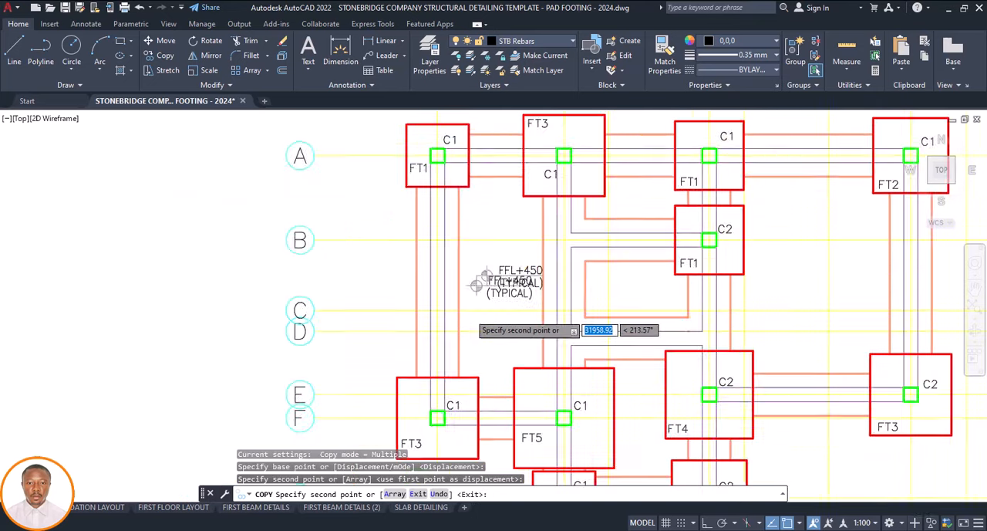
# Place further FFL+450 (TYPICAL) copies in the bay east of grid 4 below grid B and between footings FT5 and FT4
pyautogui.scroll(5, 657, 289)
pyautogui.scroll(2, 657, 289)
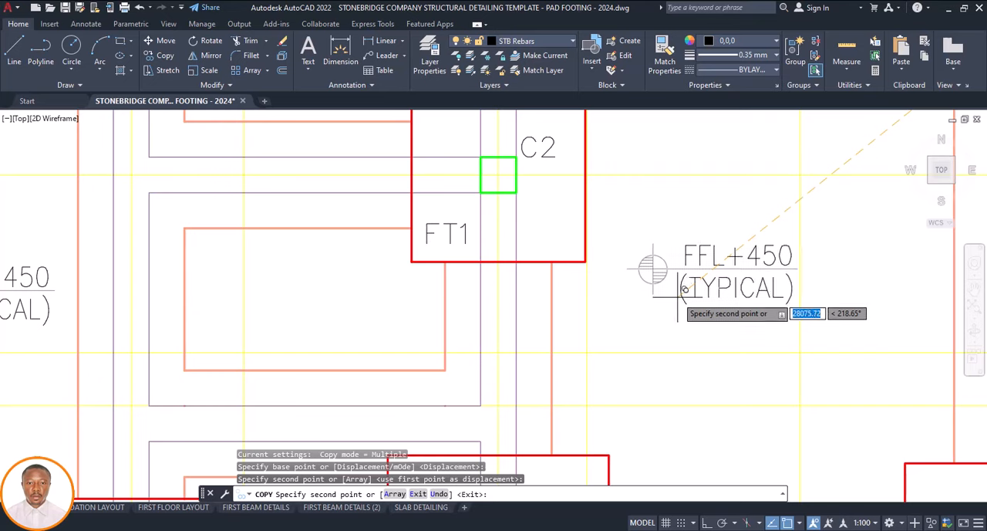
pyautogui.scroll(-5, 656, 297)
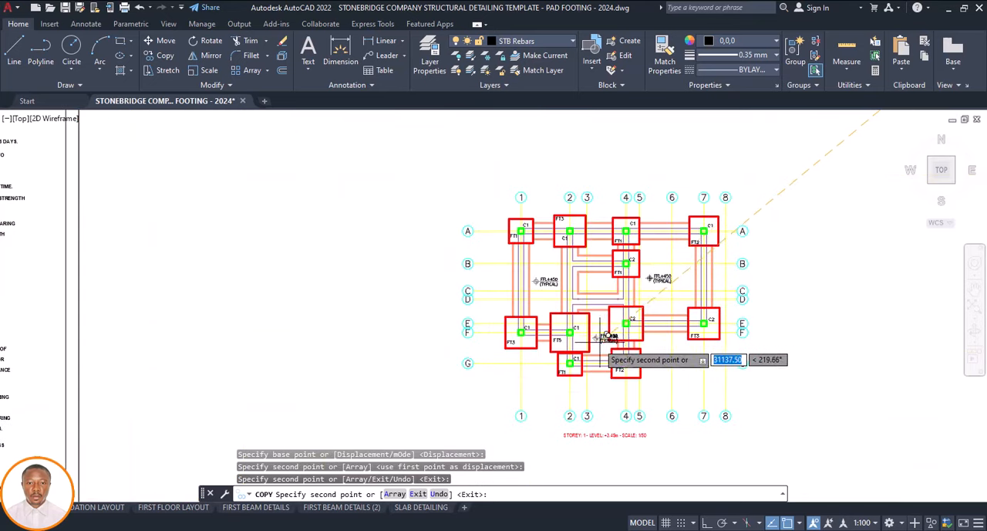
pyautogui.scroll(5, 646, 305)
pyautogui.scroll(2, 577, 389)
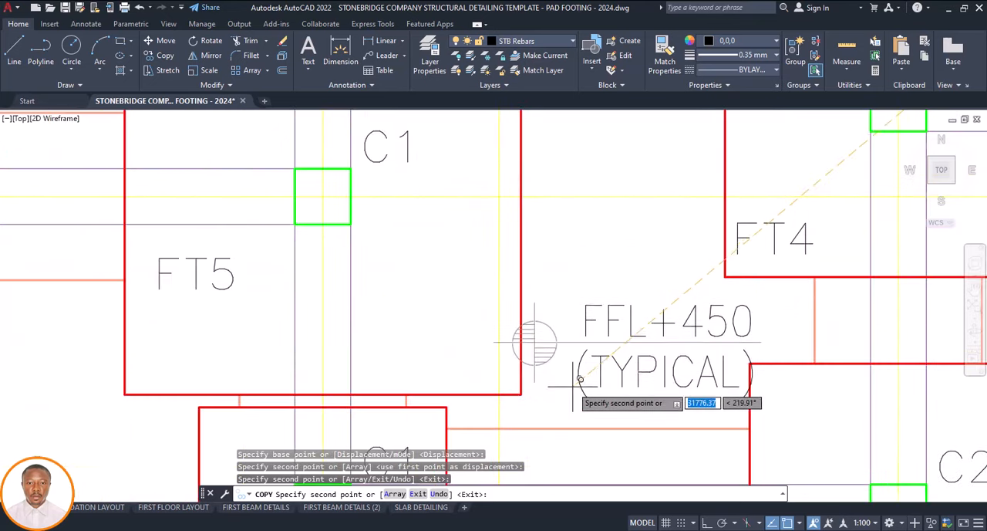
pyautogui.scroll(-4, 573, 369)
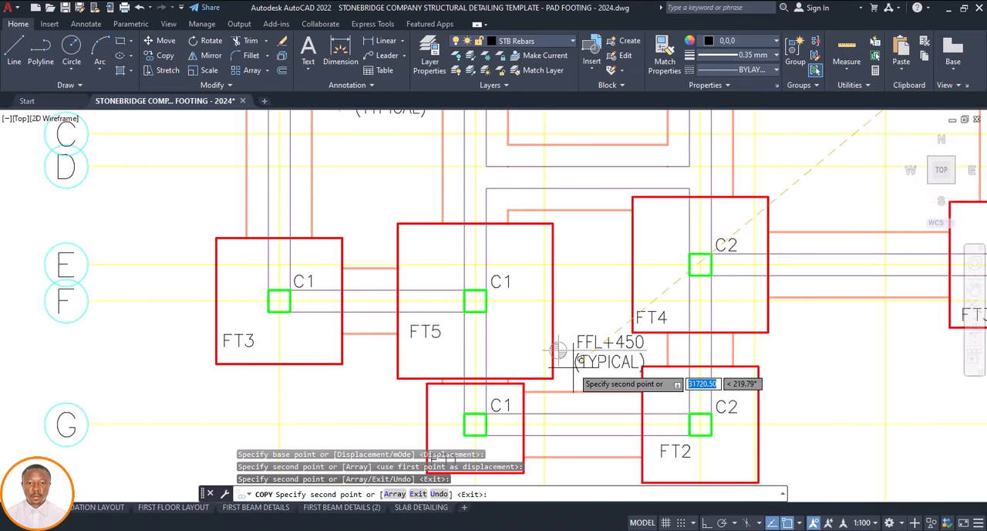
pyautogui.press('Escape')
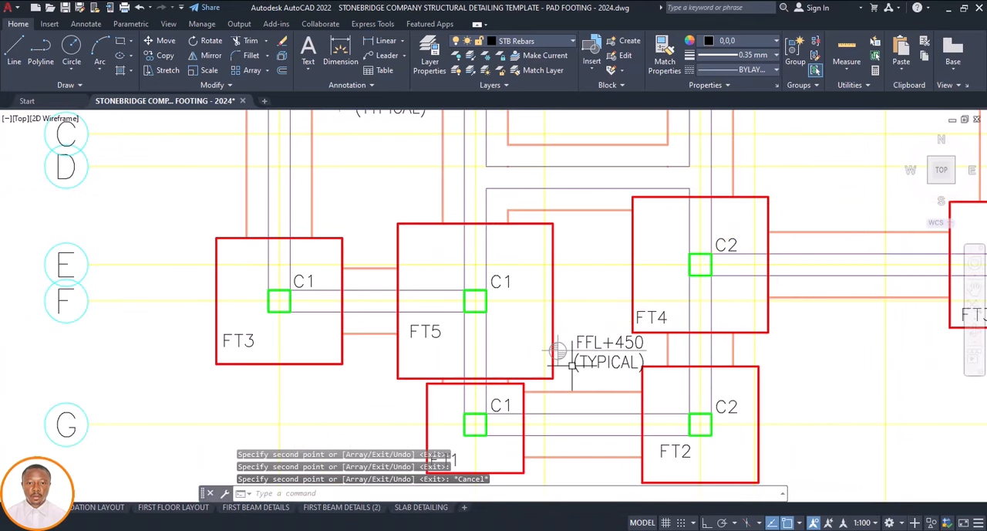
# Scale the FFL+450 (TYPICAL) level mark between footings FT5 and FT4 by a factor of 0.8
pyautogui.click(557, 351)
pyautogui.press('Escape')
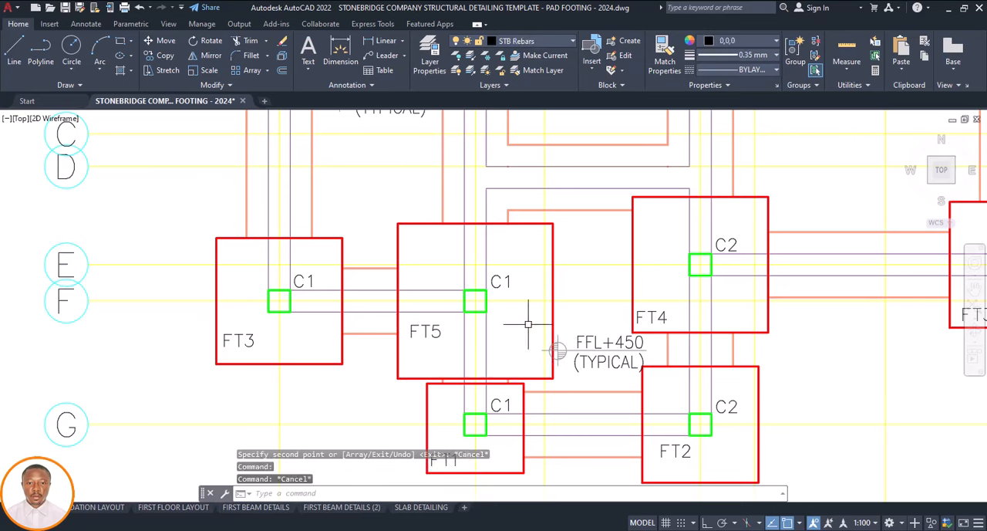
pyautogui.click(557, 350)
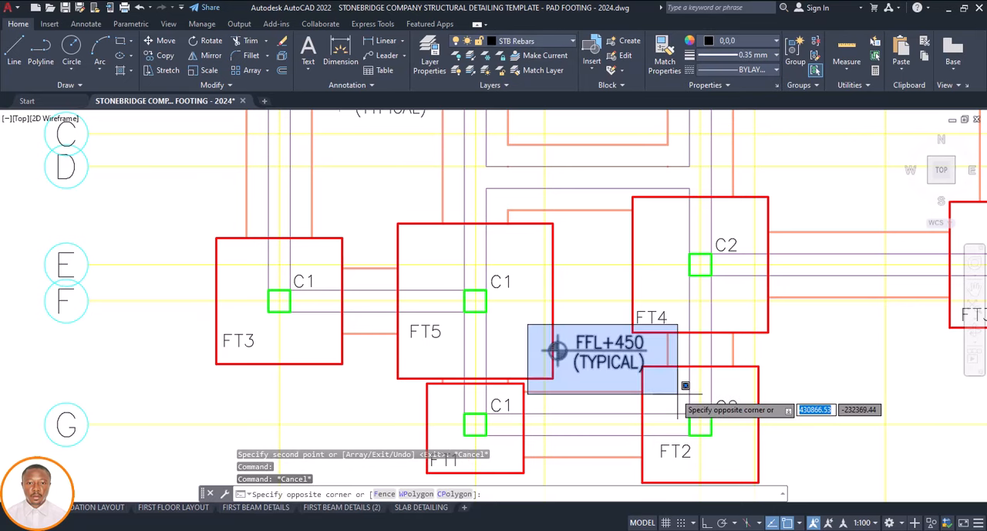
pyautogui.click(658, 386)
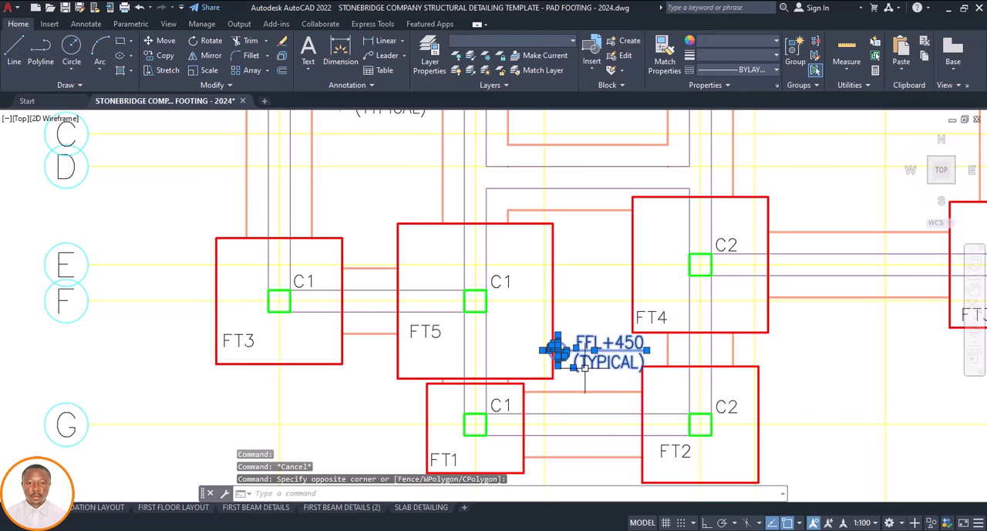
pyautogui.press('Return')
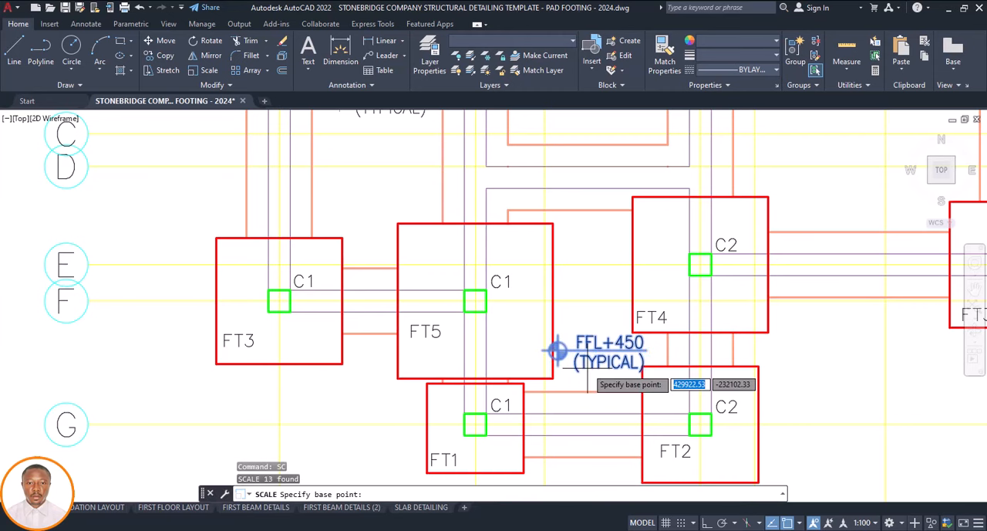
pyautogui.click(557, 351)
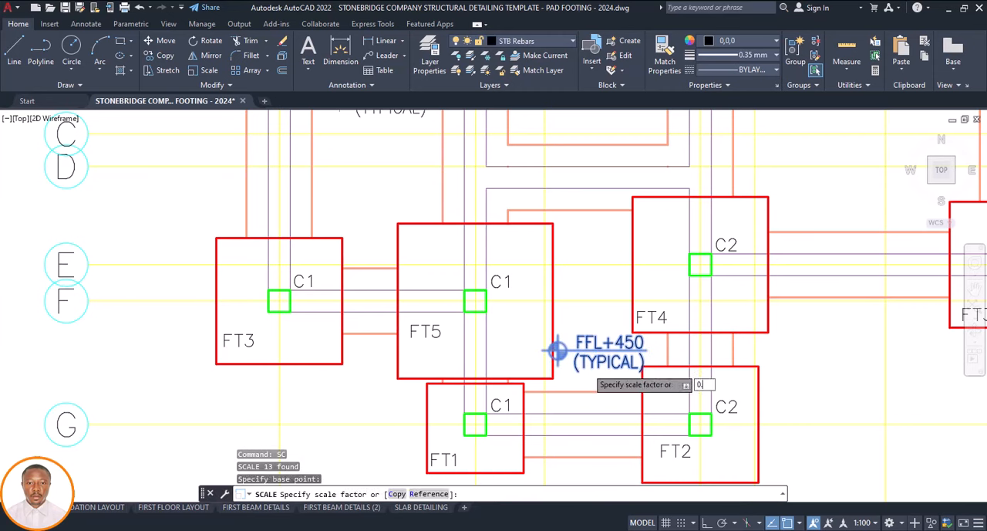
pyautogui.press('Return')
pyautogui.scroll(-5, 590, 363)
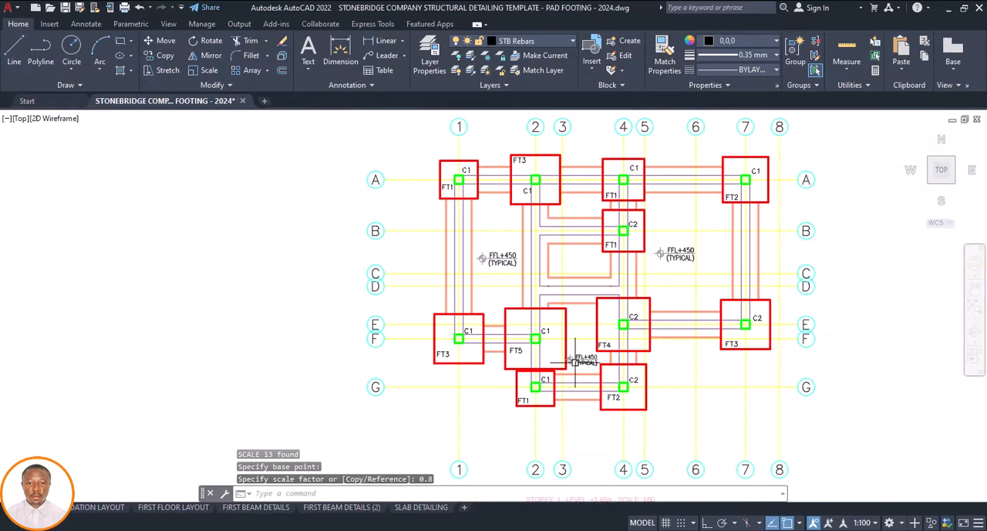
pyautogui.scroll(3, 570, 358)
pyautogui.scroll(-4, 567, 361)
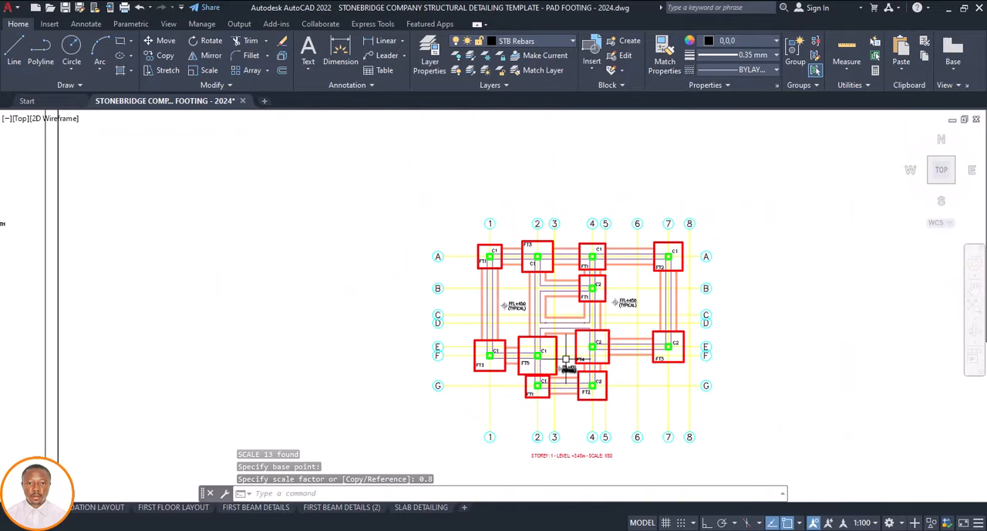
# Dimension the spacing between grids 1 and 2 from their row A columns, placing the dimension line just above the footings
pyautogui.scroll(-3, 532, 271)
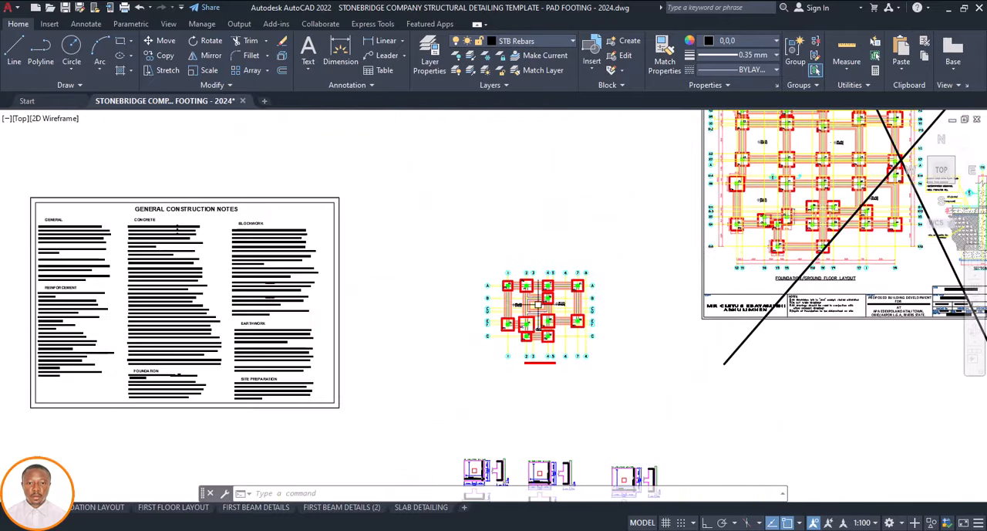
pyautogui.scroll(2, 759, 207)
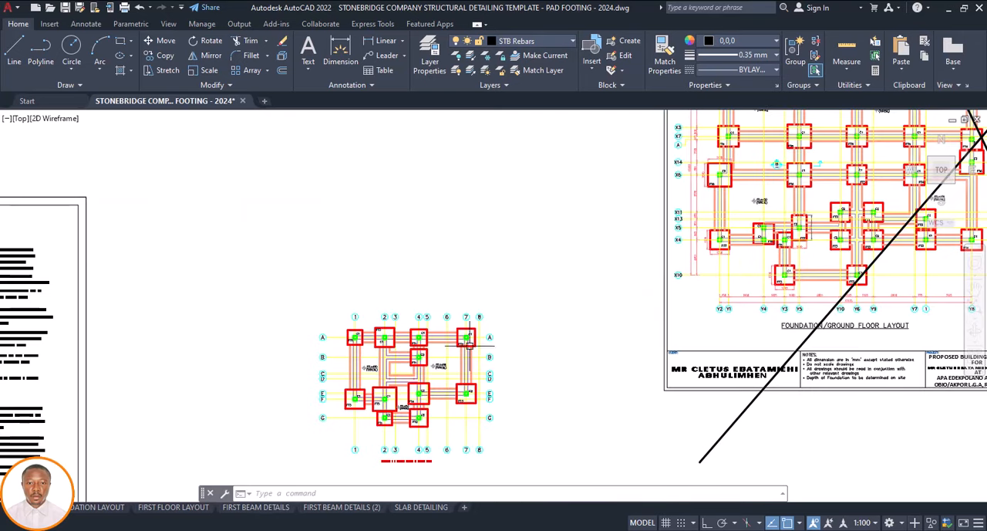
pyautogui.click(347, 63)
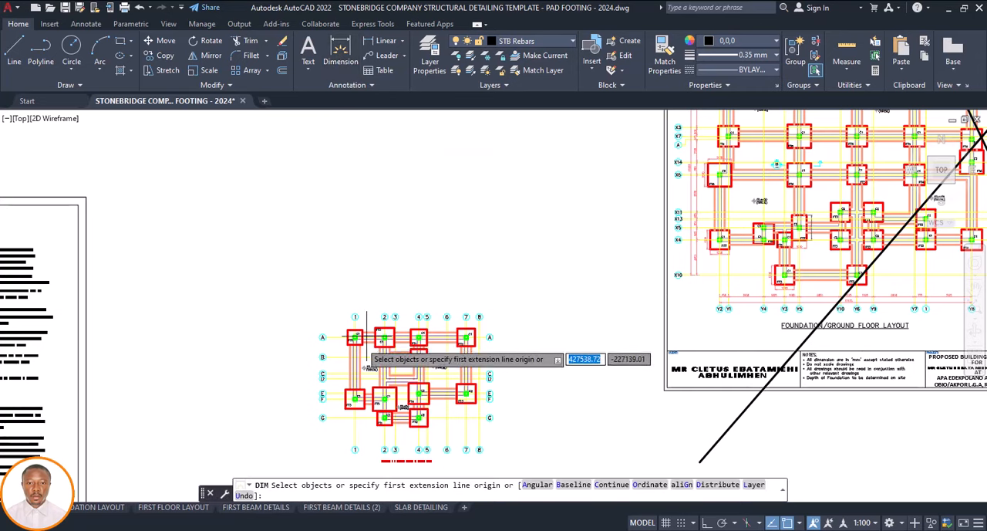
pyautogui.scroll(6, 346, 324)
pyautogui.scroll(2, 342, 314)
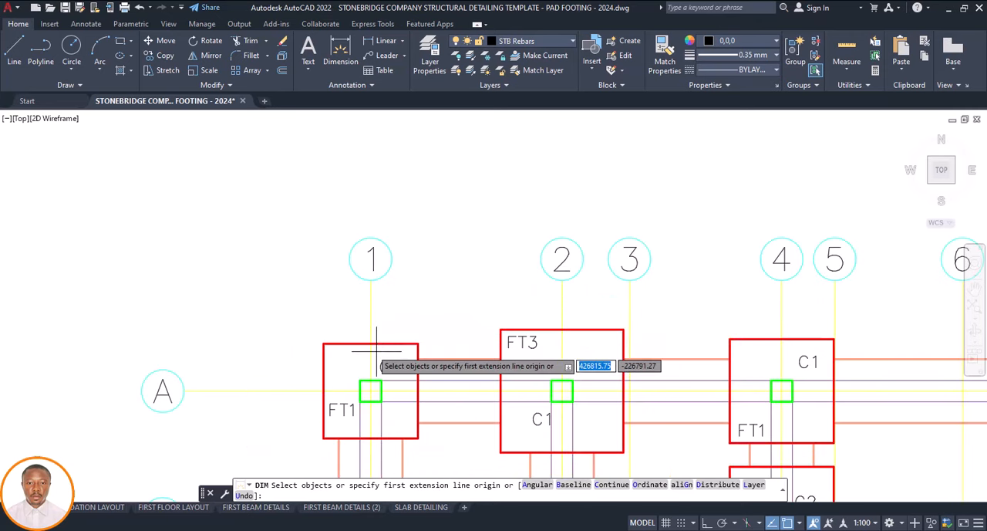
pyautogui.press('Return')
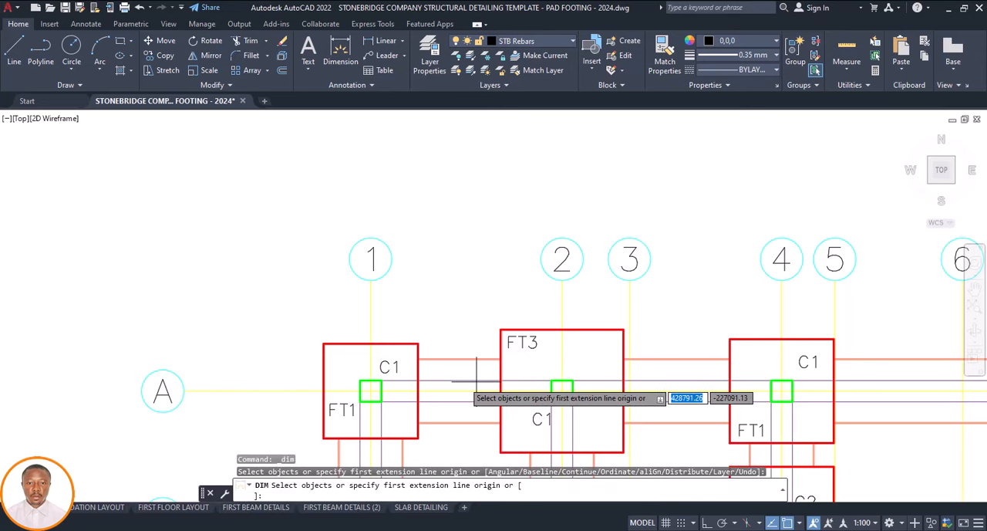
pyautogui.click(370, 380)
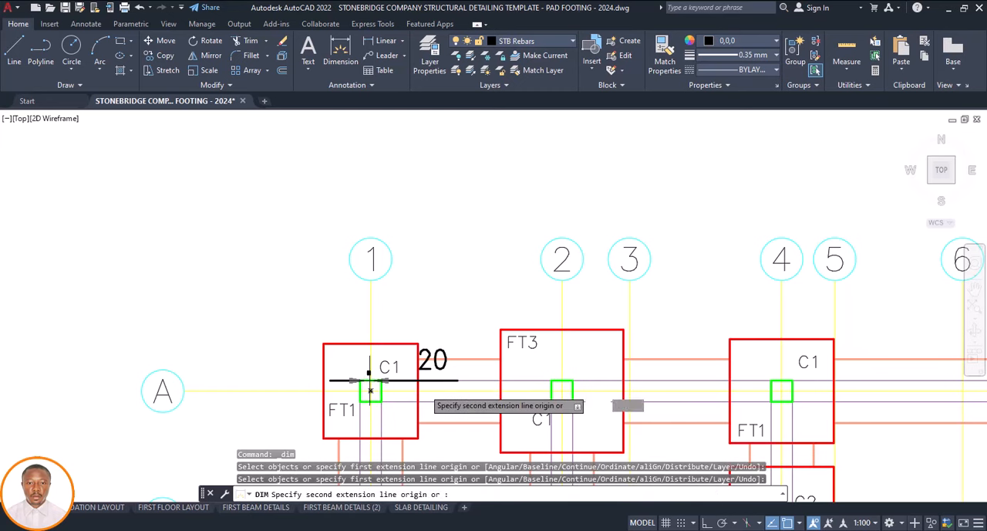
pyautogui.click(561, 380)
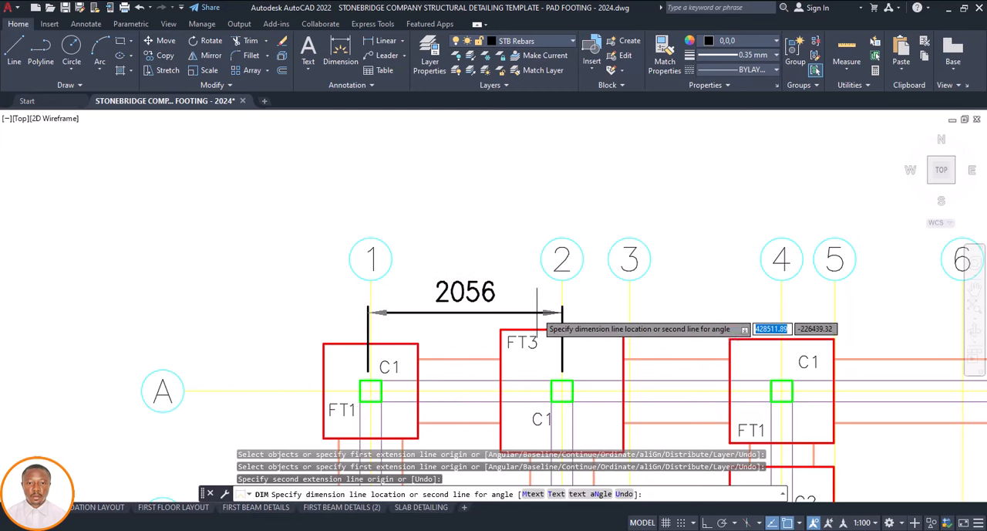
pyautogui.click(537, 310)
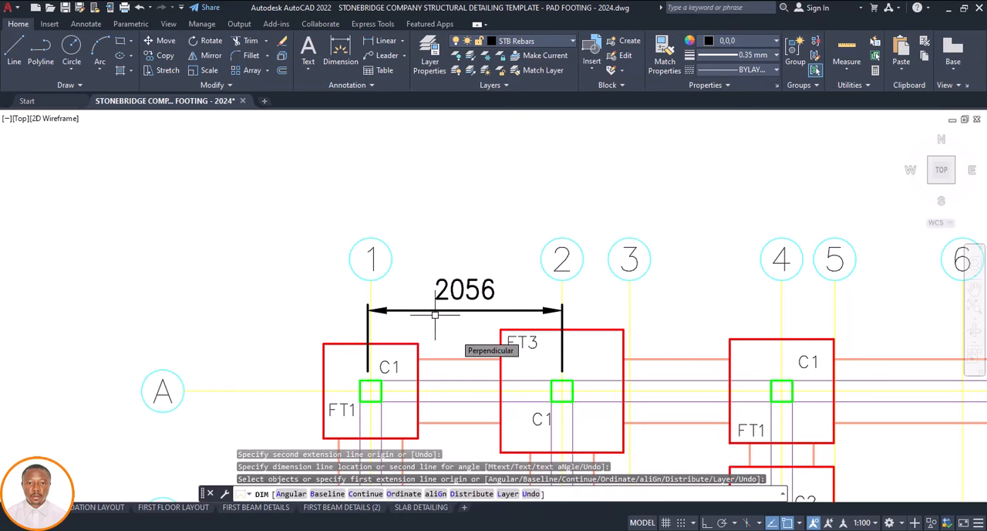
pyautogui.press('Escape')
# Move the upper row of grid bubbles 1 to 8 straight up by about 1000 mm, clear of the dimension
pyautogui.scroll(-2, 401, 309)
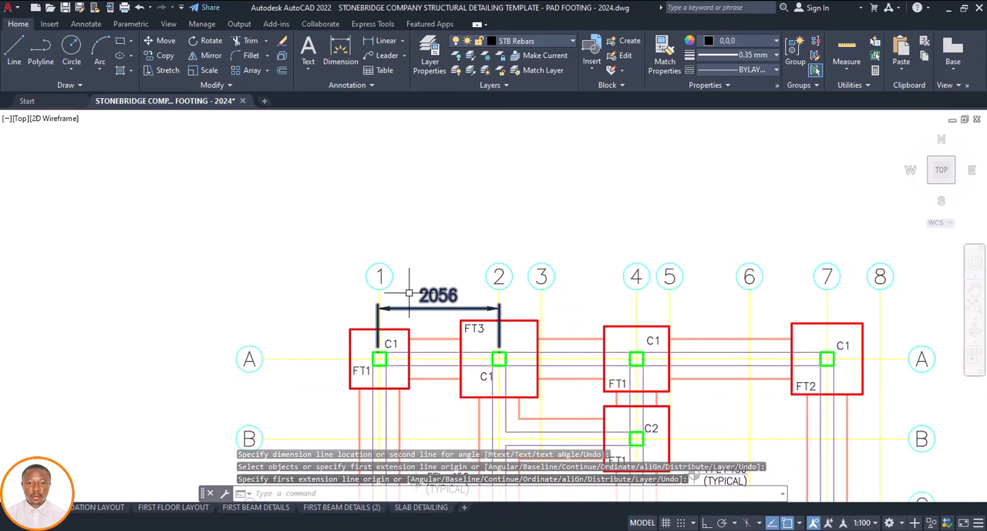
pyautogui.scroll(-2, 363, 285)
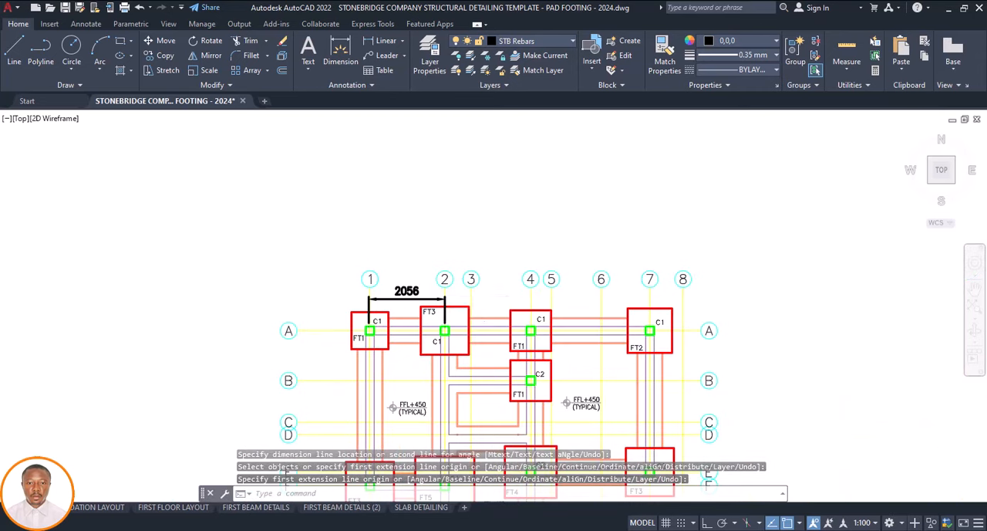
pyautogui.click(735, 248)
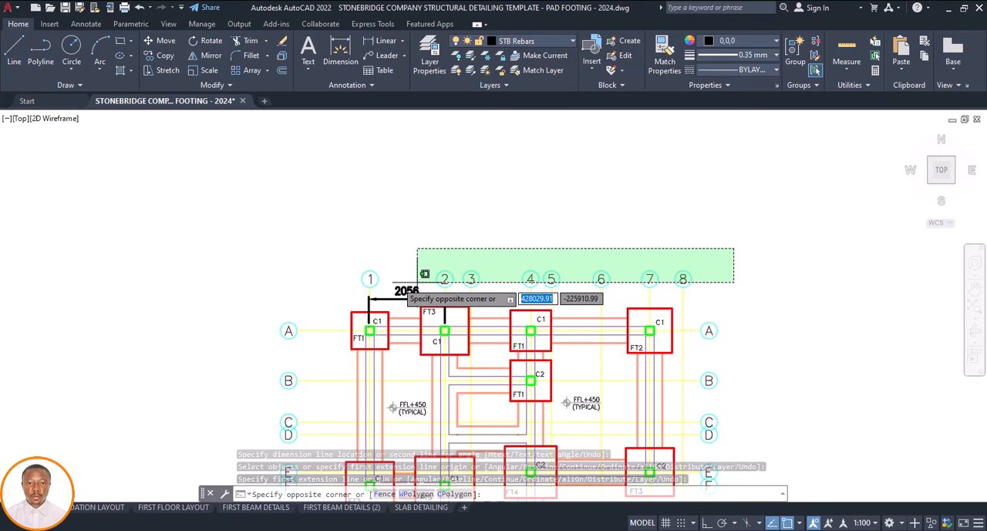
pyautogui.click(348, 285)
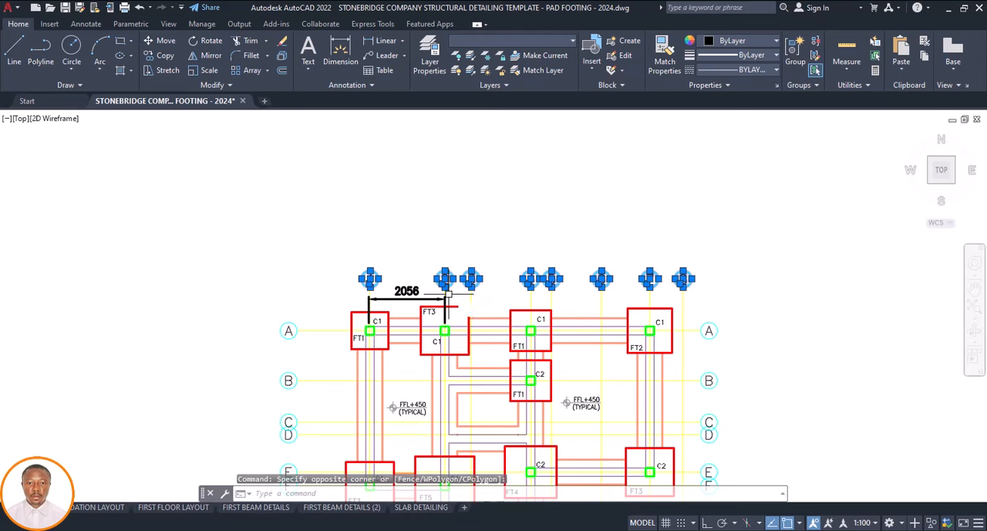
pyautogui.press('Return')
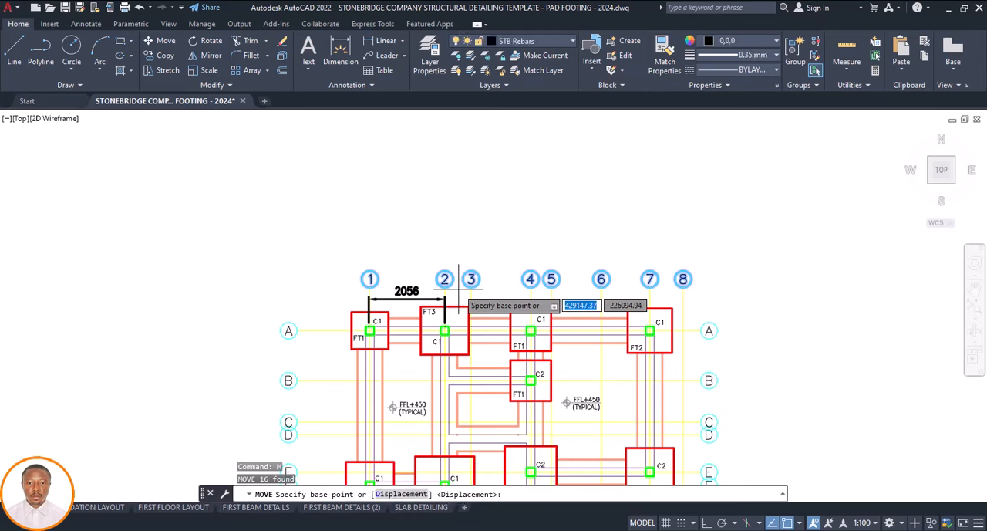
pyautogui.click(470, 279)
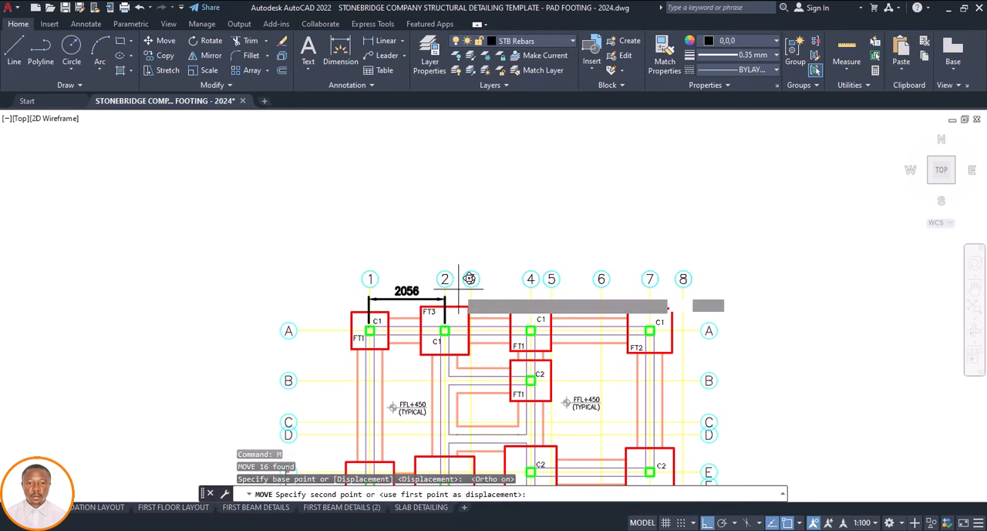
pyautogui.click(459, 243)
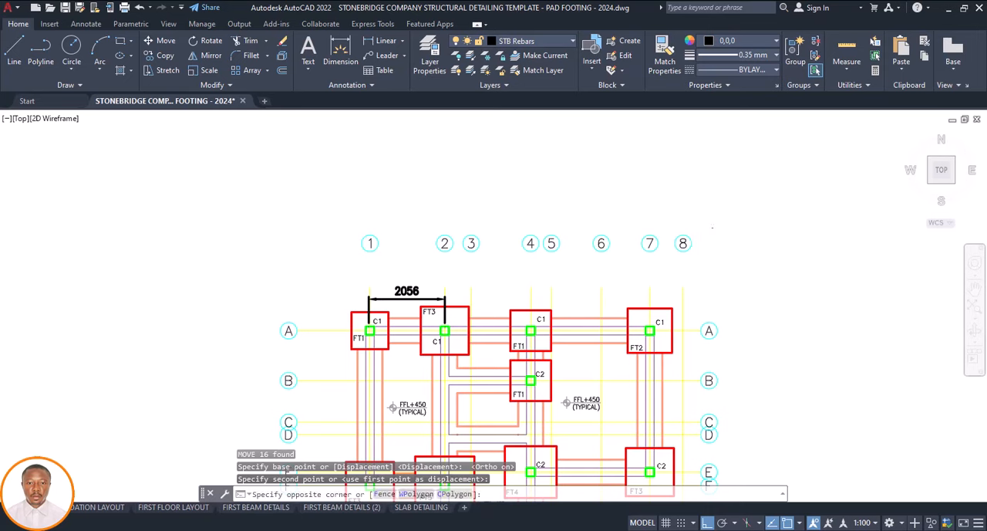
# Extend the vertical grid lines 1 to 8 up to the moved grid bubbles, using the bubbles as boundary edges
pyautogui.click(351, 251)
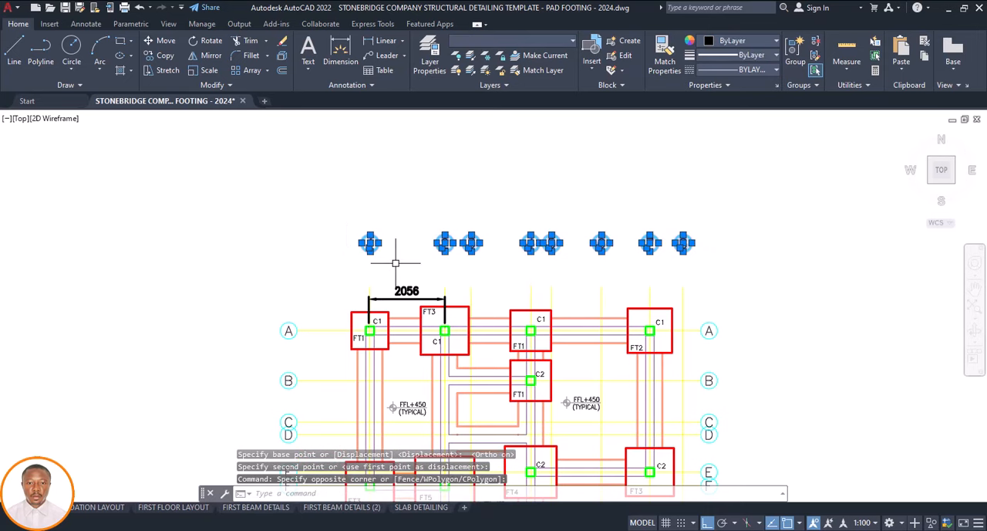
pyautogui.write('EX')
pyautogui.press('Return')
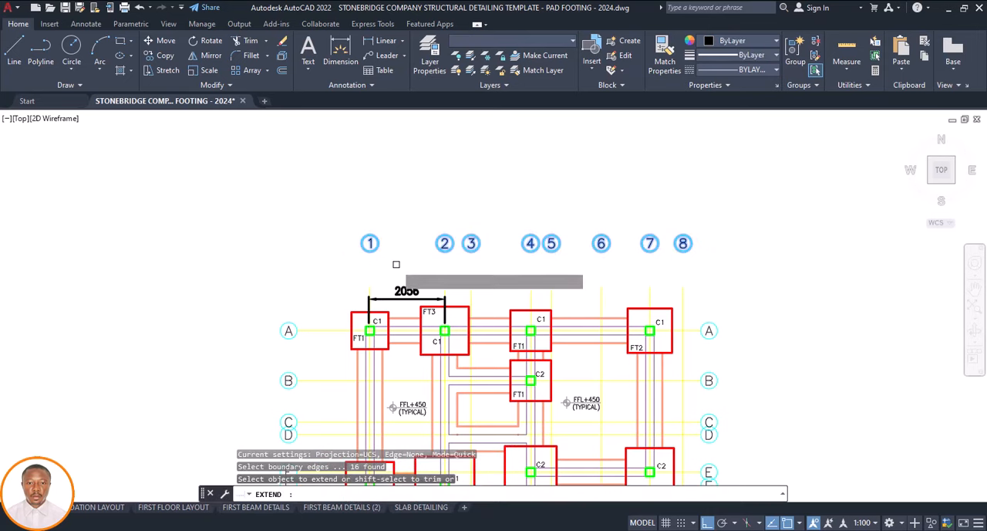
pyautogui.click(683, 302)
pyautogui.scroll(2, 669, 300)
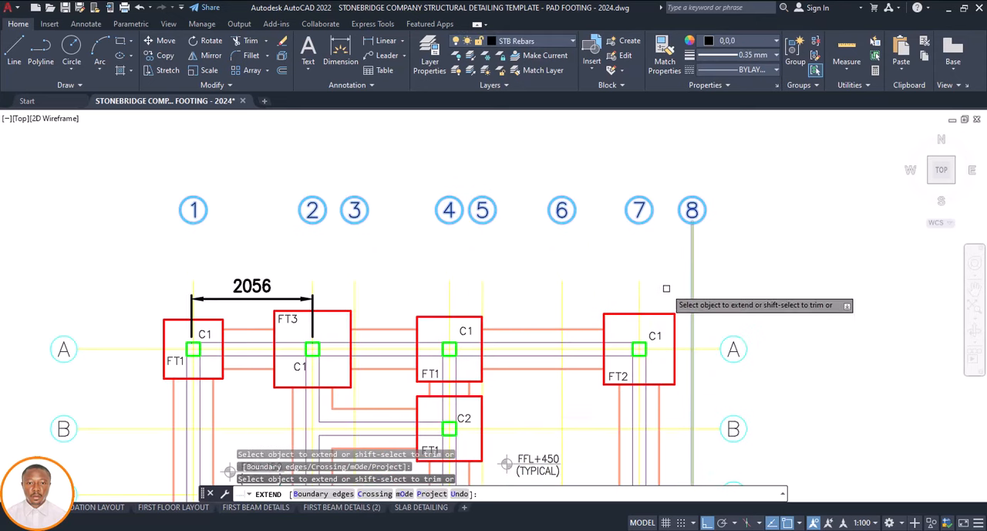
pyautogui.click(667, 285)
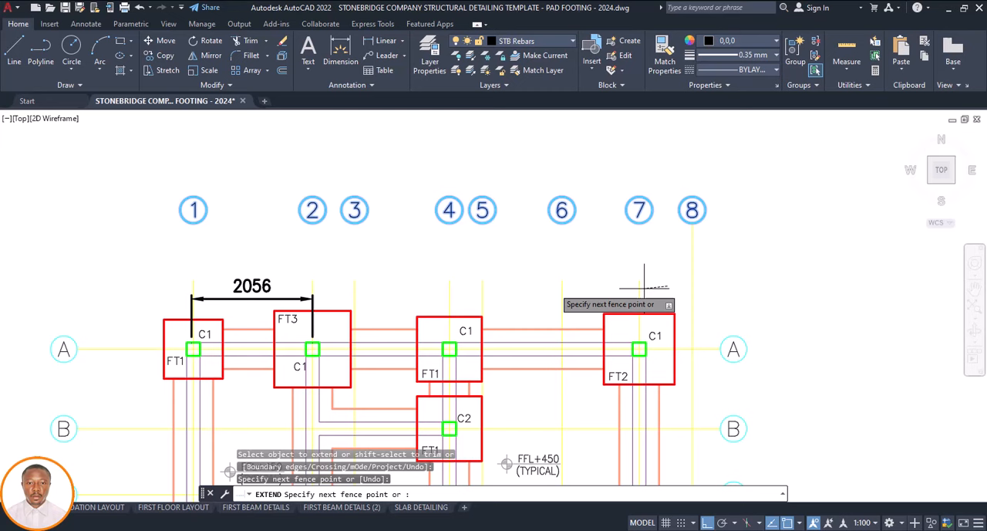
pyautogui.click(408, 287)
pyautogui.press('Return')
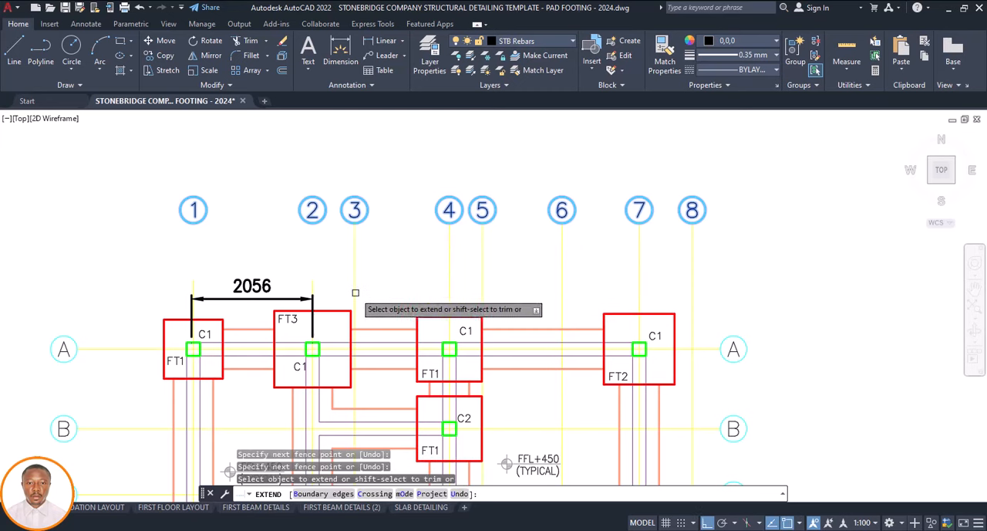
pyautogui.scroll(2, 312, 293)
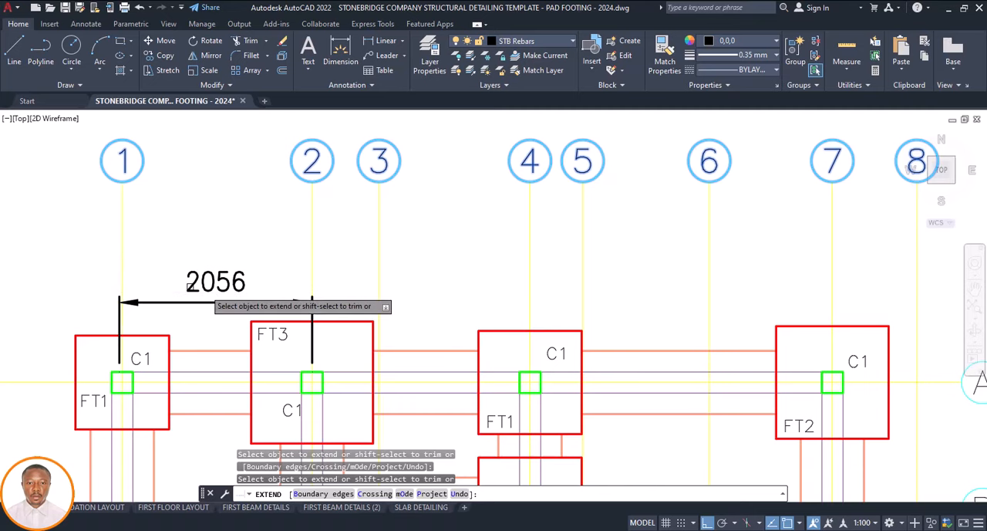
pyautogui.scroll(-6, 262, 287)
pyautogui.press('Escape')
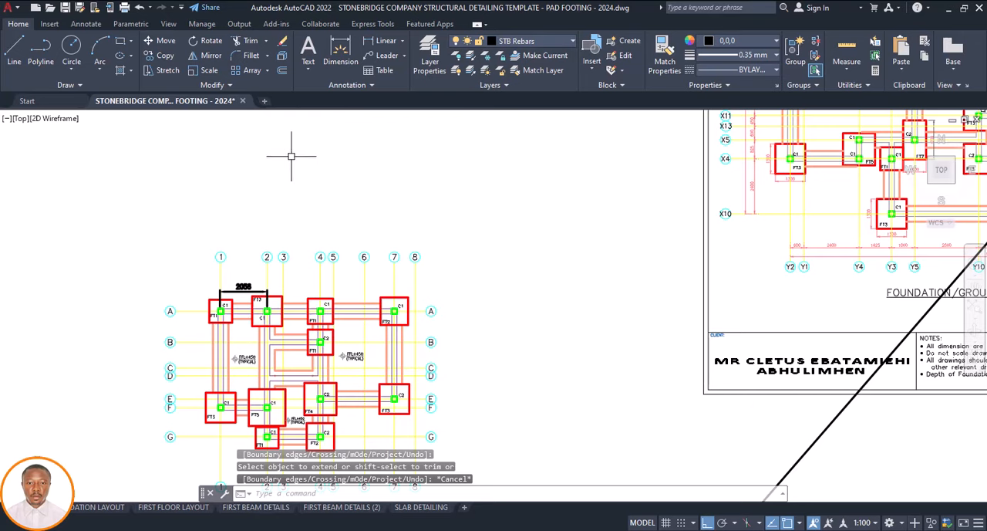
# Dimension the spacing between grids 2 and 3 above row A, aligned with the grid 1 to 2 dimension
pyautogui.write('DIM')
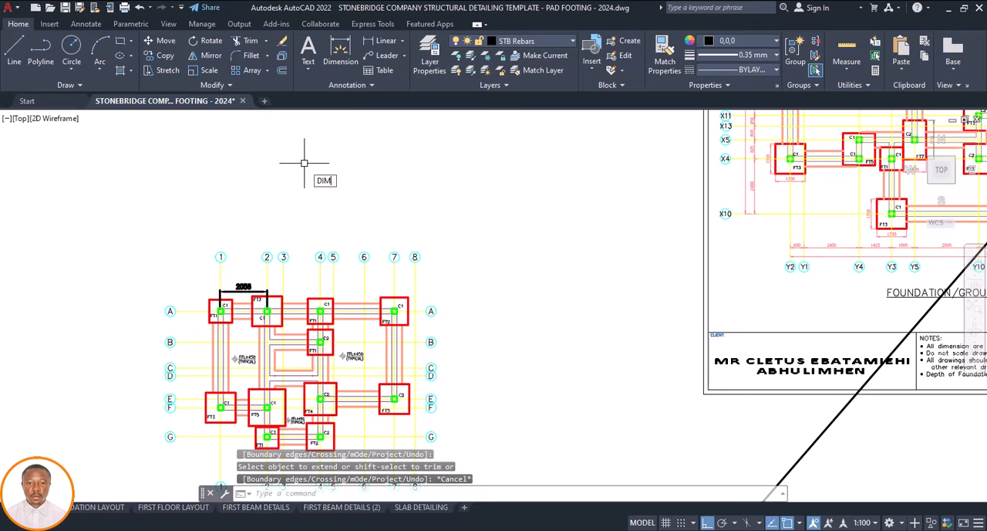
pyautogui.press('Return')
pyautogui.scroll(2, 257, 300)
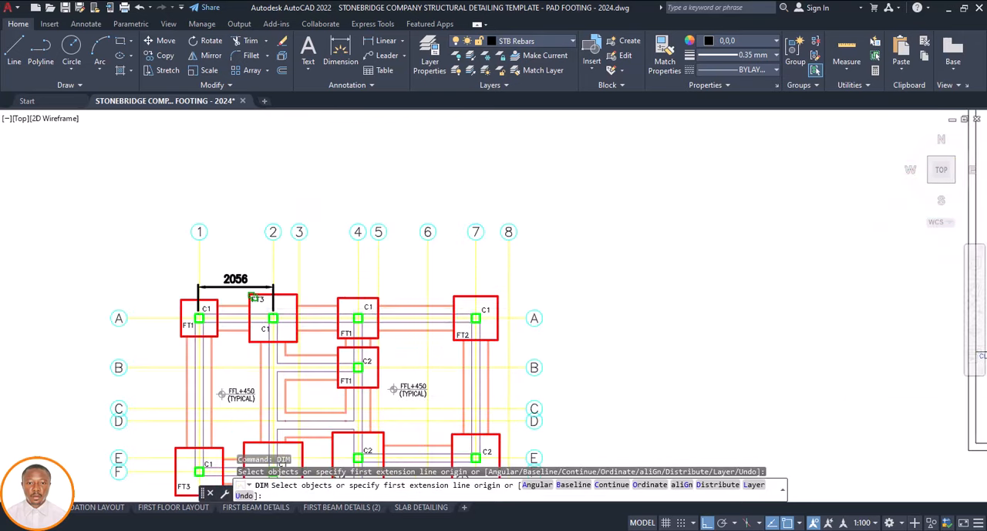
pyautogui.scroll(2, 257, 299)
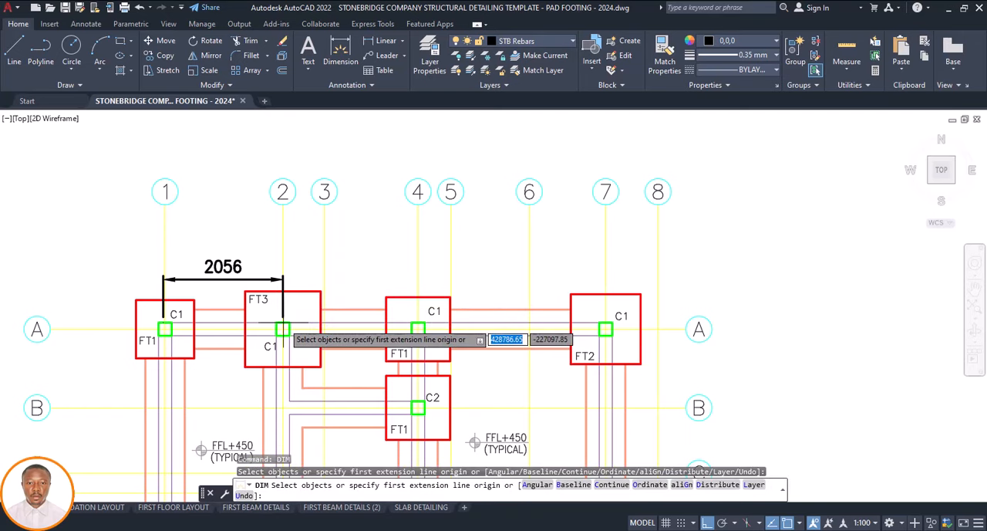
pyautogui.click(282, 328)
pyautogui.scroll(4, 309, 323)
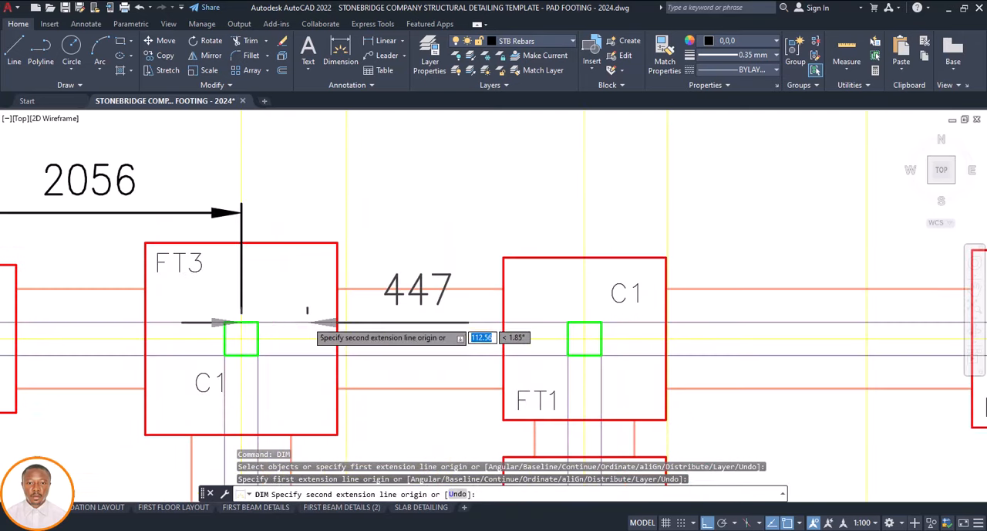
pyautogui.scroll(2, 310, 323)
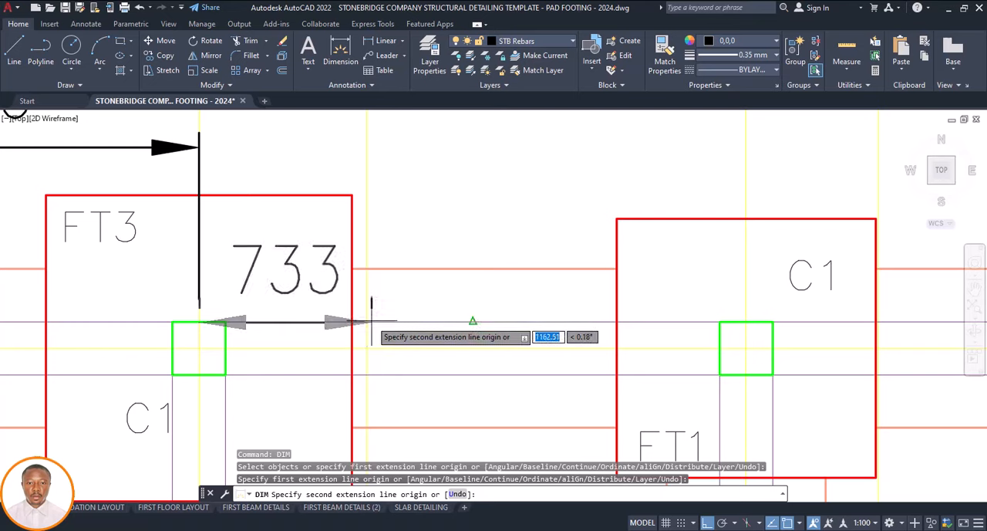
pyautogui.click(367, 320)
pyautogui.scroll(-4, 368, 320)
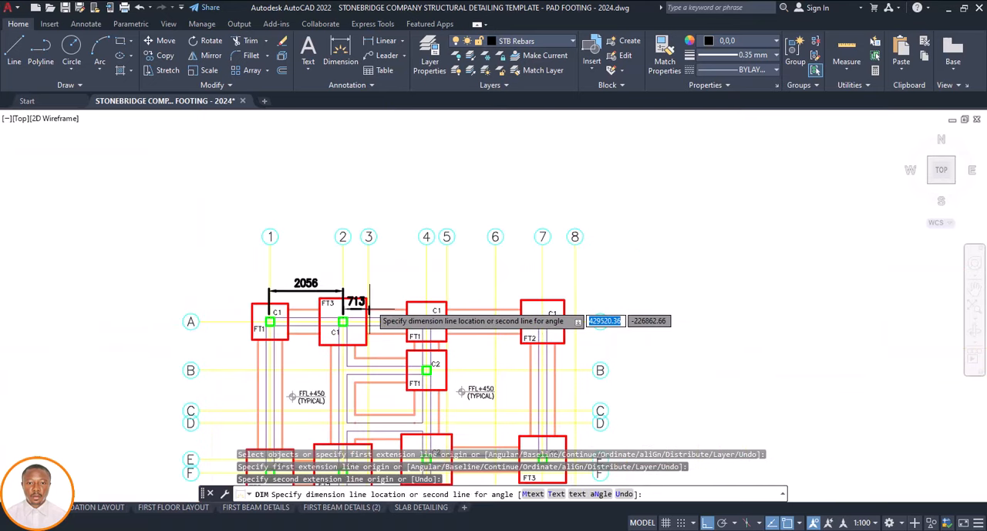
pyautogui.scroll(-3, 369, 310)
pyautogui.scroll(4, 369, 305)
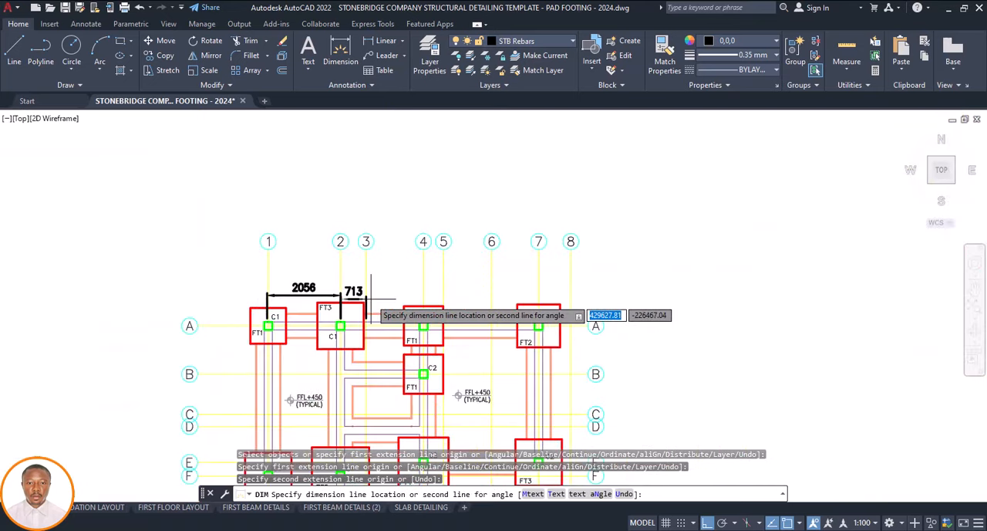
pyautogui.scroll(4, 366, 290)
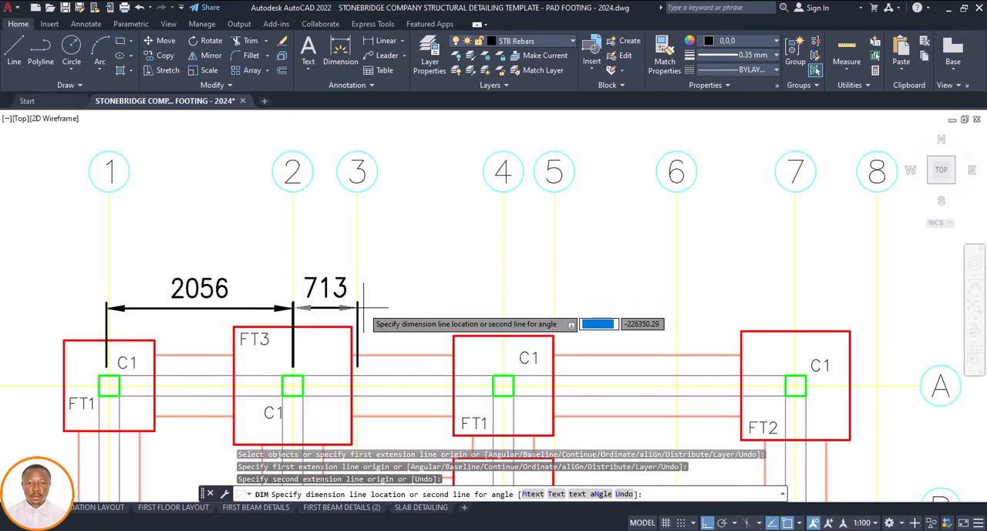
pyautogui.click(363, 305)
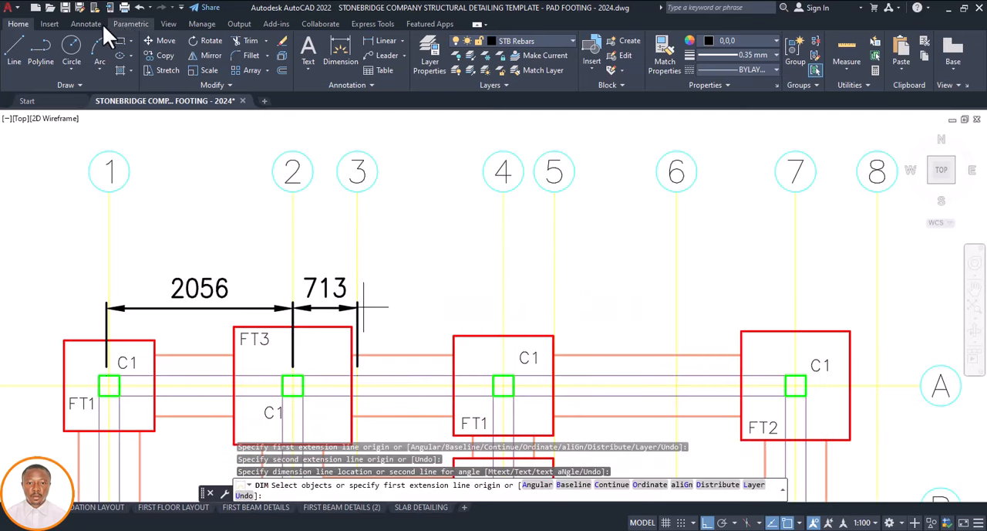
# Continue the dimension chain from grid 3 across grids 4, 5, 6, 7 and 8 above row A
pyautogui.click(97, 24)
pyautogui.click(334, 69)
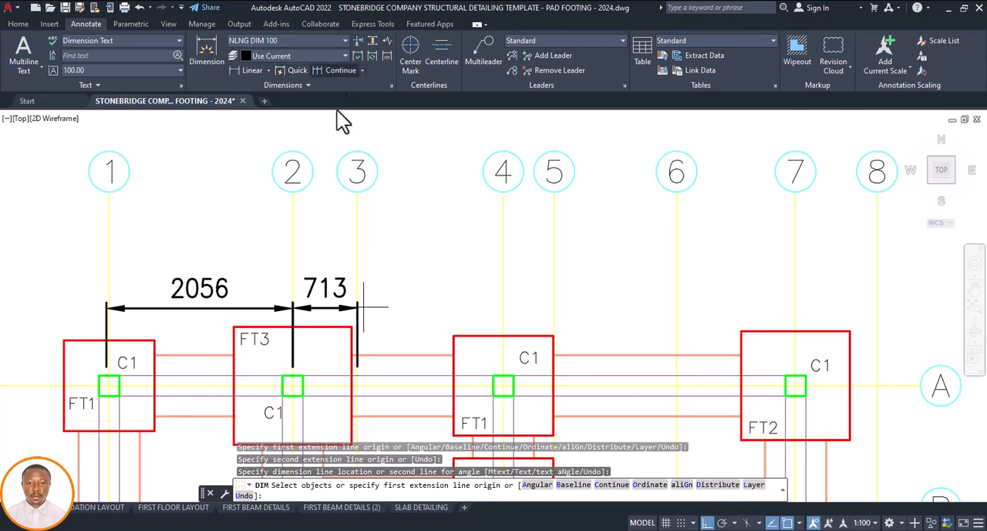
pyautogui.click(503, 339)
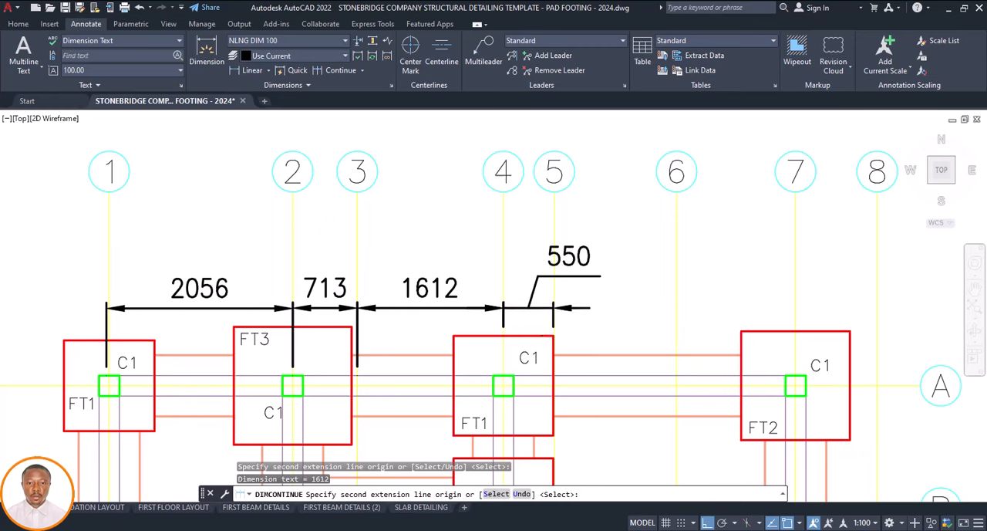
pyautogui.click(553, 336)
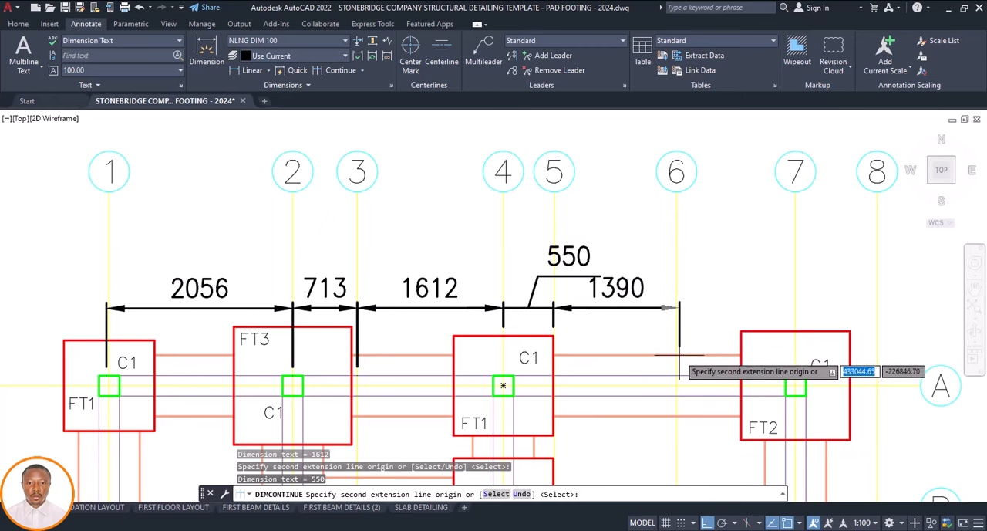
pyautogui.click(677, 353)
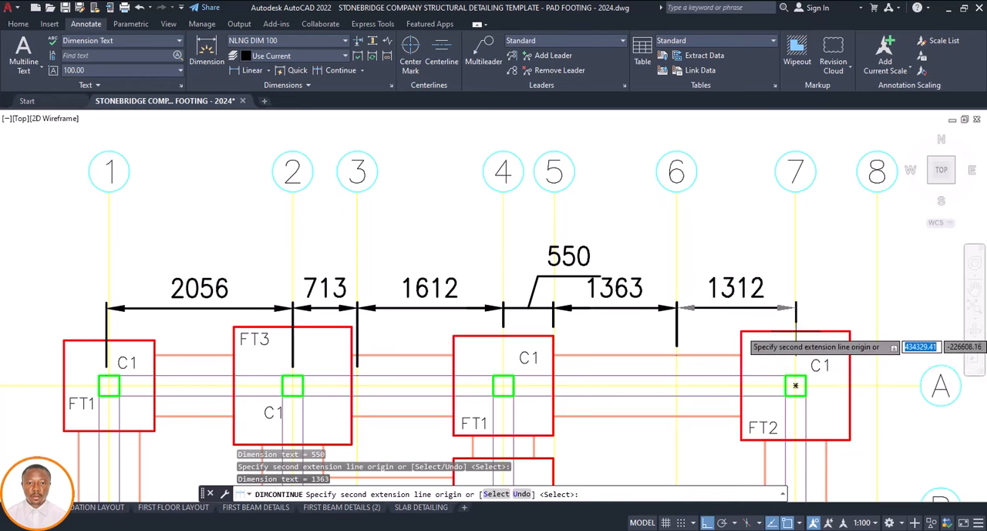
pyautogui.click(796, 385)
pyautogui.scroll(-4, 795, 385)
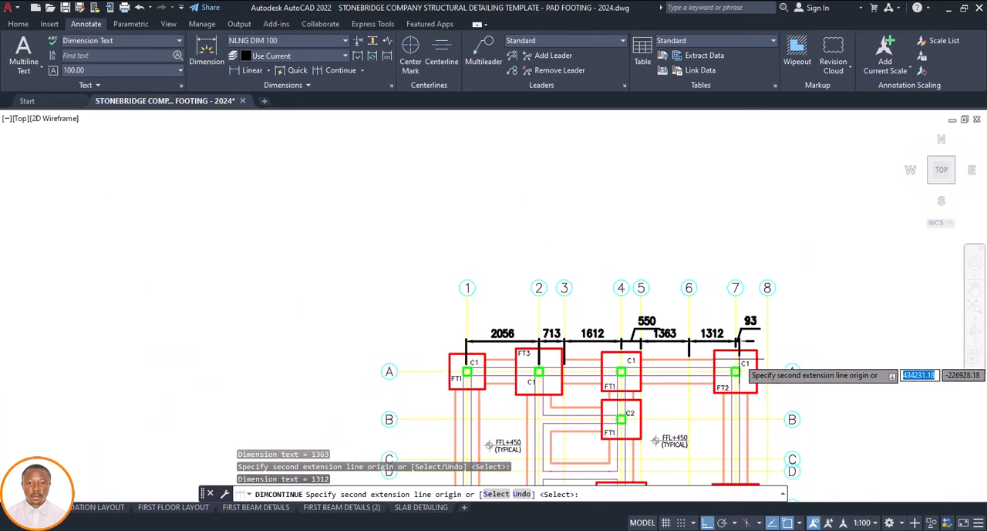
pyautogui.scroll(4, 742, 364)
pyautogui.scroll(-3, 742, 364)
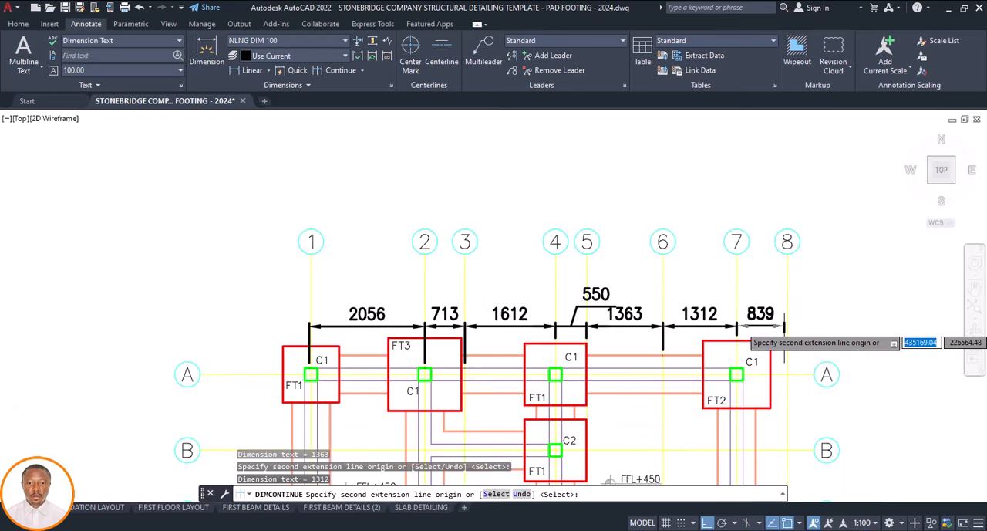
pyautogui.scroll(4, 778, 325)
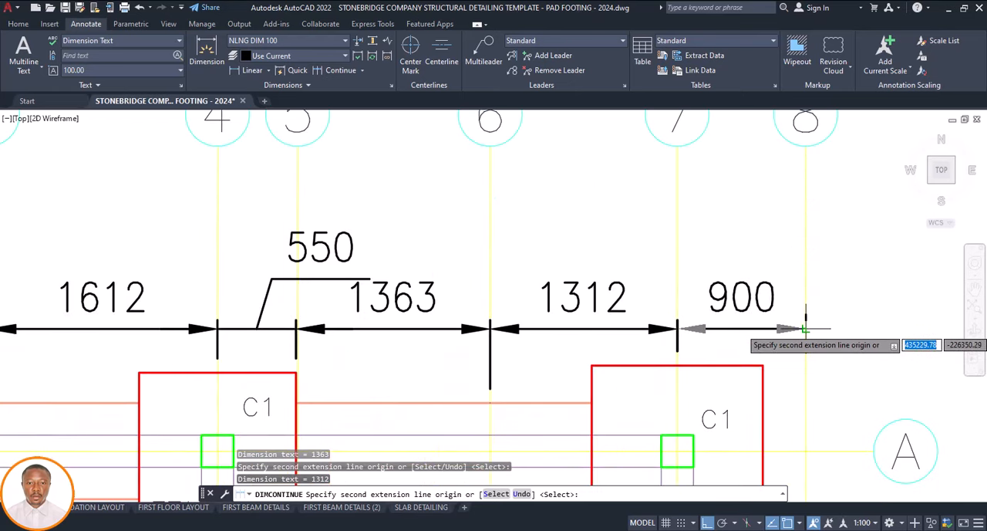
pyautogui.click(805, 329)
pyautogui.press('Escape')
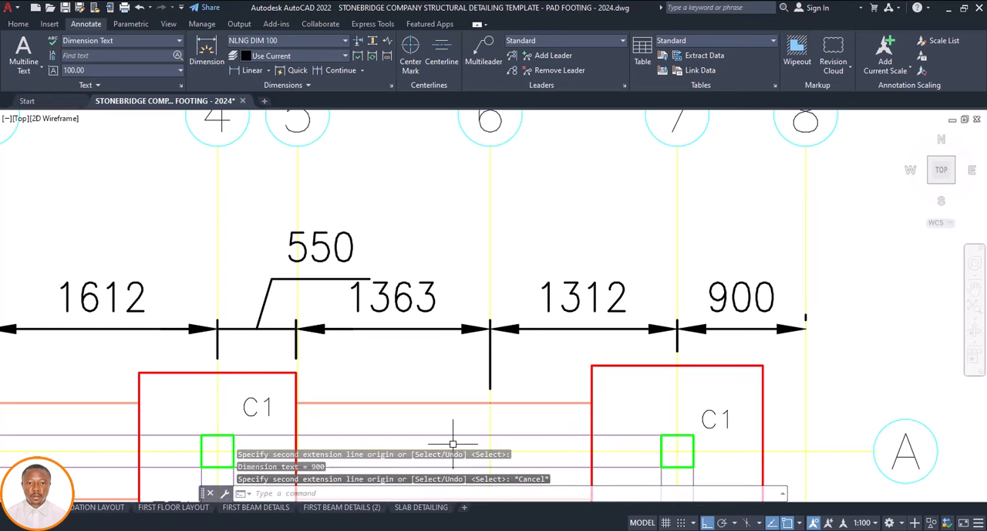
# Match the properties of all grid 1 to 8 dimensions to the Y1 to Y4 dimension on the reference foundation layout sheet
pyautogui.scroll(-6, 562, 320)
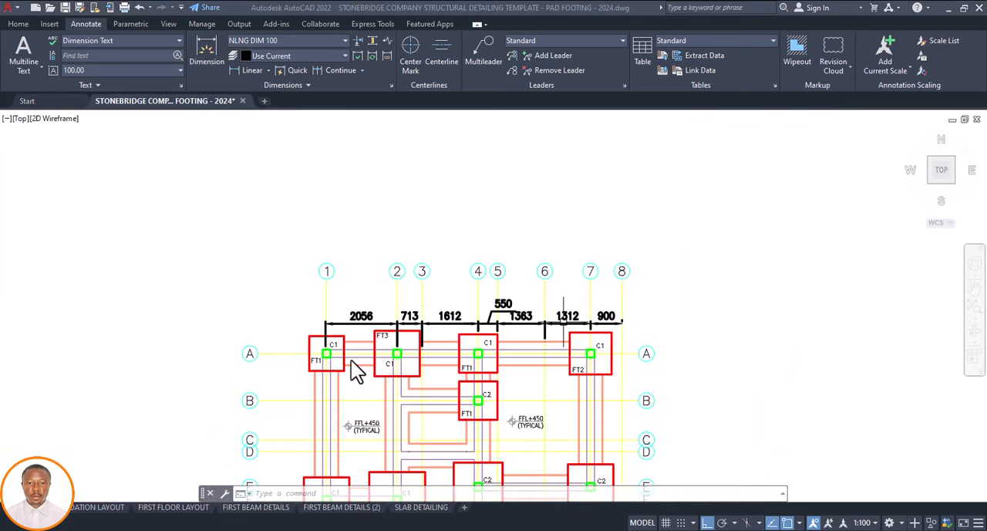
pyautogui.scroll(-3, 360, 318)
pyautogui.scroll(-1, 463, 336)
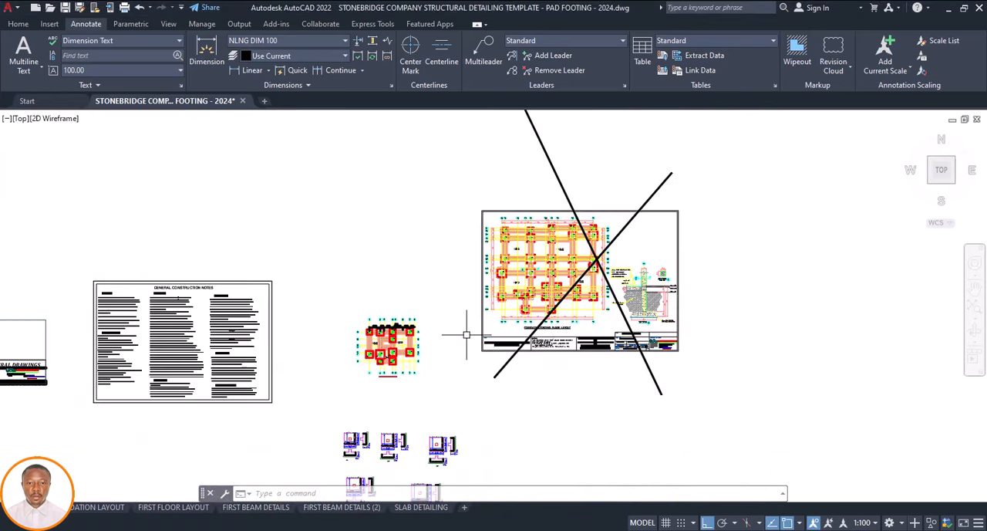
pyautogui.scroll(4, 508, 222)
pyautogui.scroll(4, 508, 222)
pyautogui.click(504, 201)
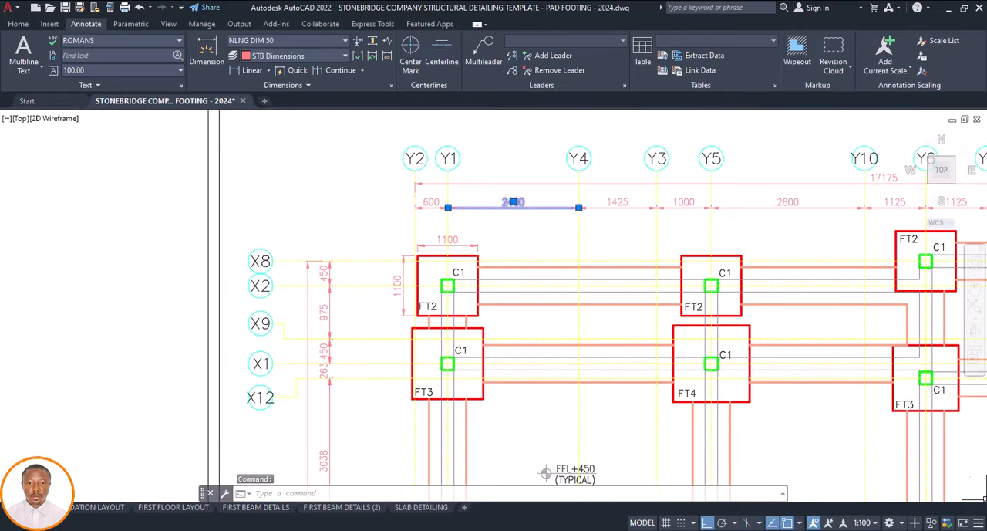
pyautogui.click(17, 23)
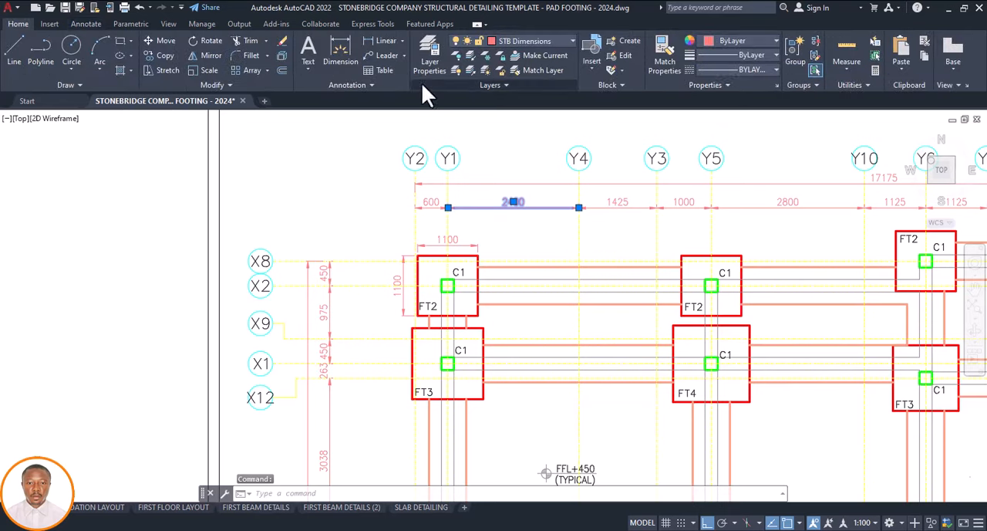
pyautogui.click(666, 58)
pyautogui.scroll(-8, 550, 217)
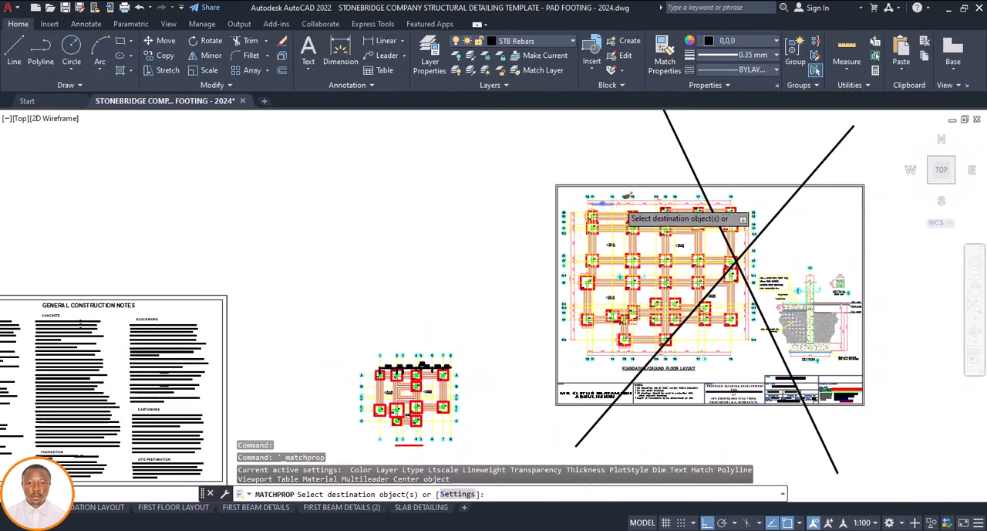
pyautogui.scroll(5, 530, 279)
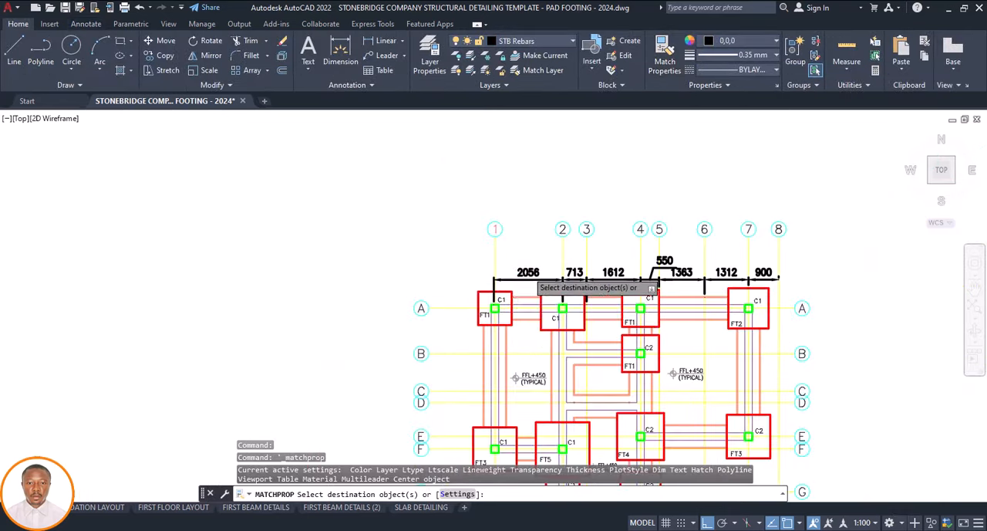
pyautogui.click(528, 274)
pyautogui.click(574, 274)
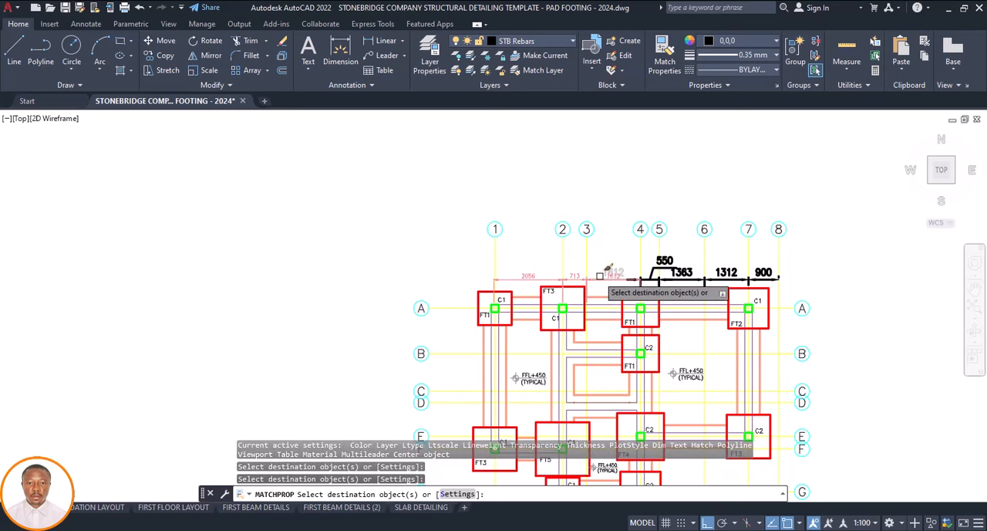
pyautogui.click(613, 275)
pyautogui.click(663, 263)
pyautogui.click(684, 271)
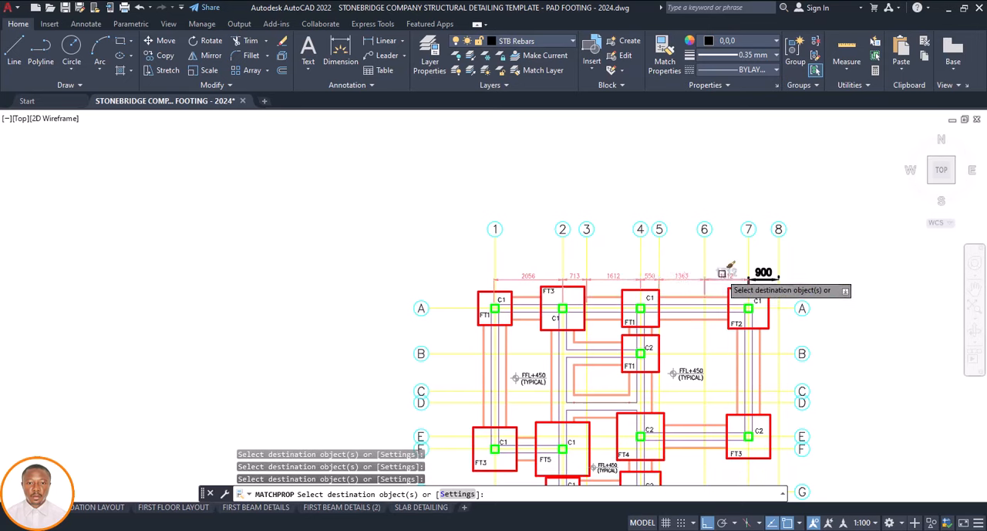
pyautogui.click(750, 271)
pyautogui.press('Escape')
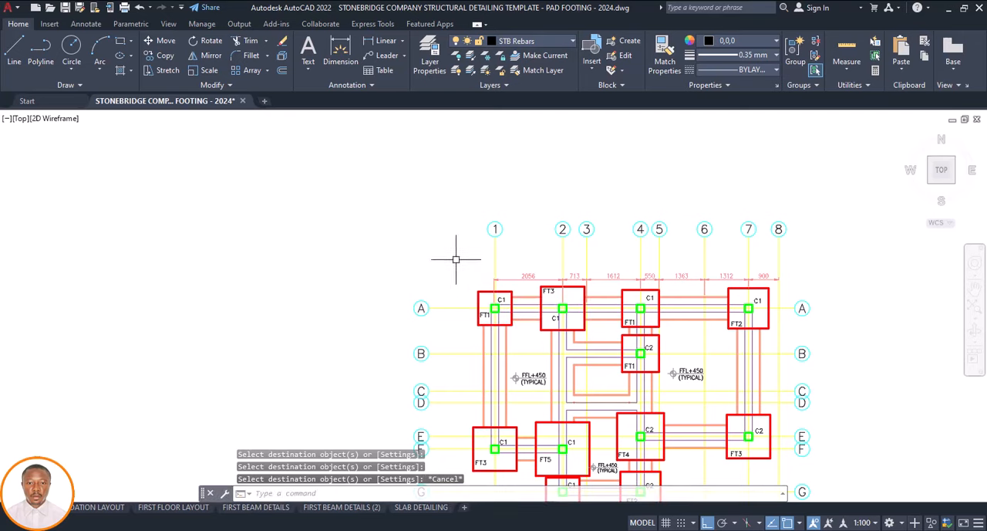
# Dimension the spacing between grids A and B along grid 1, placing the dimension line just outside the FT1 footing
pyautogui.click(340, 59)
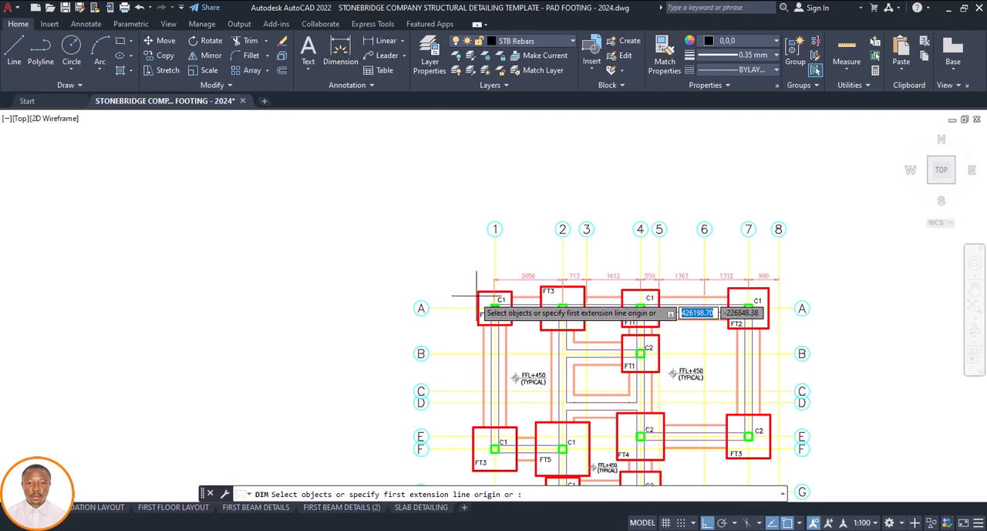
pyautogui.scroll(6, 485, 309)
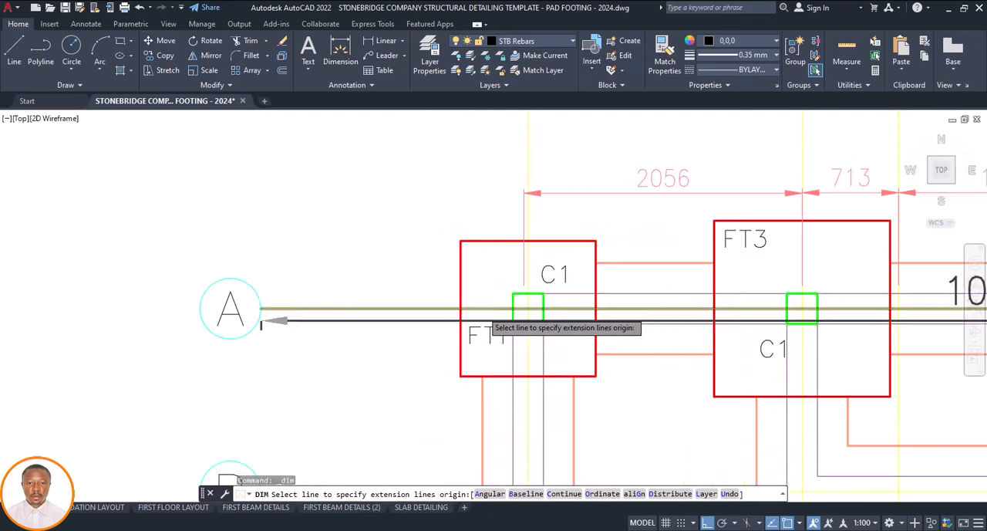
pyautogui.click(527, 307)
pyautogui.scroll(-6, 505, 293)
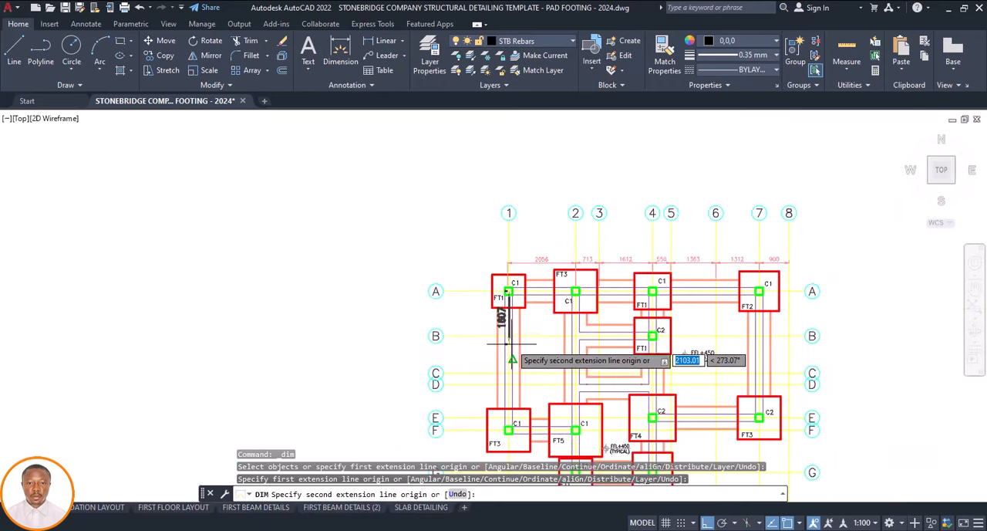
pyautogui.scroll(6, 509, 344)
pyautogui.click(493, 310)
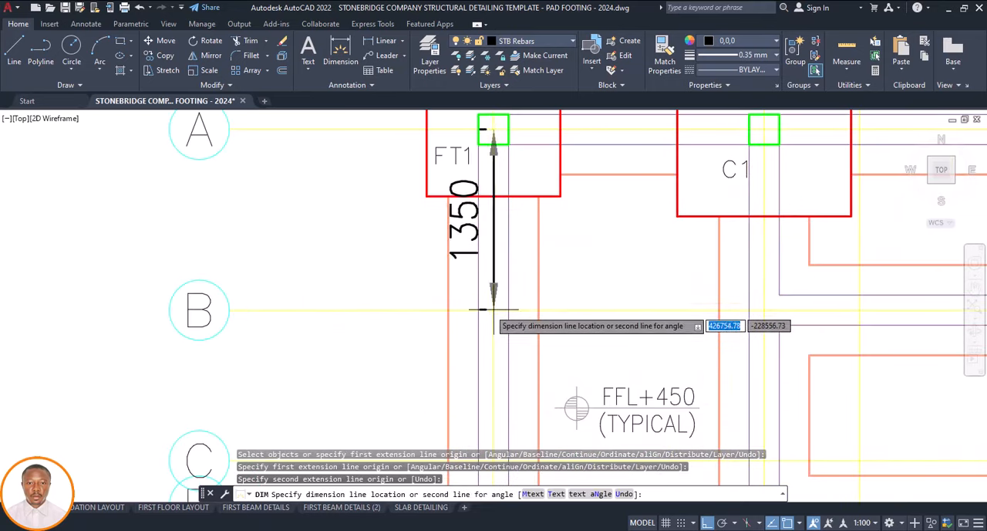
pyautogui.scroll(-4, 486, 316)
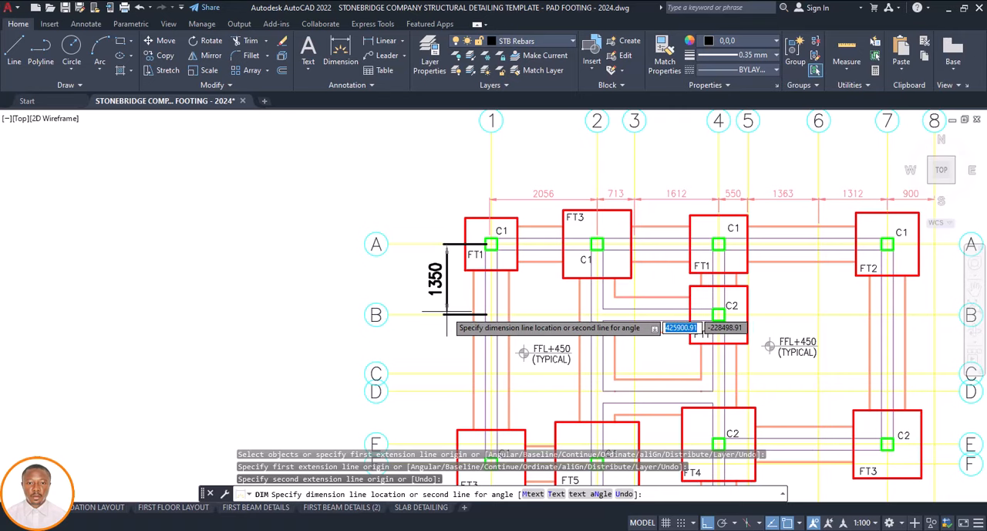
pyautogui.click(446, 313)
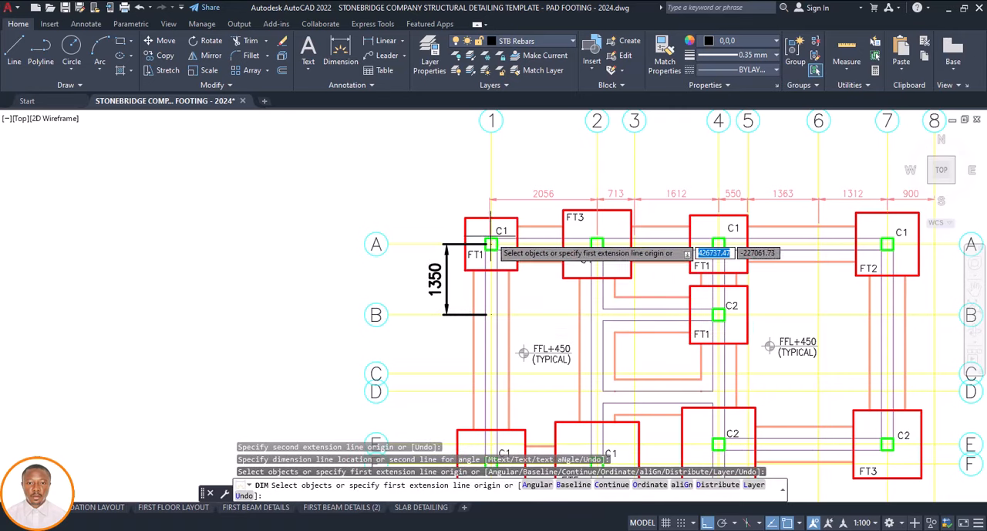
# Dimension the overall distance between the row A columns on grids 1 and 7, placing it just above the dimension chain
pyautogui.click(492, 244)
pyautogui.scroll(-2, 477, 262)
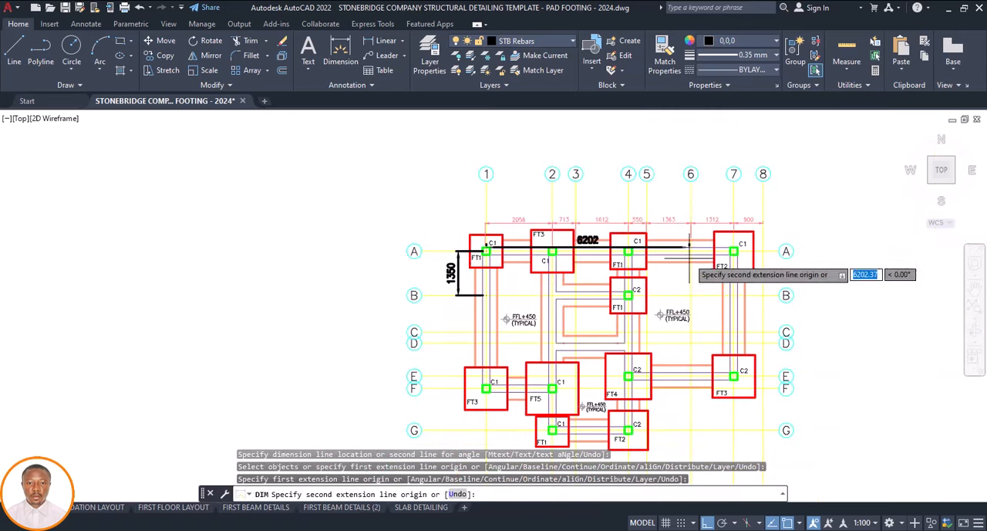
pyautogui.scroll(4, 735, 251)
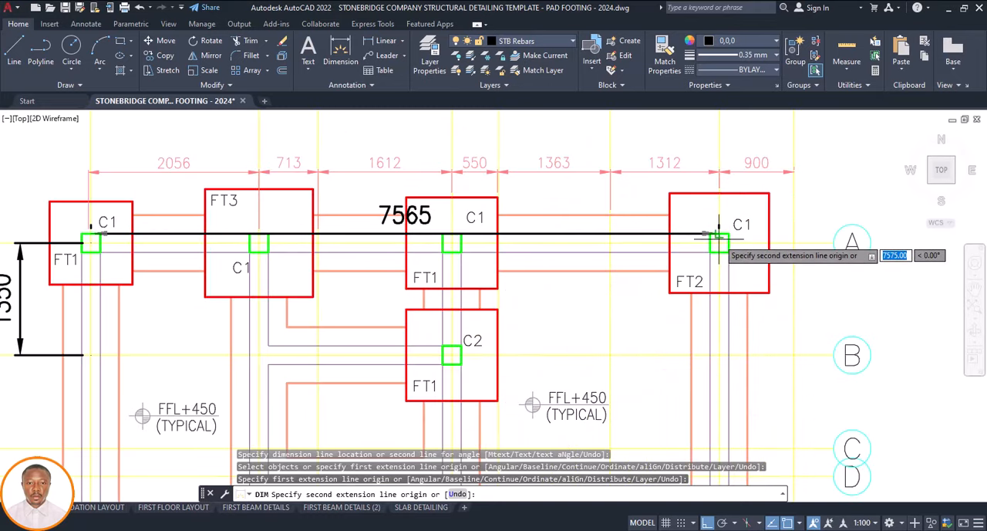
pyautogui.click(719, 241)
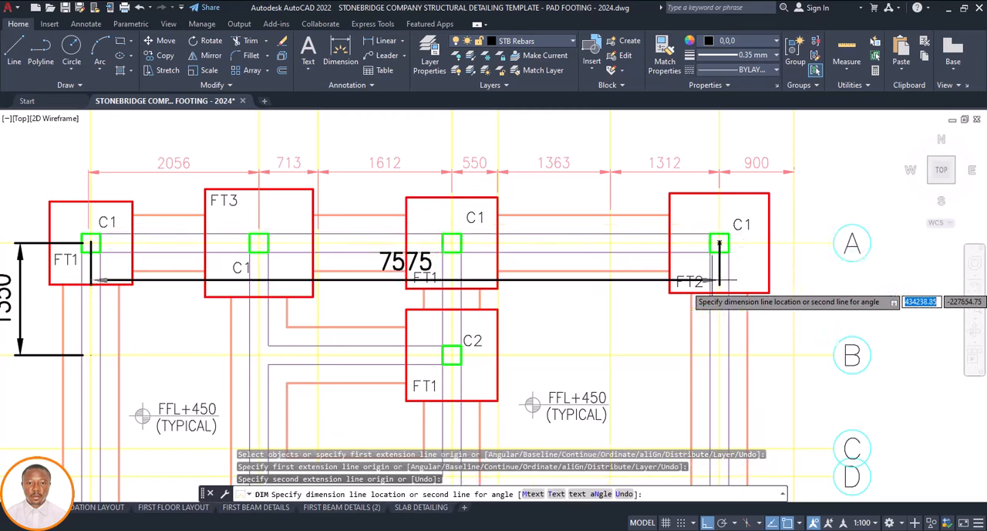
pyautogui.scroll(-4, 709, 264)
pyautogui.scroll(2, 683, 245)
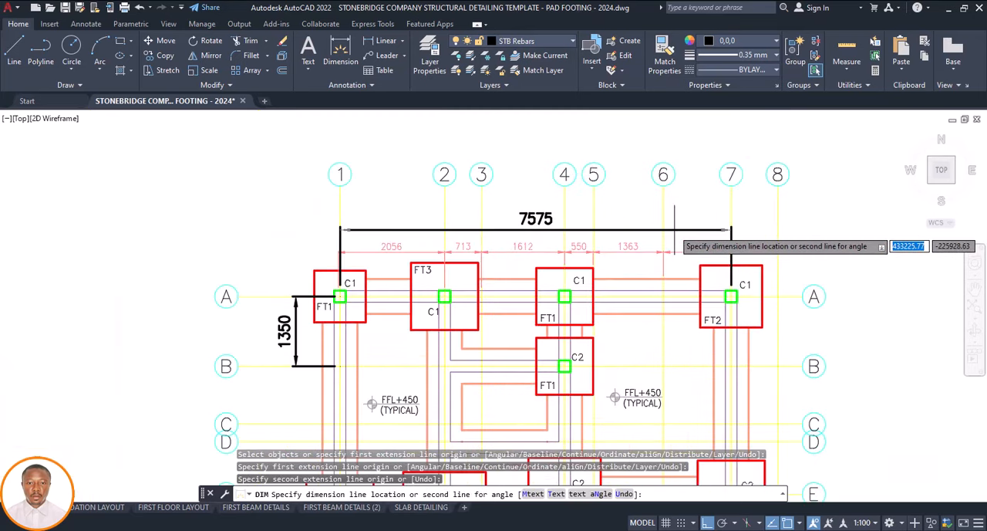
pyautogui.click(675, 233)
pyautogui.press('Escape')
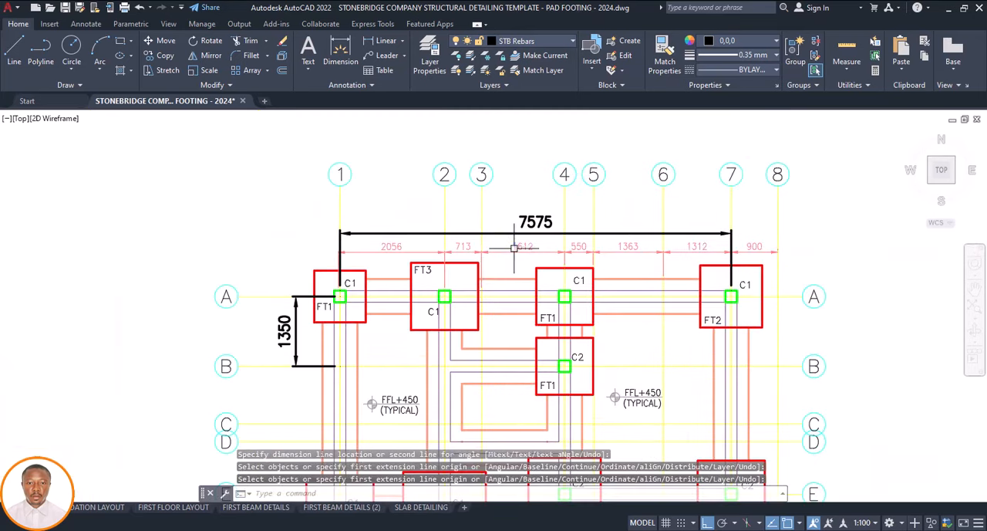
# Match the properties of the overall grid 1 to 7 dimension to the grid 3 to 4 dimension
pyautogui.click(515, 246)
pyautogui.click(665, 65)
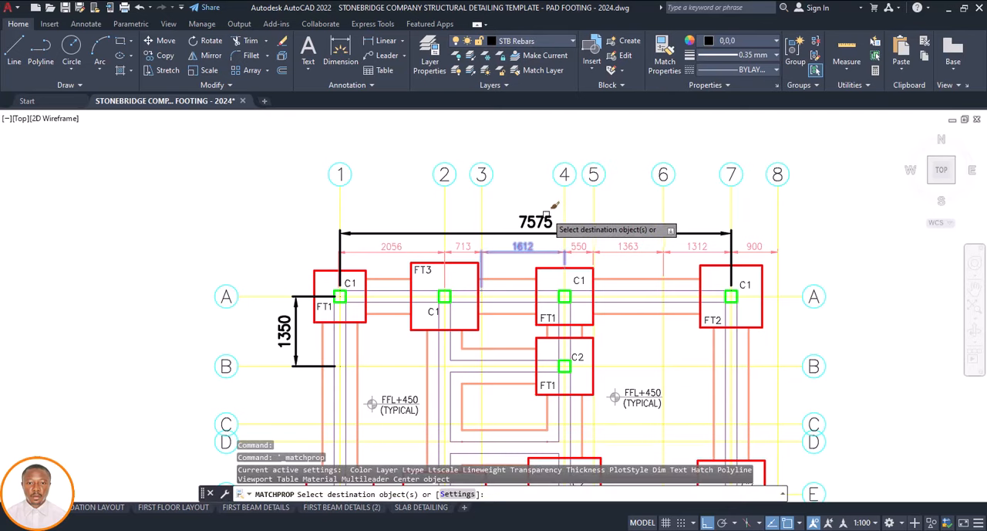
pyautogui.click(546, 216)
pyautogui.press('Escape')
# Start a new dimension for the grid spacing below grid B along grid 1
pyautogui.scroll(-4, 540, 216)
pyautogui.scroll(2, 368, 118)
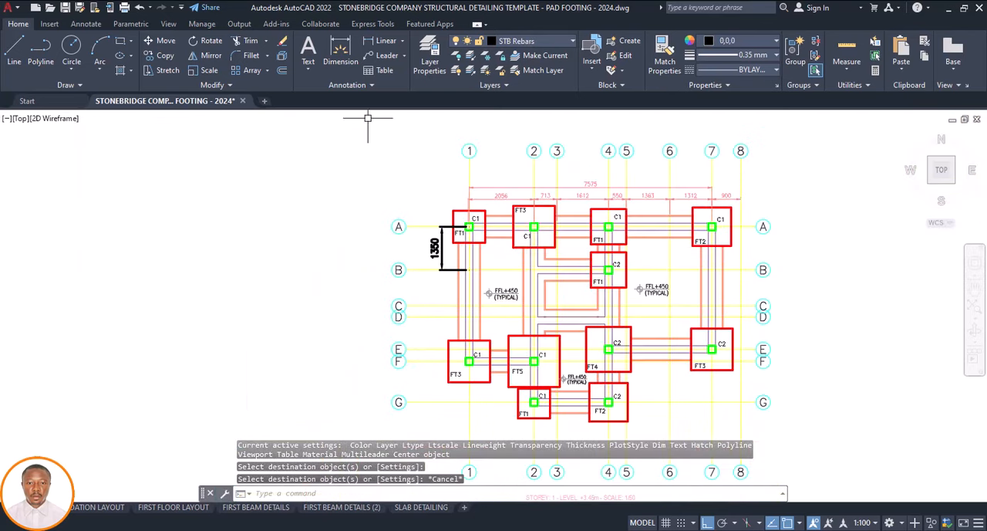
pyautogui.click(340, 58)
pyautogui.scroll(5, 462, 287)
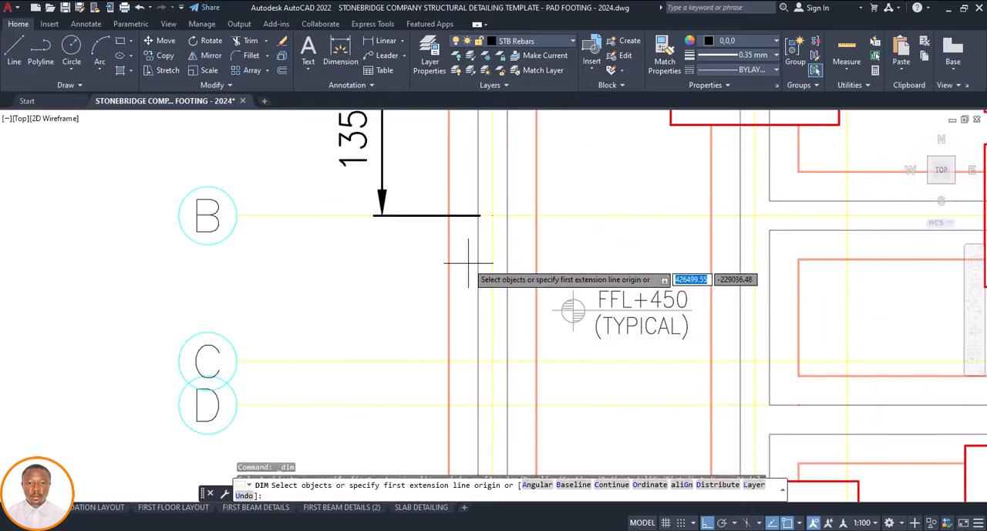
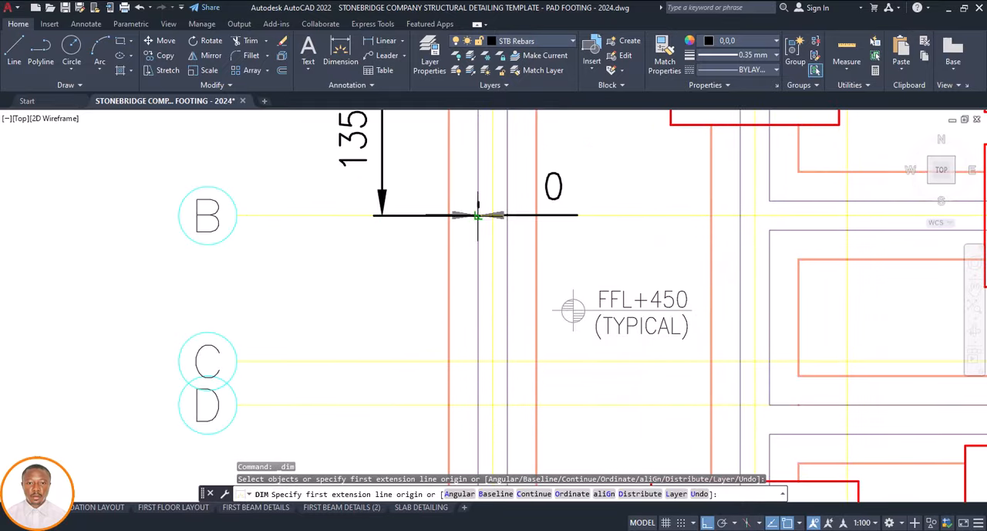
# Dimension the spacing between grids B and C along grid 1, aligning it with the grid A to B dimension
pyautogui.click(478, 215)
pyautogui.click(477, 360)
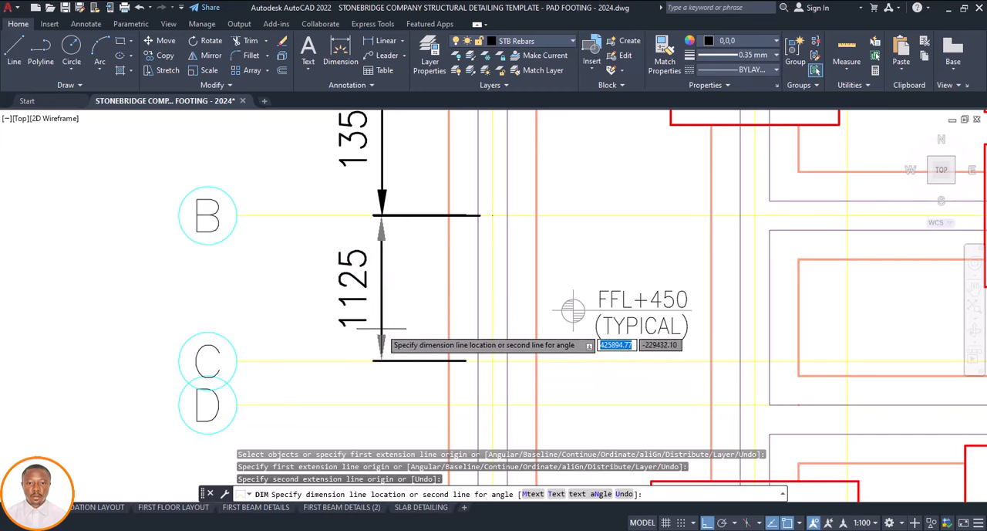
pyautogui.click(381, 331)
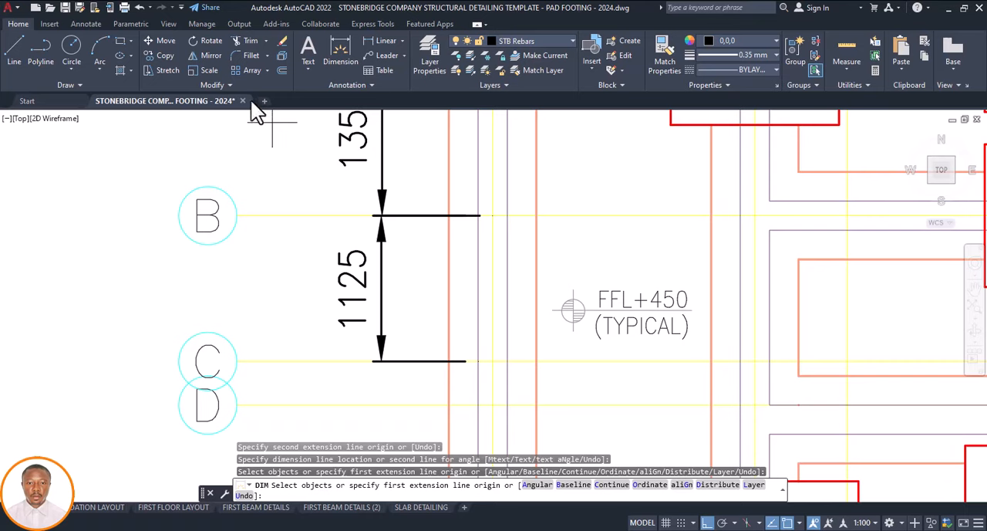
# Continue the dimension chain along grid 1 from grid C to grids D and E
pyautogui.click(86, 24)
pyautogui.click(339, 70)
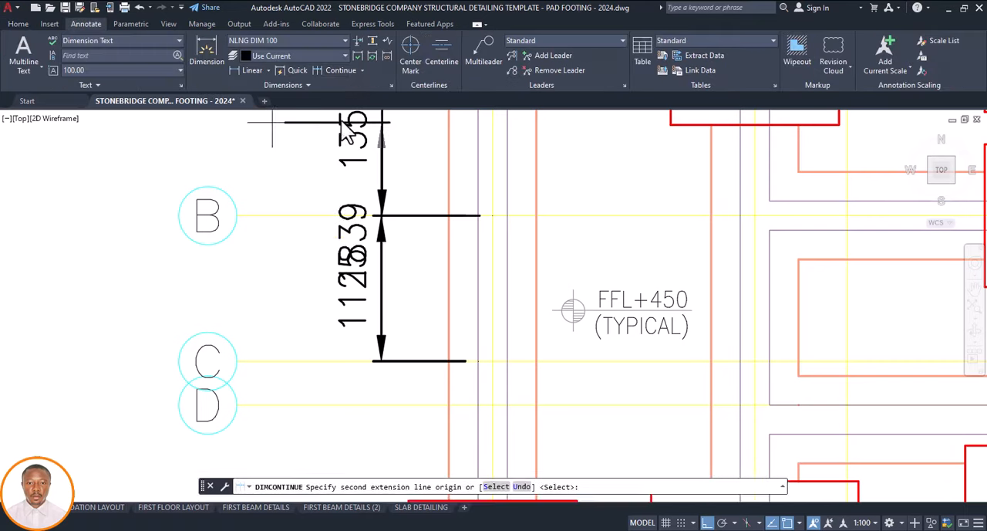
pyautogui.scroll(-5, 432, 339)
pyautogui.scroll(5, 437, 349)
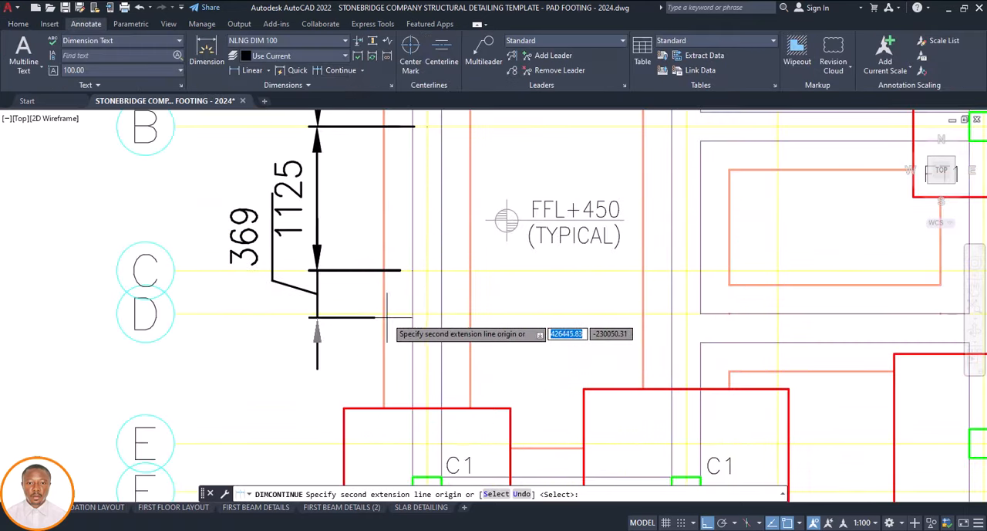
pyautogui.scroll(-5, 385, 325)
pyautogui.scroll(5, 375, 370)
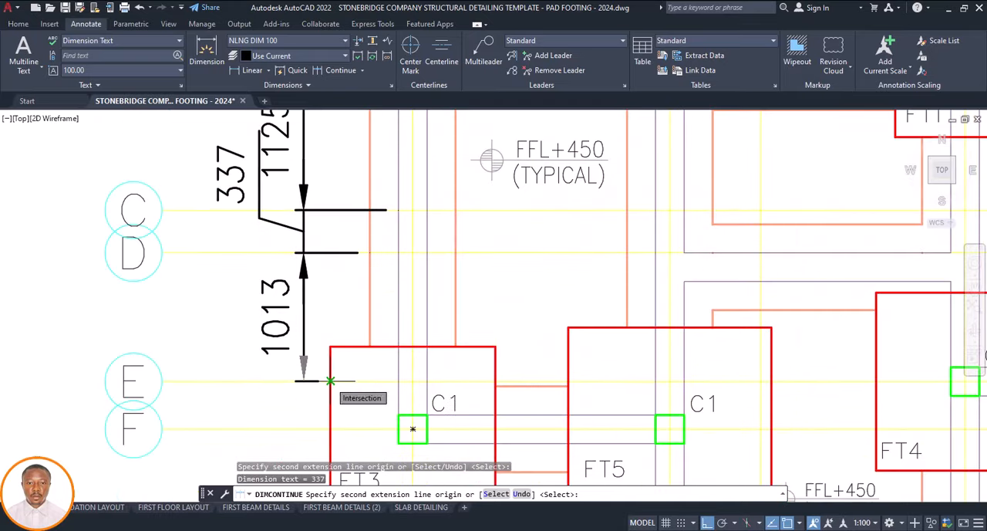
pyautogui.click(330, 381)
pyautogui.scroll(-3, 341, 285)
pyautogui.scroll(5, 335, 364)
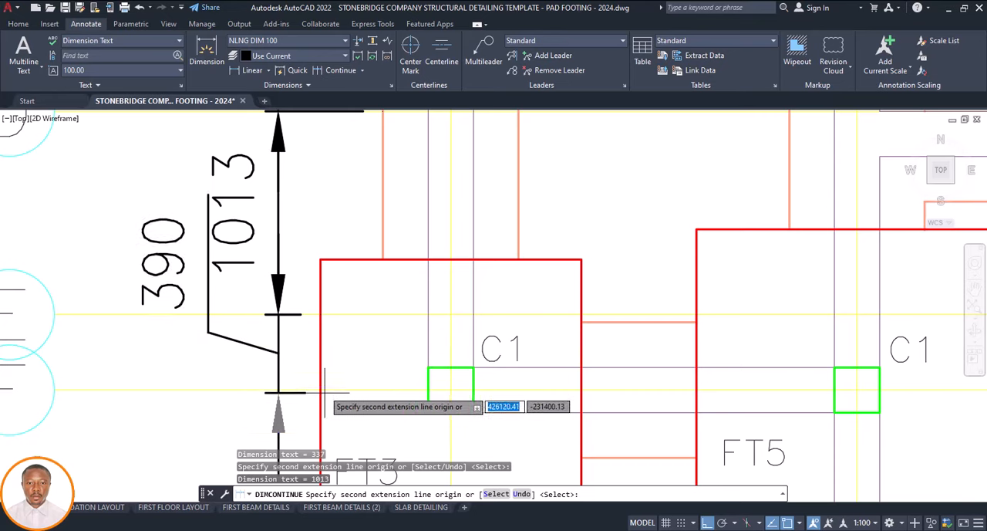
# Extend the continued dimension chain along grid 1 to grids F and G, ending it there
pyautogui.click(450, 390)
pyautogui.scroll(-4, 450, 390)
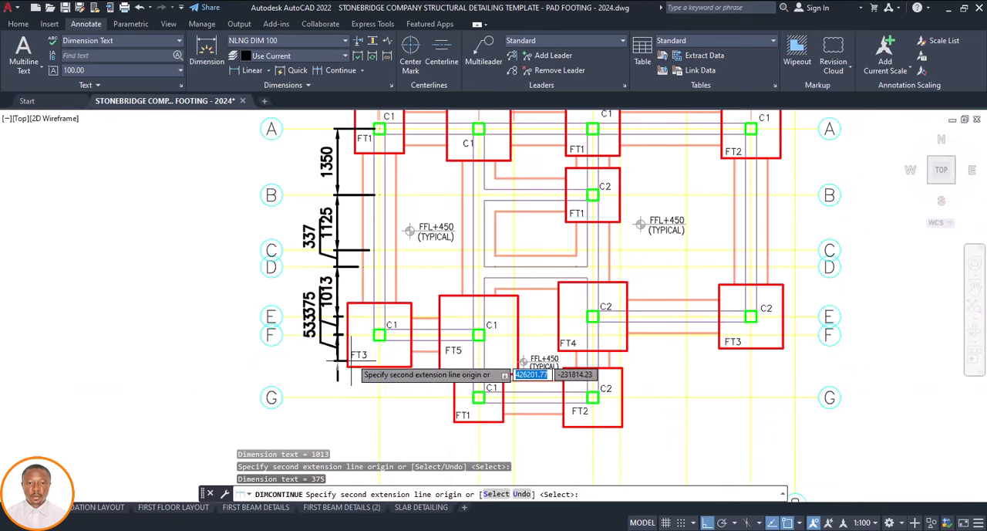
pyautogui.scroll(3, 337, 403)
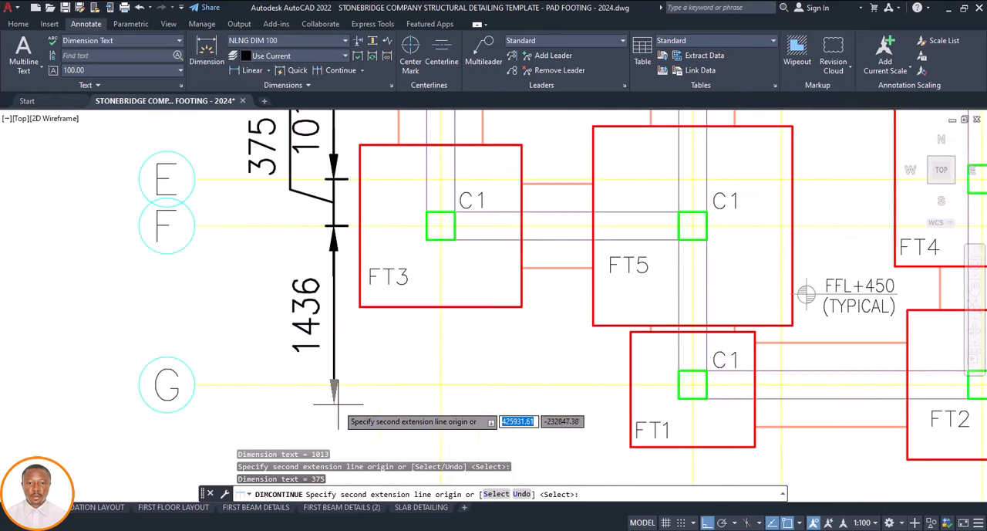
pyautogui.click(440, 384)
pyautogui.scroll(-4, 441, 383)
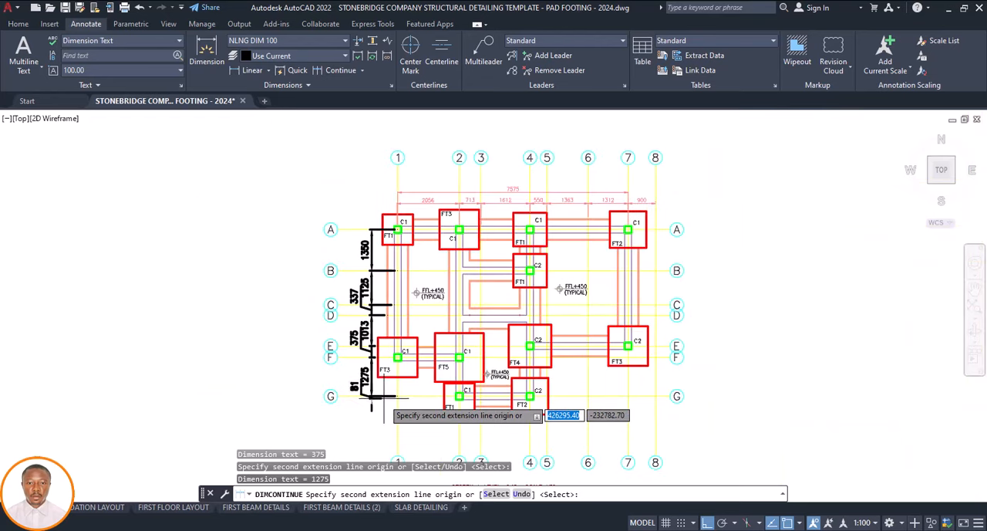
pyautogui.press('Escape')
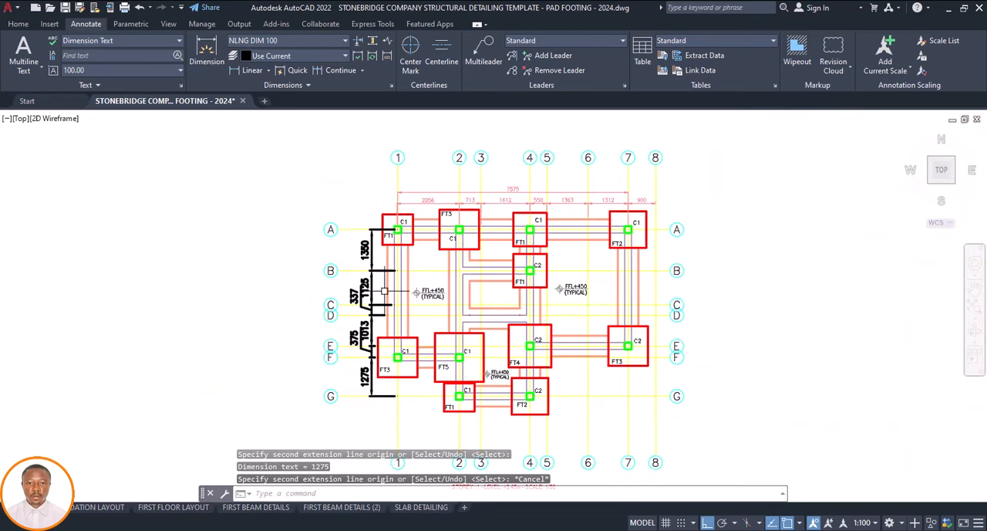
# Match the properties of the grid 1 to 2 dimension to all dimensions in the vertical chain from grid A to G
pyautogui.click(439, 199)
pyautogui.click(17, 23)
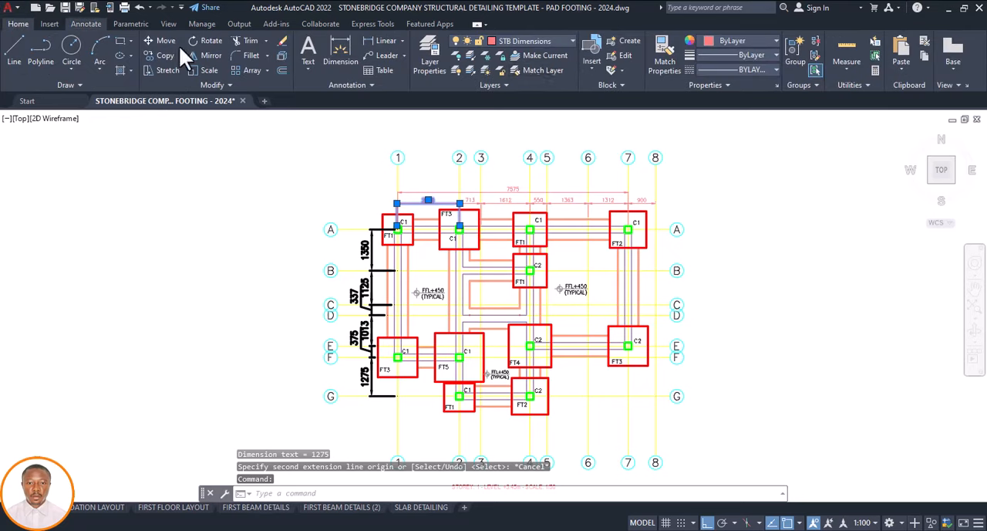
pyautogui.click(656, 54)
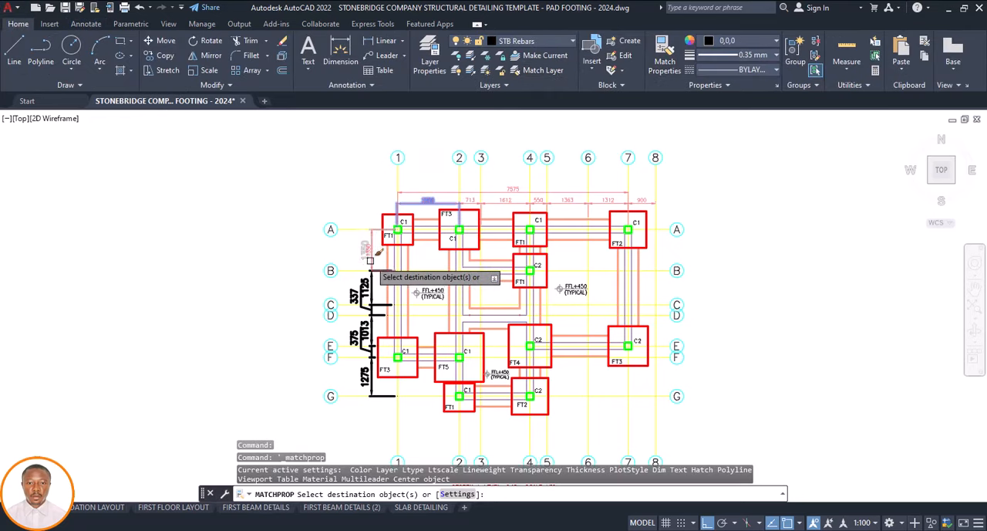
pyautogui.click(371, 261)
pyautogui.click(368, 286)
pyautogui.click(372, 311)
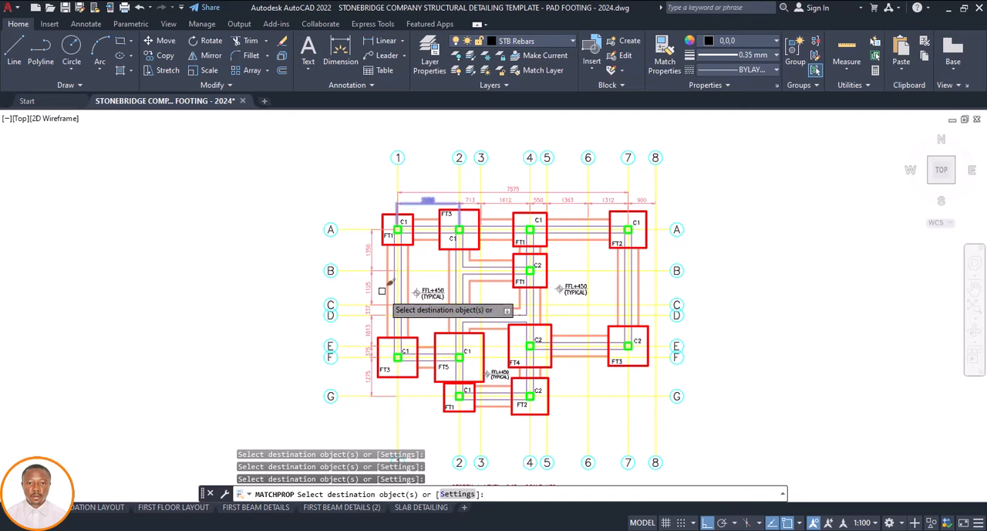
pyautogui.press('Escape')
# Dimension the overall distance between grids A and G along grid 1, placing it just outside the vertical dimension chain
pyautogui.click(342, 67)
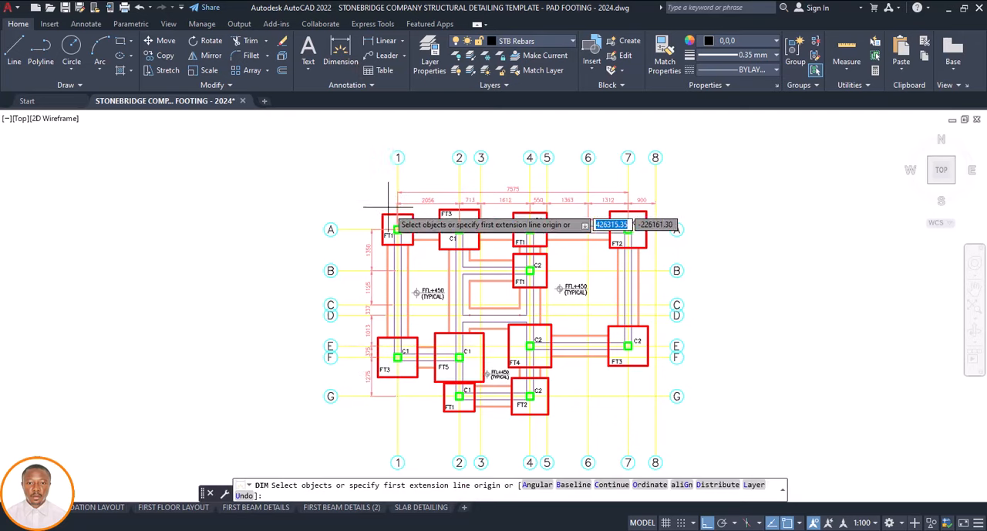
pyautogui.scroll(4, 392, 225)
pyautogui.click(392, 222)
pyautogui.scroll(-8, 393, 221)
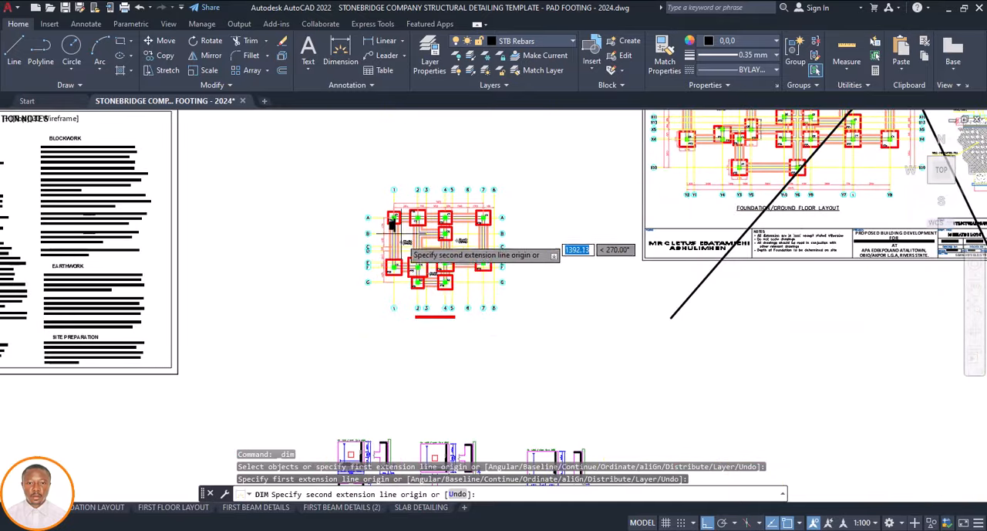
pyautogui.scroll(6, 406, 267)
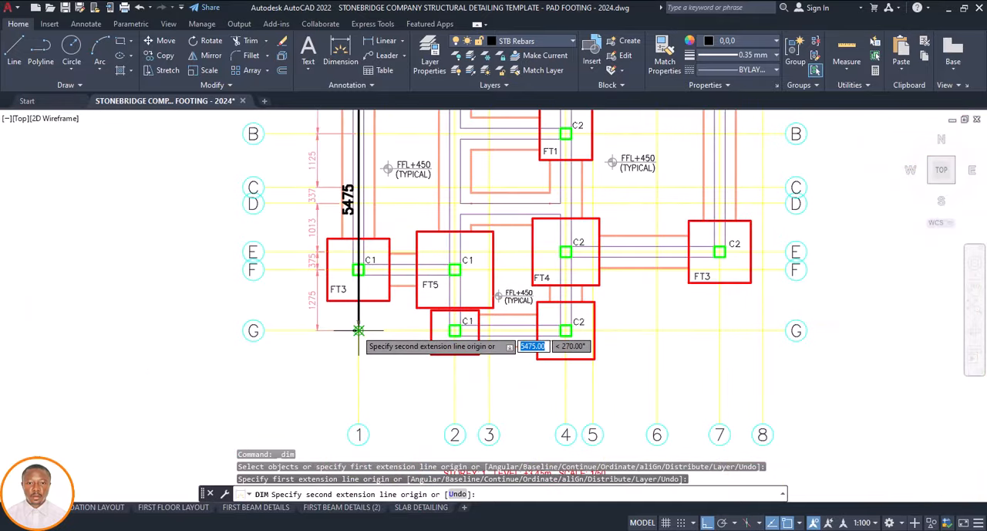
pyautogui.click(359, 330)
pyautogui.scroll(-6, 359, 330)
pyautogui.scroll(6, 338, 317)
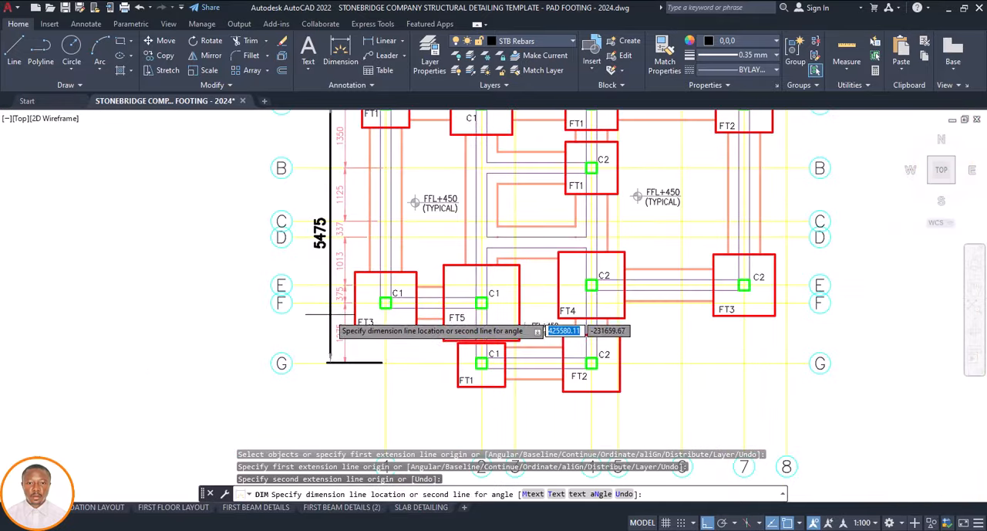
pyautogui.click(329, 317)
# Match the properties of the grid B to C dimension to the overall grid A to G dimension
pyautogui.click(343, 198)
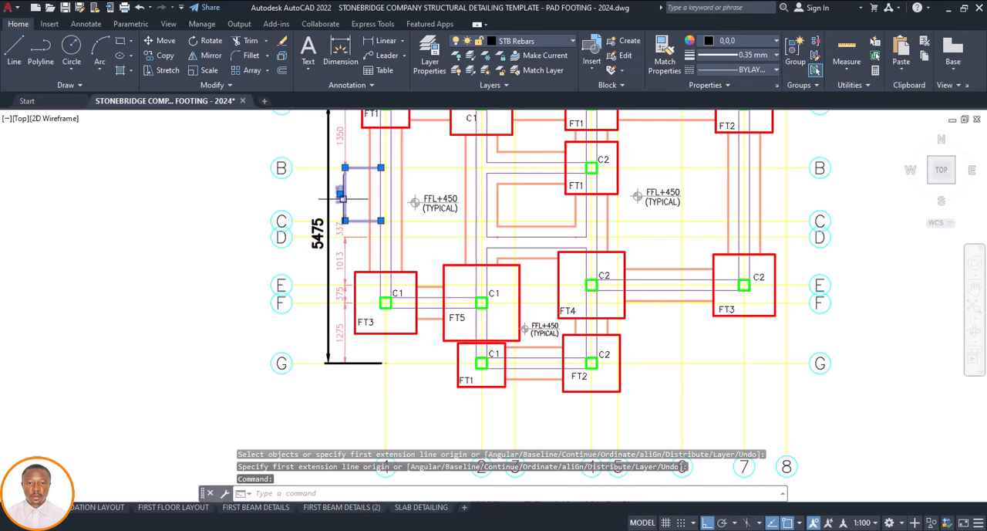
pyautogui.click(657, 54)
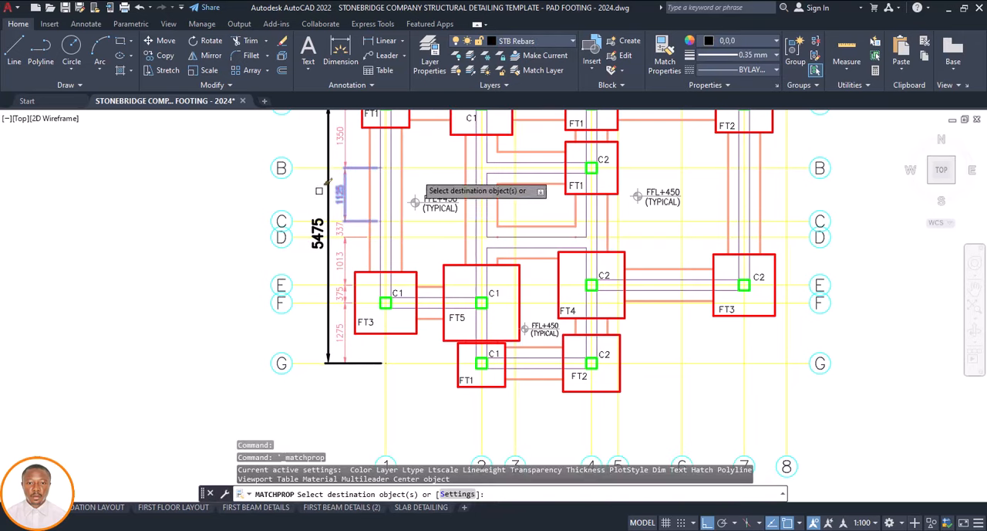
pyautogui.scroll(-4, 343, 294)
pyautogui.press('Escape')
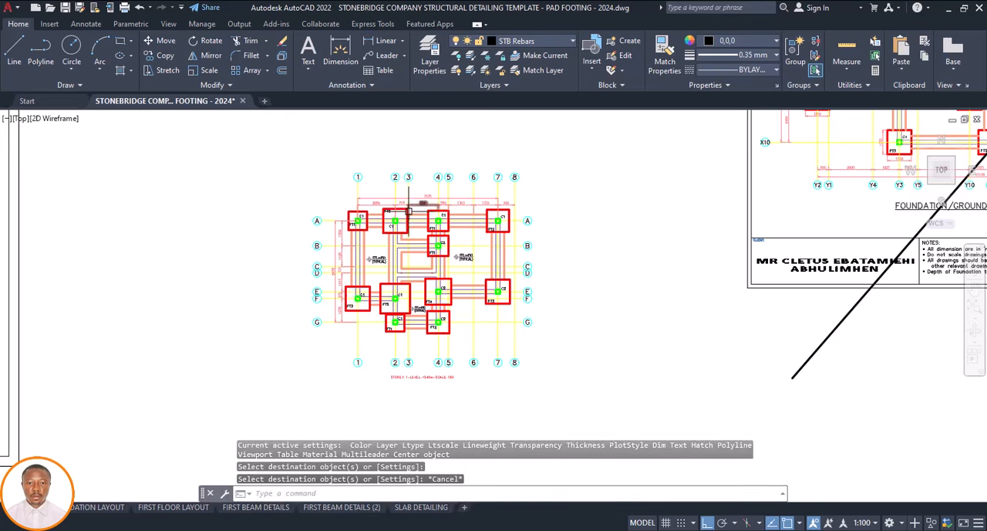
# Review the foundation plan's horizontal and vertical dimension chains against the grid lines and footings
pyautogui.scroll(4, 420, 182)
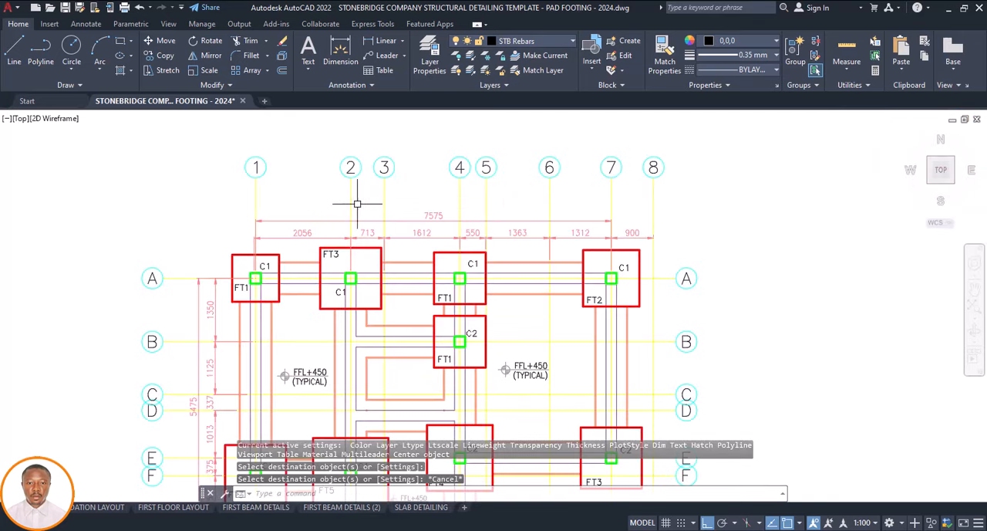
pyautogui.scroll(-3, 386, 208)
pyautogui.scroll(-3, 388, 208)
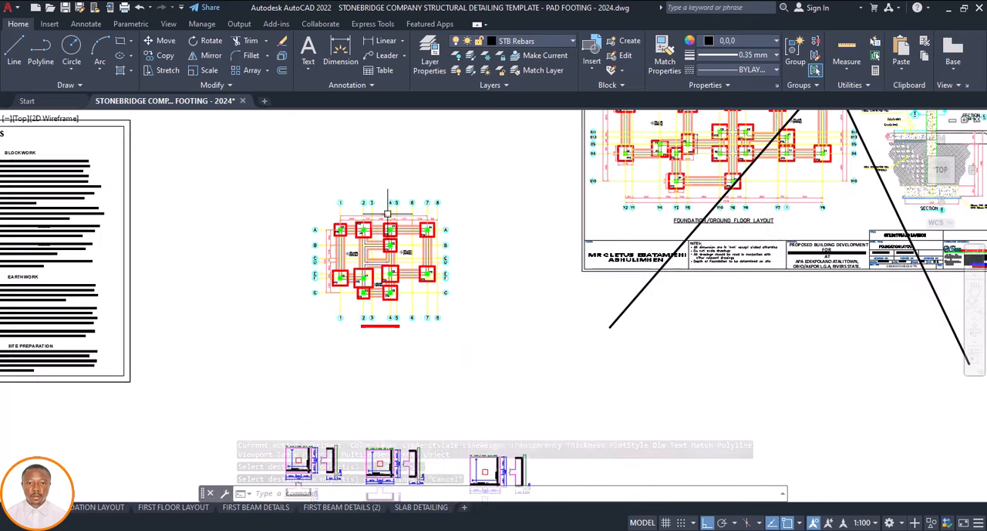
pyautogui.scroll(4, 347, 227)
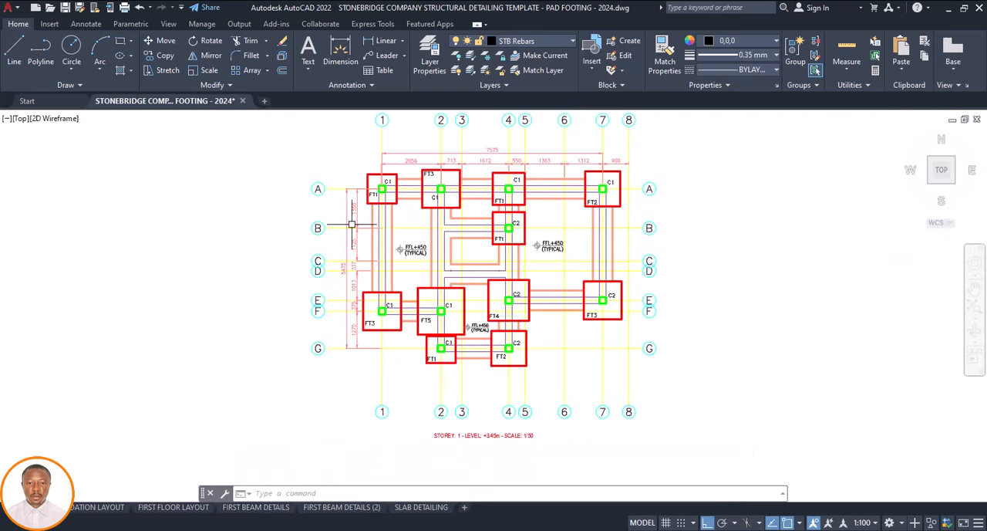
pyautogui.scroll(-2, 432, 212)
pyautogui.scroll(2, 486, 188)
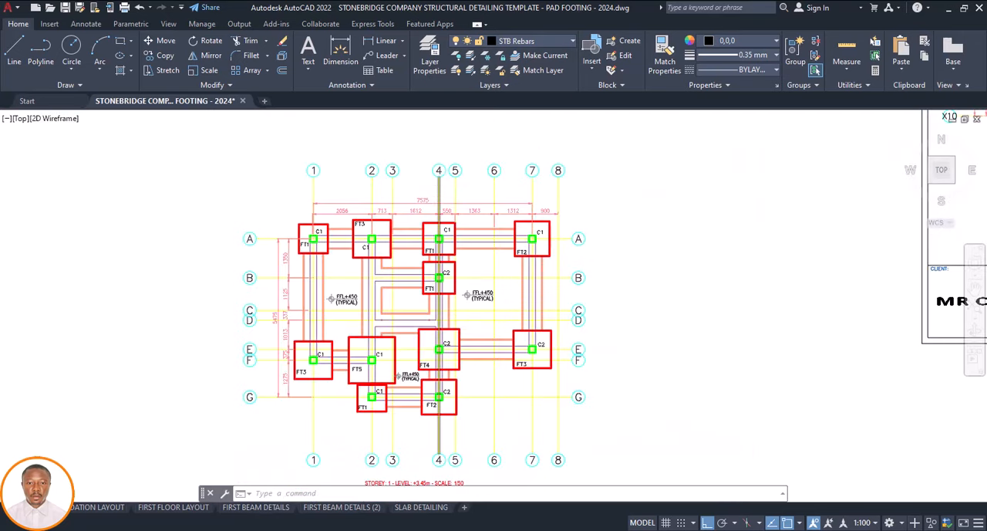
pyautogui.scroll(-4, 414, 219)
pyautogui.scroll(3, 414, 220)
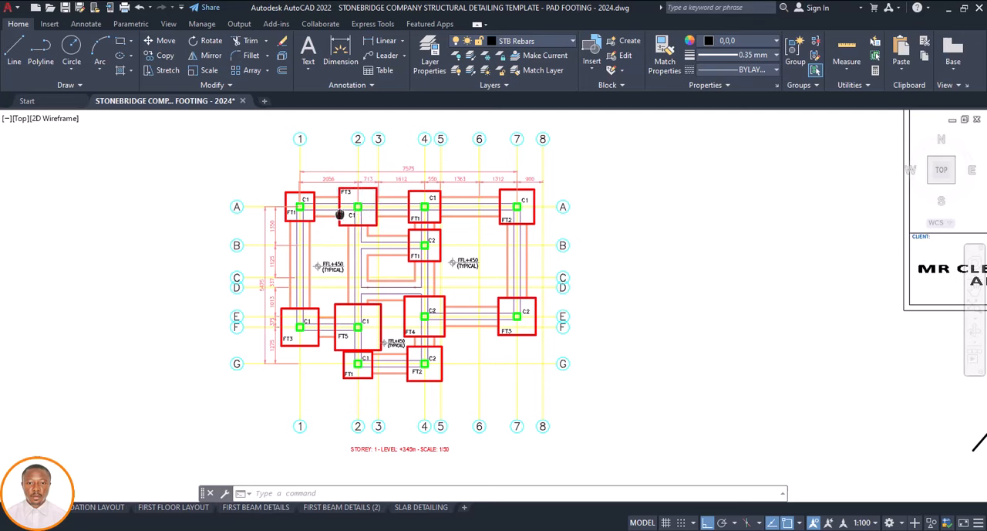
pyautogui.scroll(-2, 339, 214)
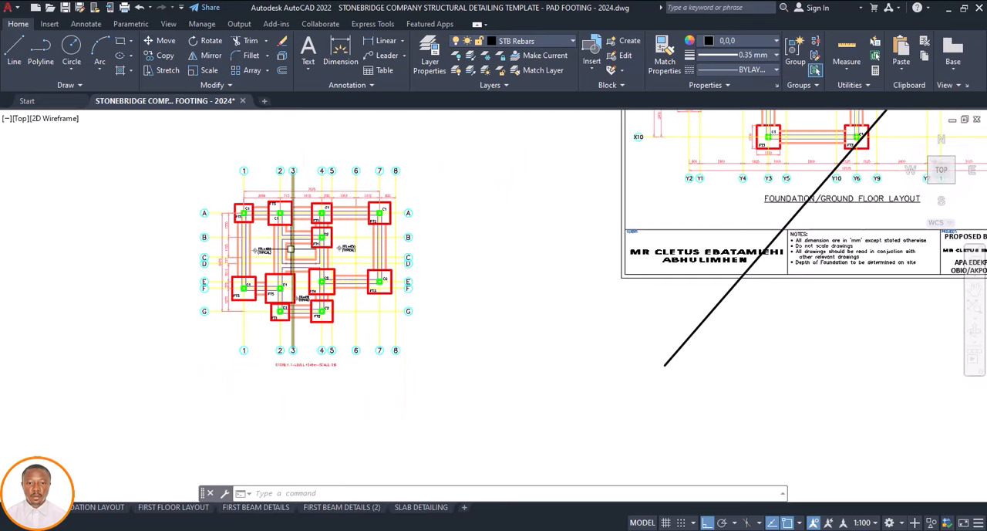
pyautogui.scroll(-2, 291, 248)
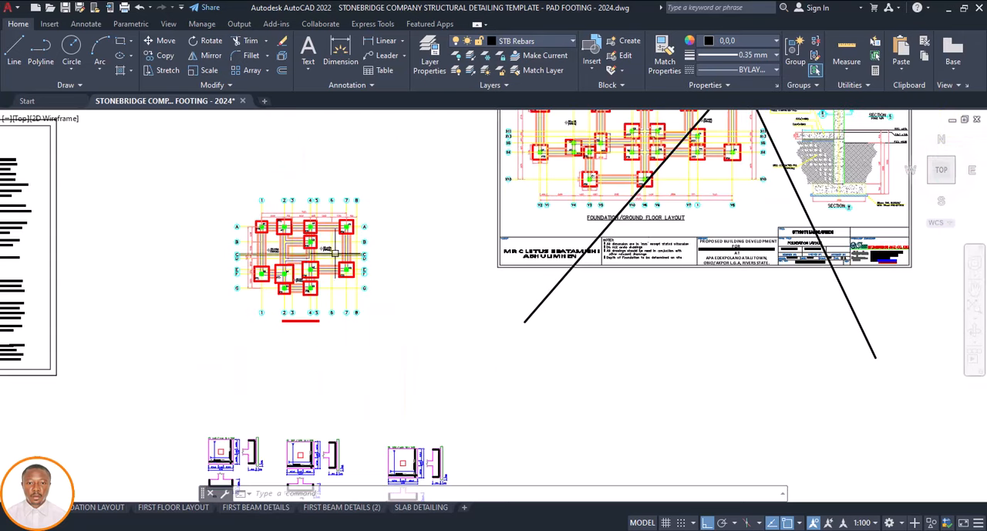
# Erase the large black lines crossing out the reference Foundation/Ground Floor Layout sheet
pyautogui.scroll(-2, 328, 249)
pyautogui.scroll(2, 604, 195)
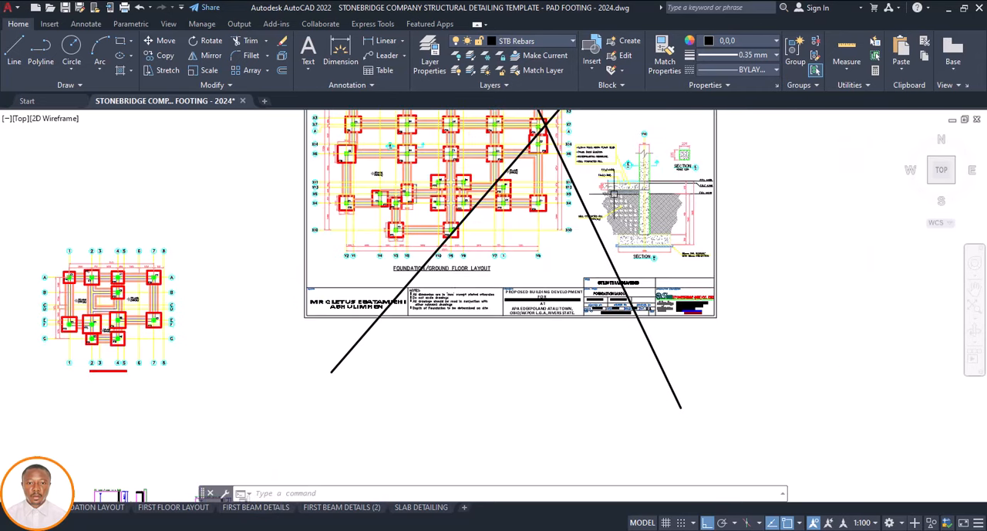
pyautogui.scroll(-2, 271, 239)
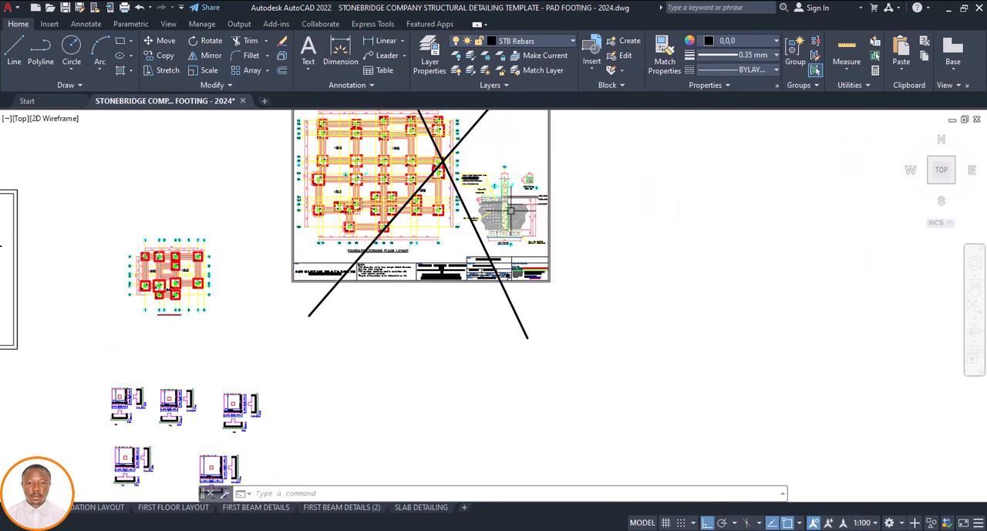
pyautogui.scroll(2, 510, 210)
pyautogui.scroll(-3, 471, 183)
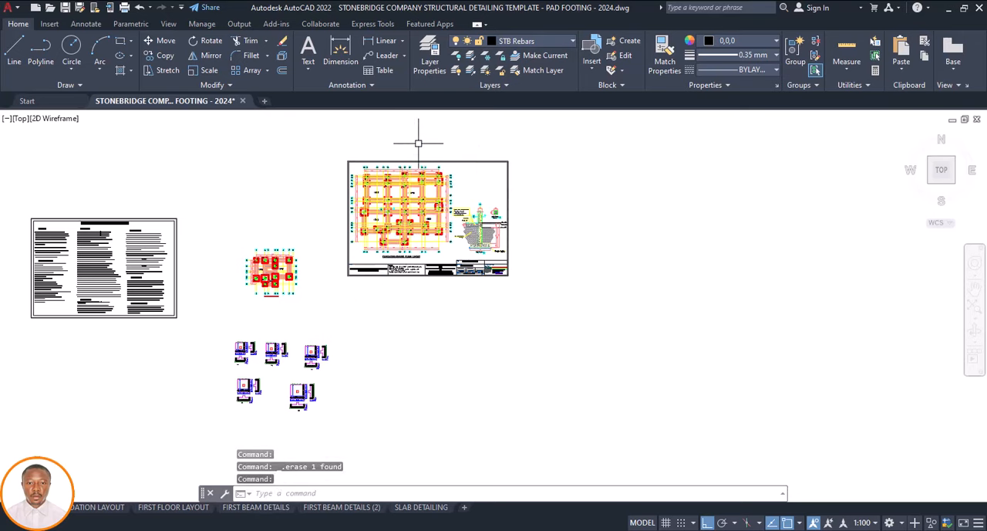
# Copy the Section B footing and Section E column details from the reference sheet to the empty space beside the footing details, with ortho off
pyautogui.scroll(4, 458, 204)
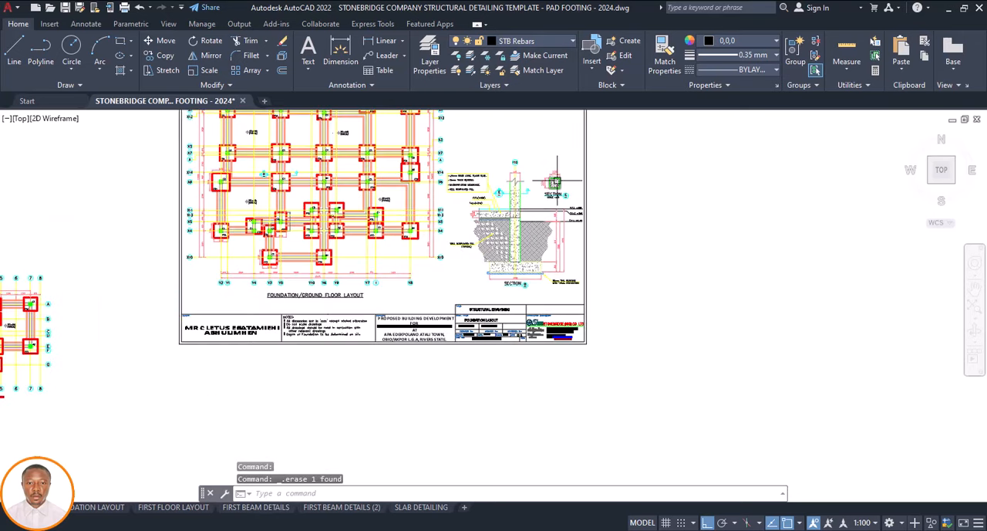
pyautogui.scroll(5, 571, 171)
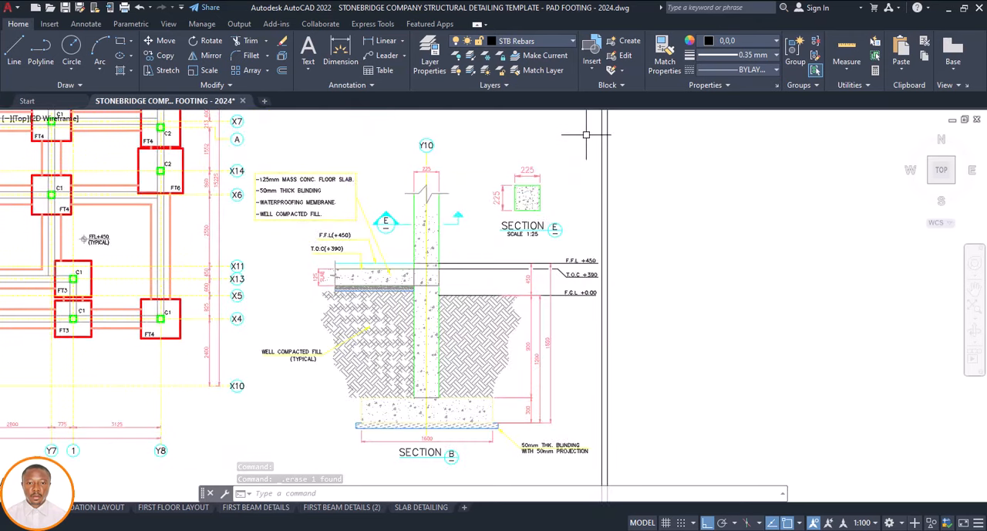
pyautogui.click(586, 135)
pyautogui.scroll(-2, 581, 202)
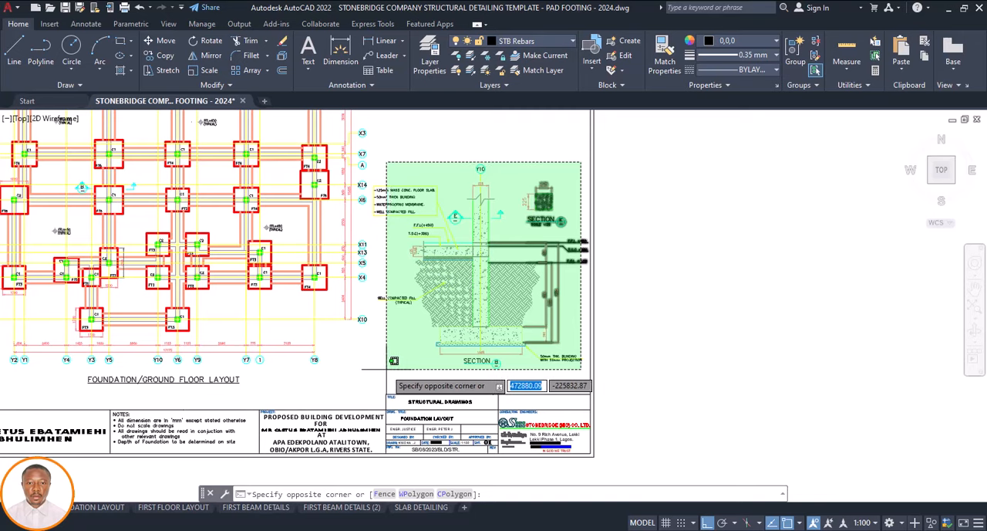
pyautogui.click(387, 368)
pyautogui.write('C')
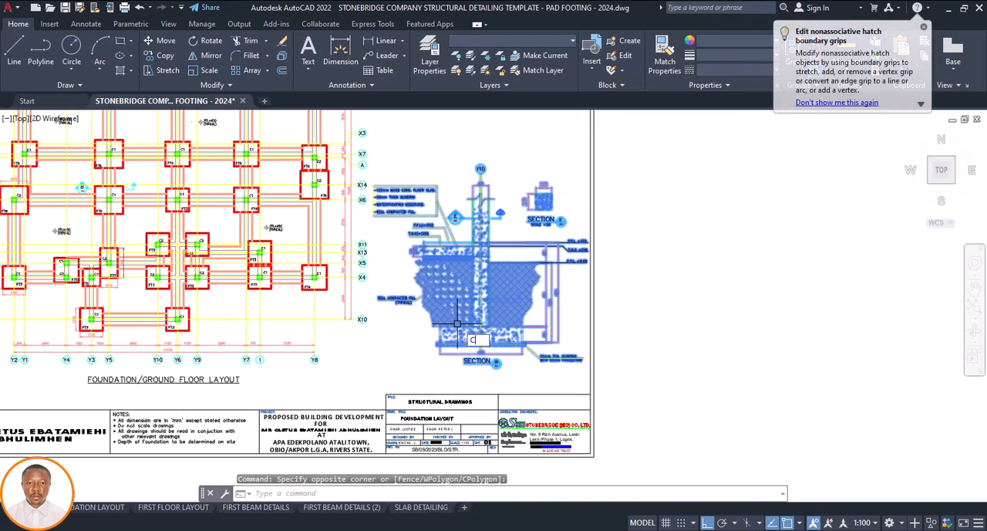
pyautogui.write('O')
pyautogui.press('Return')
pyautogui.click(508, 363)
pyautogui.scroll(-7, 578, 319)
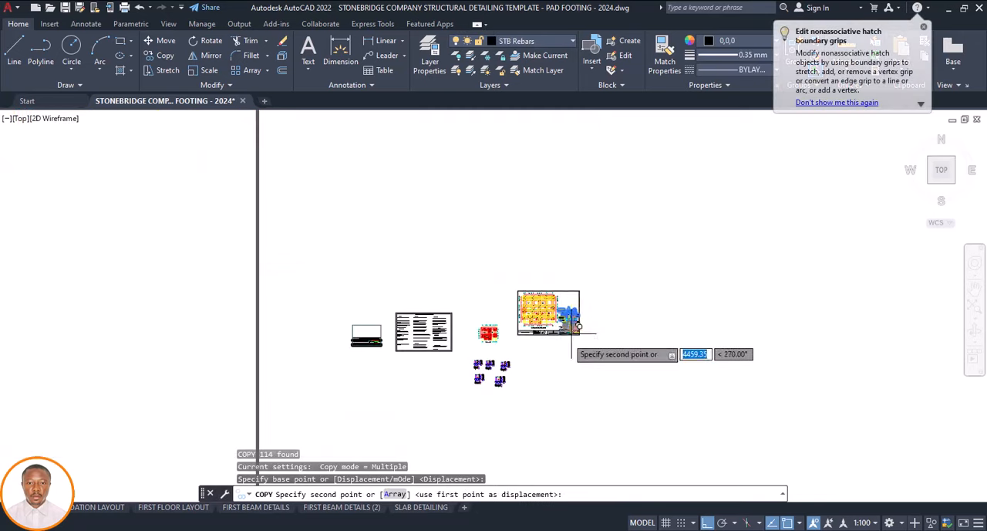
pyautogui.scroll(7, 513, 354)
pyautogui.press('F8')
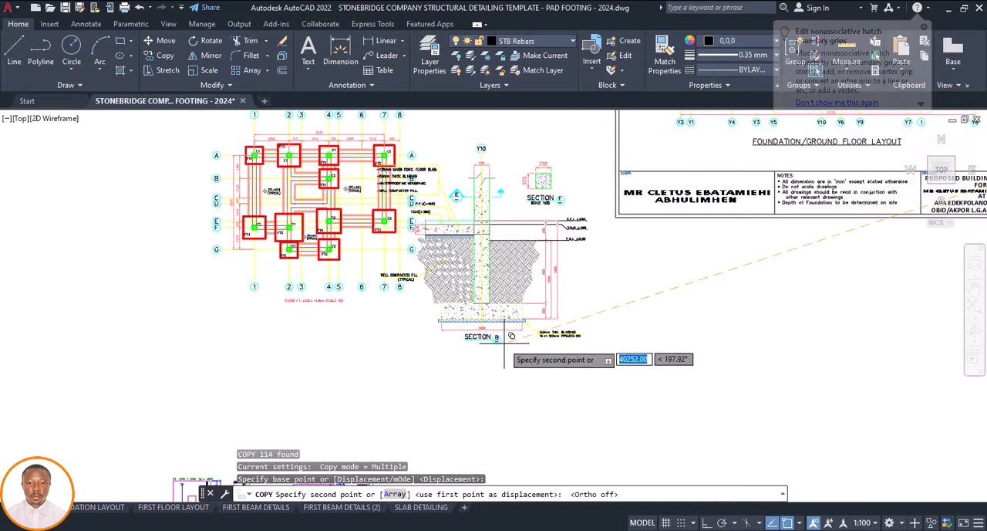
pyautogui.scroll(-6, 516, 372)
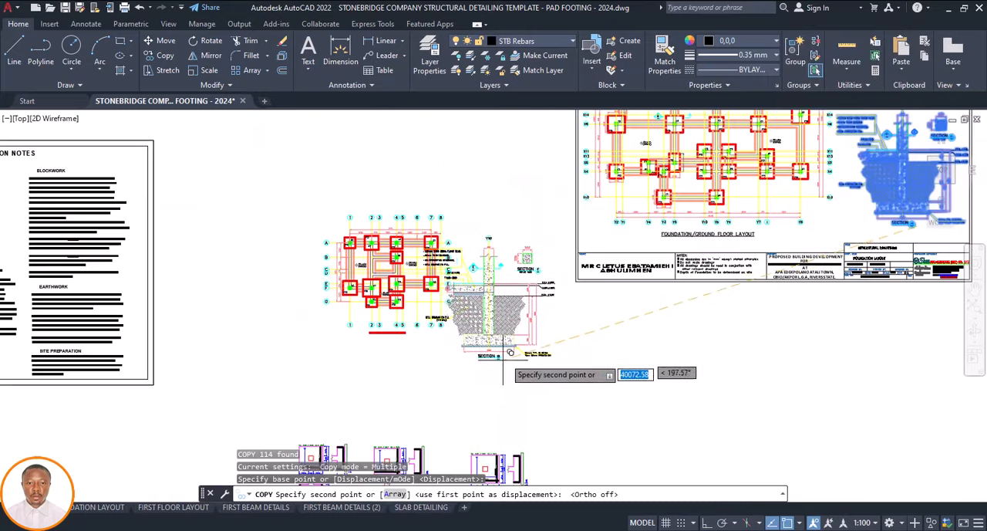
pyautogui.scroll(5, 496, 359)
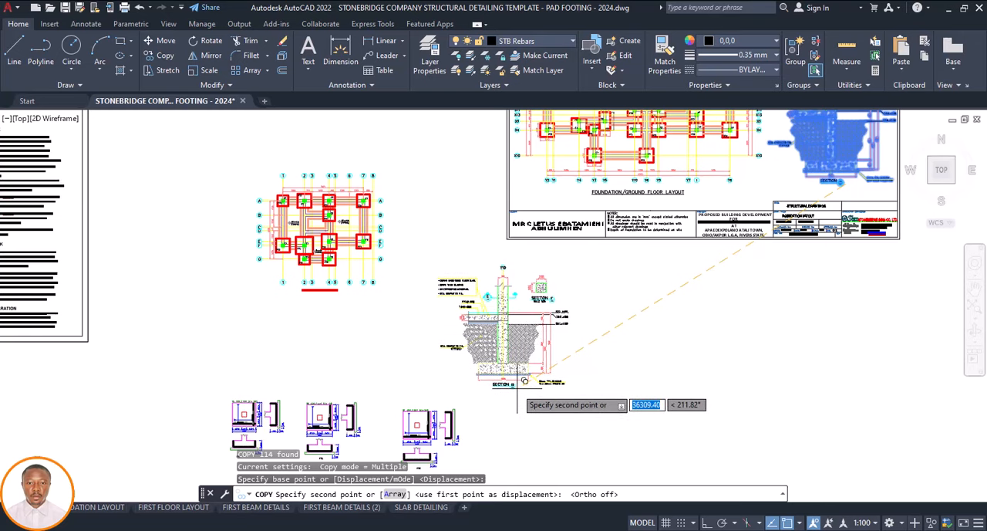
pyautogui.click(500, 384)
pyautogui.press('Escape')
# Move the entire reference Foundation/Ground Floor Layout sheet well clear of the new foundation plan and copied section details
pyautogui.scroll(-4, 392, 287)
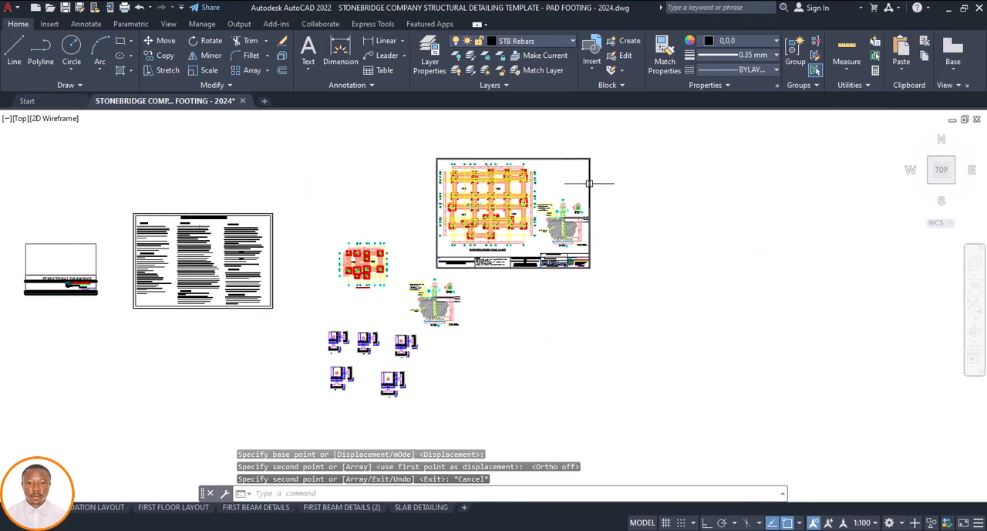
pyautogui.click(612, 145)
pyautogui.click(431, 275)
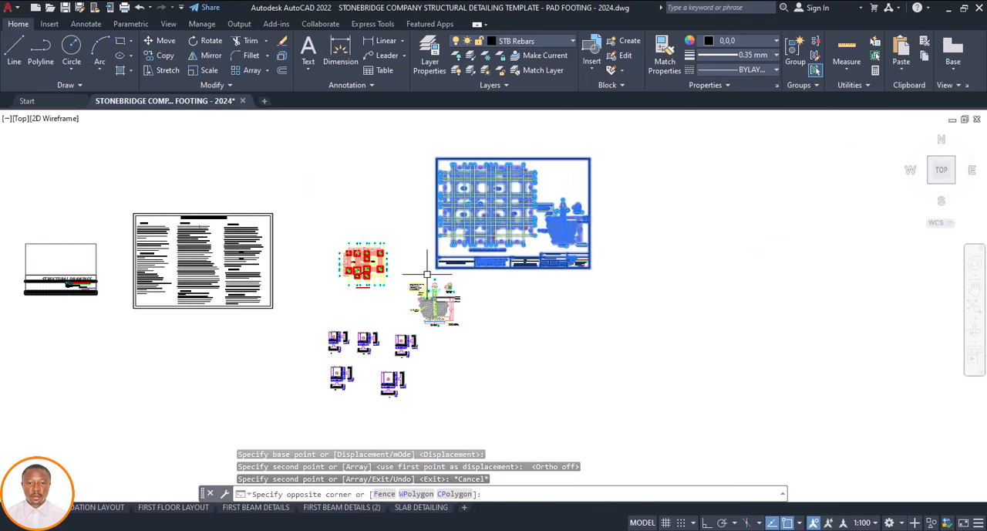
pyautogui.write('m')
pyautogui.press('Return')
pyautogui.click(455, 296)
pyautogui.scroll(-5, 455, 296)
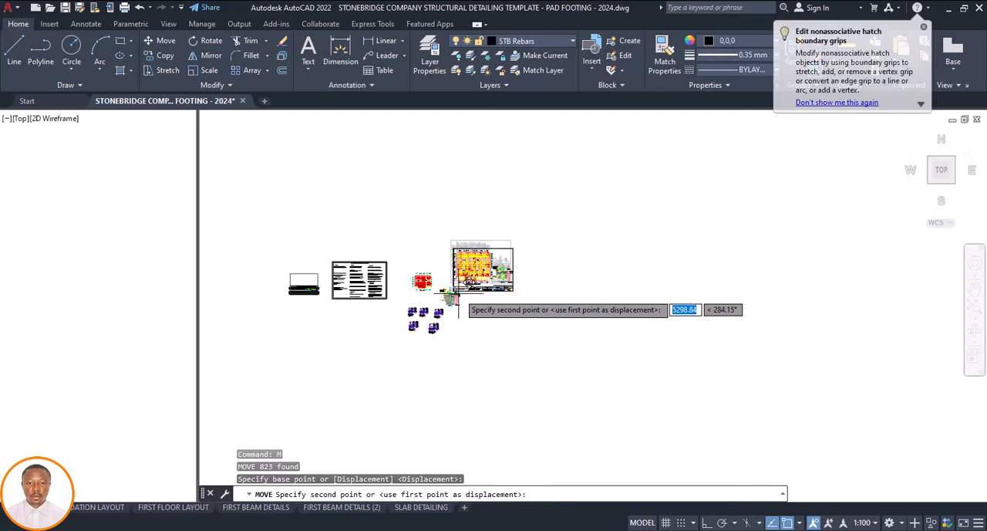
pyautogui.click(556, 271)
# Move the copied Section B and Section E details right beside the new foundation plan, next to its grid 8
pyautogui.scroll(6, 424, 314)
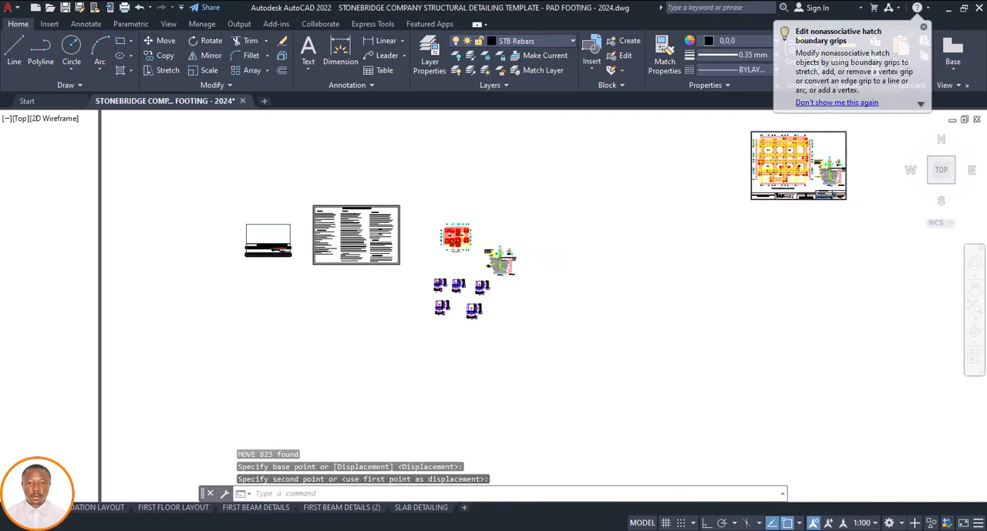
pyautogui.click(606, 188)
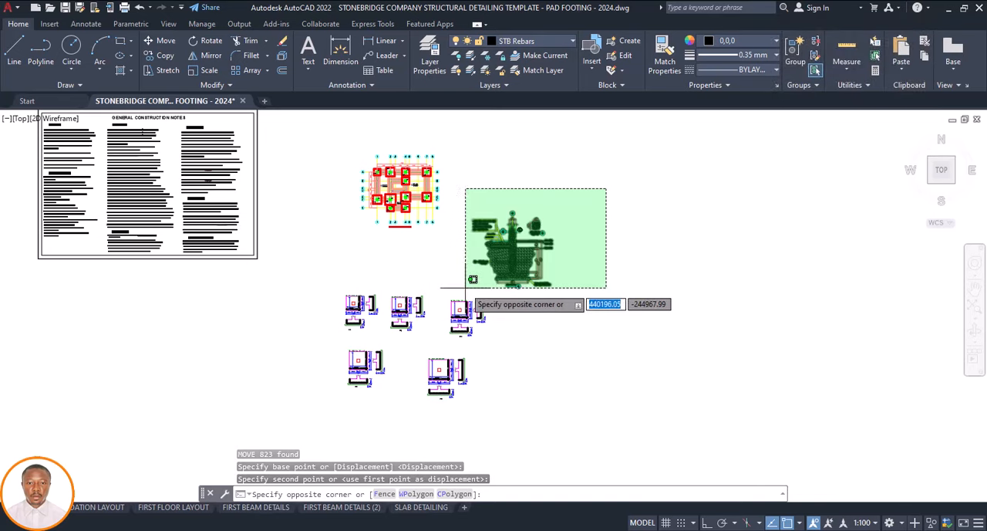
pyautogui.click(465, 288)
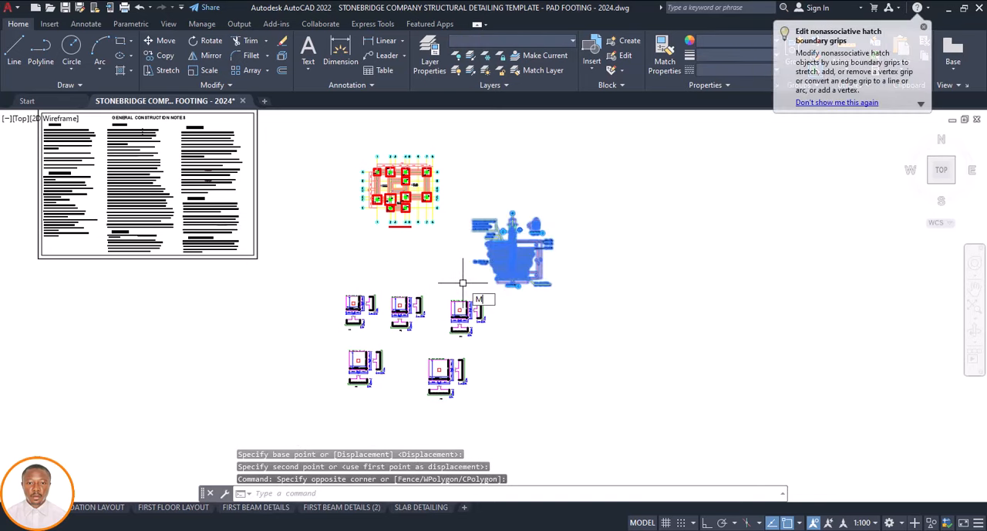
pyautogui.write('M')
pyautogui.press('Return')
pyautogui.click(478, 303)
pyautogui.scroll(4, 486, 305)
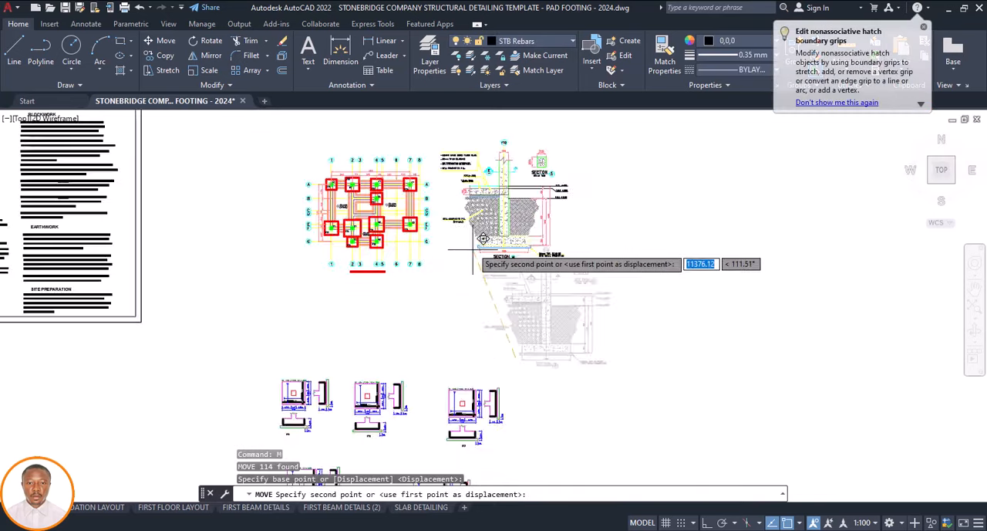
pyautogui.scroll(3, 483, 240)
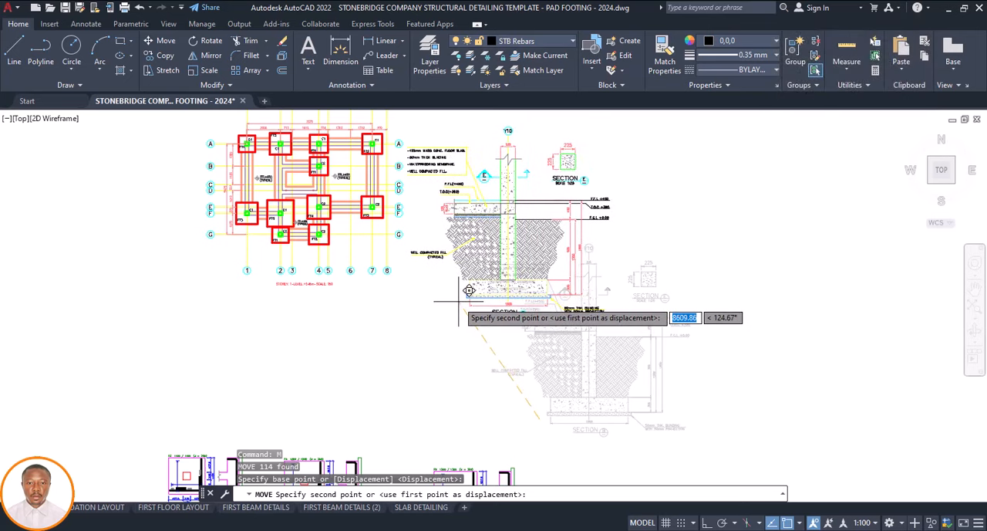
pyautogui.click(460, 298)
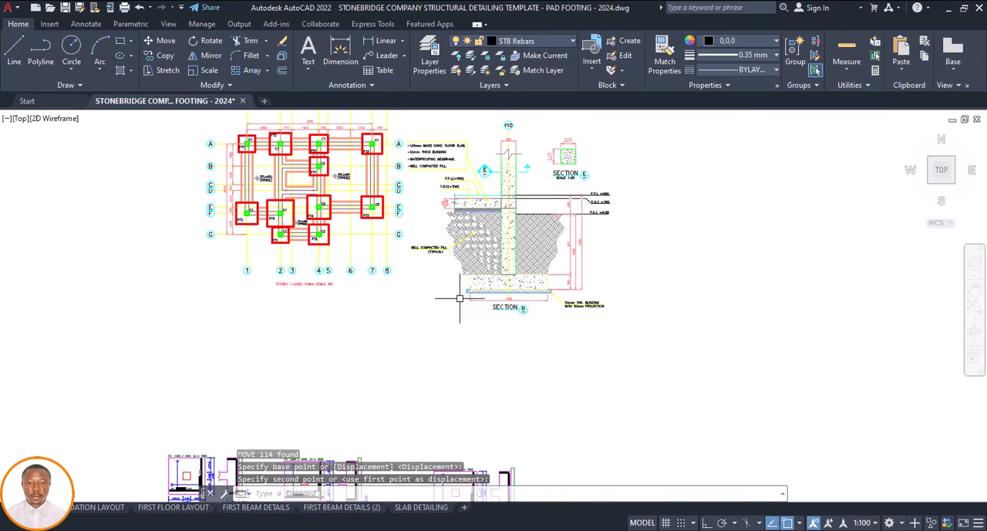
# Copy the reference sheet's border and title block so they frame the new foundation plan and the section details
pyautogui.scroll(-5, 459, 298)
pyautogui.scroll(-3, 447, 303)
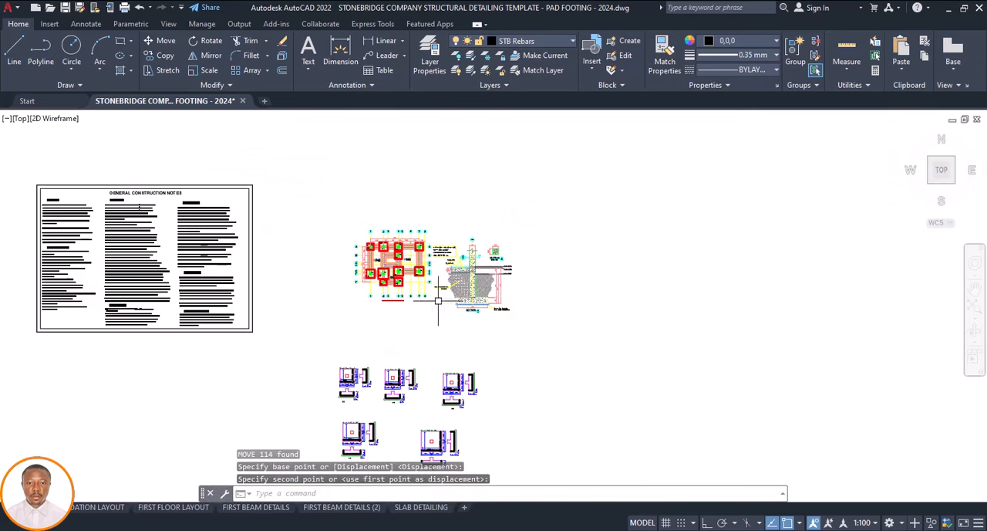
pyautogui.scroll(6, 787, 243)
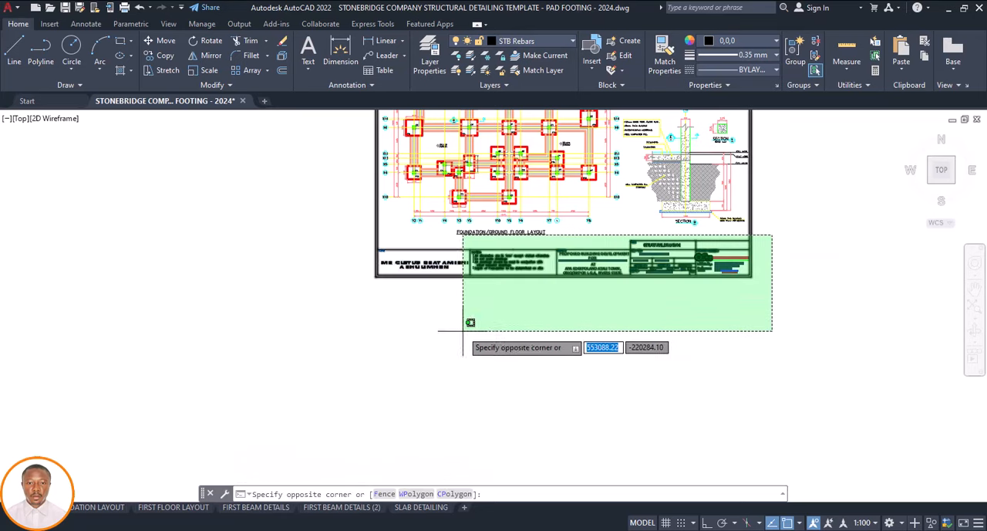
pyautogui.click(308, 351)
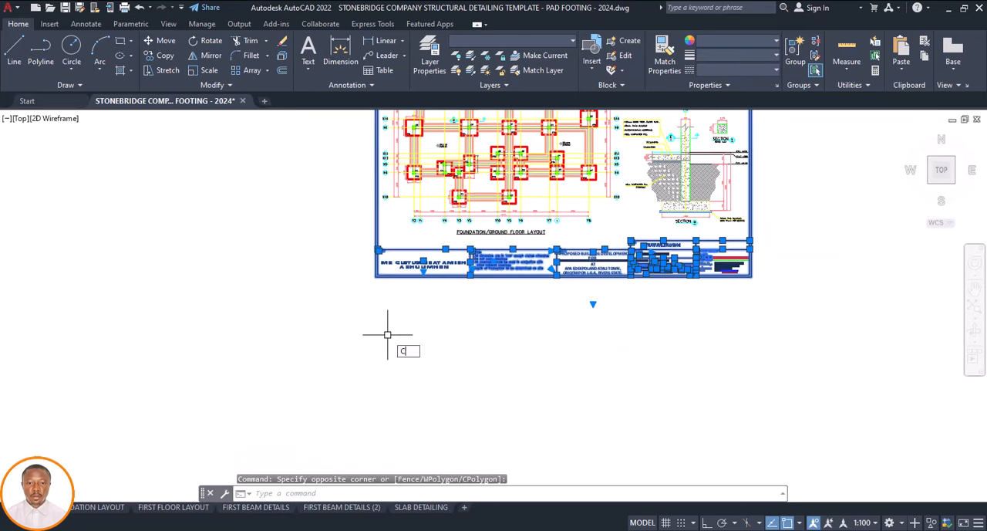
pyautogui.press('Return')
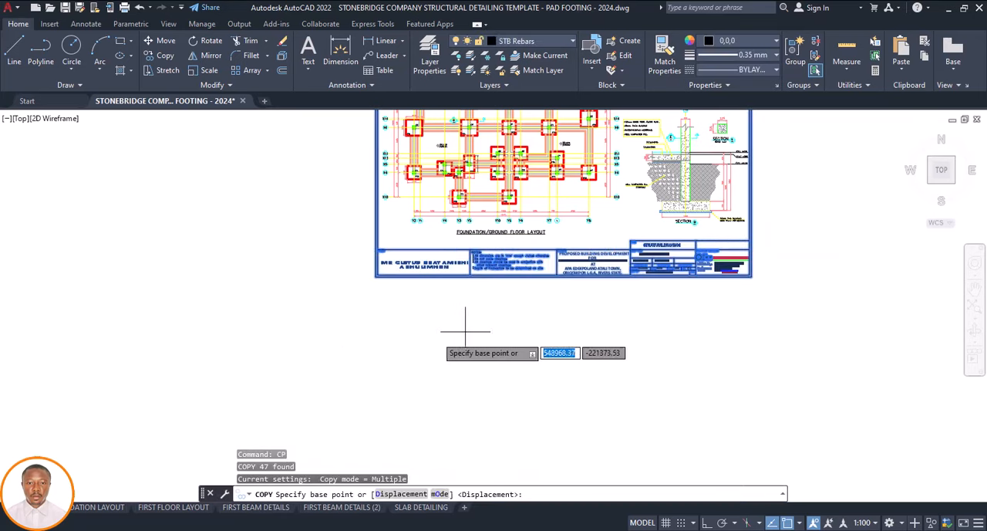
pyautogui.click(394, 276)
pyautogui.scroll(-5, 540, 319)
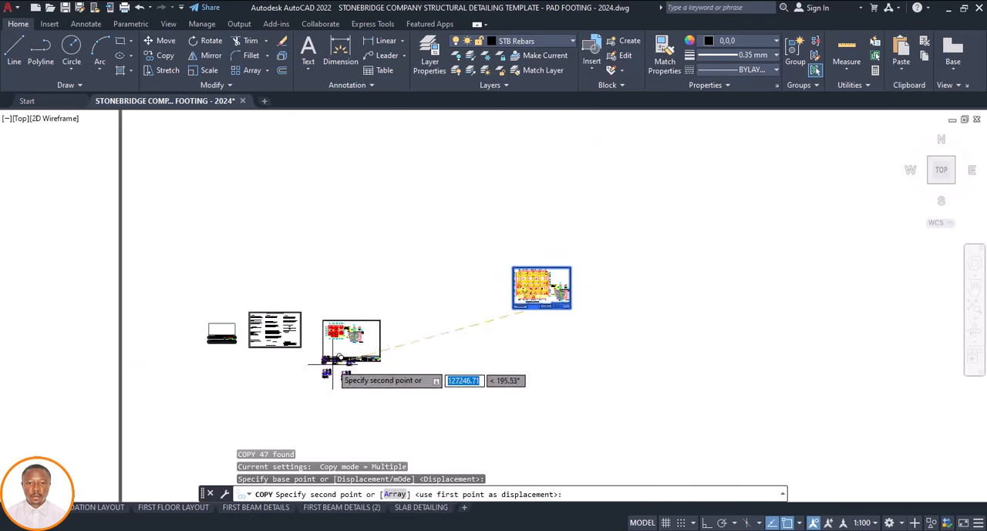
pyautogui.scroll(5, 332, 346)
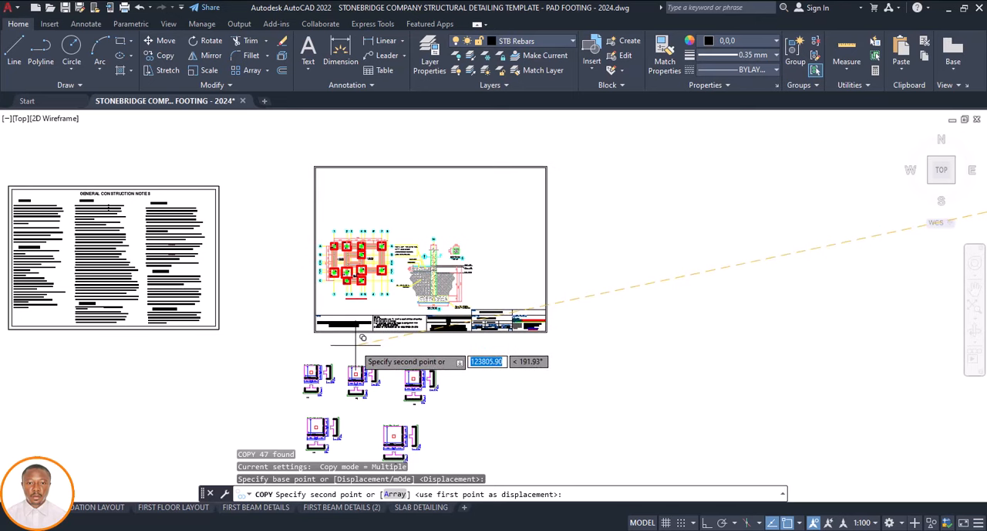
pyautogui.click(355, 345)
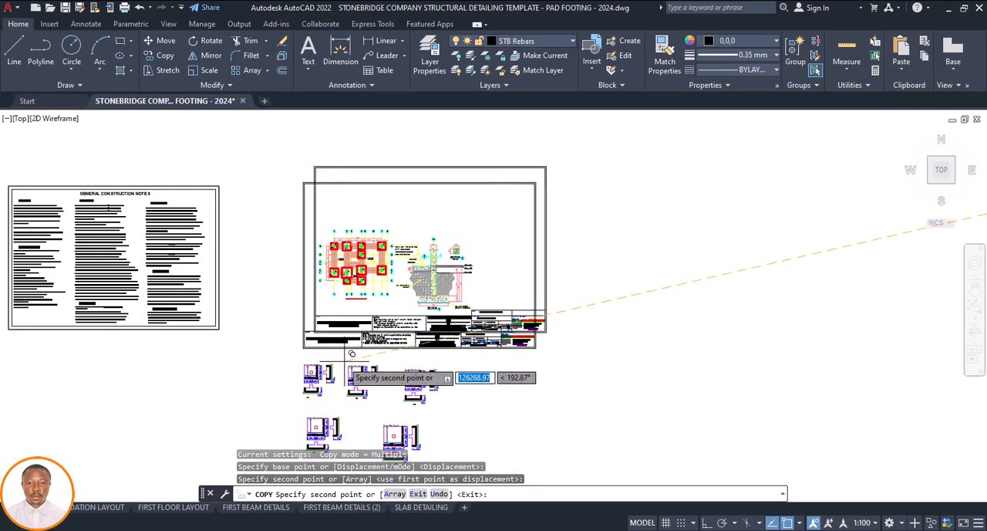
pyautogui.press('Escape')
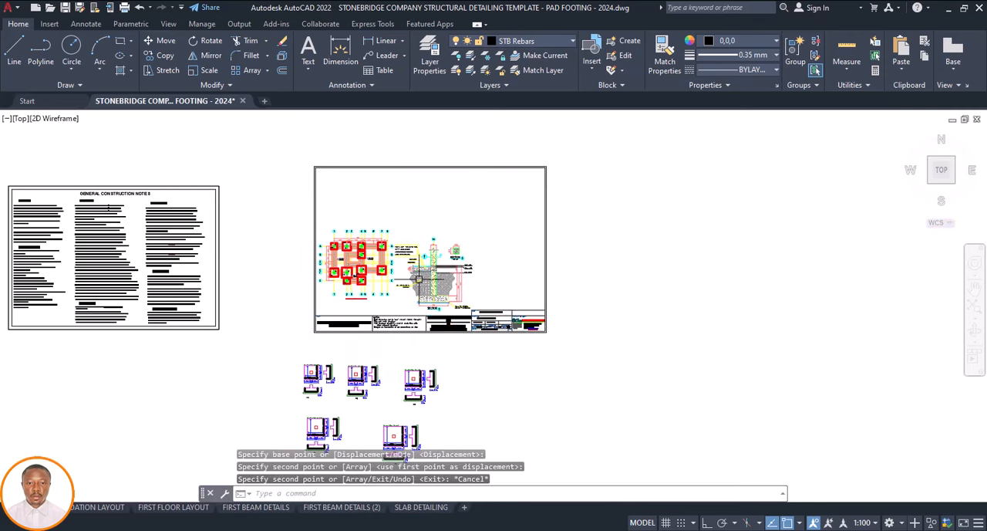
# Move the Section B and Section E details, including their labels, slightly upward, farther from the copied title block
pyautogui.scroll(2, 436, 271)
pyautogui.scroll(-2, 463, 324)
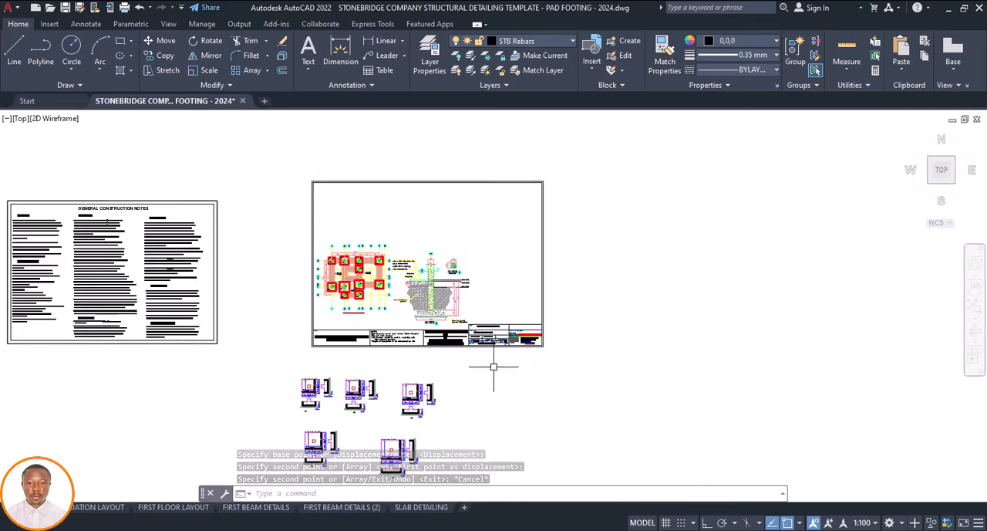
pyautogui.scroll(2, 433, 337)
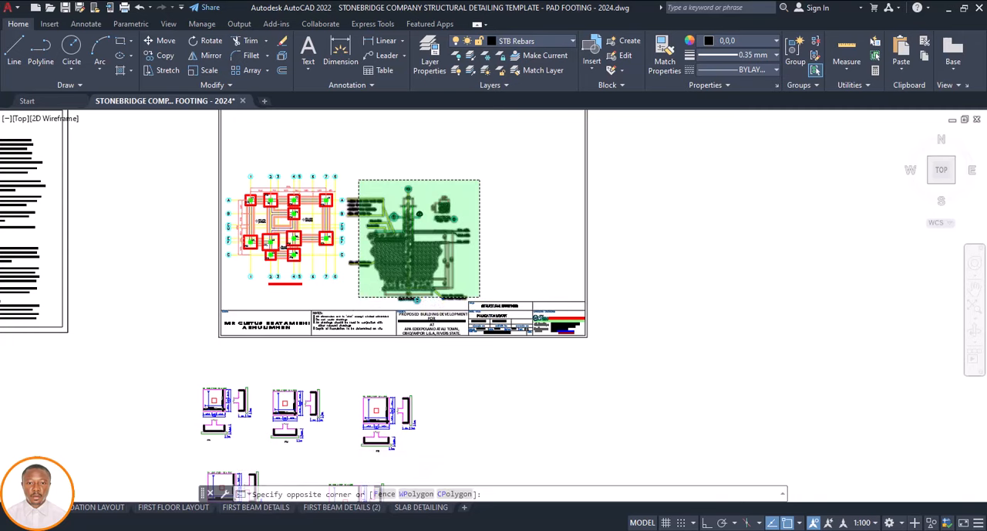
pyautogui.click(359, 297)
pyautogui.scroll(4, 432, 301)
pyautogui.click(425, 290)
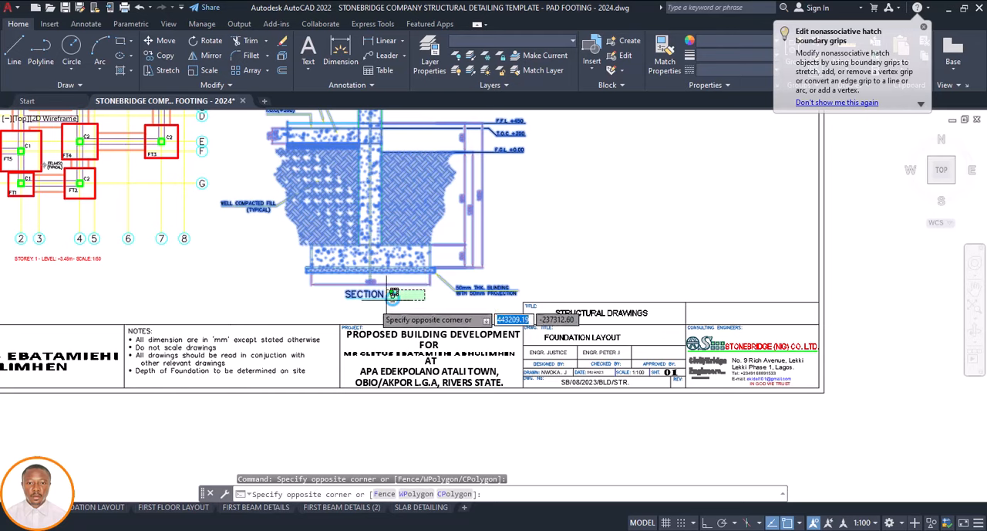
pyautogui.click(392, 297)
pyautogui.scroll(-5, 369, 296)
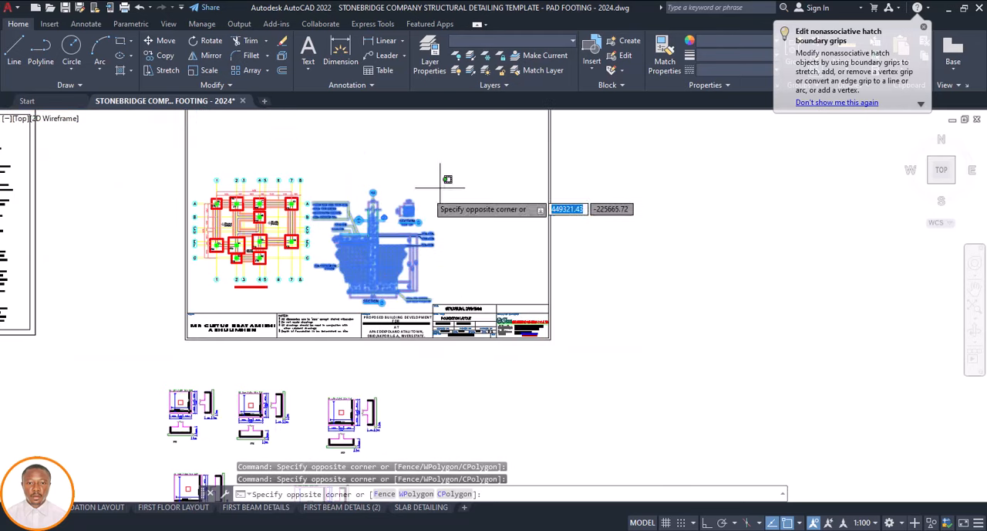
pyautogui.click(324, 297)
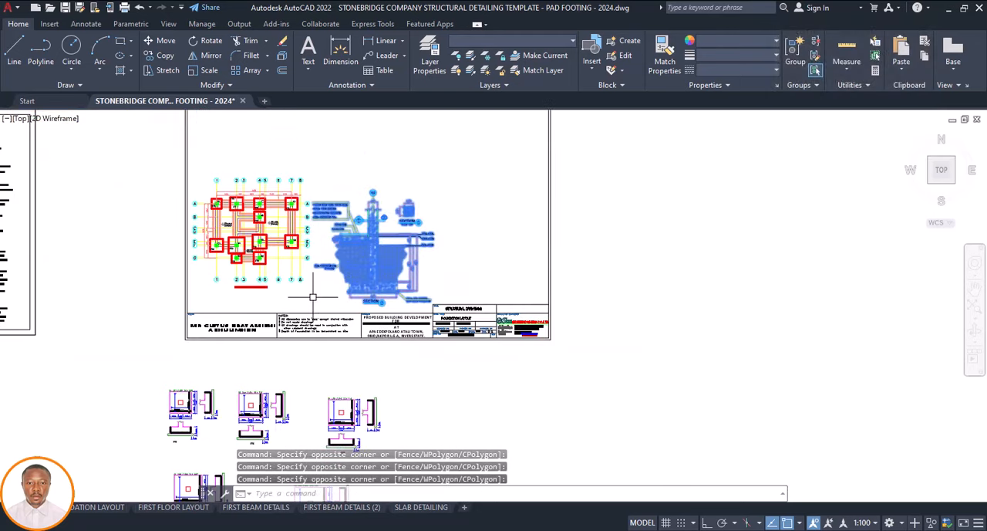
pyautogui.write('m')
pyautogui.press('Return')
pyautogui.click(465, 276)
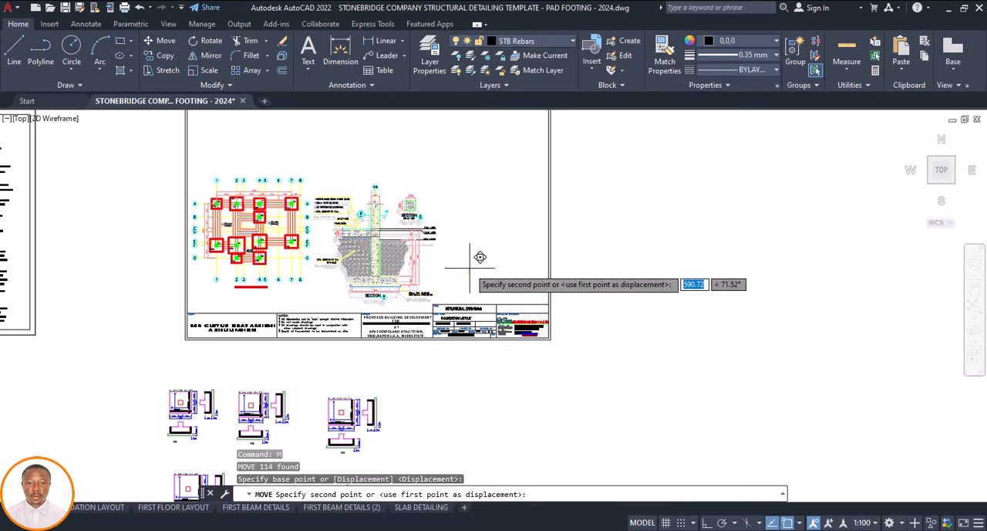
pyautogui.click(471, 265)
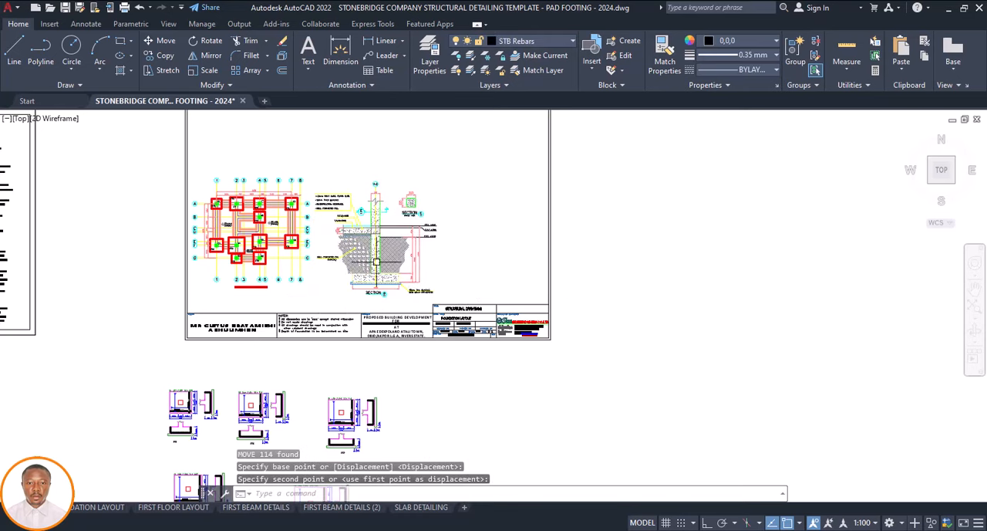
# Scale the copied border and title block by 0.8, using the title block's upper-left corner as base point
pyautogui.scroll(-2, 376, 262)
pyautogui.scroll(2, 485, 292)
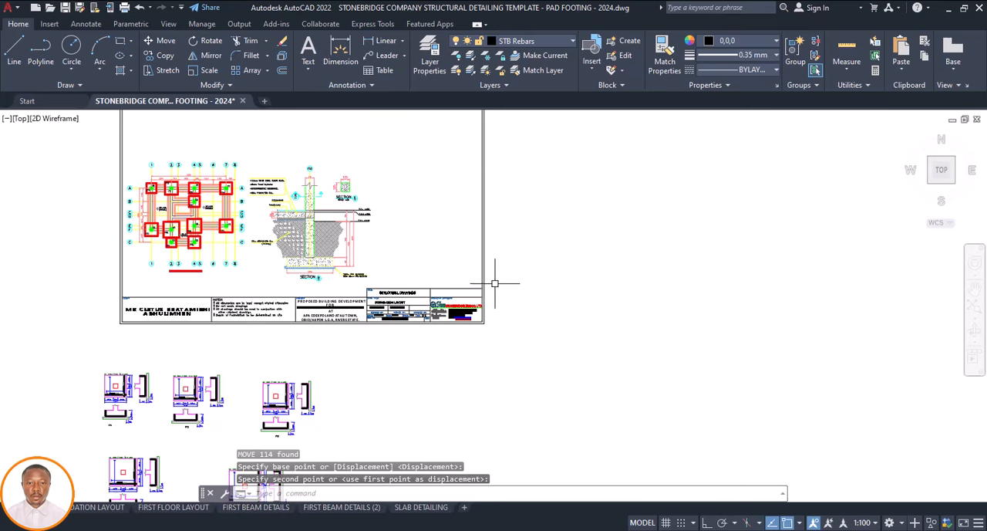
pyautogui.click(494, 283)
pyautogui.click(91, 346)
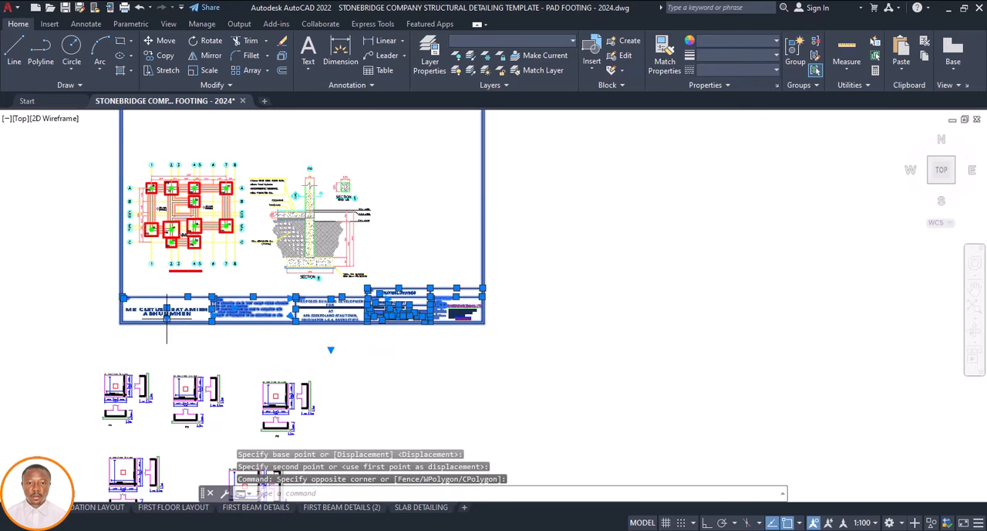
pyautogui.write('SC')
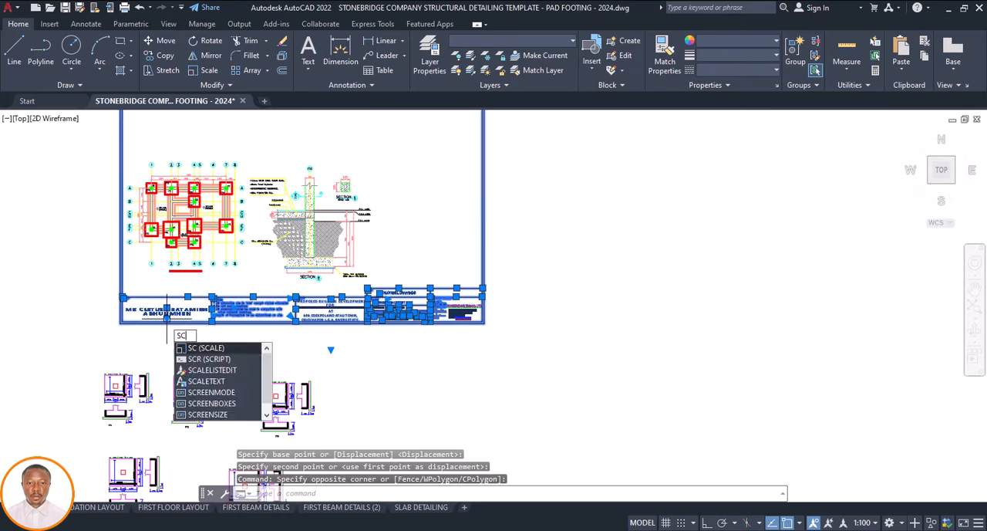
pyautogui.press('Return')
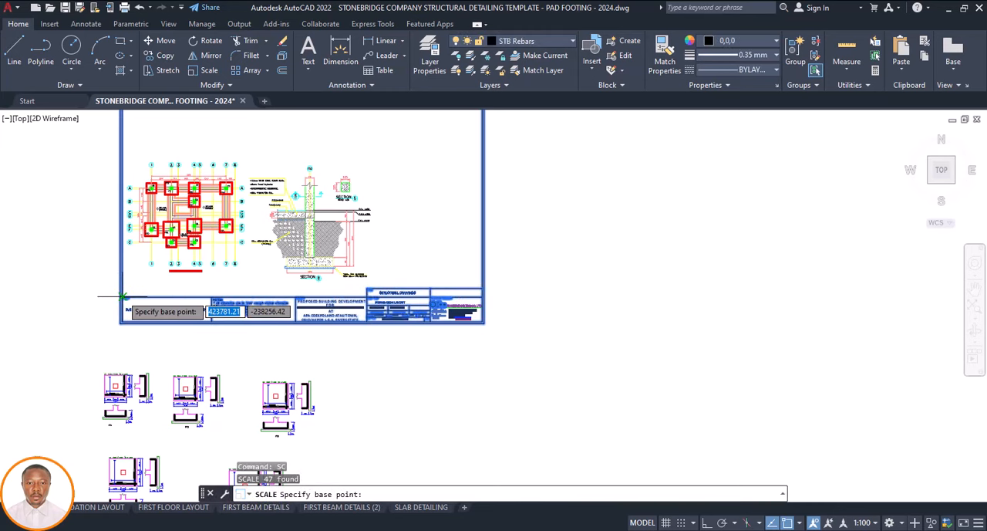
pyautogui.click(122, 296)
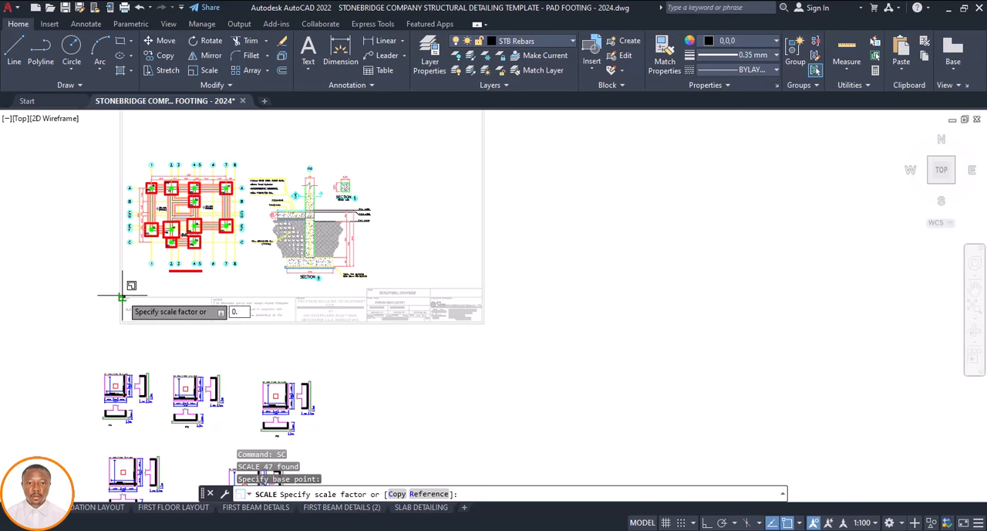
pyautogui.press('Return')
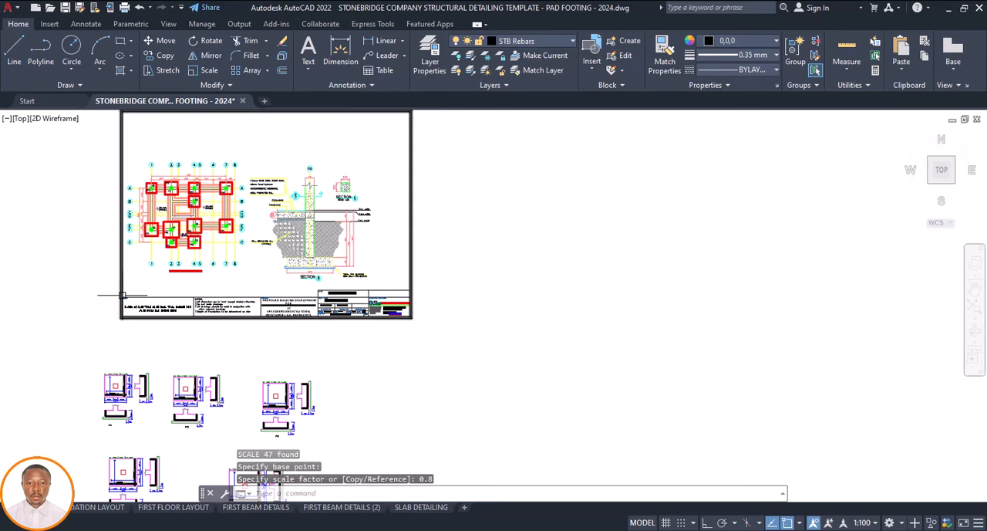
# Try scaling the border and title block by 0.65 about the title block's upper-left corner, and undo that scaling
pyautogui.scroll(-2, 360, 323)
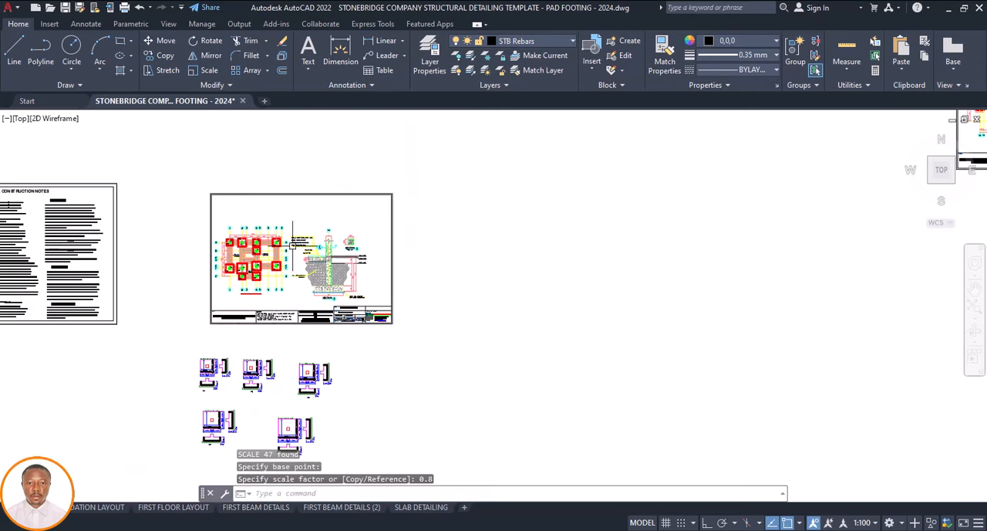
pyautogui.scroll(2, 216, 314)
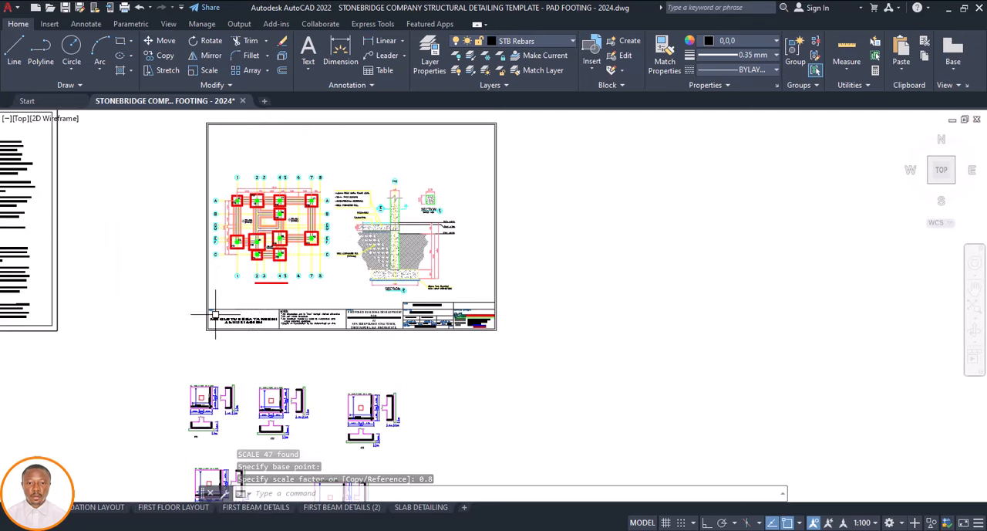
pyautogui.click(507, 300)
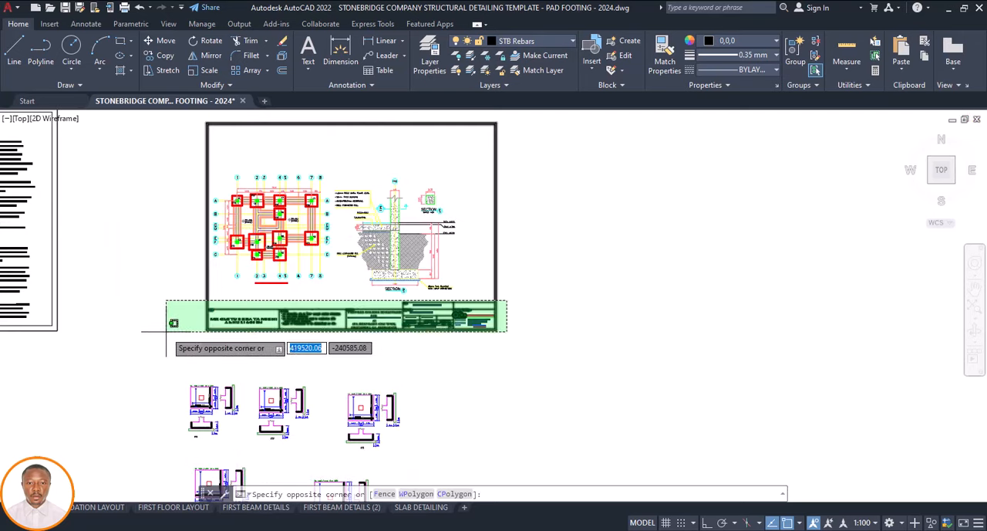
pyautogui.click(167, 337)
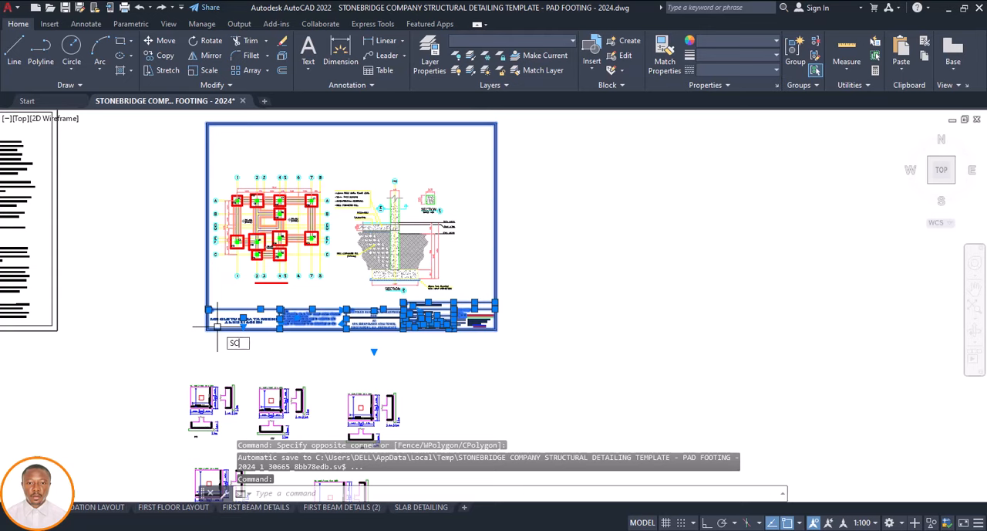
pyautogui.press('Return')
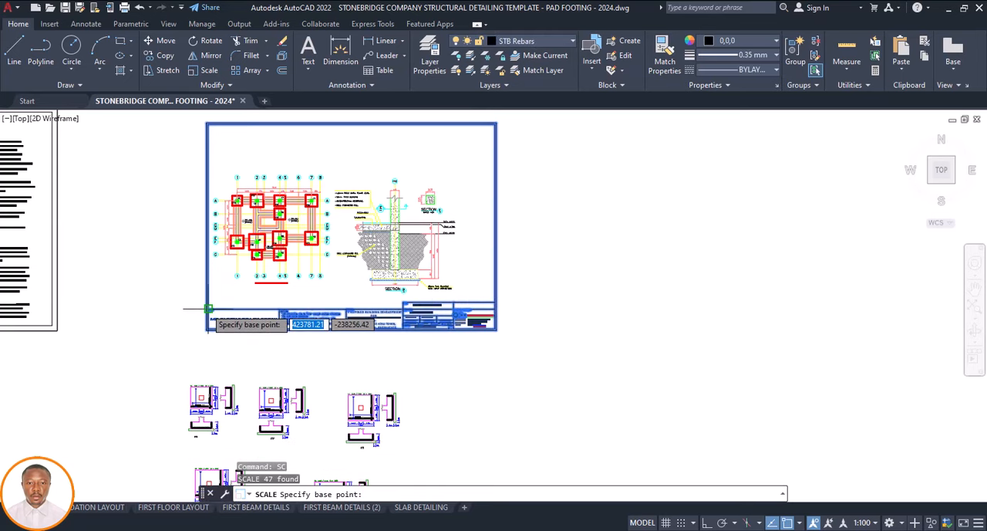
pyautogui.click(207, 309)
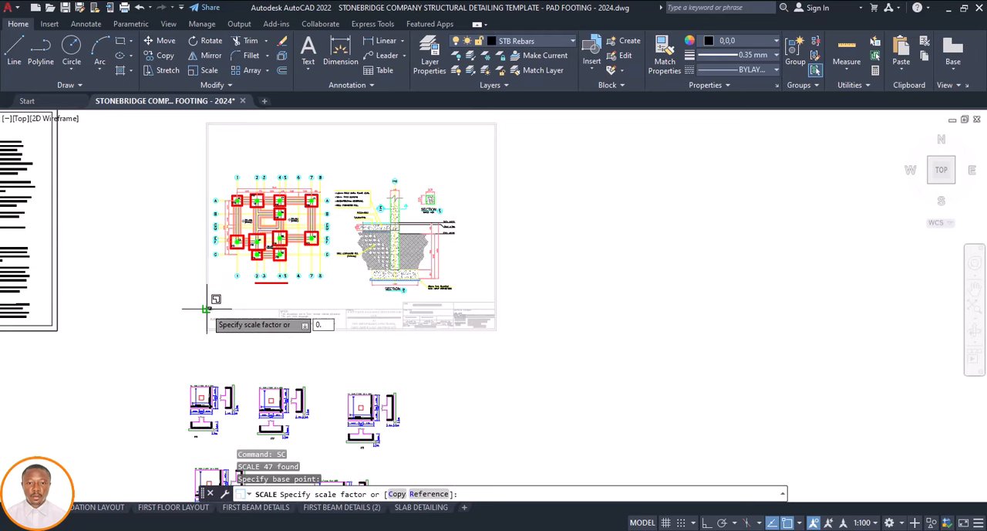
pyautogui.press('Return')
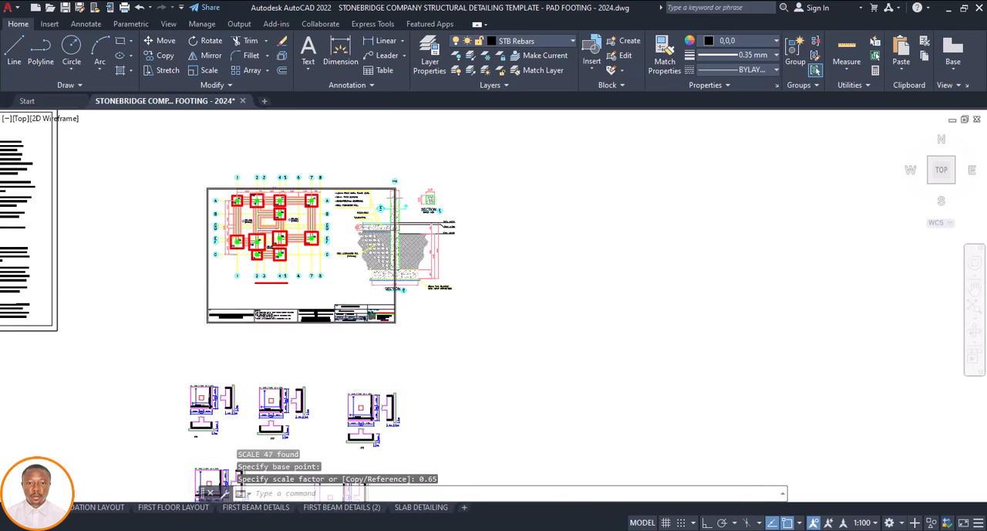
pyautogui.hotkey('ctrl', 'z')
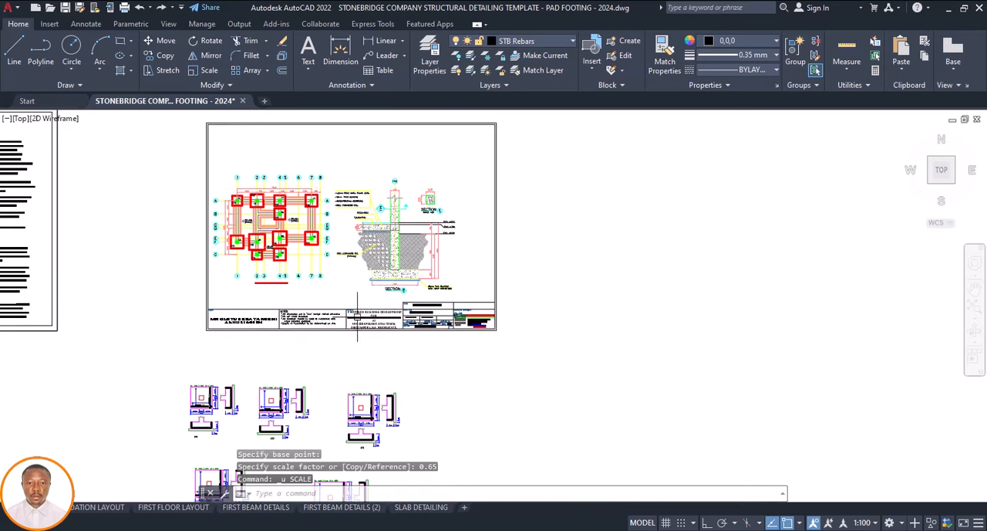
# Try a scale factor of 0.7 on the border and title block from the same corner, and undo it
pyautogui.click(510, 299)
pyautogui.click(195, 341)
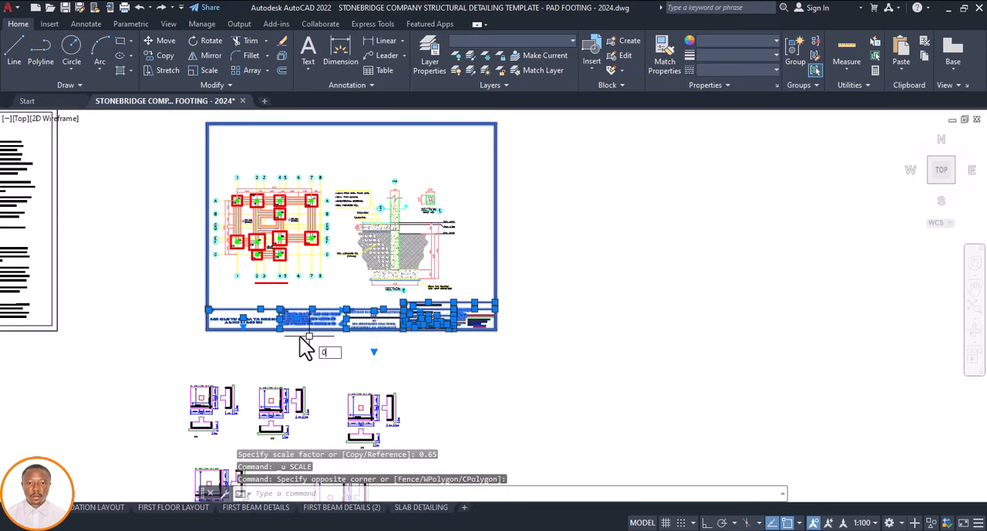
pyautogui.write('SC')
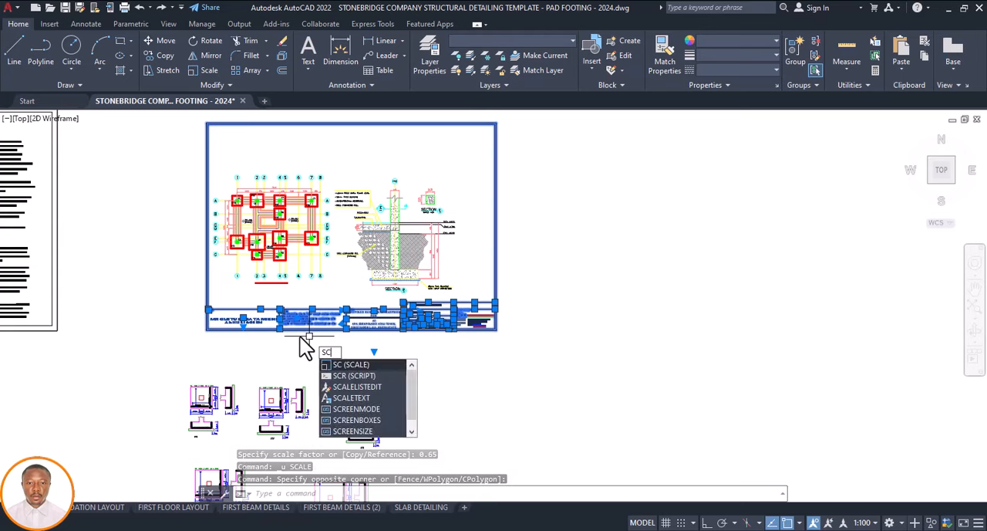
pyautogui.press('Return')
pyautogui.click(208, 309)
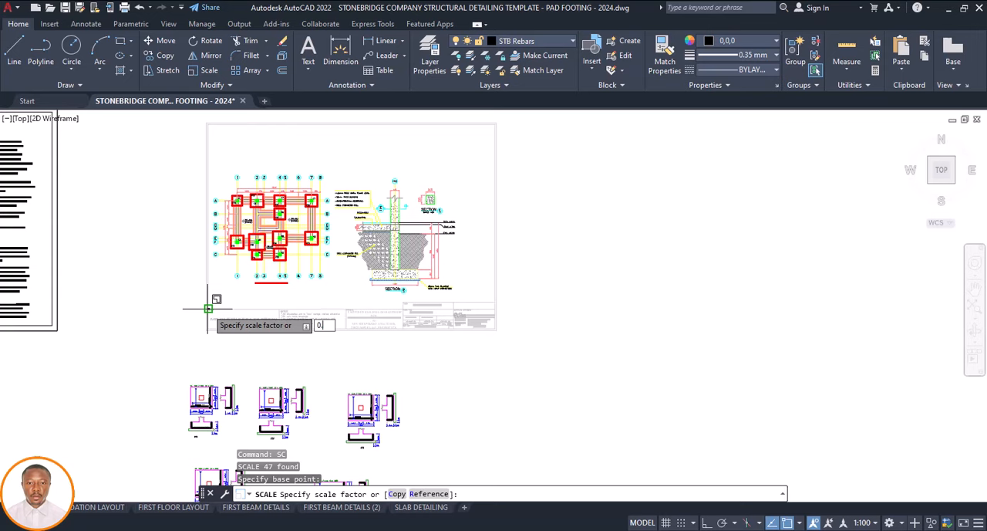
pyautogui.press('Return')
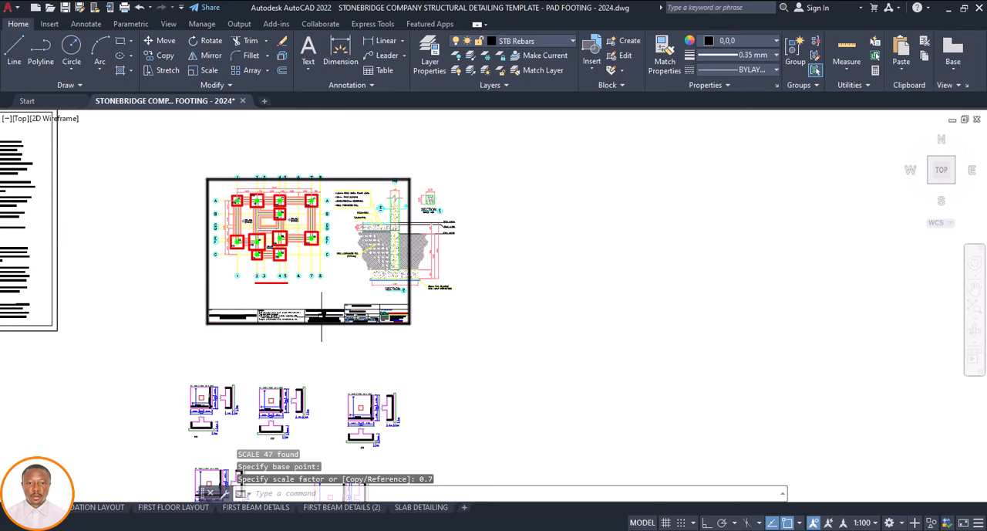
pyautogui.hotkey('ctrl', 'z')
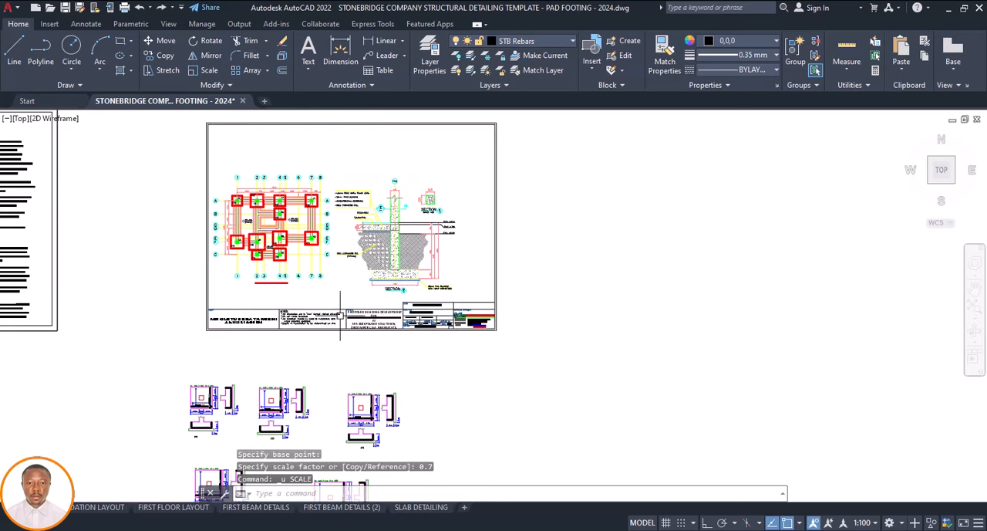
# Apply a scale factor of 1 to the border and title block from the title block's upper-left corner
pyautogui.click(511, 299)
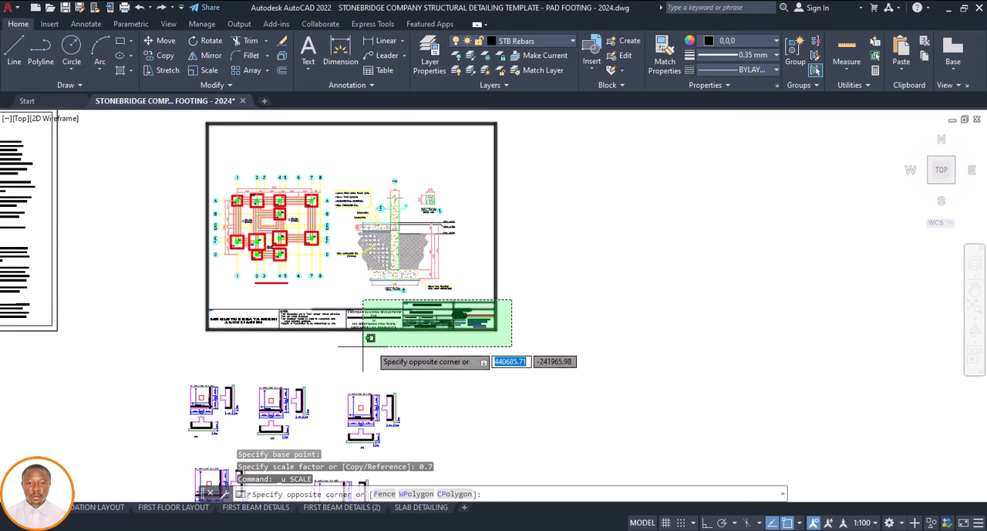
pyautogui.click(189, 337)
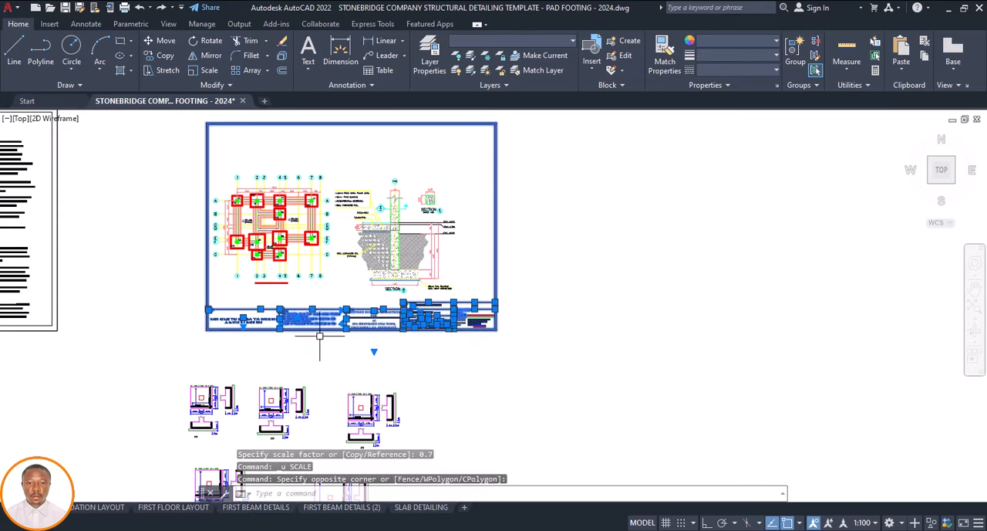
pyautogui.write('SC')
pyautogui.press('Return')
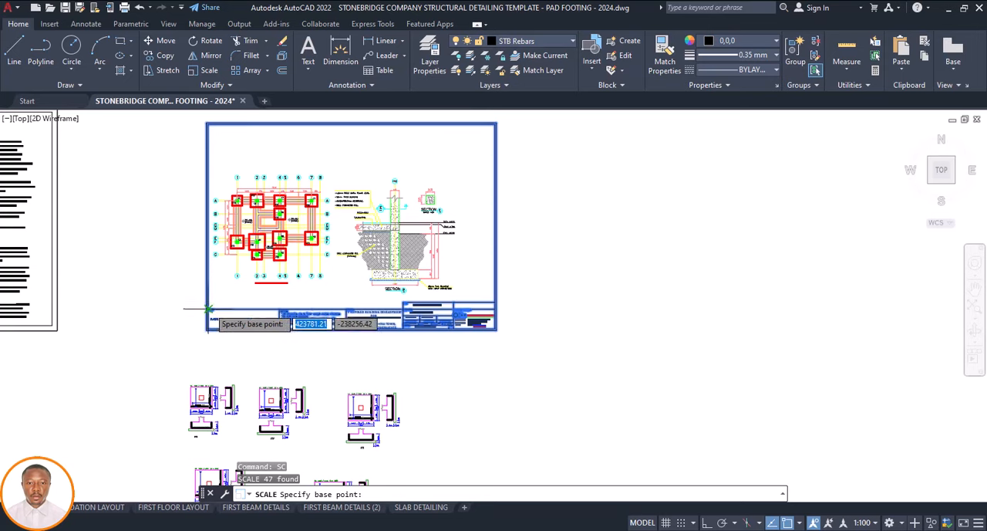
pyautogui.click(208, 309)
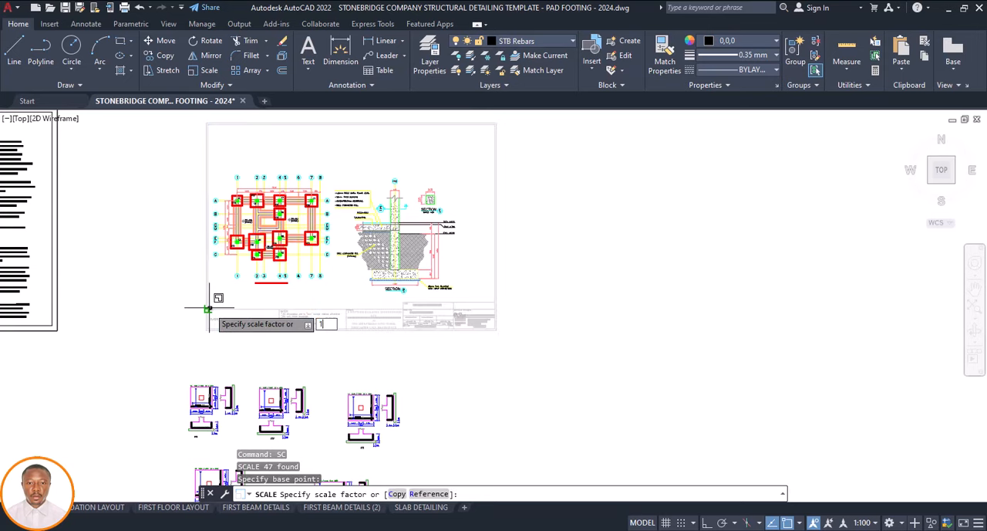
pyautogui.write('1')
pyautogui.press('Return')
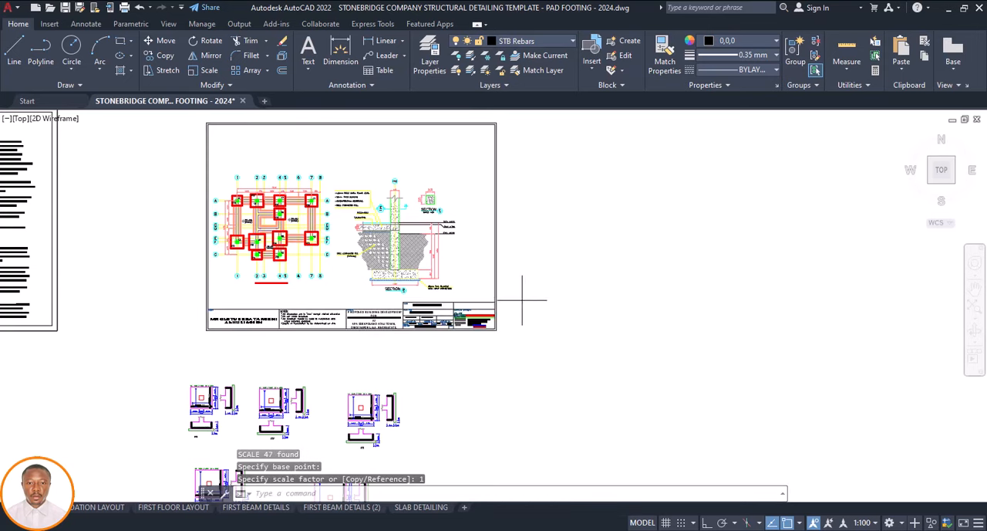
# Reduce the border and title block around the plan and sections once more by a factor of 0.8 about the same corner
pyautogui.click(522, 301)
pyautogui.click(172, 341)
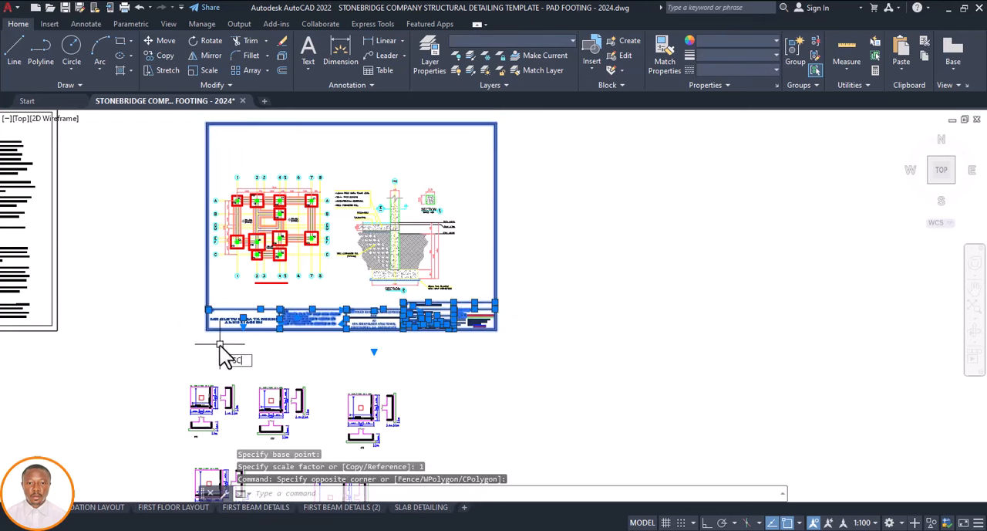
pyautogui.press('Return')
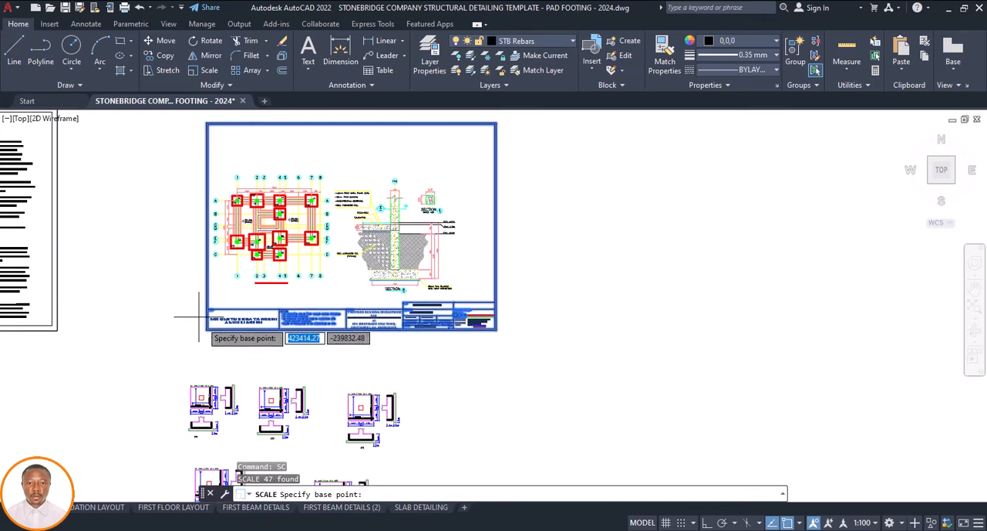
pyautogui.click(208, 308)
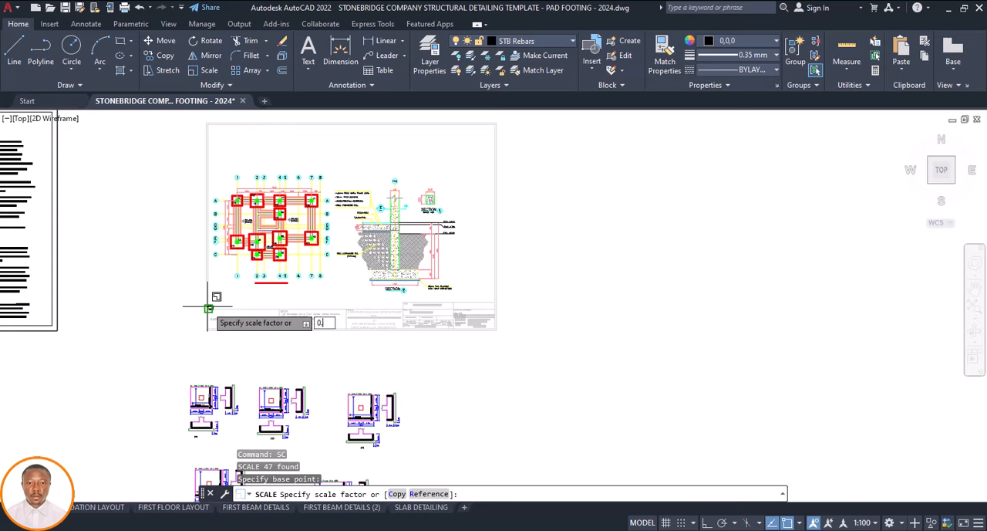
pyautogui.press('Return')
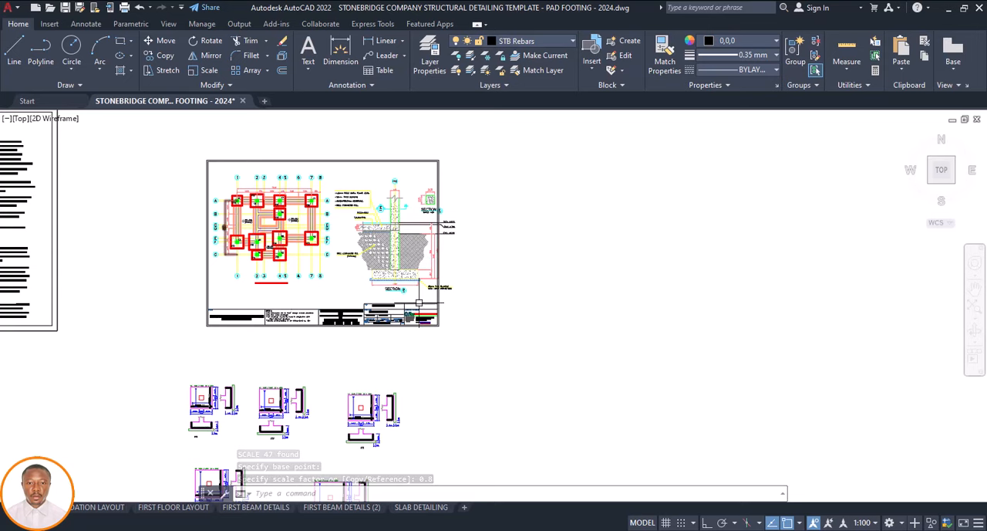
pyautogui.click(454, 304)
pyautogui.click(182, 342)
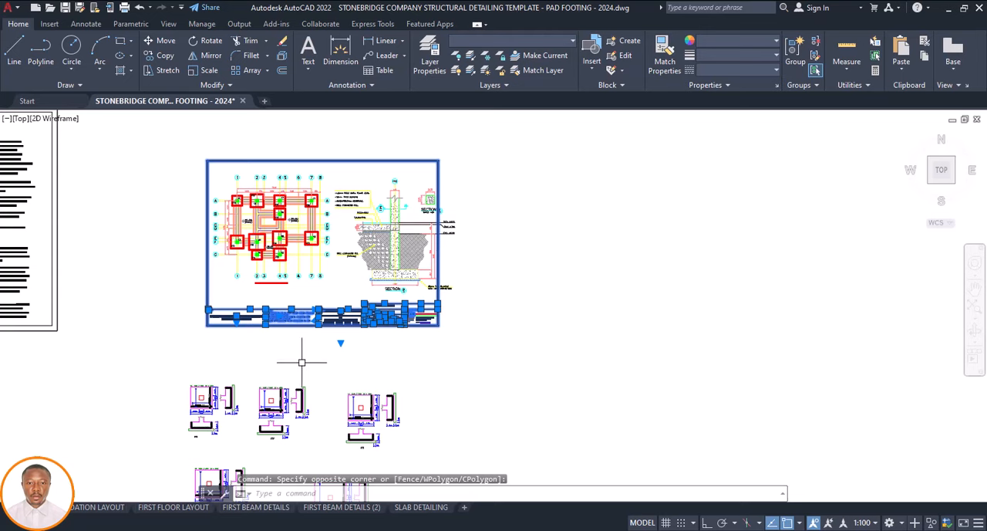
pyautogui.write('SC')
pyautogui.press('Return')
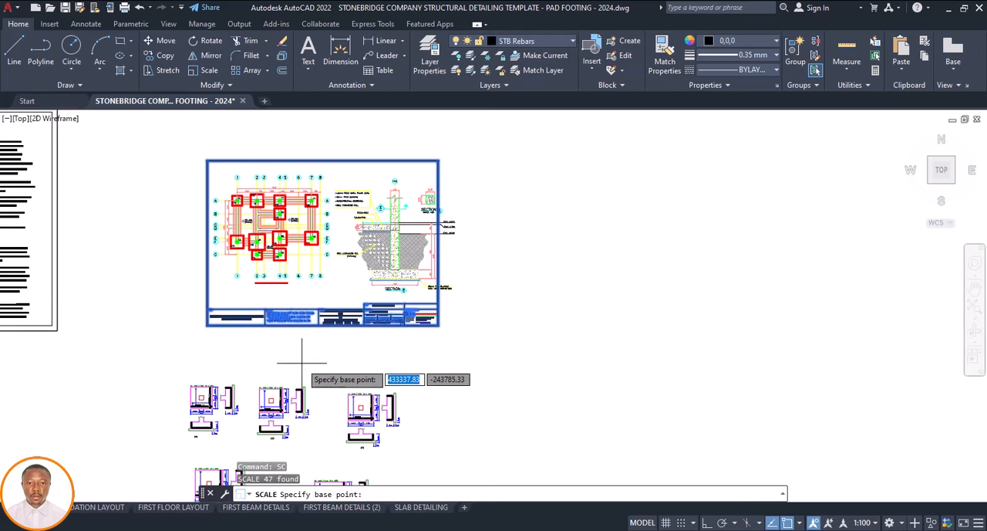
pyautogui.write('1.')
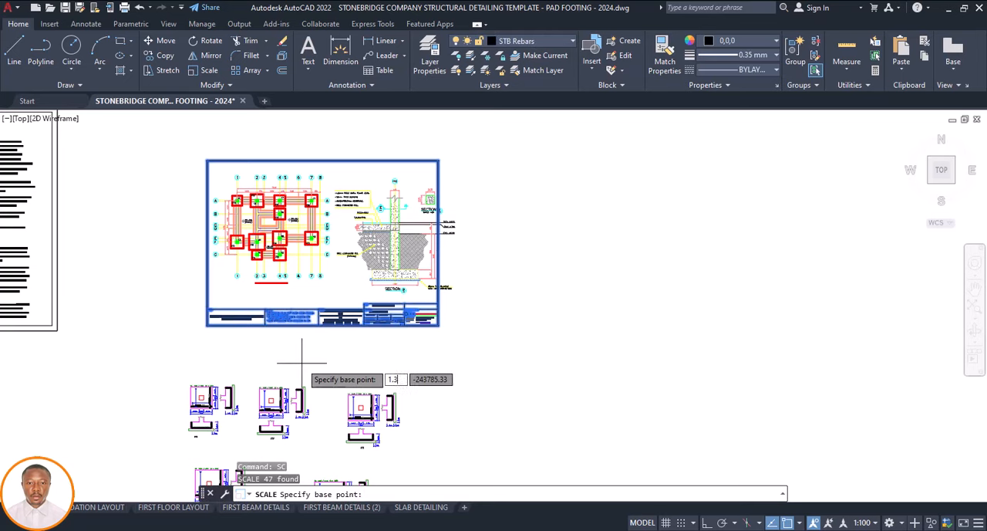
pyautogui.write('3')
pyautogui.press('Return')
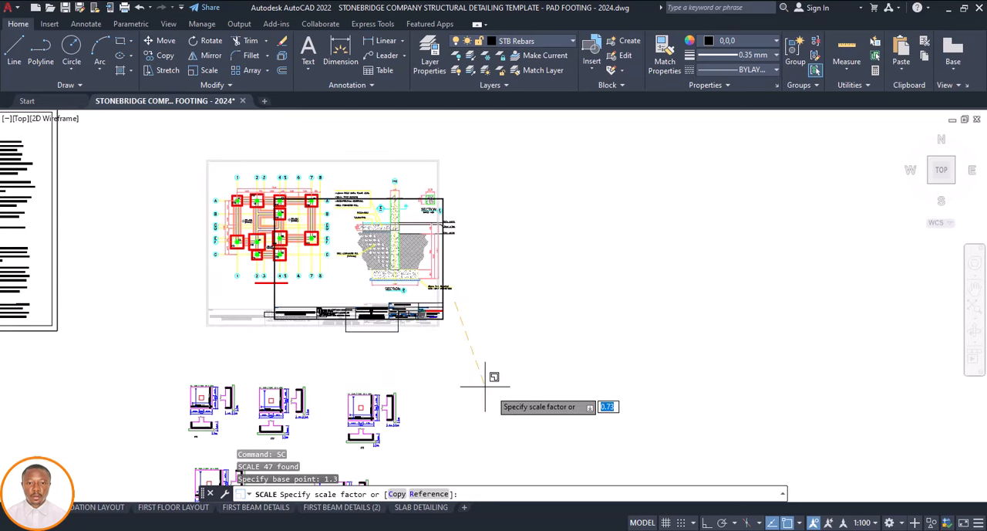
pyautogui.press('Escape')
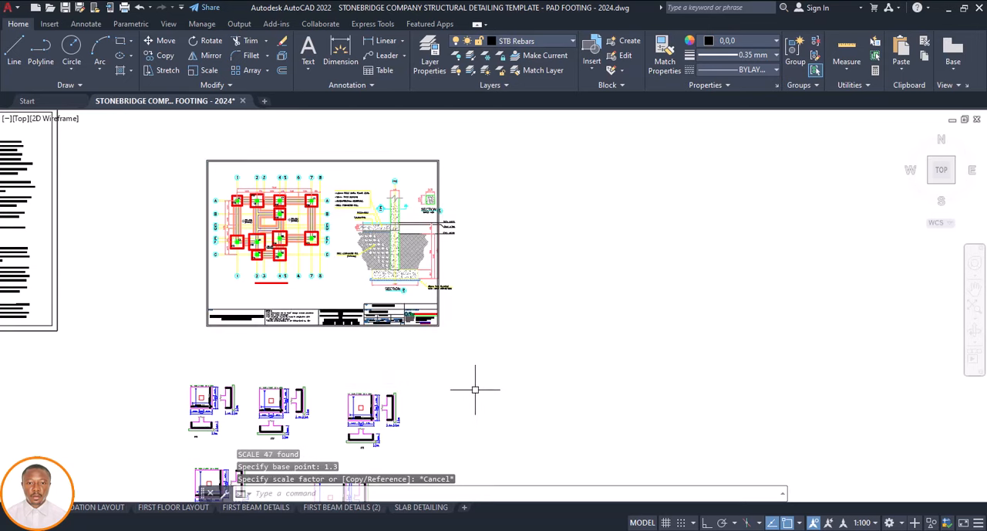
# Enlarge the border and title block around the plan and sections by a factor of 1.3 about the title block's upper-left corner
pyautogui.click(455, 303)
pyautogui.click(237, 344)
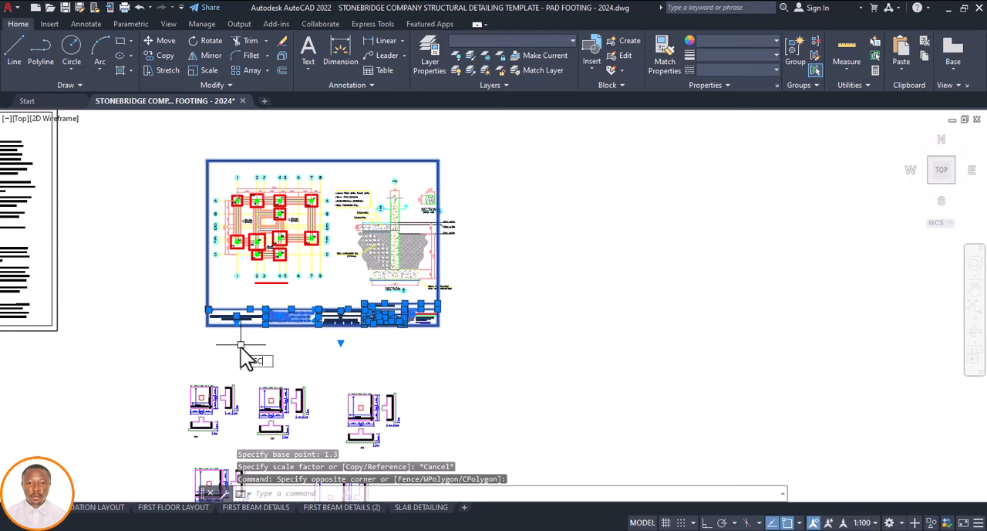
pyautogui.press('Return')
pyautogui.click(209, 308)
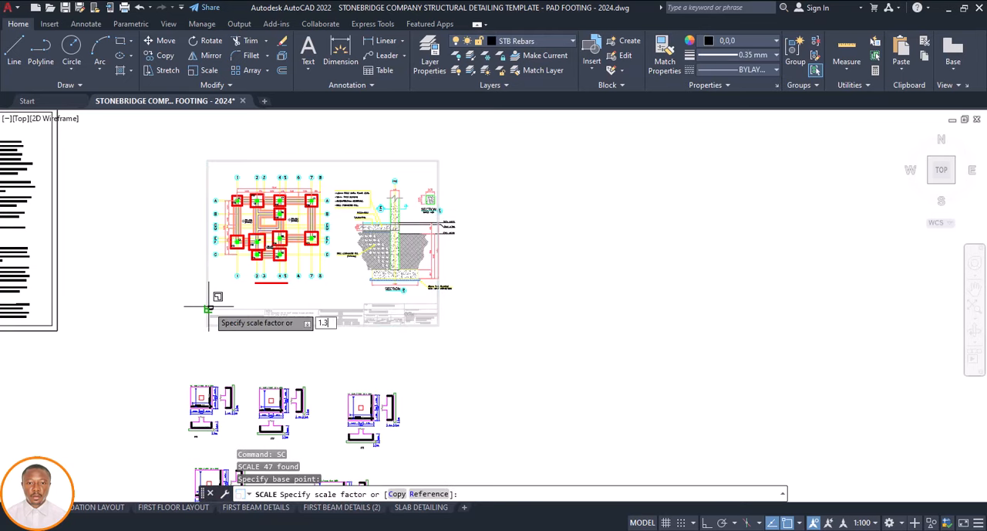
pyautogui.press('Return')
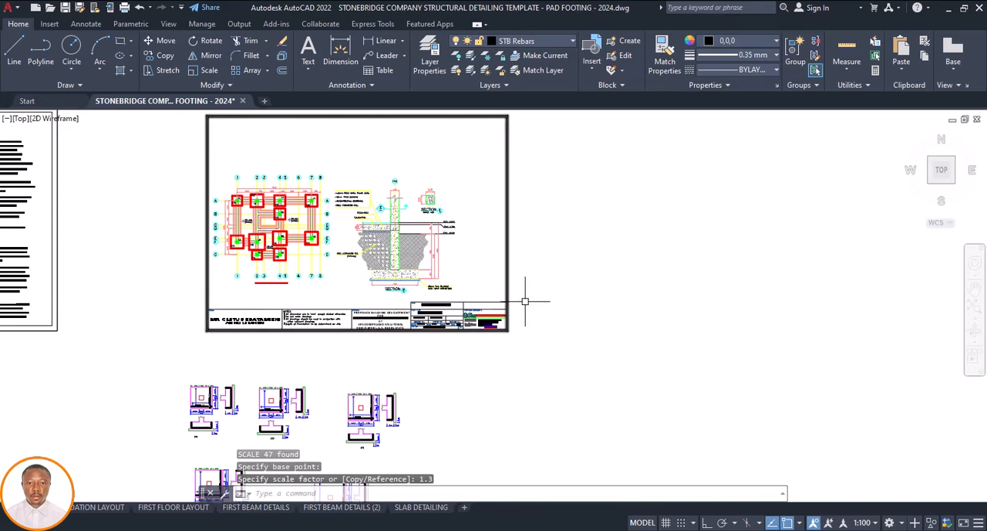
# Scale the enlarged border and title block by 0.78 from the title block's upper-left corner
pyautogui.click(526, 301)
pyautogui.click(181, 345)
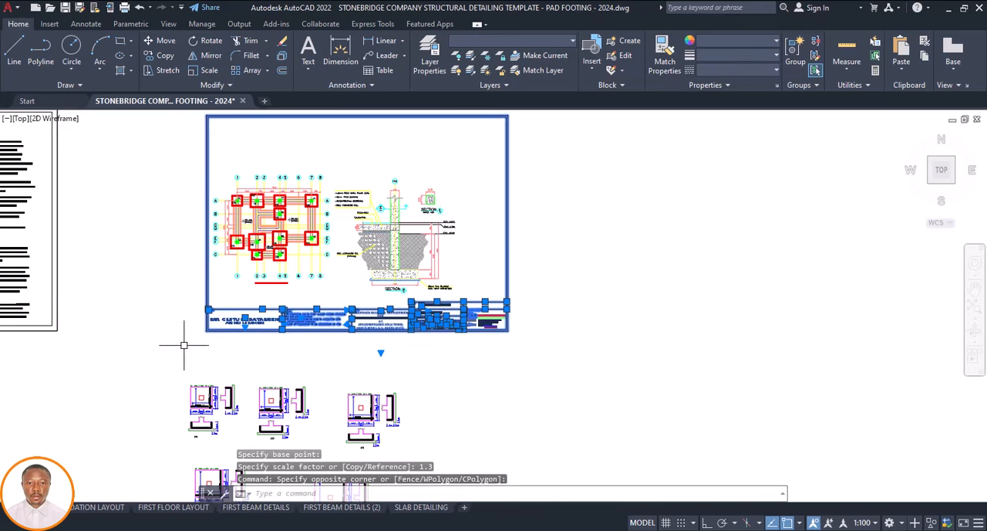
pyautogui.write('SC')
pyautogui.press('Return')
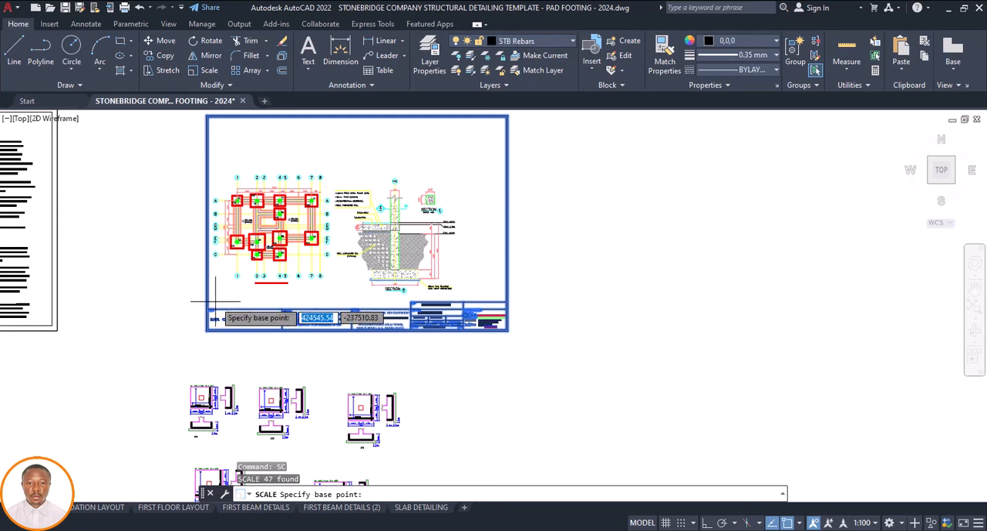
pyautogui.click(209, 309)
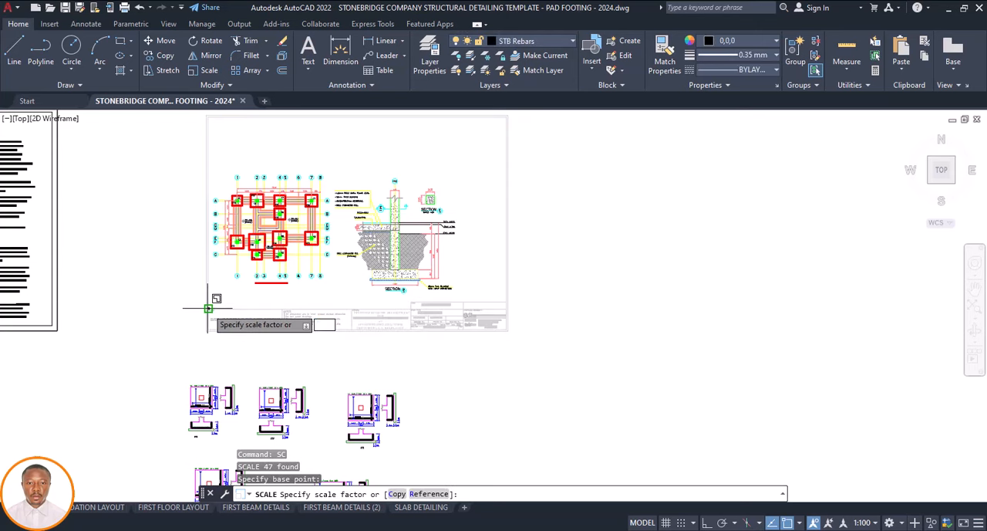
pyautogui.write('0.78')
pyautogui.press('Return')
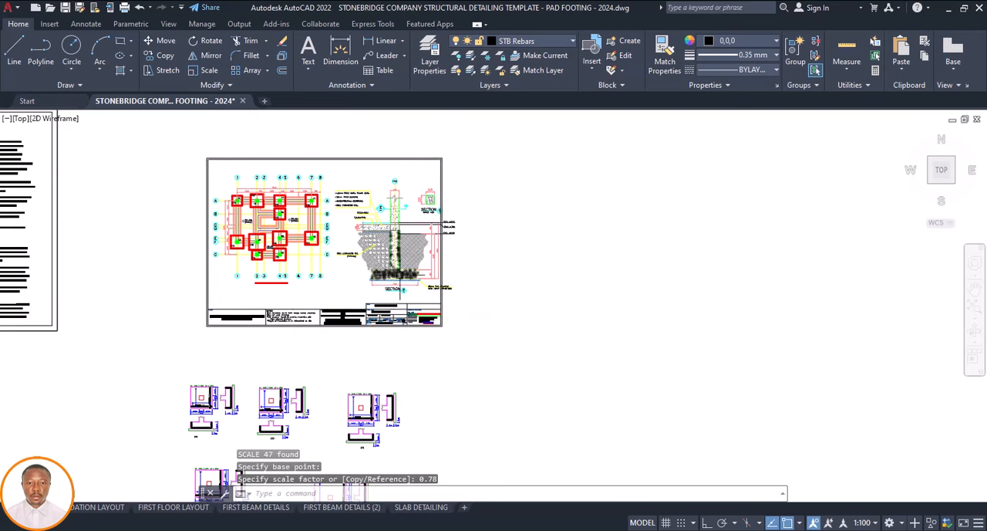
pyautogui.click(462, 302)
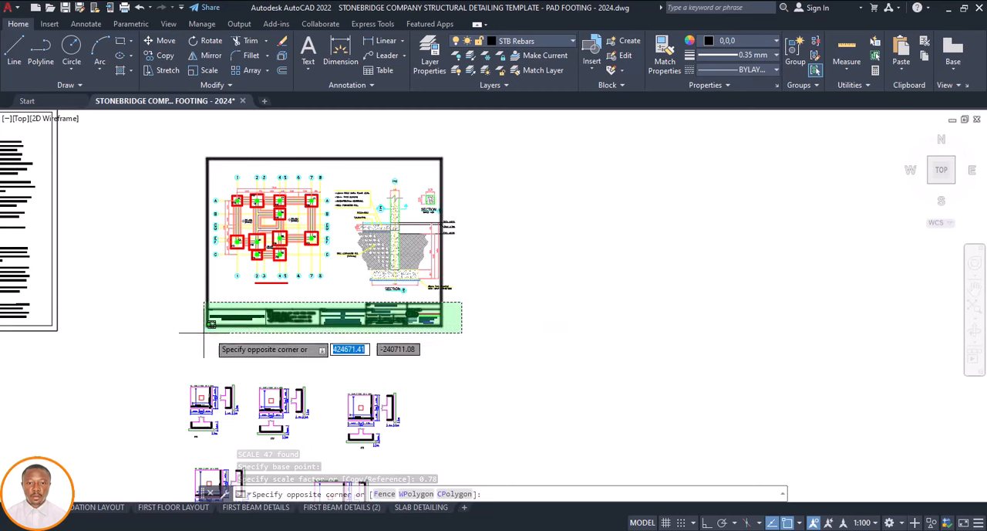
pyautogui.click(203, 333)
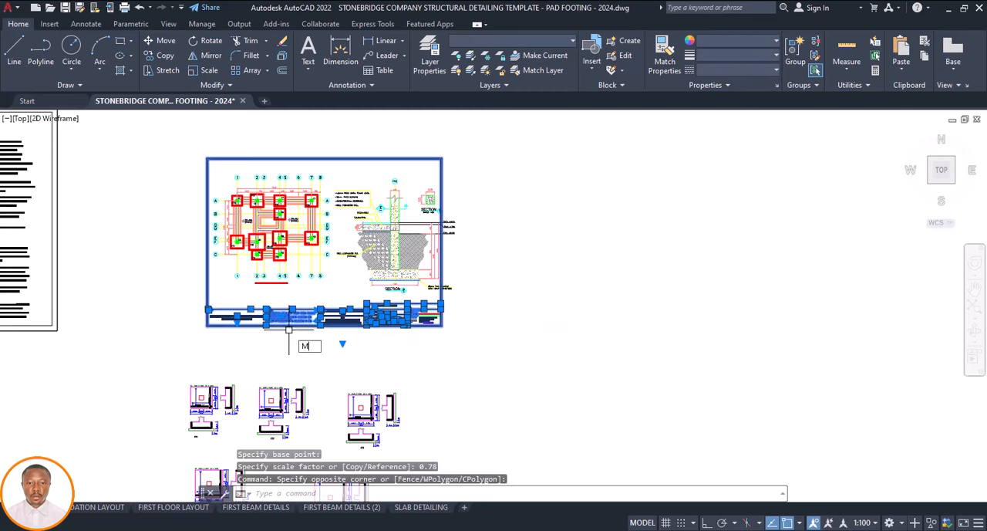
pyautogui.press('Return')
pyautogui.click(311, 349)
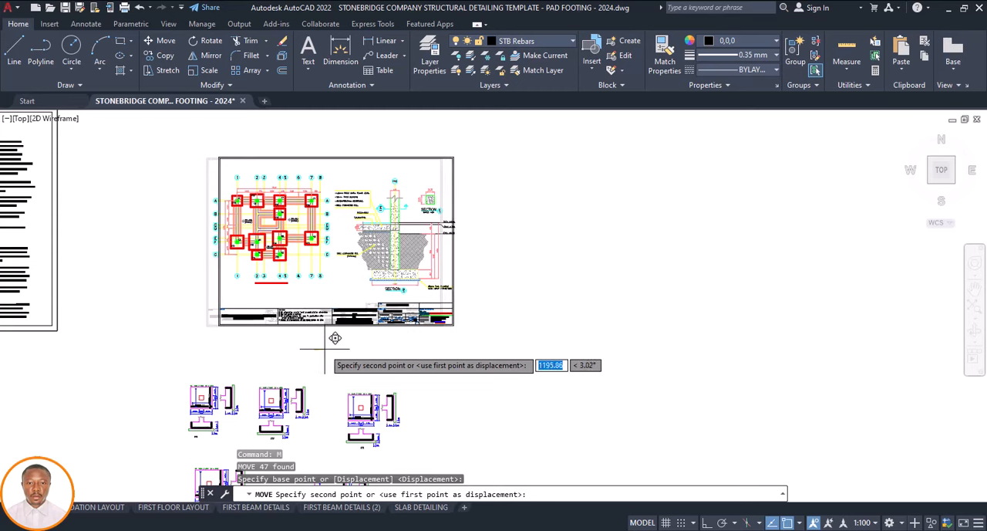
pyautogui.press('Escape')
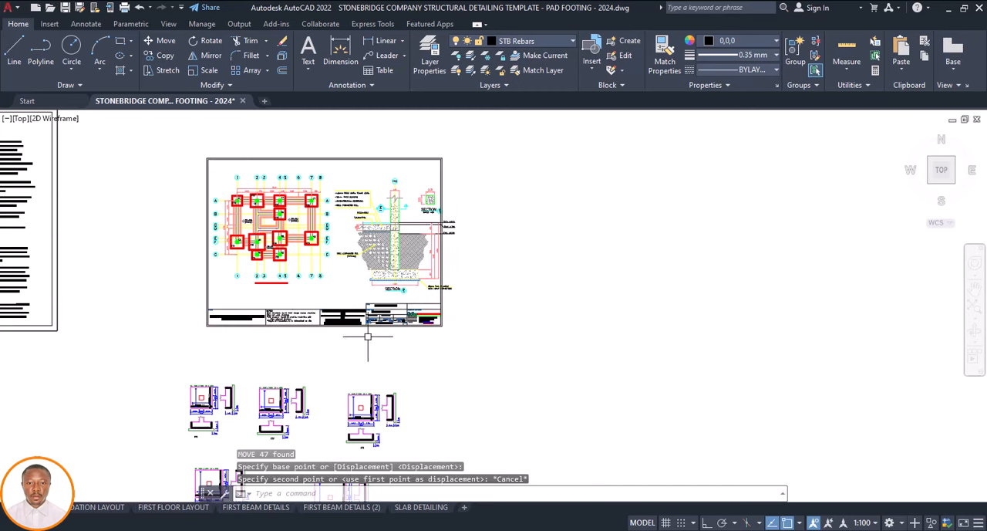
pyautogui.click(309, 351)
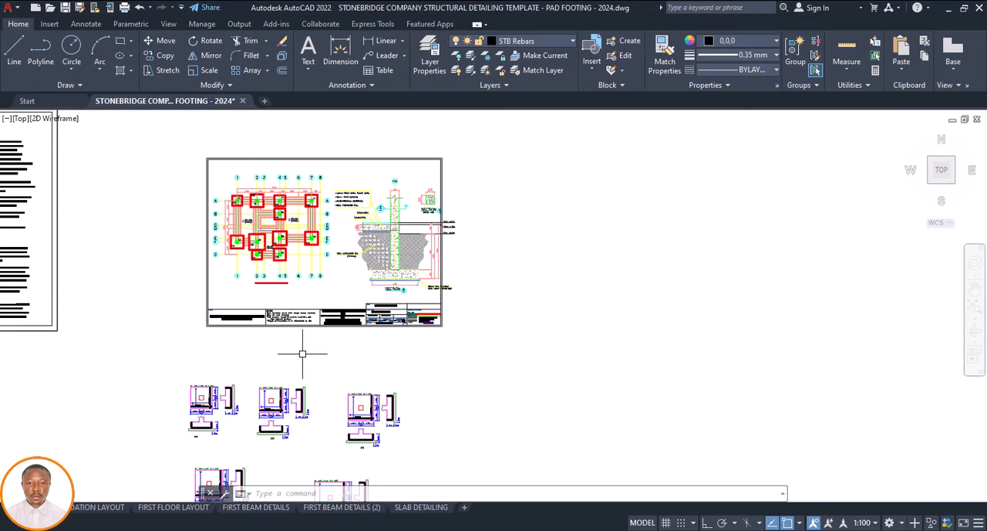
# Undo the recent series of scalings on the border and title block around the foundation plan and sections
pyautogui.hotkey('ctrl', 'z')
pyautogui.hotkey('ctrl', 'z')
pyautogui.hotkey('ctrl', 'z')
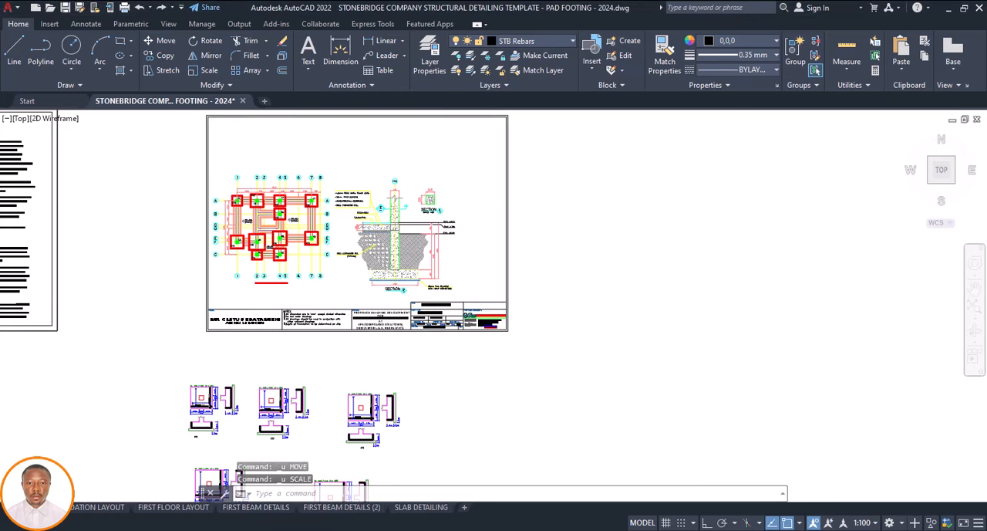
pyautogui.hotkey('ctrl', 'z')
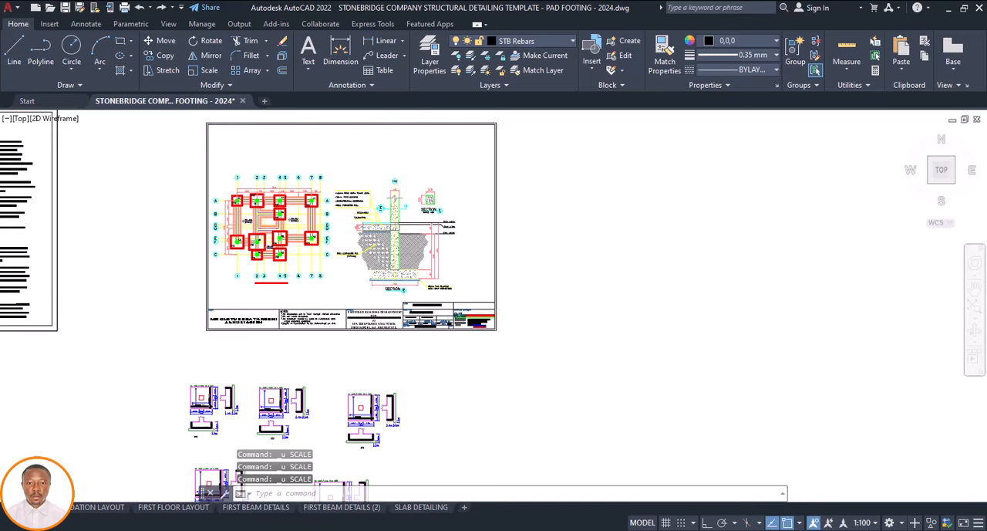
pyautogui.hotkey('ctrl', 'z')
pyautogui.hotkey('ctrl', 'z')
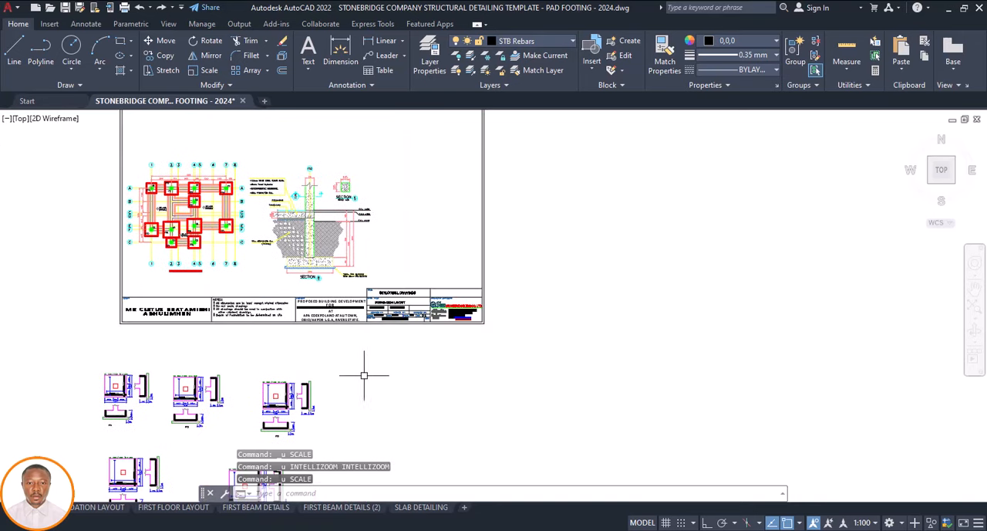
# Try scaling the restored border and title block by 0.88 about the title block's upper-left corner, and undo that scaling
pyautogui.scroll(-2, 421, 382)
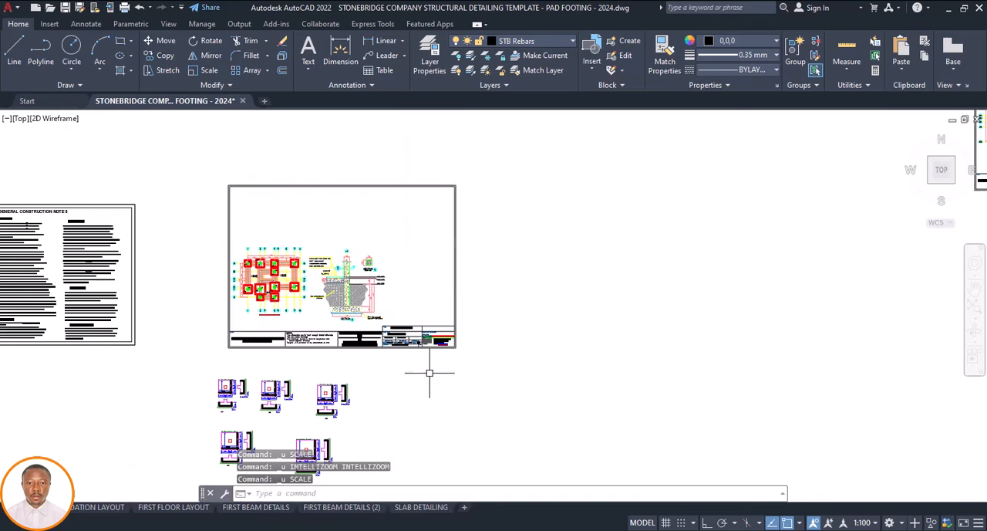
pyautogui.click(472, 324)
pyautogui.click(205, 357)
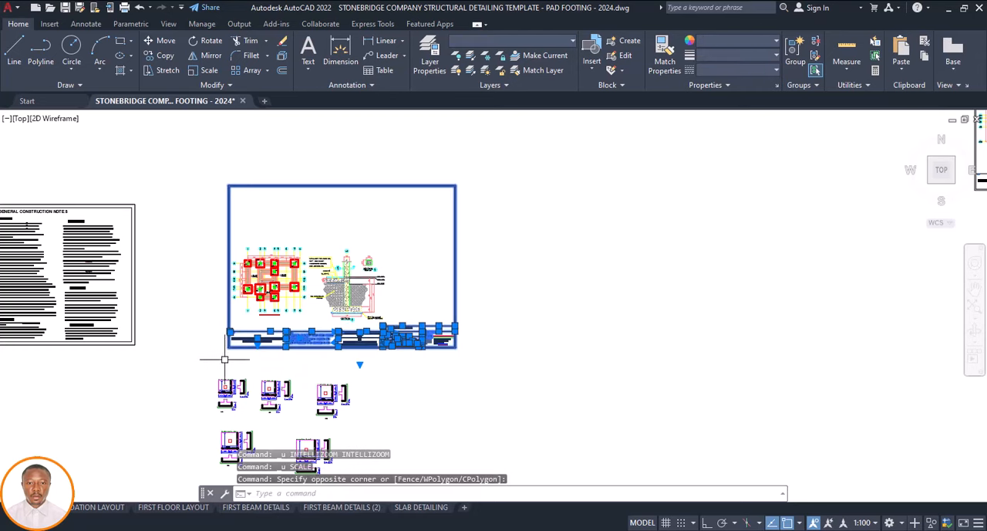
pyautogui.press('Return')
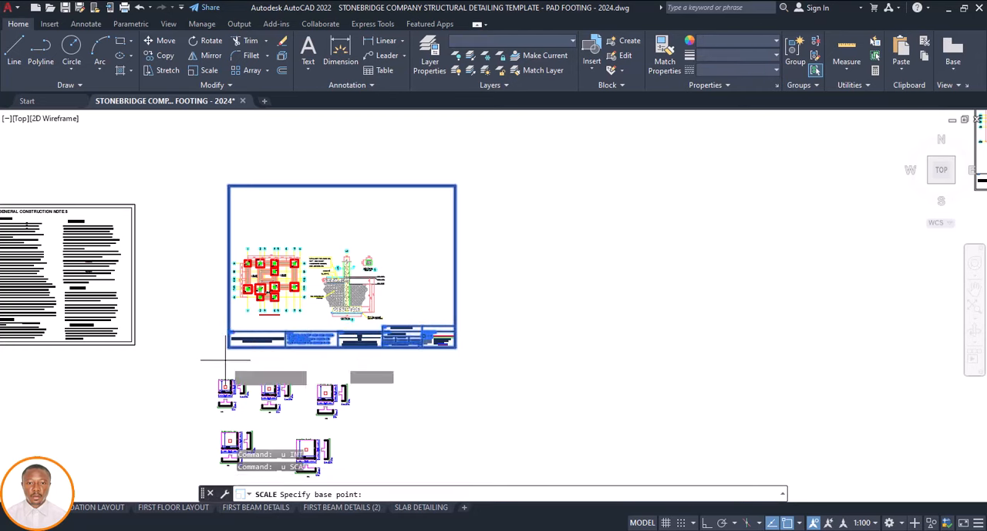
pyautogui.click(230, 332)
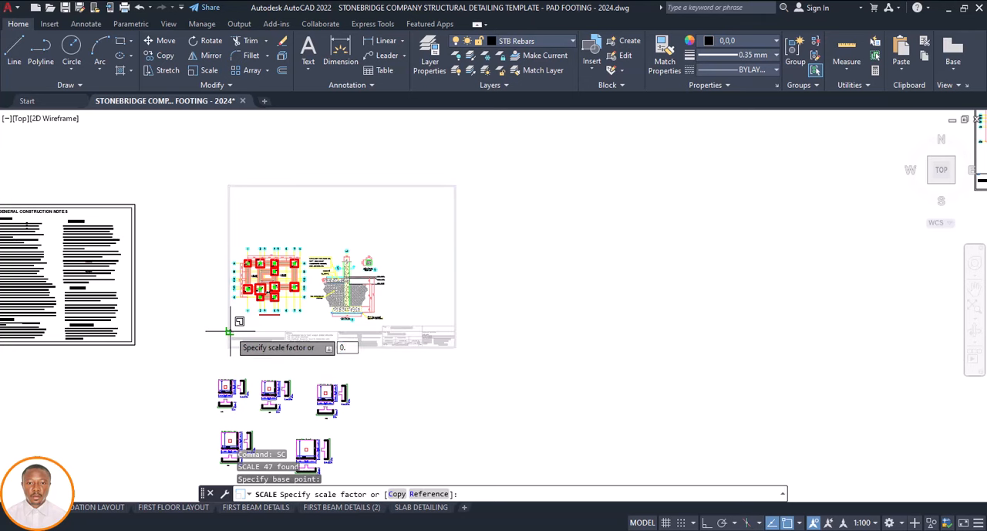
pyautogui.press('Return')
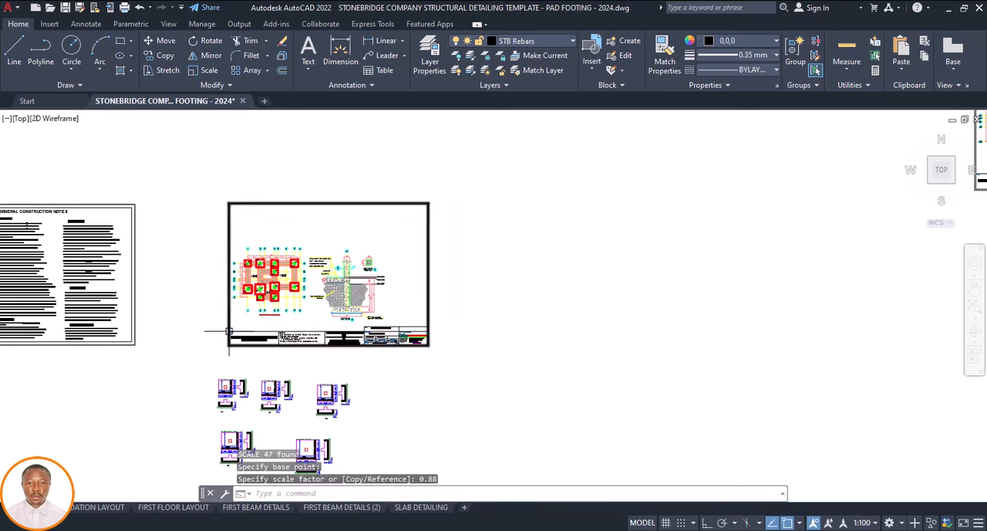
pyautogui.hotkey('ctrl', 'z')
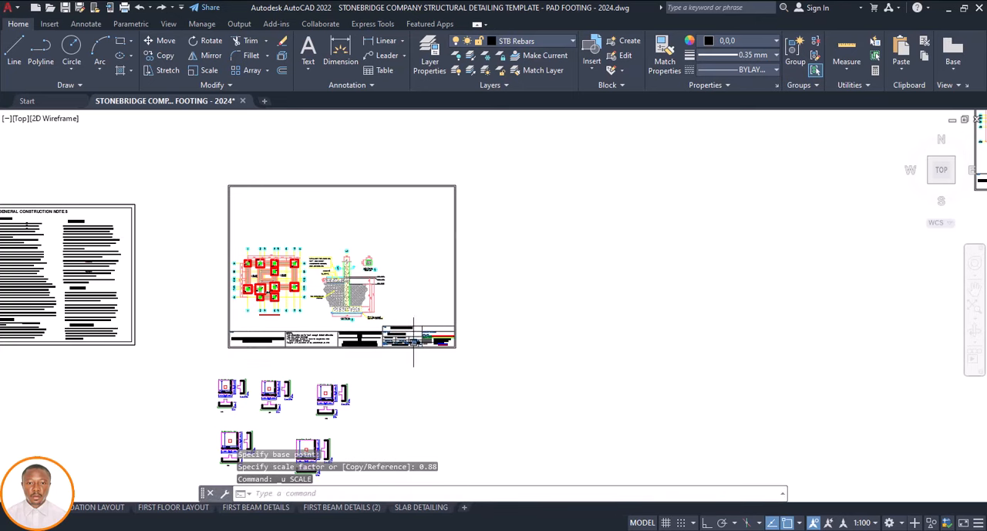
# Try a scale factor of 0.77 on the border and title block from the title block's upper-left corner, and undo it
pyautogui.click(466, 327)
pyautogui.click(194, 346)
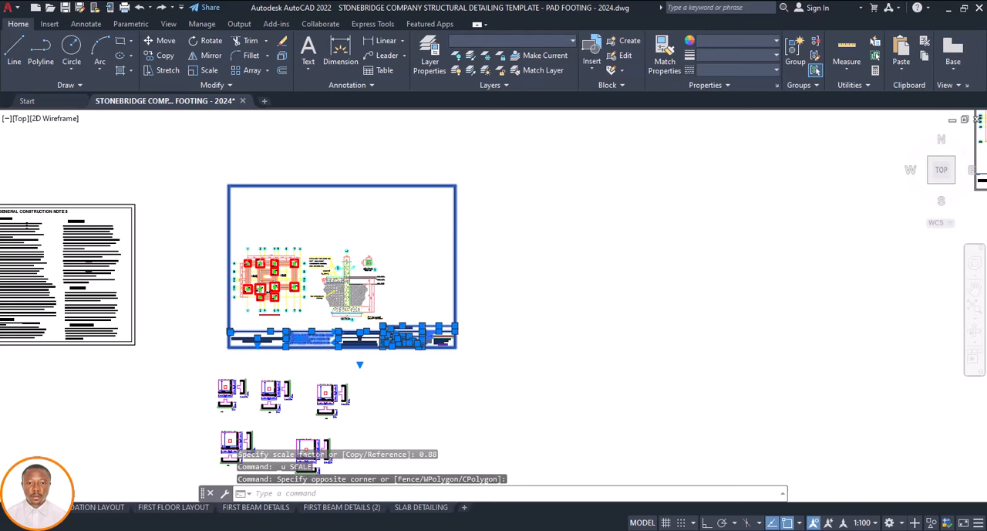
pyautogui.write('sc')
pyautogui.press('Return')
pyautogui.click(229, 332)
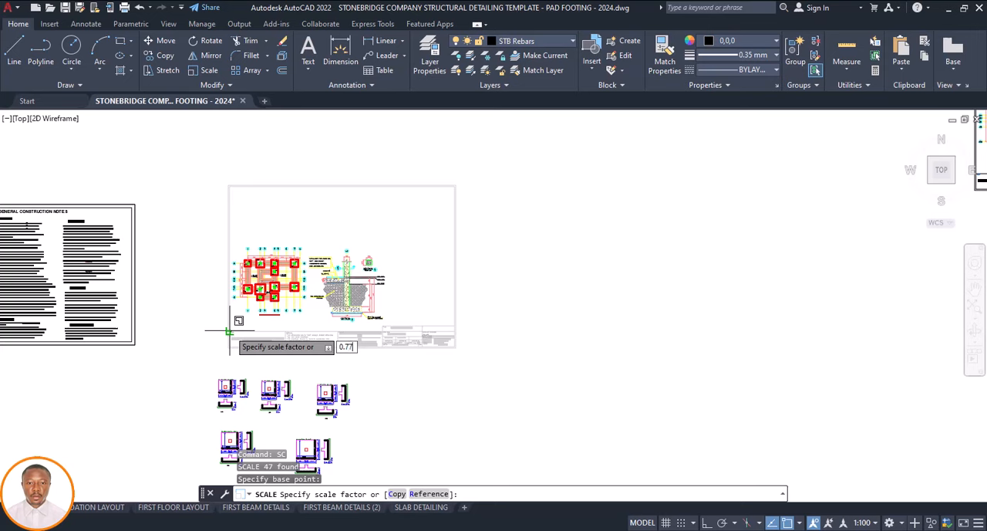
pyautogui.press('Return')
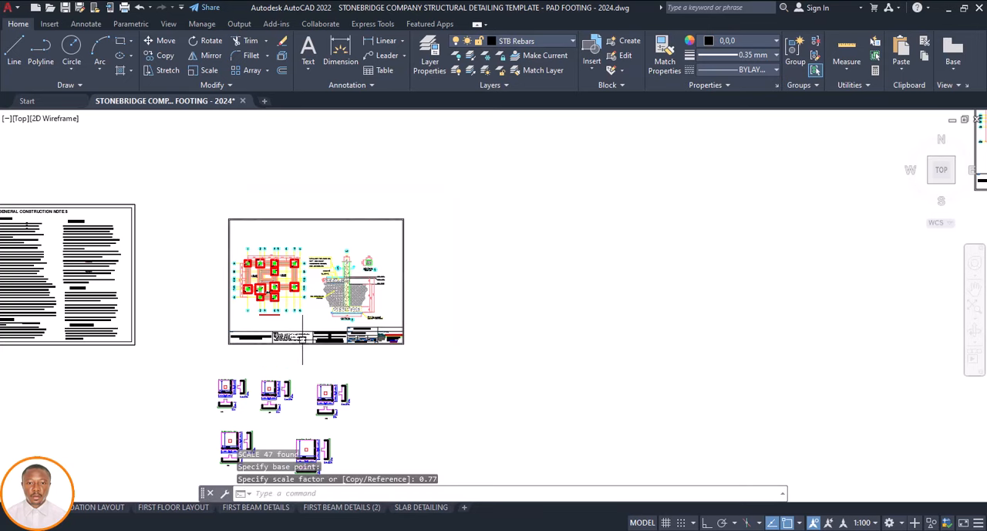
pyautogui.hotkey('ctrl', 'z')
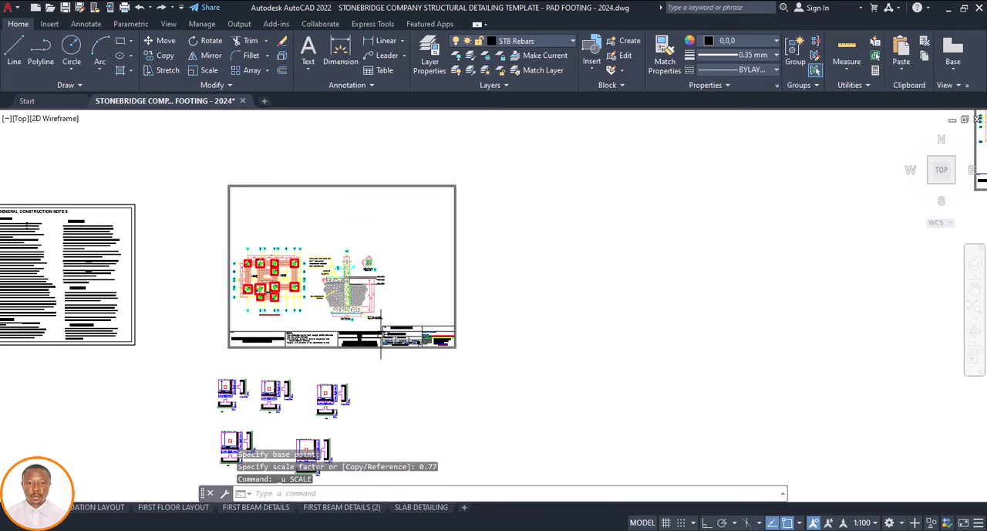
# Try reducing the border and title block by a factor of 0.67 about the title block's upper-left corner, and undo the reduction
pyautogui.click(466, 325)
pyautogui.click(239, 357)
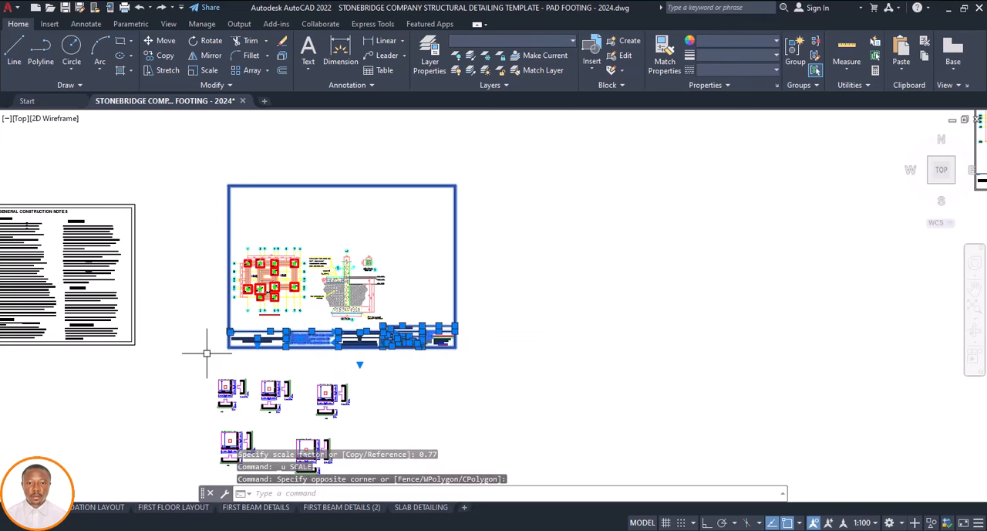
pyautogui.write('SC')
pyautogui.press('Return')
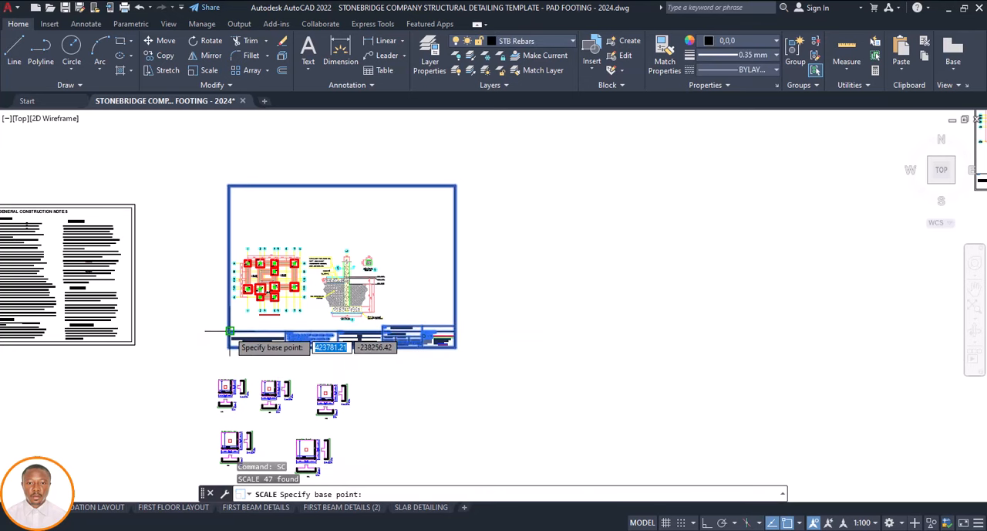
pyautogui.click(230, 331)
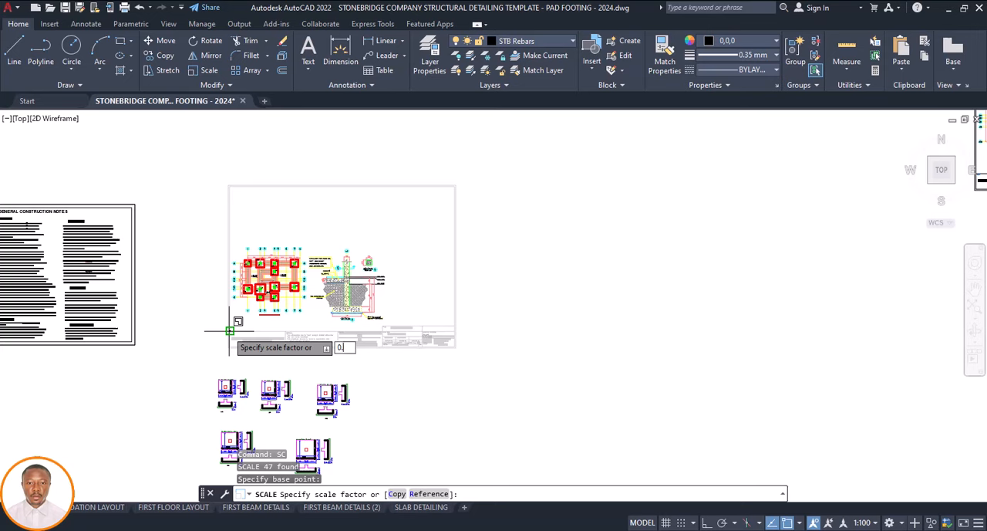
pyautogui.write('0.67')
pyautogui.press('Return')
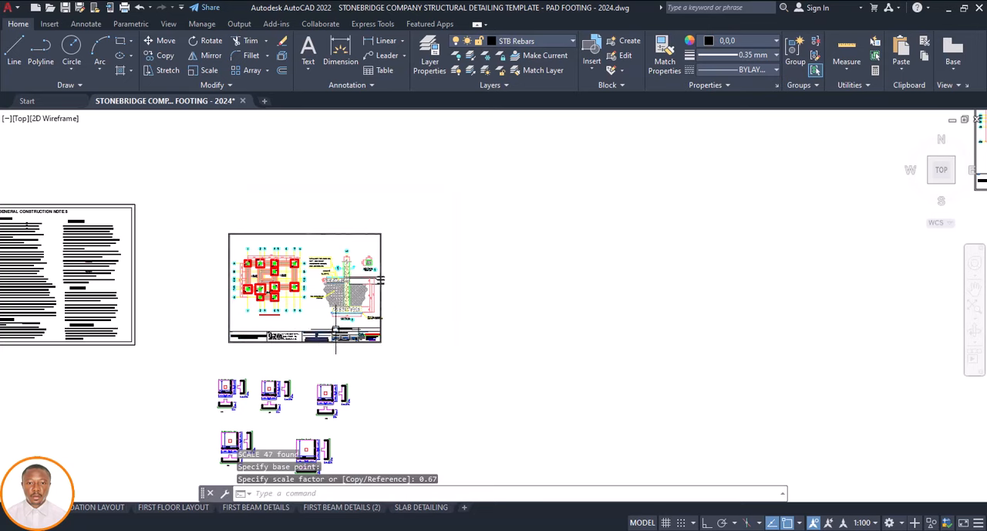
pyautogui.hotkey('ctrl', 'z')
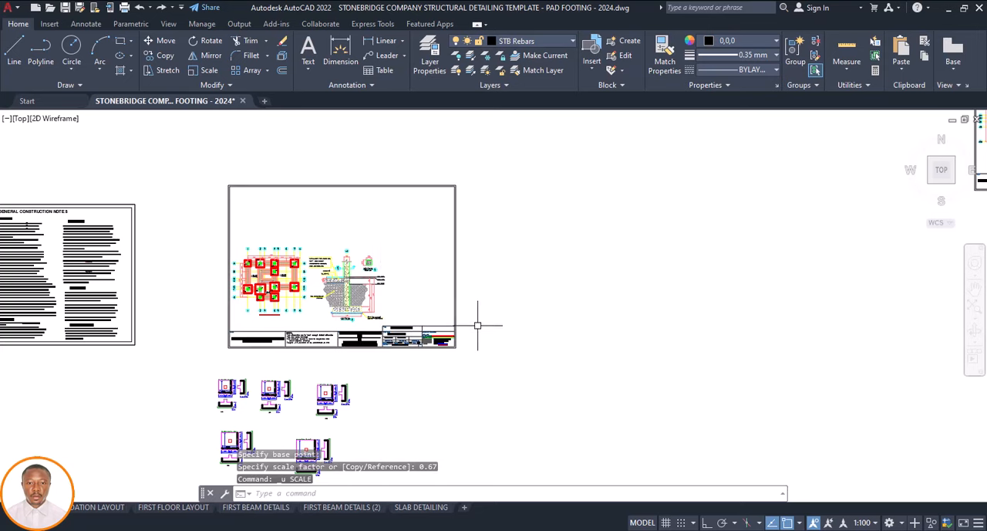
# Scale the border and title block around the plan and sections by 0.69 about the title block's upper-left corner
pyautogui.click(478, 324)
pyautogui.click(205, 354)
pyautogui.write('S')
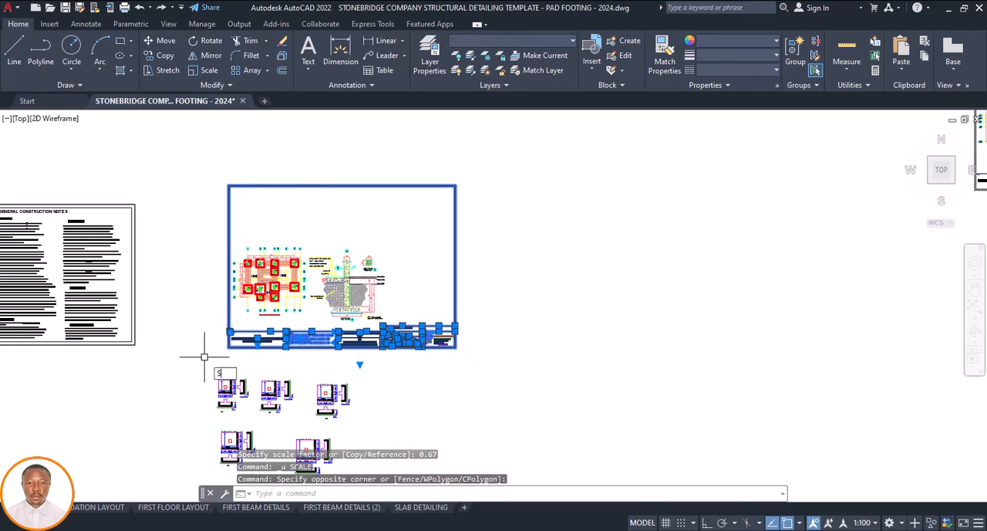
pyautogui.write('C')
pyautogui.press('Return')
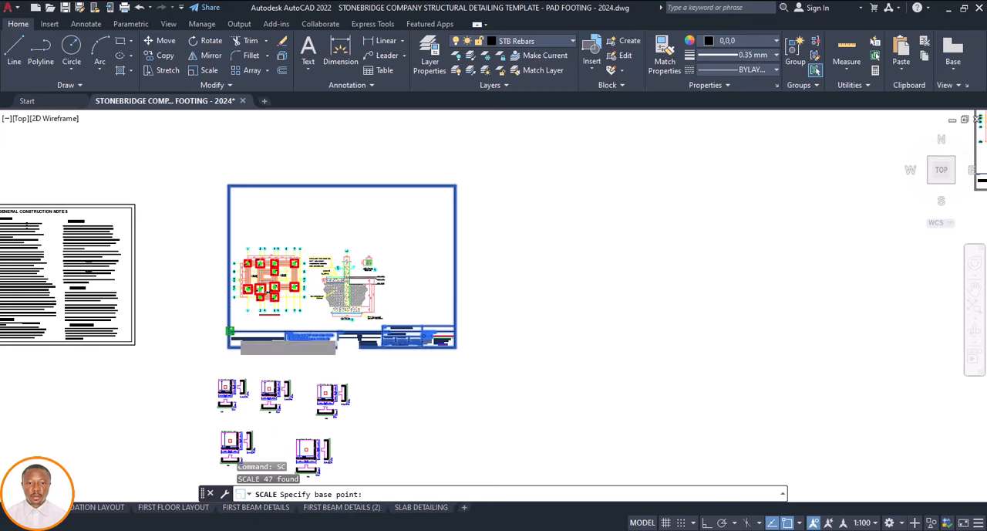
pyautogui.click(229, 331)
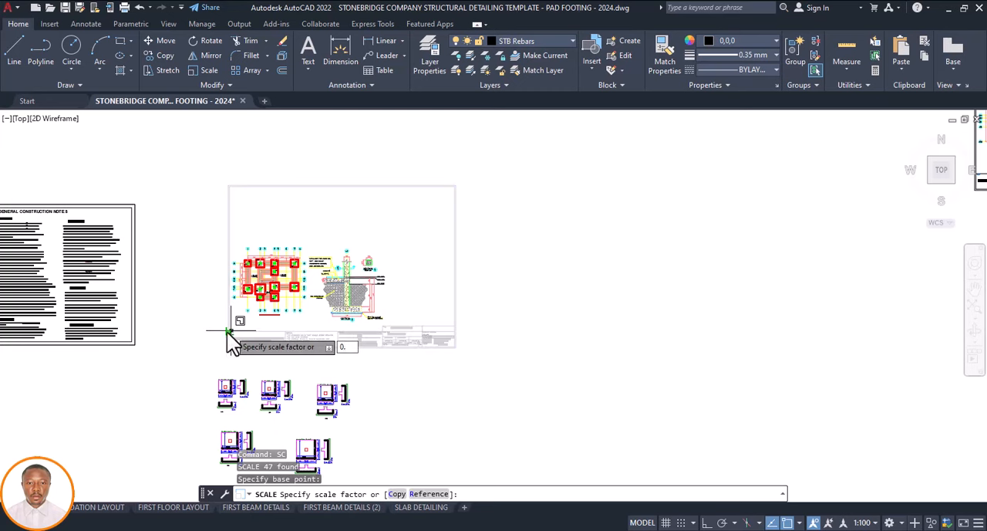
pyautogui.write('0.69')
pyautogui.press('Return')
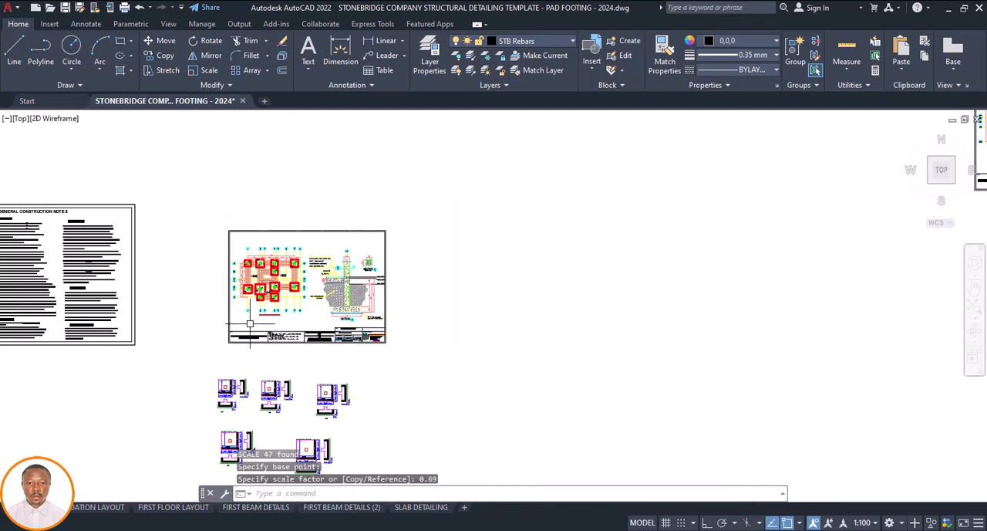
pyautogui.scroll(2, 257, 293)
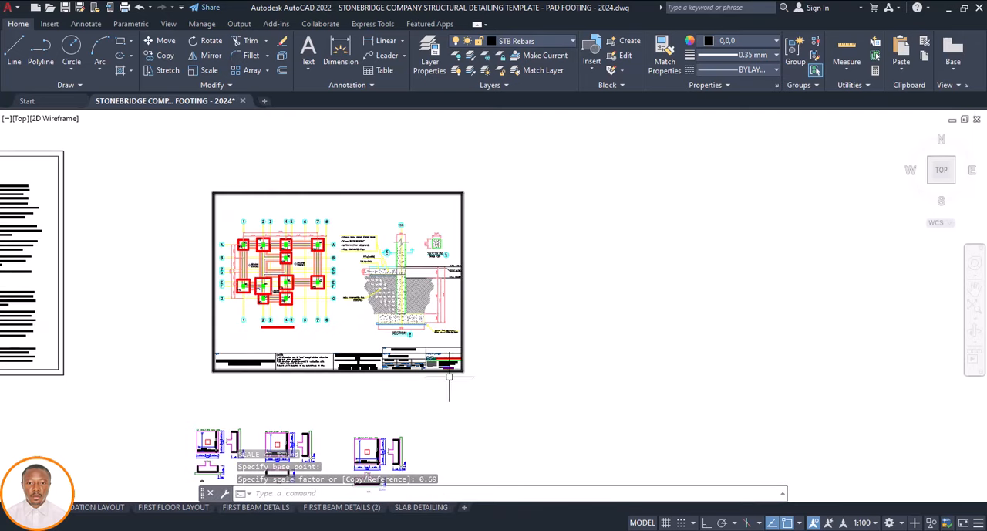
# Move the border and title block about 260 units to the right around the foundation plan and section details
pyautogui.scroll(2, 467, 346)
pyautogui.scroll(-2, 476, 346)
pyautogui.click(471, 360)
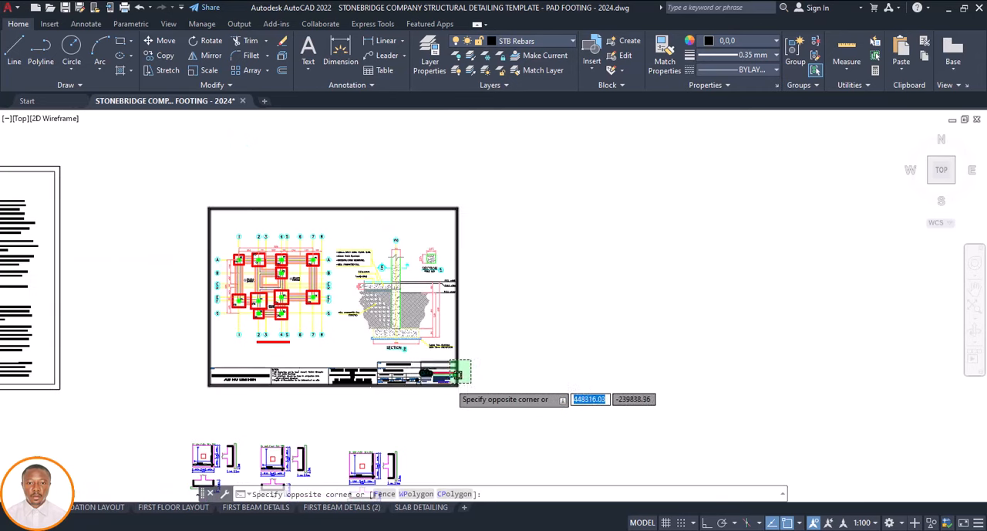
pyautogui.click(179, 402)
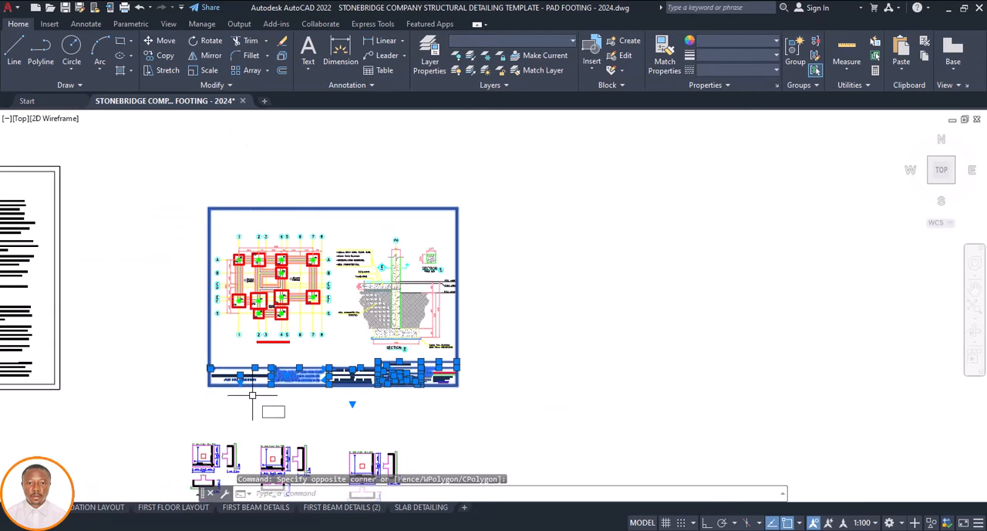
pyautogui.write('m')
pyautogui.press('Return')
pyautogui.click(309, 393)
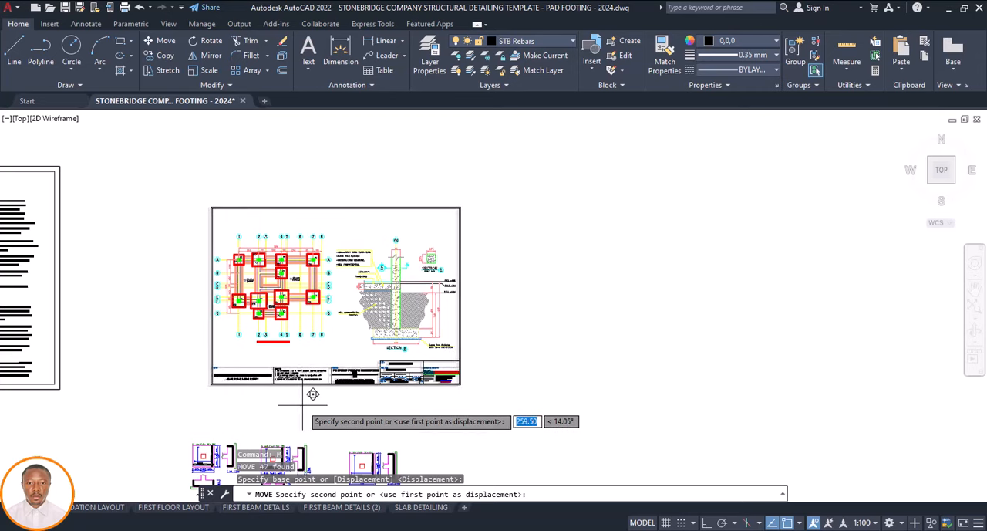
pyautogui.click(303, 403)
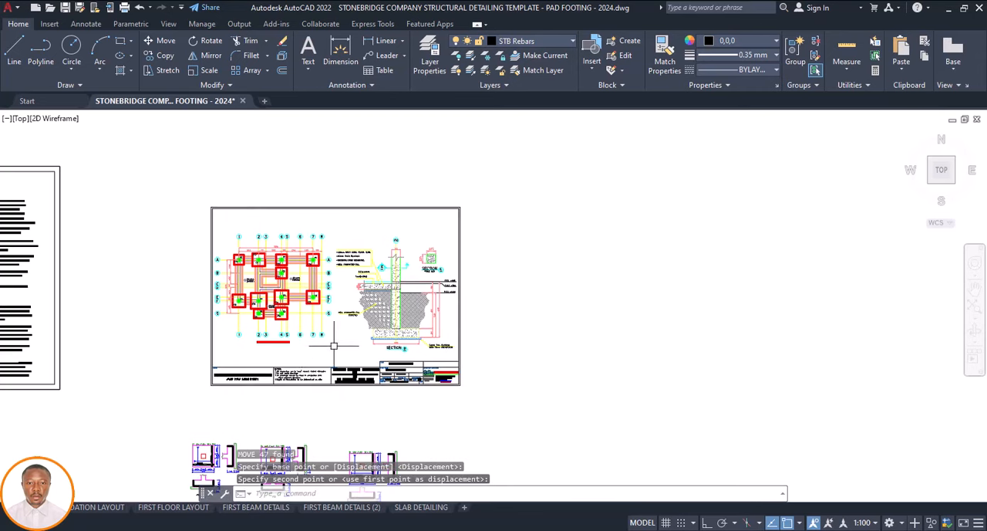
# Examine how the foundation plan, Section B and Section E fit inside the resized border and title block
pyautogui.scroll(-4, 334, 346)
pyautogui.scroll(2, 325, 361)
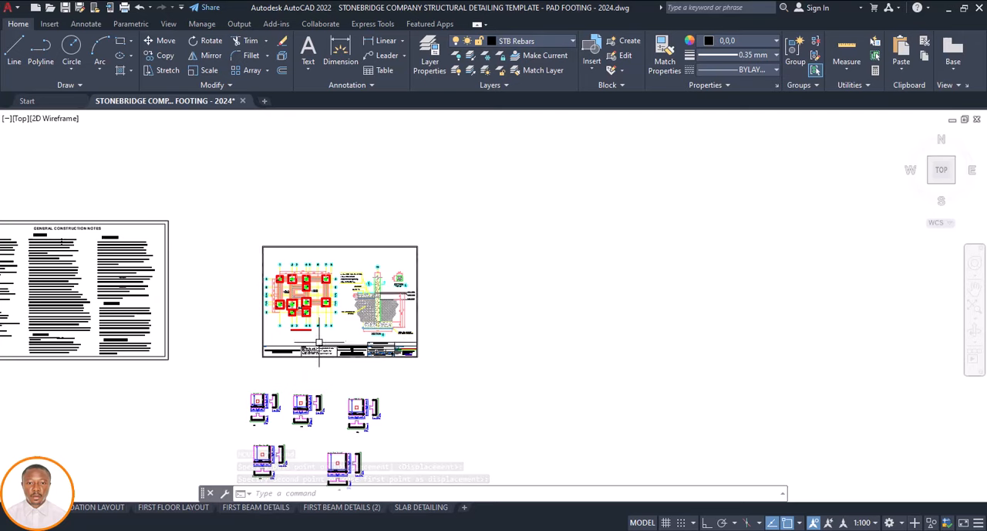
pyautogui.scroll(4, 318, 344)
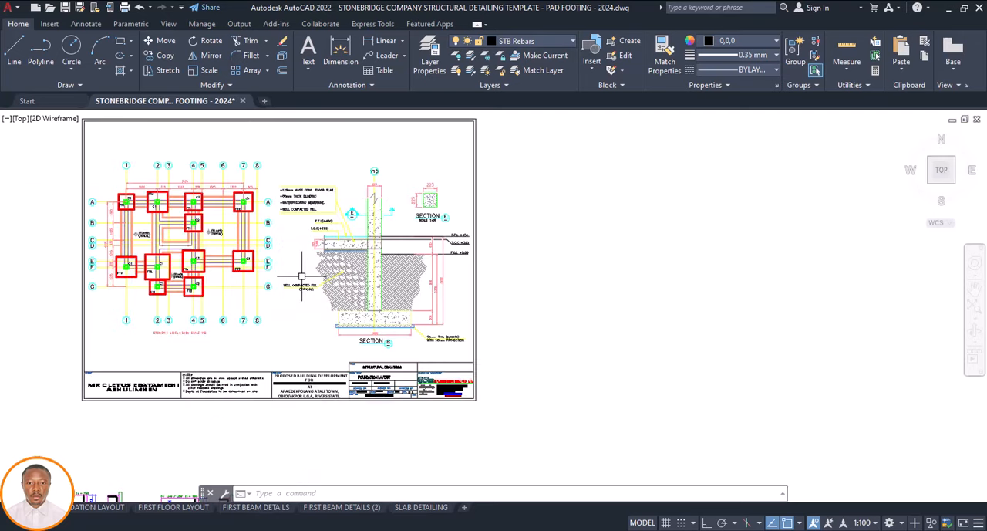
pyautogui.scroll(-2, 301, 275)
pyautogui.scroll(4, 290, 273)
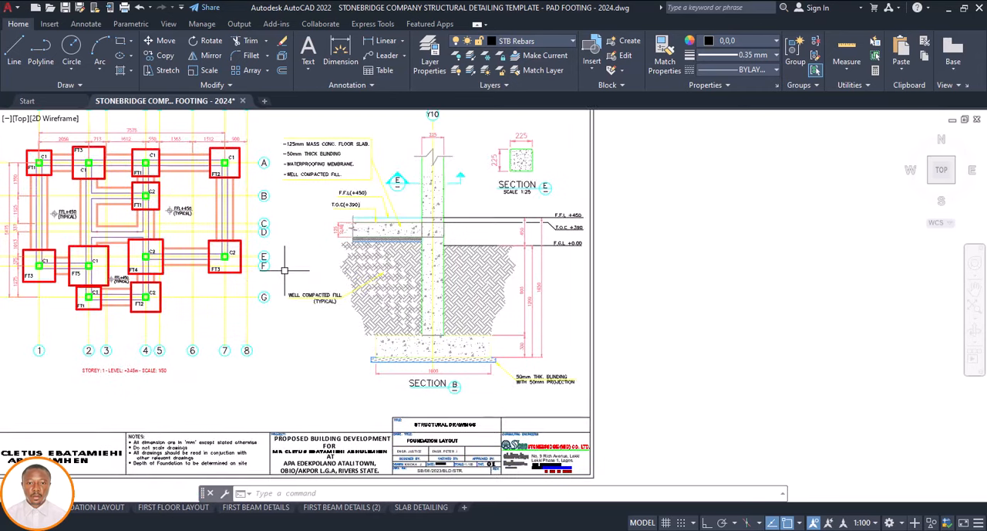
pyautogui.scroll(-3, 284, 270)
pyautogui.scroll(4, 438, 267)
pyautogui.scroll(-4, 425, 294)
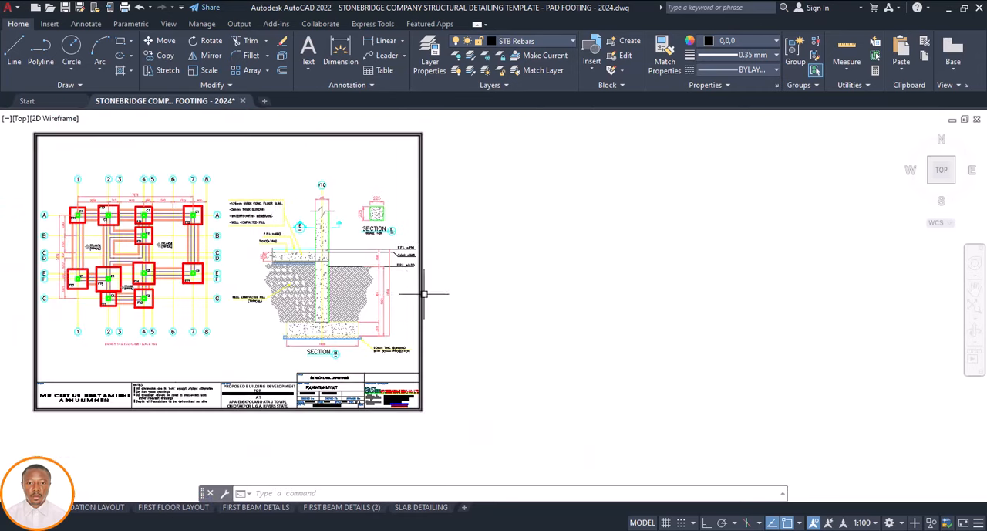
pyautogui.scroll(4, 386, 287)
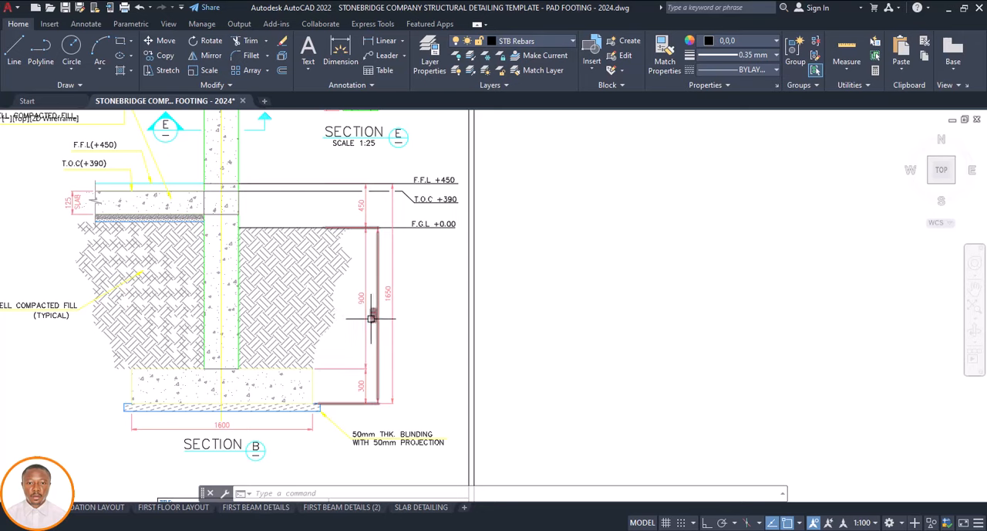
pyautogui.scroll(-3, 373, 316)
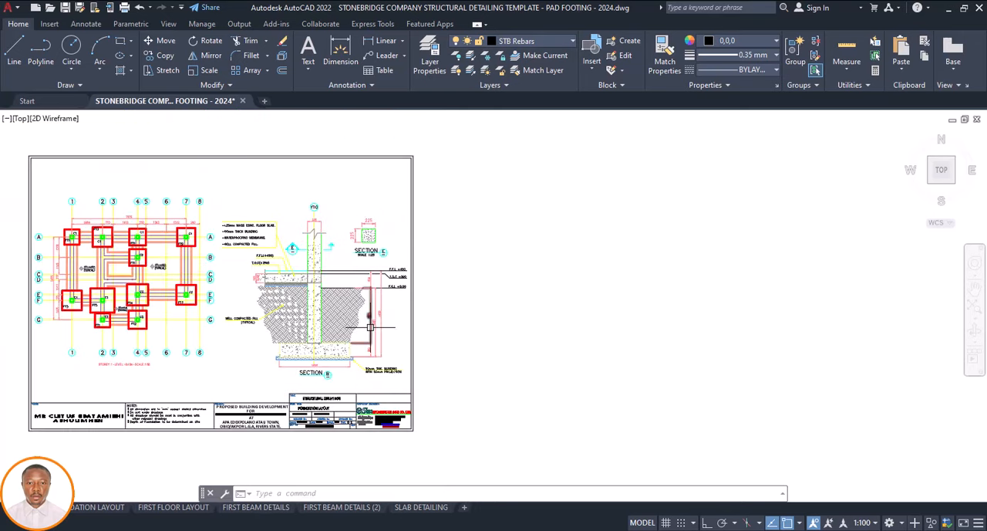
# Check the floor slab notes and level labels beside Section B, opening the T.O.C(+390) text for editing and leaving it
pyautogui.scroll(4, 249, 241)
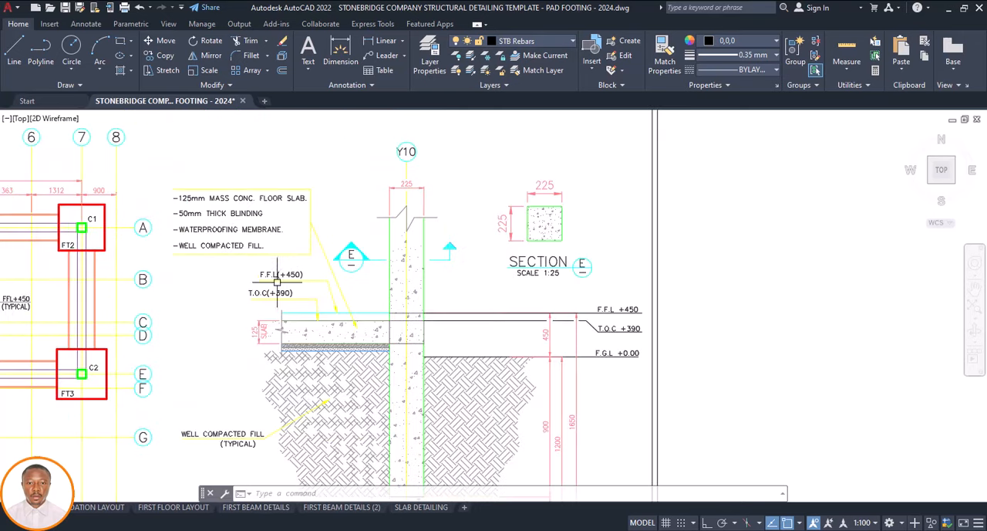
pyautogui.scroll(-6, 279, 285)
pyautogui.scroll(4, 282, 287)
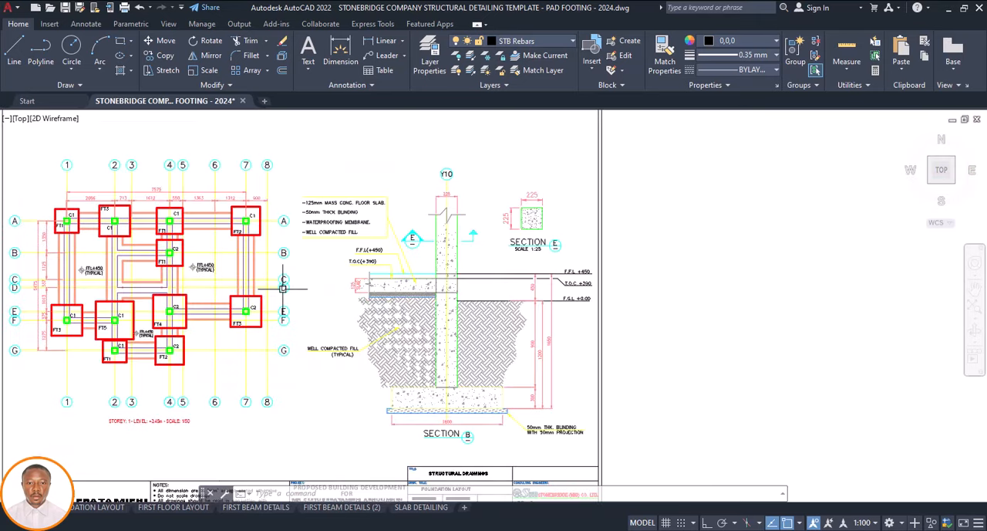
pyautogui.scroll(6, 318, 238)
pyautogui.scroll(-3, 320, 276)
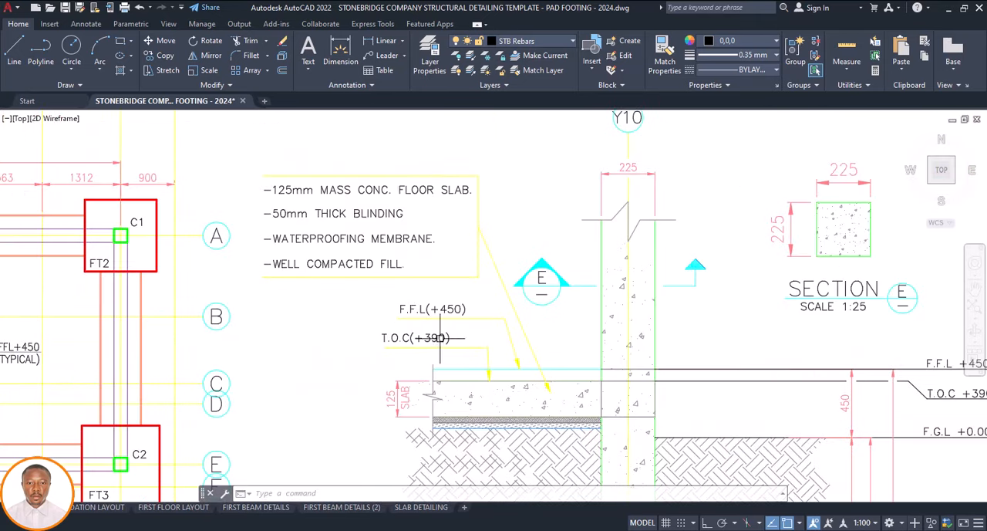
pyautogui.scroll(2, 440, 337)
pyautogui.doubleClick(422, 337)
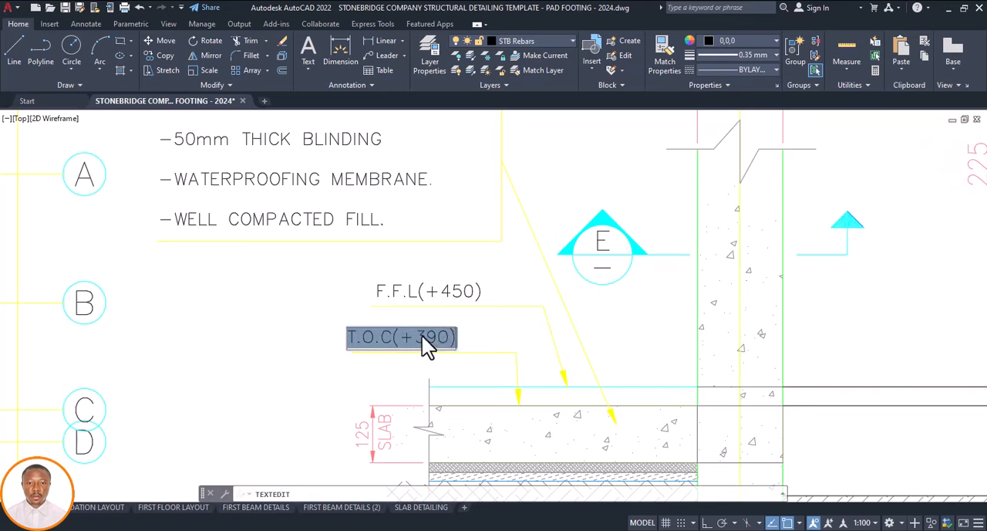
pyautogui.click(496, 343)
pyautogui.scroll(-5, 549, 308)
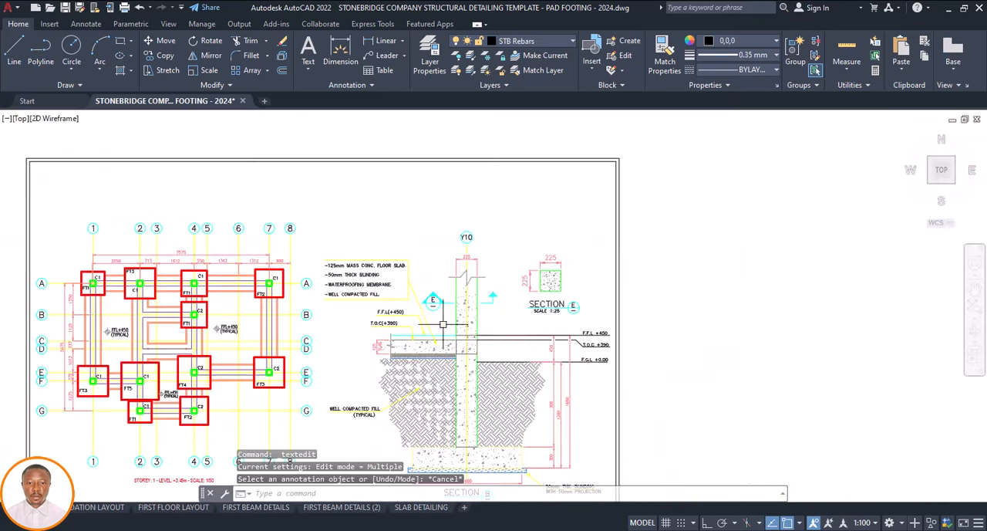
# Inspect the Section E column detail, the Section B depth dimensions and the Section B title for legibility on the sheet
pyautogui.scroll(3, 550, 309)
pyautogui.scroll(2, 549, 309)
pyautogui.scroll(-3, 478, 270)
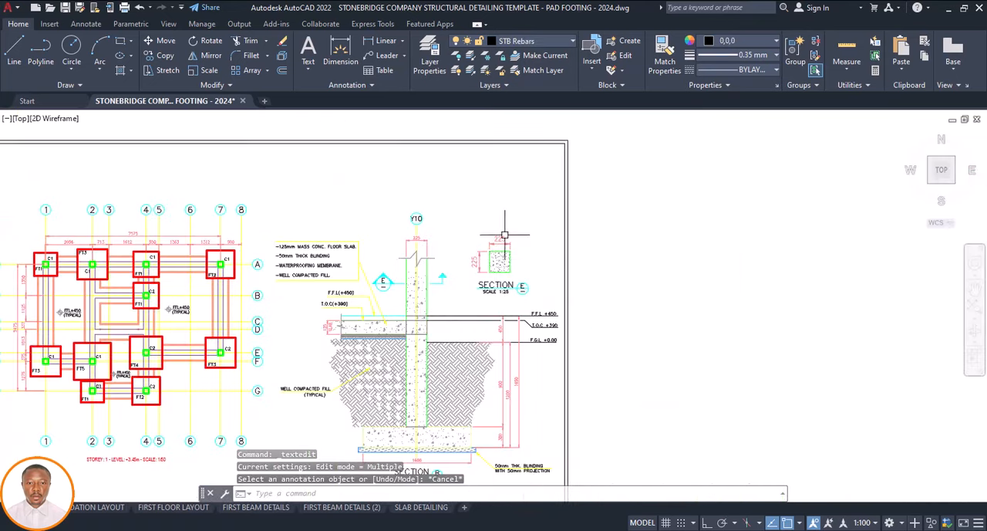
pyautogui.scroll(3, 486, 249)
pyautogui.scroll(-4, 416, 277)
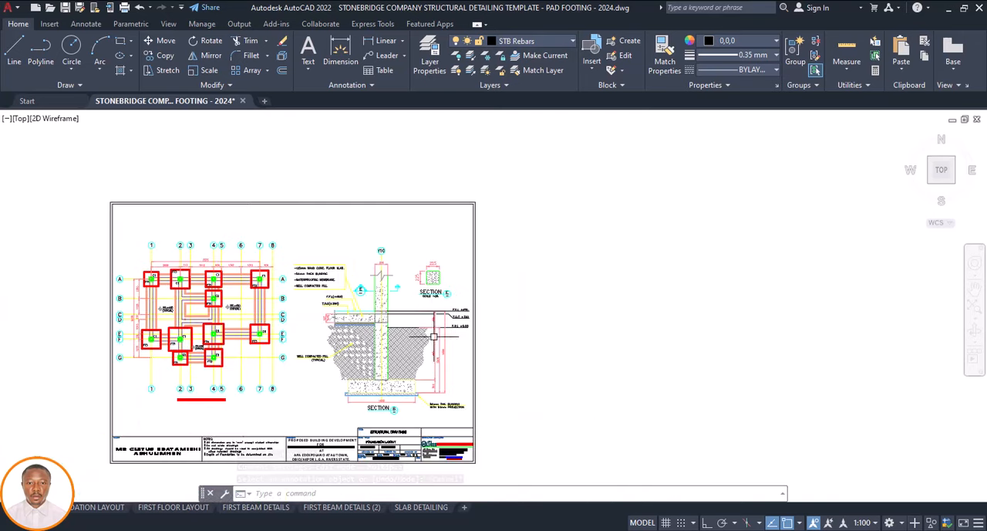
pyautogui.scroll(5, 430, 408)
pyautogui.scroll(-5, 424, 382)
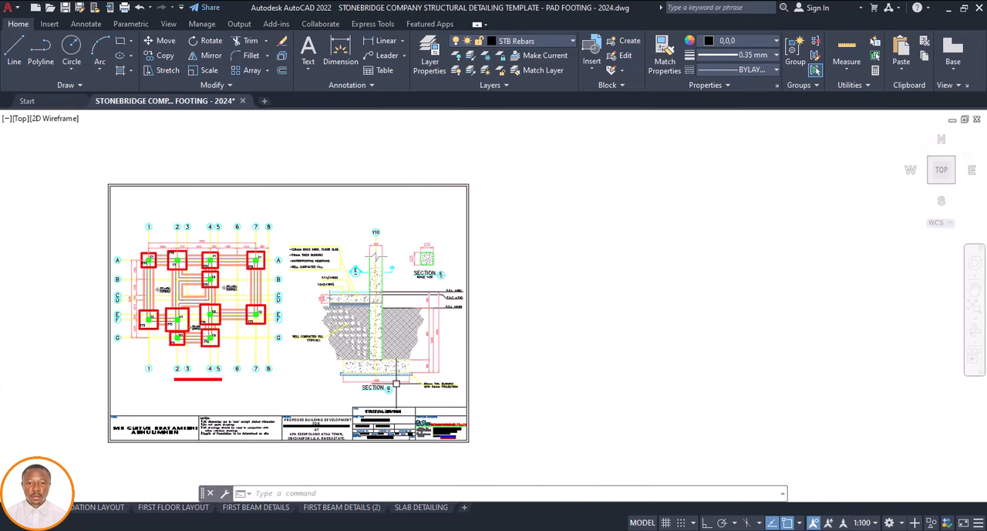
pyautogui.scroll(5, 376, 386)
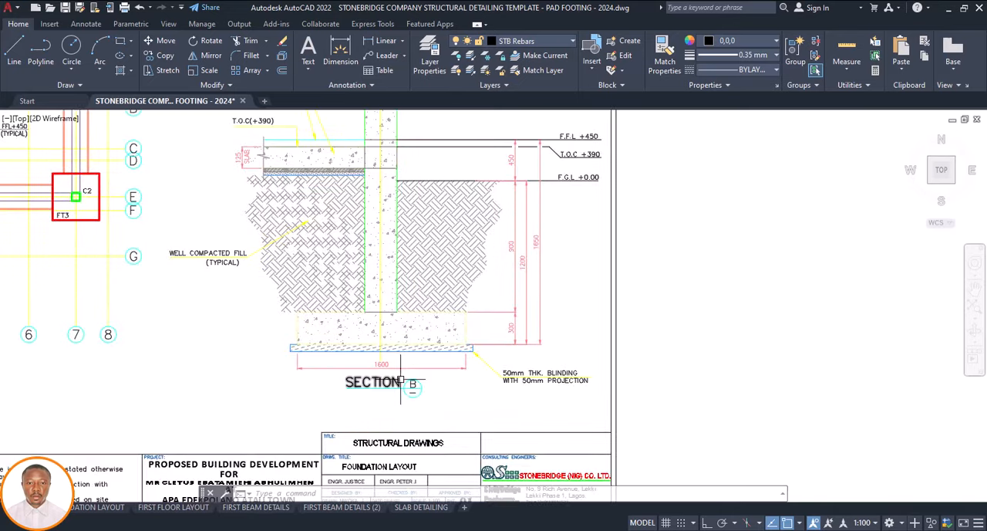
# Copy the section B marker and its direction arrow from the foundation/ground floor layout to the smaller plan, from an FT6 column centre to grid B's C2 column
pyautogui.scroll(-8, 363, 371)
pyautogui.scroll(5, 731, 222)
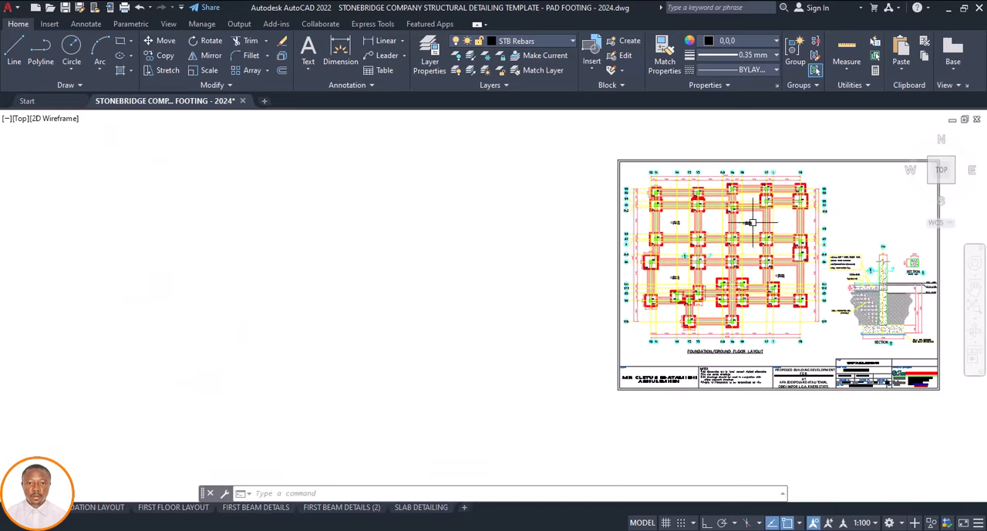
pyautogui.scroll(3, 600, 267)
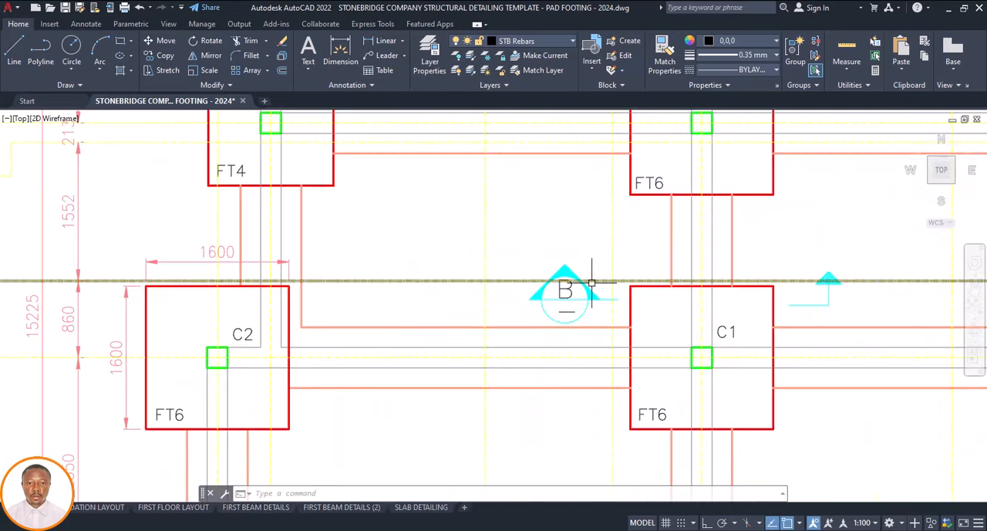
pyautogui.scroll(3, 599, 276)
pyautogui.click(601, 283)
pyautogui.click(434, 338)
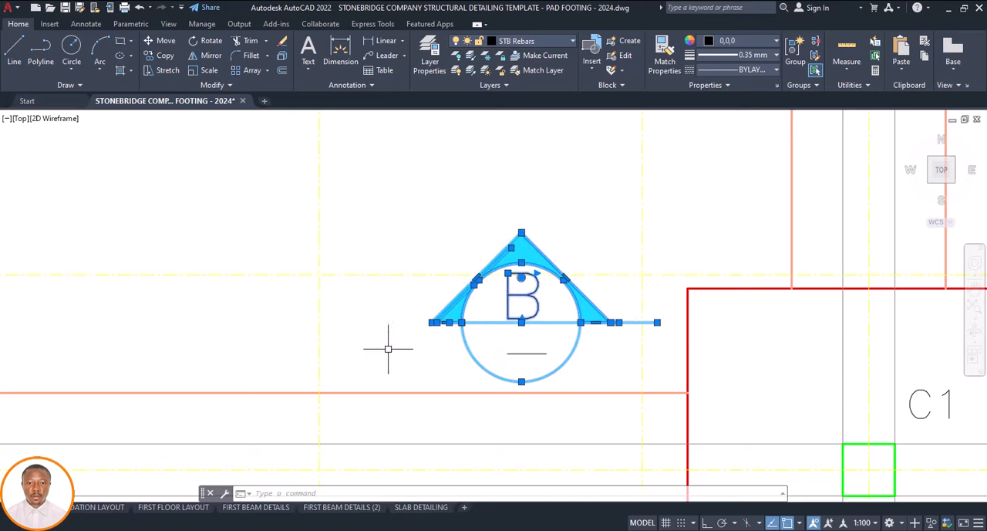
pyautogui.scroll(-5, 610, 342)
pyautogui.scroll(4, 577, 316)
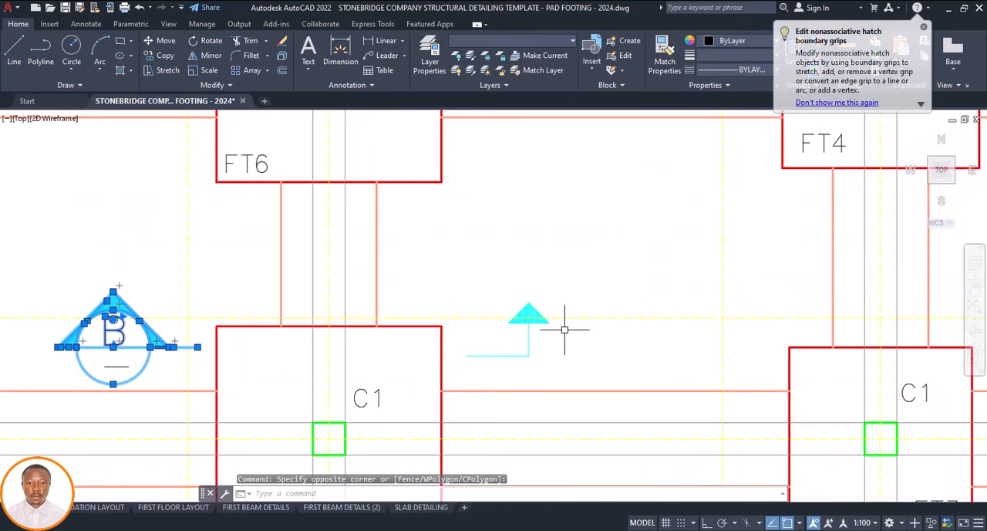
pyautogui.click(565, 330)
pyautogui.click(473, 312)
pyautogui.click(571, 339)
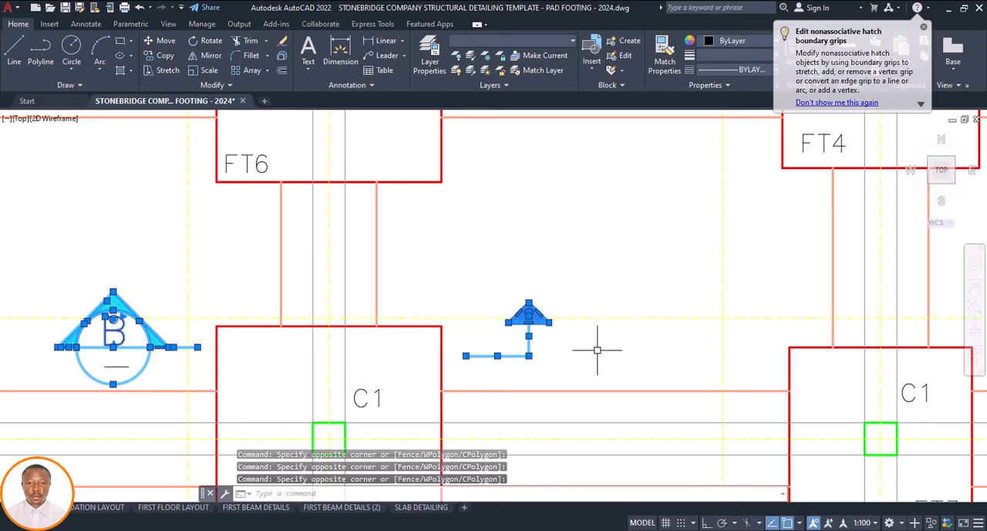
pyautogui.scroll(-2, 286, 277)
pyautogui.click(105, 266)
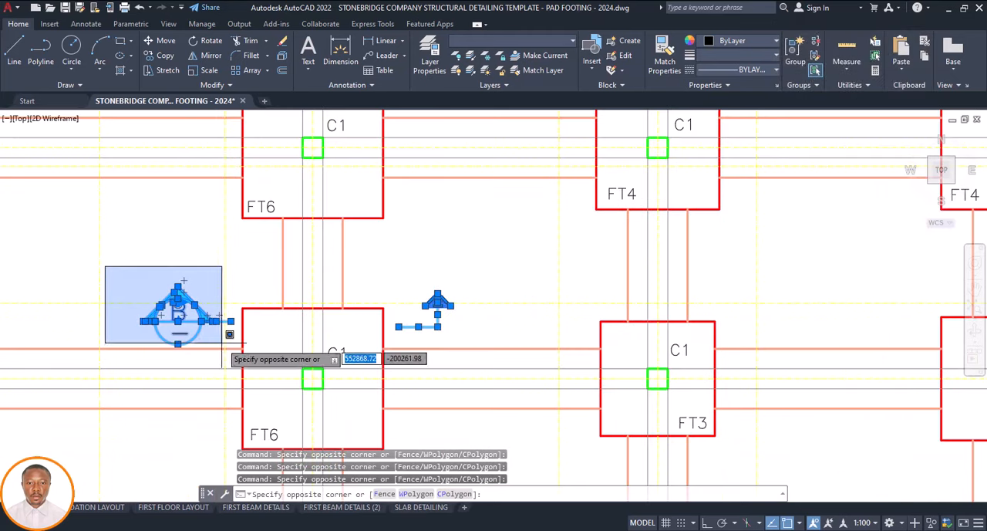
pyautogui.click(247, 353)
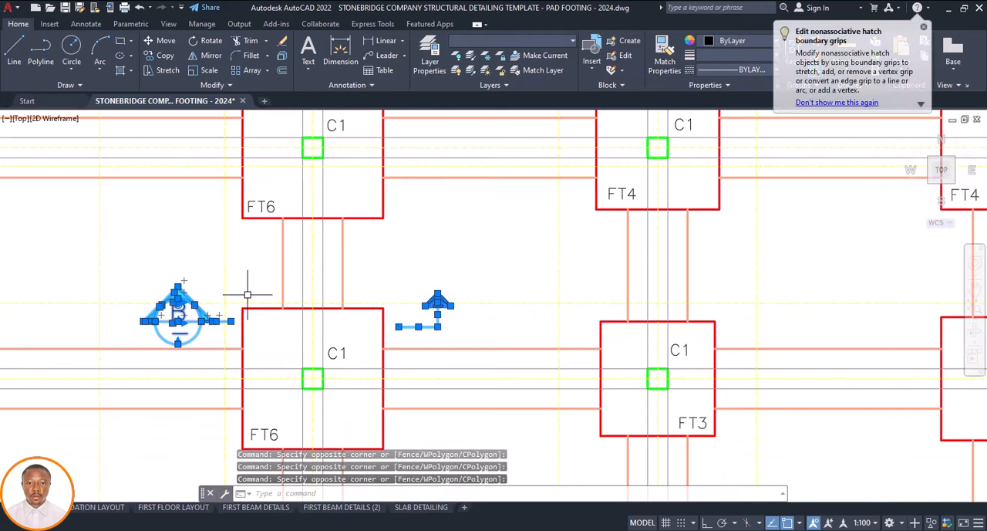
pyautogui.write('cp')
pyautogui.press('Return')
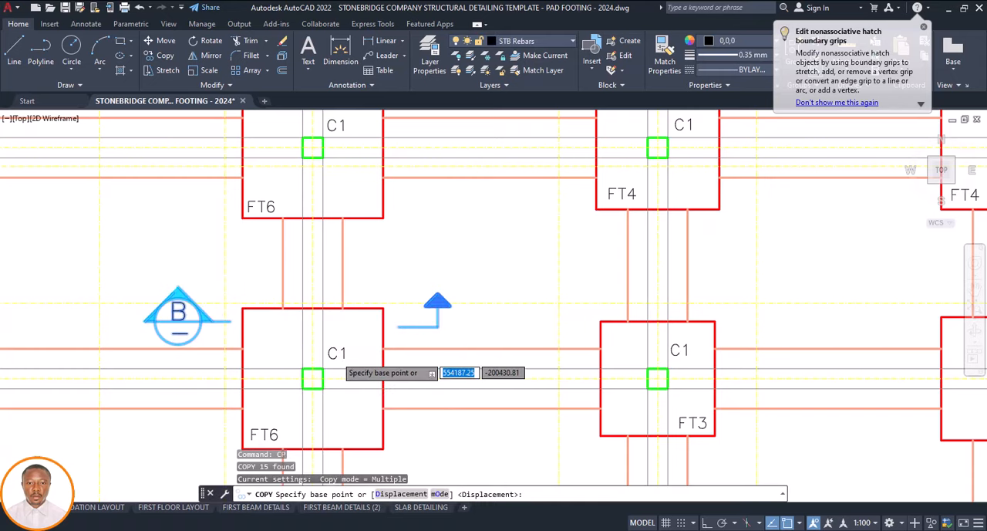
pyautogui.scroll(-4, 332, 360)
pyautogui.click(332, 360)
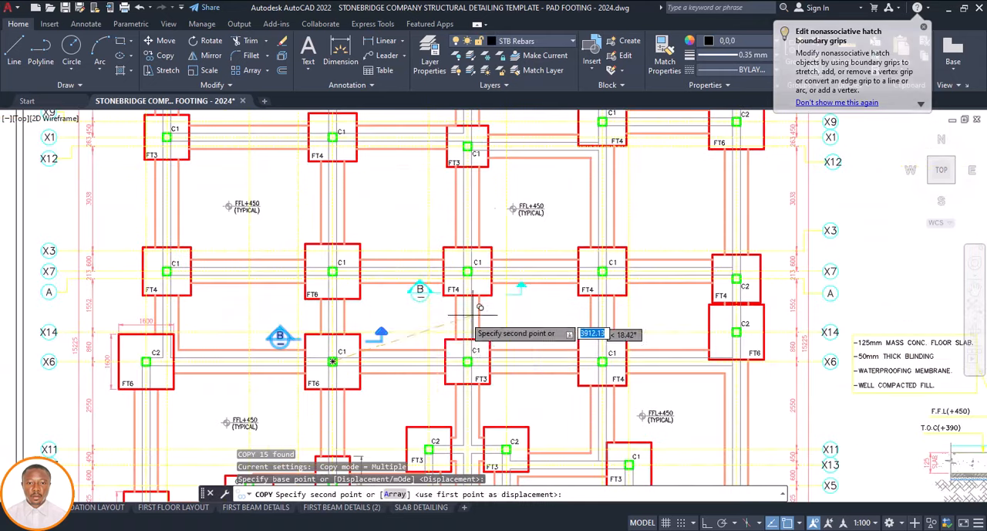
pyautogui.scroll(-5, 494, 315)
pyautogui.scroll(-4, 424, 343)
pyautogui.scroll(-3, 198, 375)
pyautogui.scroll(7, 193, 389)
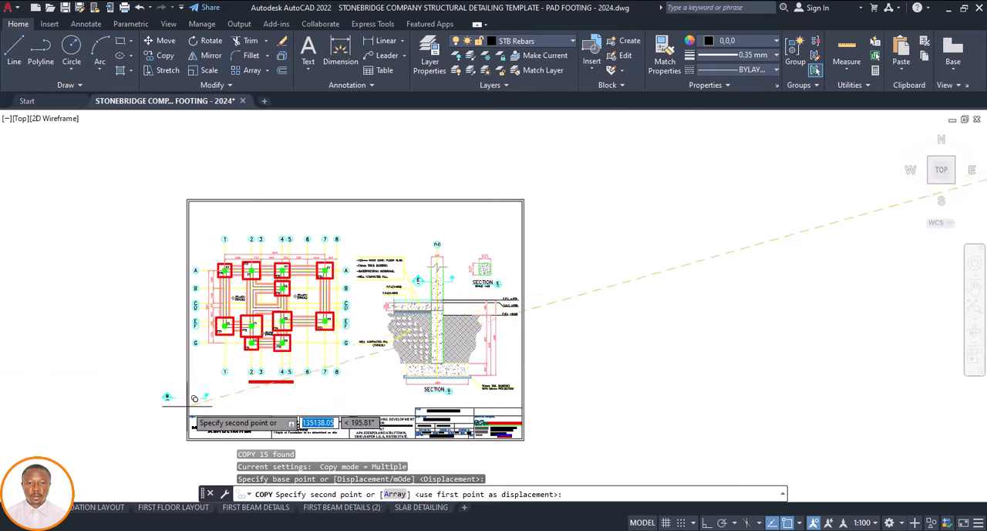
pyautogui.scroll(4, 264, 329)
pyautogui.scroll(-2, 254, 328)
pyautogui.scroll(5, 309, 278)
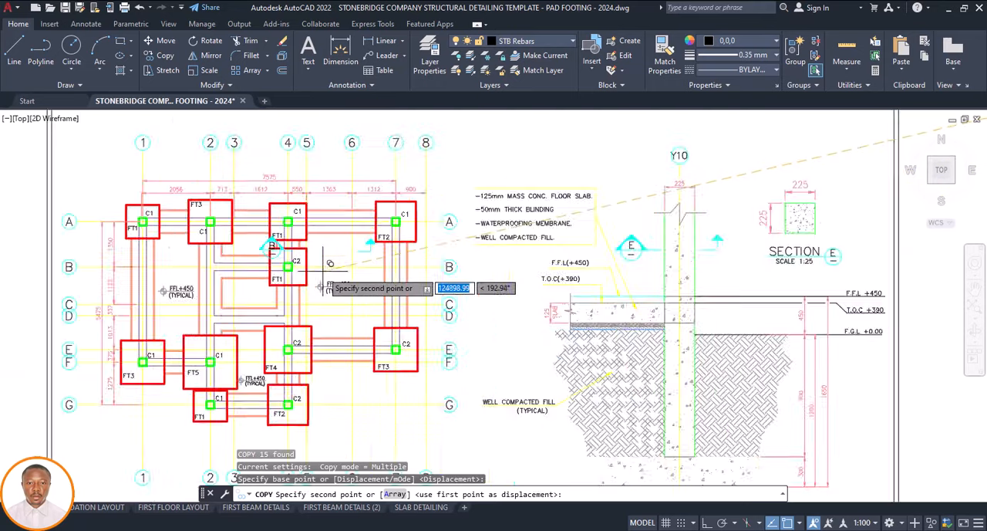
pyautogui.click(269, 262)
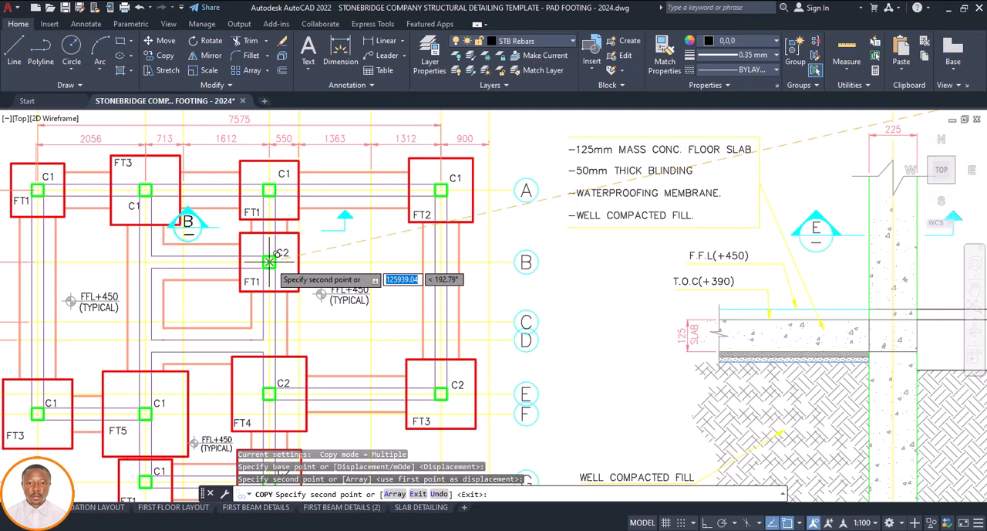
pyautogui.press('Escape')
# Review the framed foundation sheet against the foundation/ground floor layout sheet, including the notes and title block
pyautogui.scroll(-4, 387, 274)
pyautogui.scroll(-2, 386, 273)
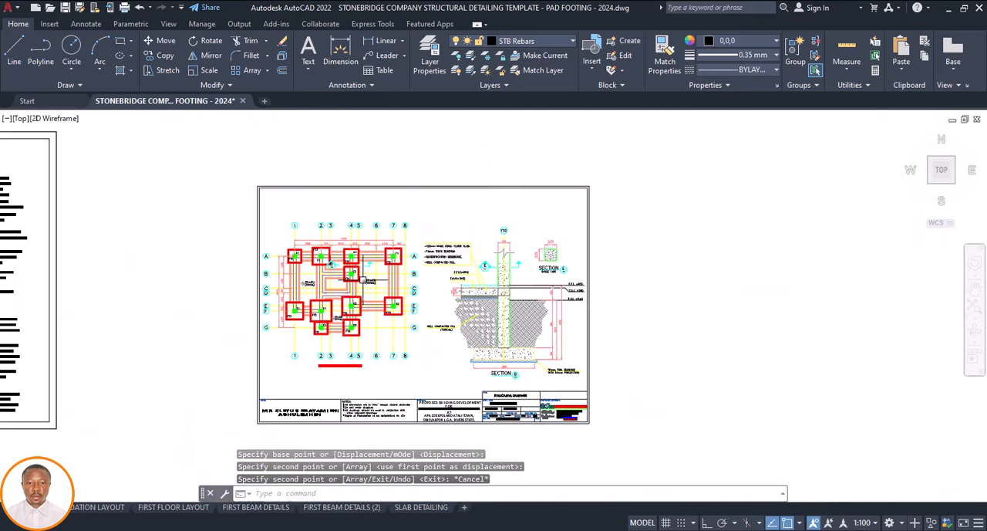
pyautogui.scroll(3, 304, 264)
pyautogui.scroll(-9, 297, 282)
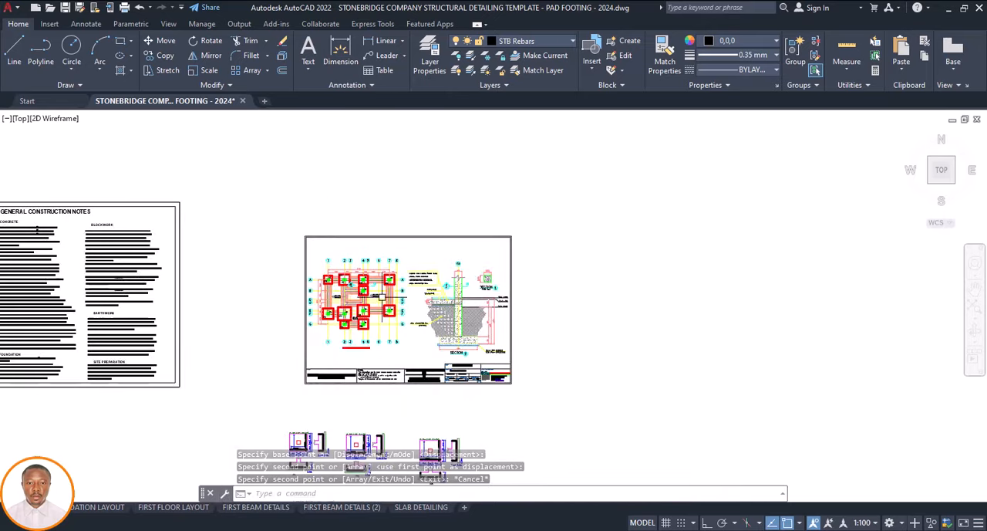
pyautogui.scroll(2, 698, 232)
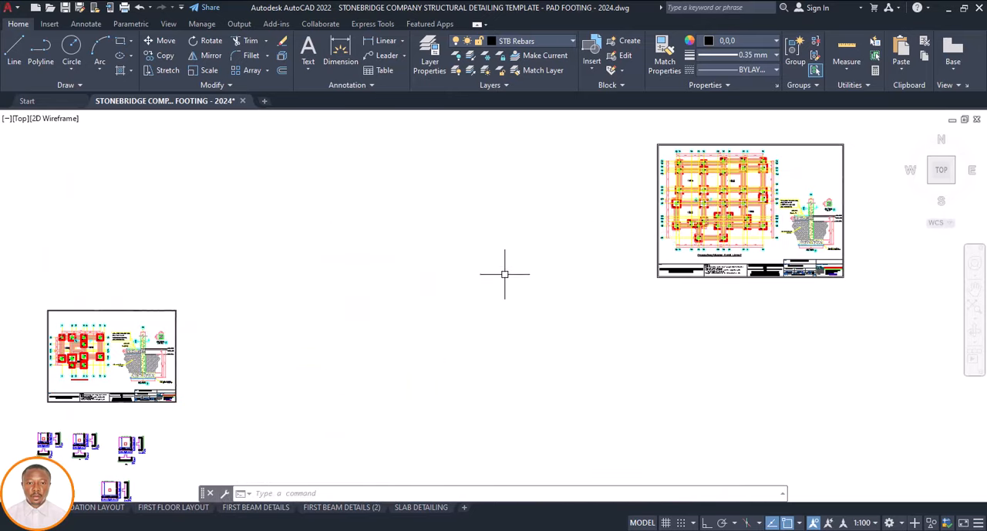
pyautogui.scroll(-4, 504, 276)
pyautogui.scroll(6, 357, 318)
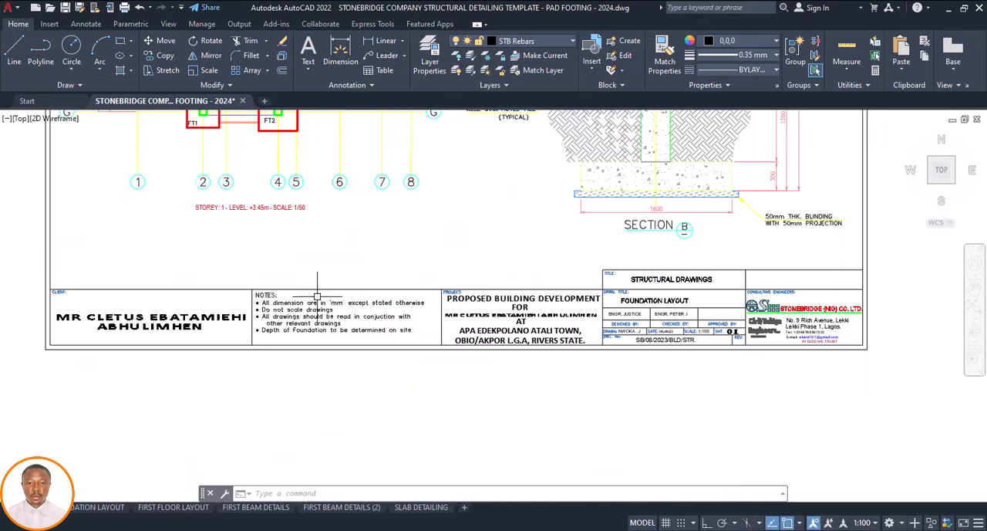
# Check the client, project and sheet number fields of the foundation sheet's title block, opening the client text for editing and leaving it
pyautogui.click(210, 325)
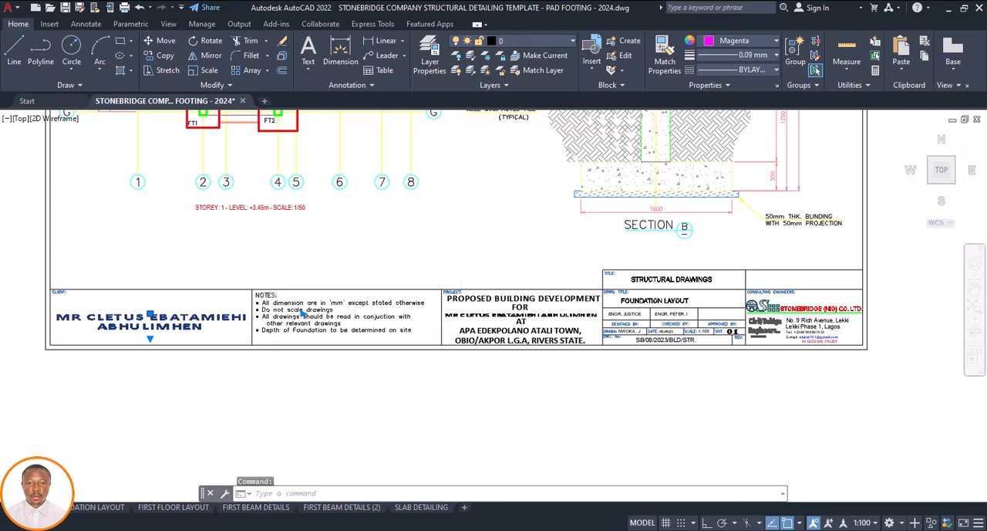
pyautogui.doubleClick(186, 324)
pyautogui.click(210, 240)
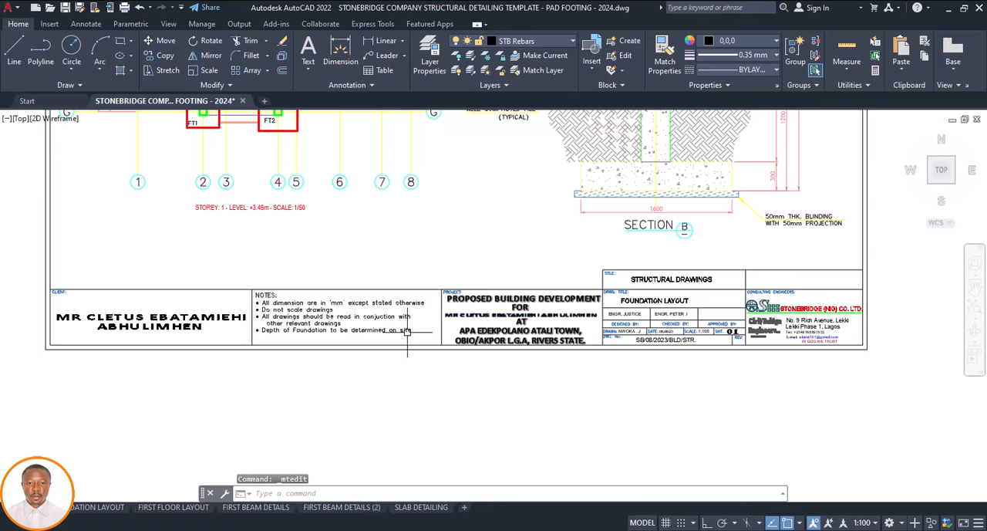
pyautogui.scroll(-1, 407, 330)
pyautogui.scroll(3, 559, 332)
pyautogui.scroll(2, 552, 336)
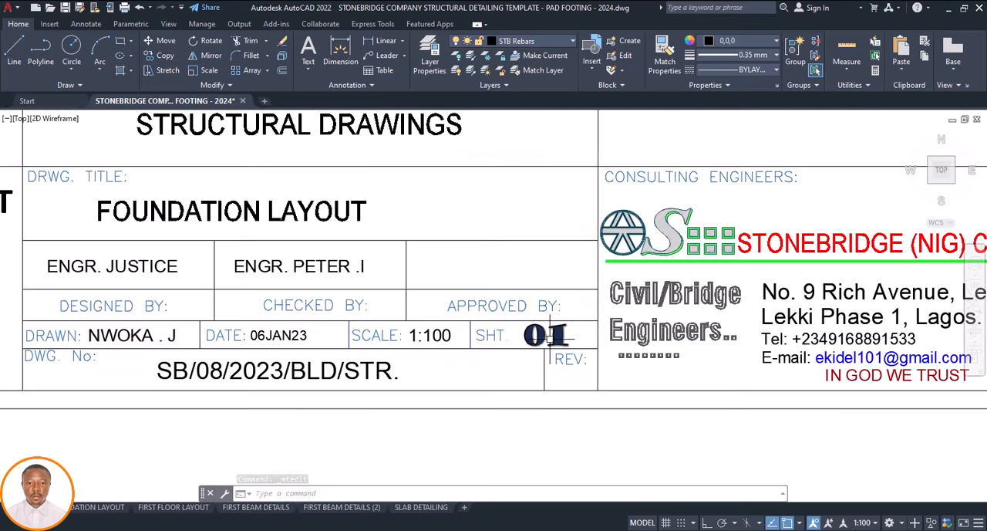
pyautogui.scroll(-3, 402, 332)
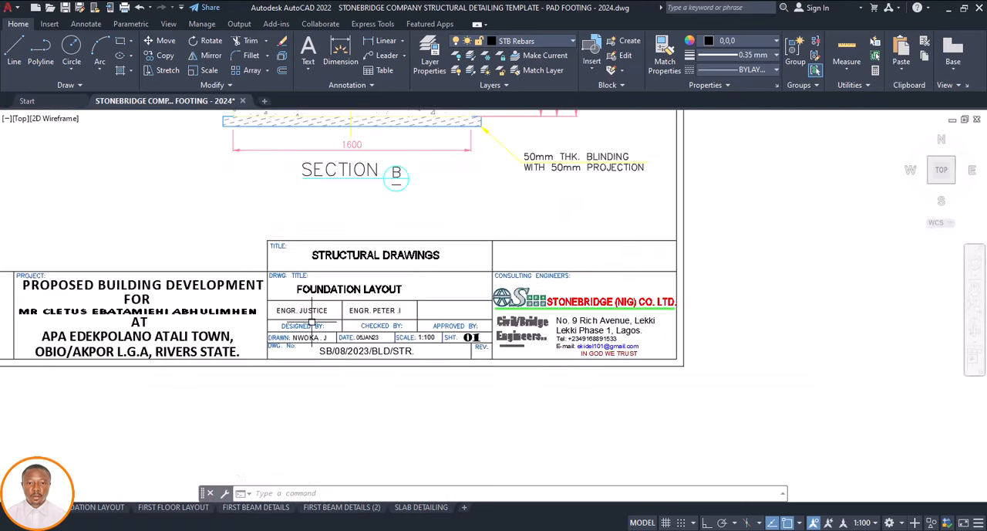
# Replace the engineer's name in the title block's Designed By field and delete the drawing number text in the DWG. No field
pyautogui.scroll(1, 313, 307)
pyautogui.doubleClick(315, 307)
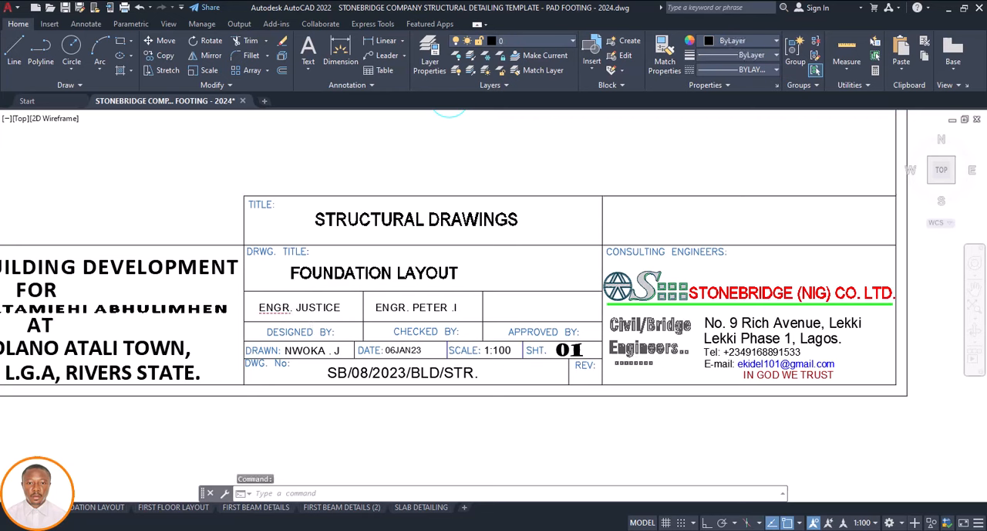
pyautogui.click(339, 307)
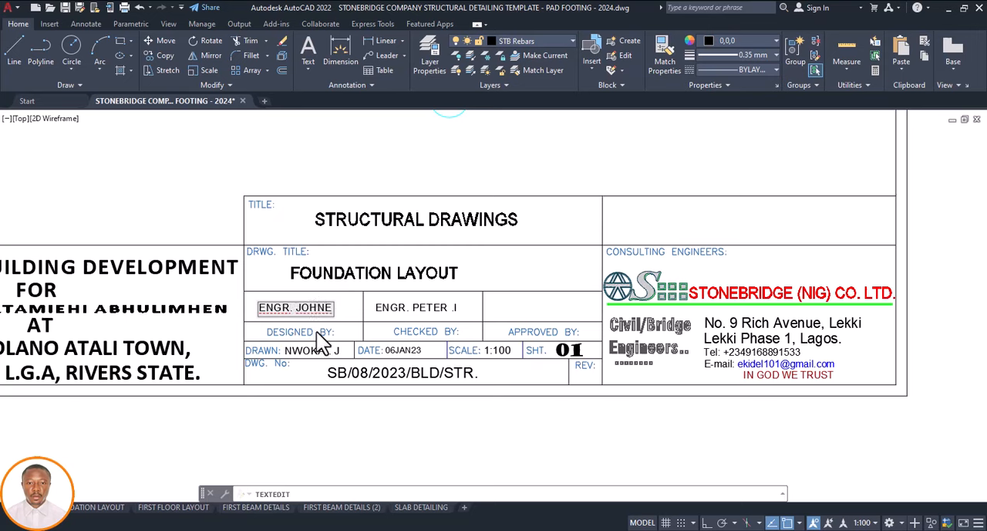
pyautogui.press('BackSpace')
pyautogui.click(361, 317)
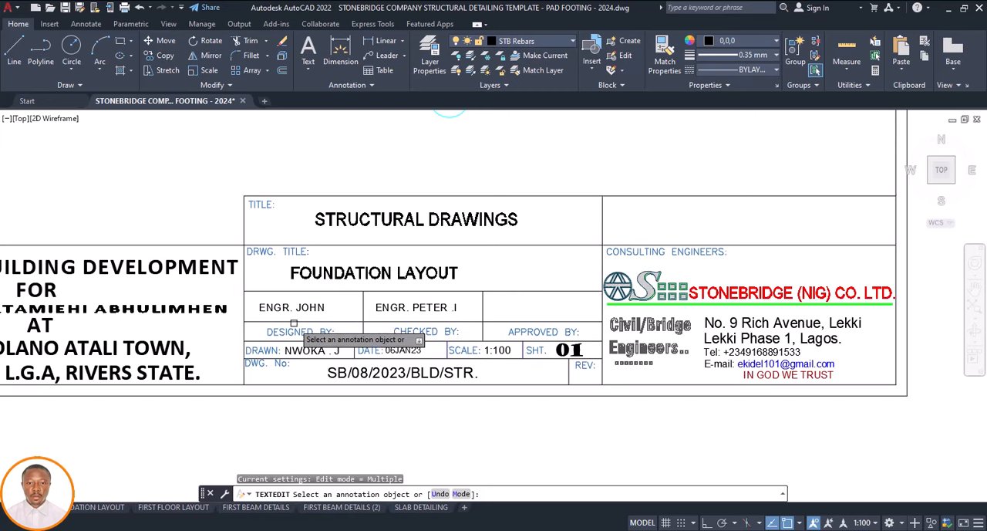
pyautogui.press('Escape')
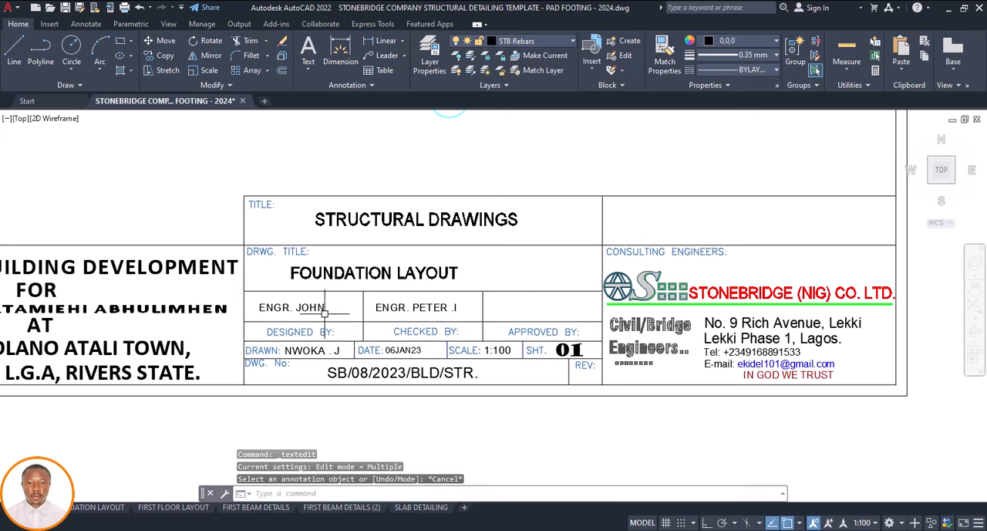
pyautogui.click(385, 373)
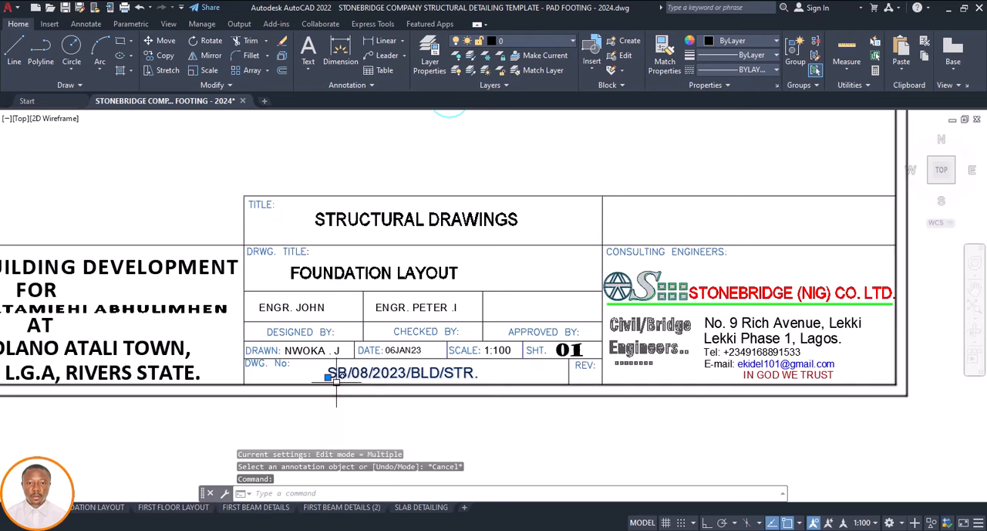
pyautogui.press('Delete')
# Delete the consulting engineers' logo and contact details from the title block, along with the vertical divider beside them
pyautogui.scroll(-2, 388, 378)
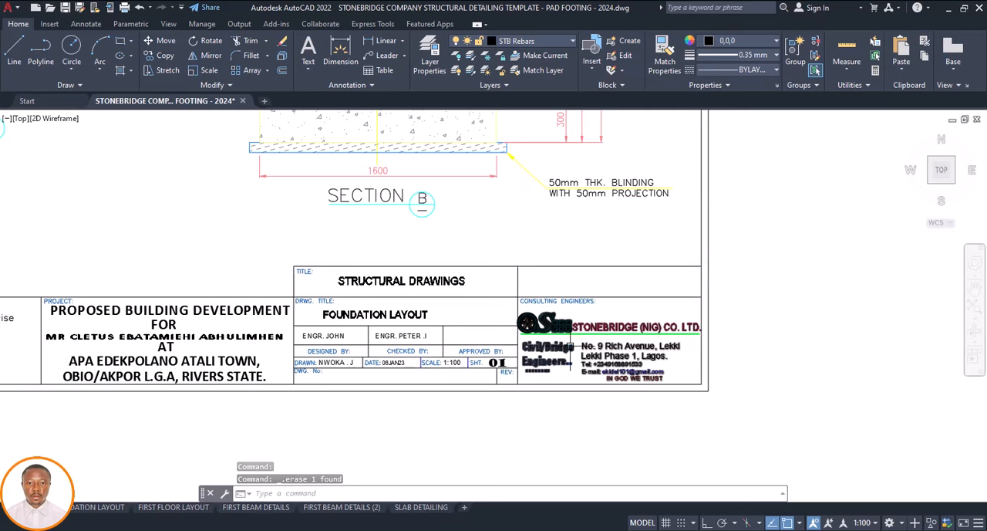
pyautogui.click(559, 324)
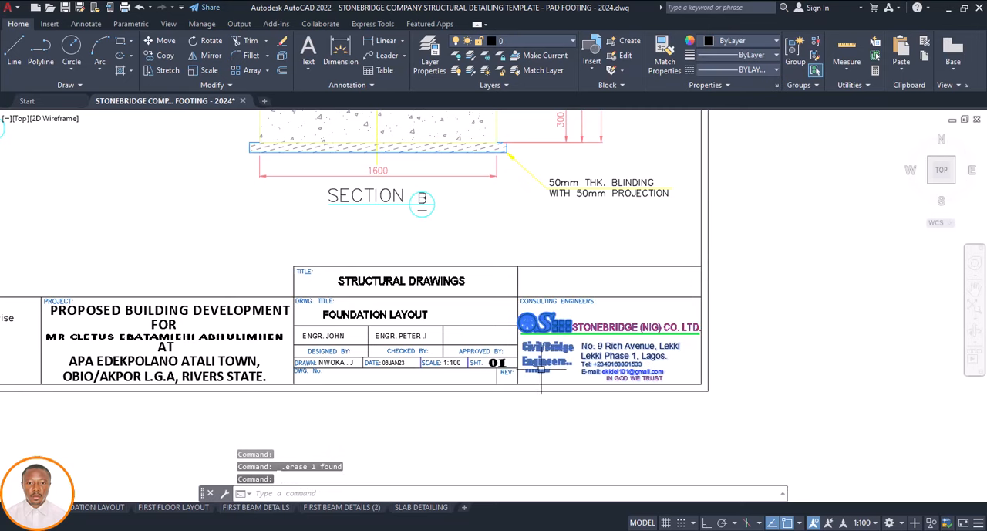
pyautogui.press('Delete')
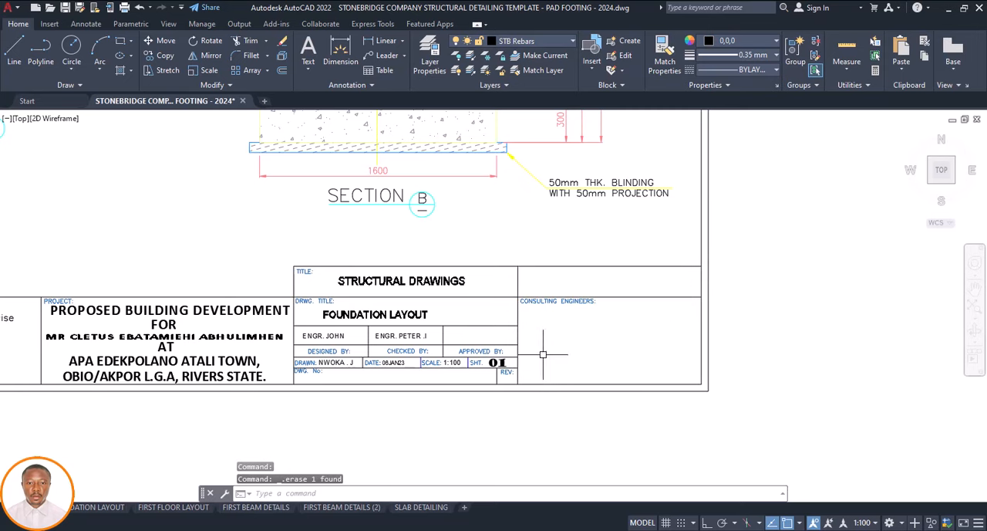
pyautogui.click(518, 316)
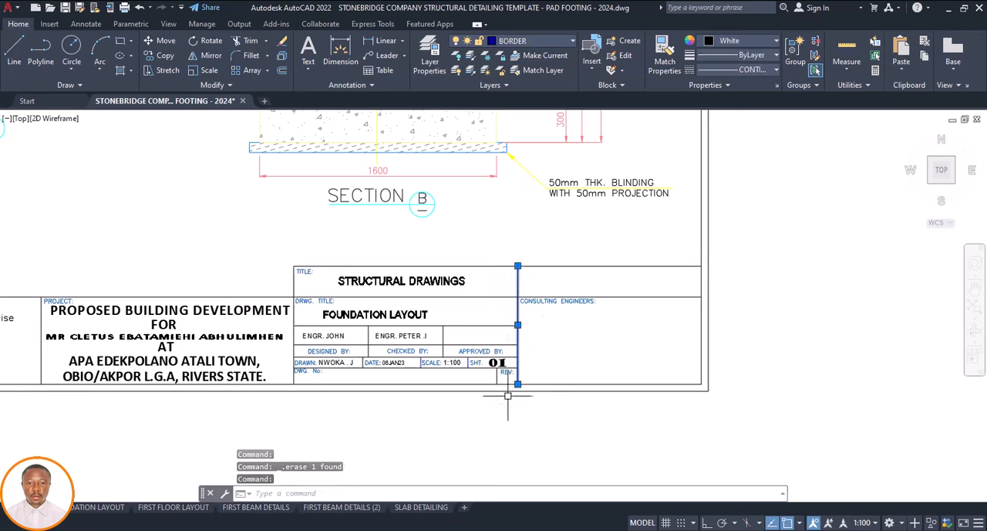
pyautogui.press('Delete')
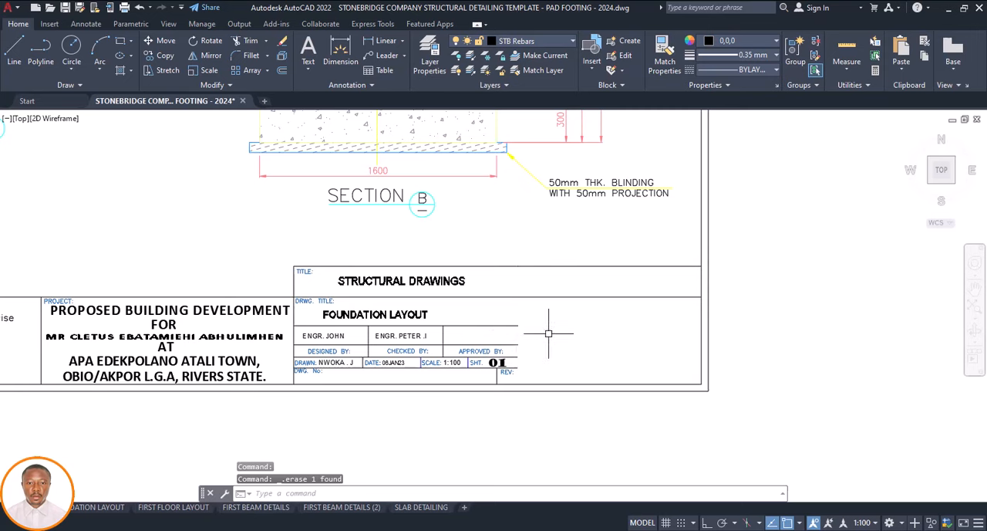
# Extend the title block's horizontal lines below the drawing title across the emptied consulting engineers area to the sheet border
pyautogui.click(700, 335)
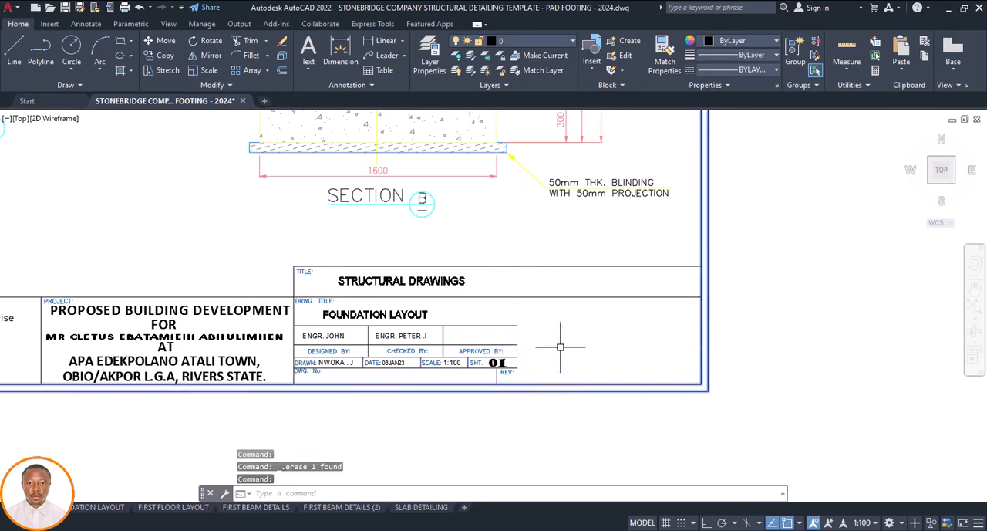
pyautogui.press('Return')
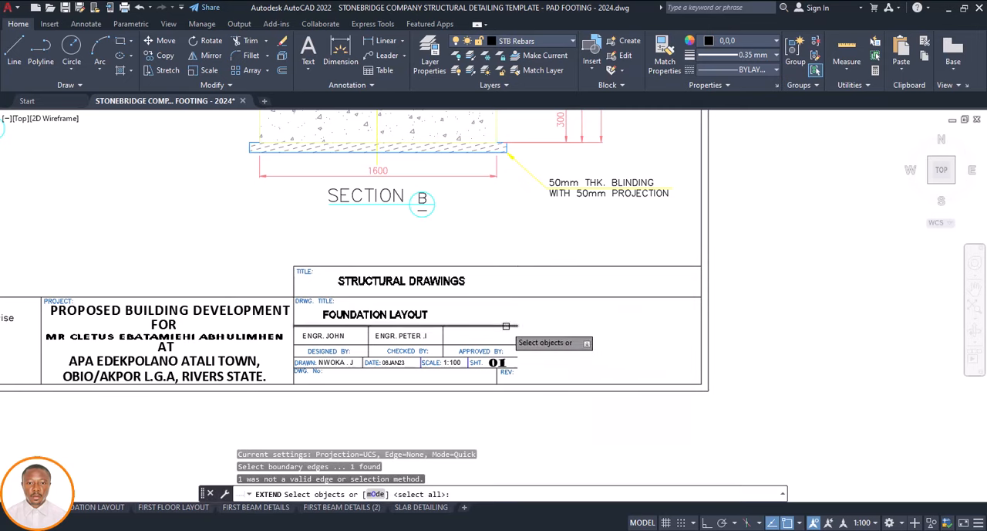
pyautogui.click(507, 327)
pyautogui.press('Escape')
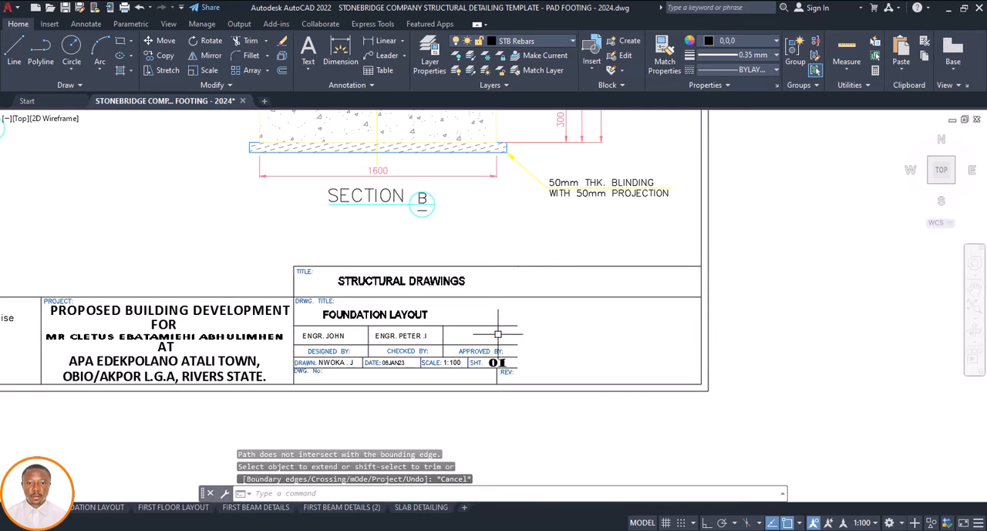
pyautogui.press('Return')
pyautogui.click(505, 326)
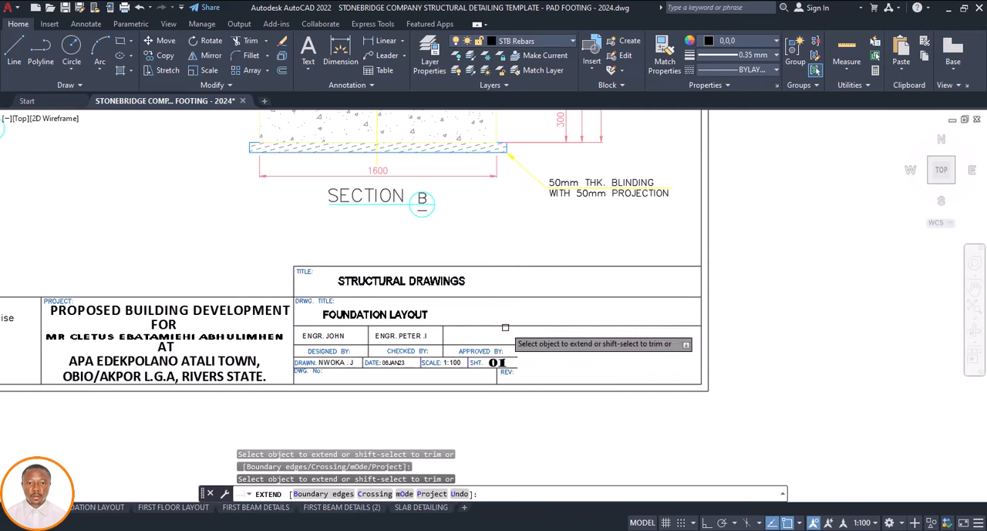
pyautogui.click(507, 355)
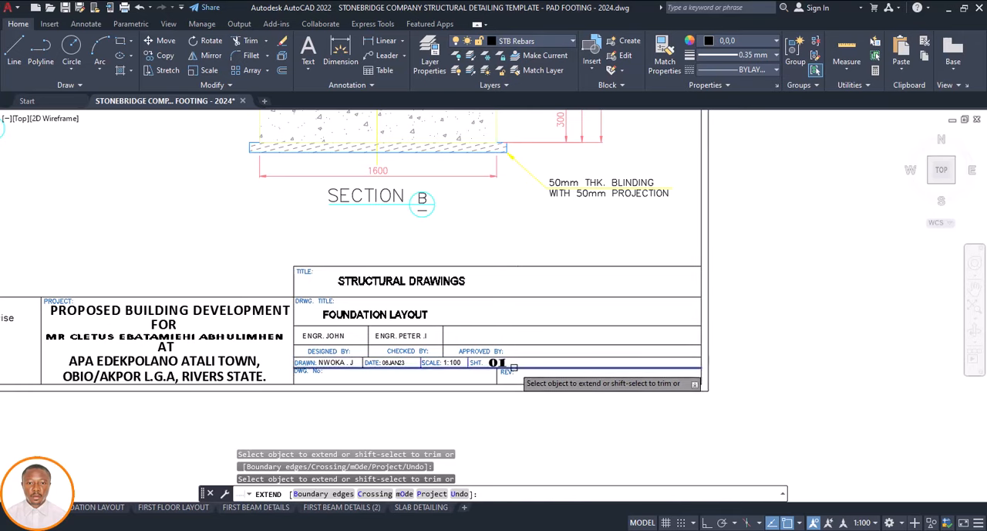
pyautogui.scroll(-4, 510, 370)
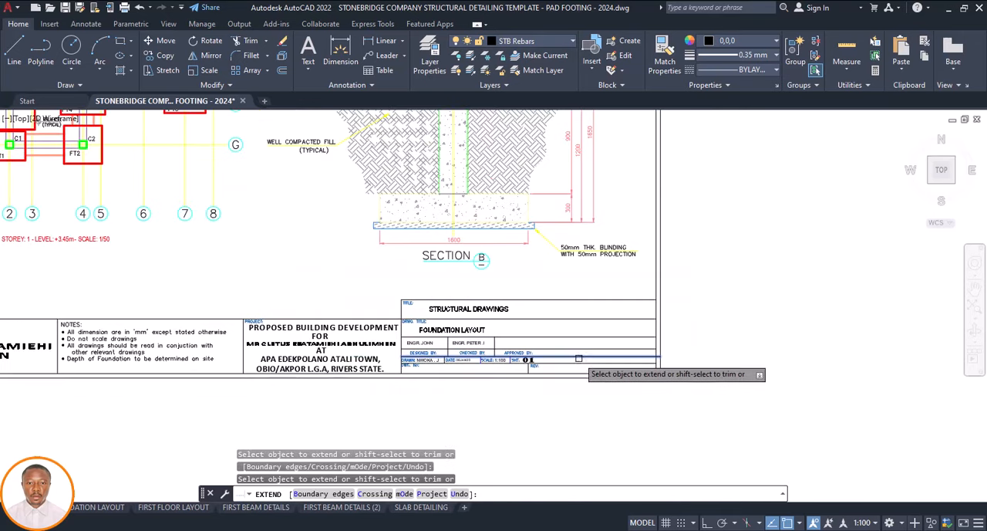
pyautogui.press('Escape')
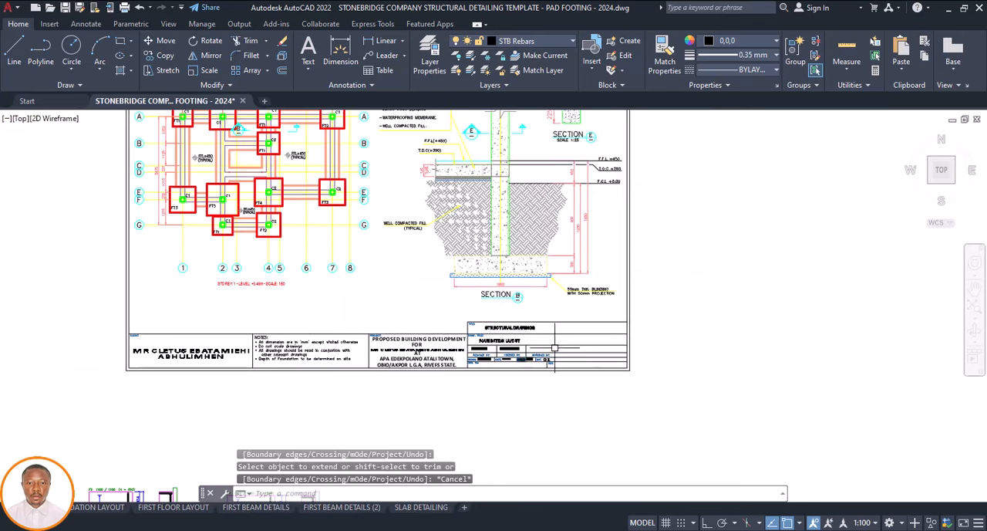
pyautogui.scroll(4, 556, 356)
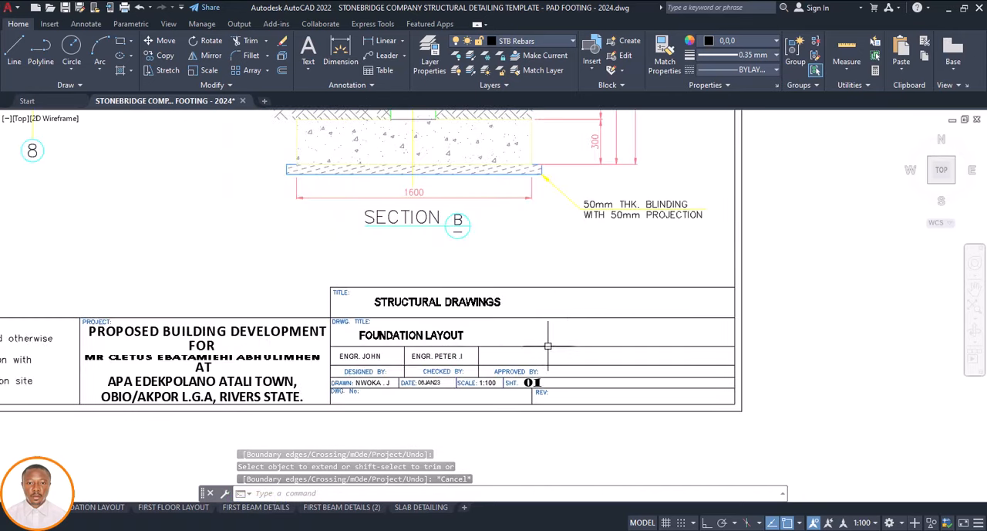
# Undo the line extensions and the deletions of the divider and the consulting engineers' details
pyautogui.hotkey('ctrl', 'z')
pyautogui.hotkey('ctrl', 'z')
pyautogui.hotkey('ctrl', 'z')
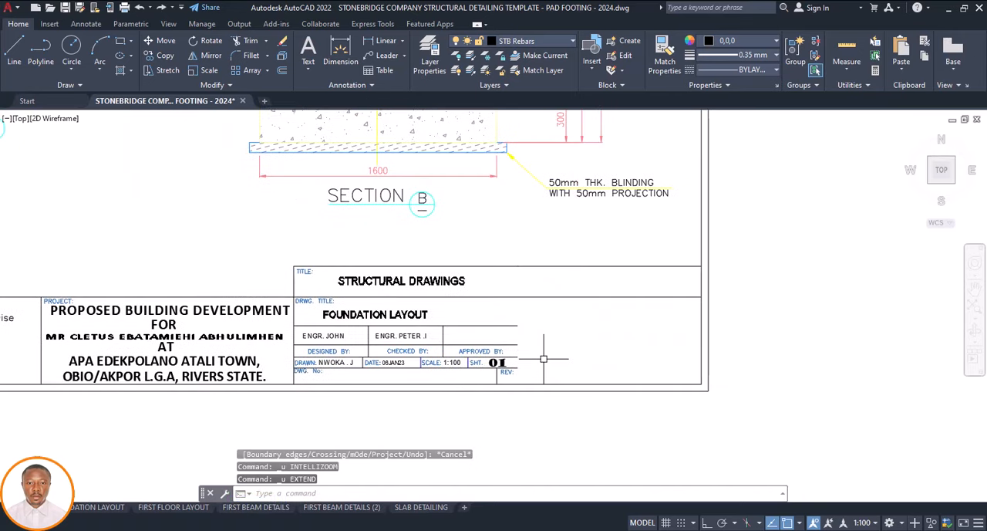
pyautogui.hotkey('ctrl', 'z')
pyautogui.hotkey('ctrl', 'z')
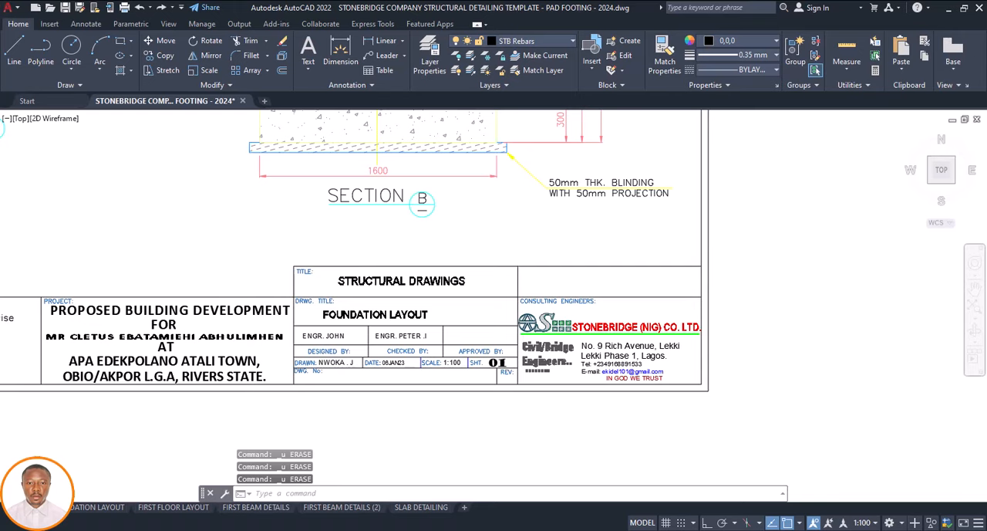
# Delete the entire foundation/ground floor layout reference sheet standing apart from the framed foundation sheet and loose footing details
pyautogui.scroll(-10, 432, 331)
pyautogui.scroll(3, 343, 343)
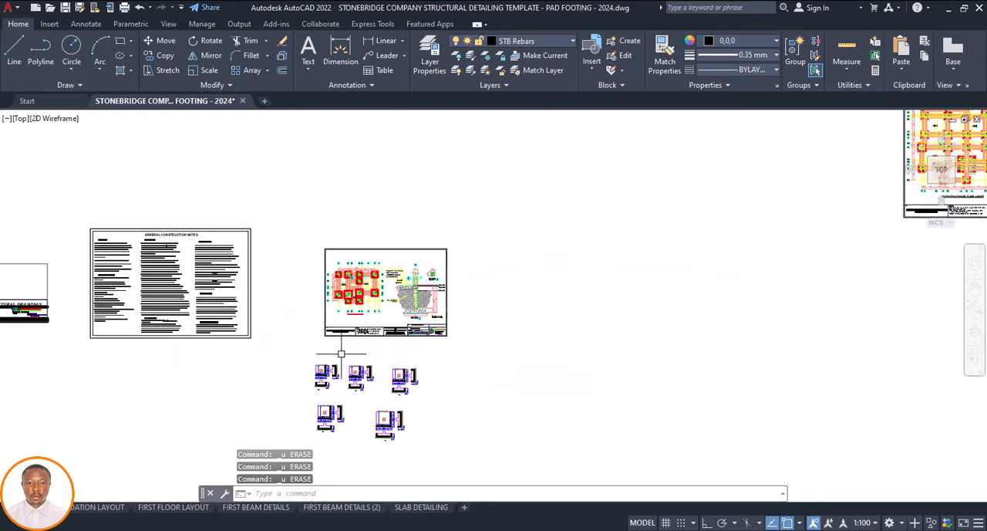
pyautogui.scroll(5, 329, 358)
pyautogui.scroll(-7, 359, 319)
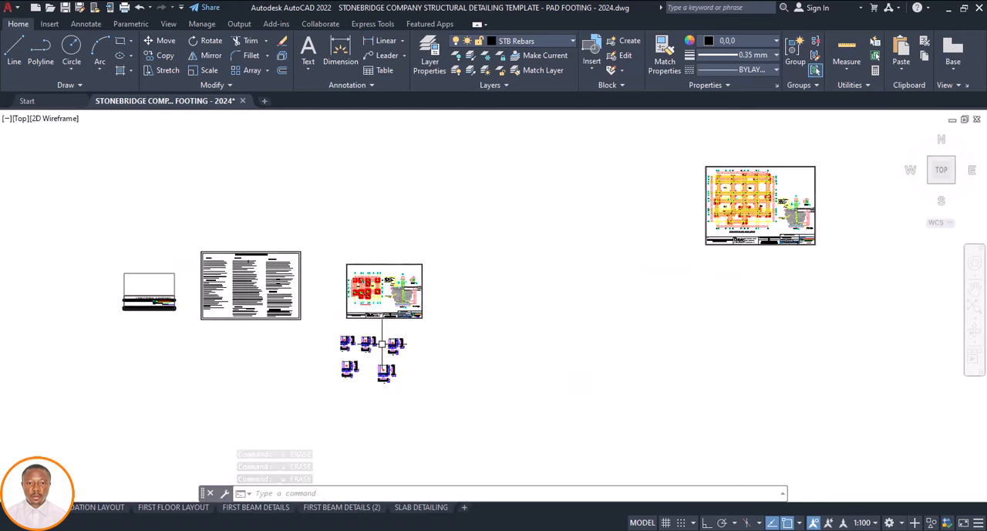
pyautogui.scroll(-4, 401, 323)
pyautogui.scroll(4, 561, 268)
pyautogui.click(607, 237)
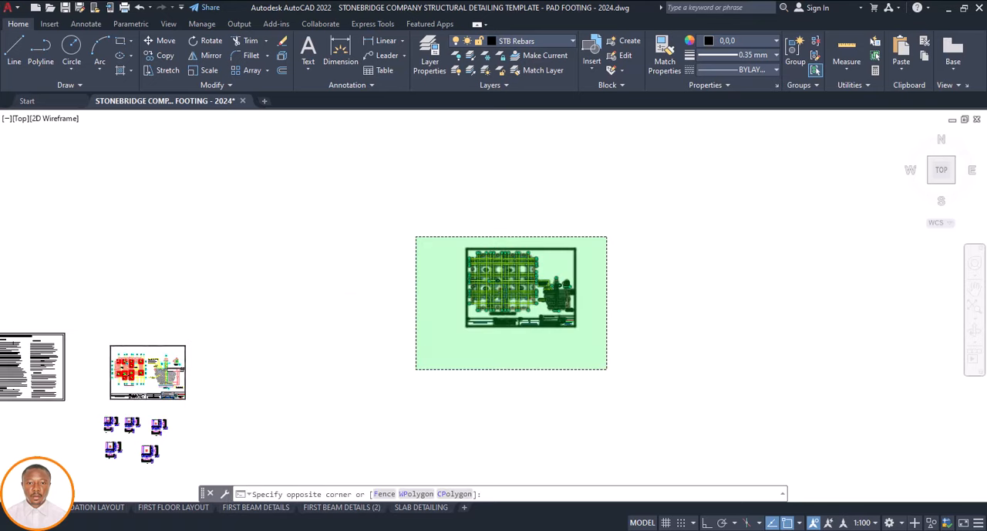
pyautogui.click(416, 368)
pyautogui.press('Delete')
# Copy the framed sheet of seven footing details from the template sheet row into the empty space beside the framed foundation sheet
pyautogui.scroll(-6, 448, 379)
pyautogui.scroll(3, 476, 398)
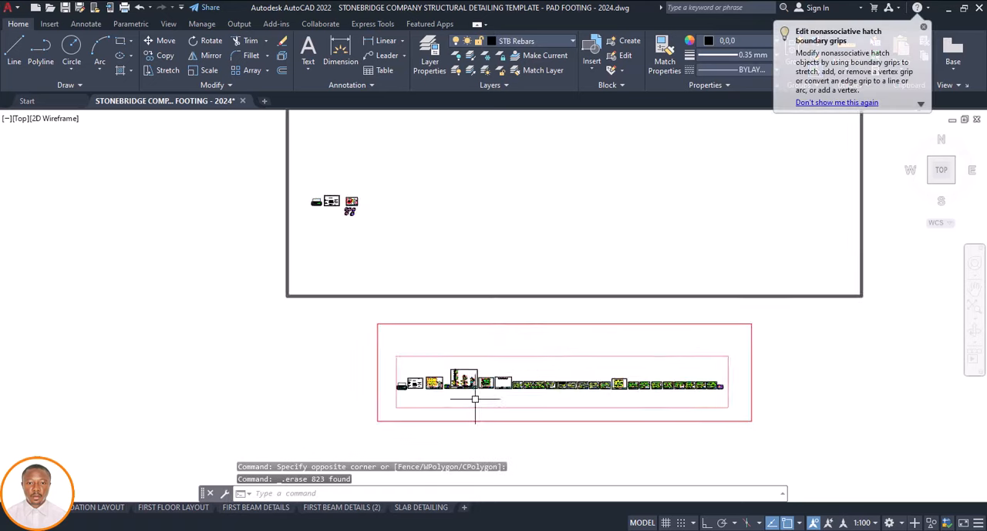
pyautogui.scroll(5, 476, 399)
pyautogui.scroll(4, 288, 324)
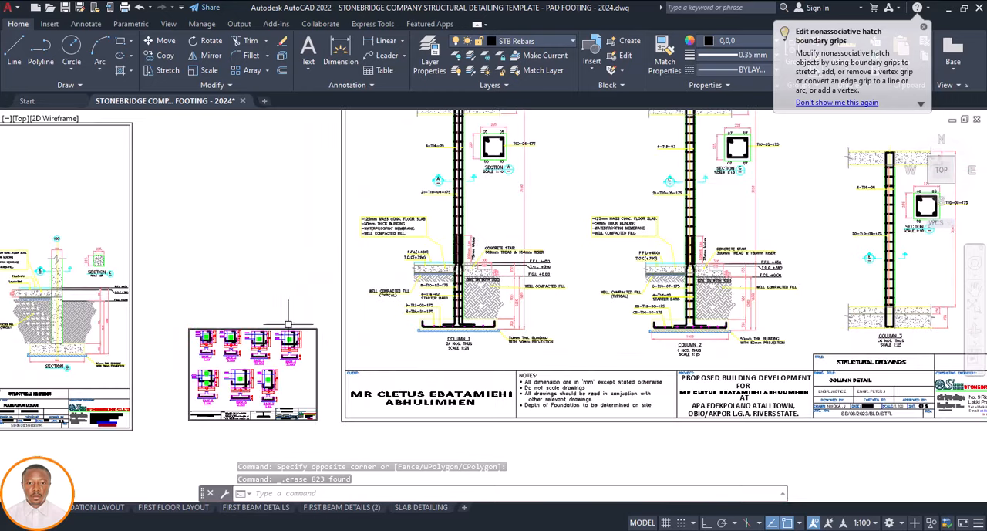
pyautogui.click(326, 312)
pyautogui.click(178, 451)
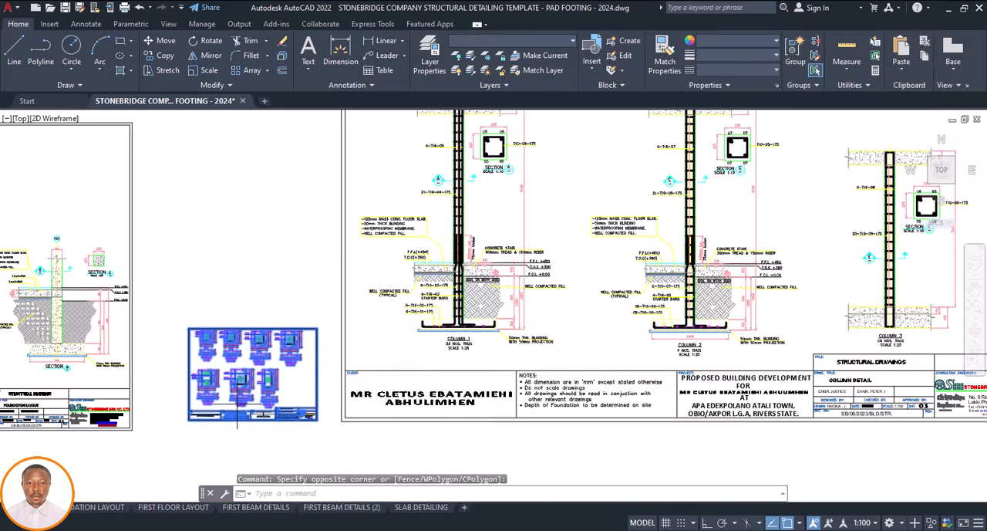
pyautogui.write('co')
pyautogui.press('Return')
pyautogui.click(230, 420)
pyautogui.scroll(-12, 410, 406)
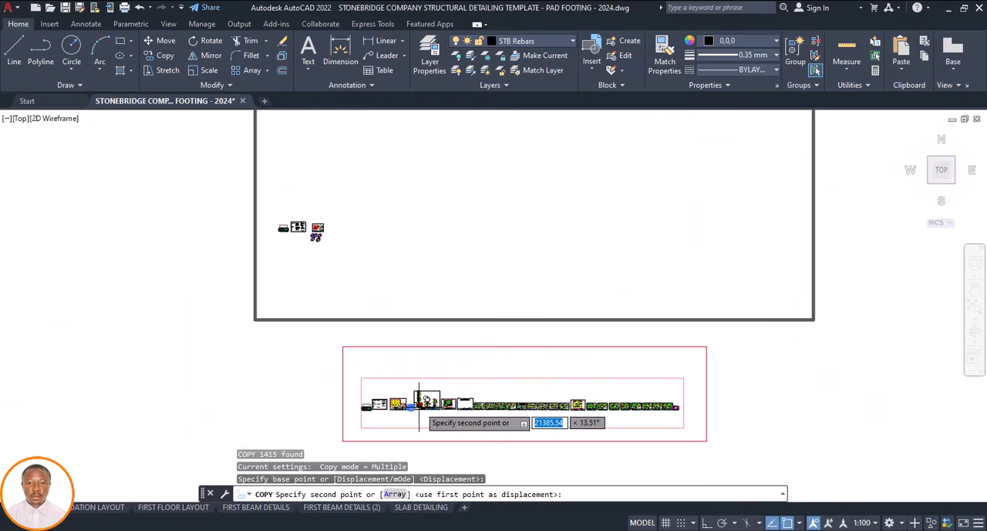
pyautogui.scroll(8, 419, 401)
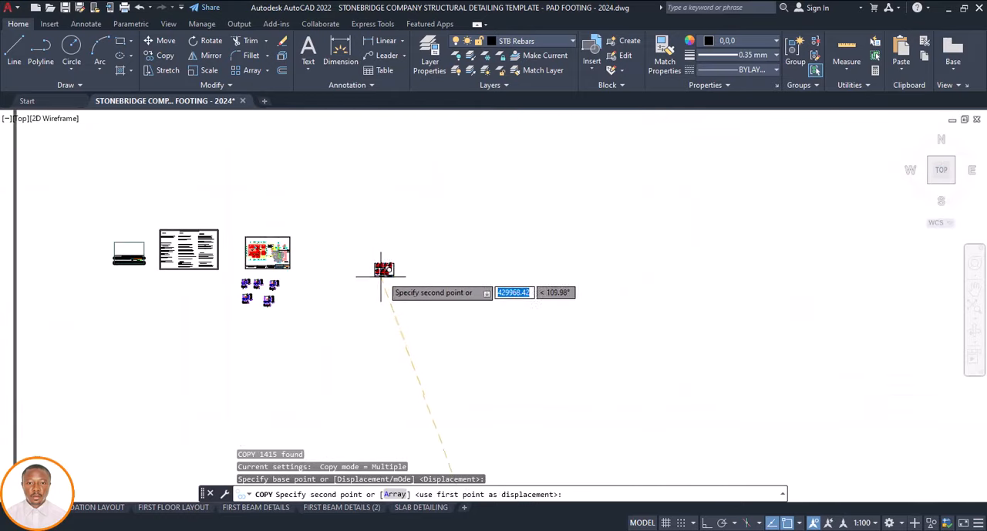
pyautogui.scroll(2, 382, 274)
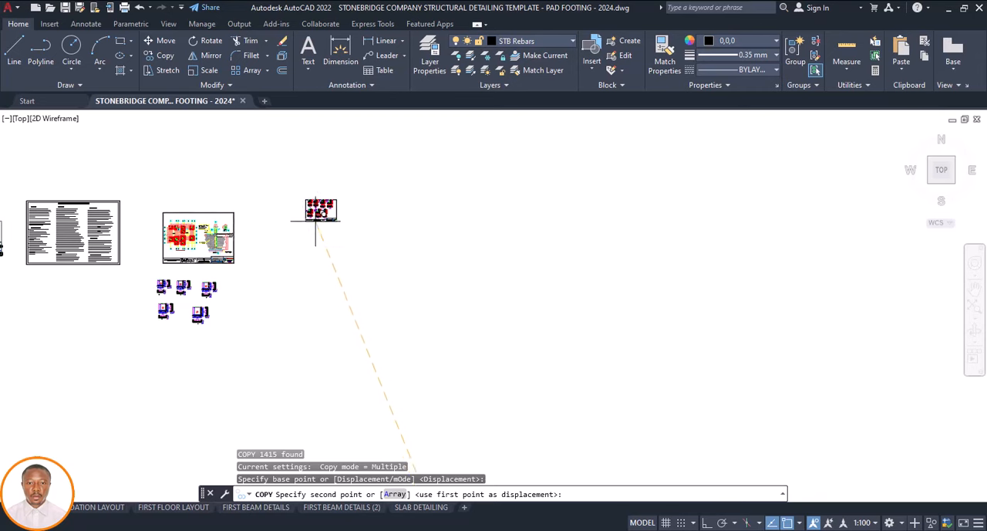
pyautogui.click(316, 221)
pyautogui.scroll(-4, 465, 317)
pyautogui.press('Escape')
pyautogui.scroll(2, 357, 305)
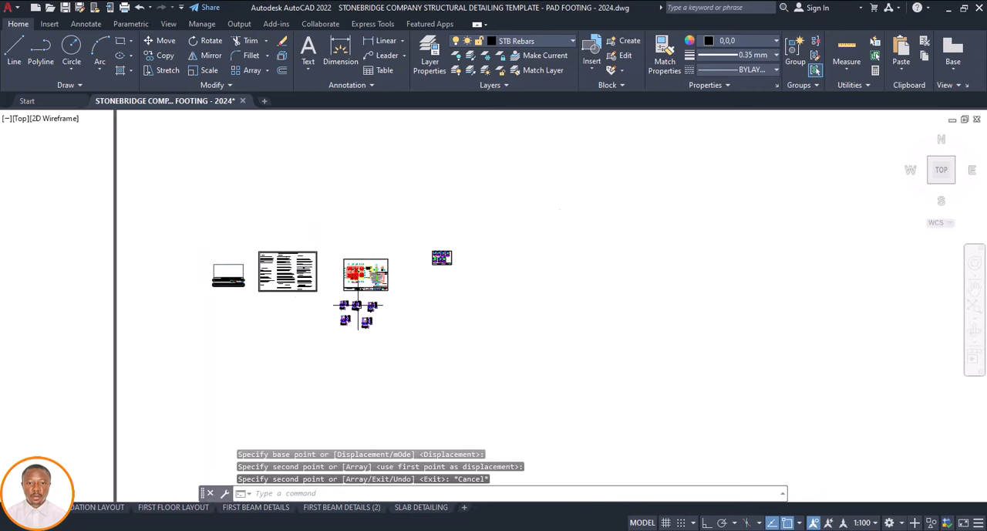
pyautogui.scroll(2, 450, 254)
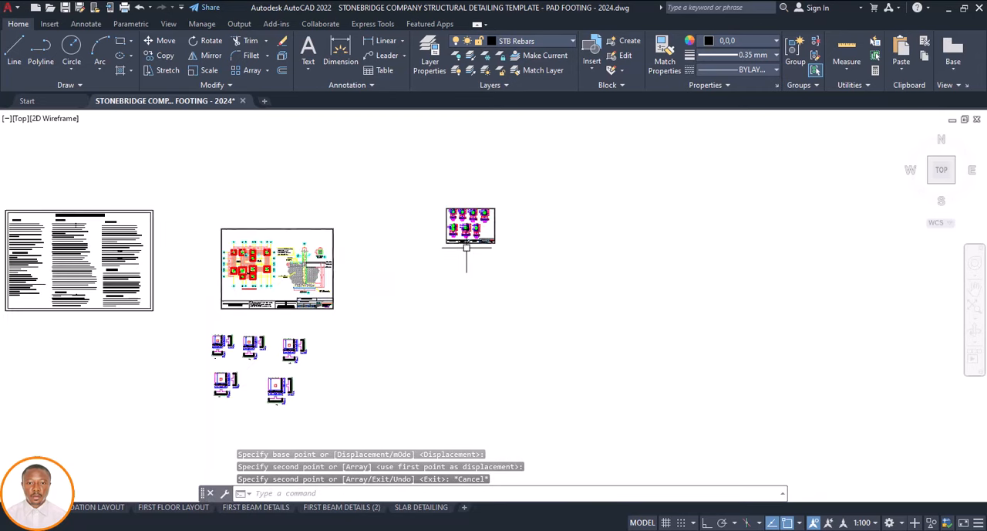
# Move the loose FT1 footing detail into the empty space between the framed foundation sheet and the framed footing details sheet
pyautogui.scroll(4, 221, 344)
pyautogui.scroll(1, 247, 331)
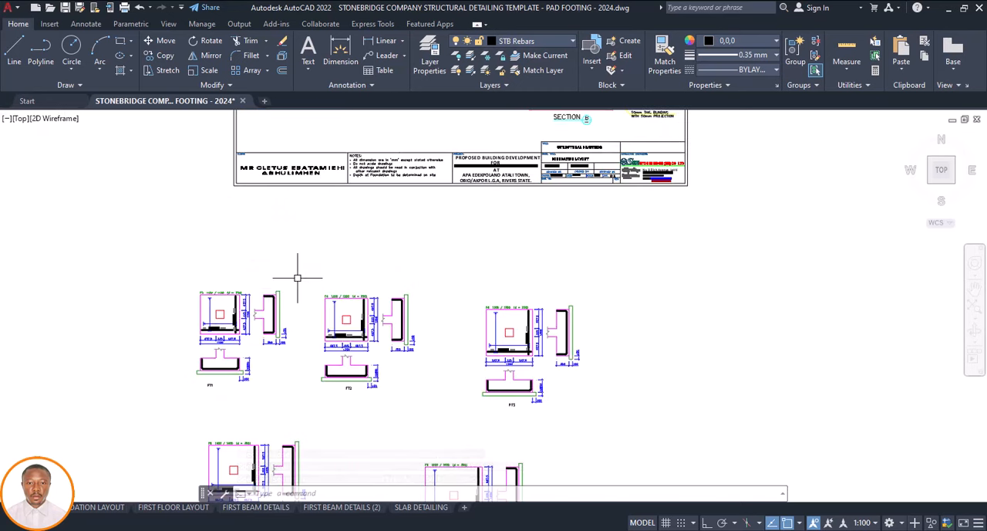
pyautogui.click(298, 278)
pyautogui.click(140, 412)
pyautogui.moveTo(199, 372)
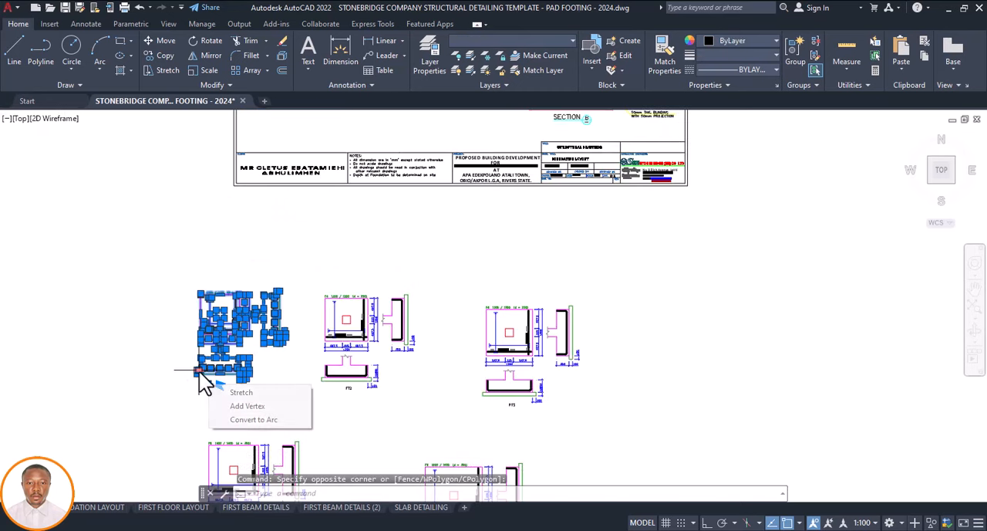
pyautogui.write('m')
pyautogui.press('Return')
pyautogui.click(200, 371)
pyautogui.scroll(-8, 222, 379)
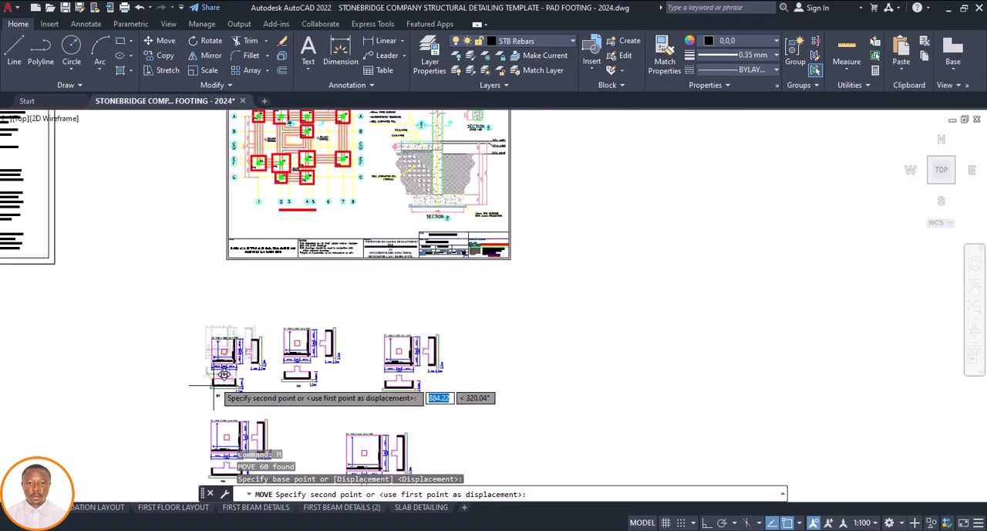
pyautogui.scroll(6, 332, 348)
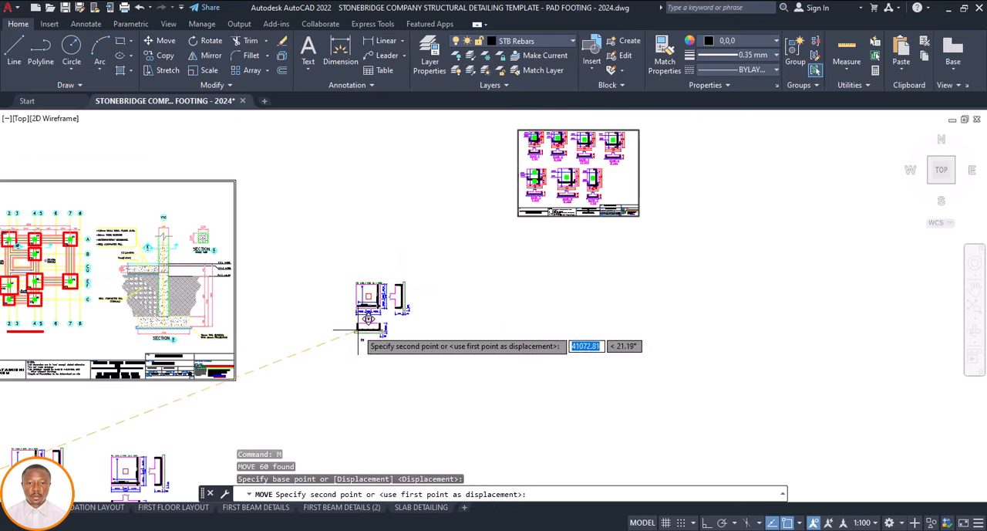
pyautogui.click(357, 335)
pyautogui.press('Escape')
# Match the properties of the green column outline in BASE 1's plan onto the column outline in FT1's plan
pyautogui.scroll(4, 531, 158)
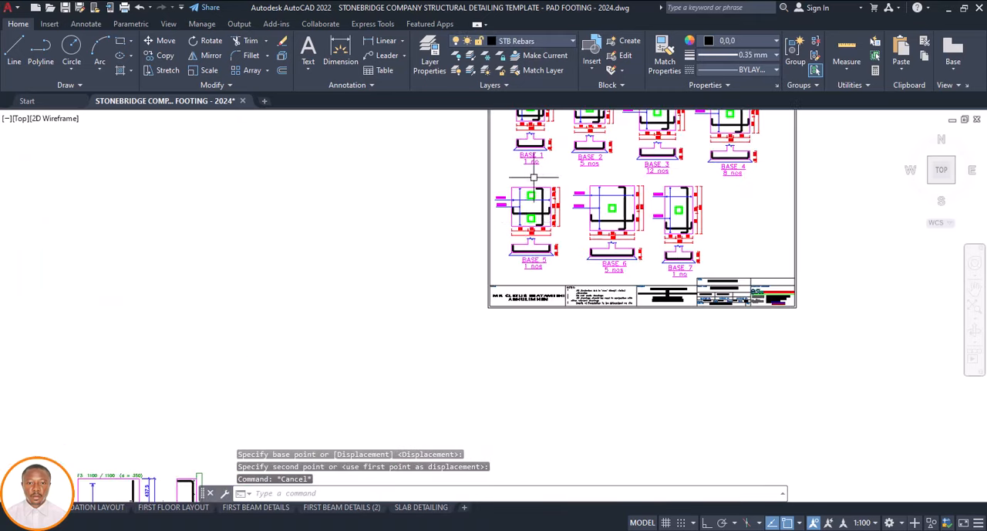
pyautogui.scroll(4, 550, 220)
pyautogui.scroll(-6, 536, 162)
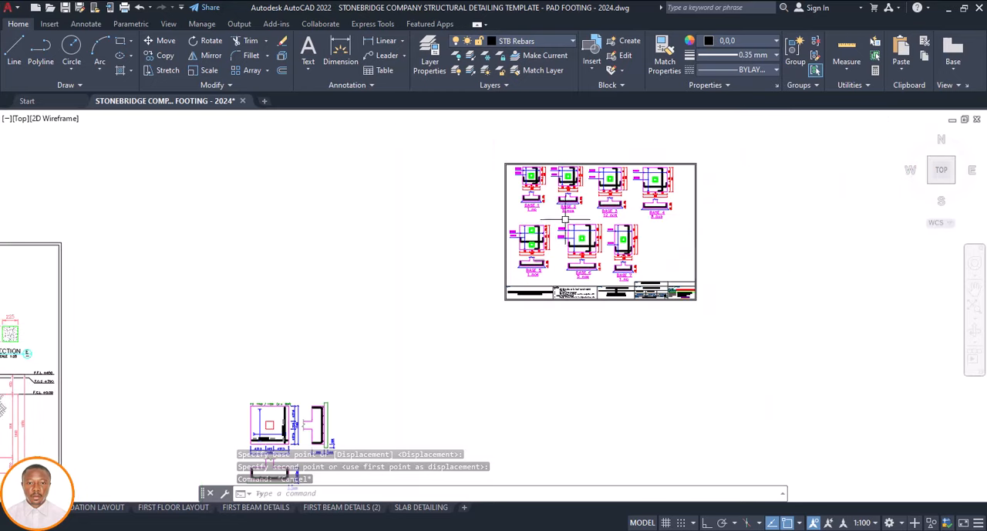
pyautogui.scroll(2, 535, 154)
pyautogui.scroll(4, 535, 154)
pyautogui.scroll(-8, 529, 208)
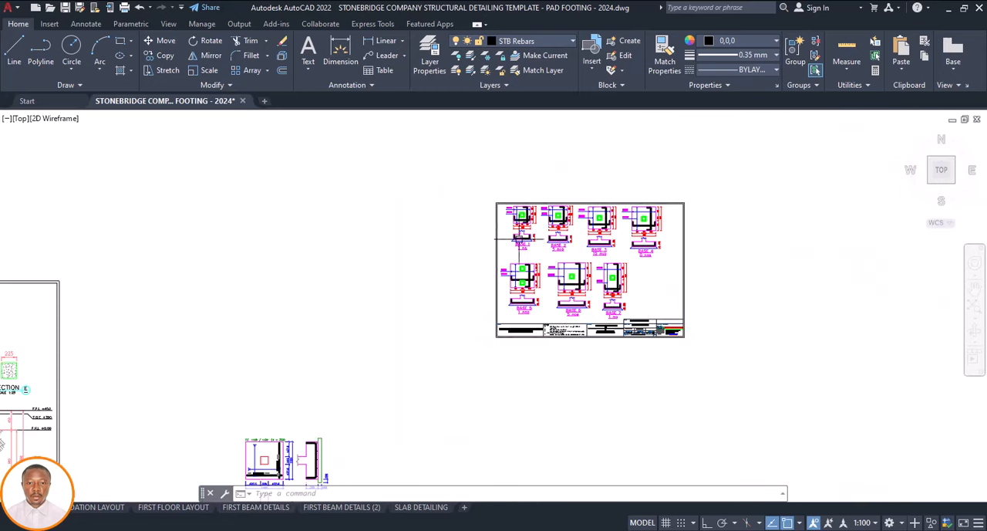
pyautogui.scroll(6, 521, 224)
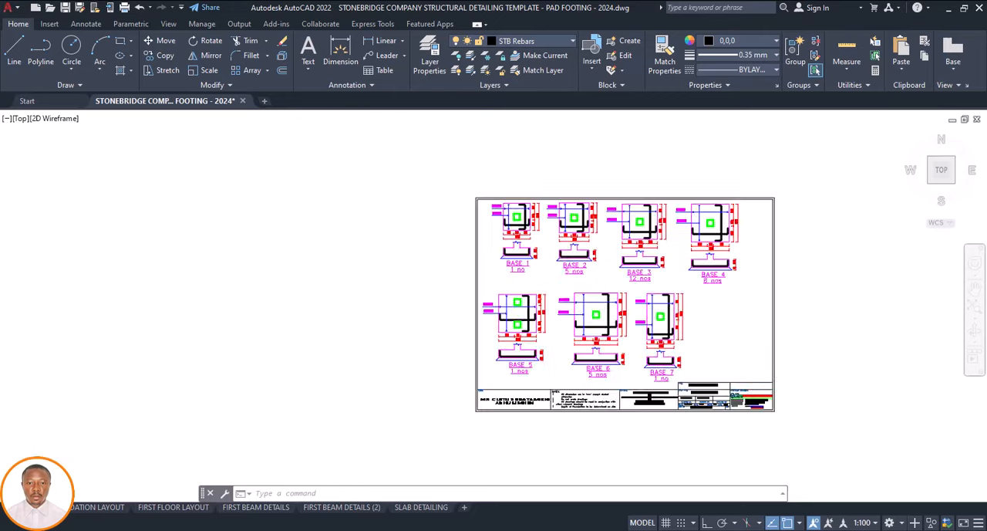
pyautogui.click(512, 202)
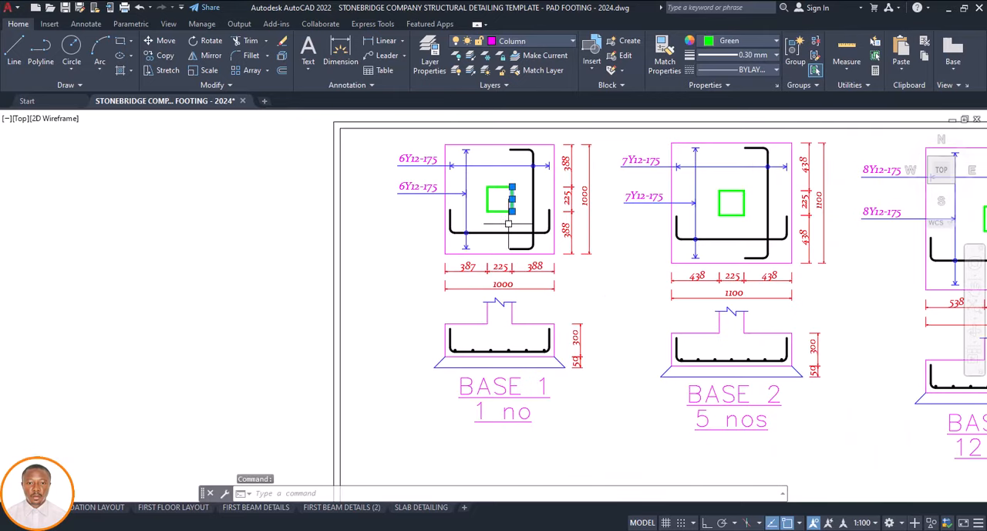
pyautogui.click(521, 177)
pyautogui.press('Escape')
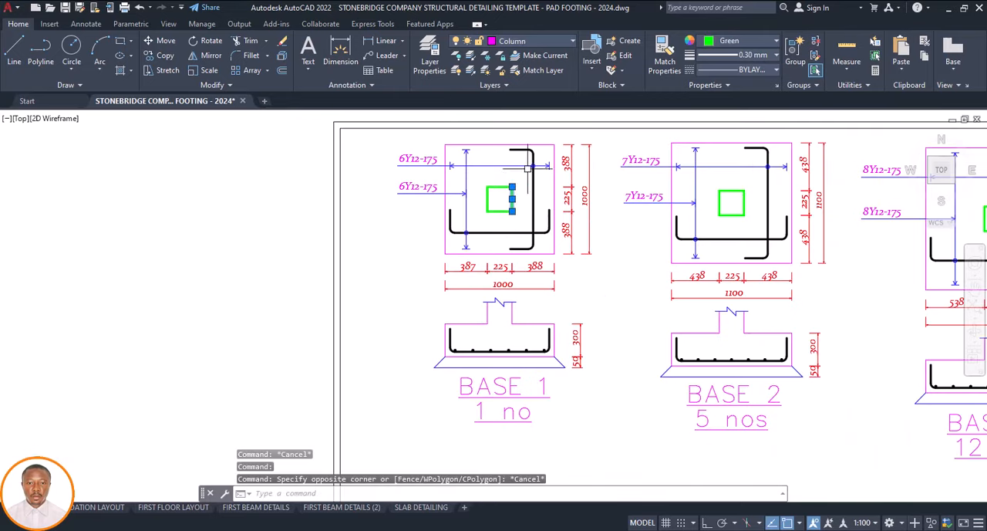
pyautogui.click(656, 61)
pyautogui.scroll(-8, 587, 270)
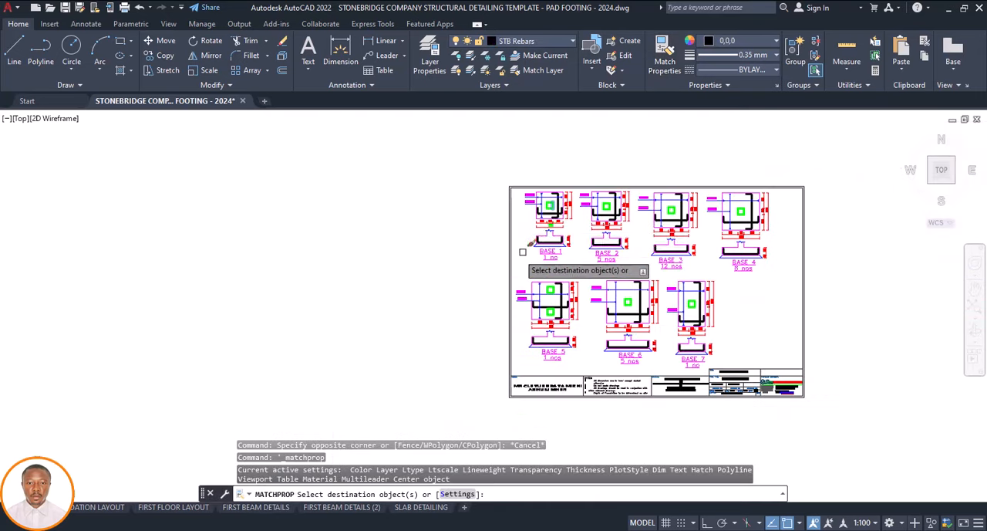
pyautogui.scroll(7, 355, 424)
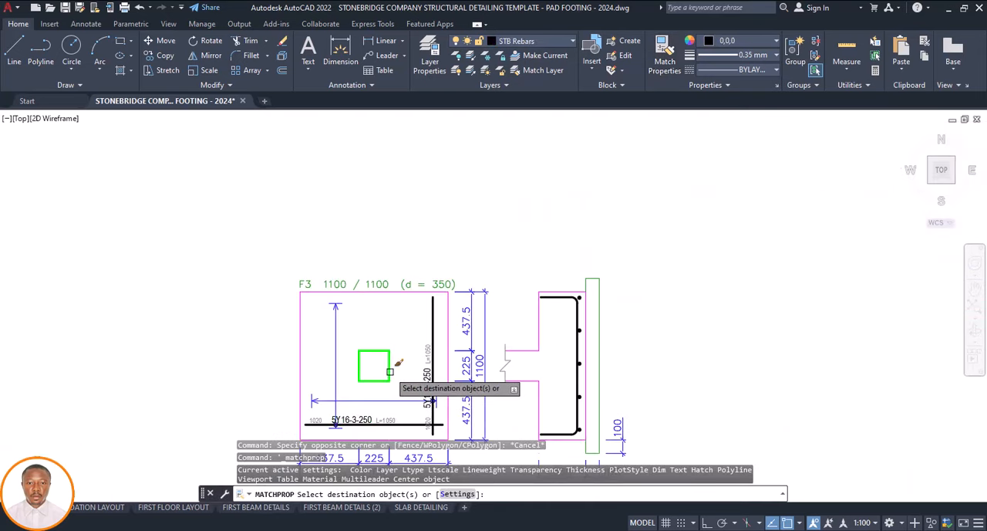
pyautogui.scroll(-3, 403, 335)
pyautogui.press('Escape')
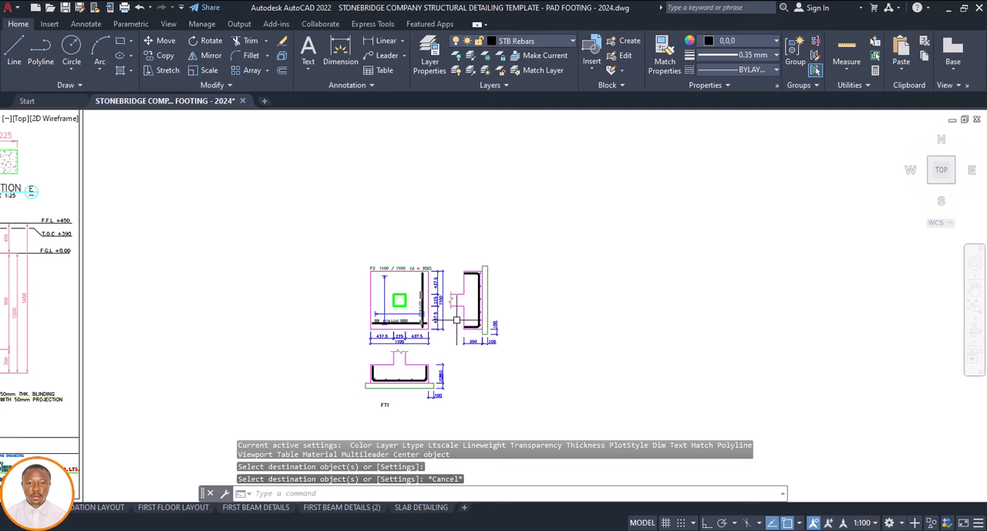
# Delete the vertical side section with its dimensions beside FT1's plan
pyautogui.scroll(4, 457, 320)
pyautogui.scroll(-2, 570, 168)
pyautogui.click(578, 165)
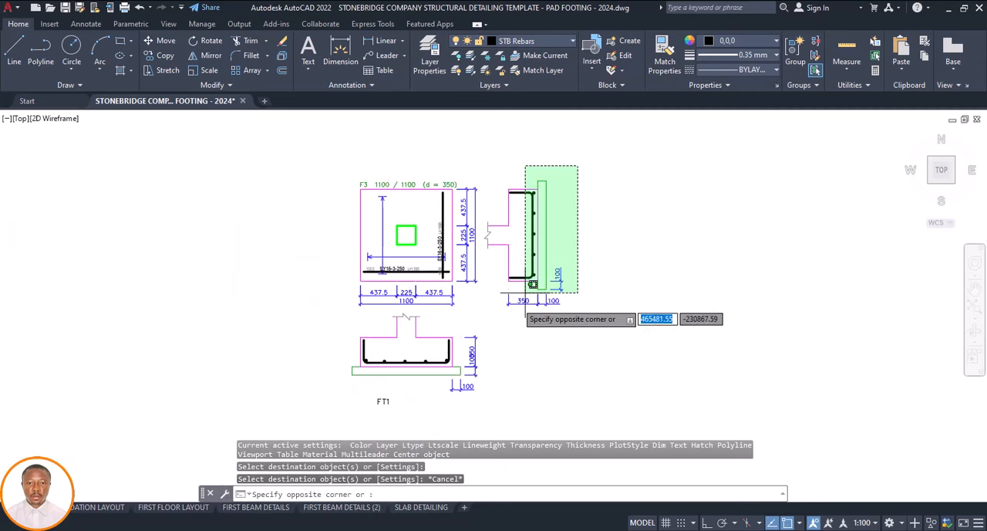
pyautogui.click(484, 327)
pyautogui.press('Delete')
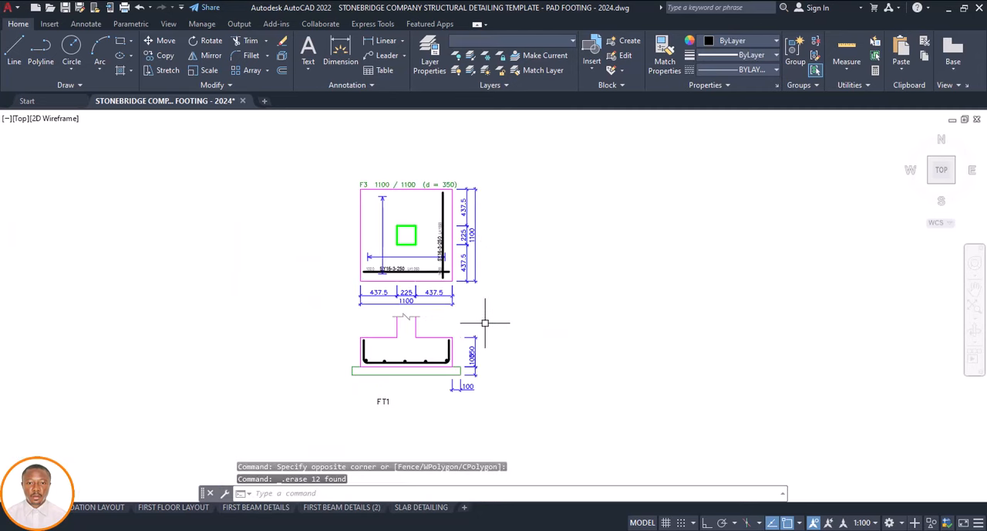
# Compare the FT1 detail with the framed reference base details and the remaining loose footing details
pyautogui.scroll(-2, 356, 282)
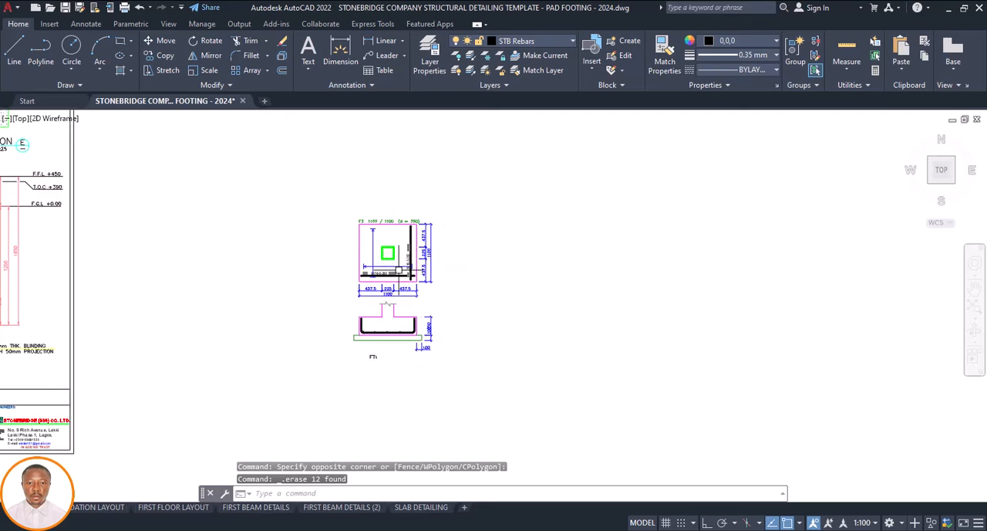
pyautogui.scroll(-4, 411, 272)
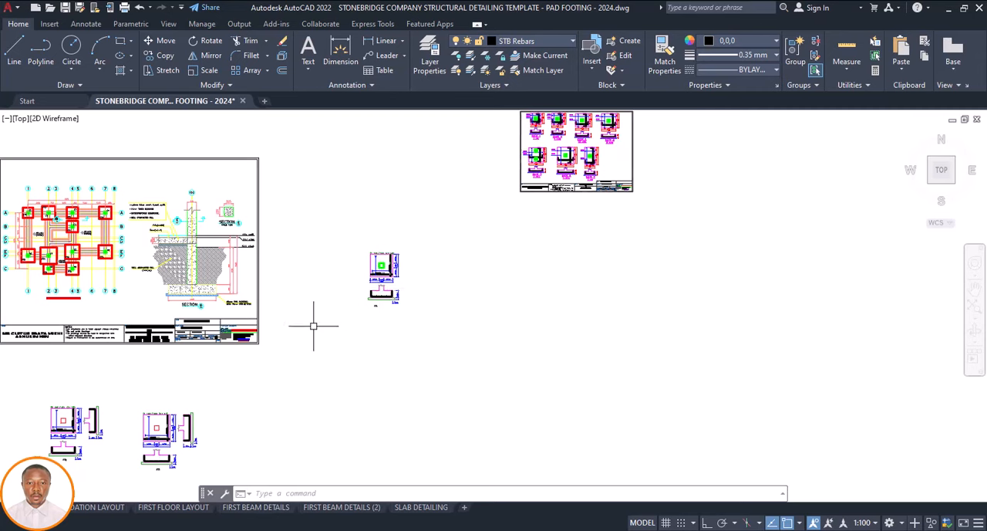
pyautogui.scroll(-2, 313, 325)
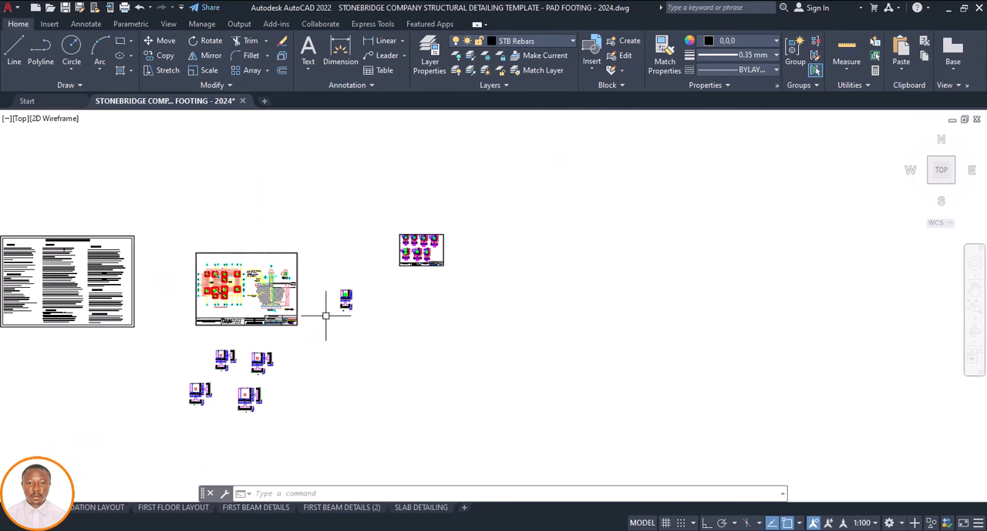
pyautogui.scroll(4, 351, 293)
pyautogui.scroll(-2, 350, 295)
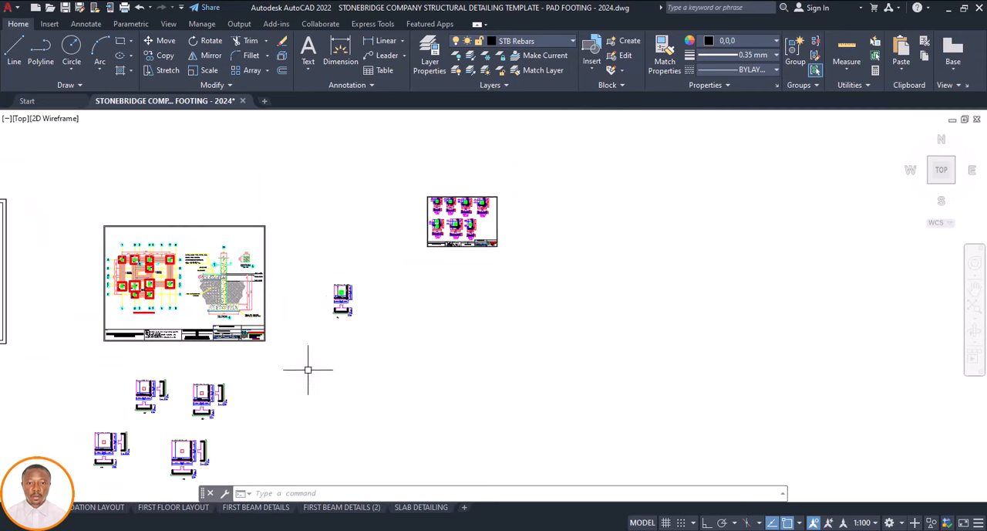
pyautogui.scroll(4, 354, 296)
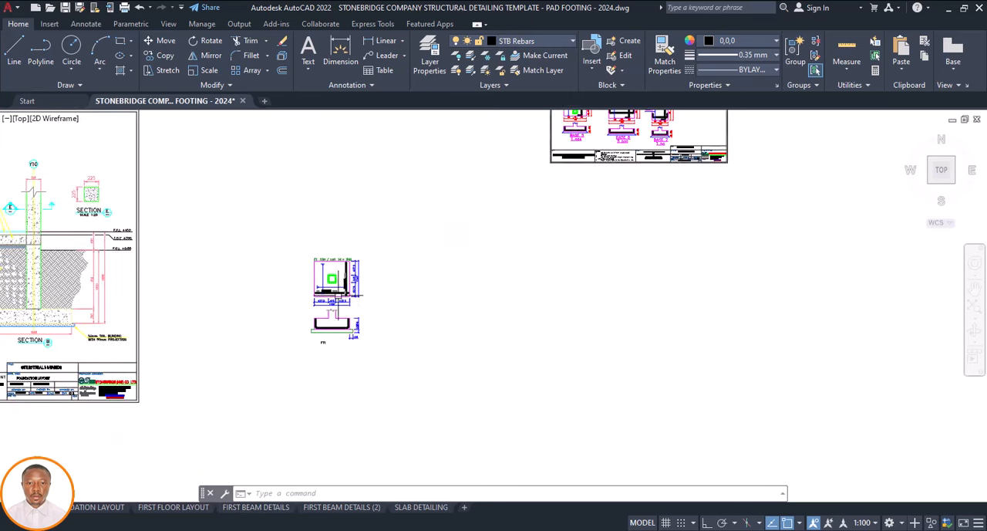
pyautogui.scroll(-6, 307, 316)
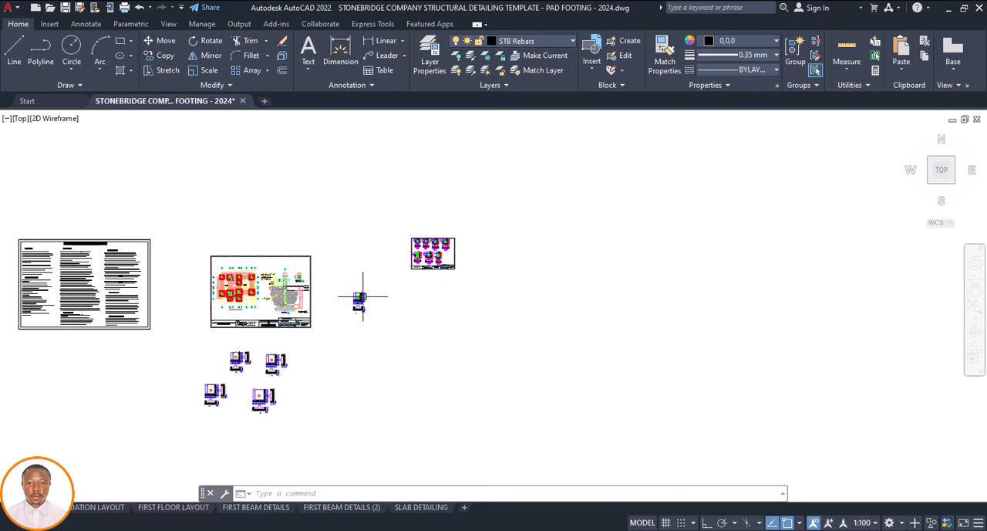
pyautogui.scroll(4, 361, 299)
pyautogui.scroll(-4, 354, 325)
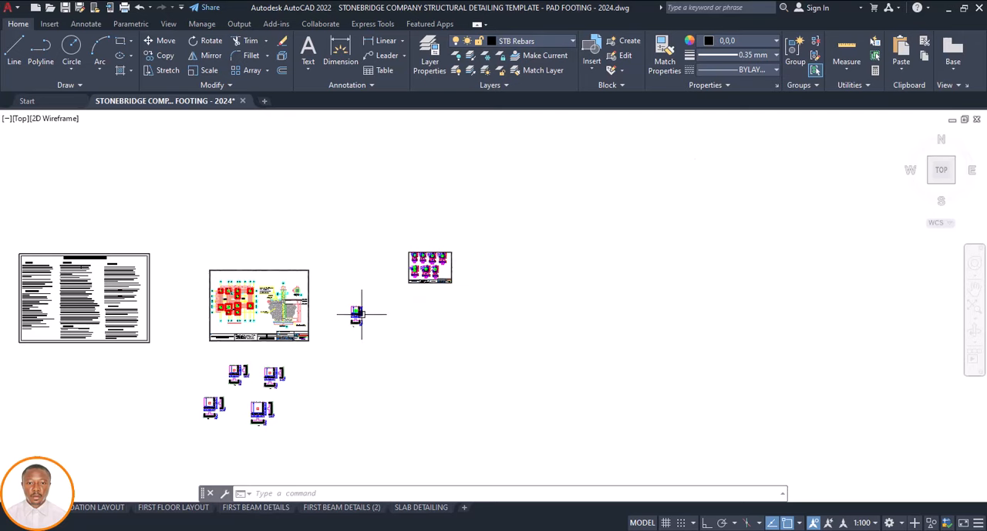
pyautogui.scroll(10, 361, 314)
pyautogui.scroll(-6, 395, 301)
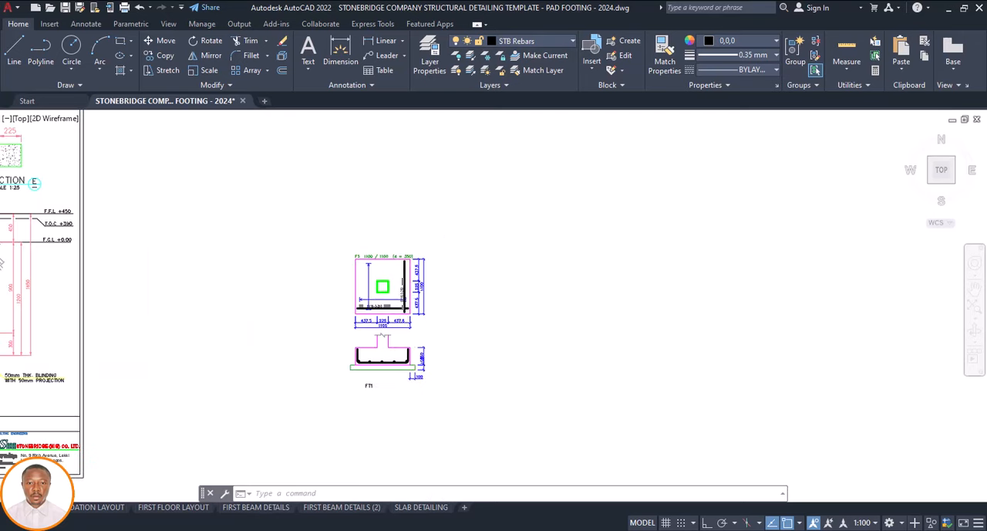
pyautogui.scroll(8, 560, 157)
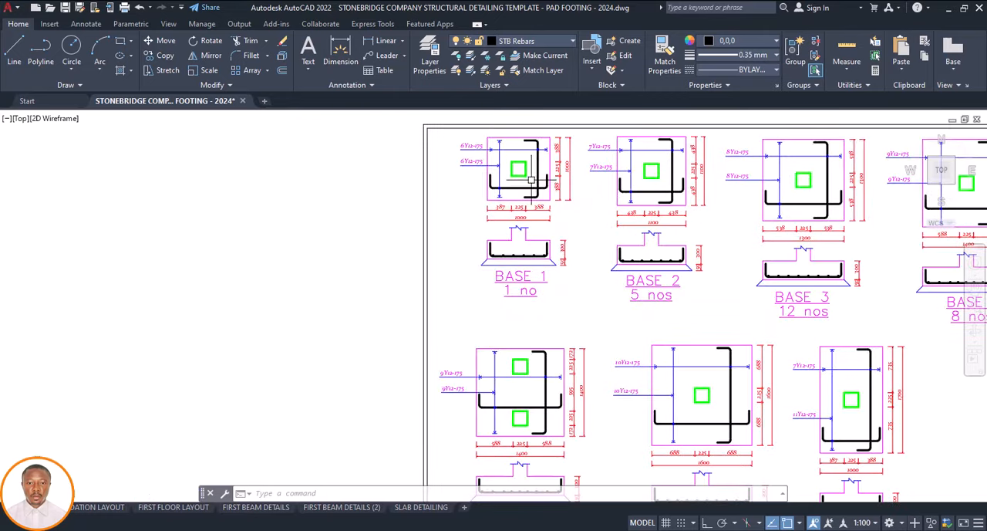
pyautogui.scroll(-12, 540, 216)
pyautogui.scroll(4, 379, 351)
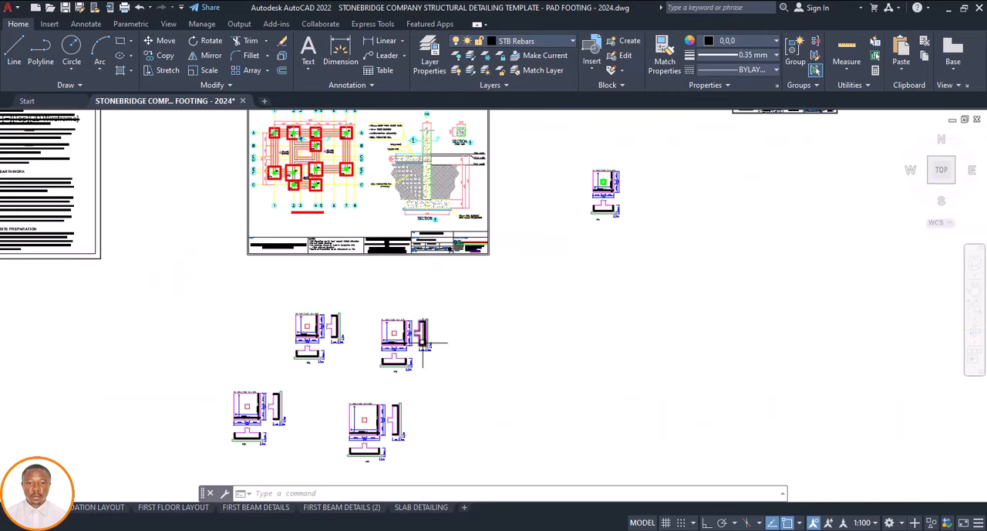
pyautogui.scroll(-2, 423, 343)
pyautogui.scroll(4, 533, 249)
pyautogui.scroll(2, 498, 293)
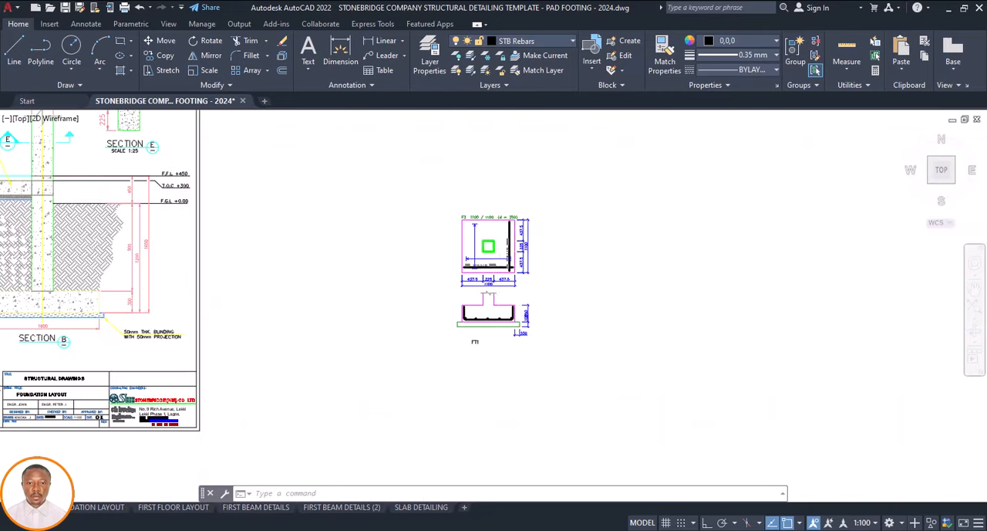
pyautogui.scroll(5, 537, 291)
pyautogui.scroll(-4, 537, 291)
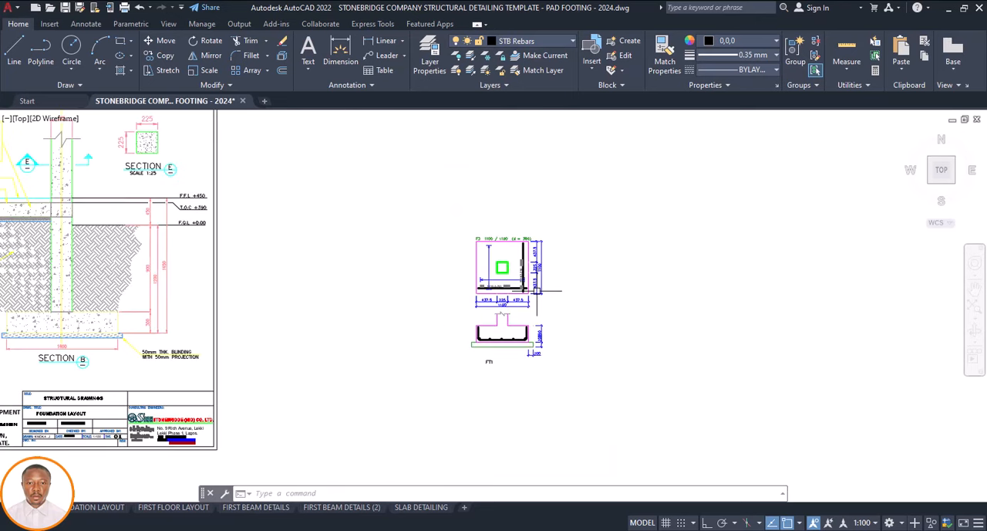
# Undo the deletion of FT1's side section
pyautogui.hotkey('ctrl', 'z')
pyautogui.hotkey('ctrl', 'z')
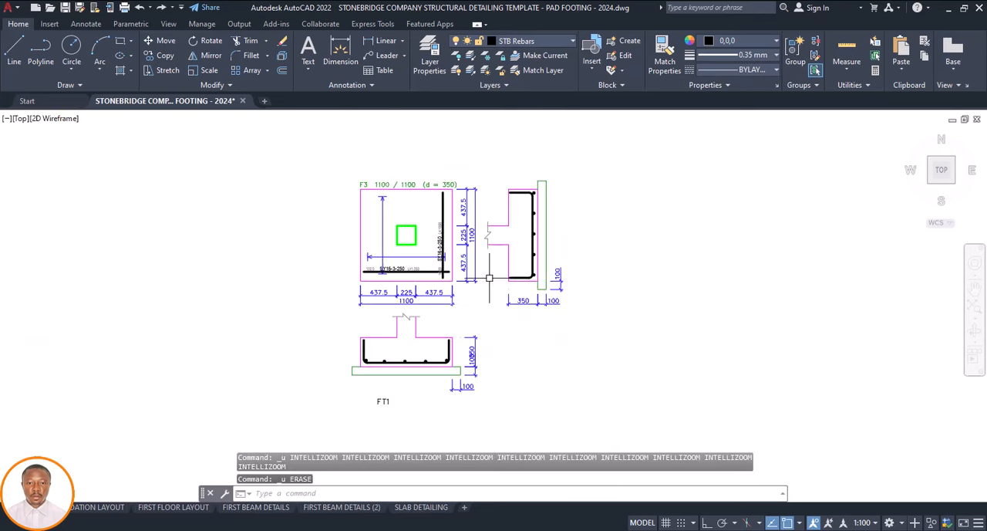
# Move the two main bars with their 5Y16-3-250, length and 1020 labels out of FT1's plan into the empty space above it
pyautogui.scroll(6, 409, 323)
pyautogui.click(445, 264)
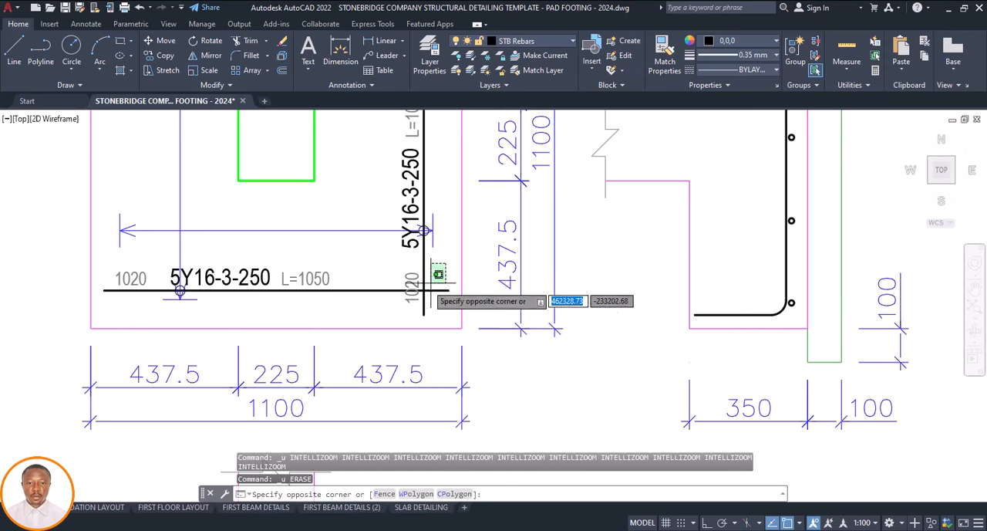
pyautogui.click(344, 303)
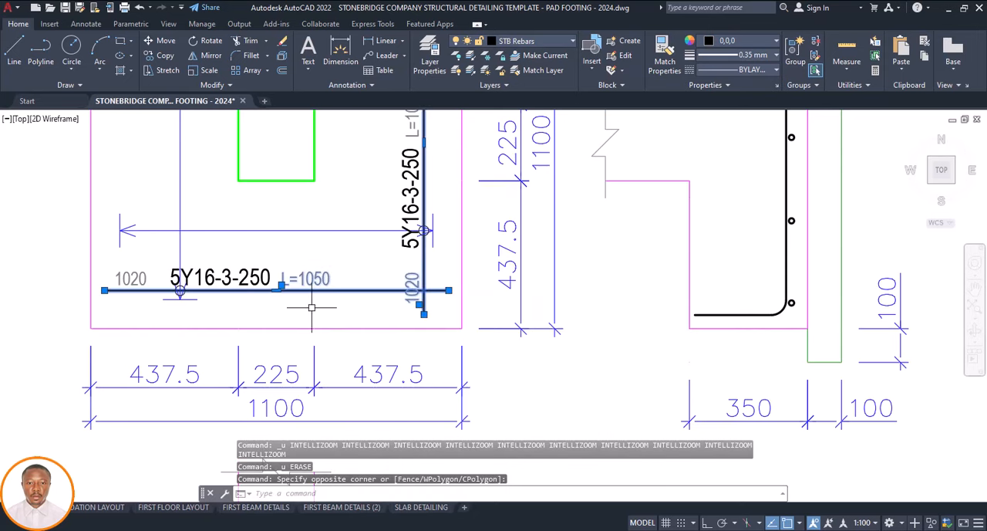
pyautogui.click(248, 279)
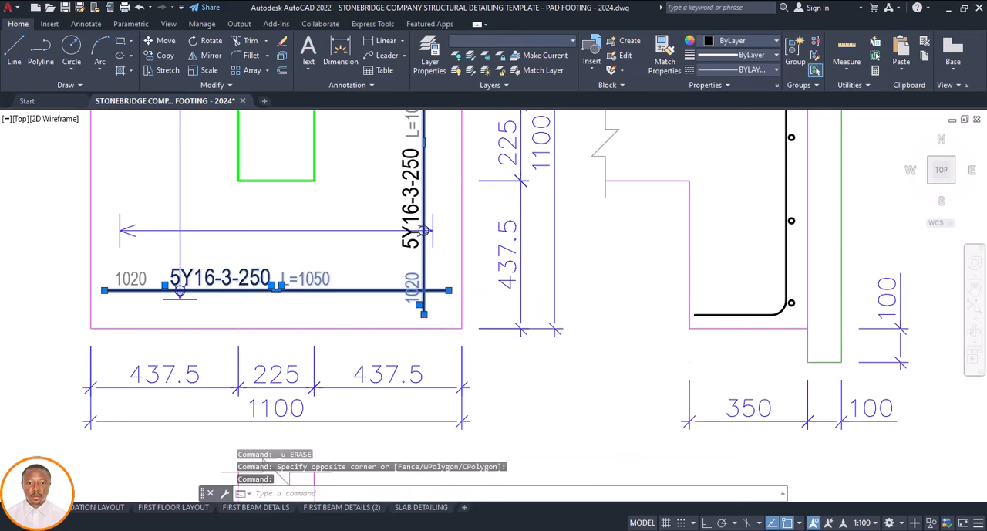
pyautogui.scroll(-2, 276, 327)
pyautogui.click(379, 192)
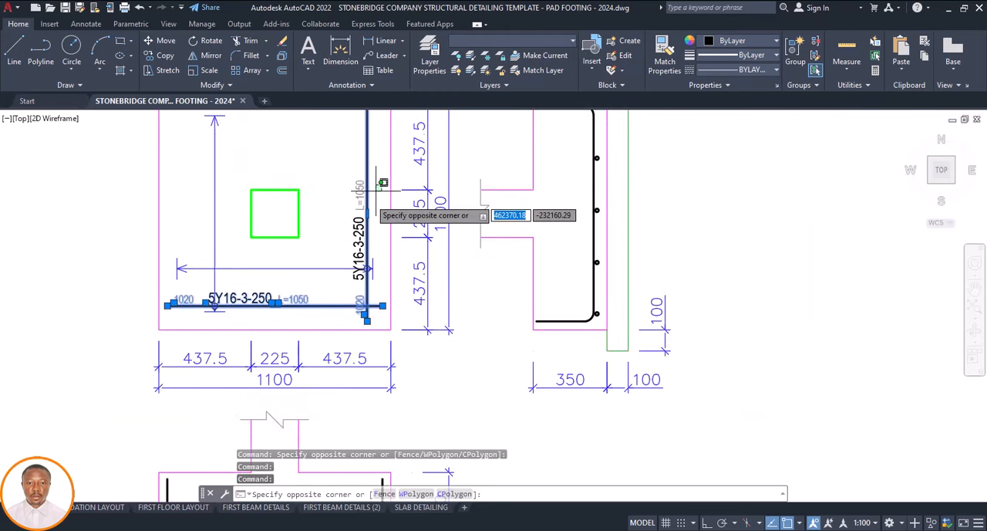
pyautogui.click(348, 242)
pyautogui.scroll(2, 371, 261)
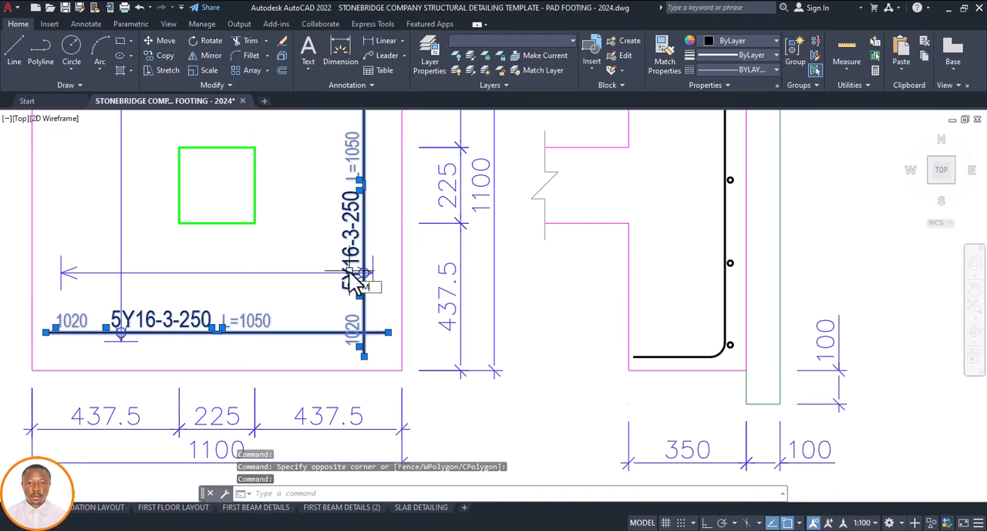
pyautogui.press('Return')
pyautogui.click(360, 304)
pyautogui.scroll(-8, 357, 321)
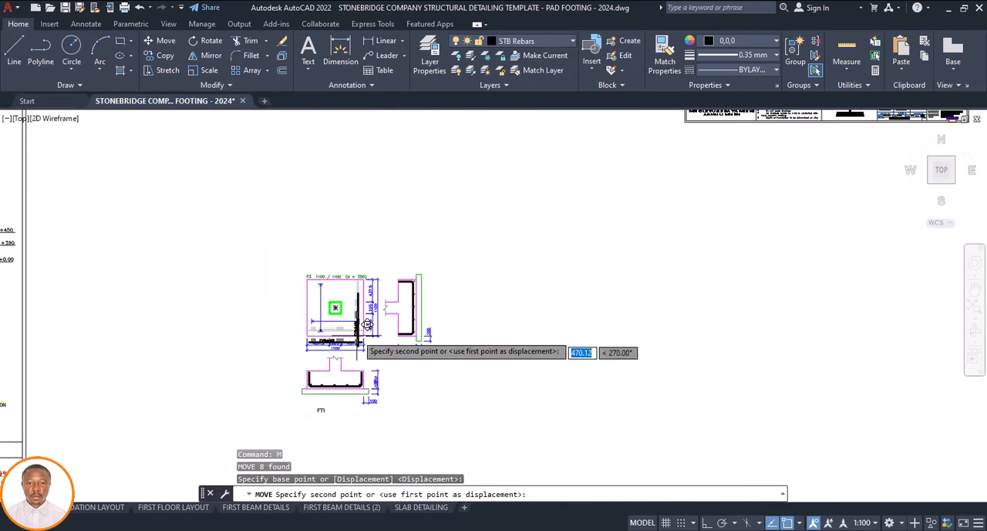
pyautogui.click(360, 240)
pyautogui.scroll(4, 321, 326)
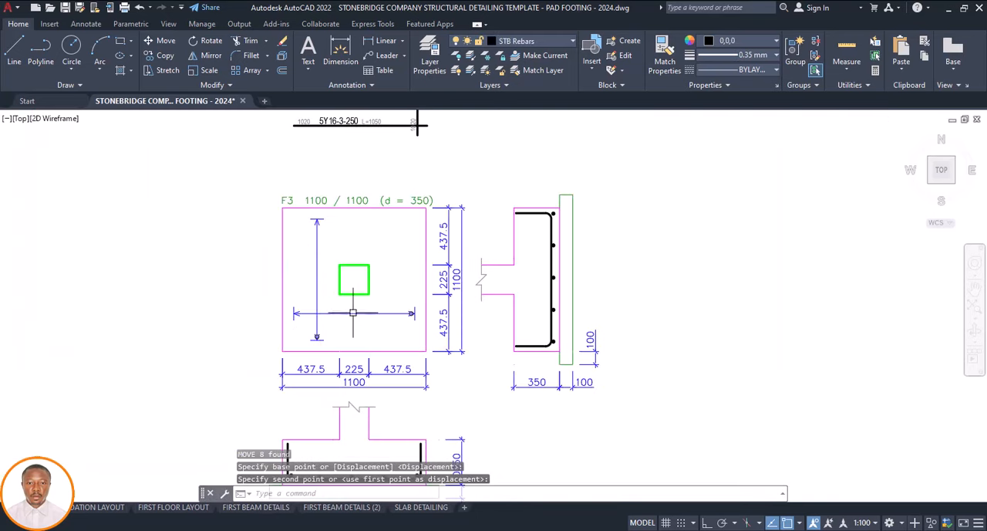
# Copy the U-shaped bar from FT1's bottom section about 2186 straight up with Ortho on, placing it near the plan's lower edge
pyautogui.scroll(-2, 406, 311)
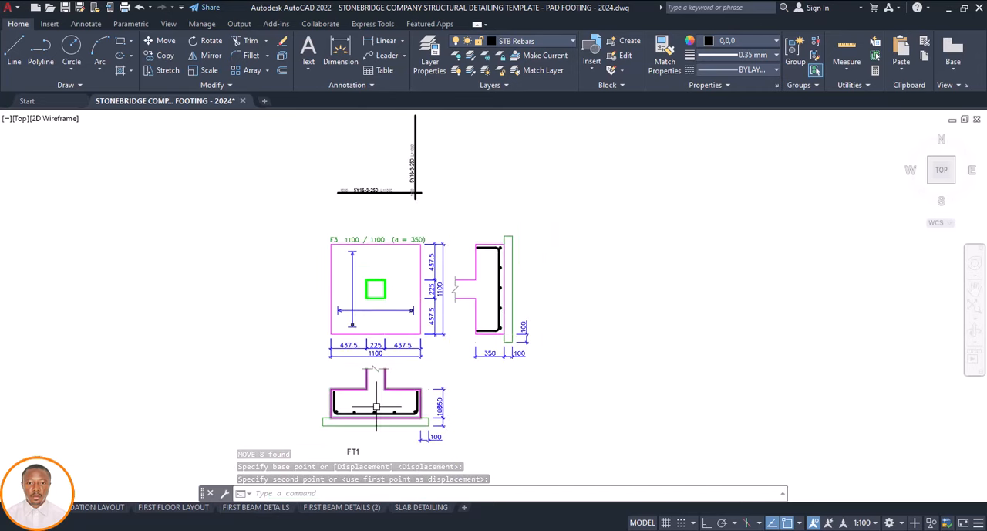
pyautogui.scroll(6, 375, 407)
pyautogui.click(377, 431)
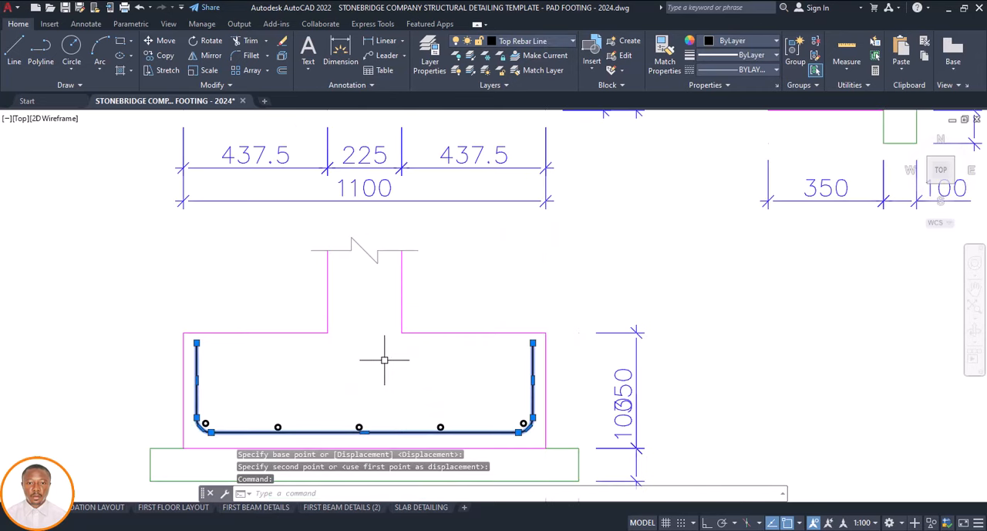
pyautogui.press('Return')
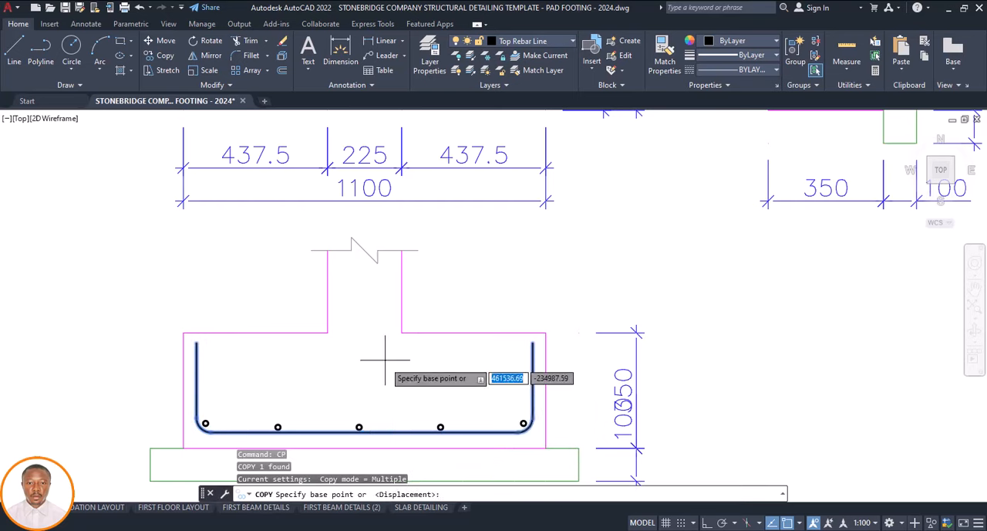
pyautogui.click(378, 426)
pyautogui.scroll(-6, 380, 383)
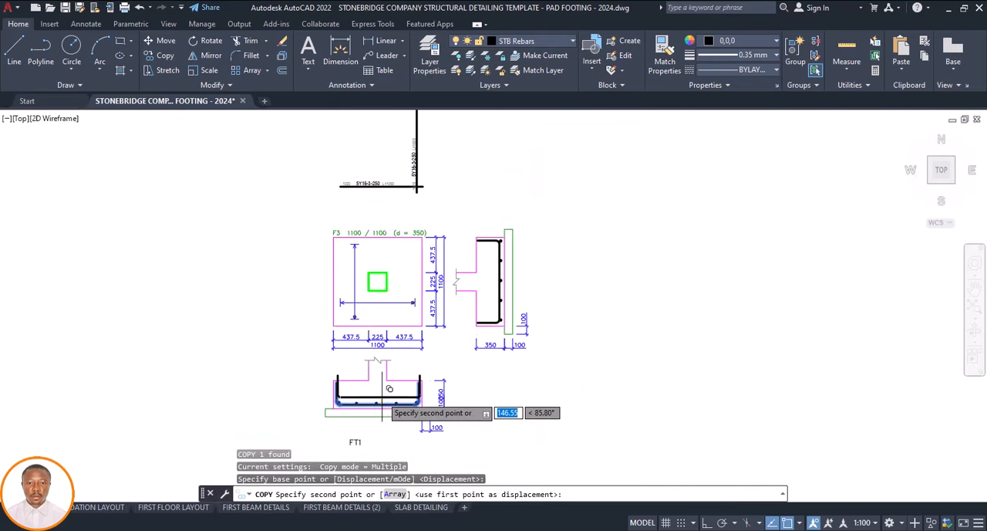
pyautogui.press('F8')
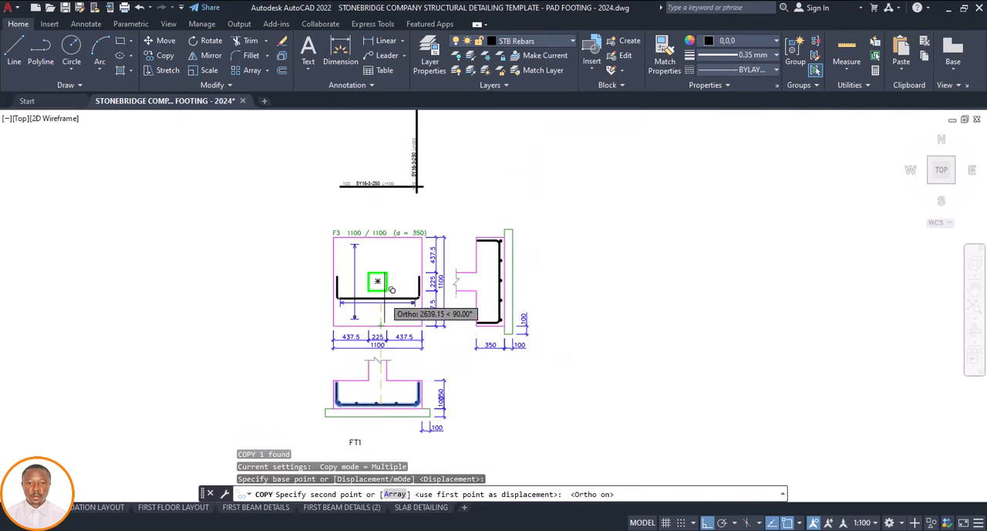
pyautogui.scroll(4, 388, 300)
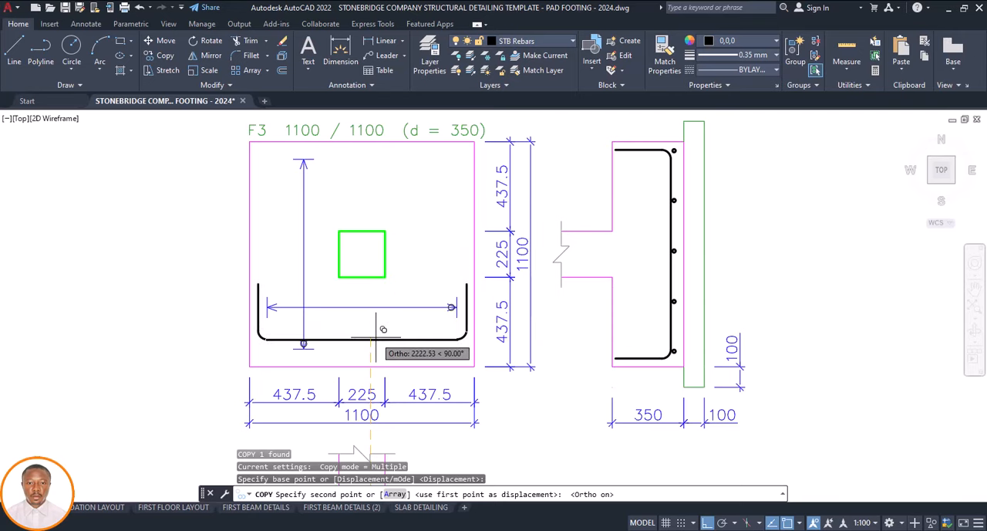
pyautogui.scroll(2, 375, 332)
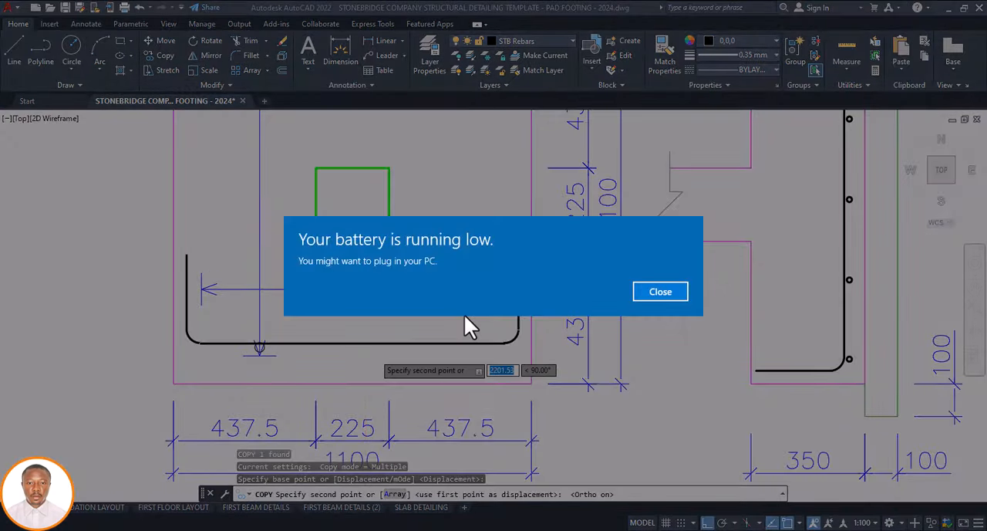
pyautogui.click(650, 295)
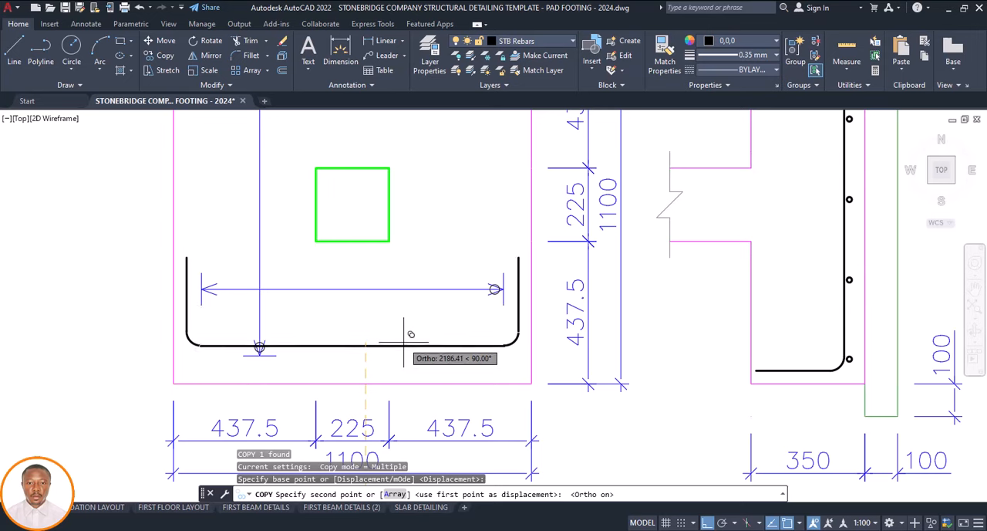
pyautogui.click(404, 342)
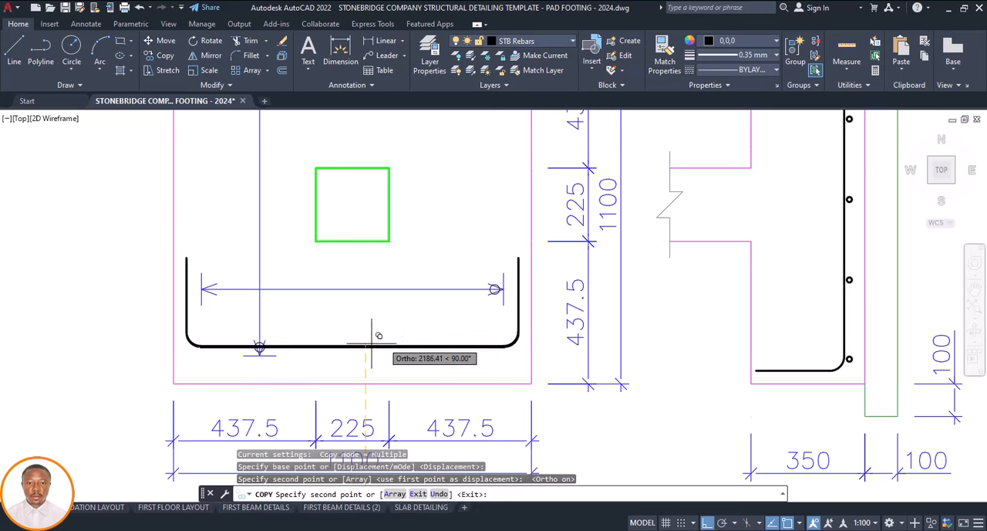
pyautogui.press('Escape')
# Move the U-shaped bar out of FT1's side section horizontally about 2155 into the plan, near the plan's right edge
pyautogui.click(852, 260)
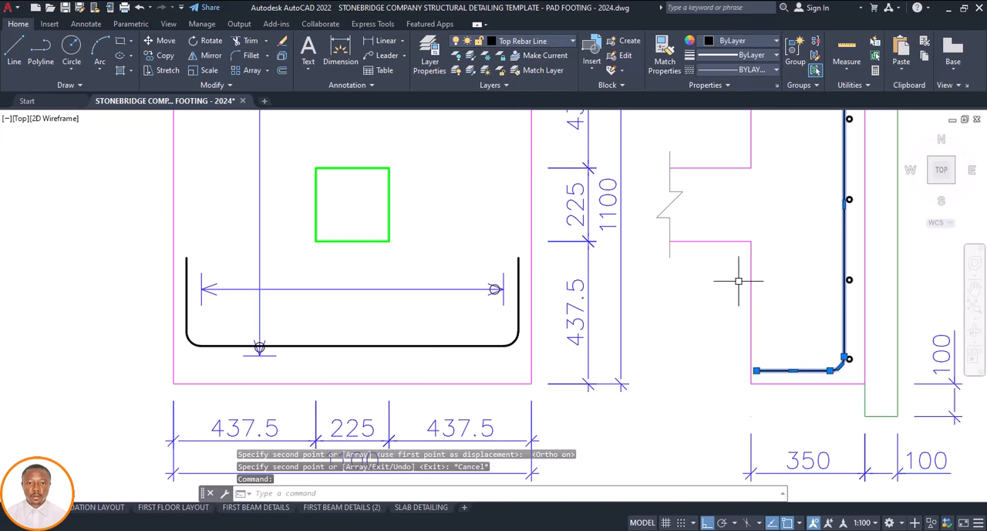
pyautogui.write('m')
pyautogui.press('Return')
pyautogui.scroll(-3, 722, 266)
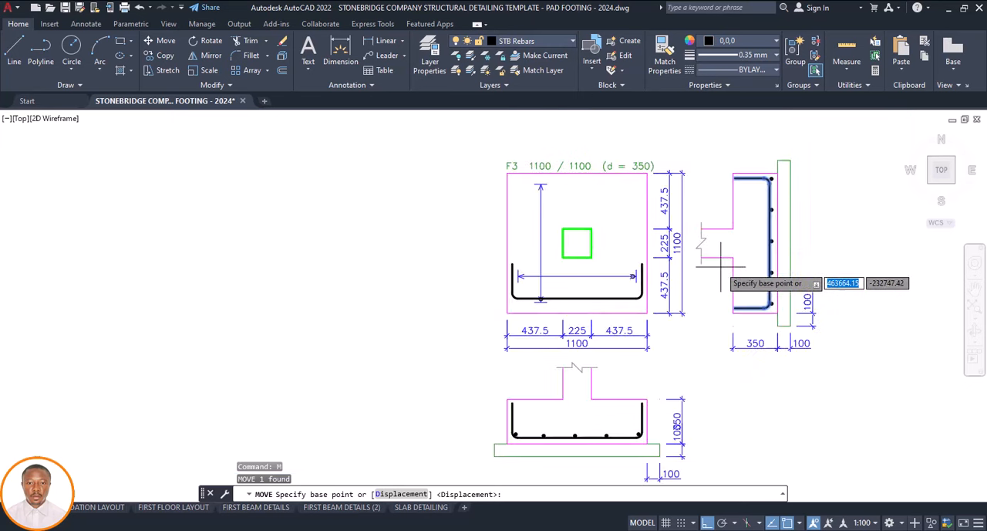
pyautogui.click(770, 270)
pyautogui.scroll(4, 633, 259)
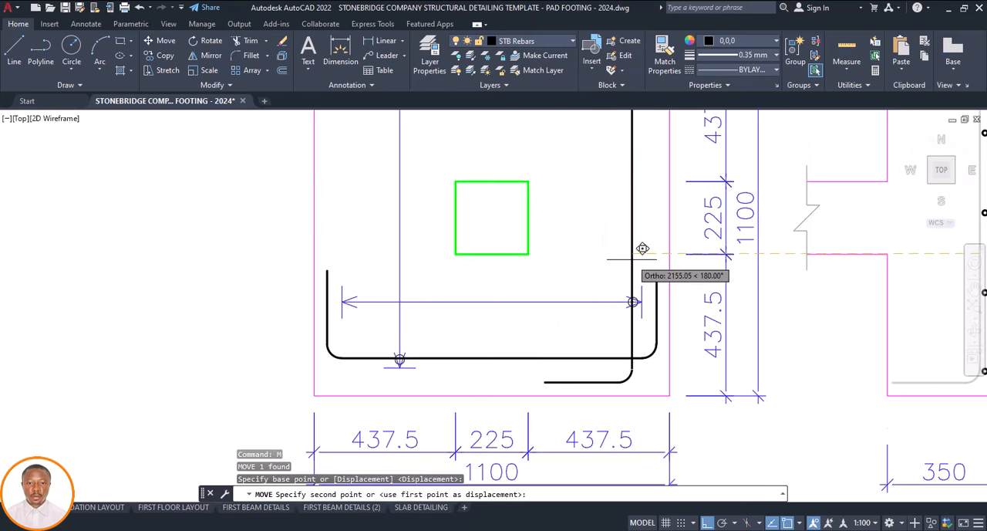
pyautogui.press('Escape')
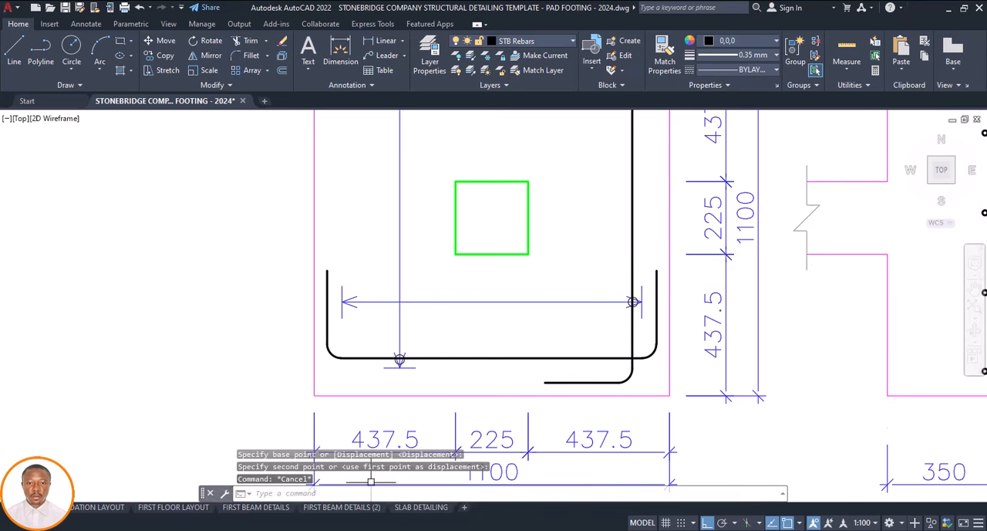
pyautogui.scroll(-4, 407, 330)
pyautogui.click(452, 422)
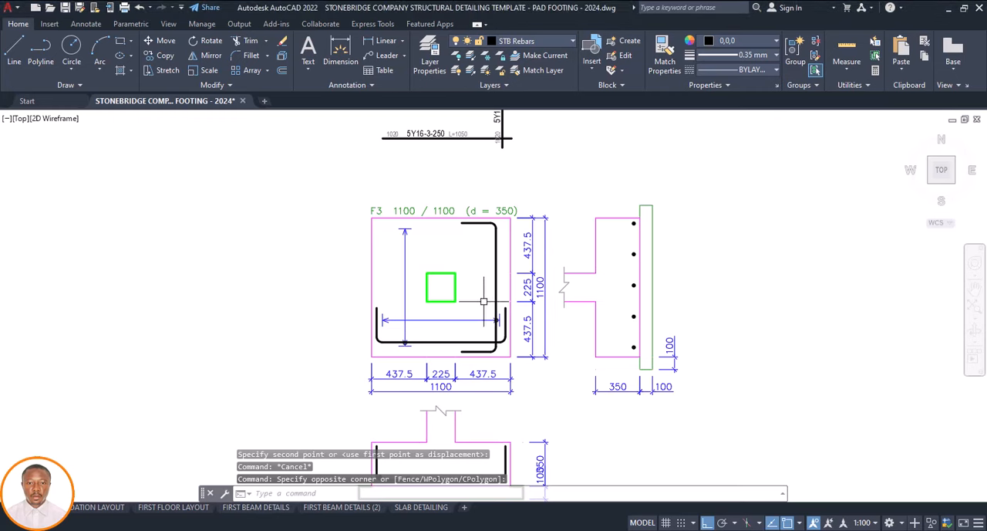
pyautogui.scroll(4, 405, 342)
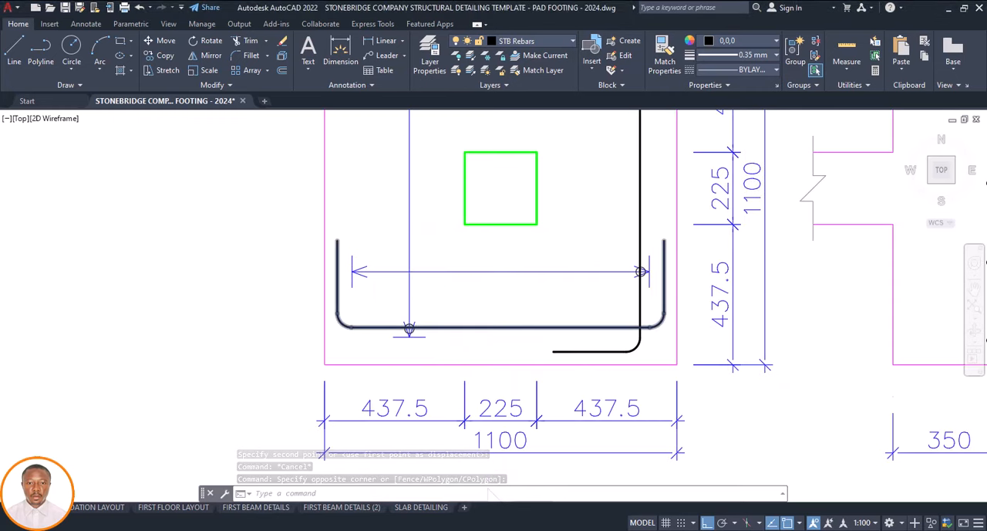
pyautogui.middleClick(407, 329)
pyautogui.middleClick(406, 330)
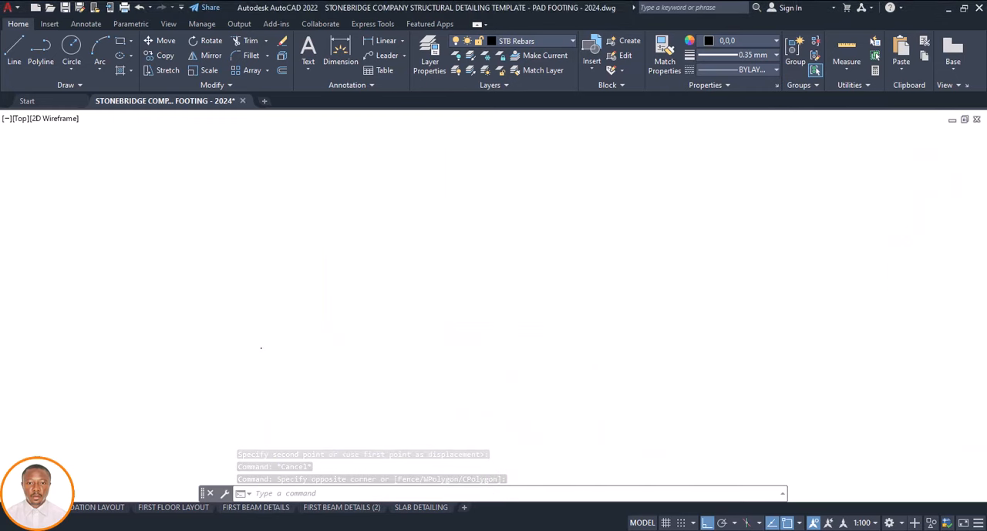
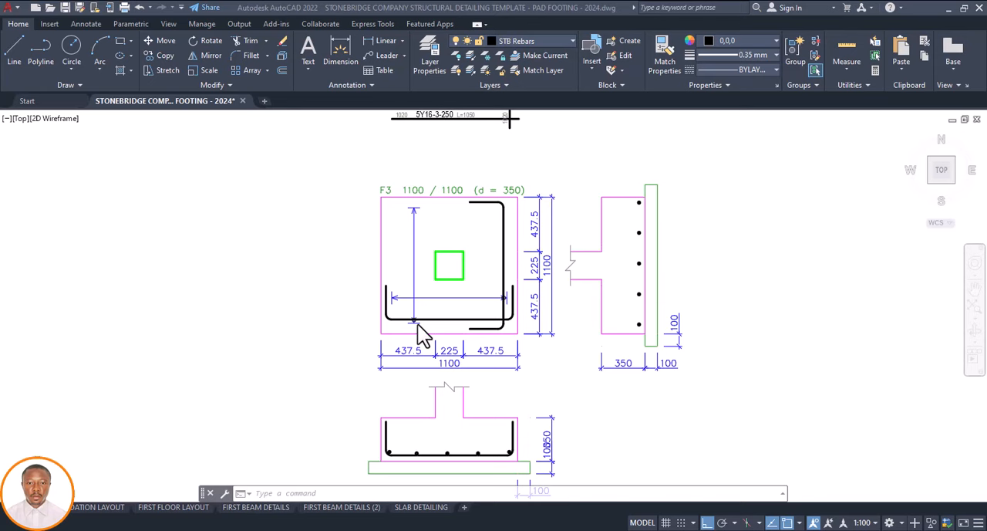
# Delete the sectional view with its dimensions on the right side of the F3 footing plan
pyautogui.scroll(2, 419, 335)
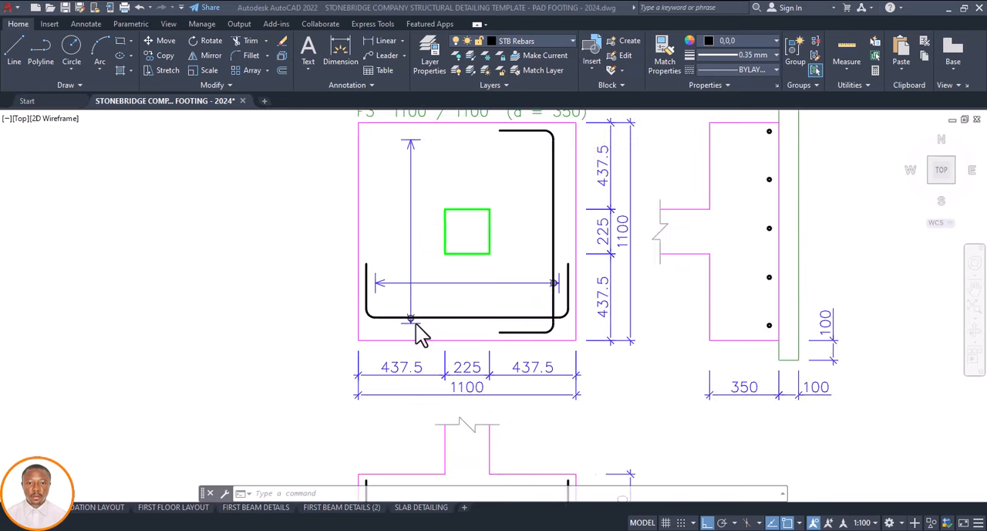
pyautogui.scroll(2, 423, 337)
pyautogui.scroll(-2, 424, 335)
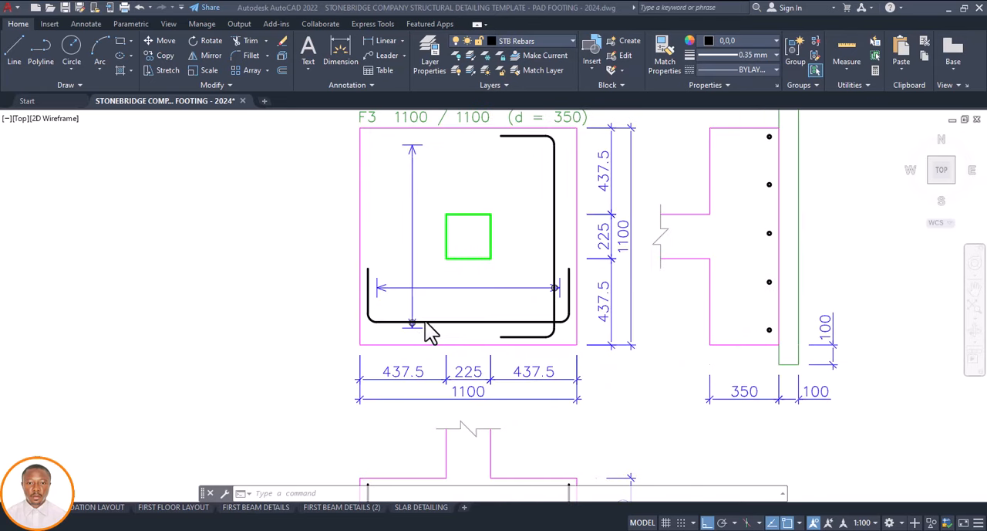
pyautogui.scroll(-2, 430, 330)
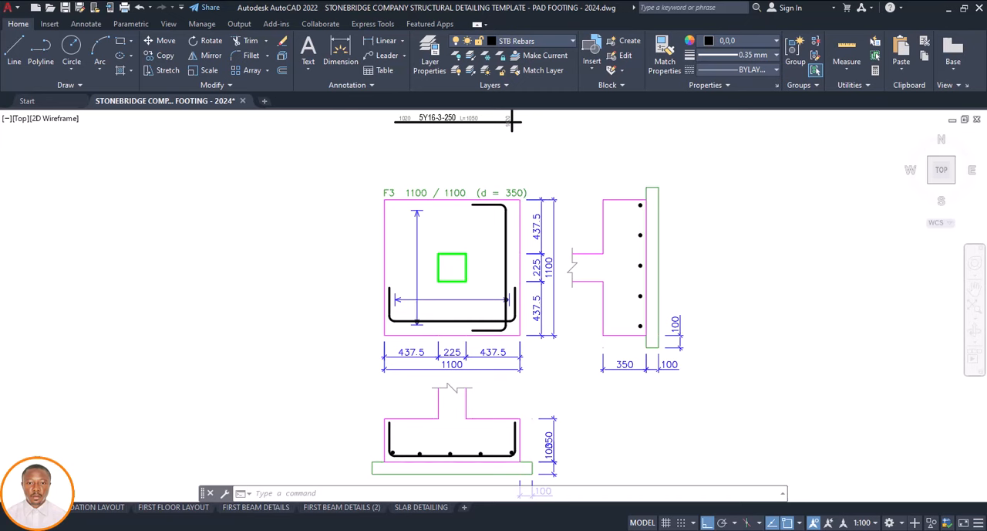
pyautogui.click(715, 163)
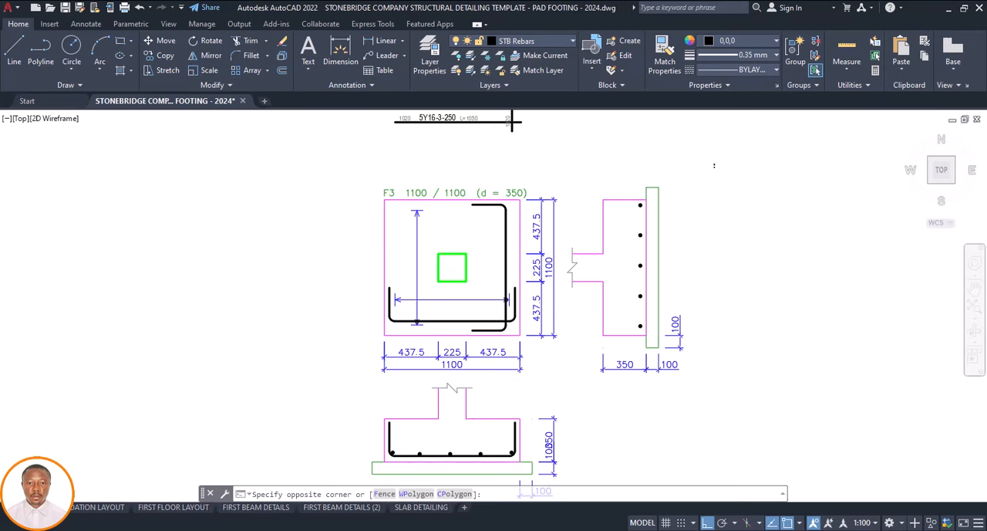
pyautogui.click(715, 167)
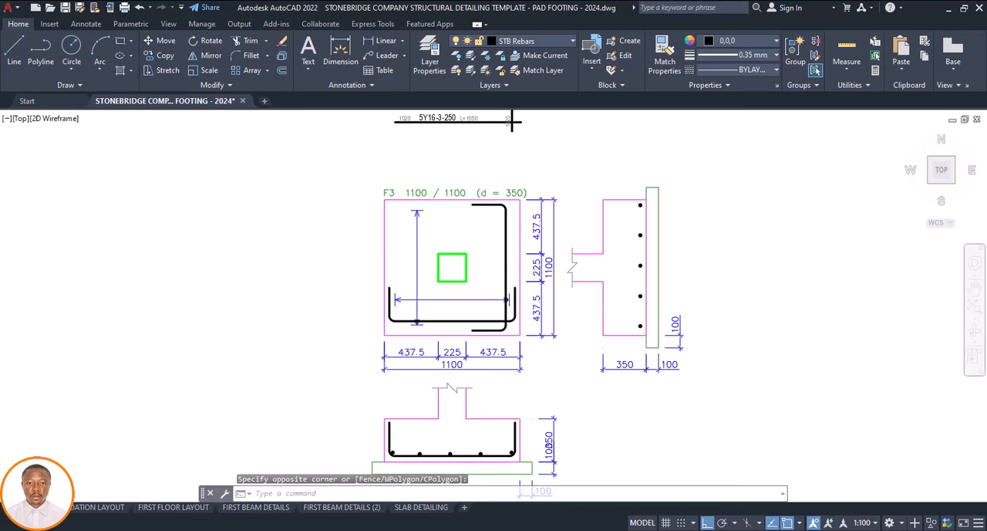
pyautogui.click(709, 175)
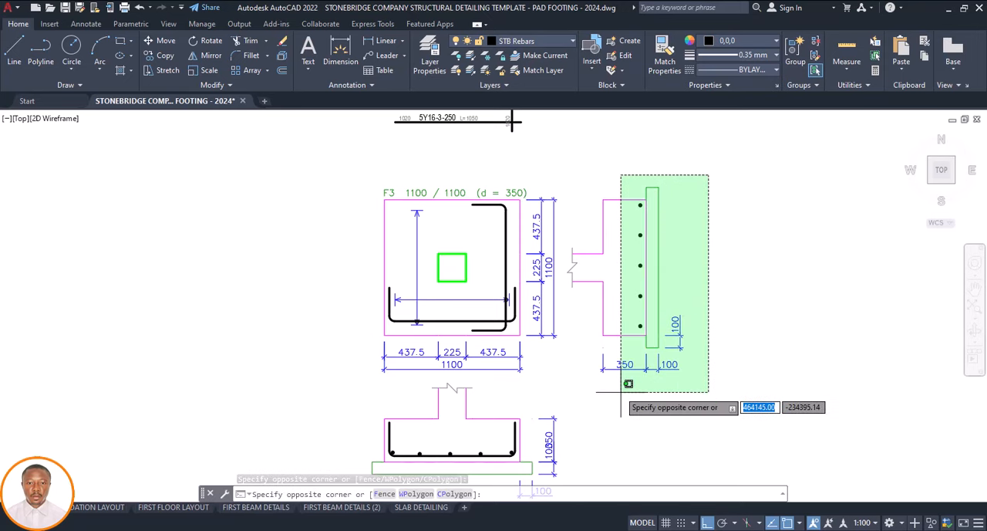
pyautogui.click(568, 389)
pyautogui.click(568, 389)
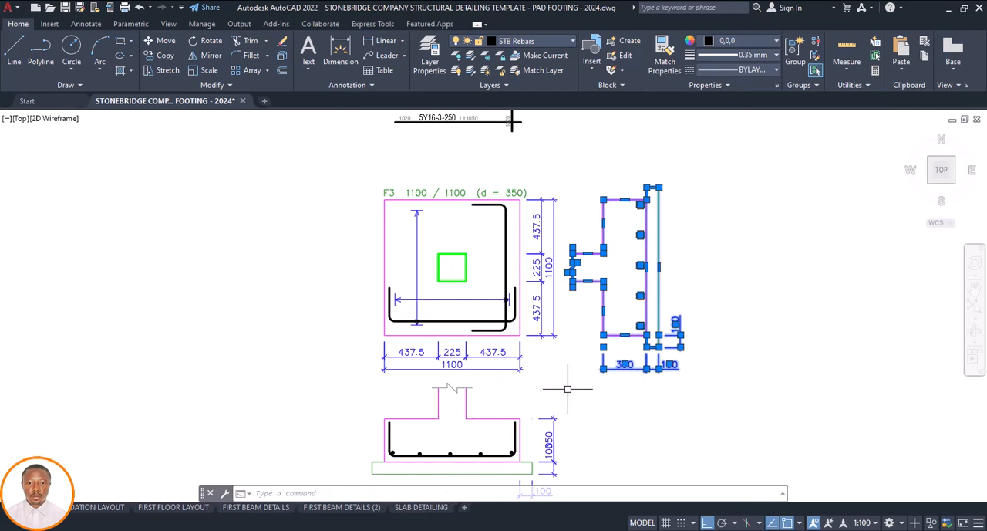
pyautogui.press('Delete')
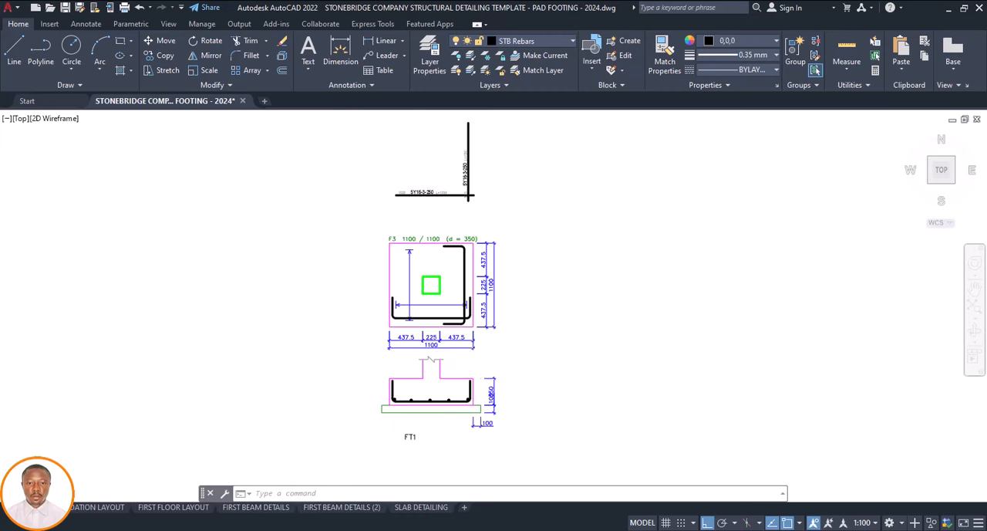
# Explode the horizontal dimensions below the F3 footing plan and the vertical dimensions beside it
pyautogui.scroll(-2, 397, 315)
pyautogui.scroll(2, 462, 336)
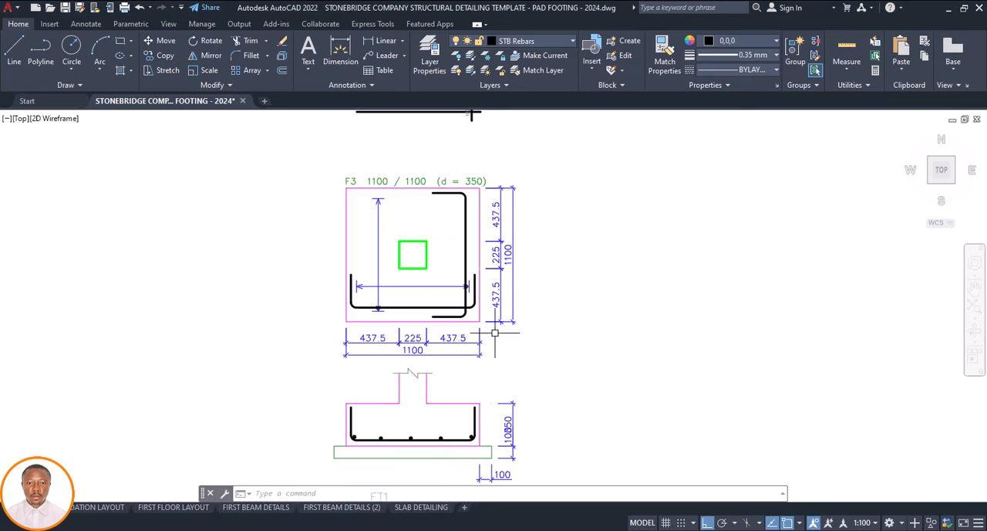
pyautogui.click(496, 333)
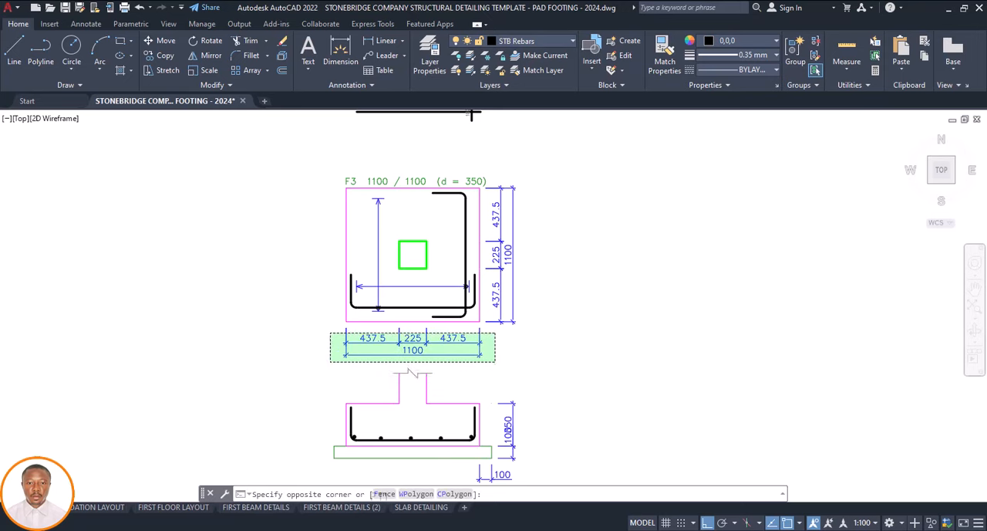
pyautogui.click(330, 362)
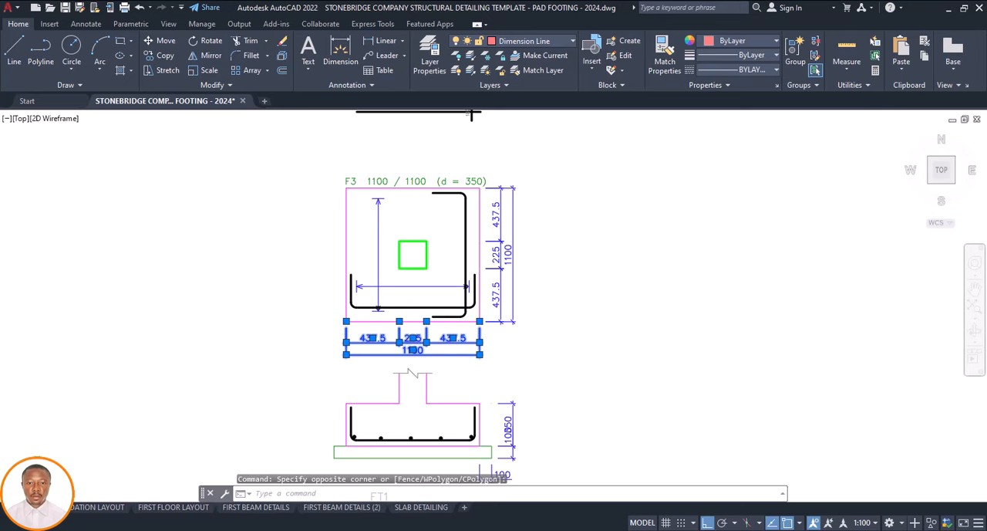
pyautogui.click(552, 175)
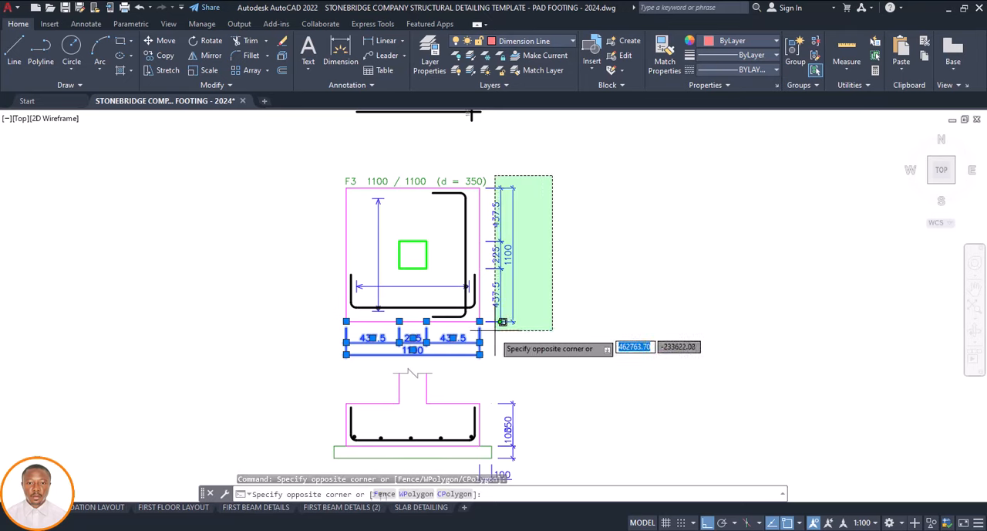
pyautogui.click(492, 332)
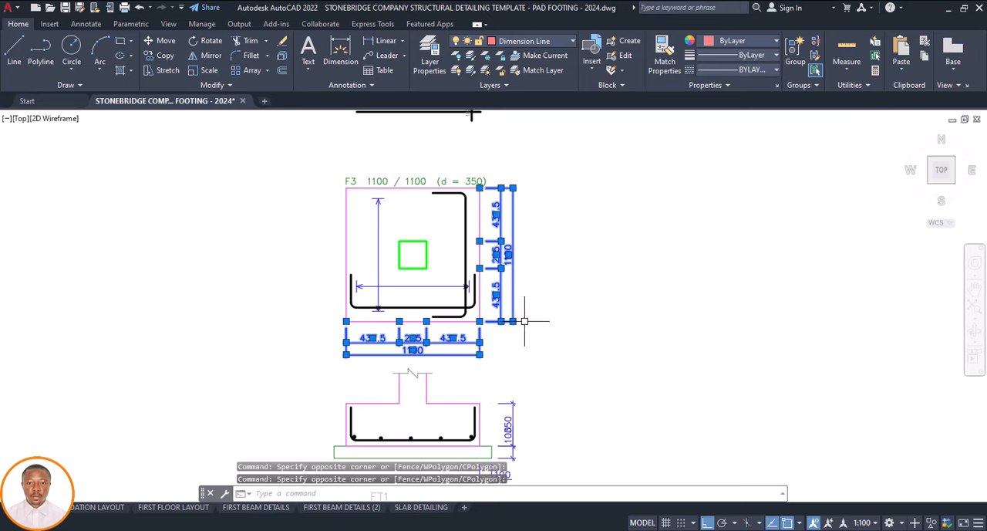
pyautogui.write('EXPLODE')
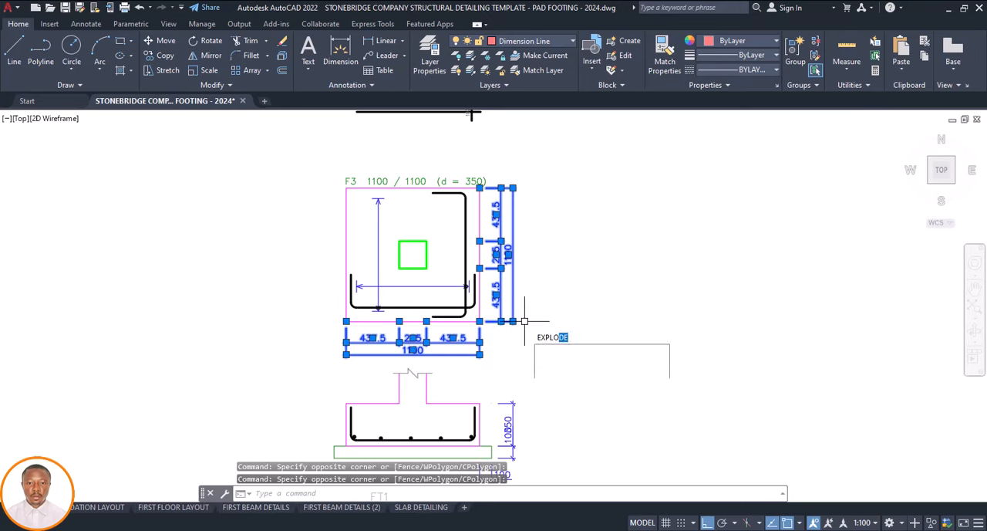
pyautogui.press('Return')
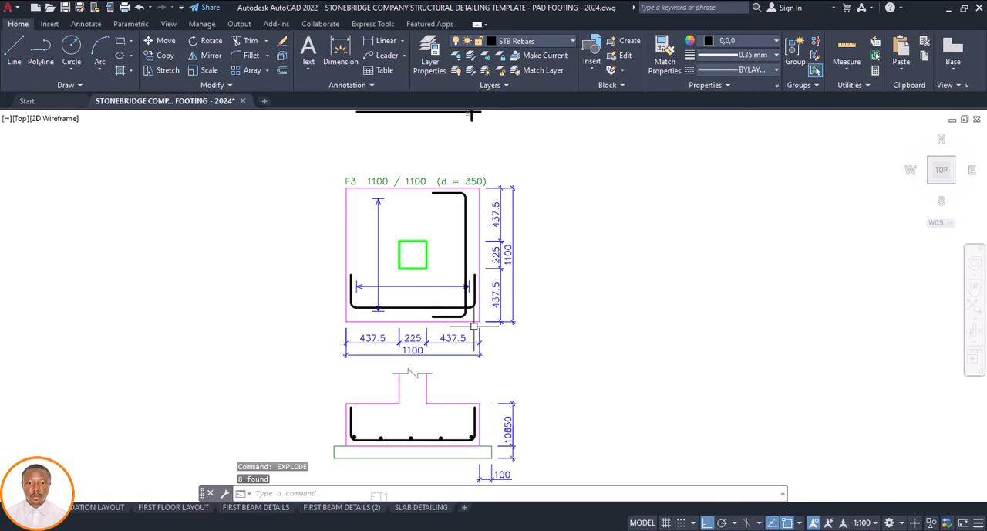
# Match the 225, 1100 and right-hand 437.5 texts below the F3 plan to BASE 1's horizontal 225 dimension text
pyautogui.scroll(-8, 473, 325)
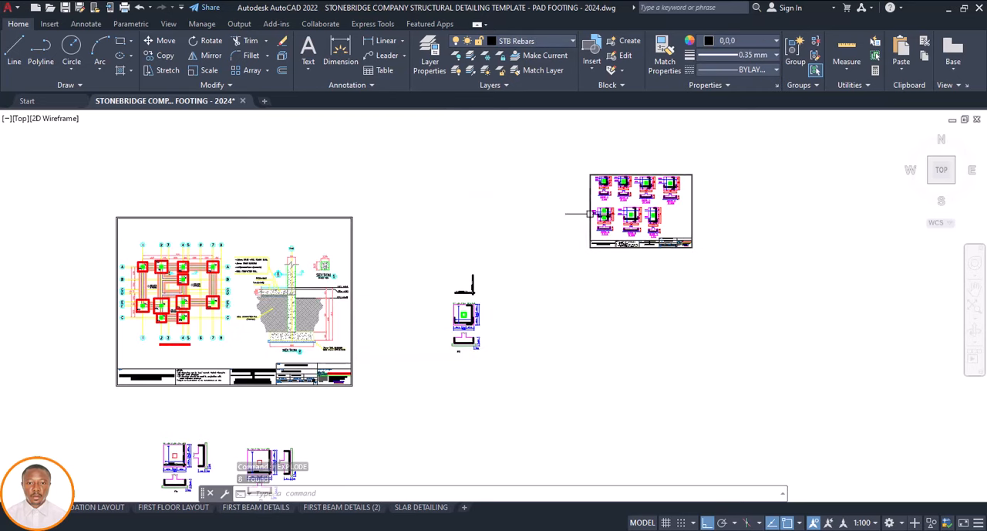
pyautogui.scroll(2, 610, 183)
pyautogui.scroll(8, 600, 198)
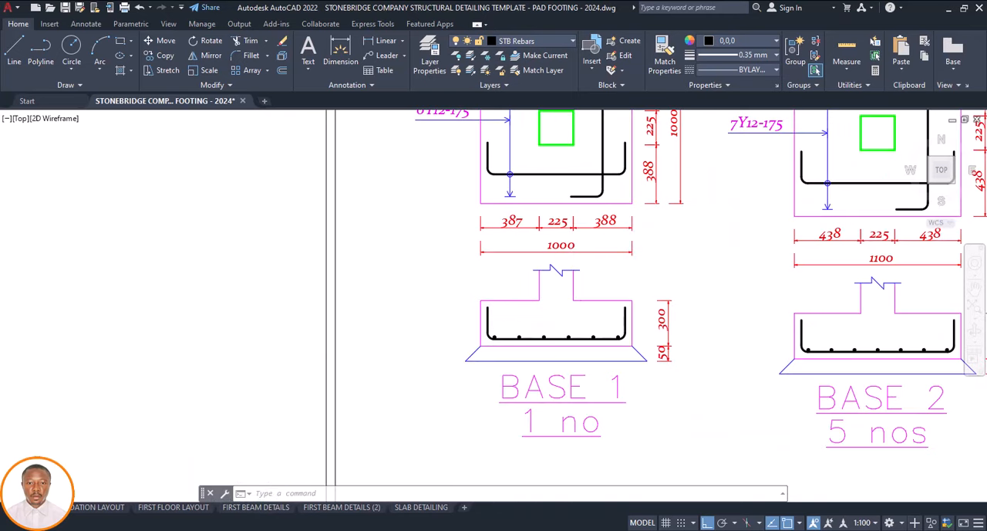
pyautogui.click(549, 224)
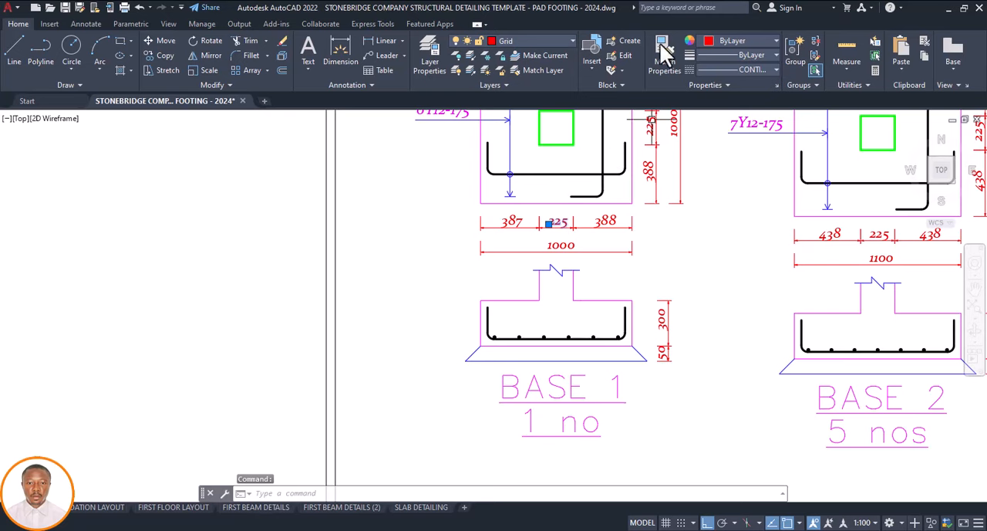
pyautogui.click(652, 75)
pyautogui.scroll(-8, 554, 343)
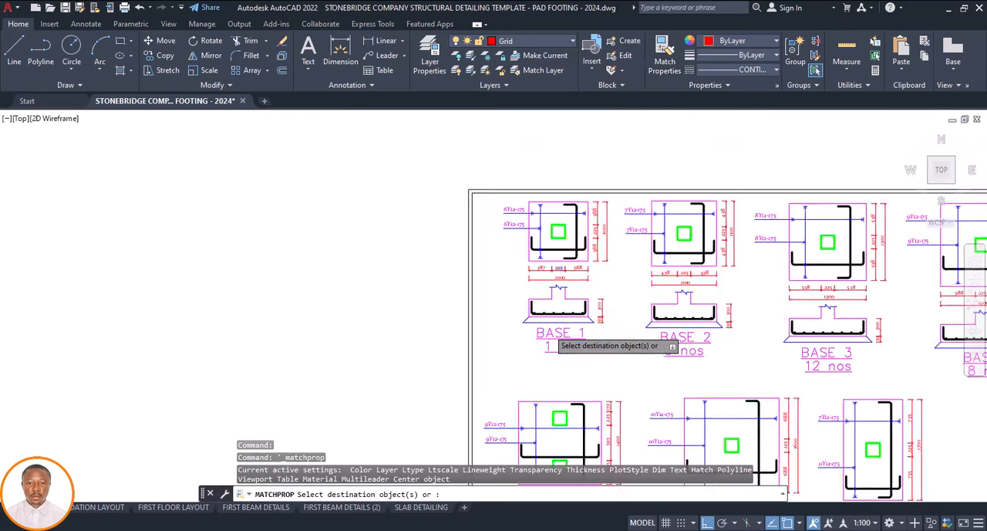
pyautogui.scroll(-6, 562, 307)
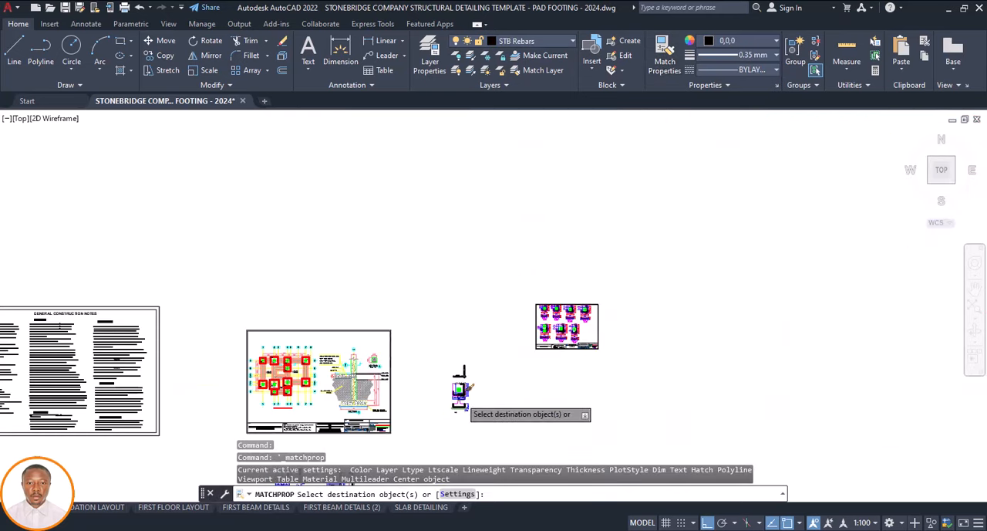
pyautogui.scroll(4, 461, 407)
pyautogui.scroll(2, 466, 409)
pyautogui.scroll(4, 449, 401)
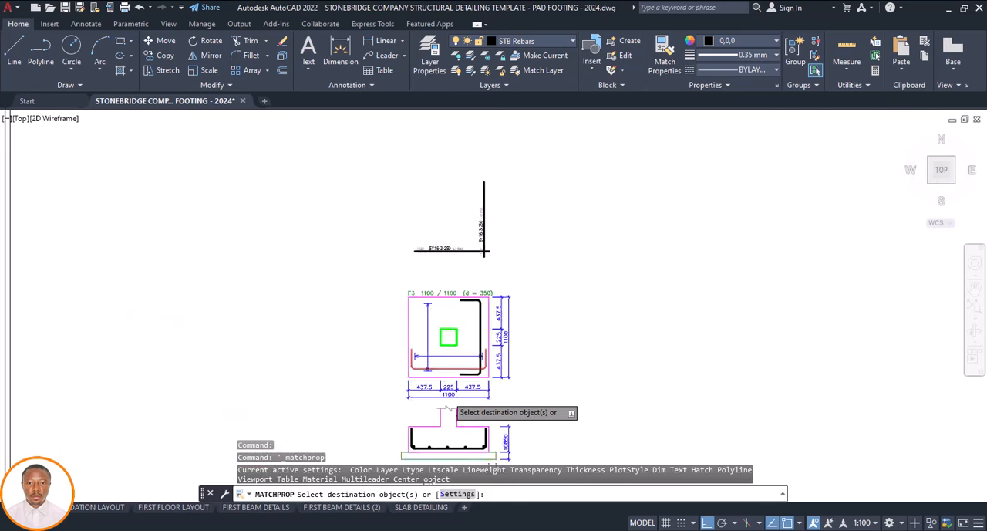
pyautogui.scroll(5, 455, 376)
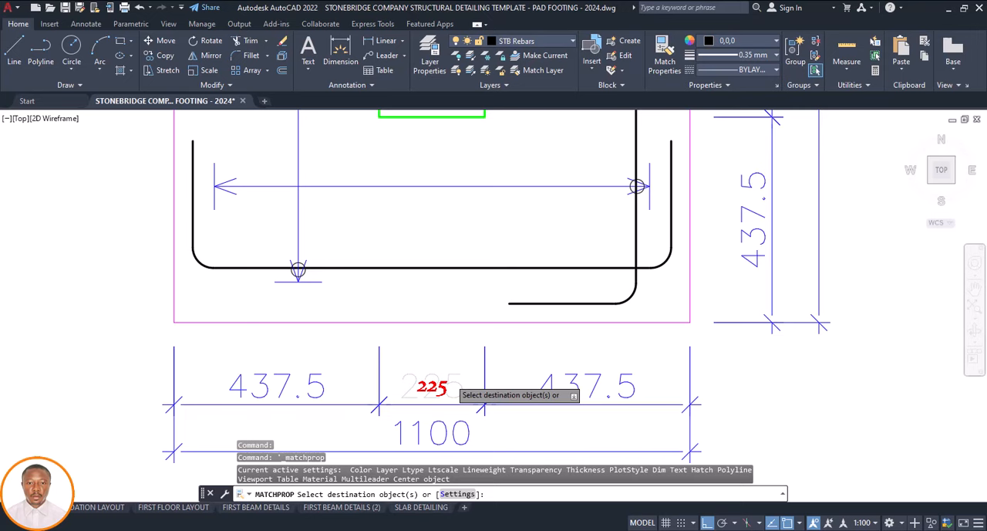
pyautogui.click(454, 397)
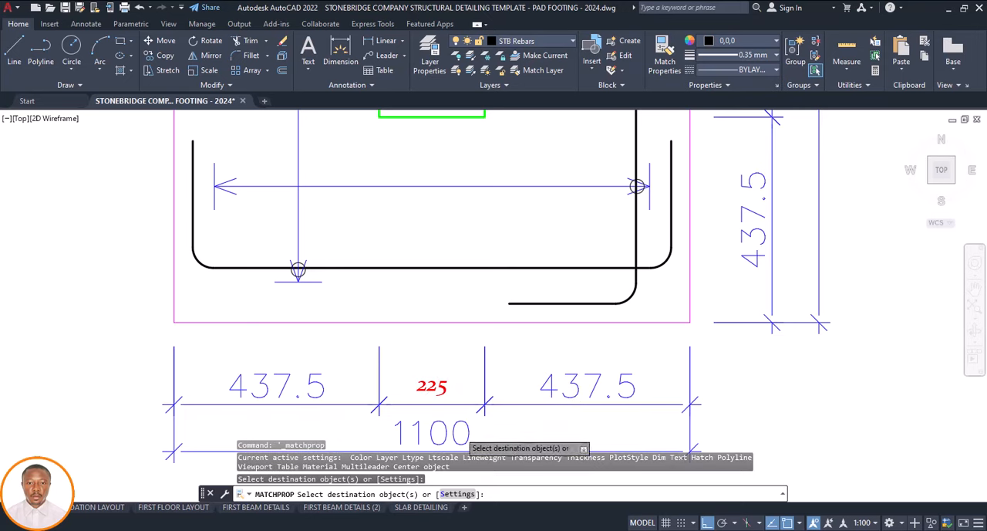
pyautogui.click(460, 433)
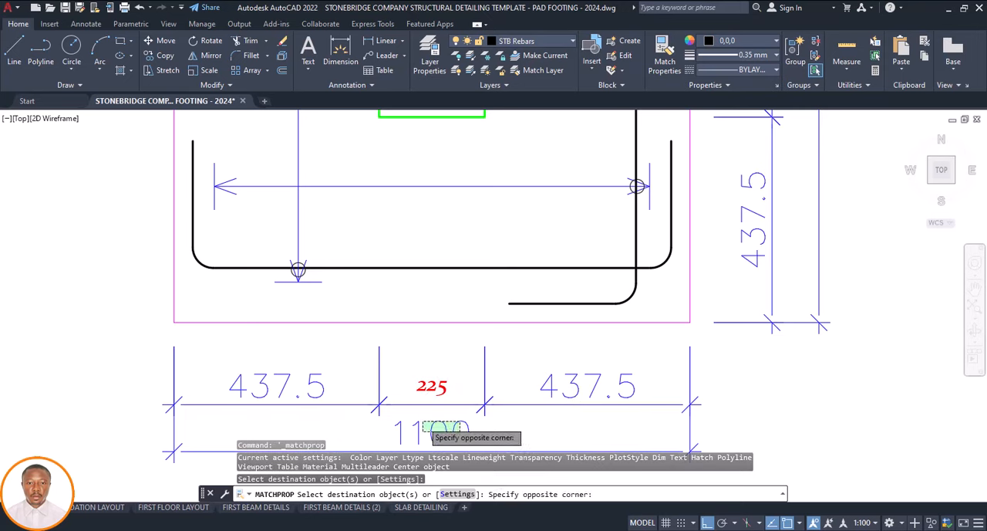
pyautogui.click(422, 420)
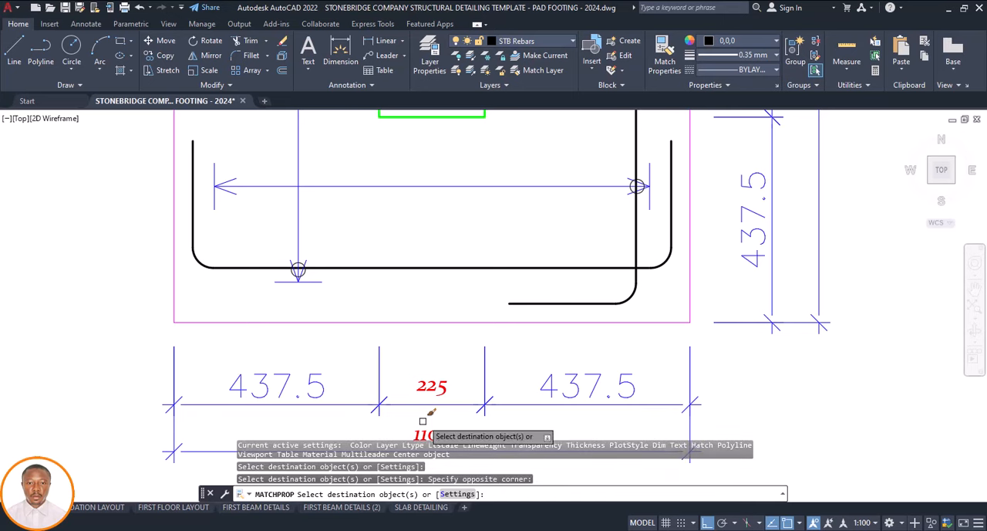
pyautogui.click(573, 377)
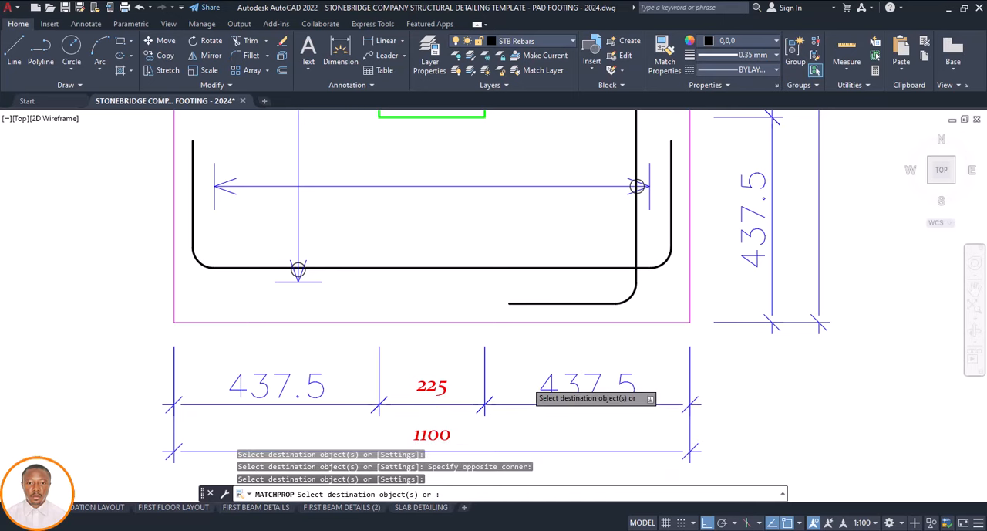
# Apply the same matched properties to the remaining 437.5 text and all dimension lines below the F3 plan
pyautogui.scroll(-3, 515, 359)
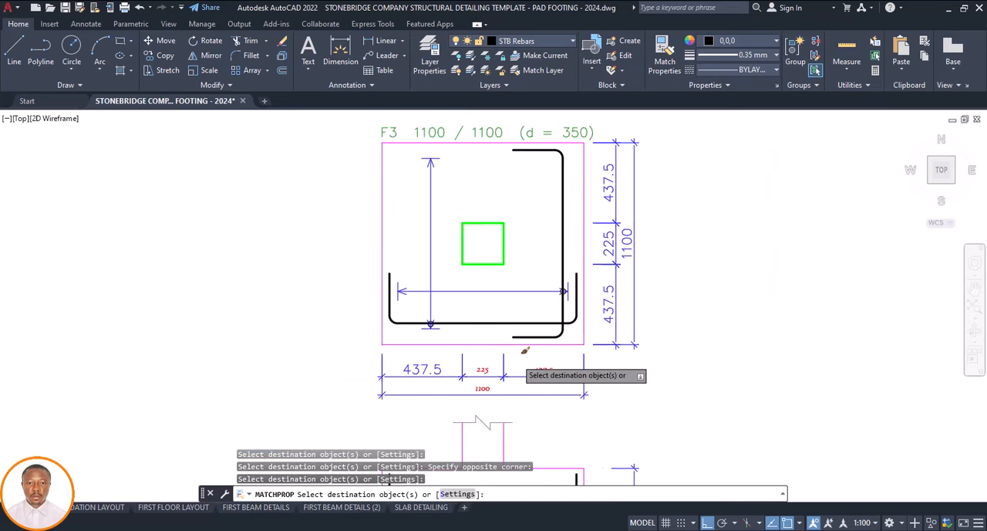
pyautogui.click(598, 363)
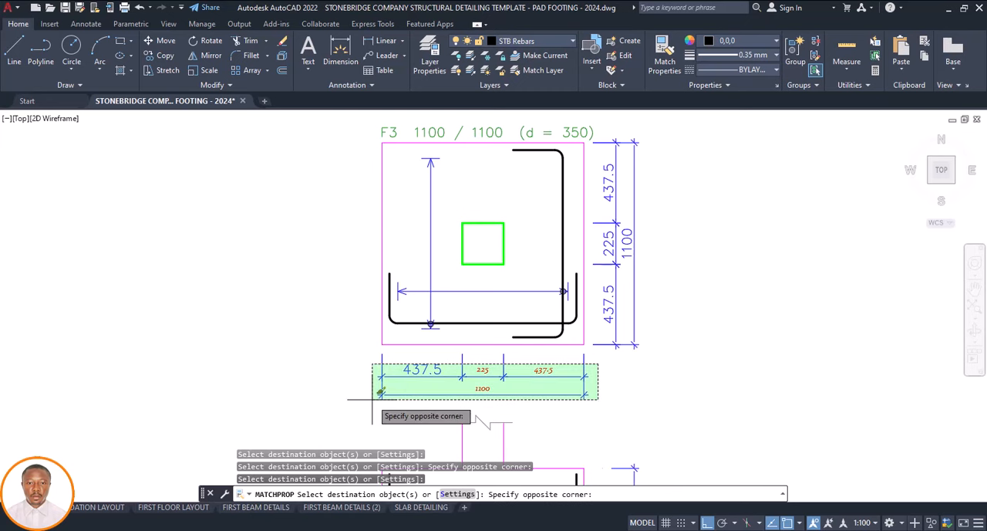
pyautogui.click(372, 399)
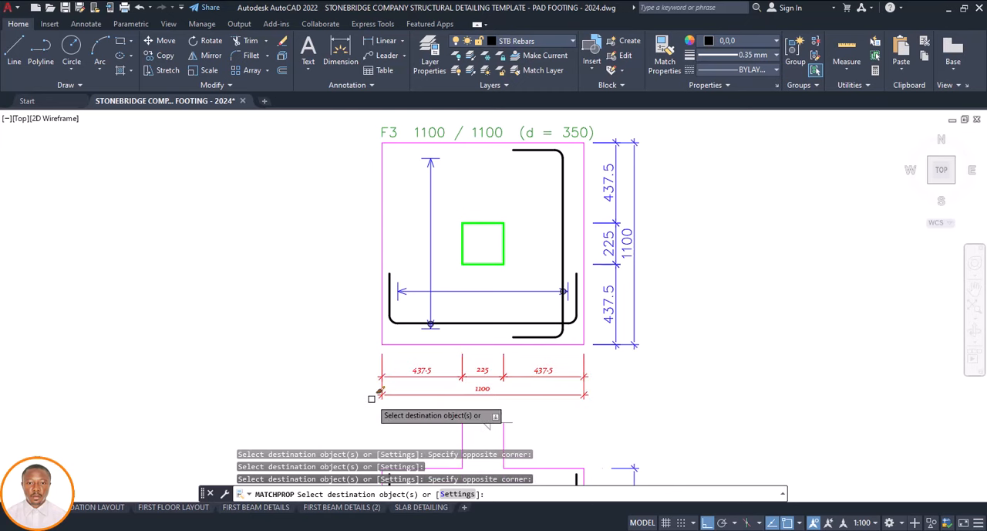
pyautogui.scroll(-2, 405, 393)
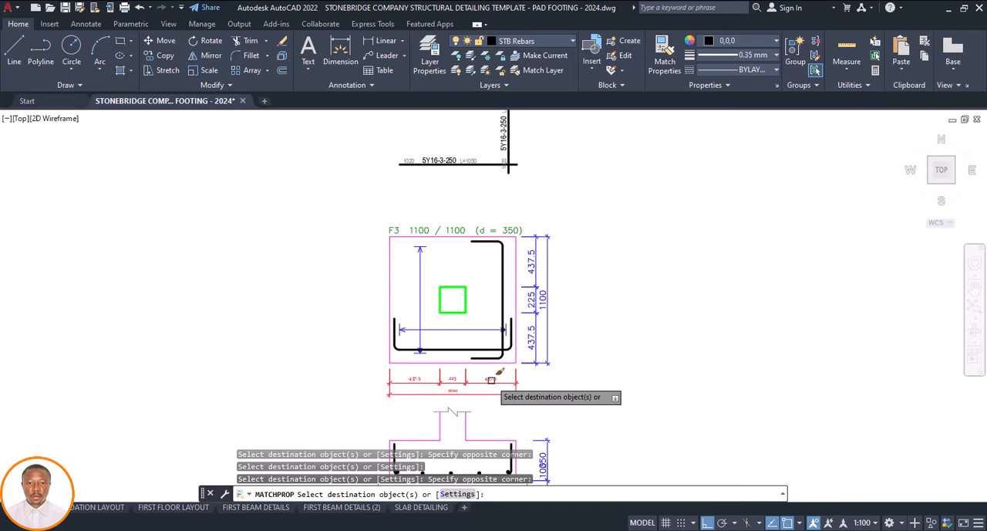
pyautogui.press('Escape')
# Match the exploded vertical dimension texts and lines beside the F3 plan to BASE 1's vertical 388 dimension text
pyautogui.scroll(-5, 423, 376)
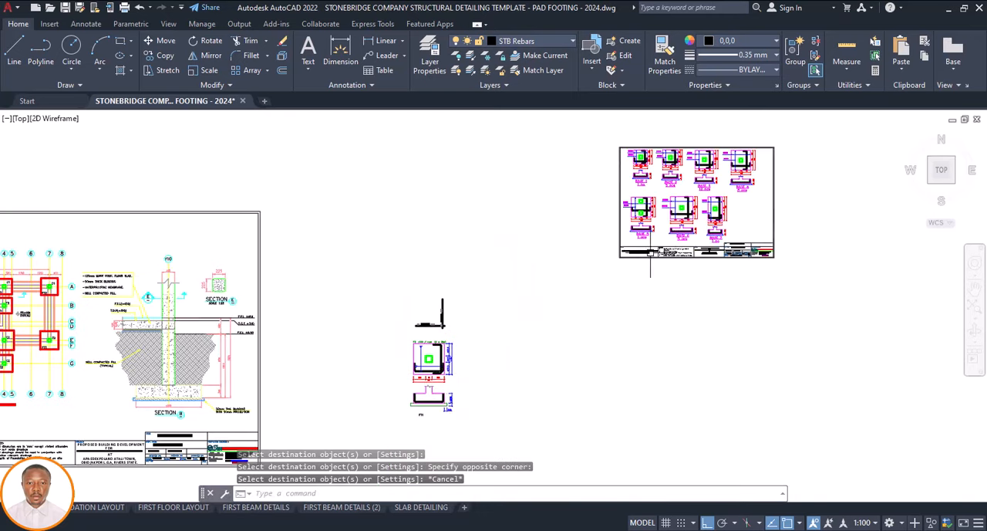
pyautogui.scroll(2, 655, 155)
pyautogui.scroll(8, 650, 154)
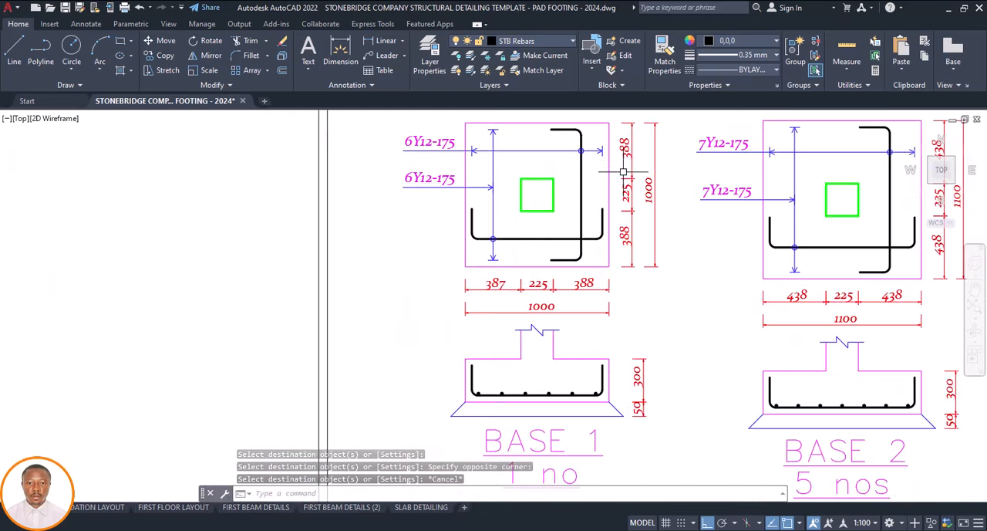
pyautogui.click(622, 157)
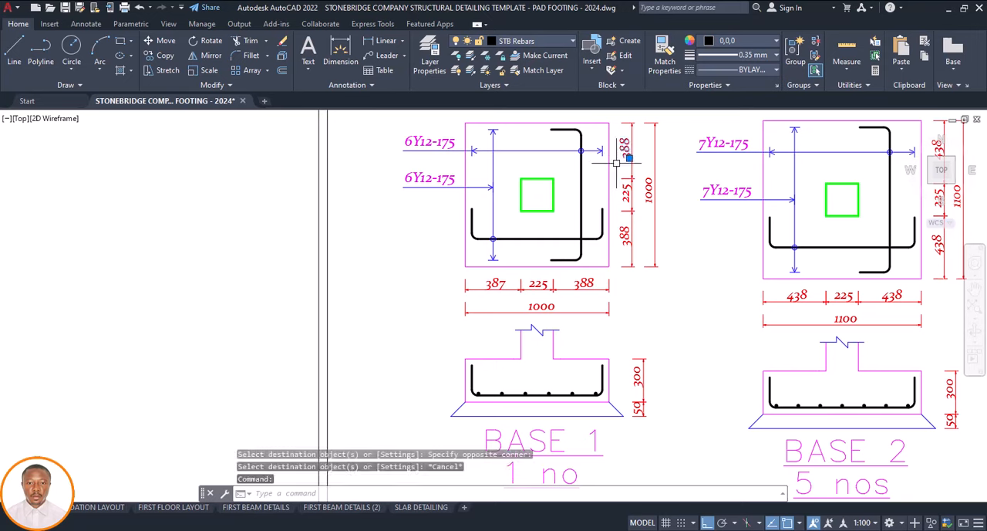
pyautogui.click(662, 57)
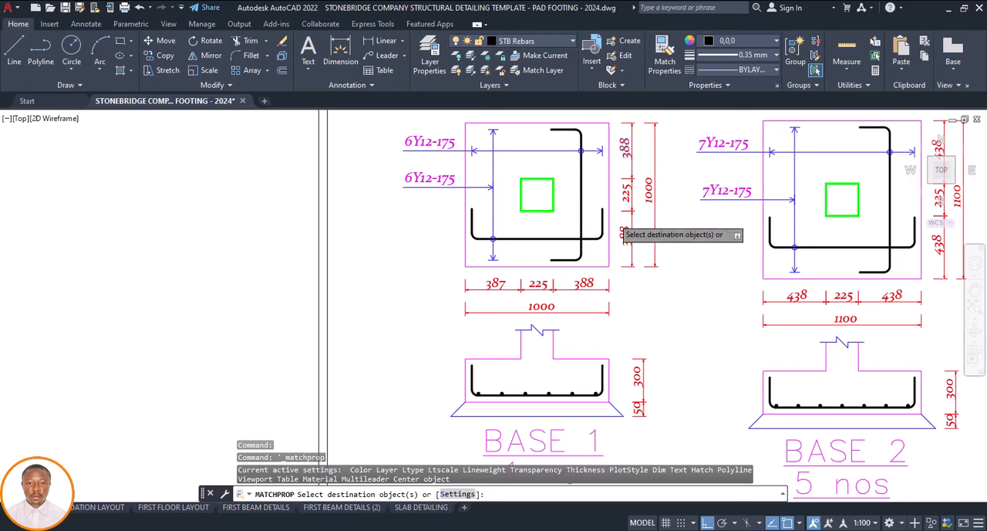
pyautogui.scroll(-8, 614, 207)
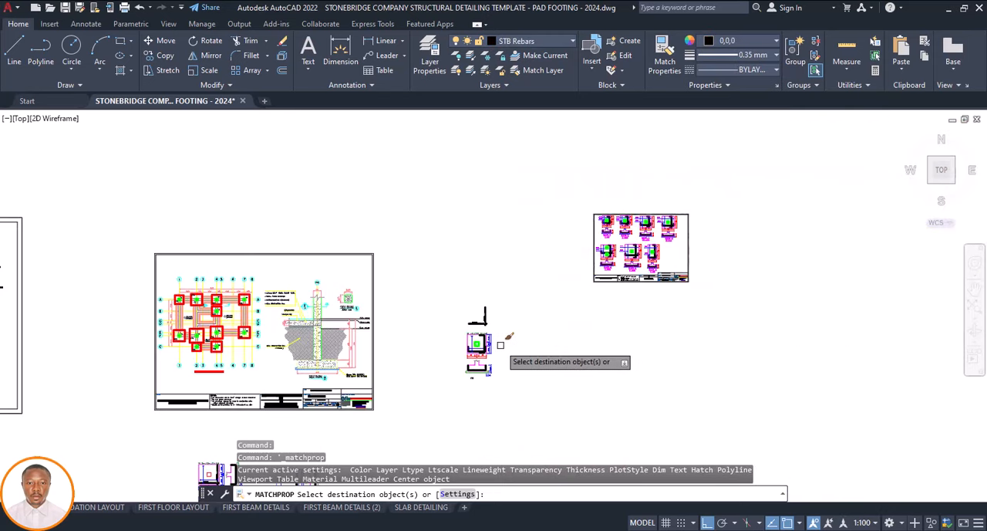
pyautogui.scroll(5, 503, 341)
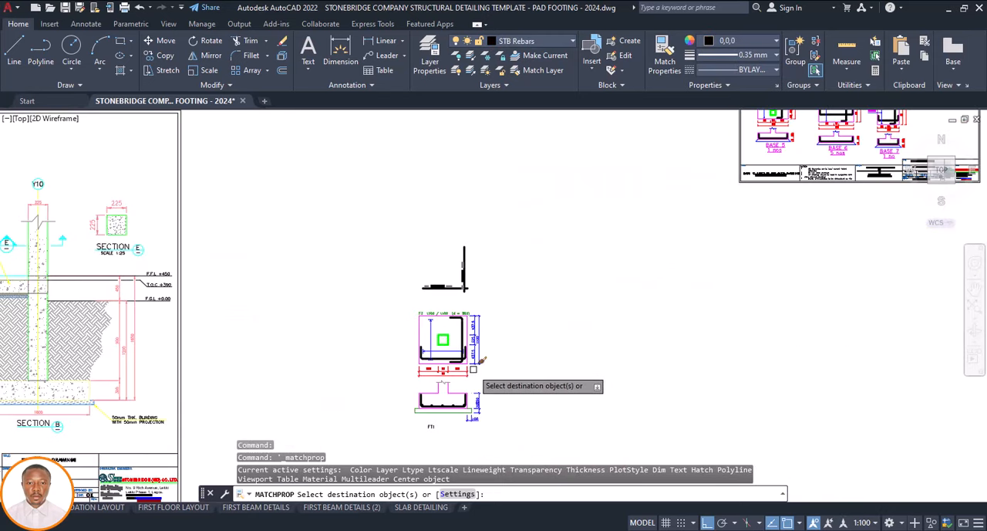
pyautogui.scroll(2, 474, 366)
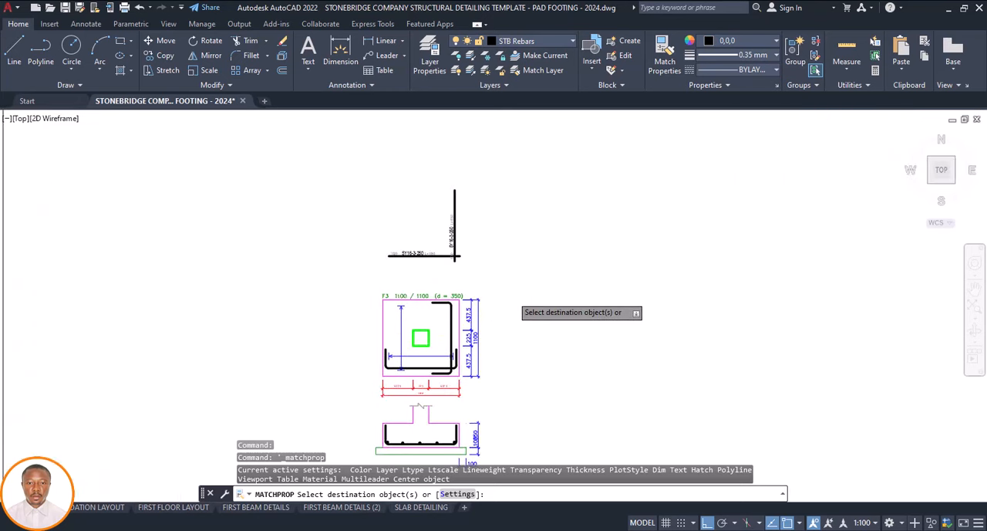
pyautogui.click(512, 295)
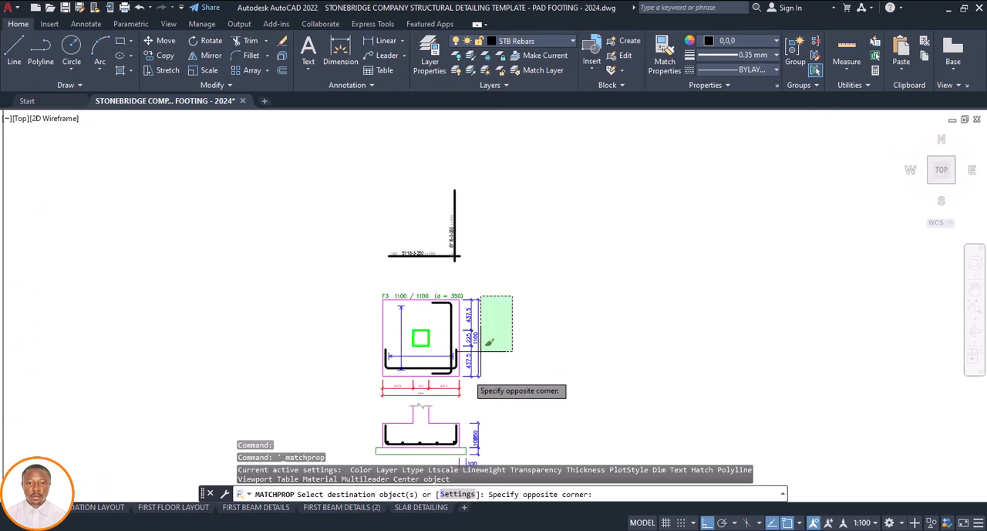
pyautogui.click(468, 388)
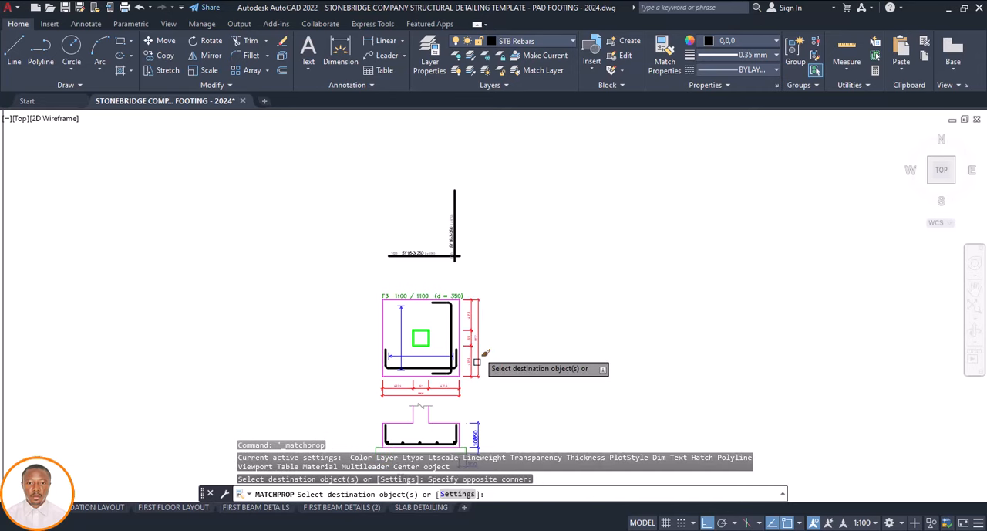
pyautogui.press('Escape')
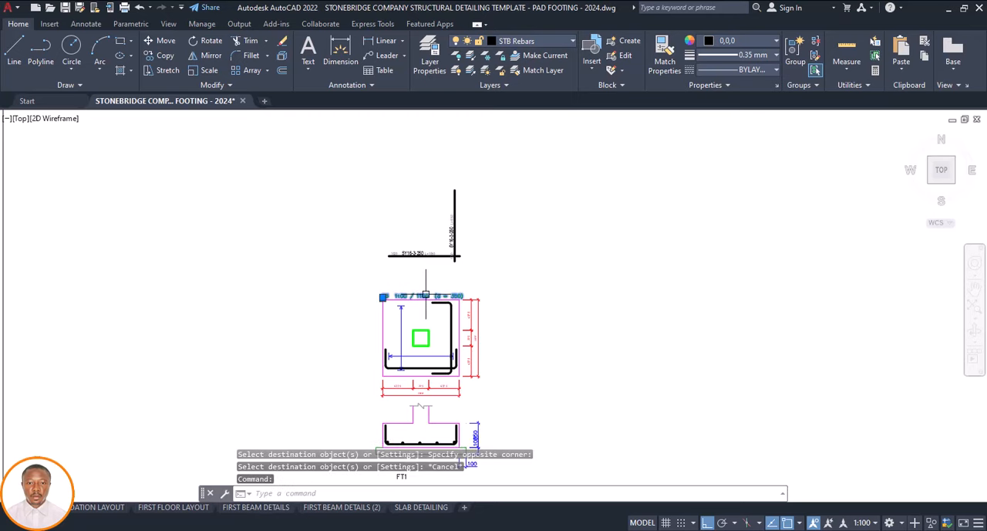
# Delete the green F3 1100 / 1100 (d = 350) title above the footing plan
pyautogui.click(429, 296)
pyautogui.press('Delete')
pyautogui.scroll(-5, 432, 283)
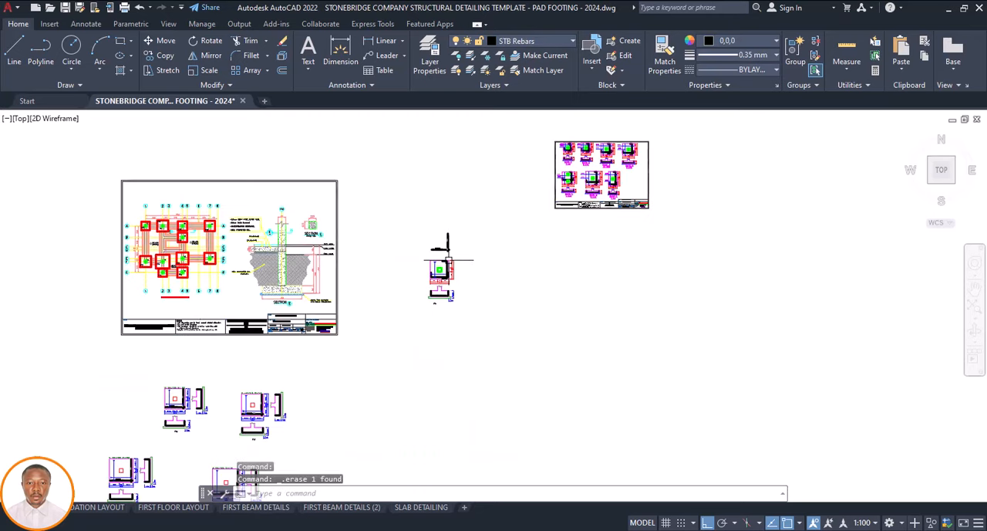
pyautogui.scroll(5, 442, 290)
pyautogui.scroll(2, 430, 310)
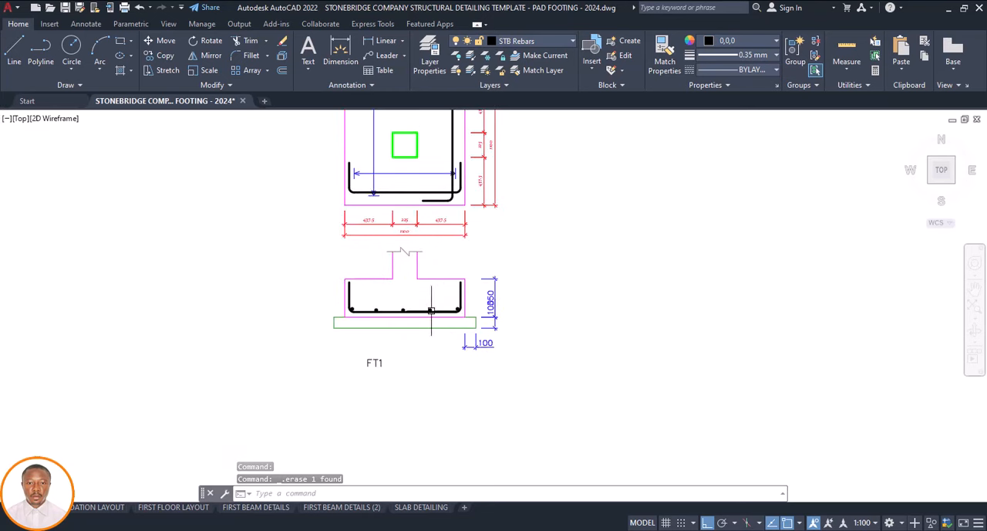
pyautogui.scroll(2, 498, 296)
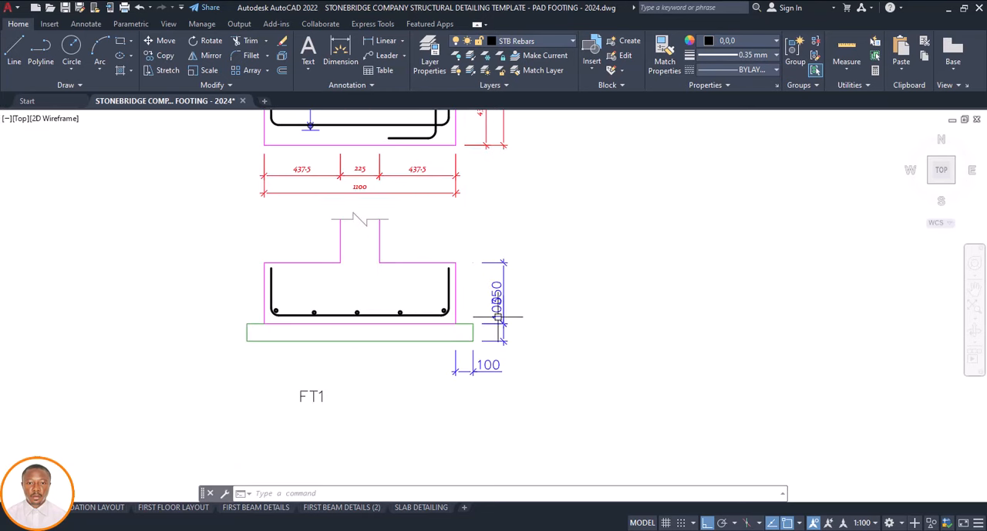
pyautogui.click(418, 167)
pyautogui.press('Delete')
pyautogui.press('Escape')
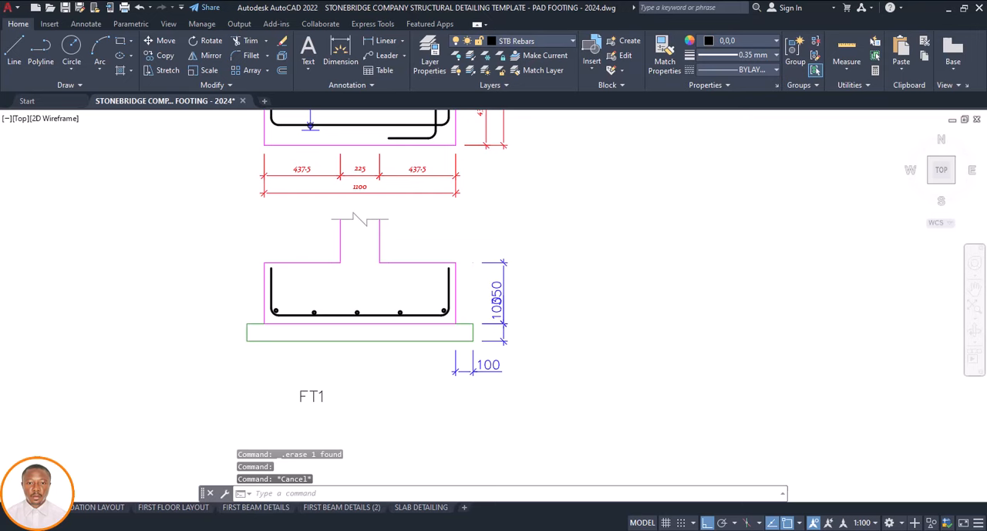
# Explode the horizontal 100 dimension and the vertical 350 and 100 dimensions of the footing section
pyautogui.click(519, 364)
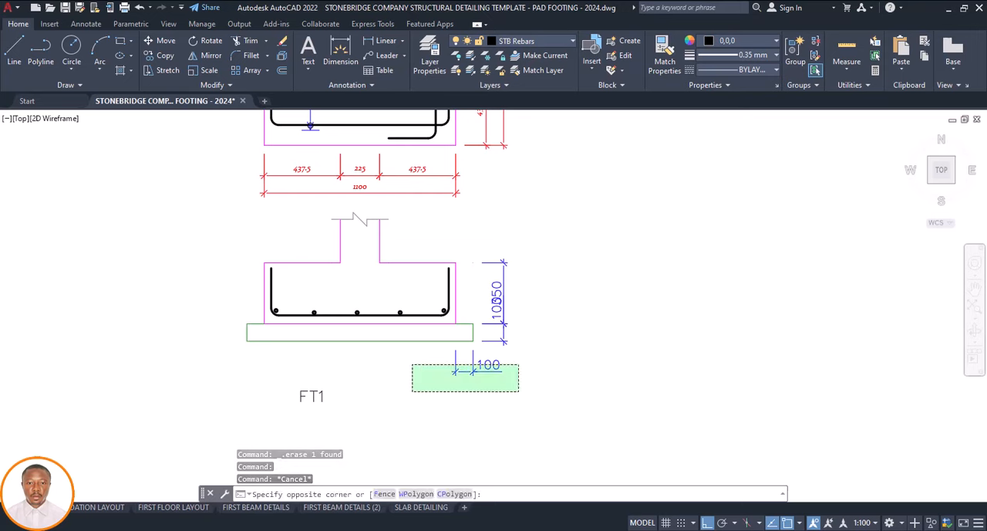
pyautogui.click(412, 391)
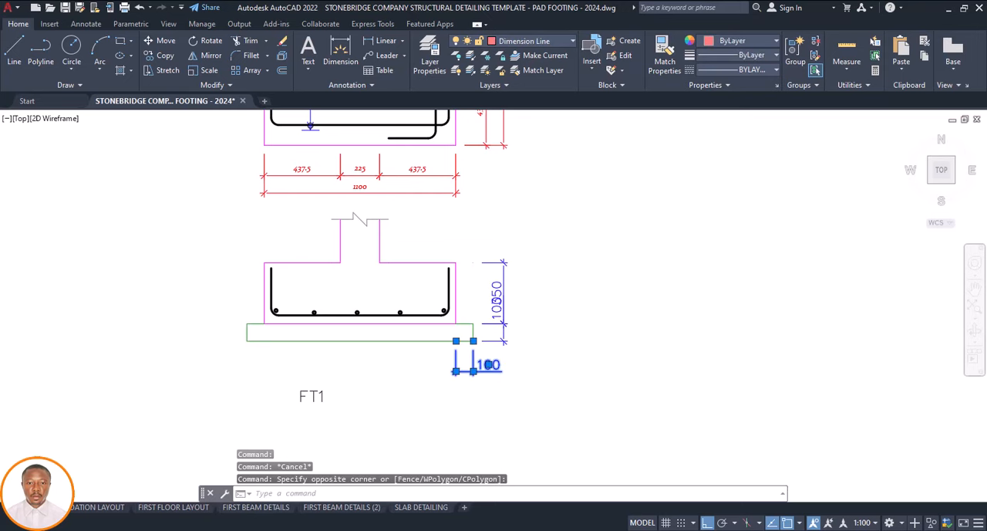
pyautogui.click(536, 263)
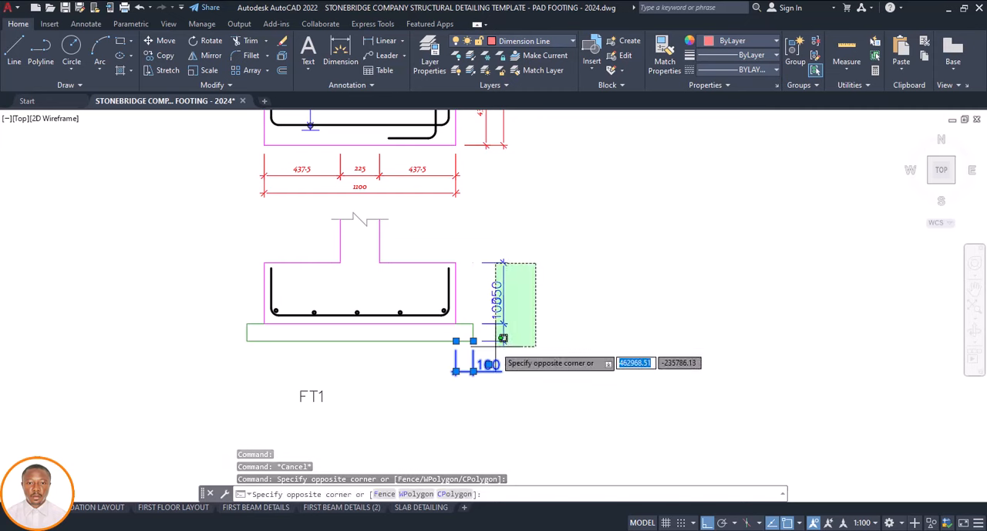
pyautogui.click(496, 346)
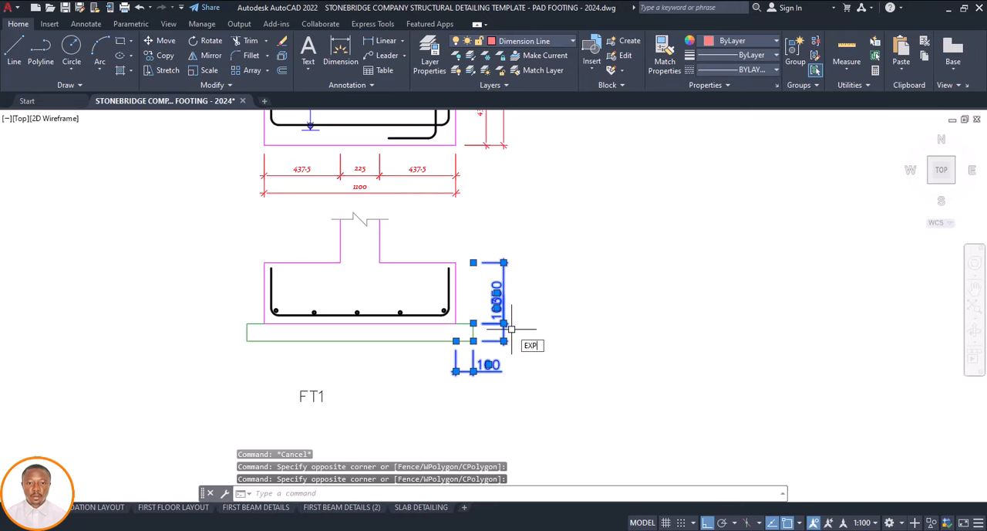
pyautogui.press('Return')
# Match the horizontal 100 dimension text and lines below the footing section to the plan's horizontal 225 text
pyautogui.click(360, 168)
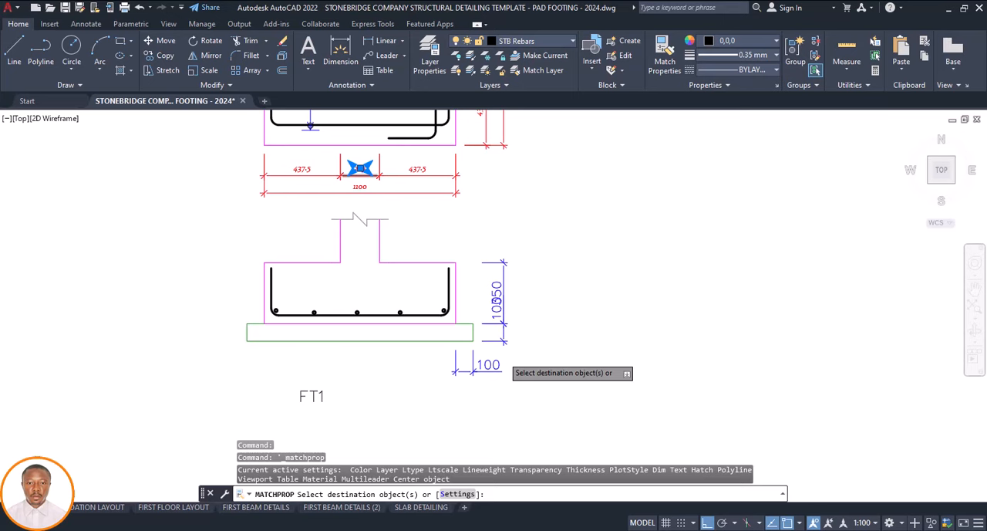
pyautogui.click(503, 357)
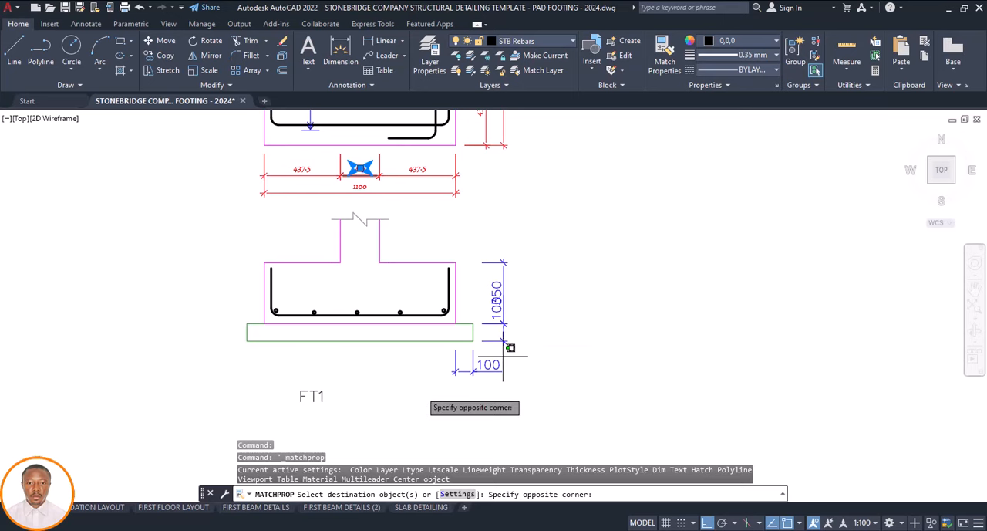
pyautogui.click(399, 401)
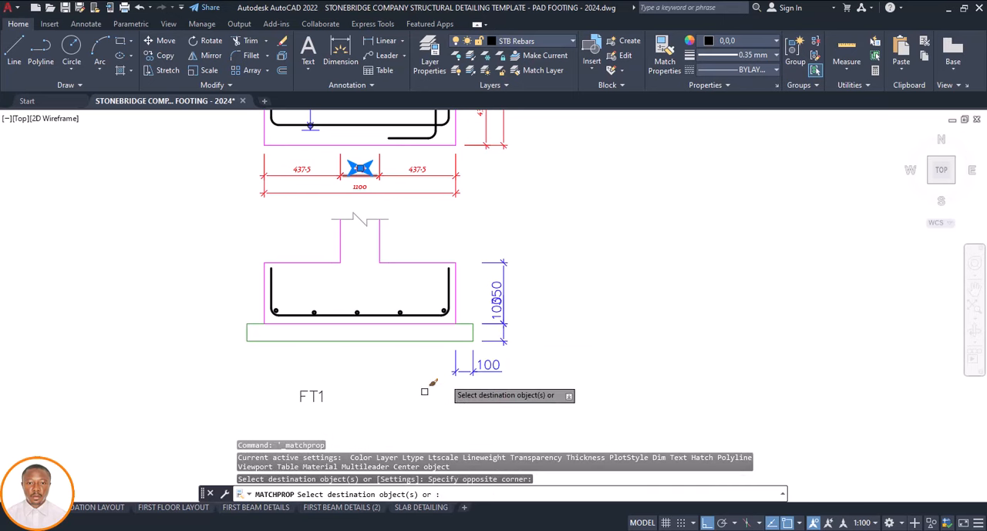
pyautogui.click(488, 363)
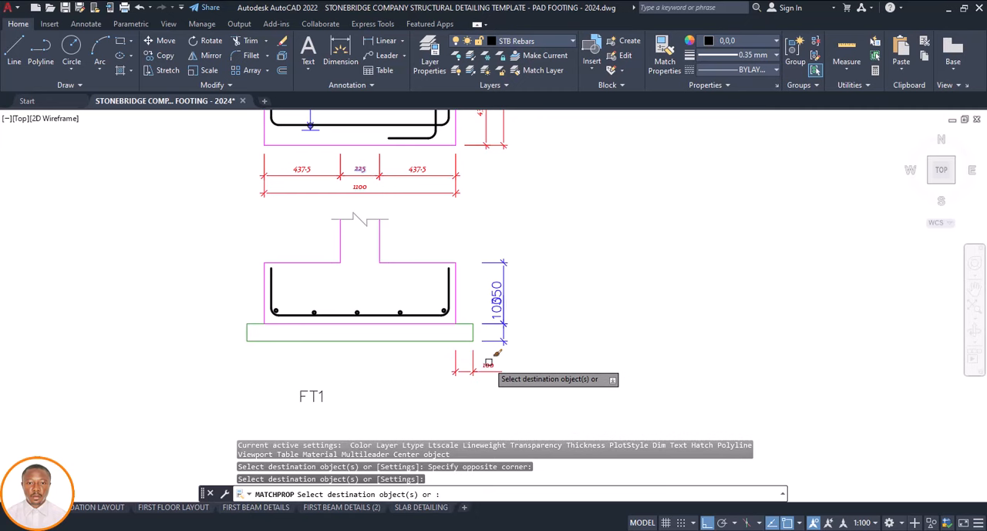
pyautogui.press('Escape')
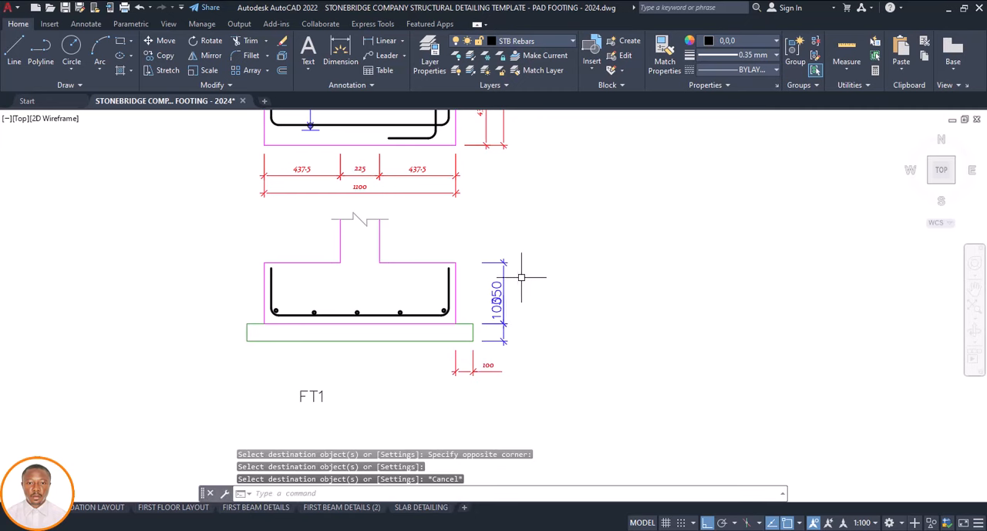
# Match the vertical 350 and 100 dimension texts and lines beside the footing section to the plan's vertical 437.5 text
pyautogui.click(486, 130)
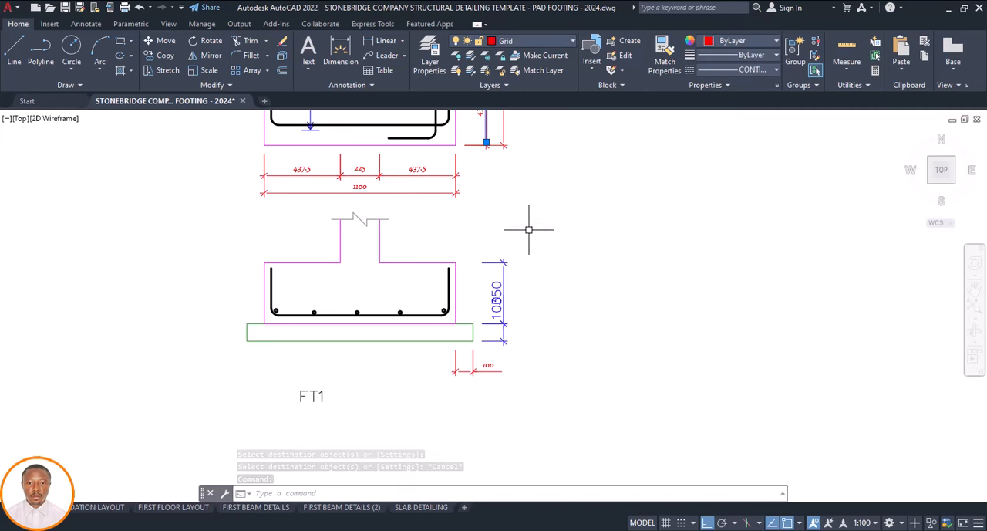
pyautogui.scroll(-2, 483, 314)
pyautogui.press('Escape')
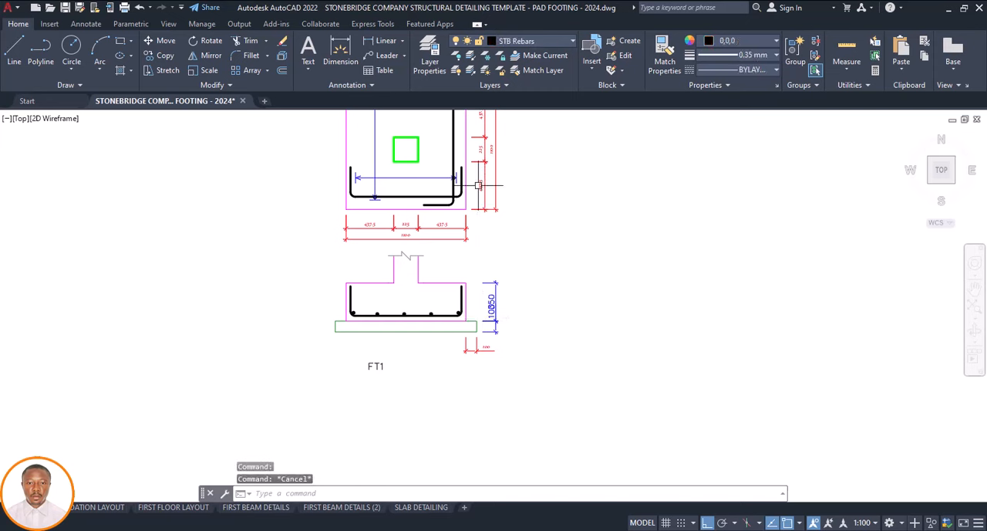
pyautogui.click(481, 185)
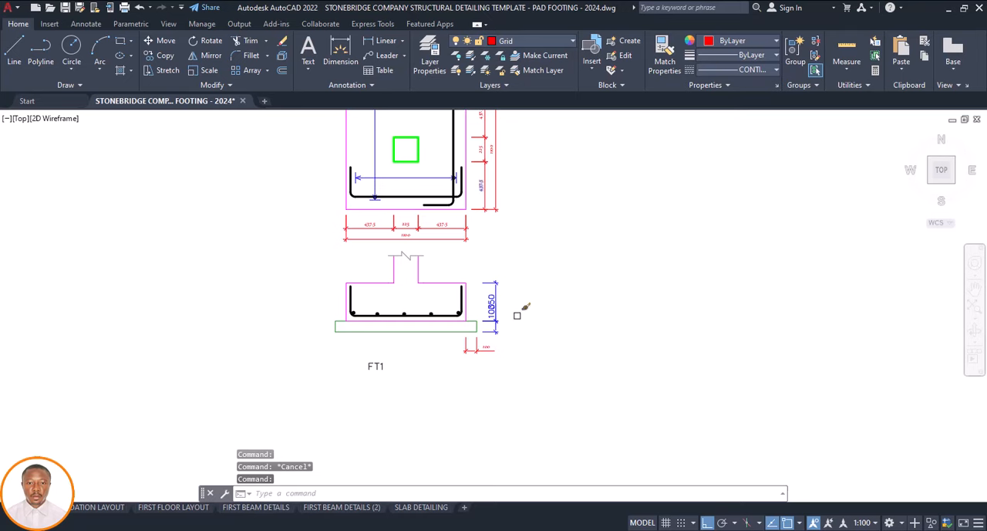
pyautogui.click(513, 275)
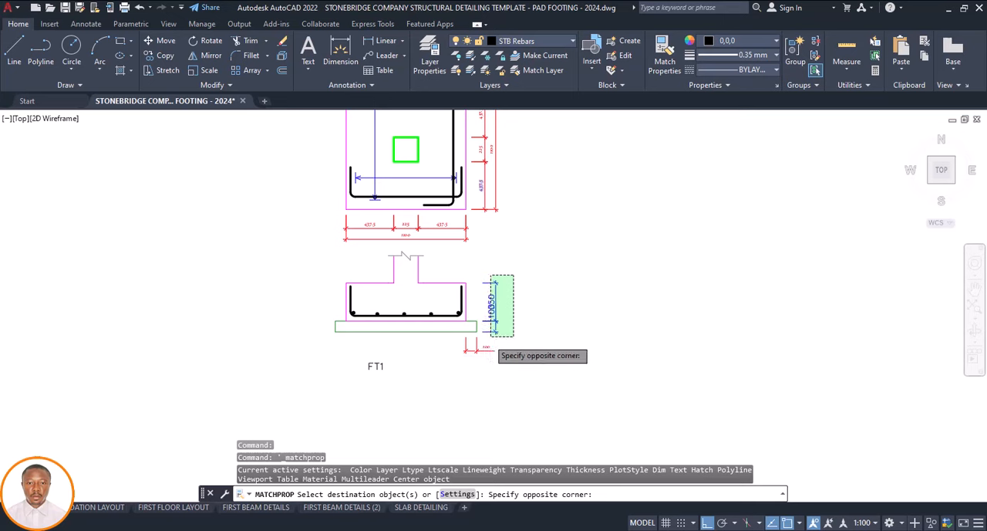
pyautogui.click(490, 337)
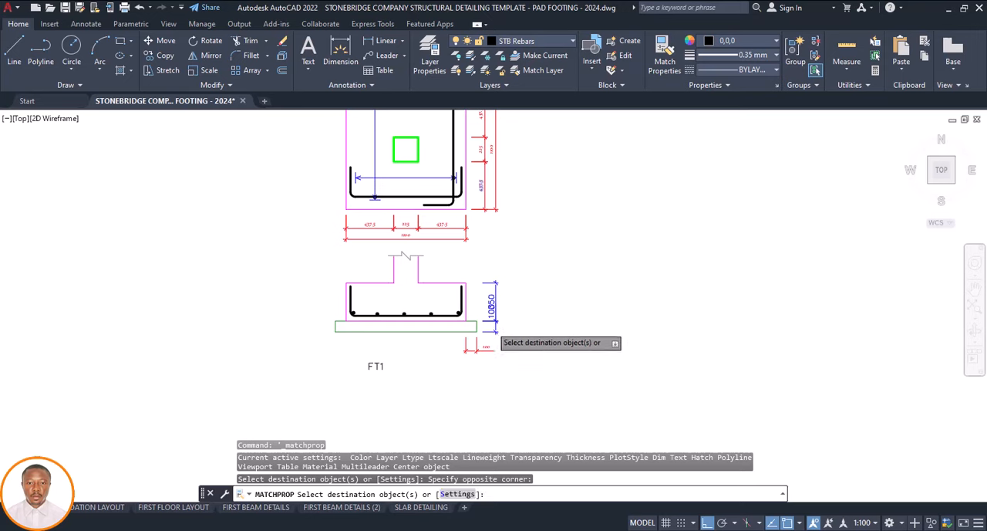
pyautogui.click(486, 331)
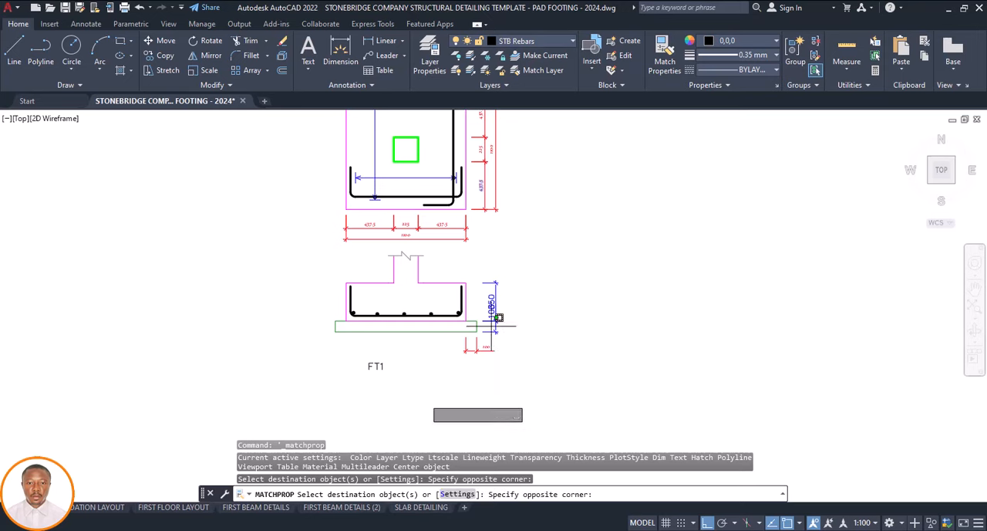
pyautogui.press('Escape')
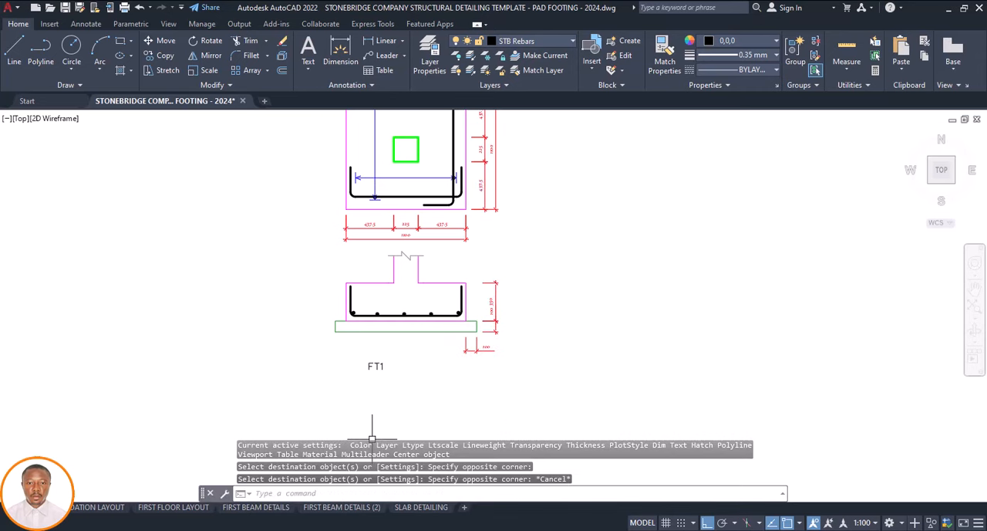
# Move the vertical 100 dimension text down beside its own dimension line at the blinding layer of the footing section
pyautogui.scroll(2, 495, 297)
pyautogui.click(492, 309)
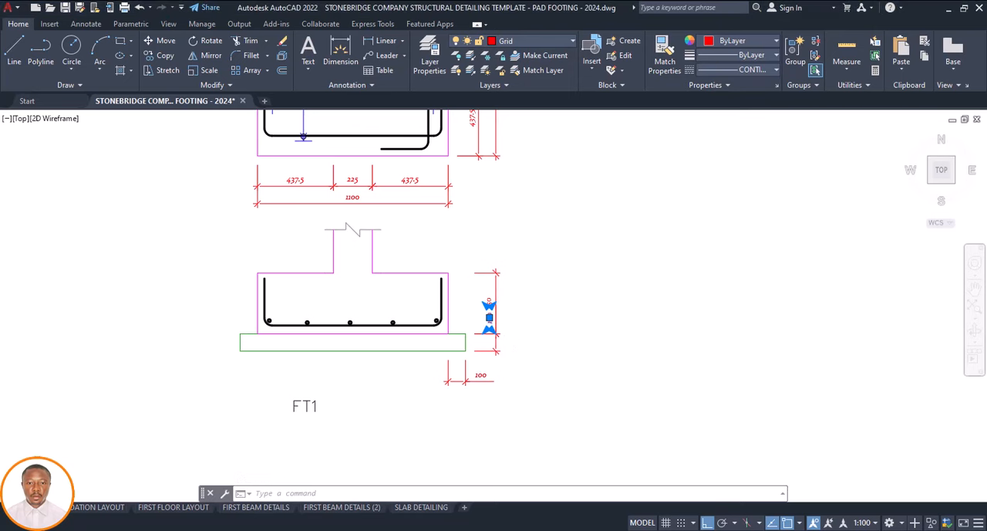
pyautogui.press('Escape')
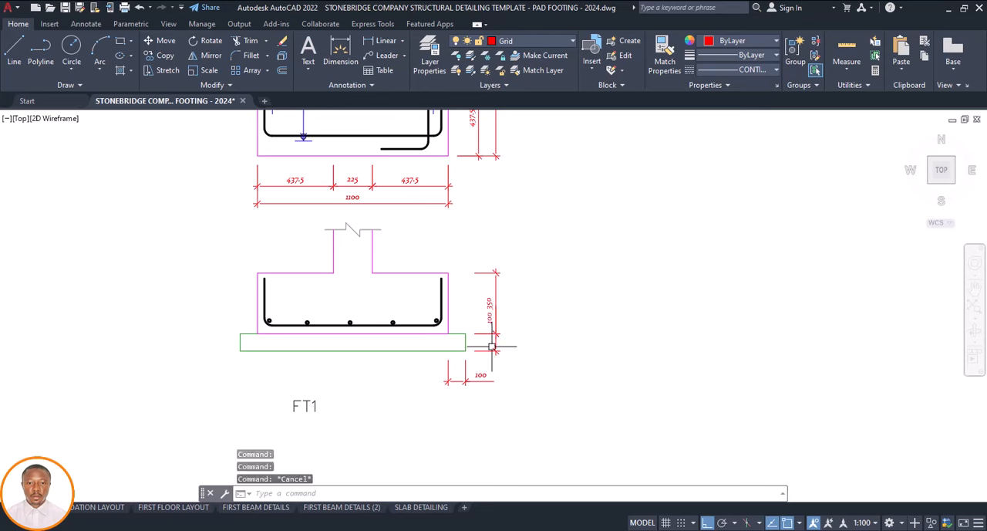
pyautogui.scroll(2, 489, 322)
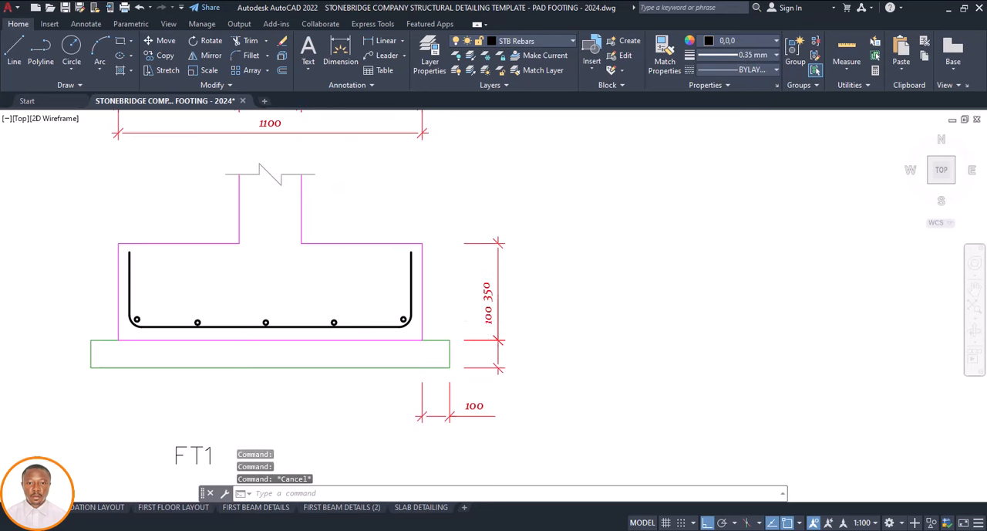
pyautogui.click(487, 314)
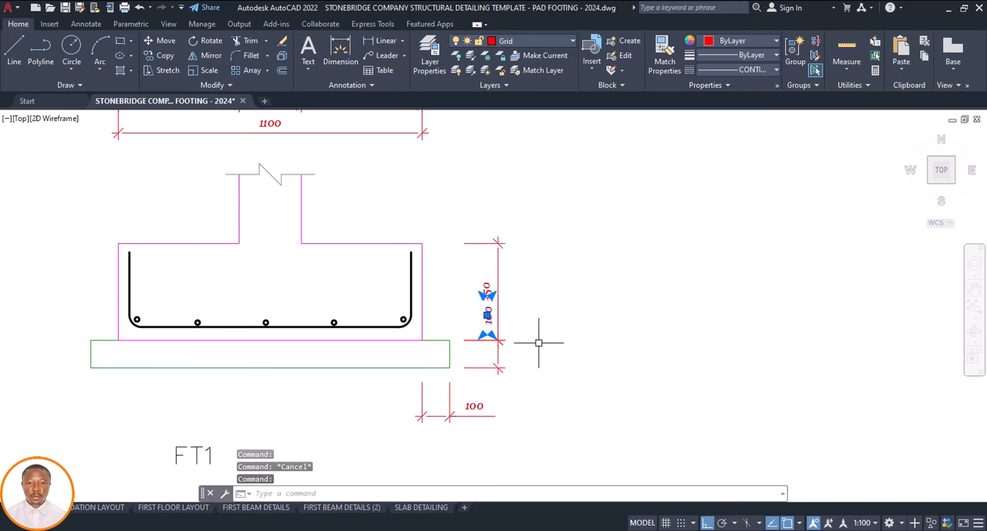
pyautogui.write('m')
pyautogui.press('Return')
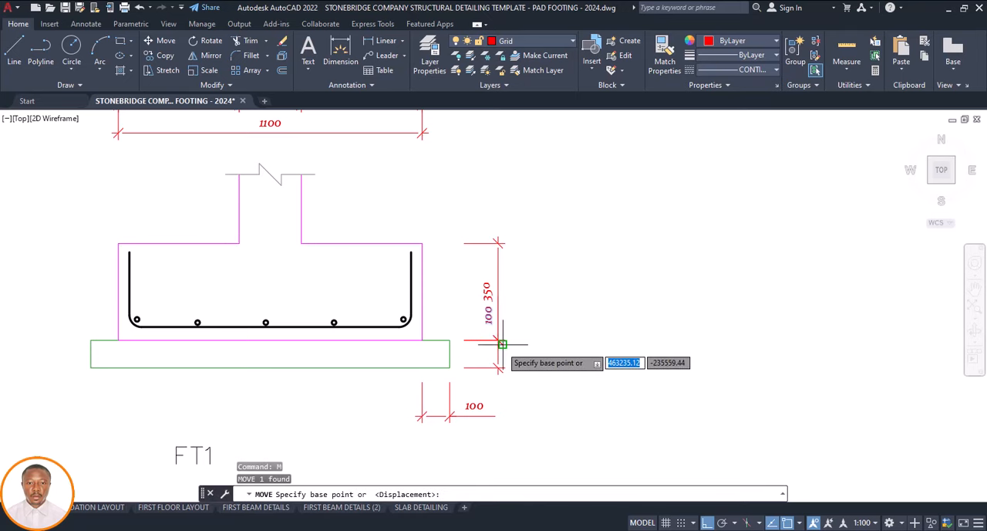
pyautogui.click(503, 344)
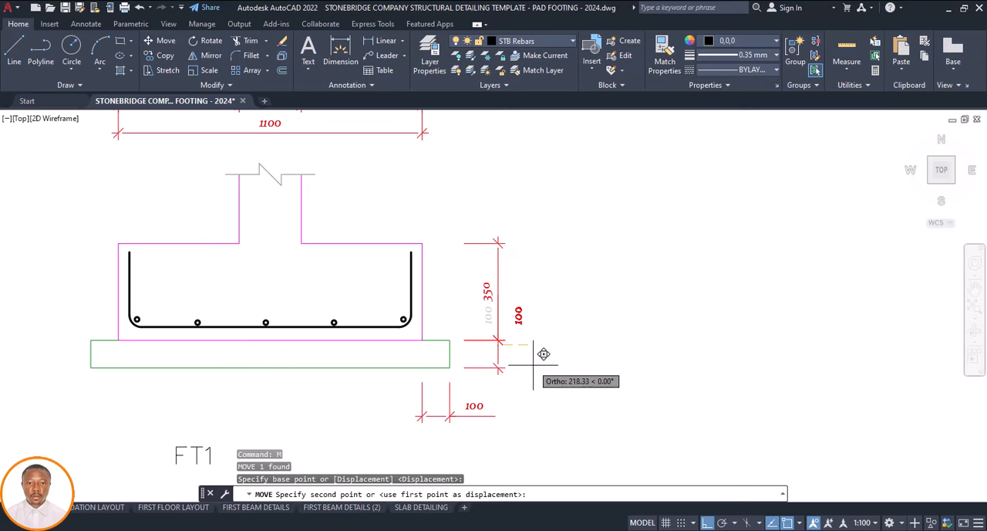
pyautogui.press('F8')
pyautogui.scroll(2, 516, 371)
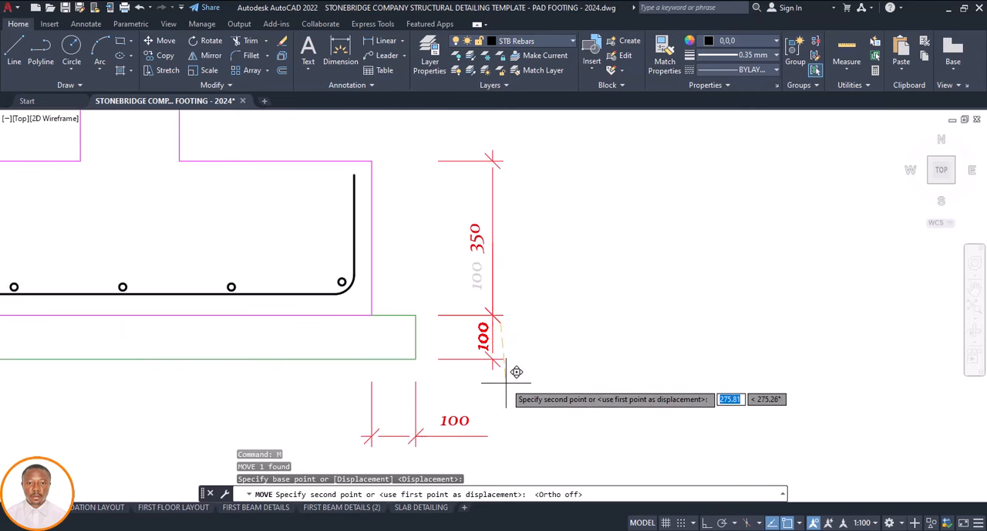
pyautogui.press('Escape')
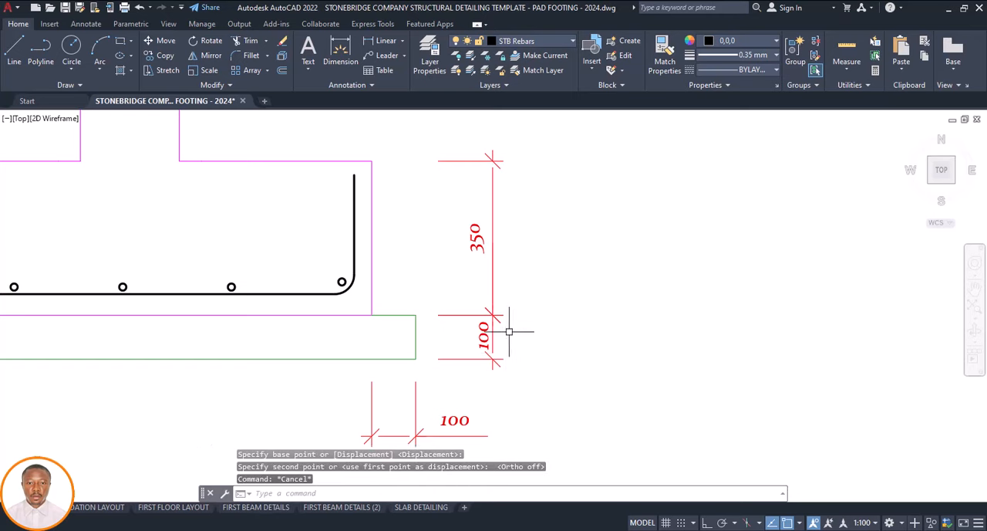
# Examine the foundation layout plan to count the footings marked FT1
pyautogui.scroll(-5, 507, 333)
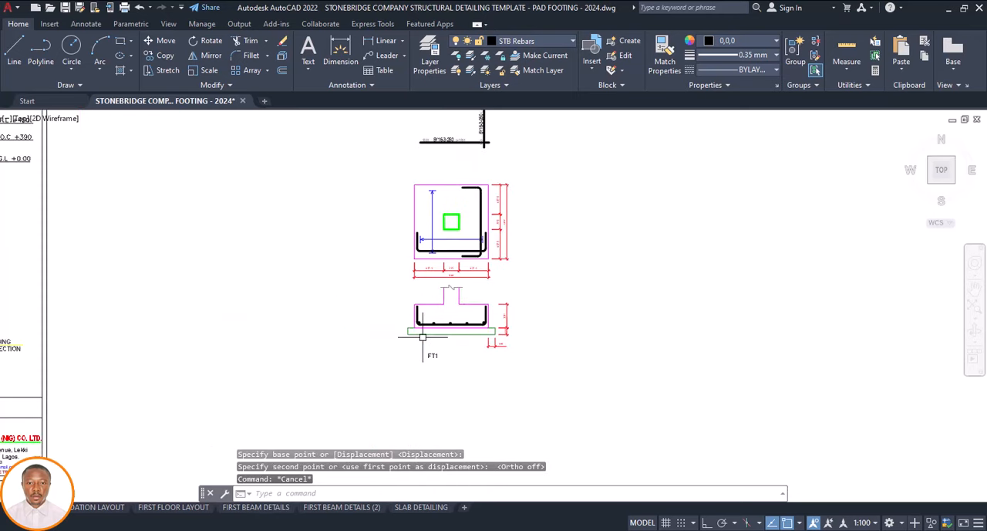
pyautogui.scroll(-4, 437, 339)
pyautogui.scroll(-2, 472, 330)
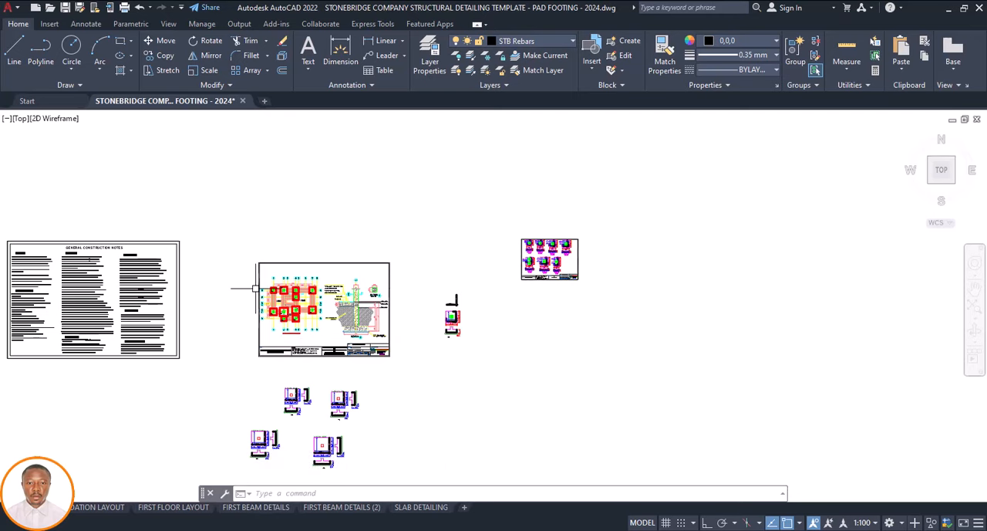
pyautogui.scroll(7, 240, 290)
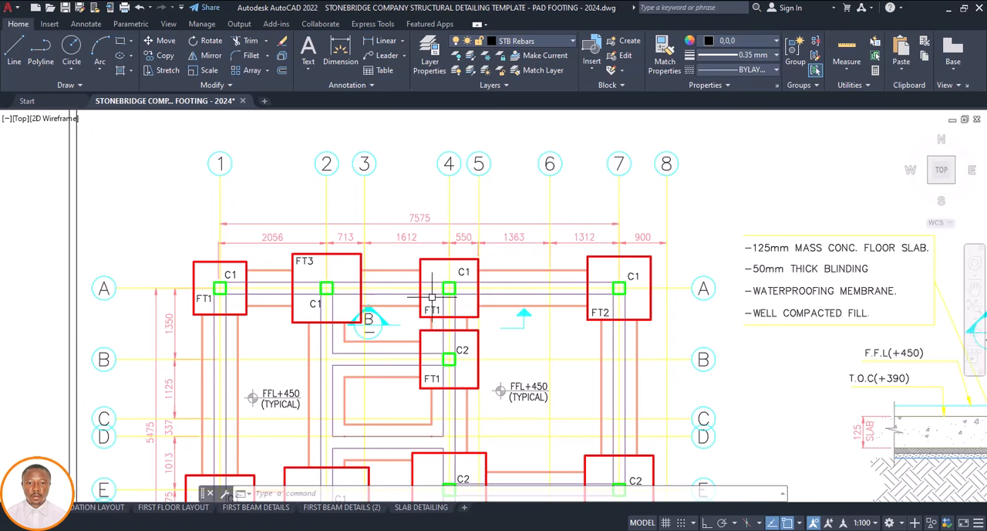
pyautogui.scroll(-2, 442, 296)
pyautogui.scroll(-2, 439, 344)
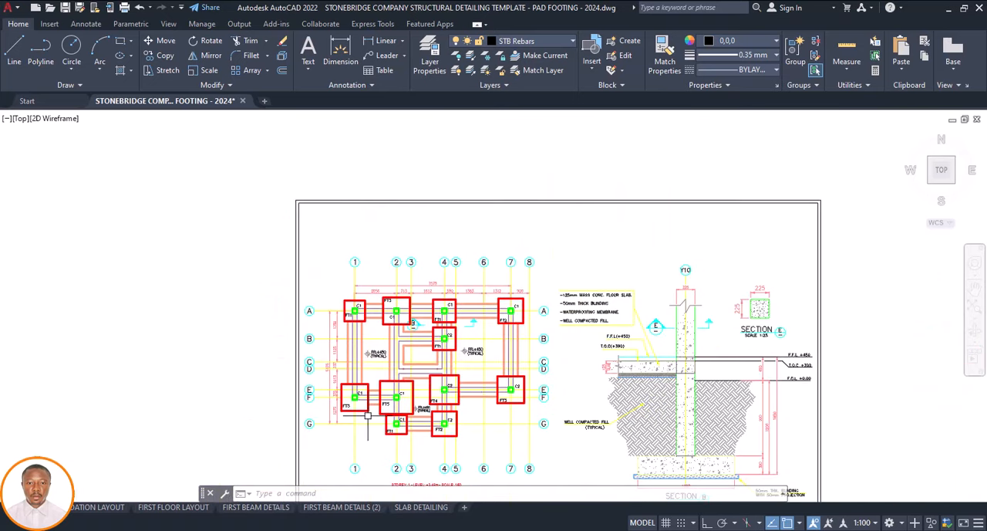
pyautogui.scroll(3, 386, 434)
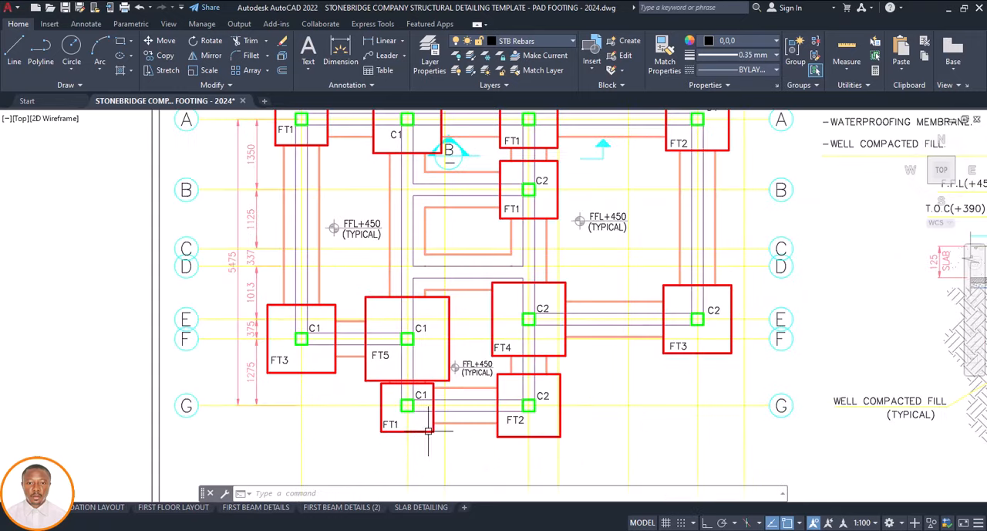
pyautogui.scroll(-4, 517, 425)
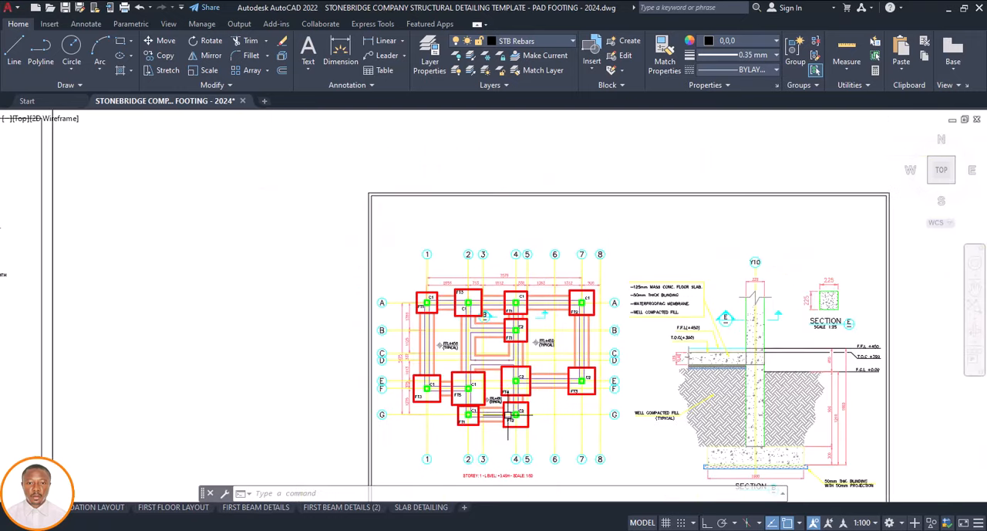
pyautogui.scroll(4, 515, 422)
pyautogui.scroll(-2, 514, 420)
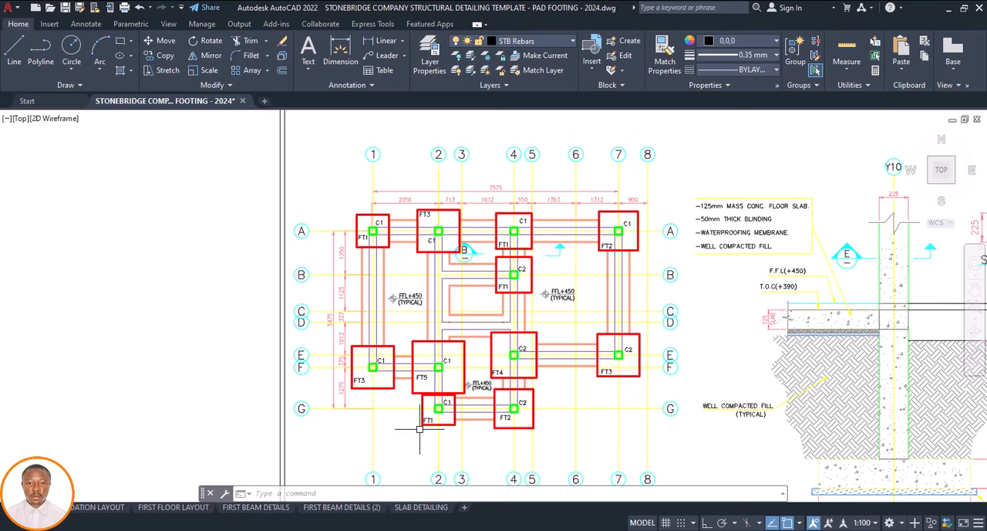
# Copy the BASE 1 and 1 no title texts from the template sheet to below the FT1 footing section
pyautogui.scroll(-7, 457, 345)
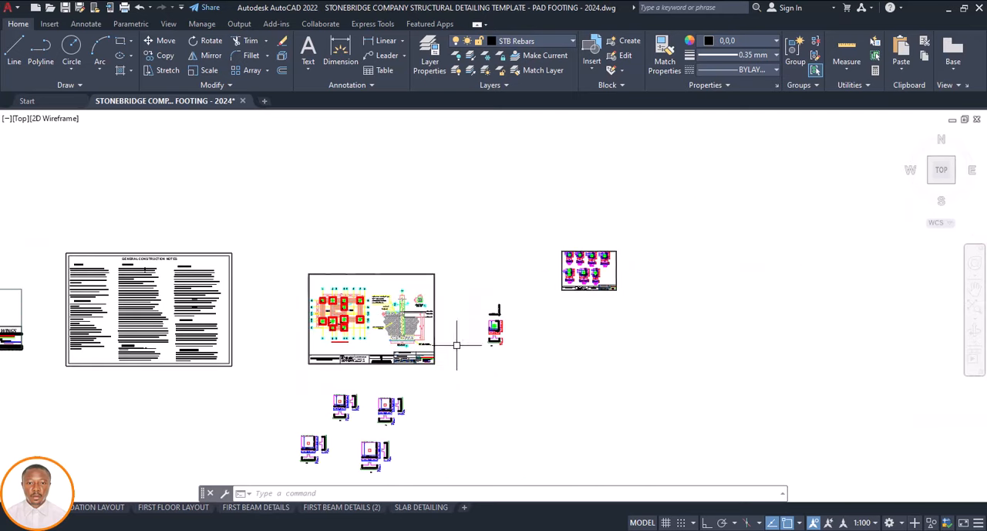
pyautogui.scroll(4, 497, 349)
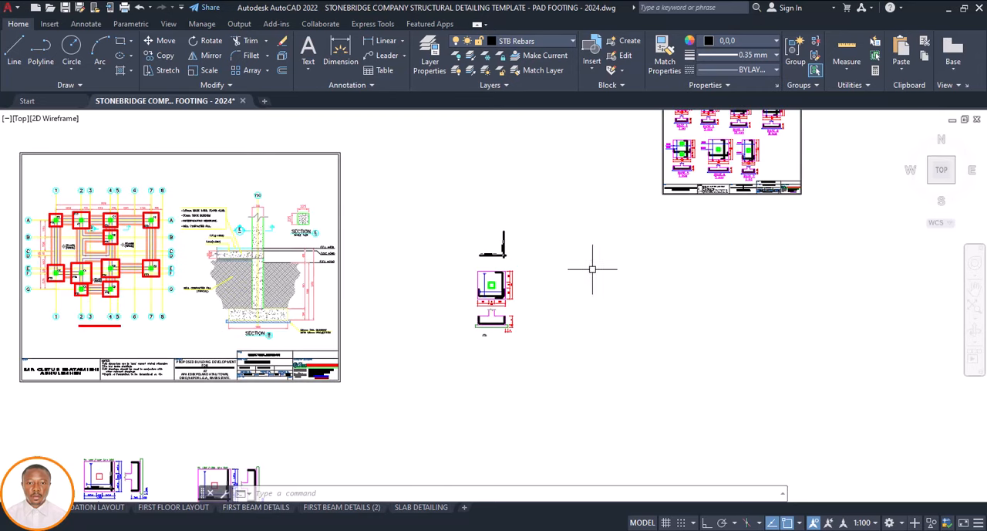
pyautogui.scroll(-2, 496, 340)
pyautogui.scroll(4, 634, 174)
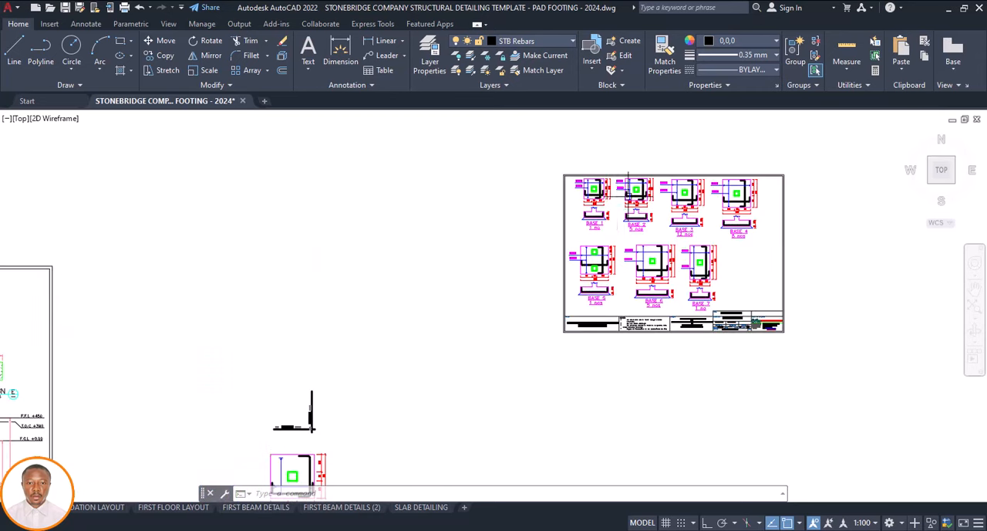
pyautogui.scroll(6, 592, 224)
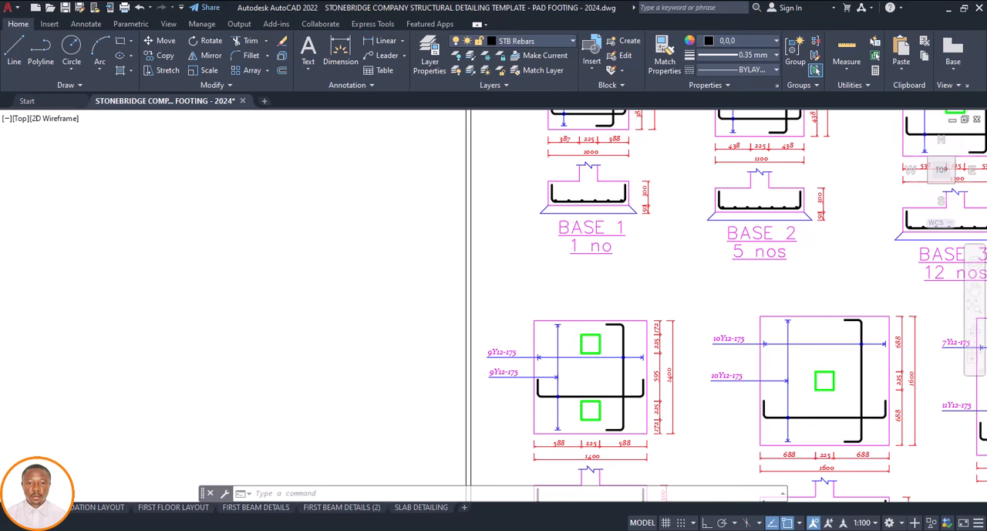
pyautogui.click(646, 227)
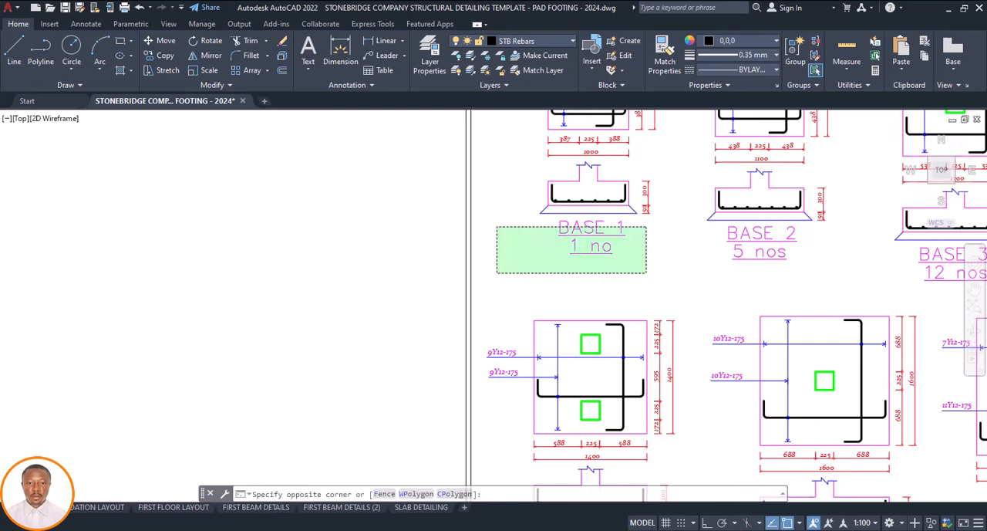
pyautogui.click(497, 273)
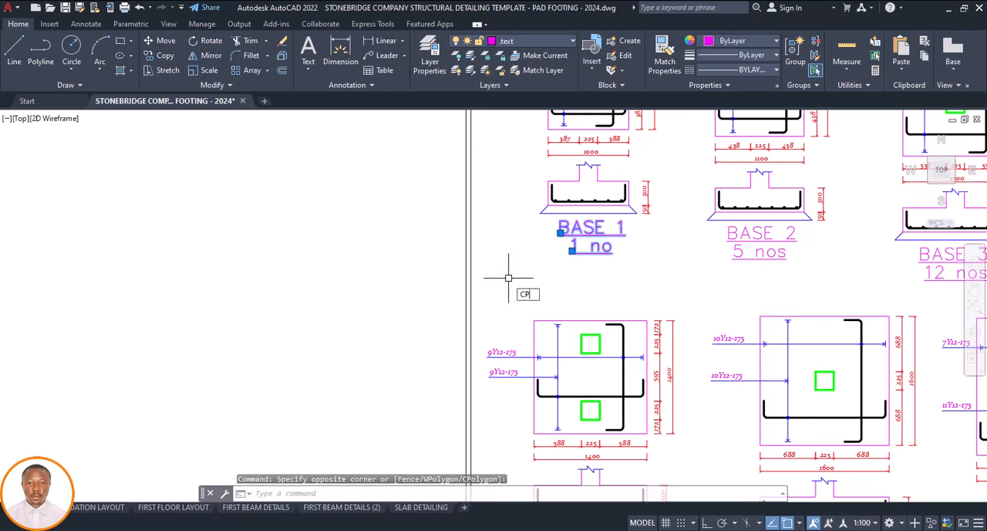
pyautogui.press('Return')
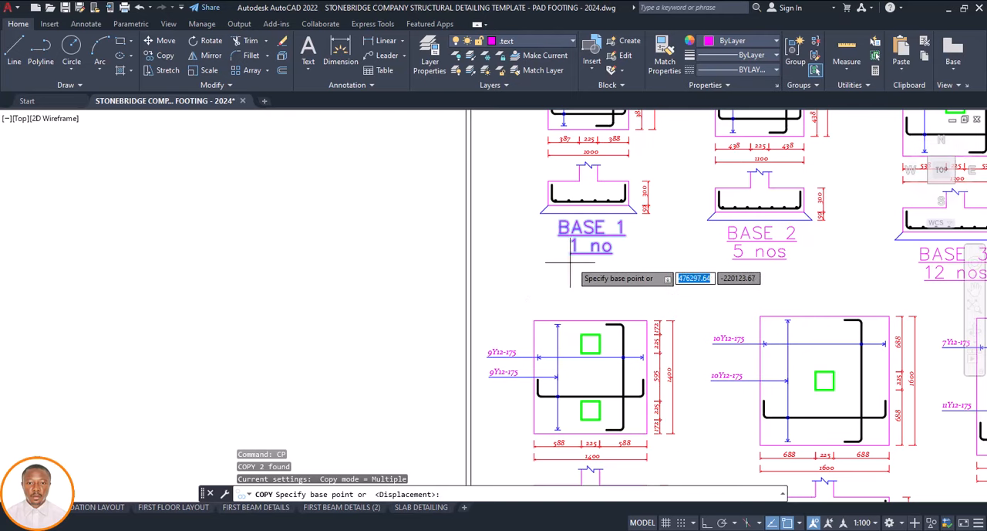
pyautogui.click(560, 266)
pyautogui.scroll(-12, 560, 266)
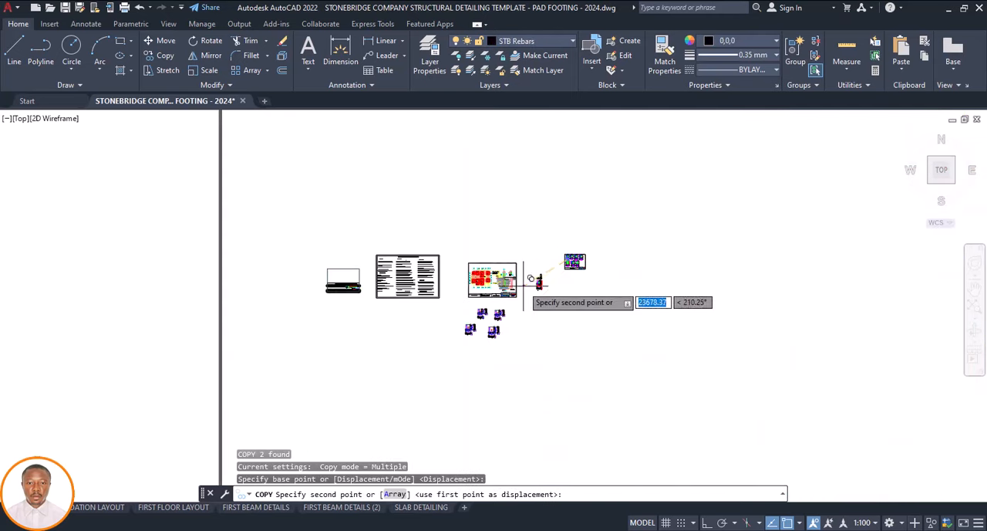
pyautogui.scroll(4, 530, 292)
pyautogui.scroll(4, 529, 292)
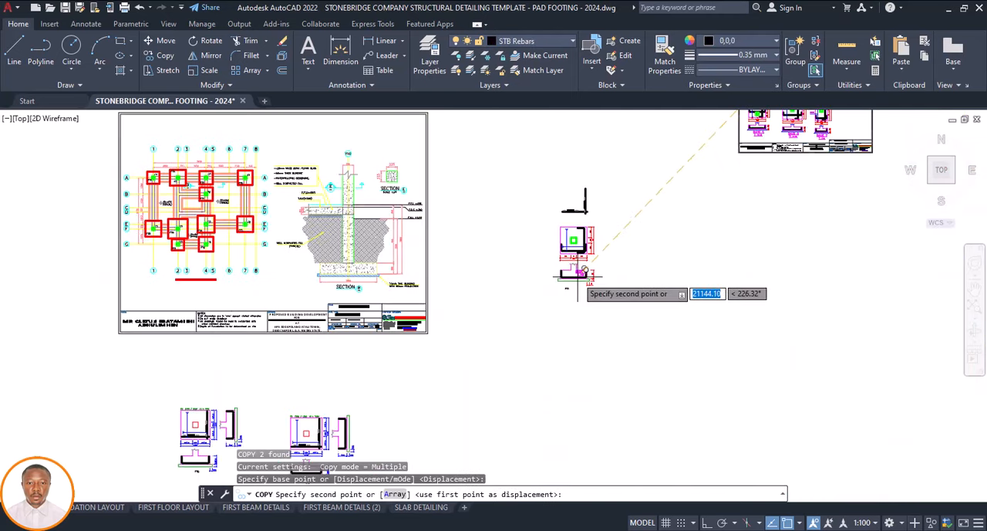
pyautogui.scroll(7, 578, 275)
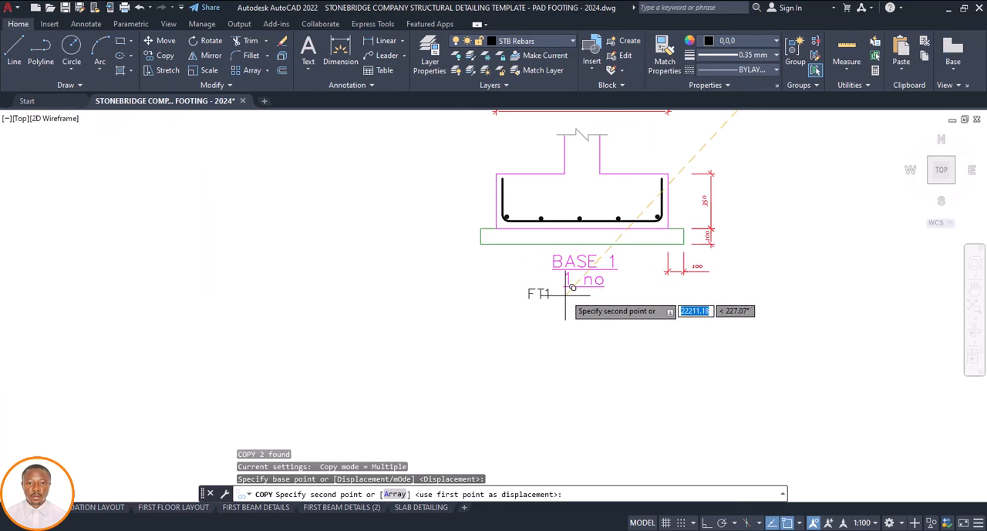
pyautogui.click(571, 290)
pyautogui.press('Escape')
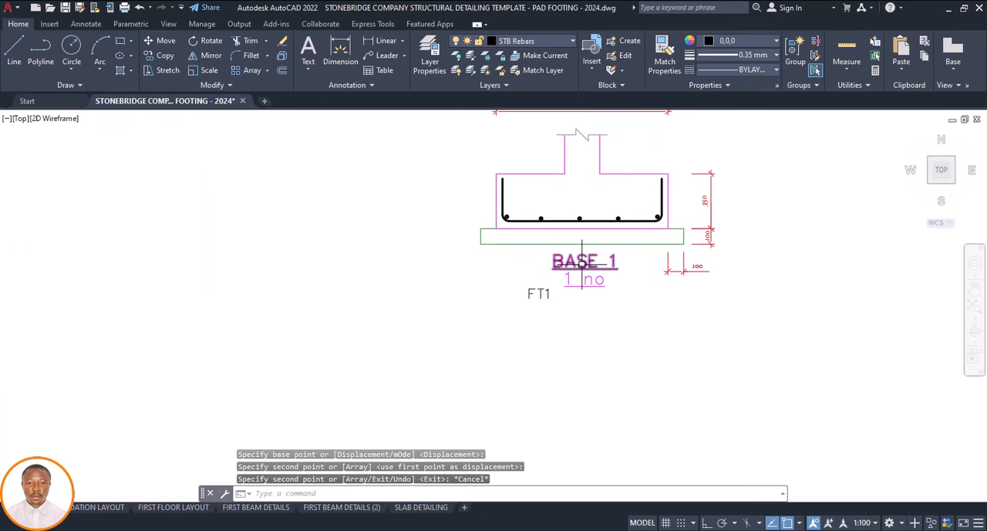
pyautogui.click(582, 262)
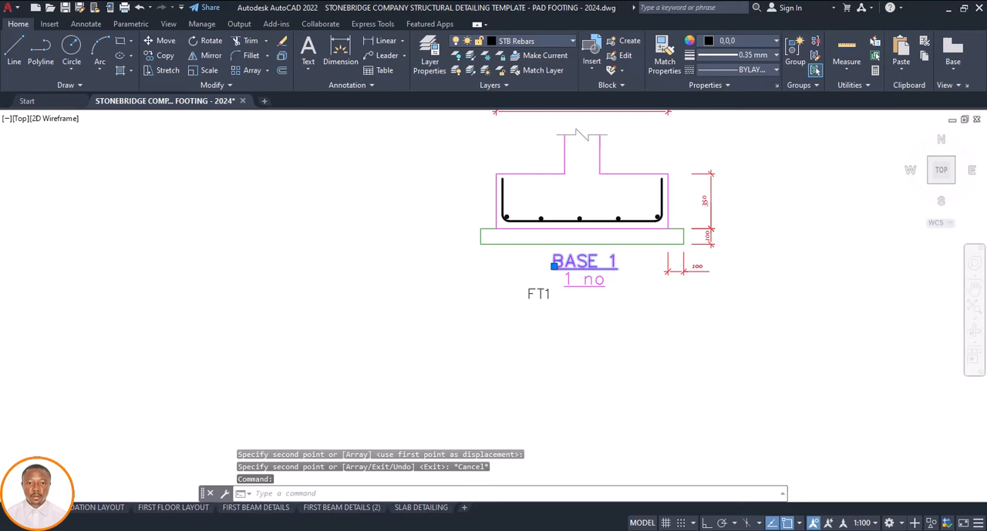
pyautogui.doubleClick(606, 259)
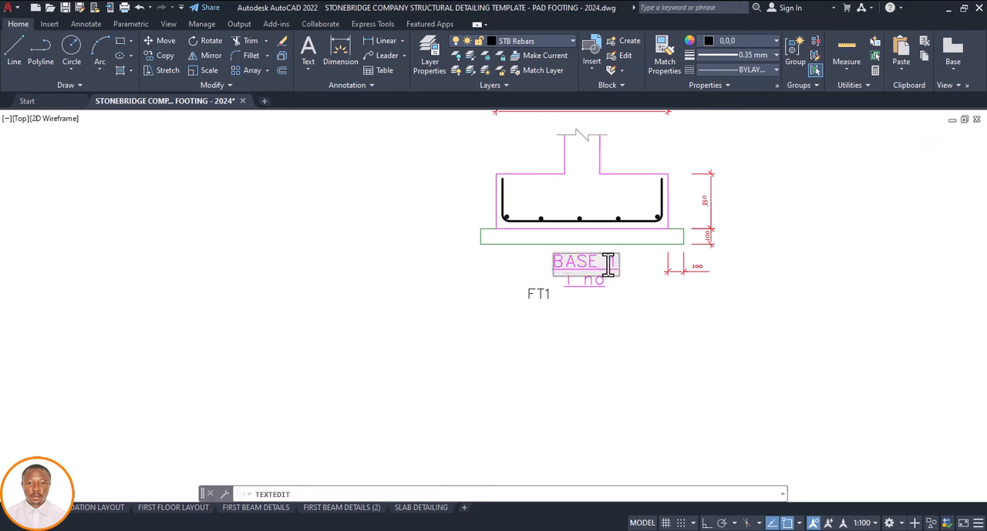
pyautogui.click(595, 284)
pyautogui.press('Escape')
# Change the quantity text under the BASE 1 title to 4 nos and delete the FT1 label below the footing section
pyautogui.click(595, 280)
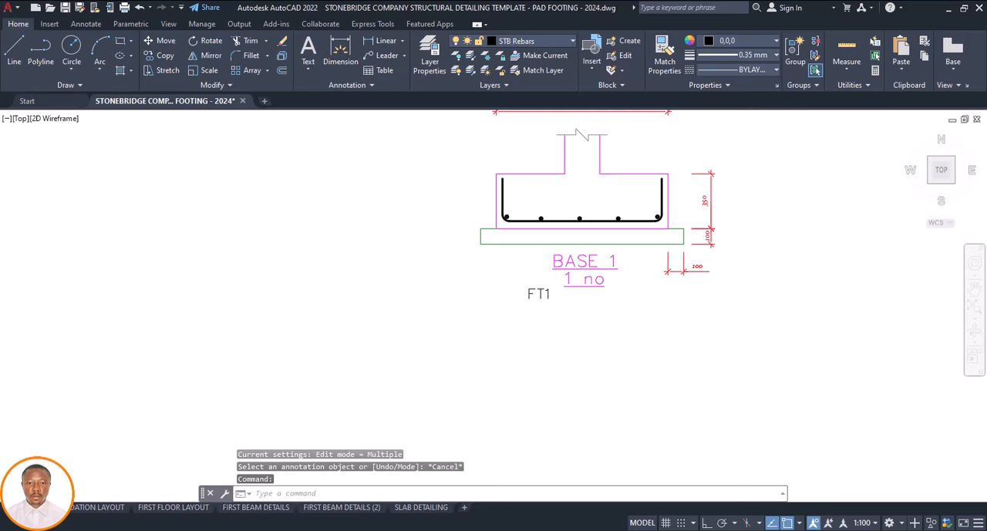
pyautogui.doubleClick(575, 283)
pyautogui.scroll(-8, 569, 303)
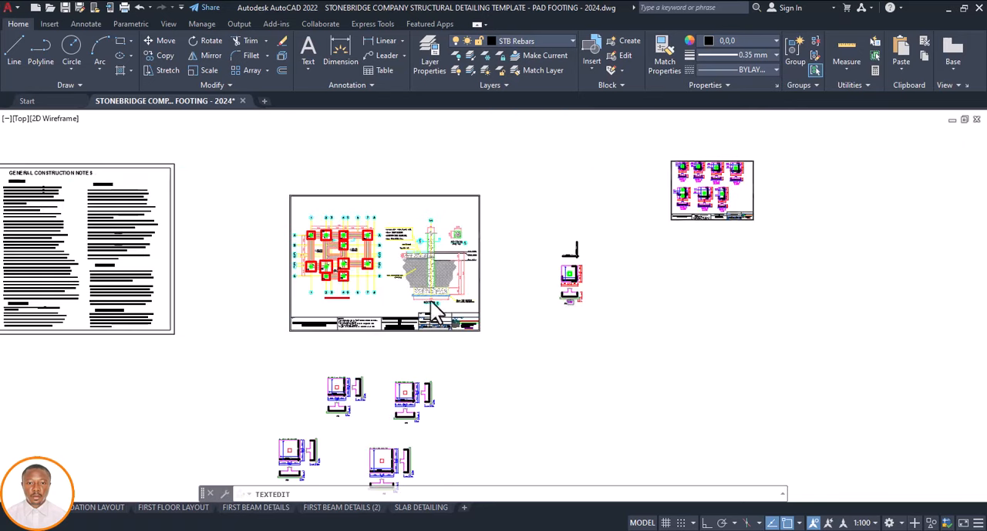
pyautogui.scroll(6, 340, 247)
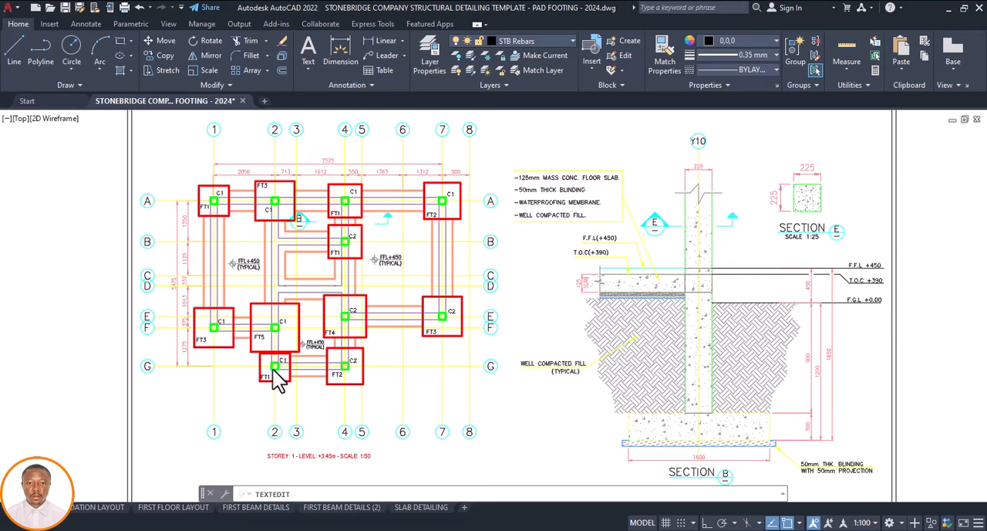
pyautogui.scroll(-6, 225, 324)
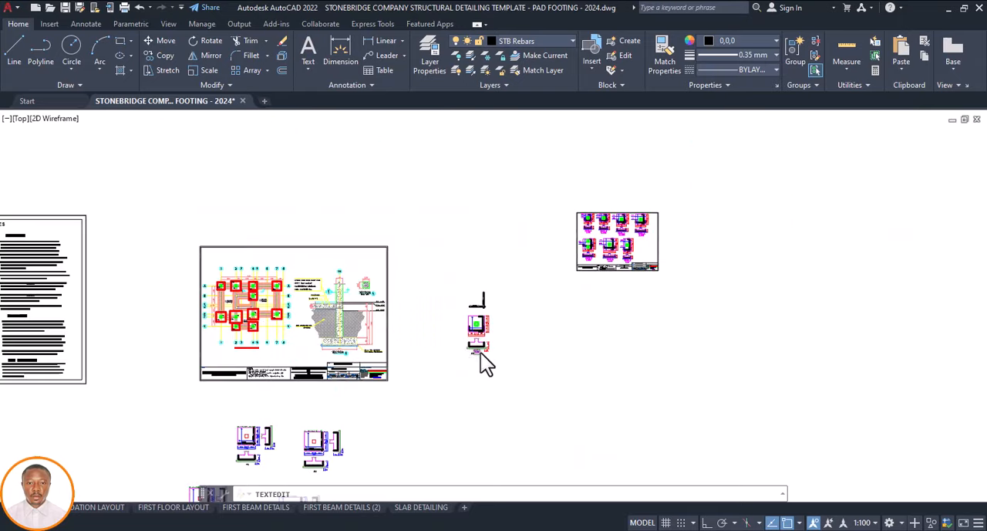
pyautogui.scroll(8, 480, 353)
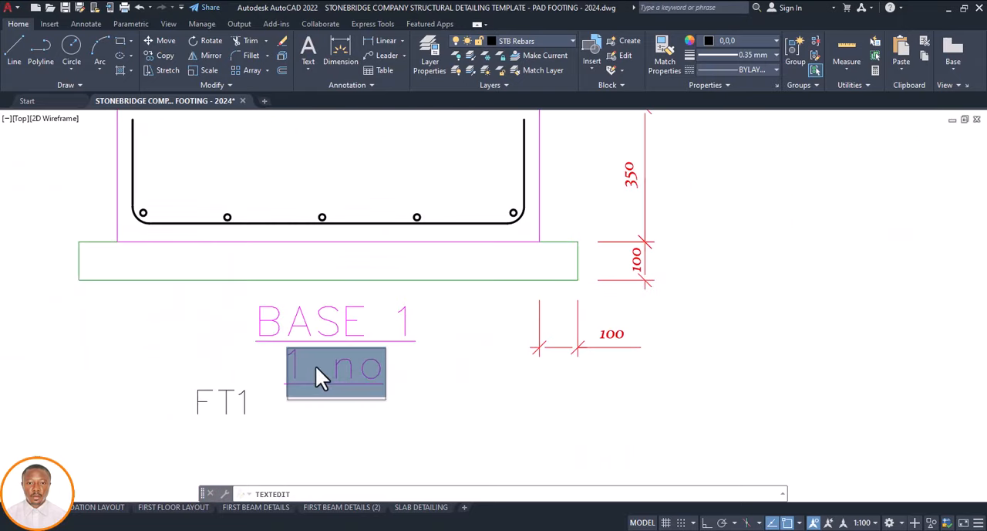
pyautogui.click(307, 365)
pyautogui.press('BackSpace')
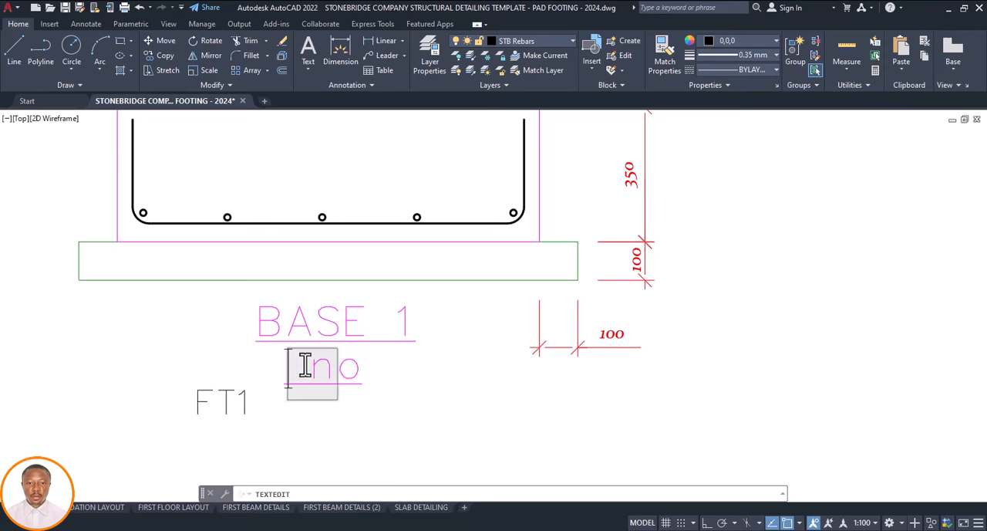
pyautogui.write('4')
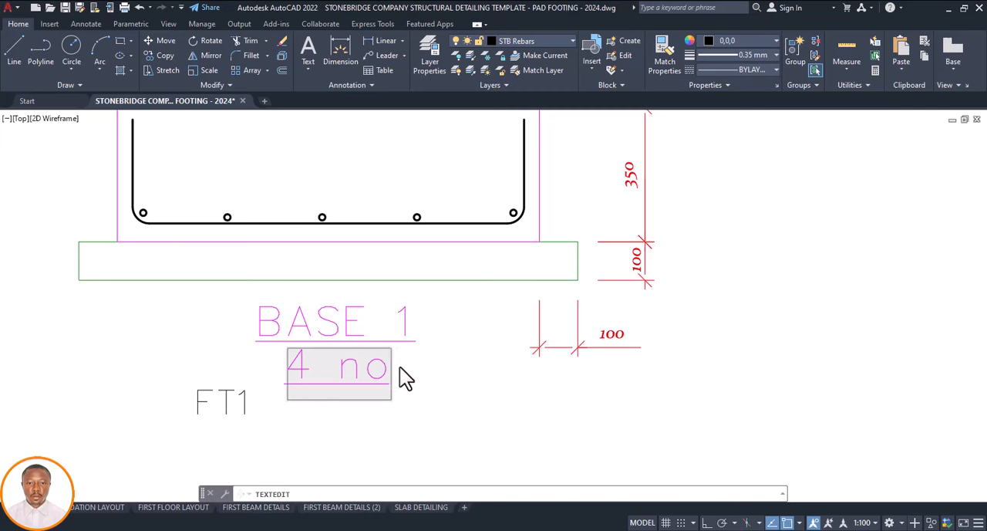
pyautogui.write('s')
pyautogui.click(417, 369)
pyautogui.scroll(-2, 386, 349)
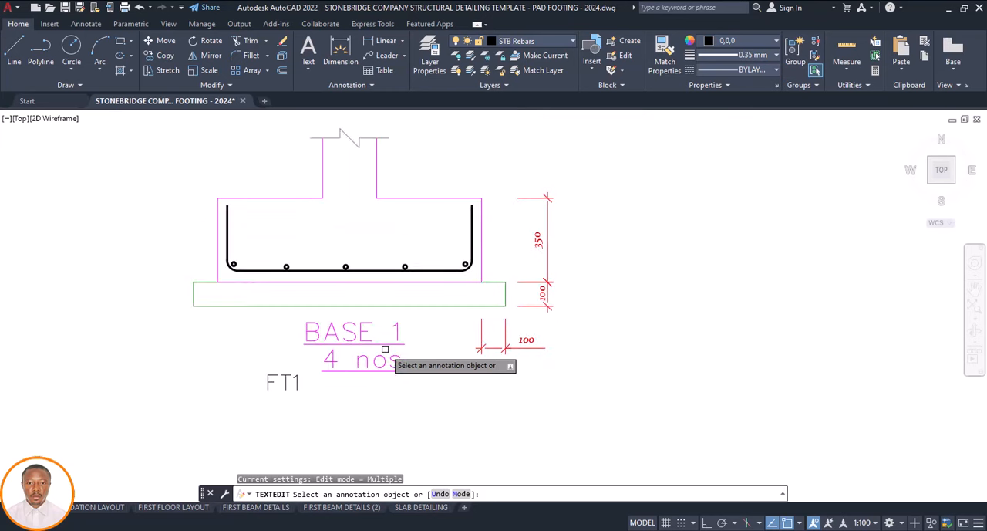
pyautogui.scroll(-2, 383, 345)
pyautogui.press('Escape')
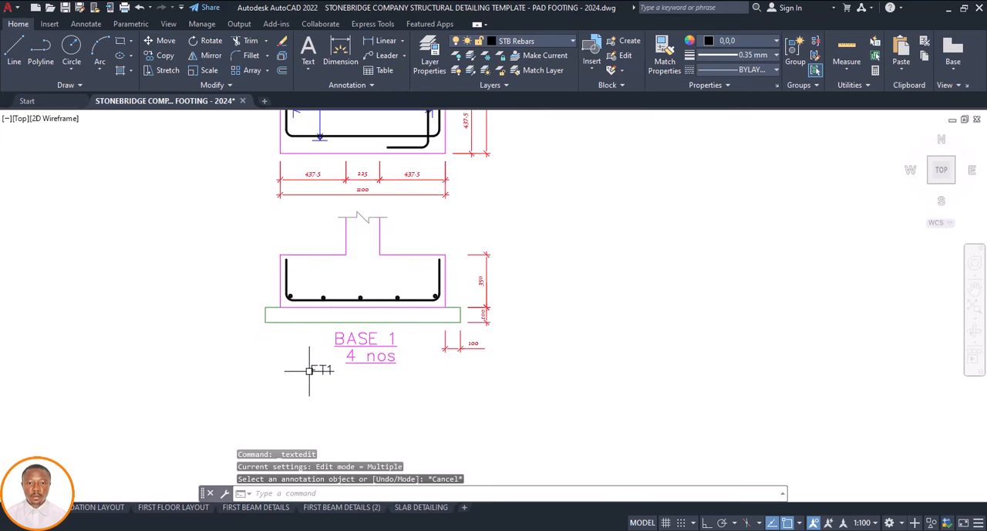
pyautogui.click(310, 370)
pyautogui.press('Delete')
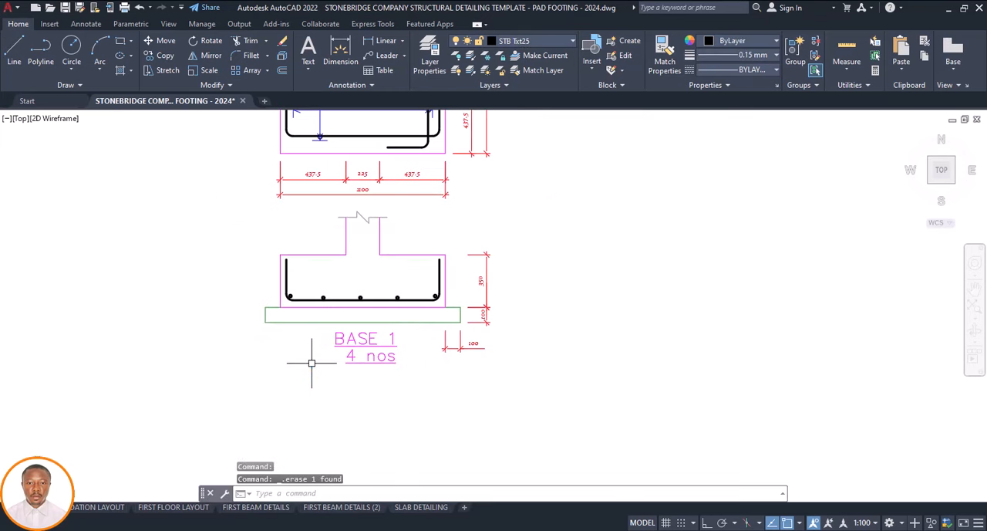
# Copy both 6Y12-175 callouts with leader lines and arrowhead from the template's BASE 1 plan to the left end of the footing plan's horizontal span line
pyautogui.scroll(-5, 375, 243)
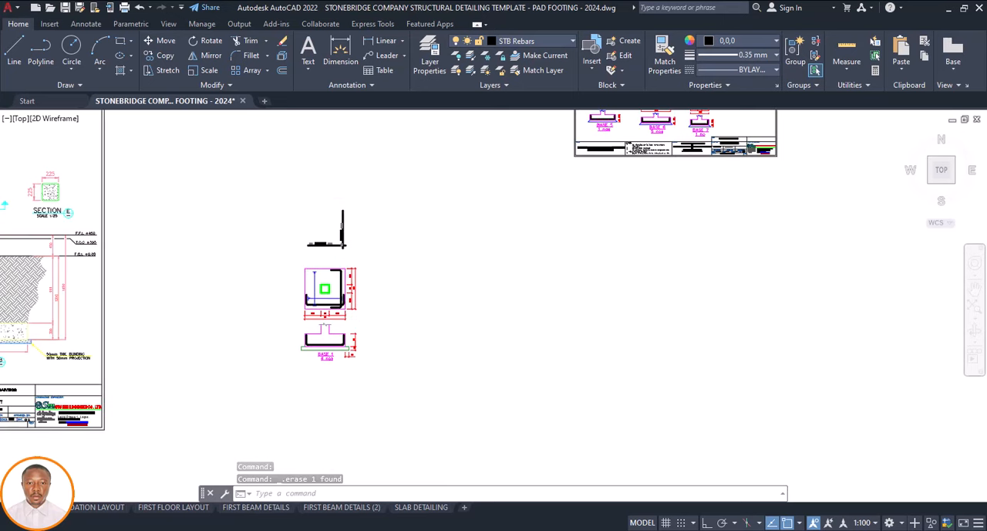
pyautogui.scroll(-2, 389, 293)
pyautogui.moveTo(498, 227); pyautogui.dragTo(492, 284, button='middle')
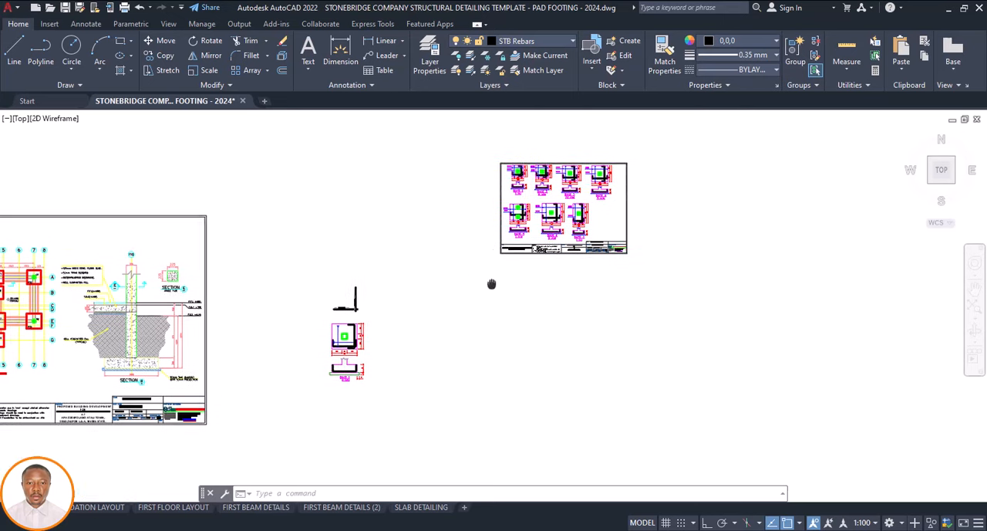
pyautogui.scroll(8, 501, 171)
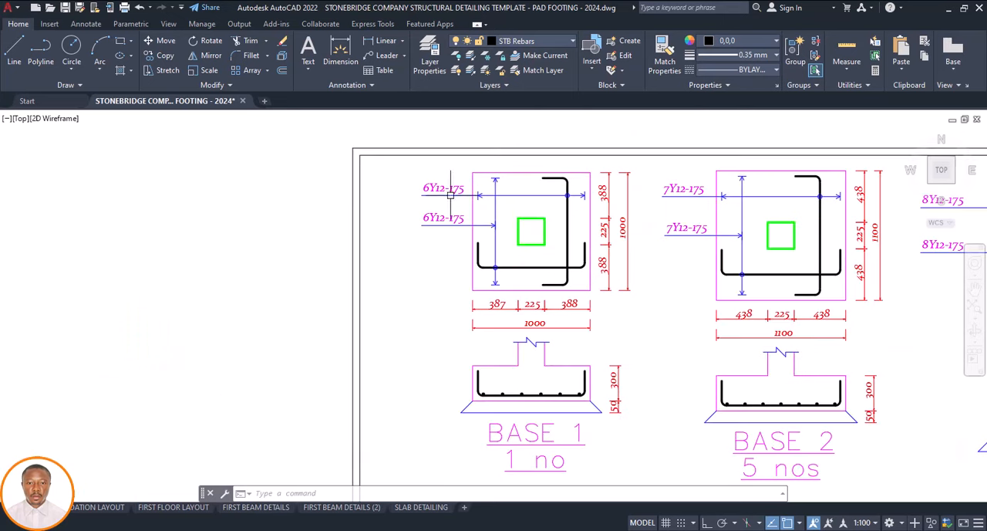
pyautogui.scroll(2, 453, 187)
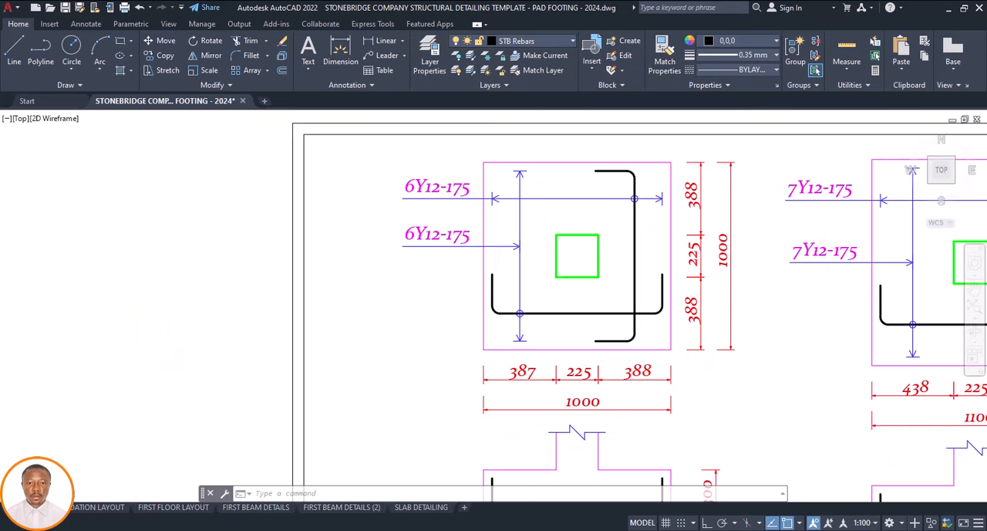
pyautogui.click(467, 173)
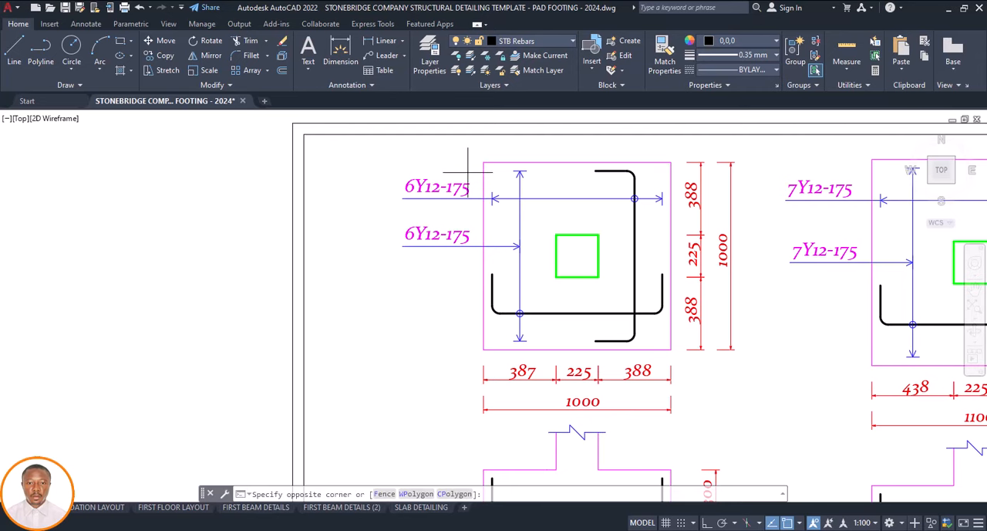
pyautogui.click(380, 264)
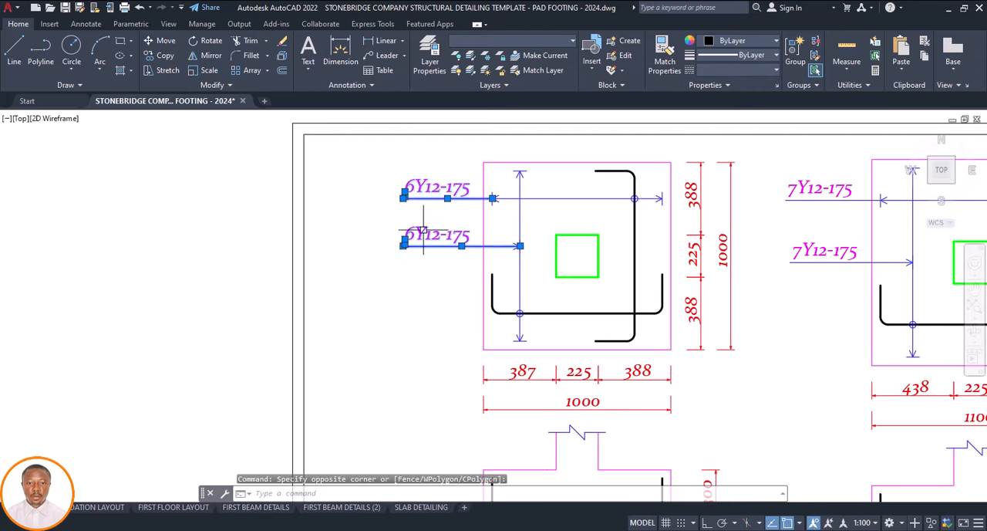
pyautogui.scroll(5, 517, 253)
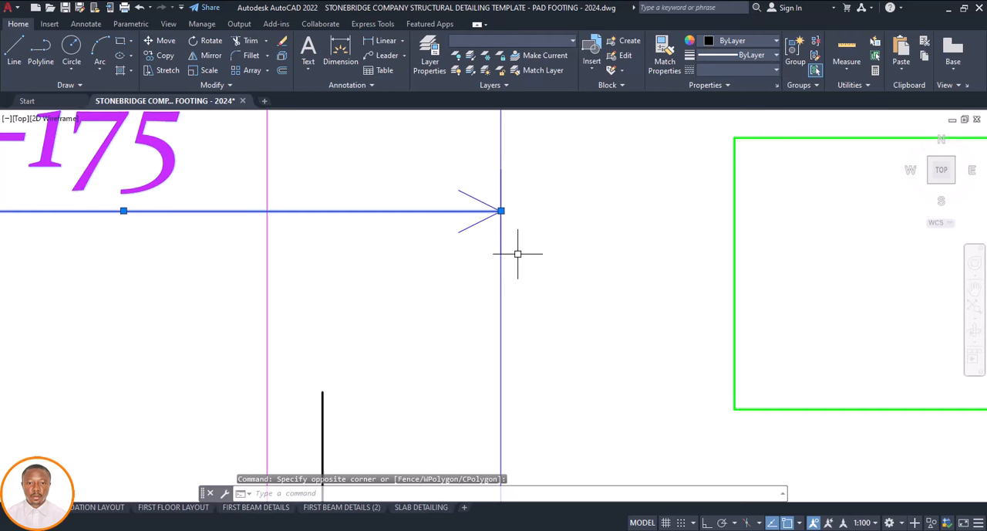
pyautogui.click(495, 179)
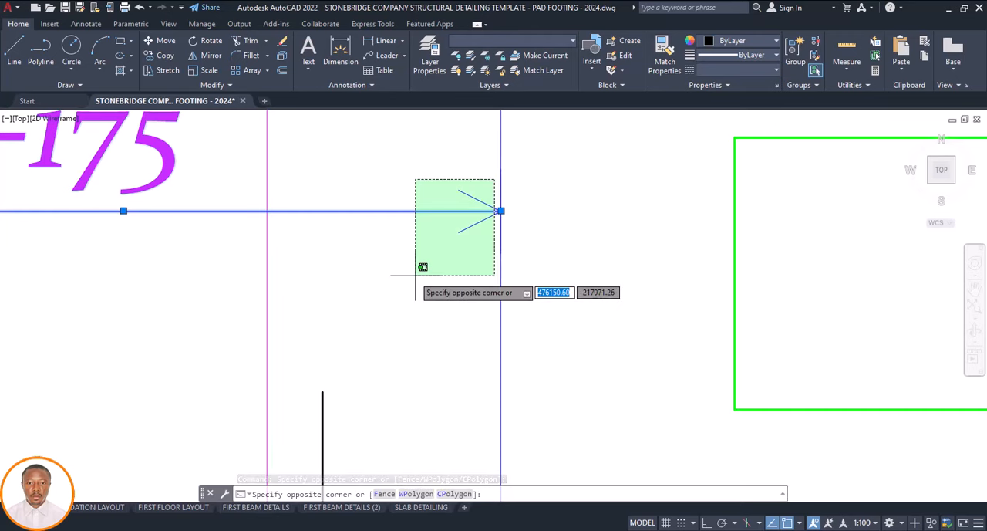
pyautogui.click(413, 271)
pyautogui.scroll(-6, 412, 271)
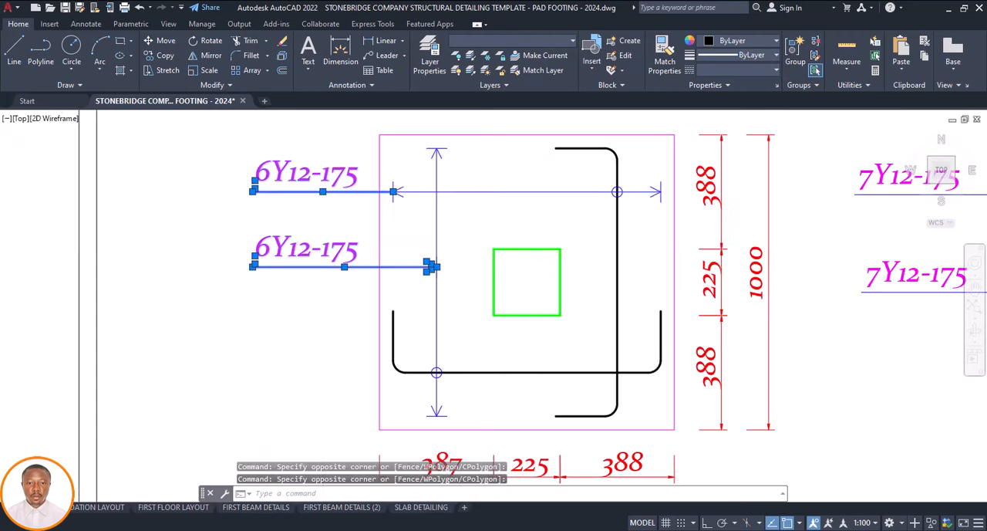
pyautogui.scroll(4, 402, 228)
pyautogui.scroll(3, 392, 220)
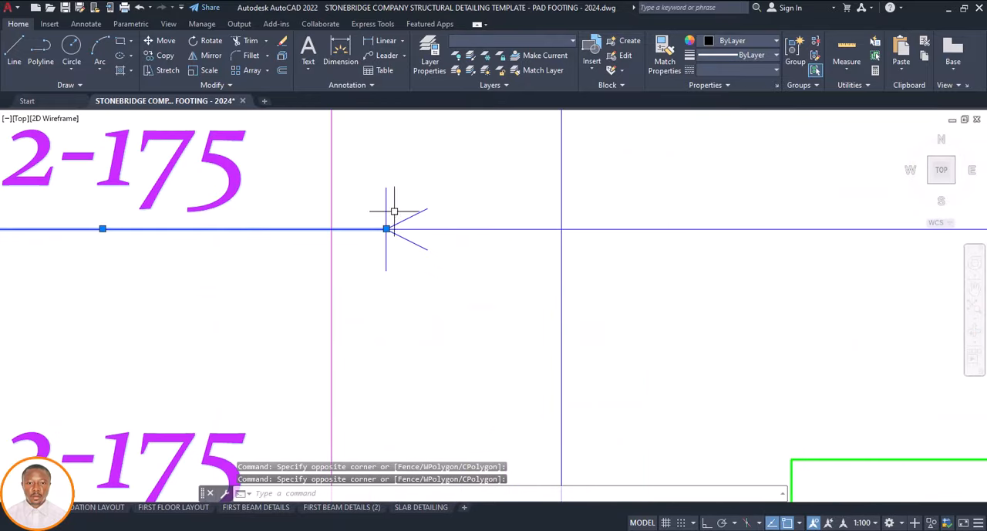
pyautogui.scroll(-7, 392, 220)
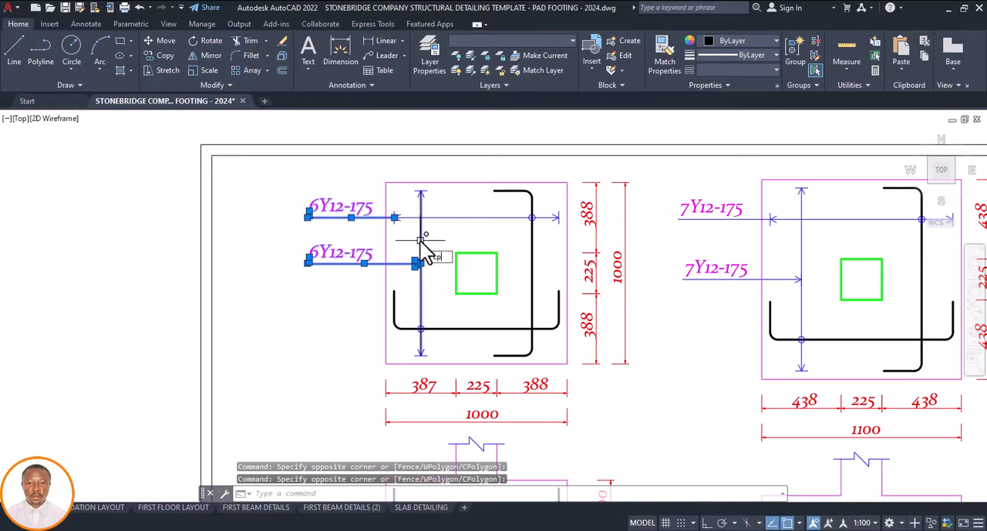
pyautogui.write('cp')
pyautogui.press('Return')
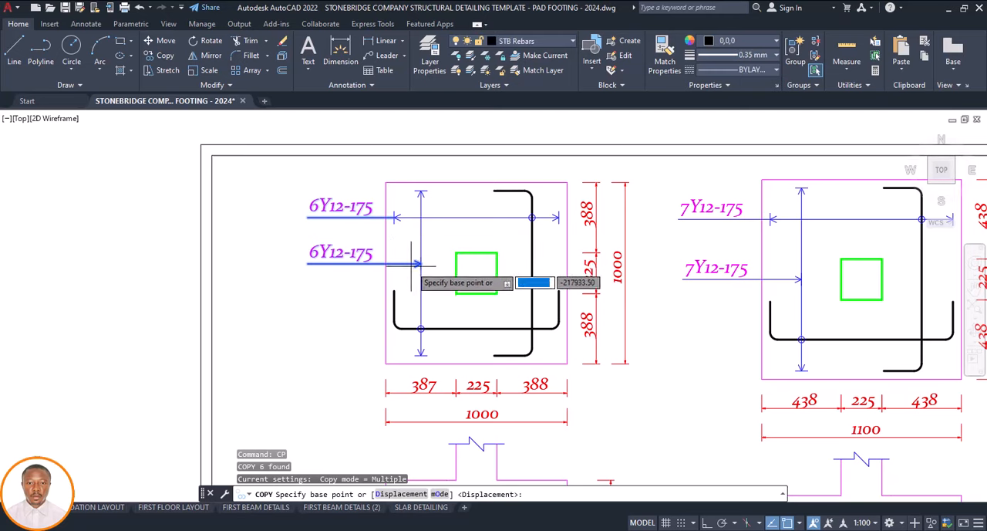
pyautogui.scroll(4, 421, 261)
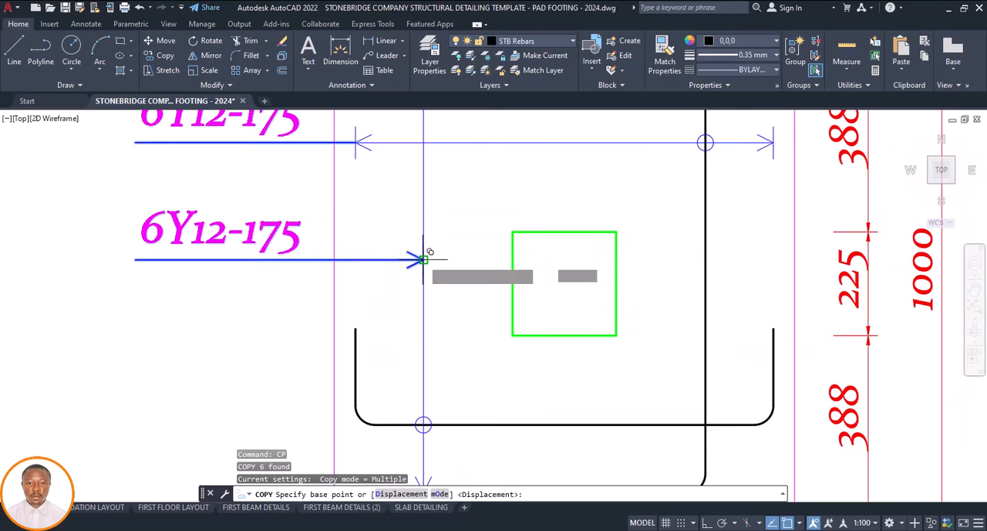
pyautogui.click(423, 260)
pyautogui.scroll(-10, 426, 247)
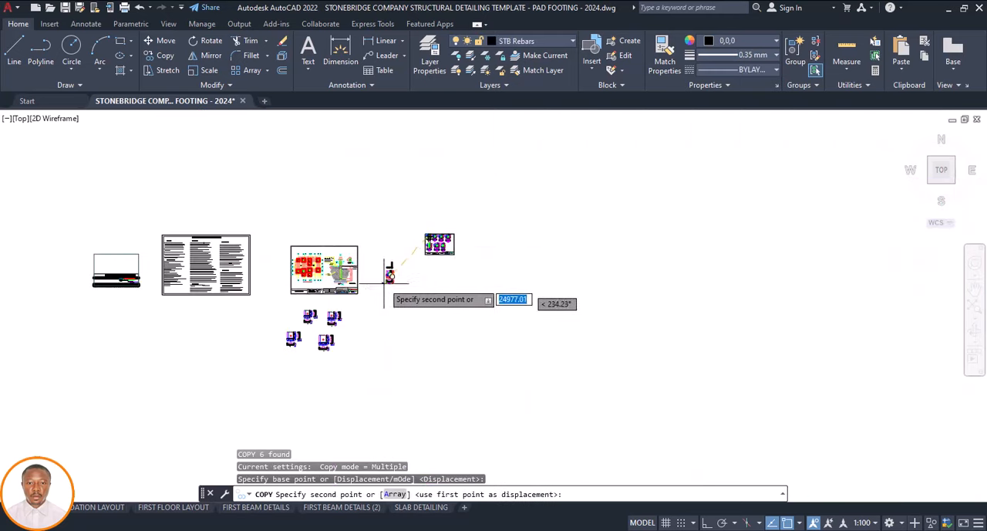
pyautogui.scroll(7, 406, 245)
pyautogui.scroll(8, 406, 241)
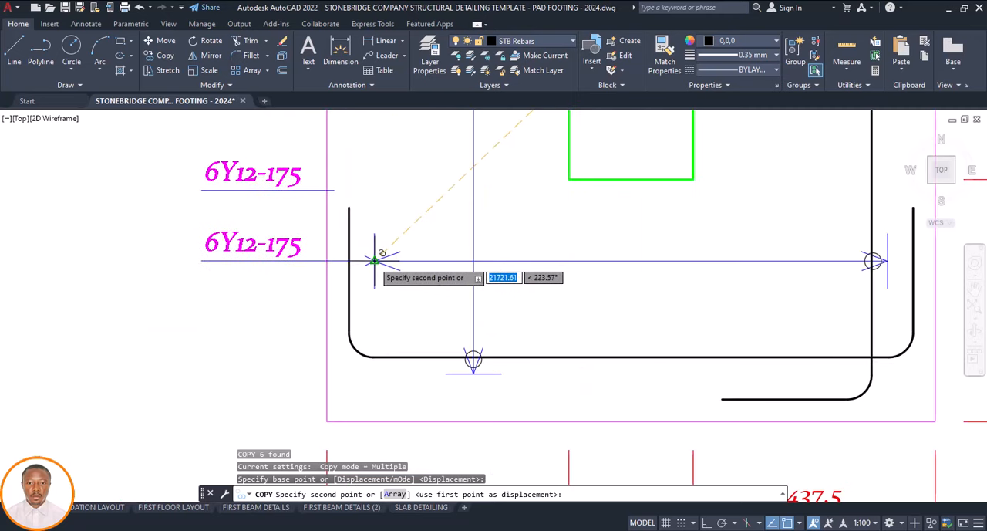
pyautogui.click(375, 260)
pyautogui.scroll(-4, 370, 278)
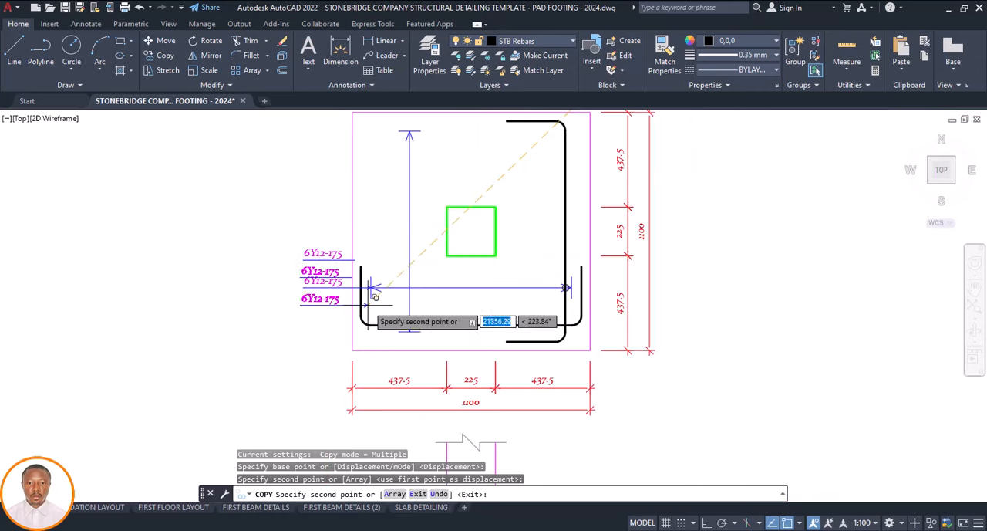
pyautogui.press('Escape')
# Move the upper 6Y12-175 text and its leader line straight up, beside the upper part of the vertical rebar span line
pyautogui.scroll(4, 333, 257)
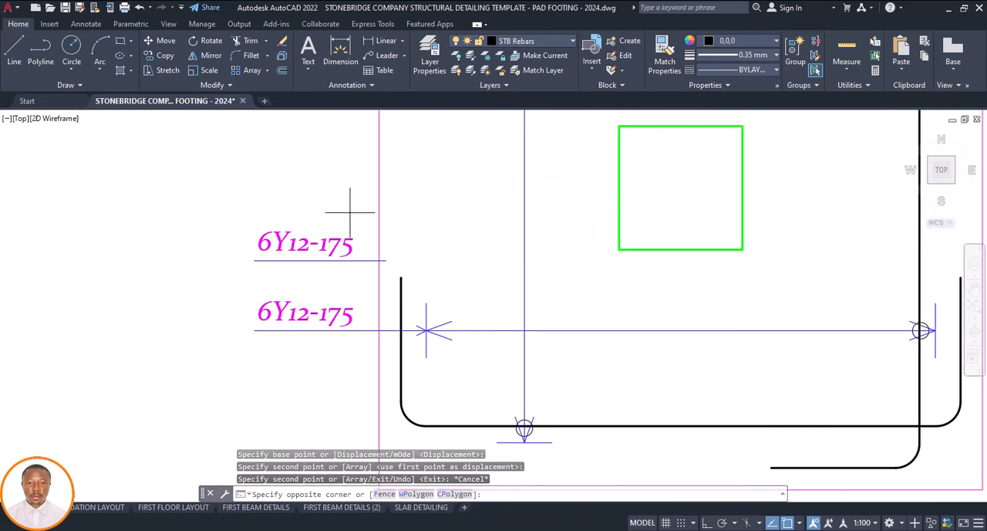
pyautogui.click(350, 212)
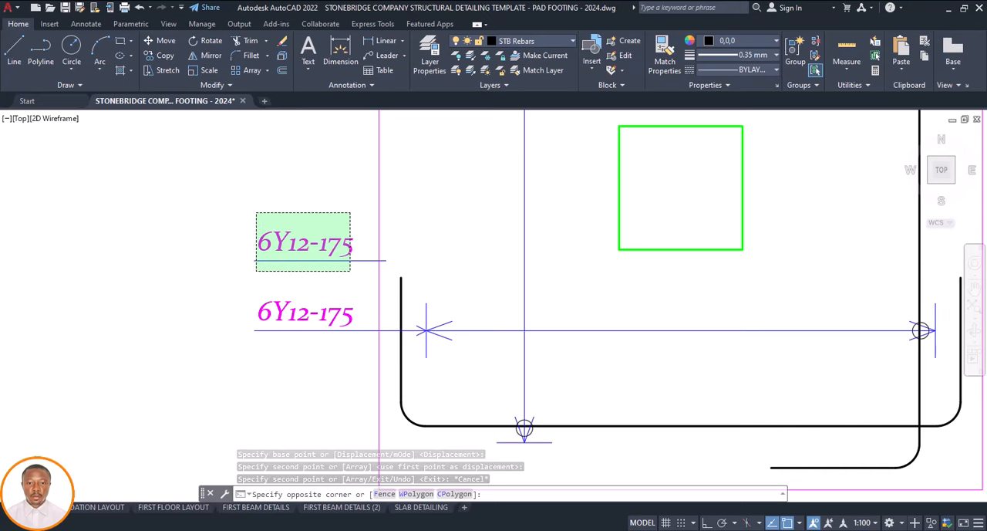
pyautogui.click(256, 271)
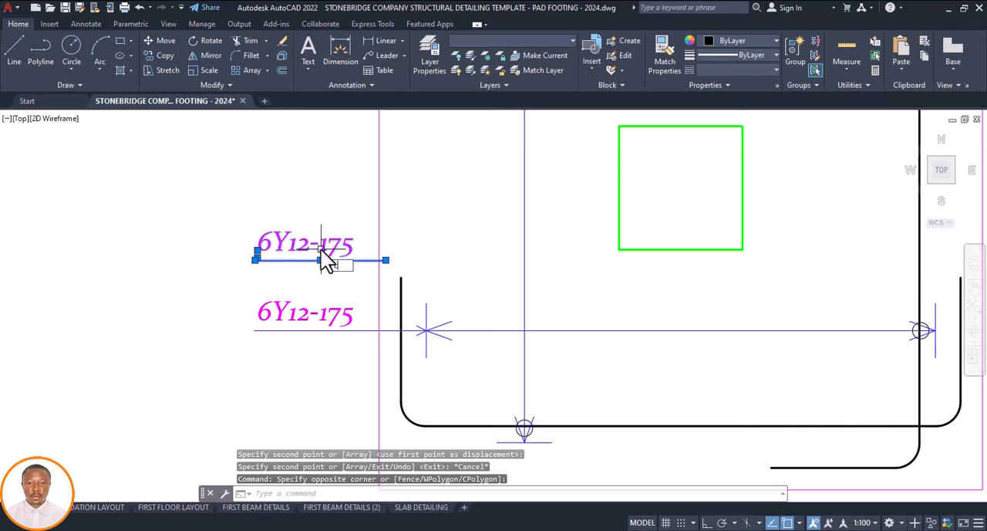
pyautogui.write('c')
pyautogui.press('BackSpace')
pyautogui.write('m')
pyautogui.press('Return')
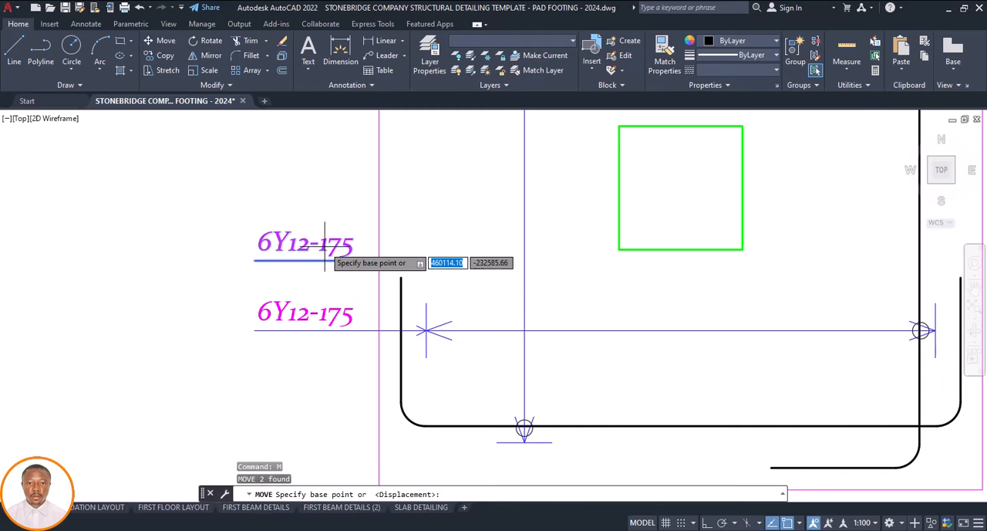
pyautogui.click(321, 260)
pyautogui.scroll(-2, 339, 222)
pyautogui.scroll(-3, 336, 224)
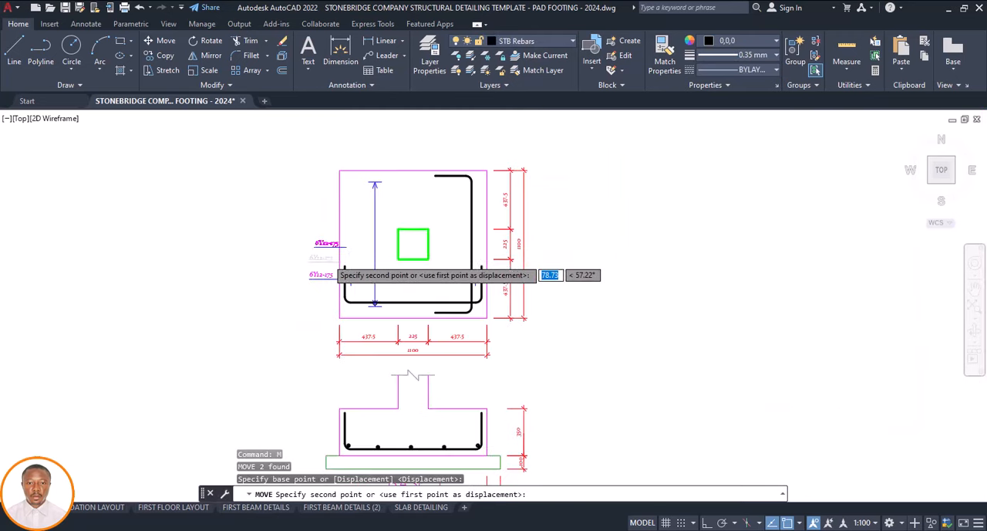
pyautogui.scroll(2, 335, 202)
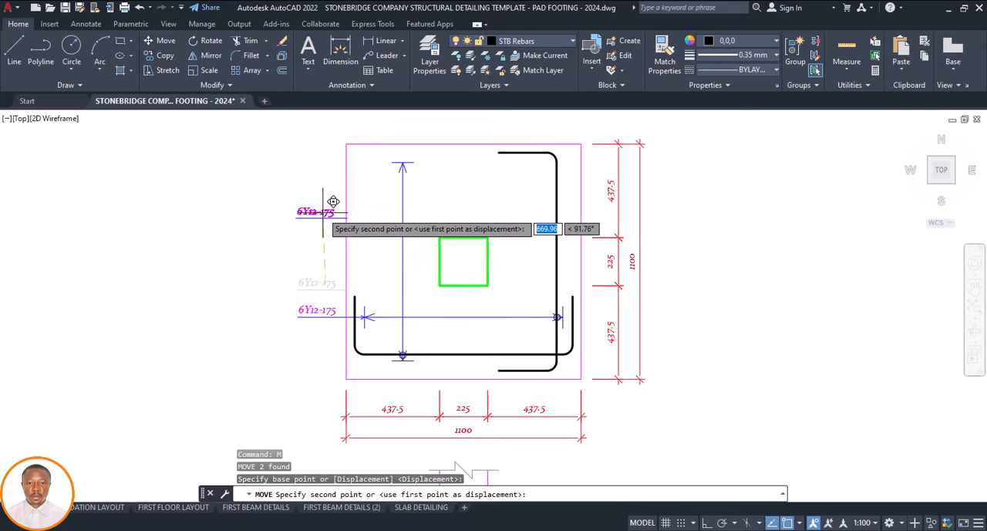
pyautogui.press('F8')
pyautogui.press('Escape')
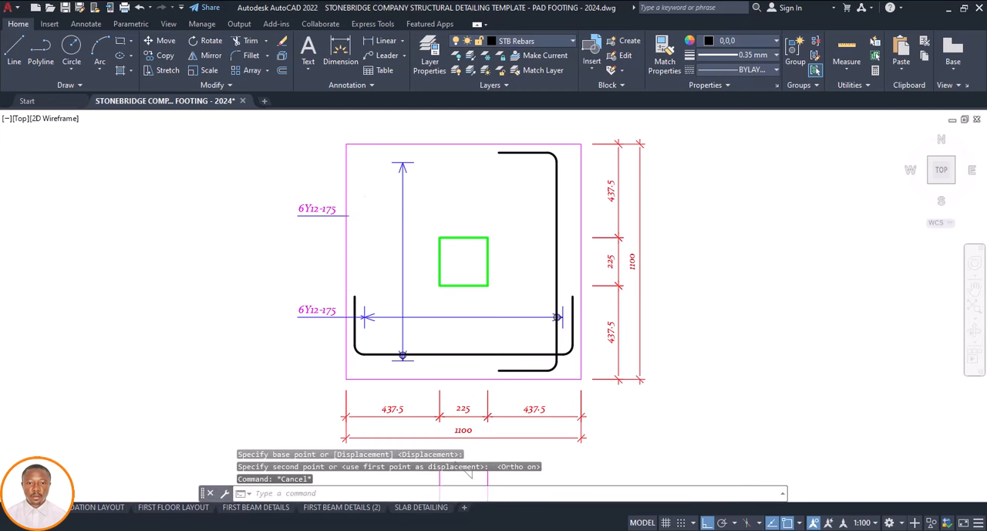
# Extend the upper 6Y12-175 leader line to meet the vertical rebar span line in the footing plan
pyautogui.click(403, 247)
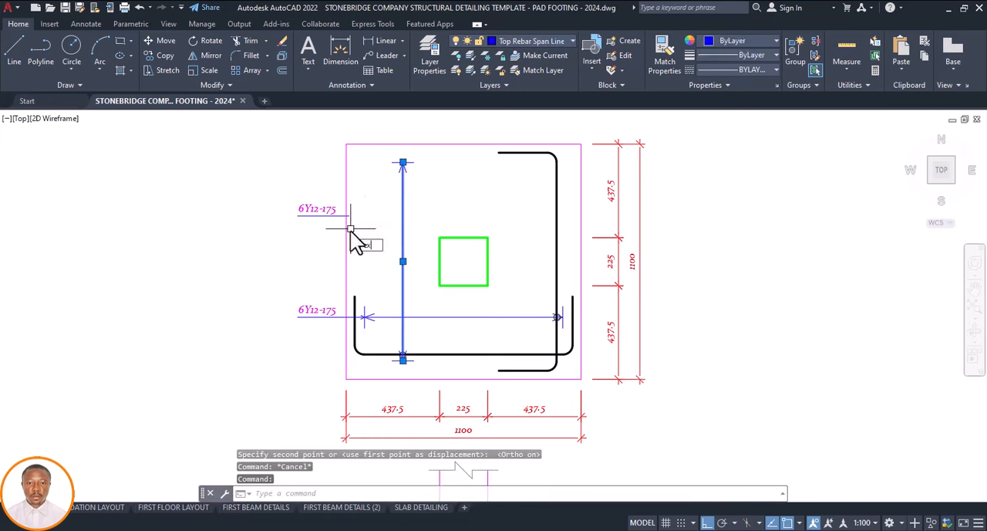
pyautogui.write('ex')
pyautogui.press('Return')
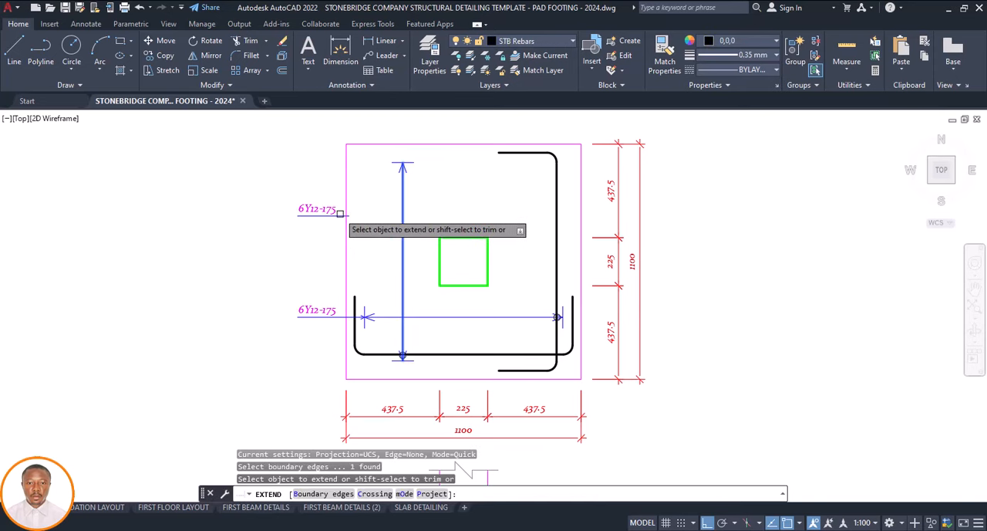
pyautogui.press('Escape')
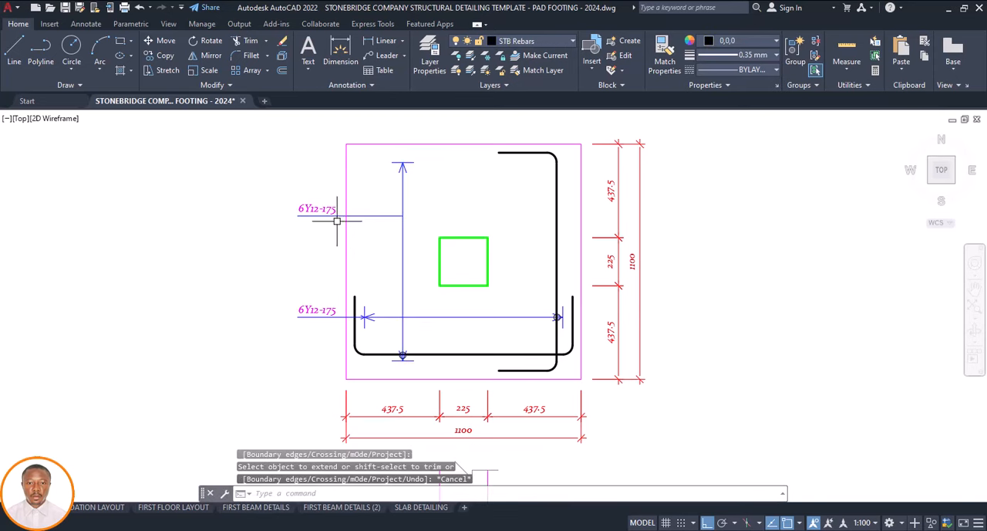
# Change the lower rebar callout text beside the horizontal span line to 5Y16-250
pyautogui.scroll(-4, 351, 253)
pyautogui.scroll(-4, 376, 270)
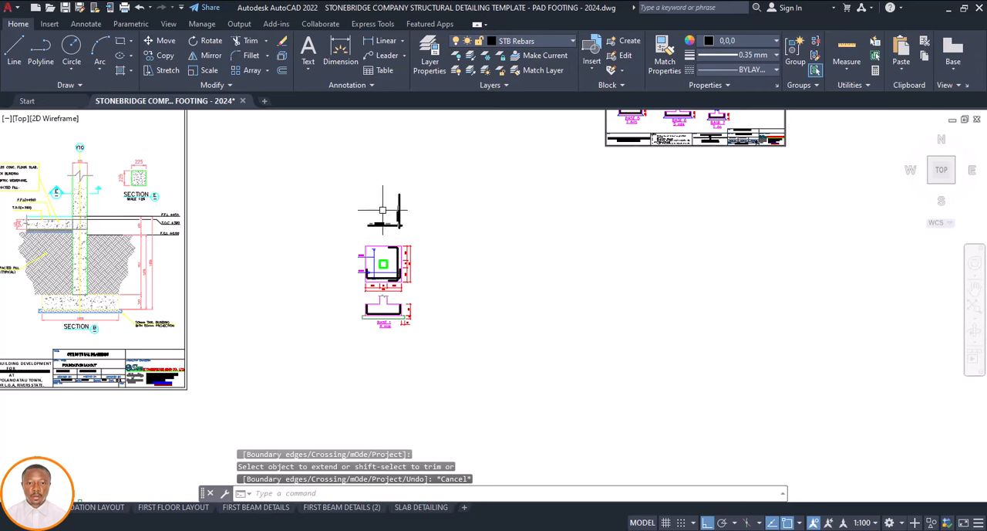
pyautogui.scroll(4, 383, 210)
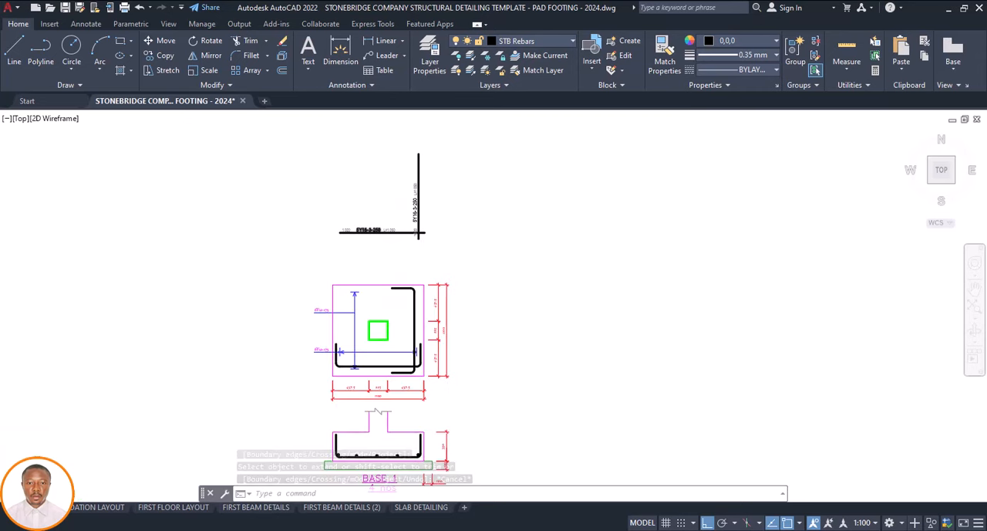
pyautogui.scroll(2, 378, 231)
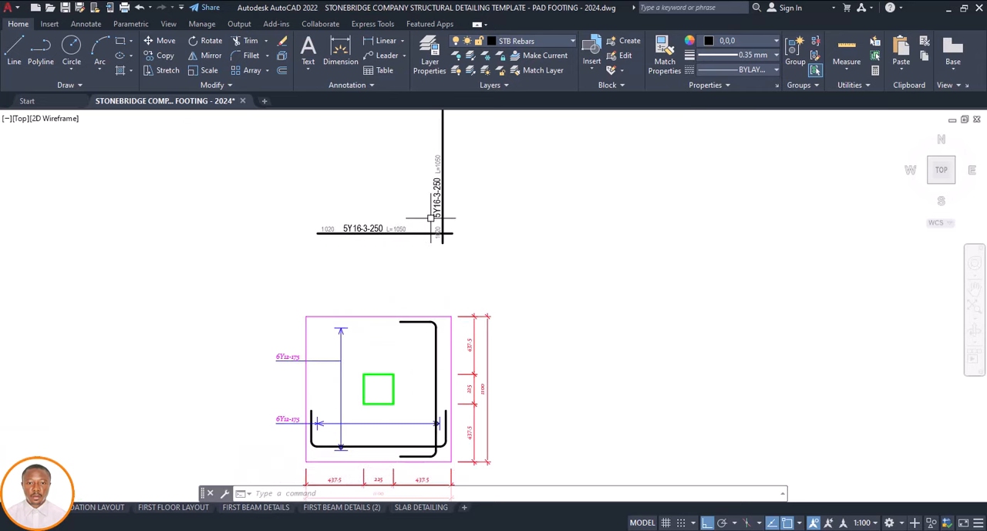
pyautogui.scroll(-4, 421, 235)
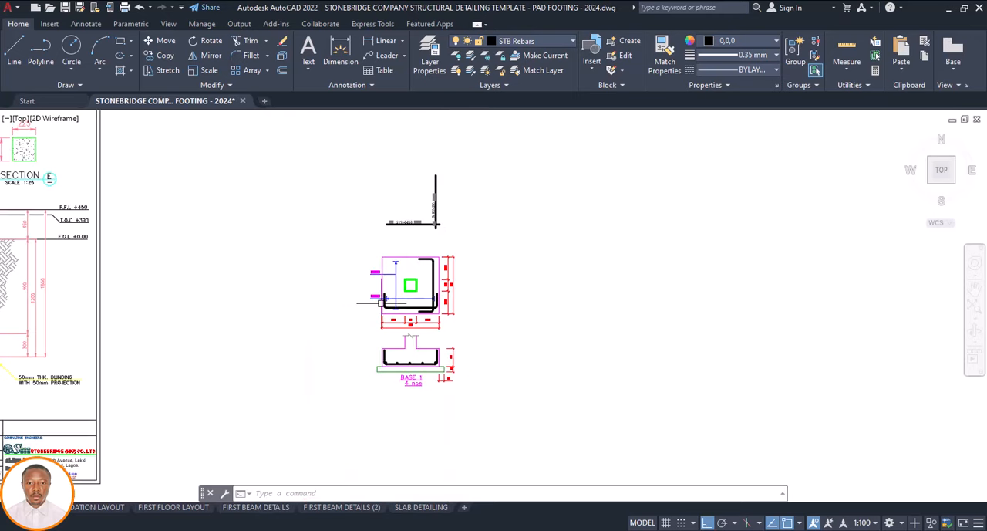
pyautogui.scroll(5, 383, 302)
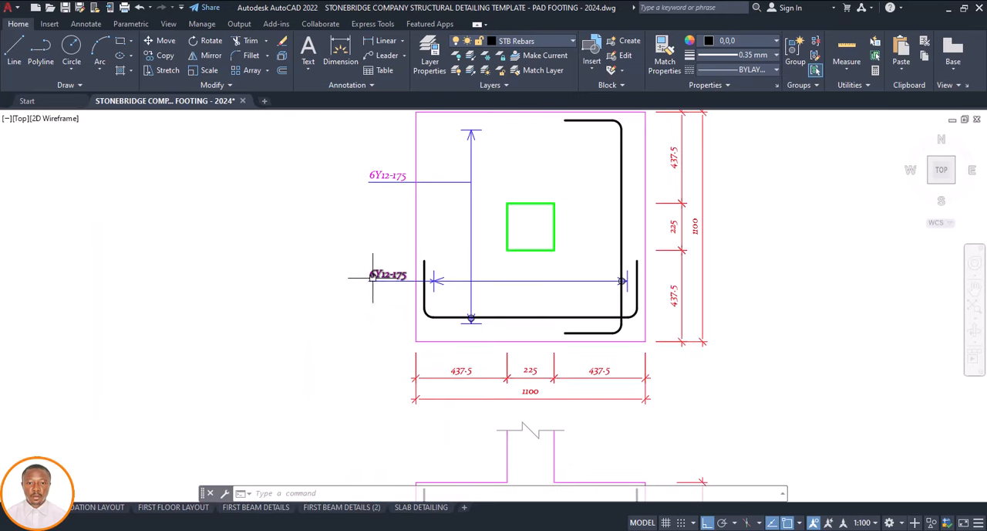
pyautogui.scroll(4, 380, 275)
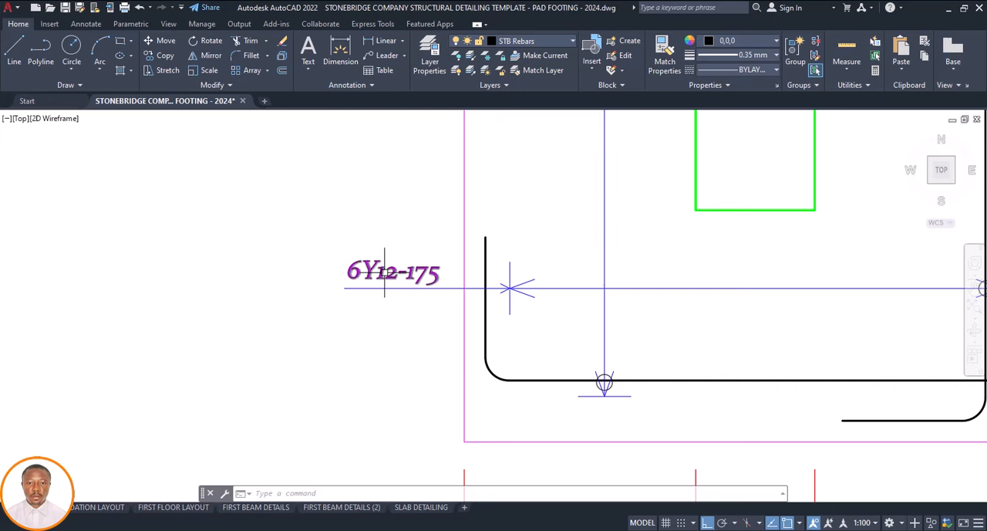
pyautogui.click(384, 271)
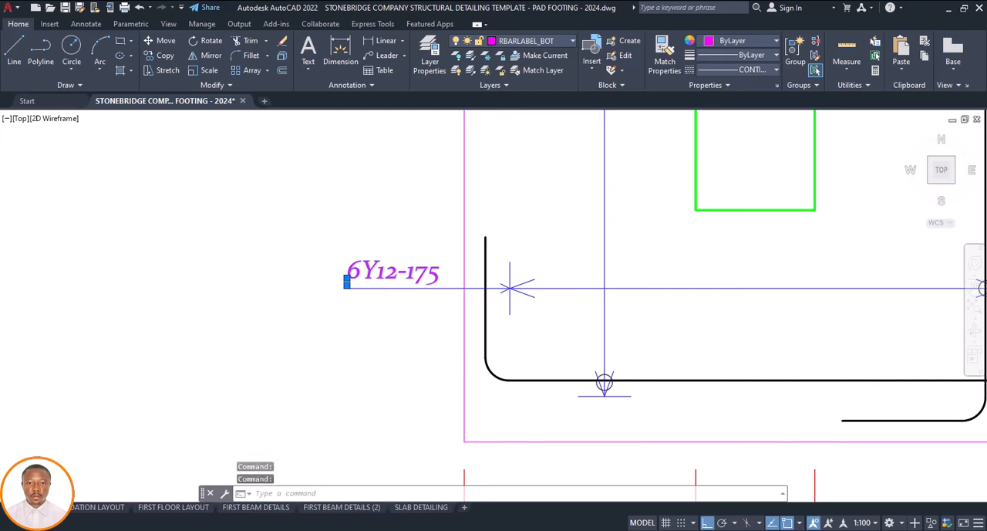
pyautogui.doubleClick(370, 275)
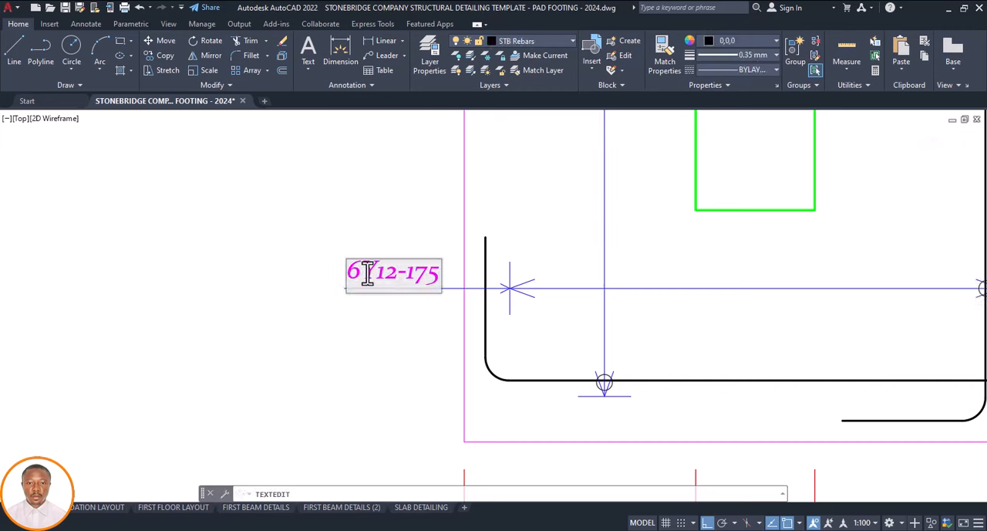
pyautogui.press('BackSpace')
pyautogui.write('5')
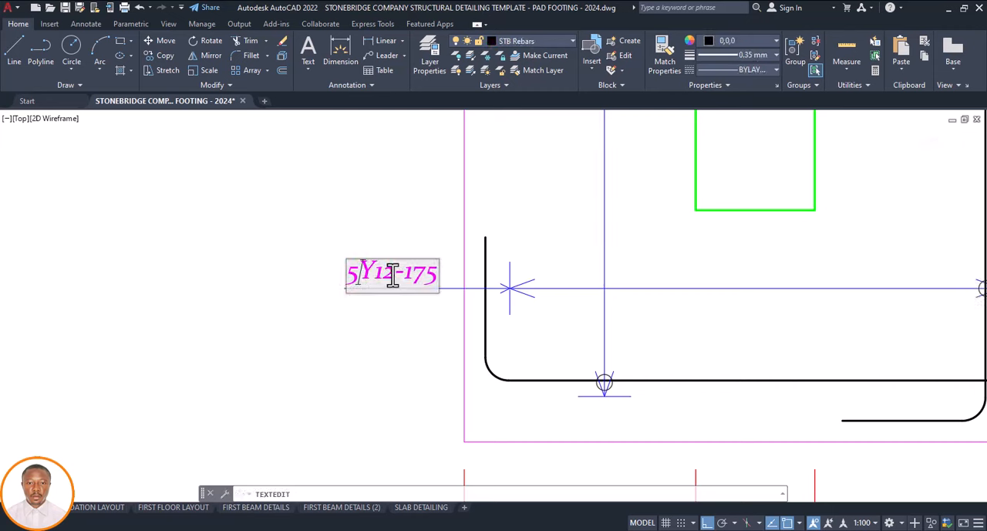
pyautogui.press('BackSpace')
pyautogui.write('6-')
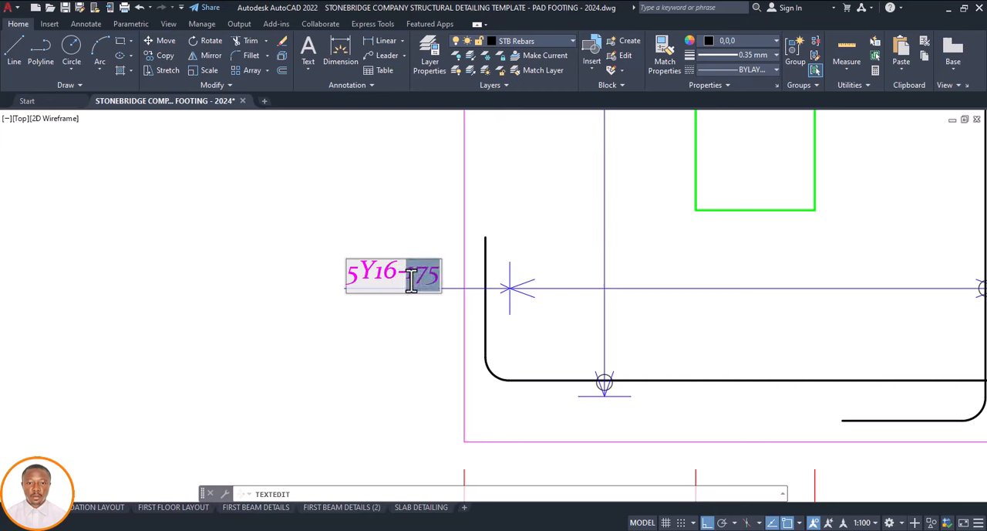
pyautogui.write('250')
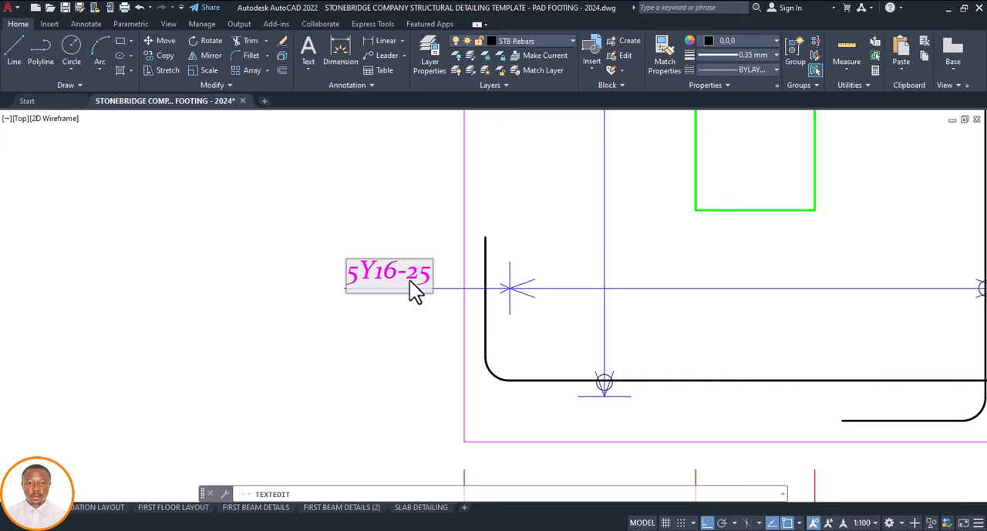
pyautogui.click(421, 241)
pyautogui.scroll(-3, 399, 306)
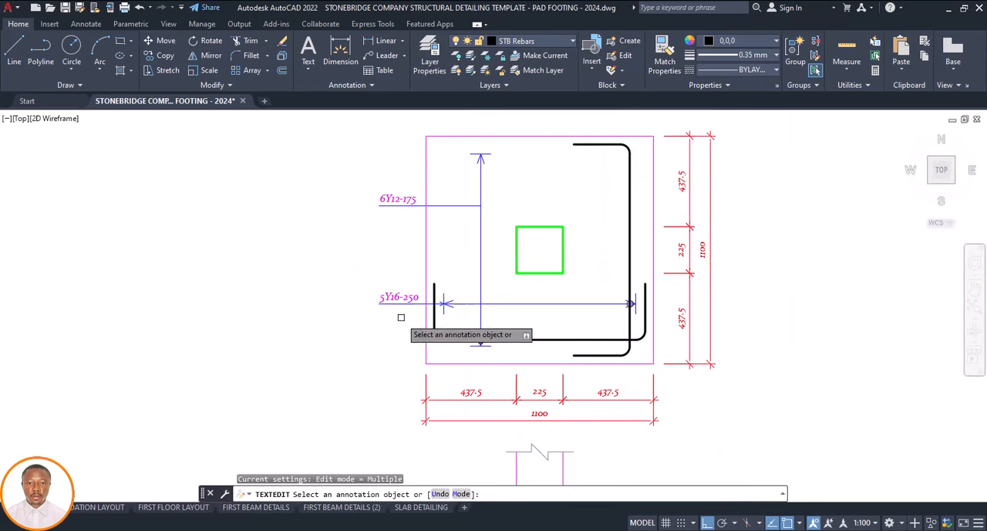
pyautogui.press('Escape')
# Replace the upper 6Y12-175 text with a copy of the 5Y16-250 text placed straight up on the upper leader line
pyautogui.click(401, 198)
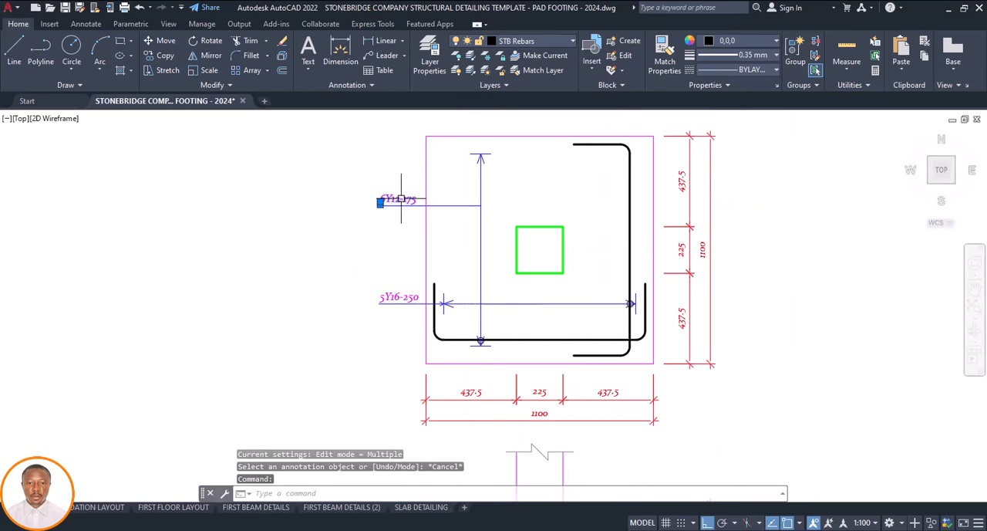
pyautogui.press('Delete')
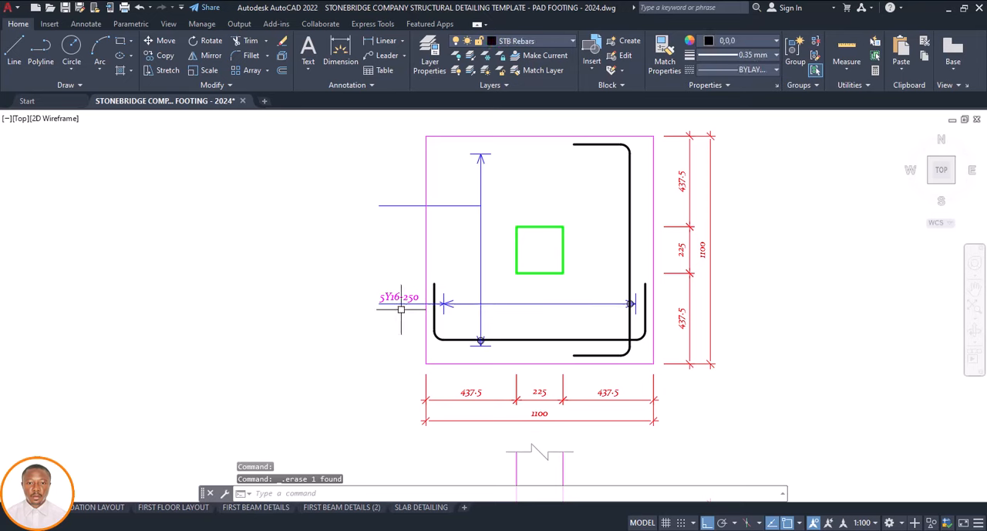
pyautogui.click(402, 296)
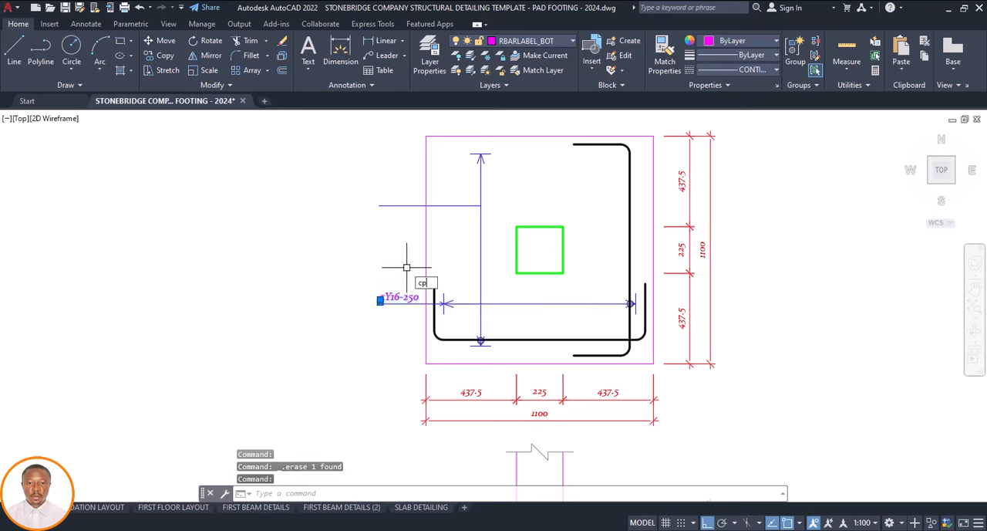
pyautogui.write('co')
pyautogui.press('Return')
pyautogui.click(380, 301)
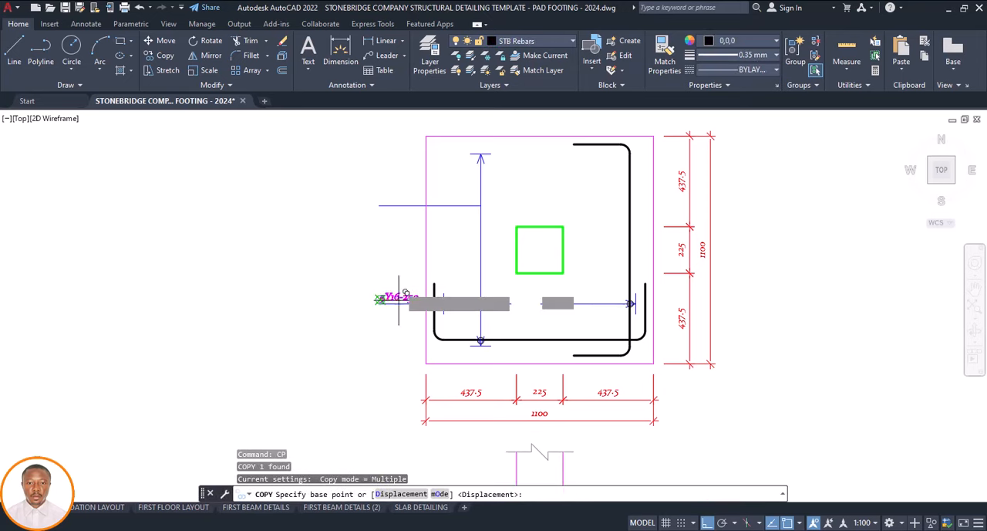
pyautogui.click(403, 196)
pyautogui.scroll(-4, 340, 224)
pyautogui.press('Escape')
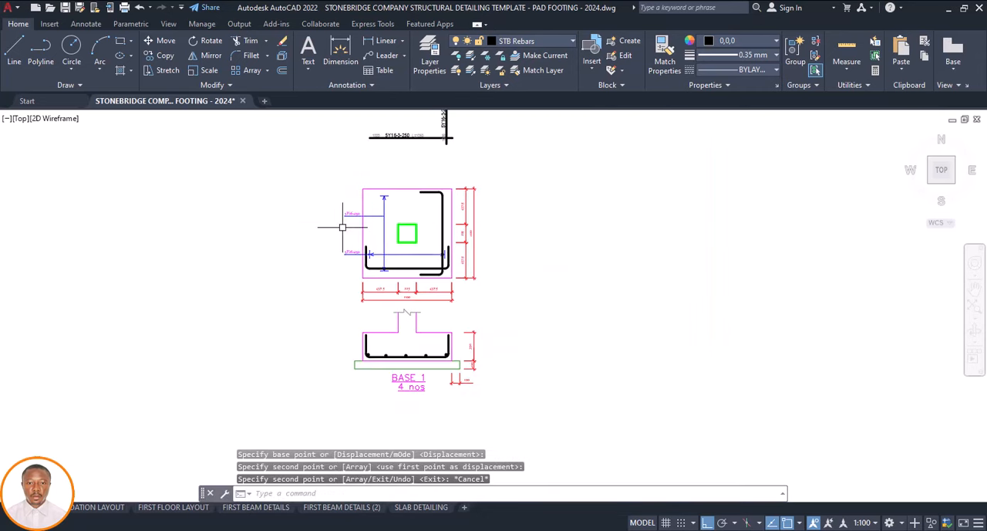
# Delete the leftover straight rebars and their 5Y16-3-250 labels above the footing plan
pyautogui.scroll(-3, 446, 138)
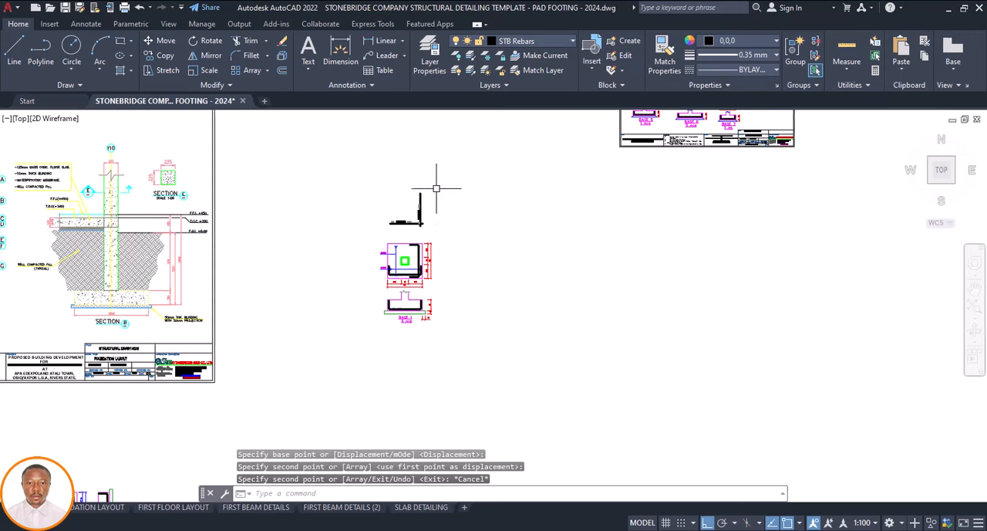
pyautogui.click(436, 189)
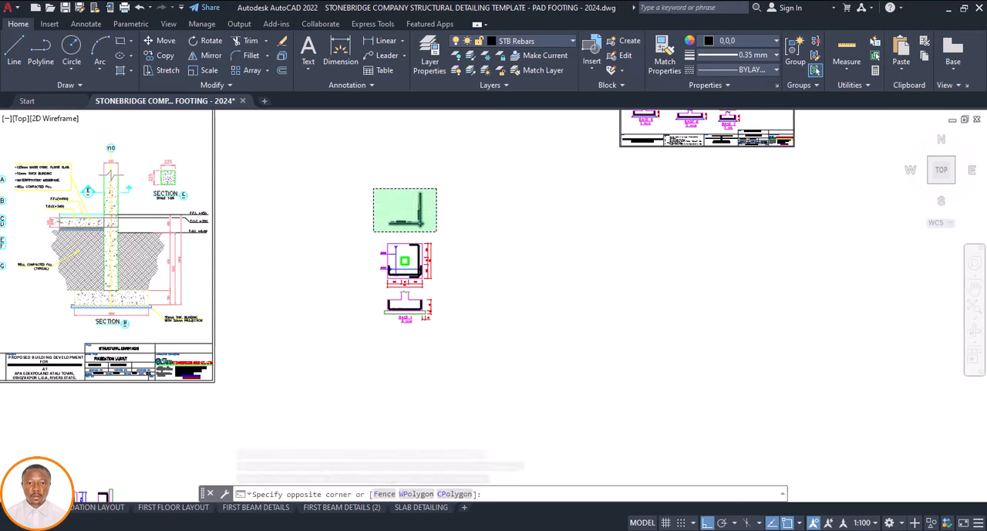
pyautogui.click(374, 231)
pyautogui.press('Delete')
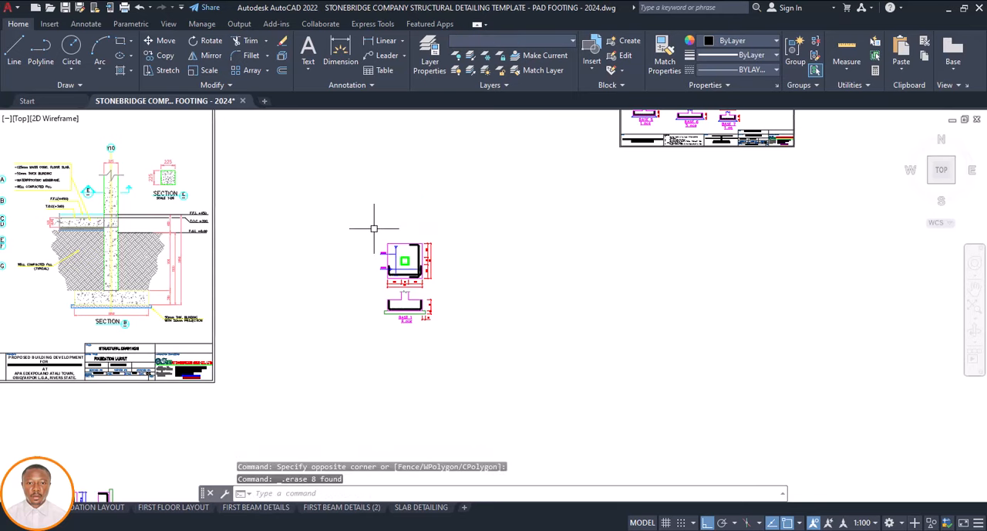
# Examine the BASE 1 to BASE 5 footing details and the template sheet
pyautogui.scroll(-2, 375, 219)
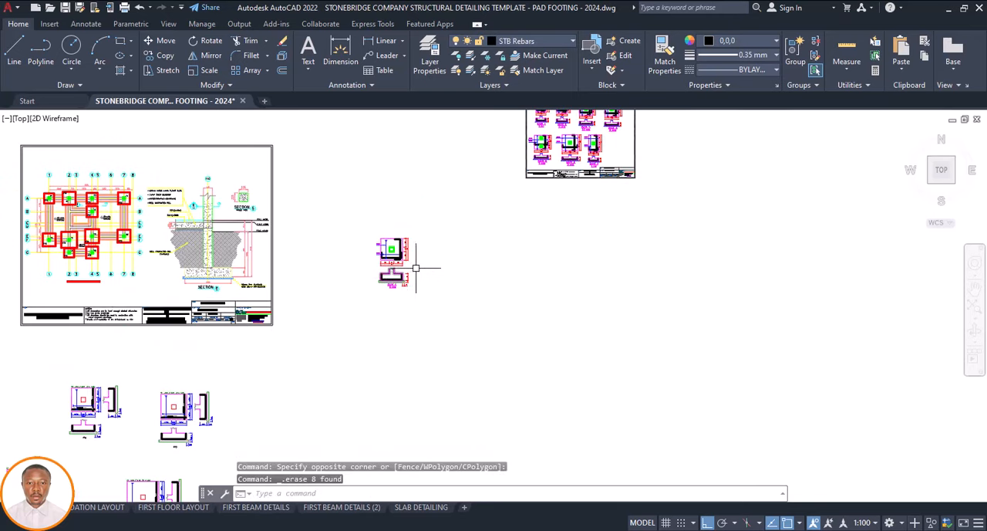
pyautogui.scroll(-2, 355, 287)
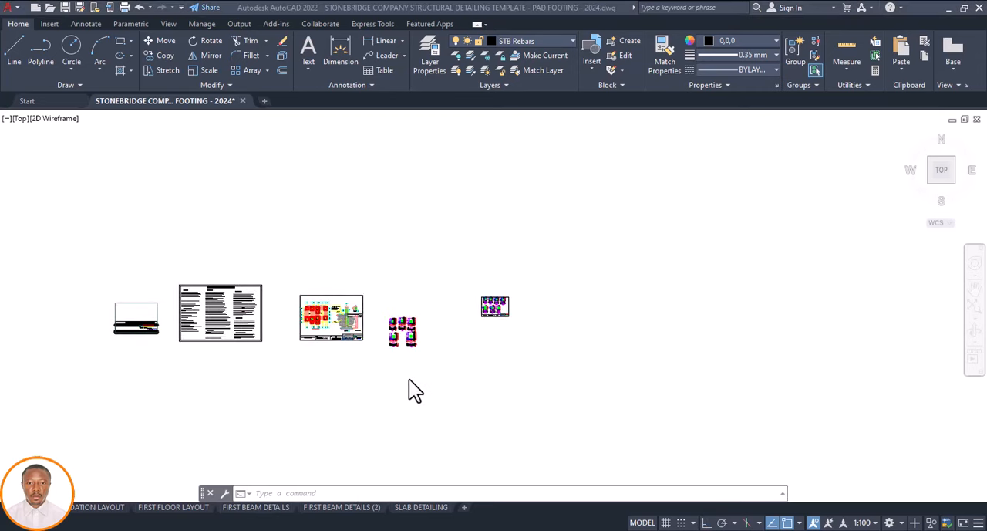
pyautogui.scroll(3, 409, 355)
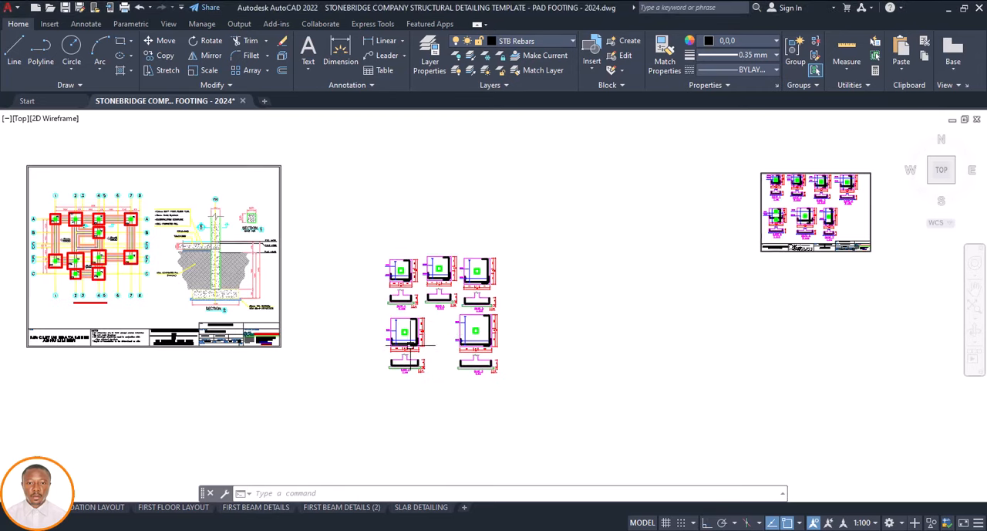
pyautogui.scroll(6, 418, 321)
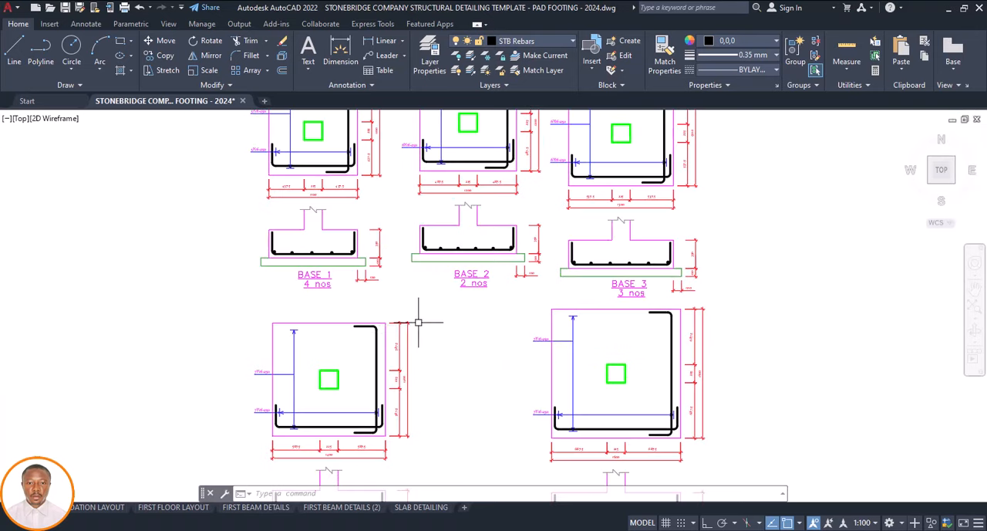
pyautogui.scroll(-6, 357, 328)
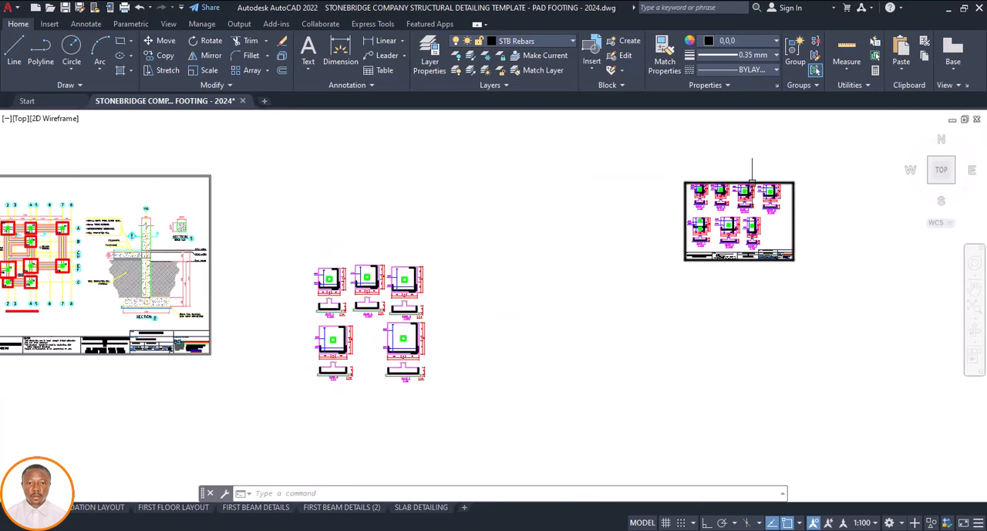
pyautogui.scroll(4, 717, 199)
pyautogui.scroll(-4, 627, 219)
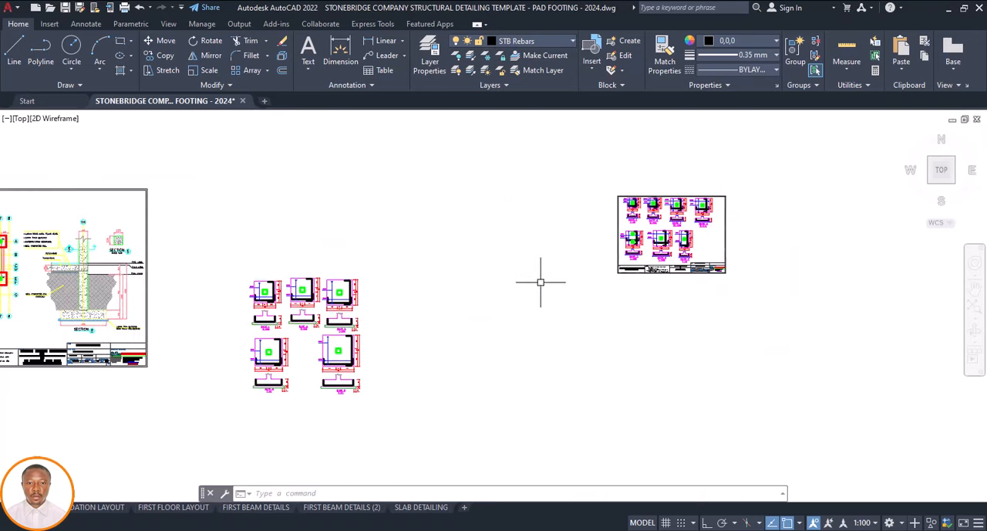
pyautogui.scroll(6, 337, 395)
pyautogui.scroll(-5, 369, 371)
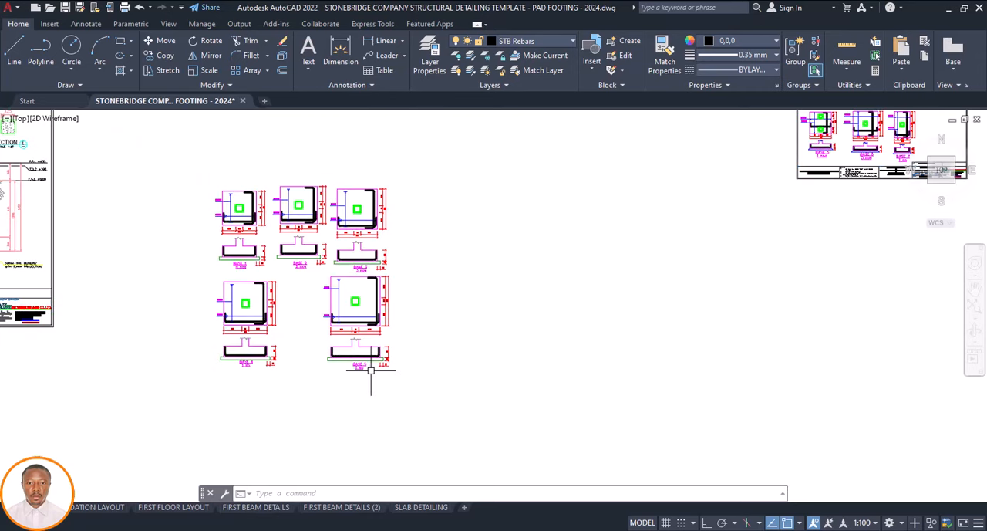
pyautogui.scroll(-3, 447, 330)
pyautogui.scroll(7, 656, 278)
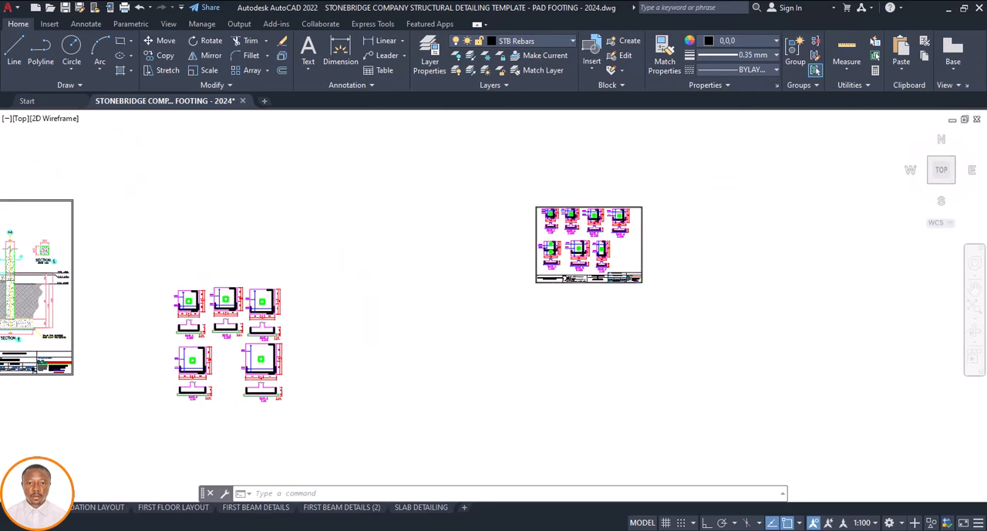
# Copy the template sheet's border and title block over the BASE 1 to BASE 5 footing details
pyautogui.click(667, 267)
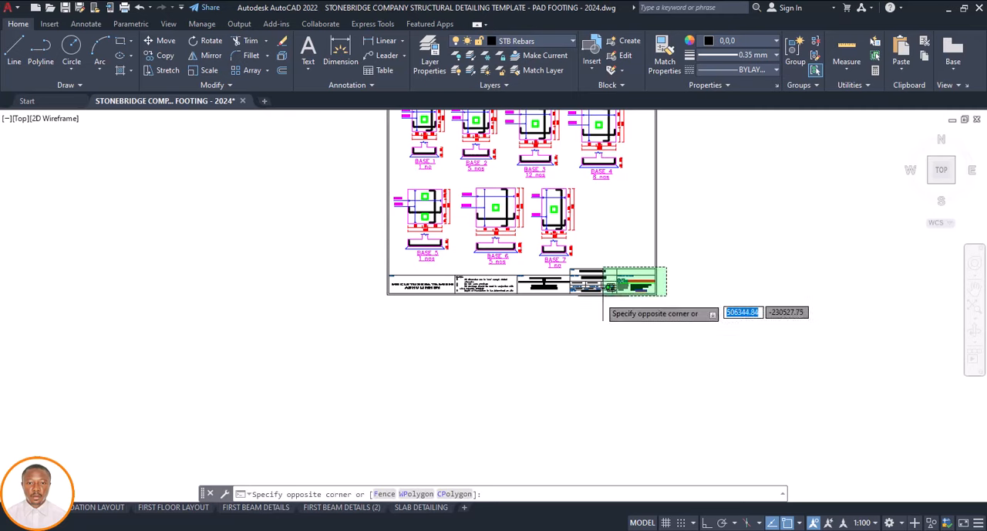
pyautogui.click(557, 296)
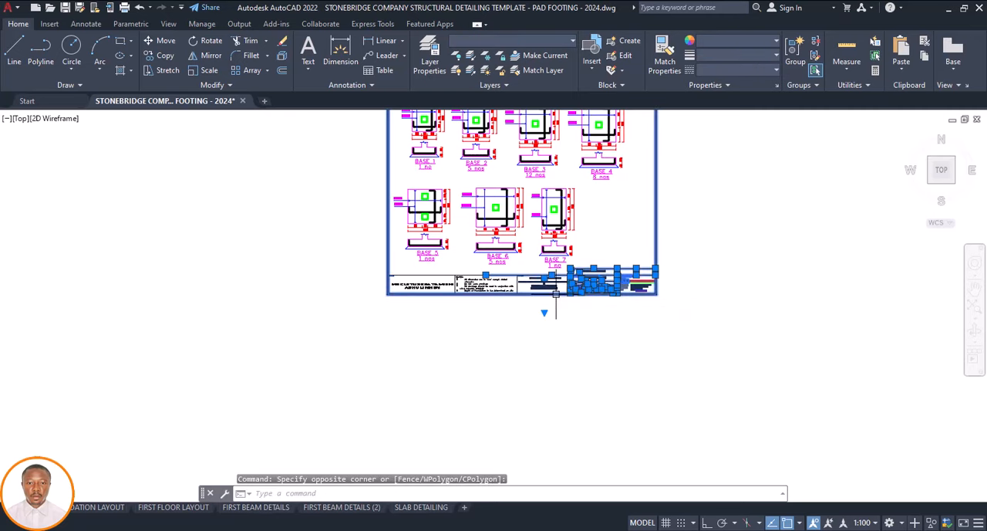
pyautogui.scroll(4, 561, 269)
pyautogui.scroll(-4, 556, 299)
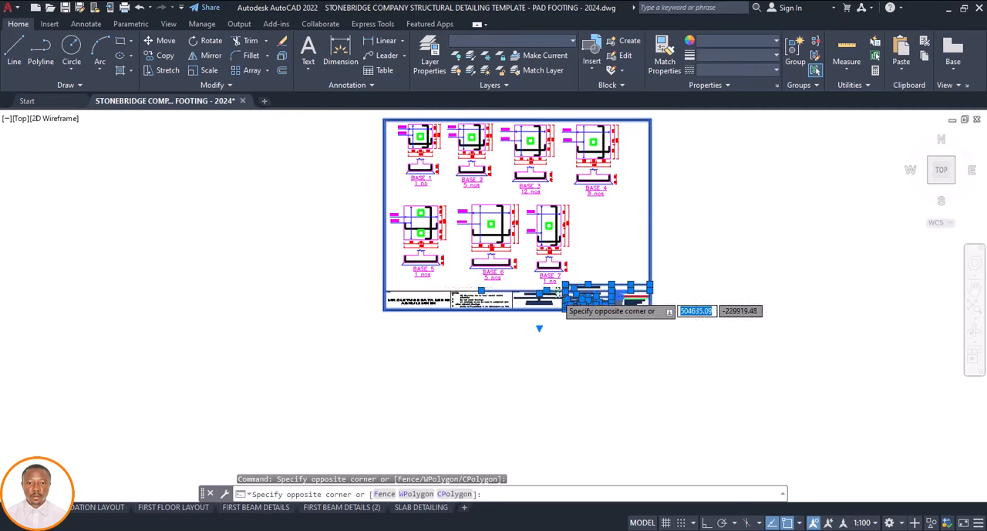
pyautogui.click(562, 287)
pyautogui.click(366, 334)
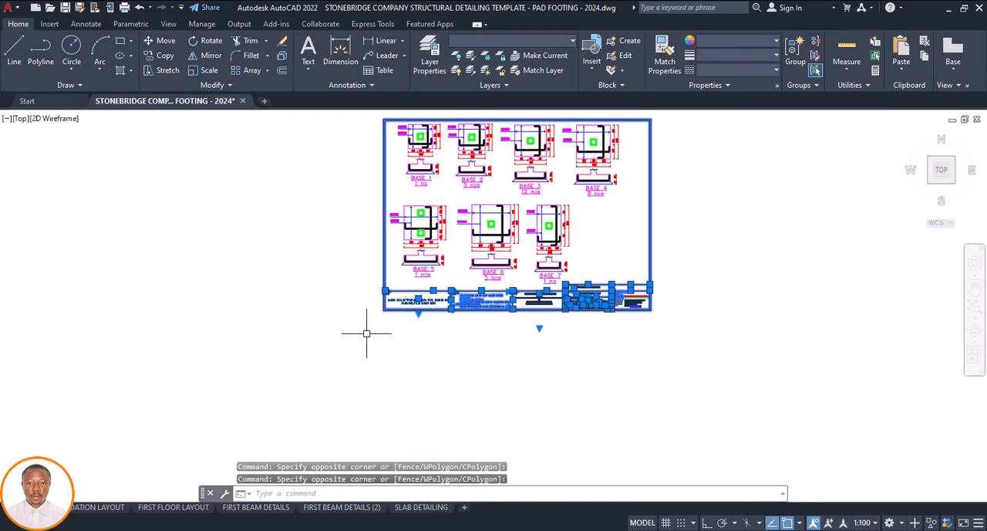
pyautogui.write('co')
pyautogui.press('Return')
pyautogui.click(450, 314)
pyautogui.scroll(-6, 491, 332)
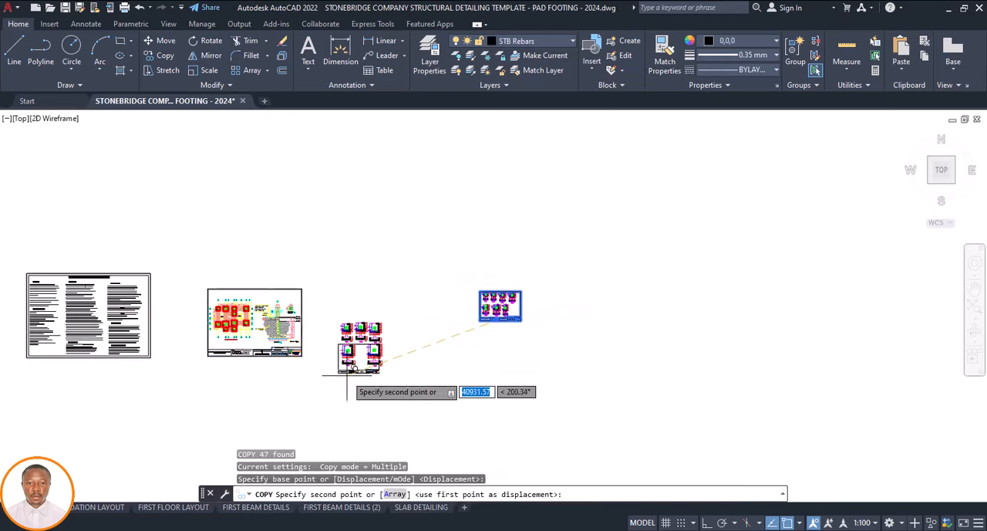
pyautogui.scroll(5, 355, 363)
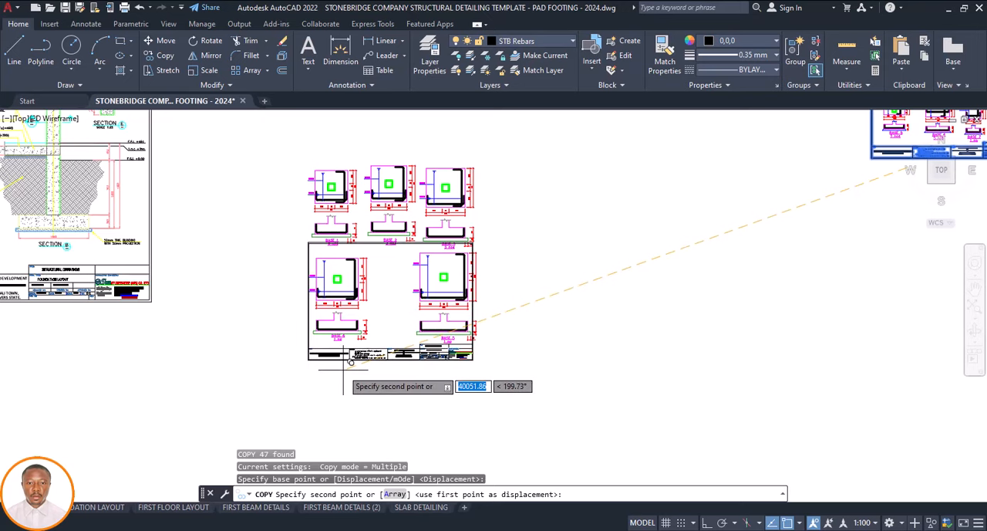
pyautogui.click(345, 368)
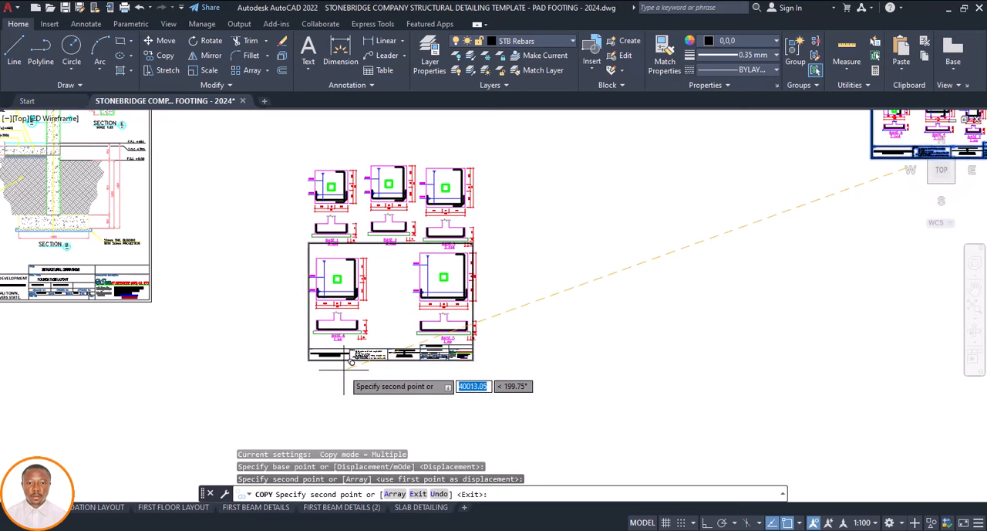
pyautogui.press('Escape')
# Move the copied border and title block slightly left relative to the BASE 4 and BASE 5 details
pyautogui.scroll(4, 316, 301)
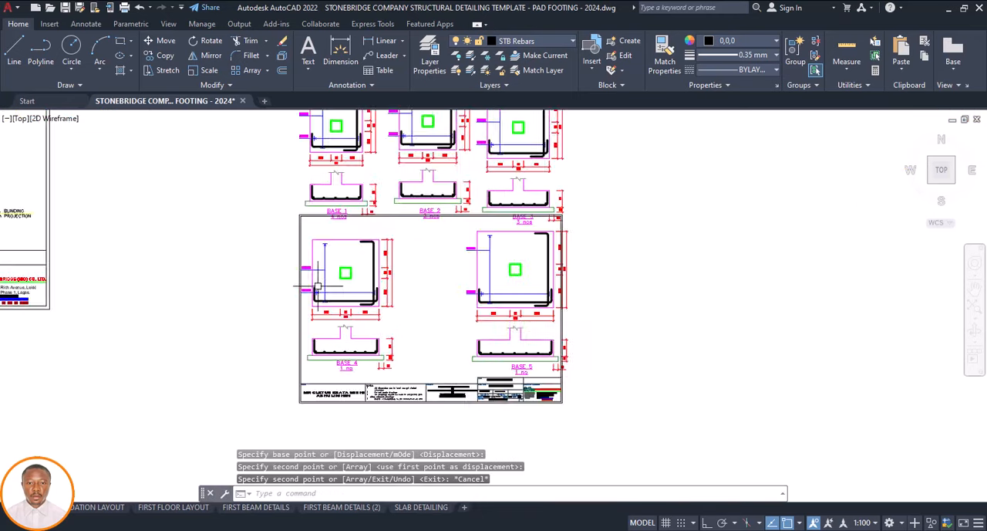
pyautogui.scroll(-4, 309, 297)
pyautogui.scroll(4, 348, 361)
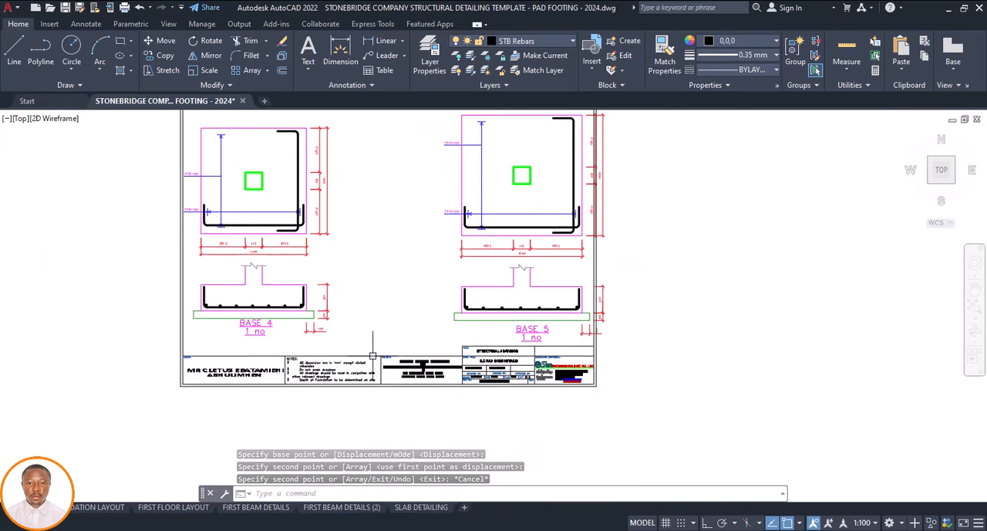
pyautogui.click(608, 345)
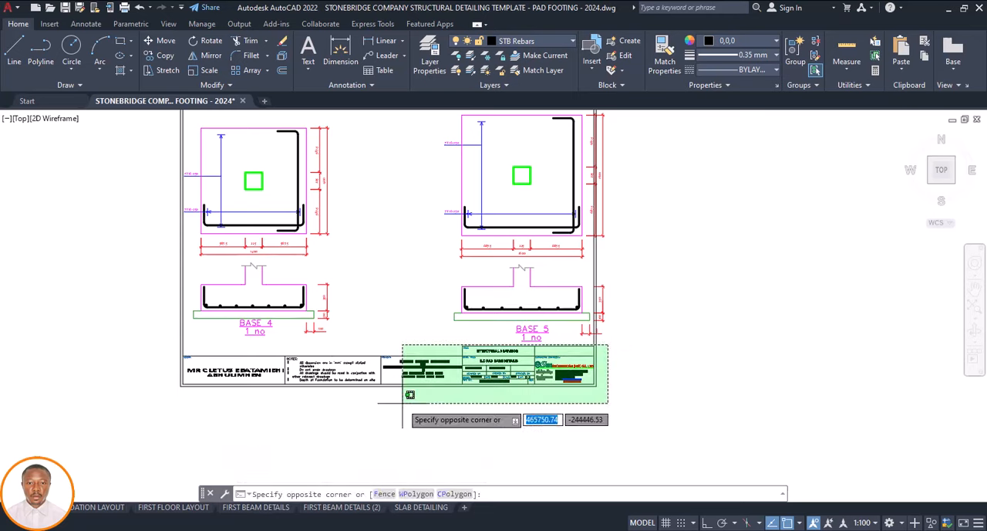
pyautogui.click(176, 407)
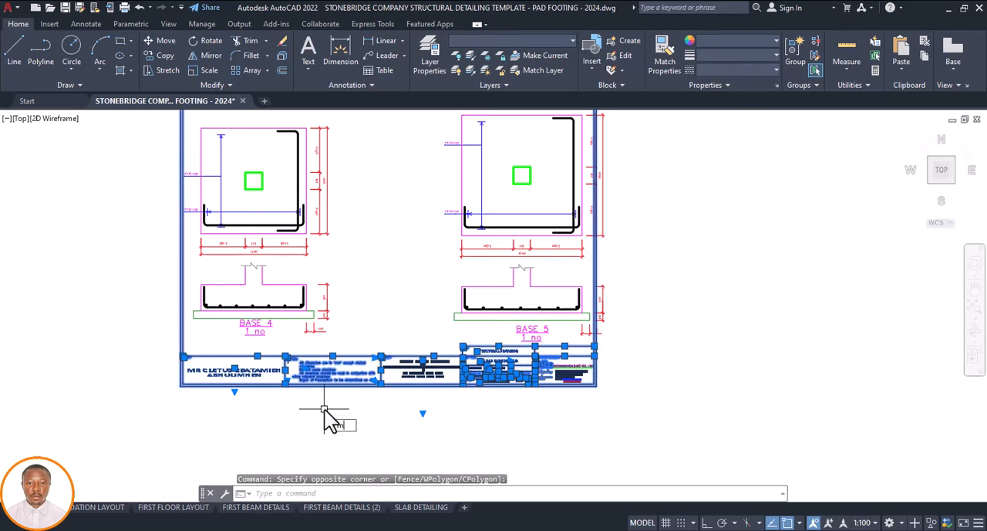
pyautogui.write('m')
pyautogui.press('Return')
pyautogui.click(380, 416)
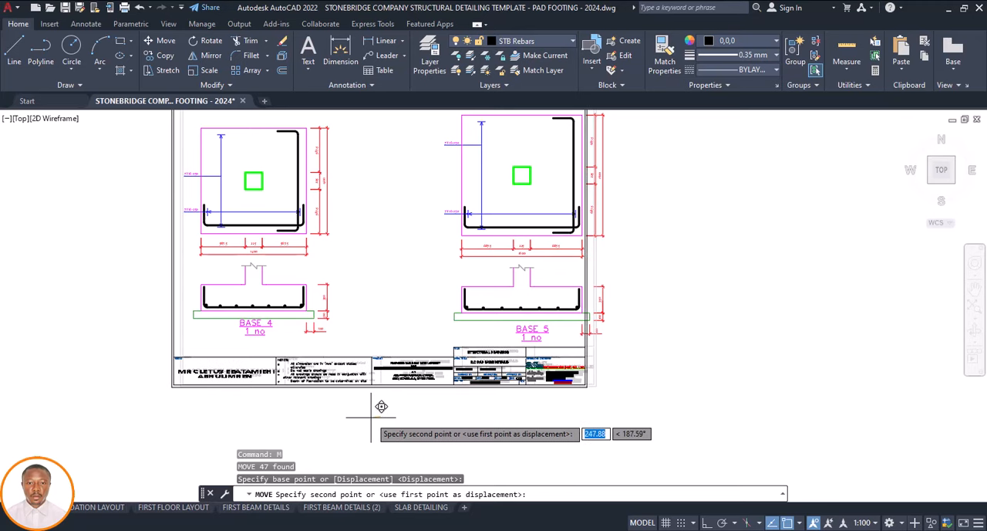
pyautogui.click(375, 417)
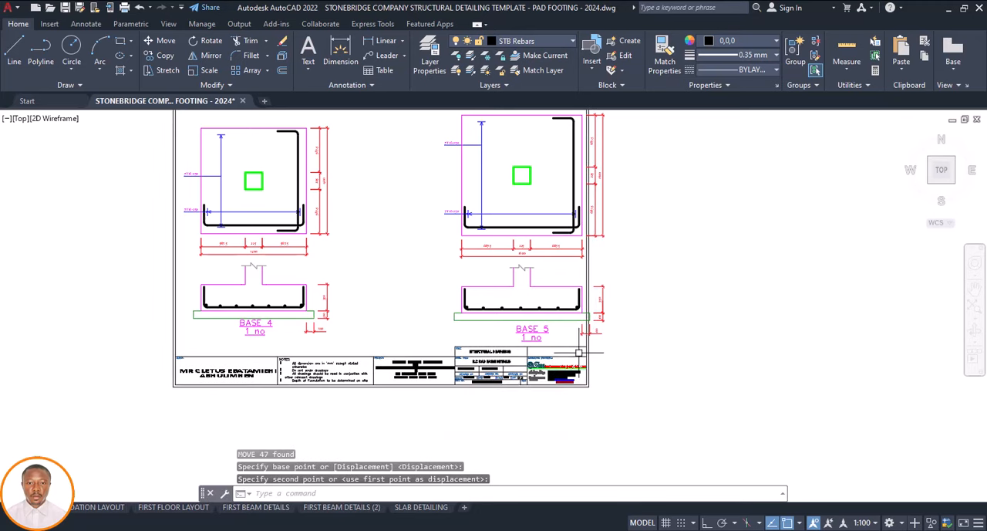
# Scale the copied border and title block by a factor of 1.7 about the title block's upper-left corner
pyautogui.click(602, 345)
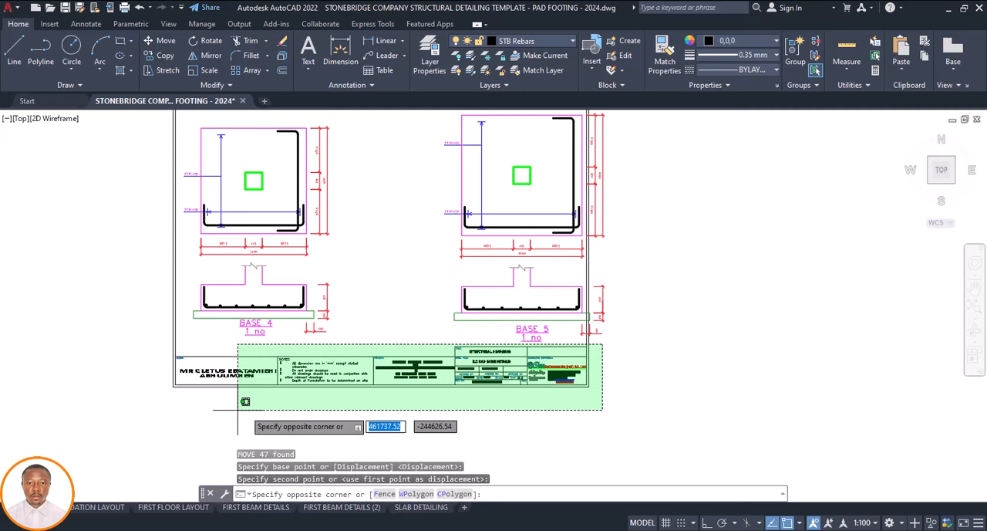
pyautogui.click(146, 412)
pyautogui.write('sc')
pyautogui.press('Return')
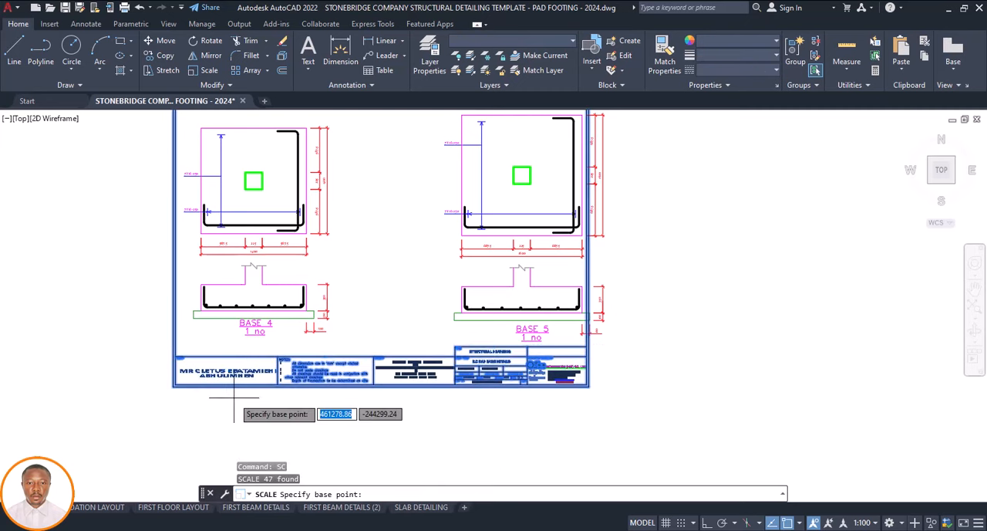
pyautogui.click(176, 357)
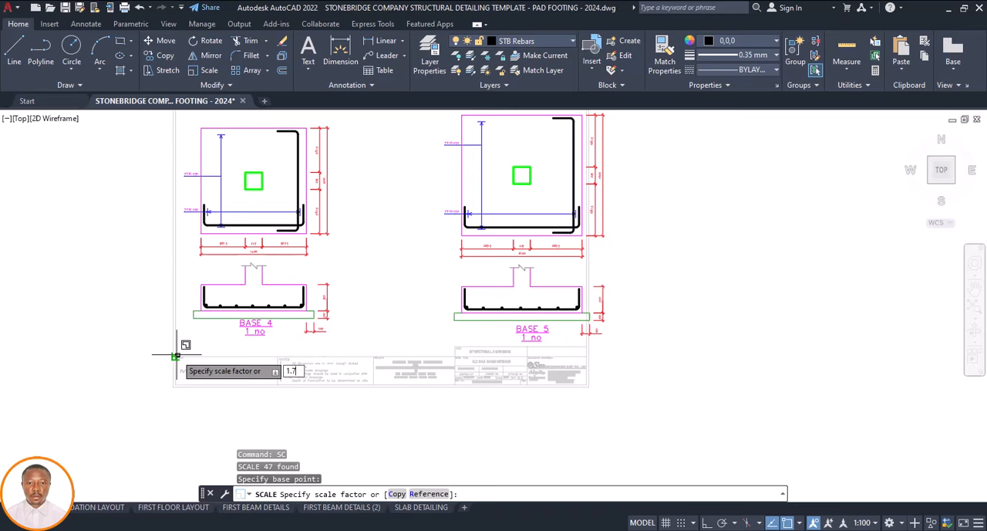
pyautogui.write('1.7')
pyautogui.press('Return')
pyautogui.scroll(-5, 167, 344)
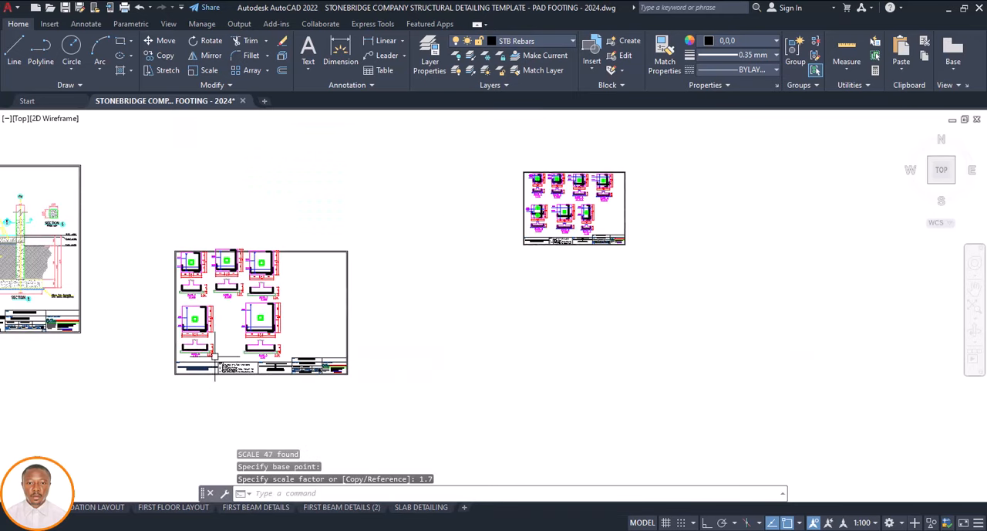
# Move the enlarged border and title block up and left so the frame encloses all five footing details
pyautogui.scroll(2, 165, 341)
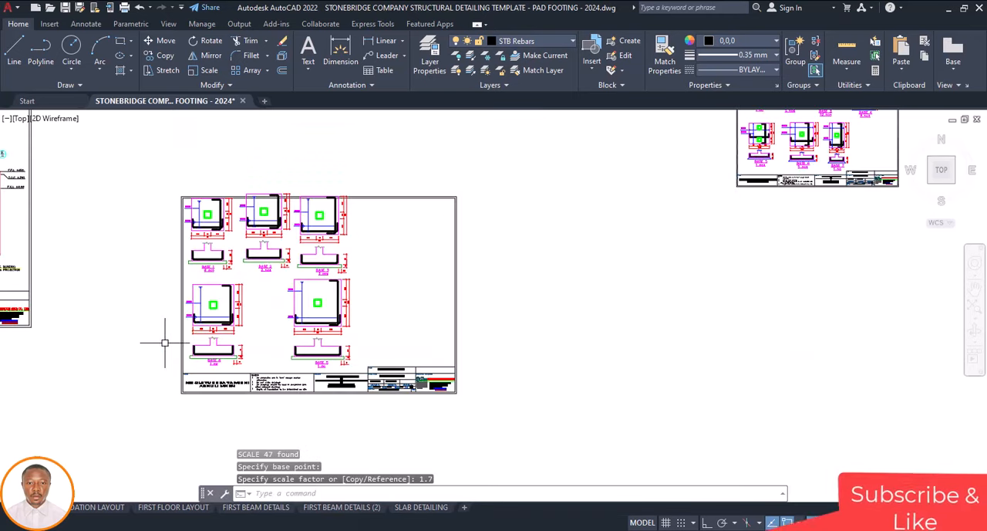
pyautogui.click(474, 360)
pyautogui.click(361, 408)
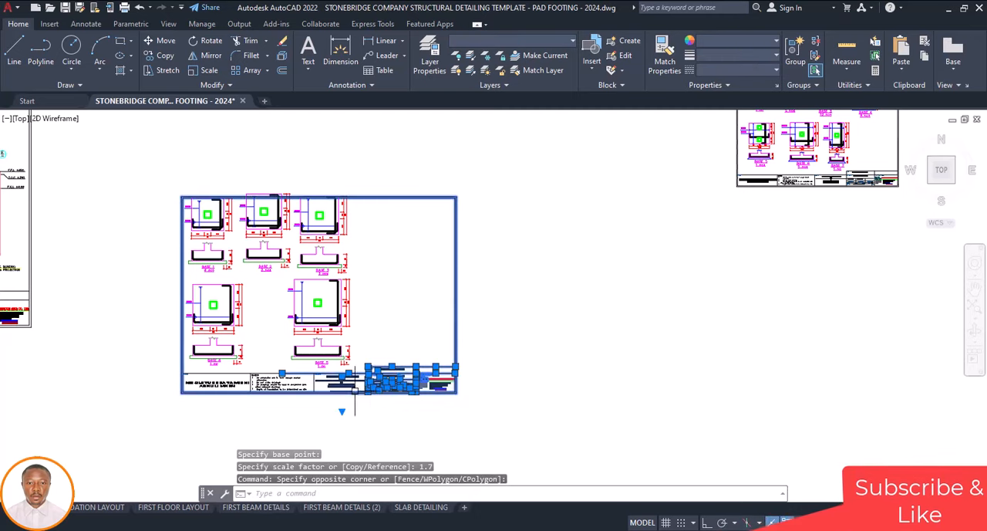
pyautogui.scroll(4, 351, 401)
pyautogui.click(387, 355)
pyautogui.scroll(-4, 369, 386)
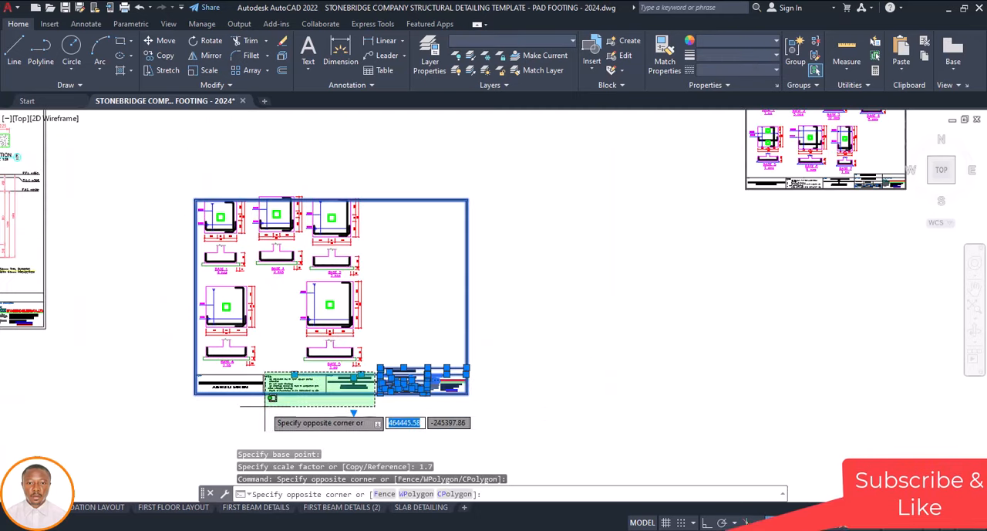
pyautogui.click(174, 417)
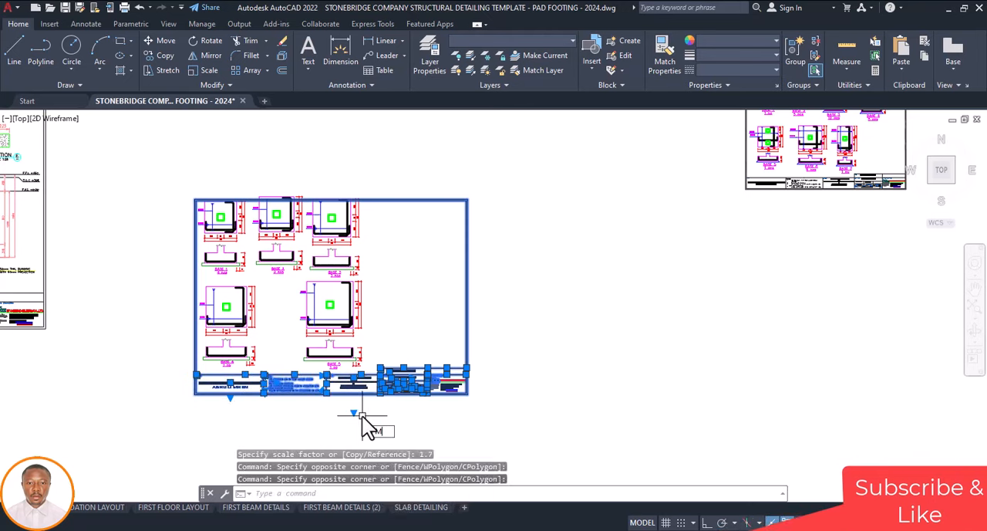
pyautogui.write('m')
pyautogui.press('Return')
pyautogui.click(499, 429)
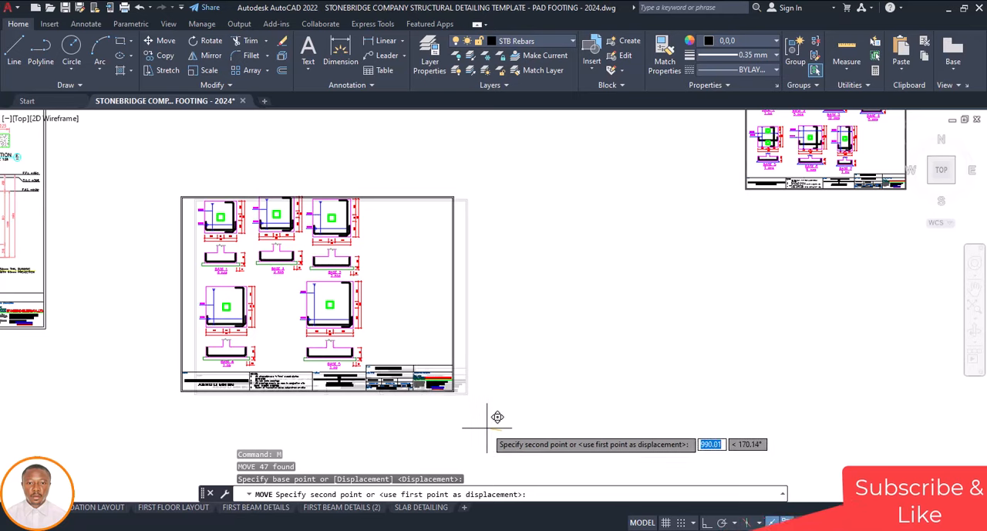
pyautogui.scroll(3, 496, 418)
pyautogui.scroll(-5, 493, 421)
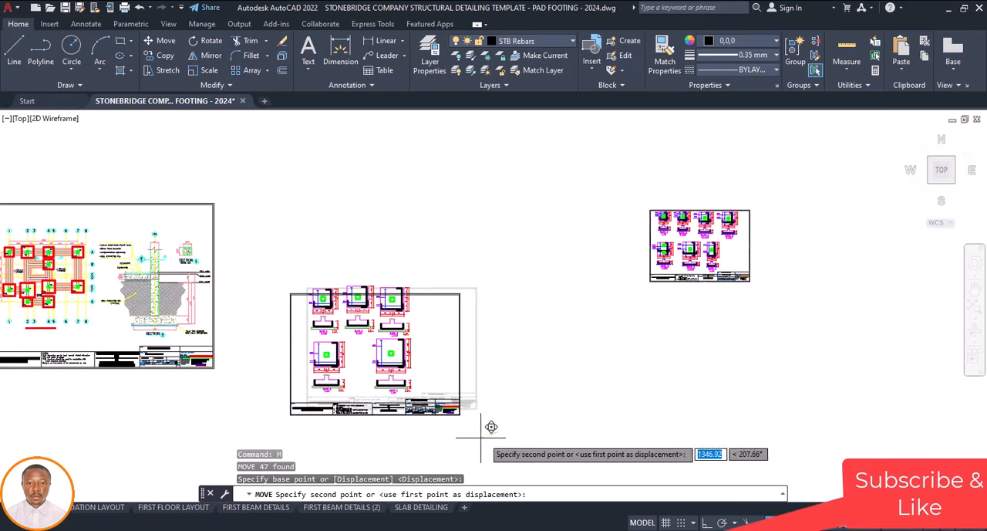
pyautogui.scroll(2, 478, 428)
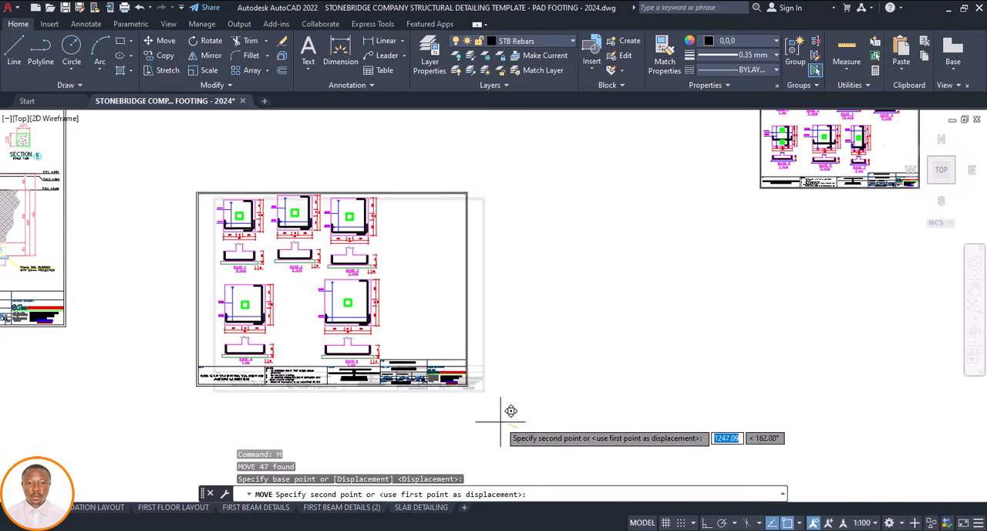
pyautogui.click(500, 422)
# Examine how the BASE 1 to BASE 5 details sit within the new border and title block
pyautogui.scroll(5, 340, 363)
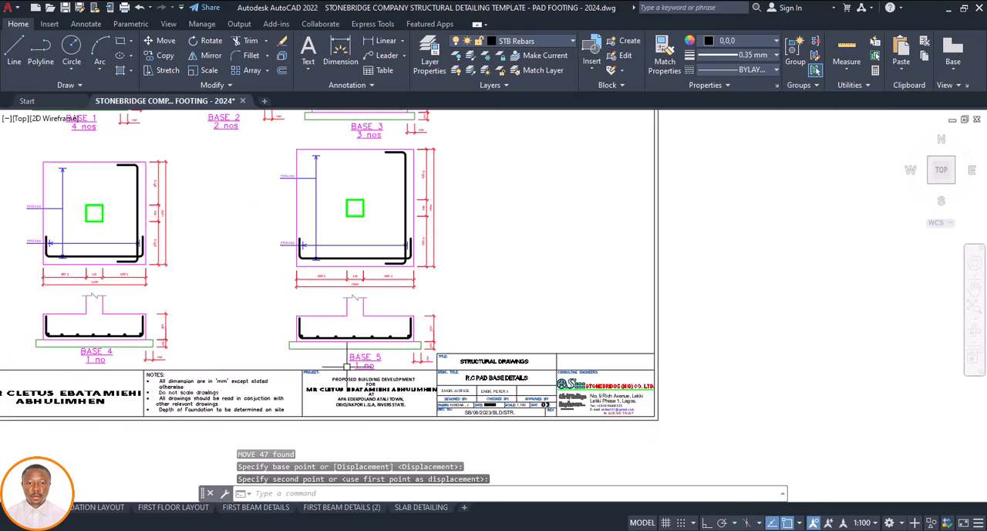
pyautogui.scroll(-5, 370, 375)
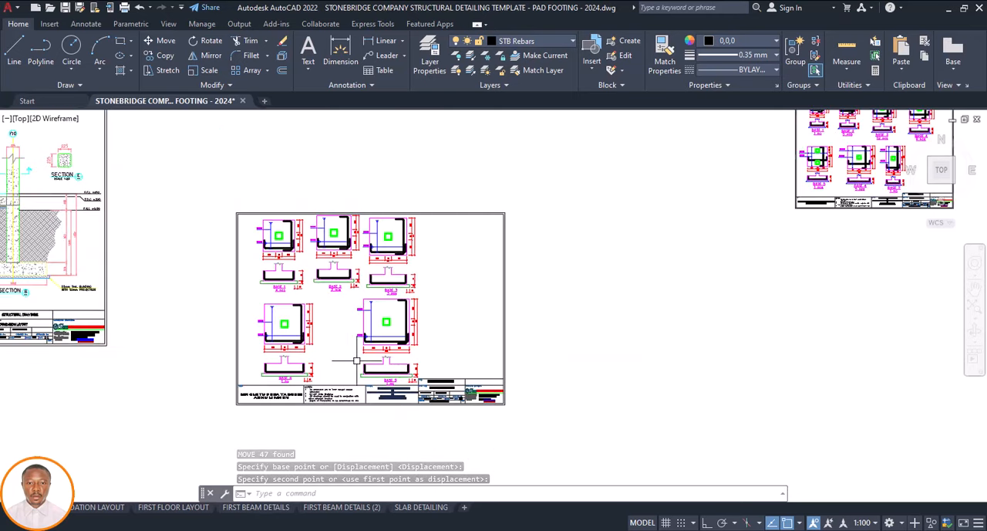
pyautogui.scroll(-2, 358, 363)
pyautogui.scroll(4, 324, 286)
pyautogui.scroll(3, 397, 248)
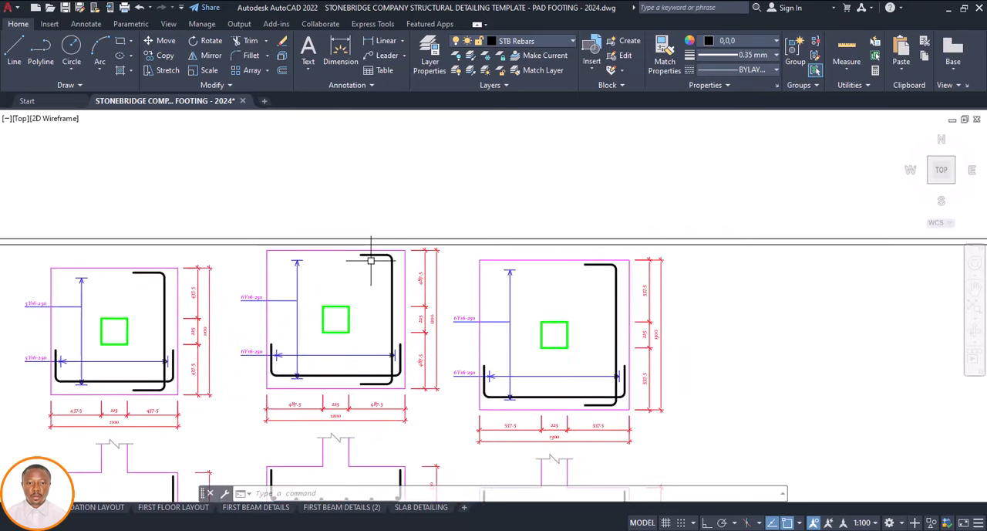
pyautogui.scroll(-4, 330, 340)
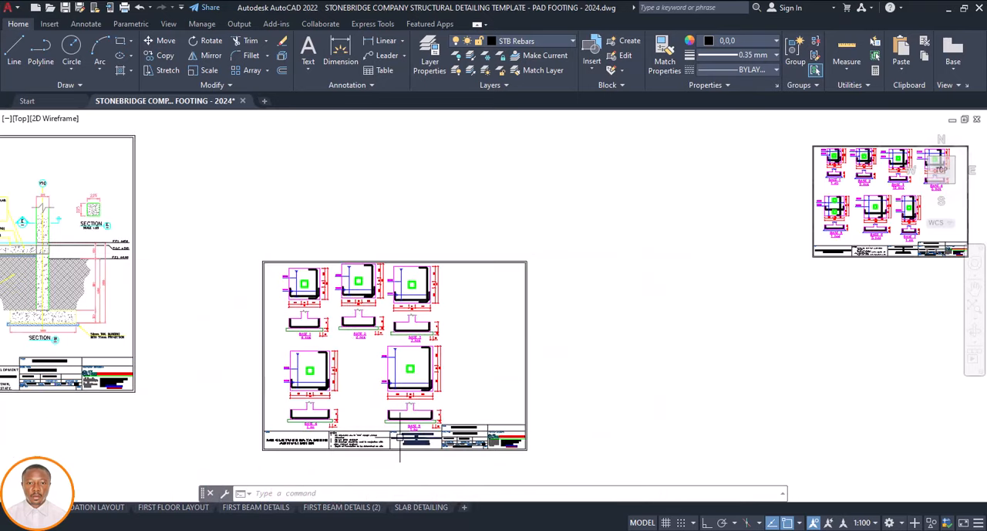
pyautogui.scroll(5, 400, 438)
pyautogui.scroll(-5, 426, 372)
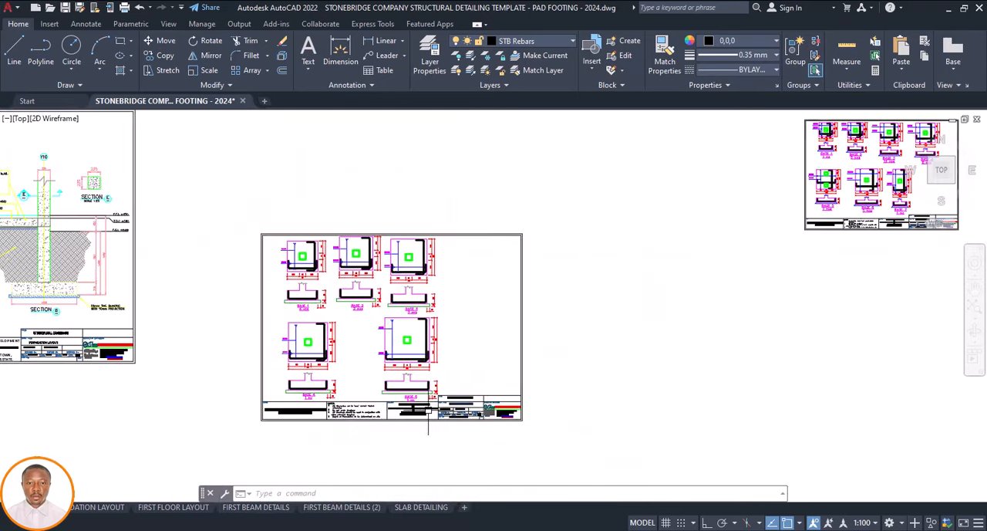
pyautogui.scroll(4, 363, 416)
pyautogui.scroll(-4, 239, 404)
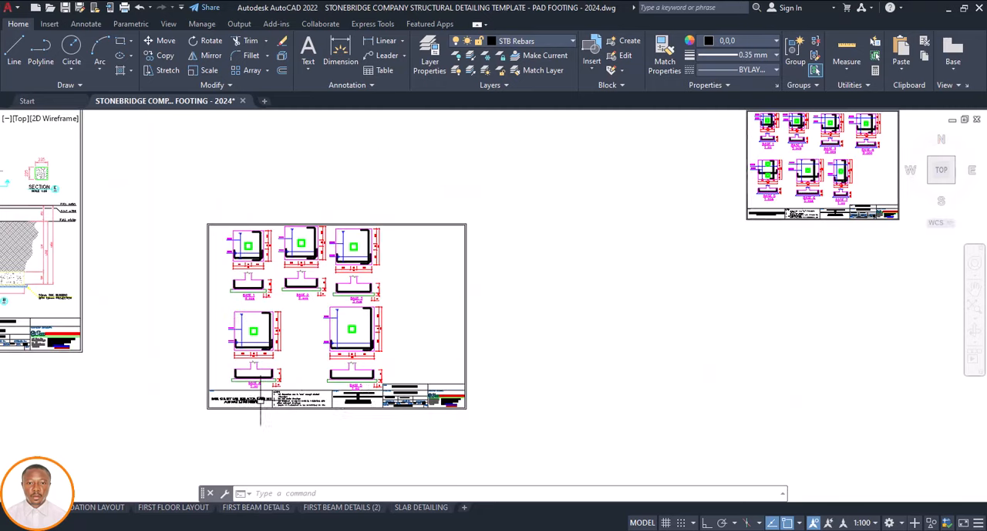
pyautogui.scroll(2, 455, 409)
pyautogui.scroll(-6, 419, 402)
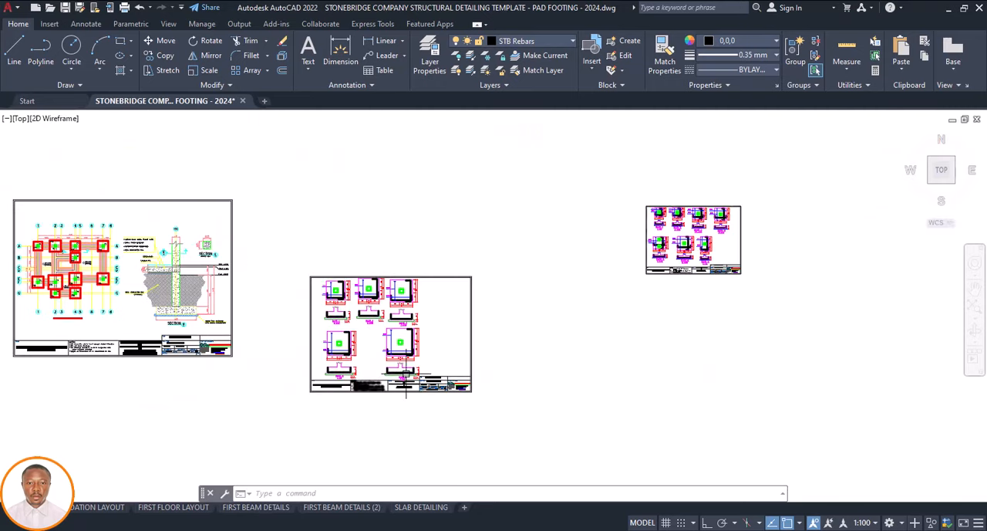
# Move the complete pad base details sheet next to the foundation layout sheet, lining up their lower edges
pyautogui.scroll(1, 381, 376)
pyautogui.click(465, 296)
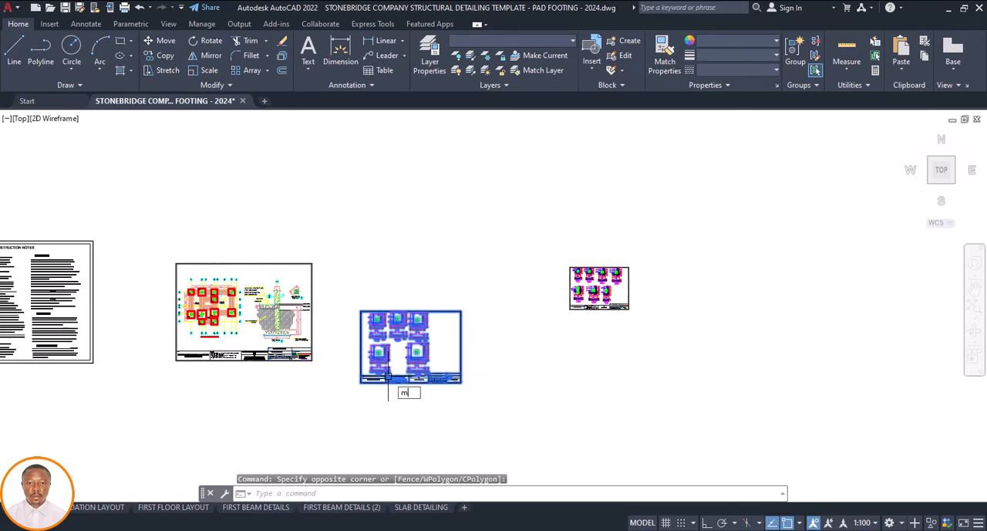
pyautogui.press('Return')
pyautogui.click(488, 378)
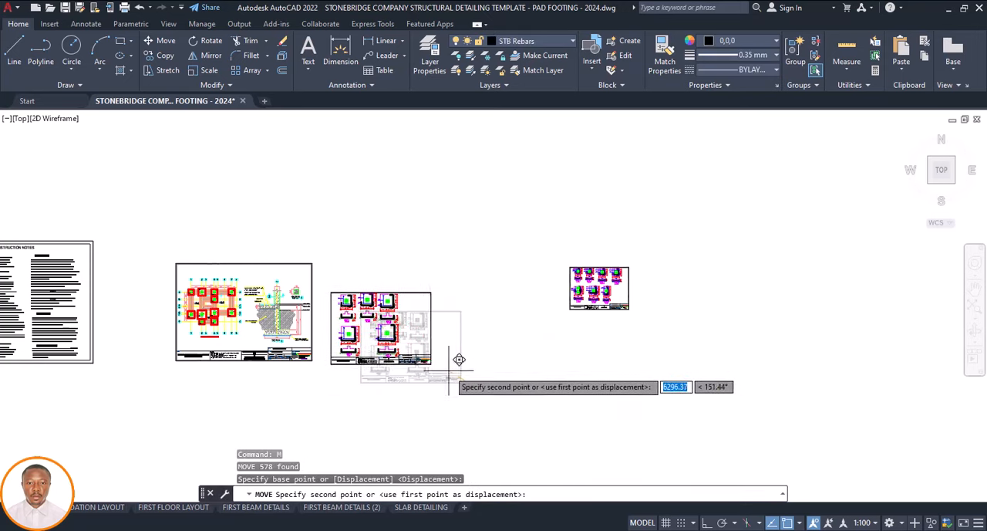
pyautogui.click(455, 357)
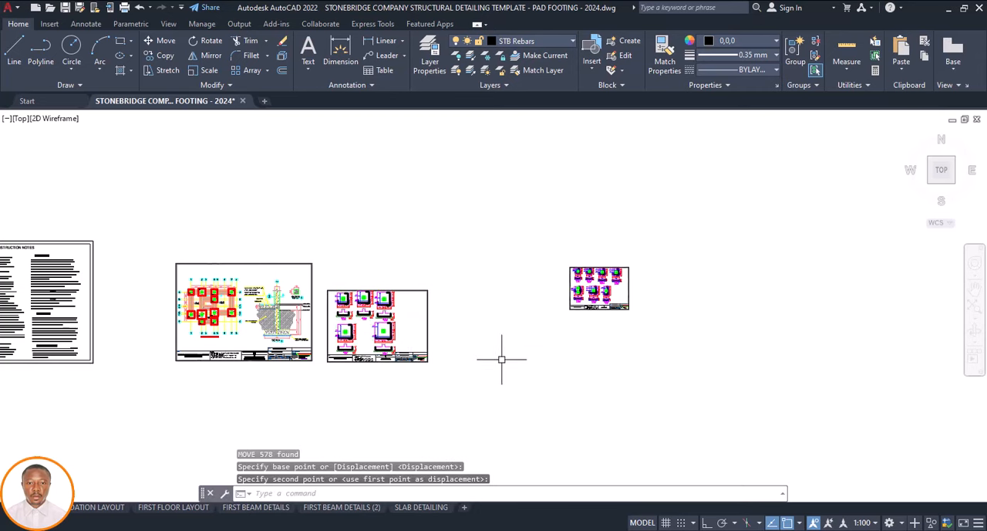
# Move the foundation layout and pad base details sheets together to the left, closer to the construction notes sheet
pyautogui.scroll(-5, 502, 359)
pyautogui.click(503, 302)
pyautogui.click(390, 393)
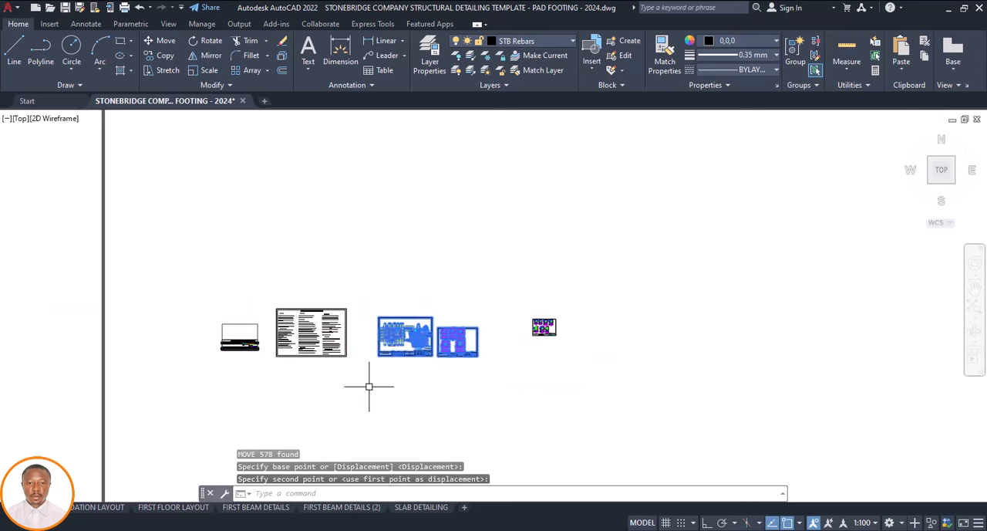
pyautogui.write('m')
pyautogui.press('Return')
pyautogui.click(450, 383)
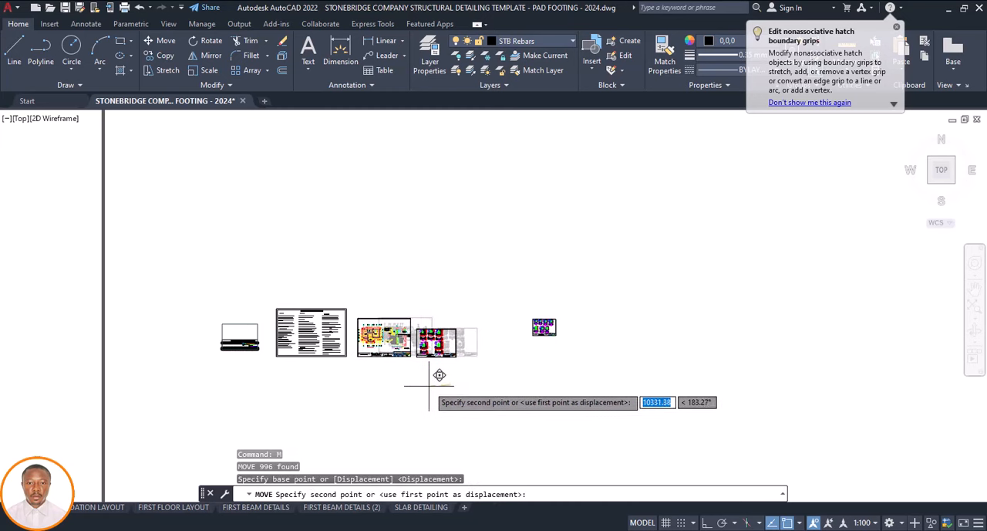
pyautogui.click(429, 383)
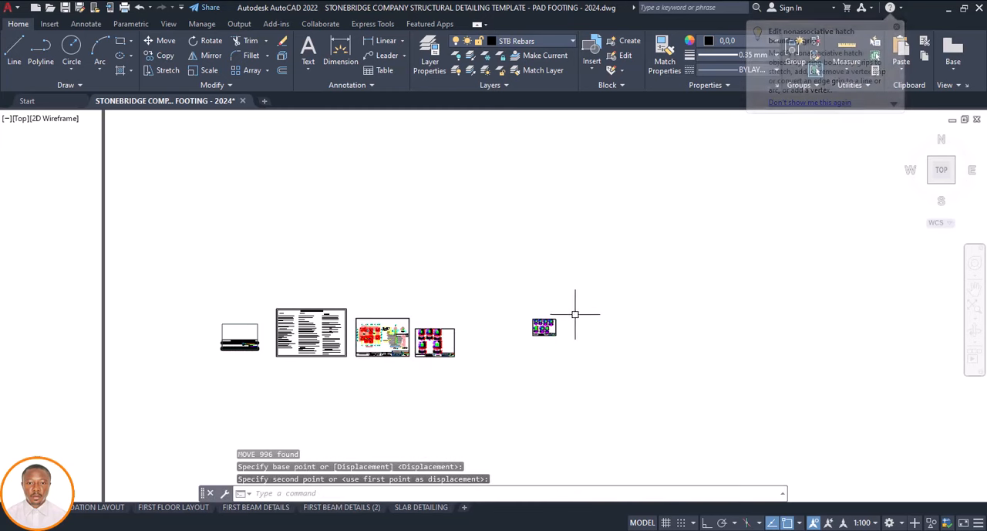
# Delete the leftover template sheet of pad base details that stands apart from the row of new sheets
pyautogui.click(574, 314)
pyautogui.click(512, 356)
pyautogui.press('Delete')
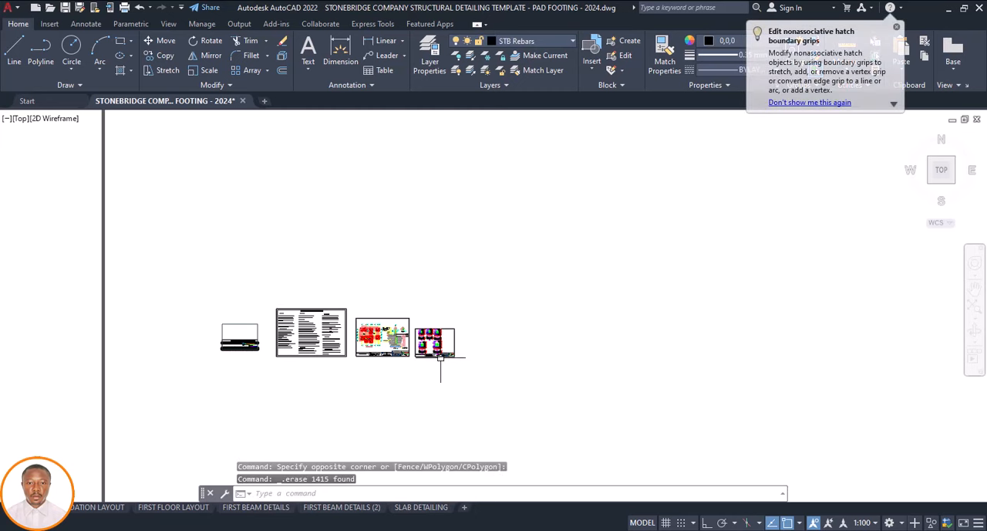
# Examine the spacing and alignment of the cover, construction notes, foundation layout and pad base details sheets
pyautogui.scroll(-4, 392, 345)
pyautogui.scroll(4, 395, 343)
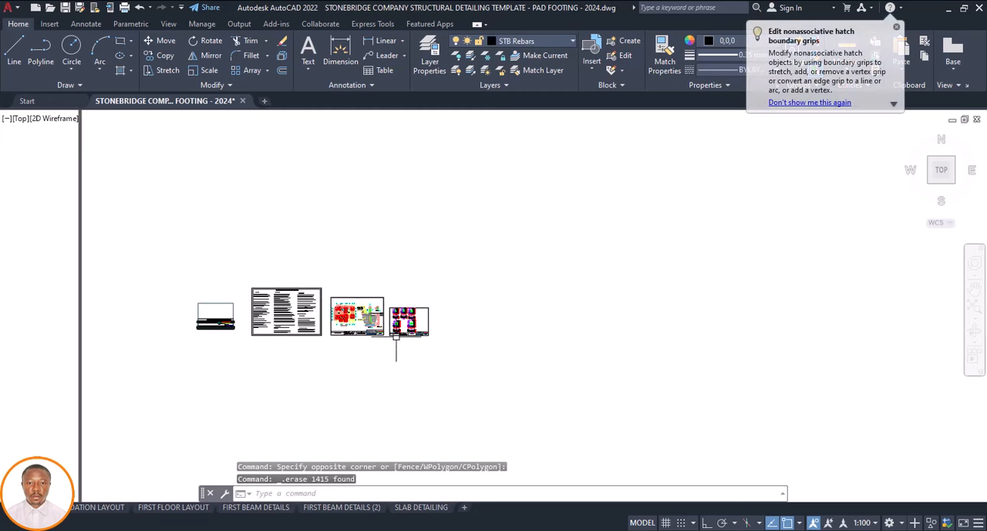
pyautogui.scroll(-2, 443, 342)
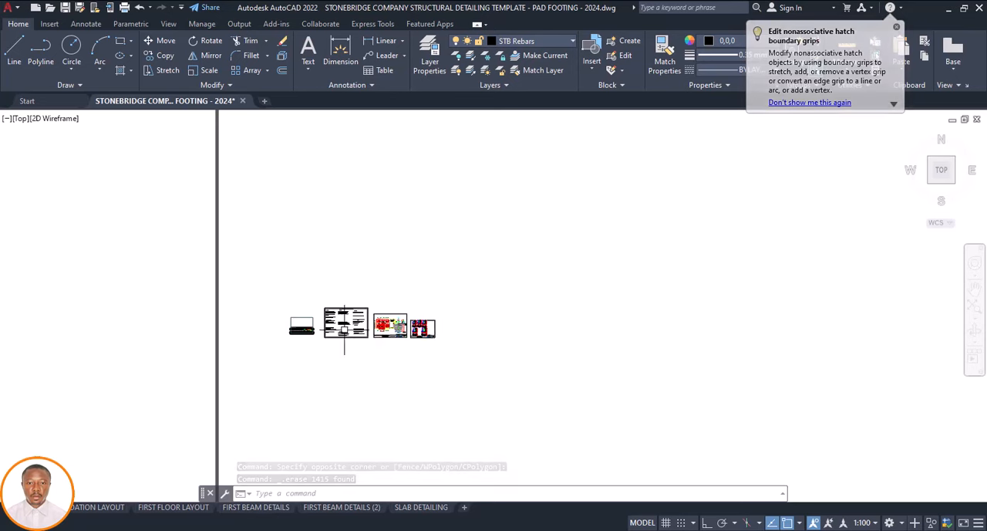
pyautogui.scroll(4, 345, 330)
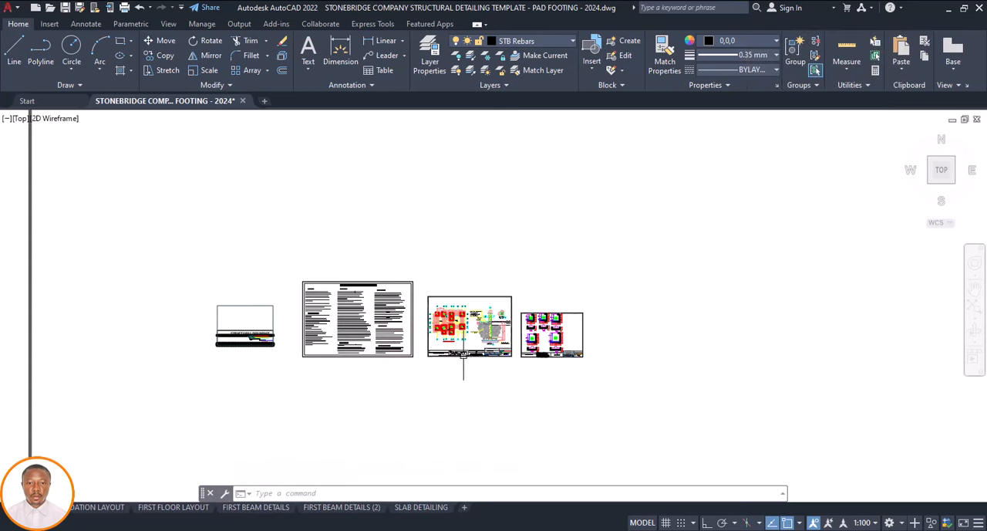
pyautogui.scroll(-2, 403, 347)
pyautogui.scroll(-2, 433, 352)
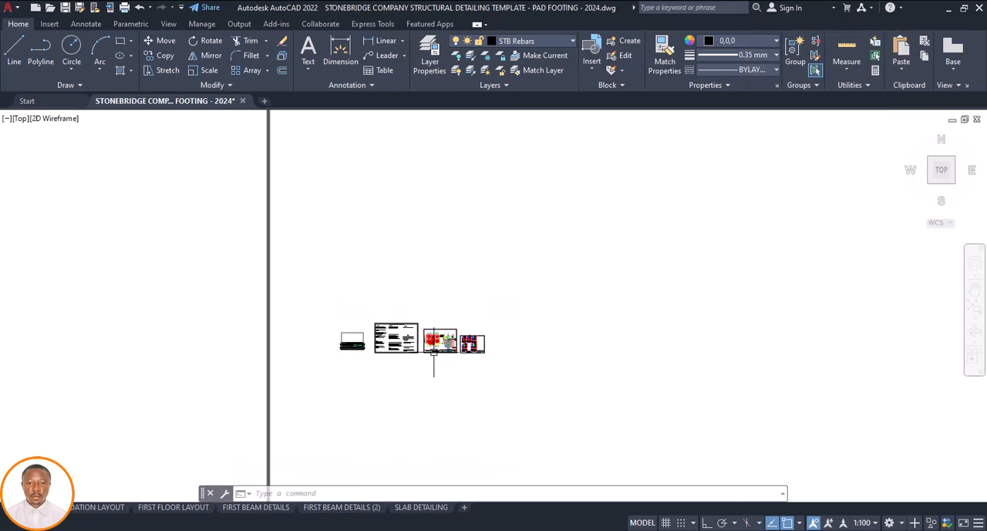
pyautogui.scroll(2, 447, 349)
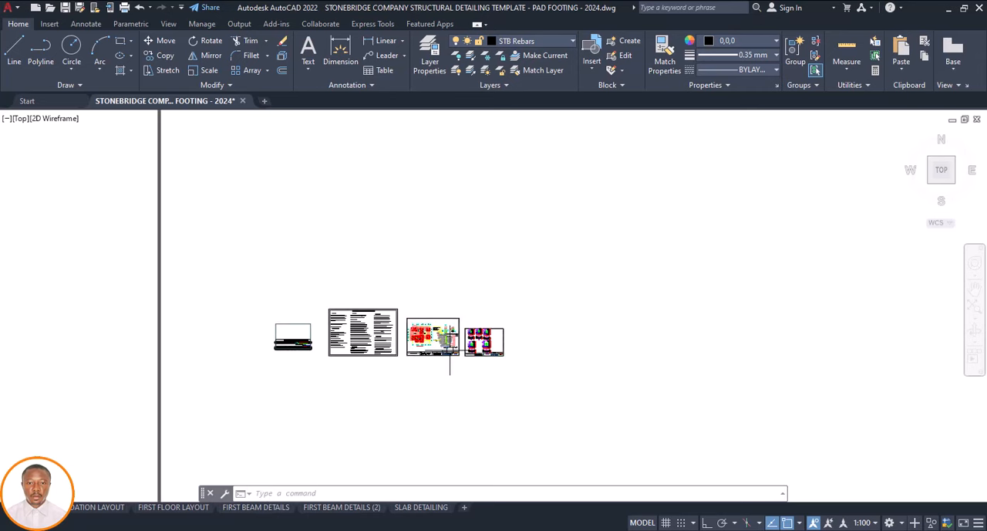
pyautogui.scroll(2, 362, 399)
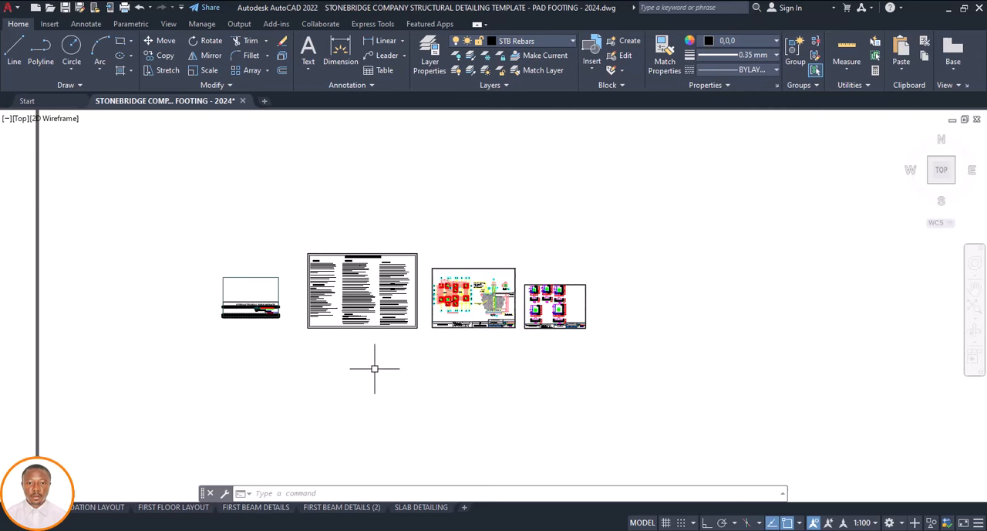
pyautogui.scroll(-2, 361, 368)
pyautogui.scroll(-5, 383, 356)
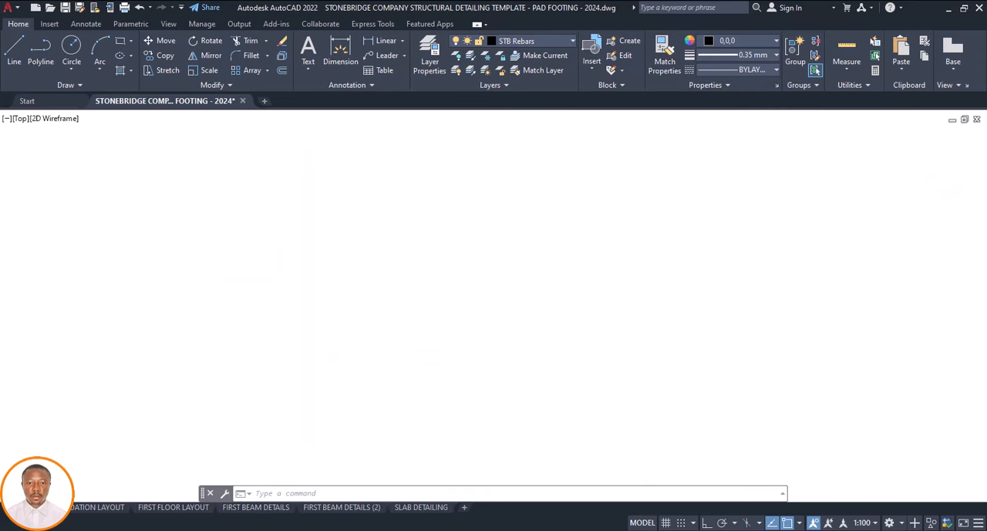
# Examine the template's reference sheet row, including the column details and the first floor beam and column layout
pyautogui.scroll(-2, 415, 415)
pyautogui.scroll(6, 390, 429)
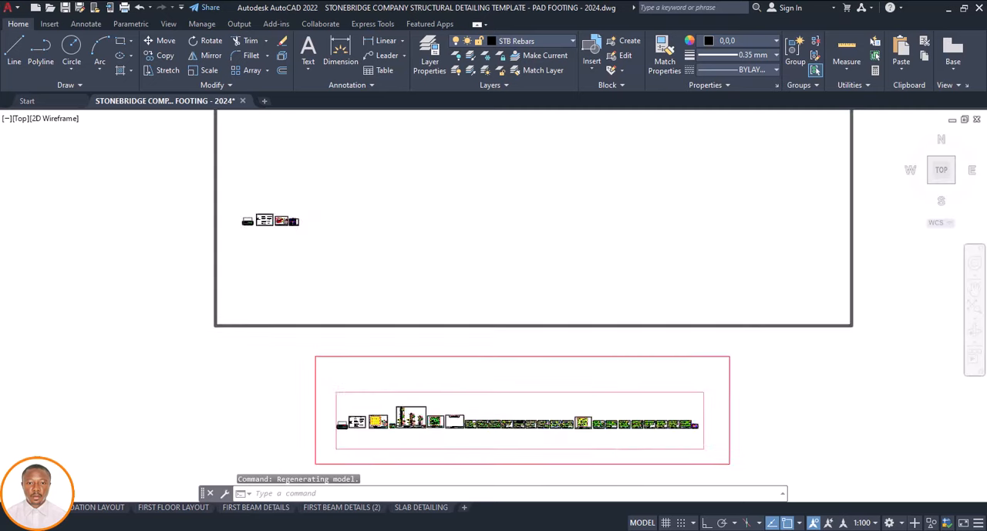
pyautogui.scroll(2, 390, 429)
pyautogui.scroll(4, 445, 377)
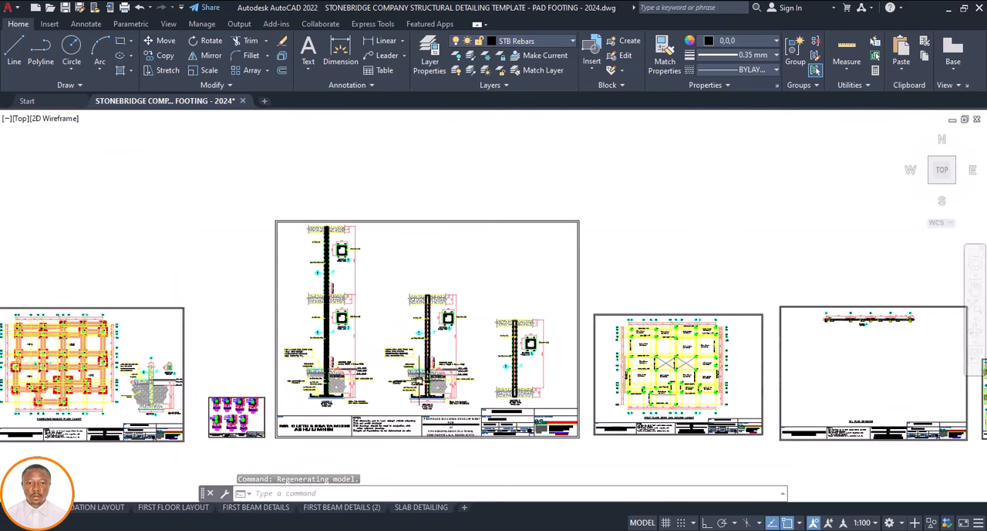
pyautogui.scroll(-2, 409, 372)
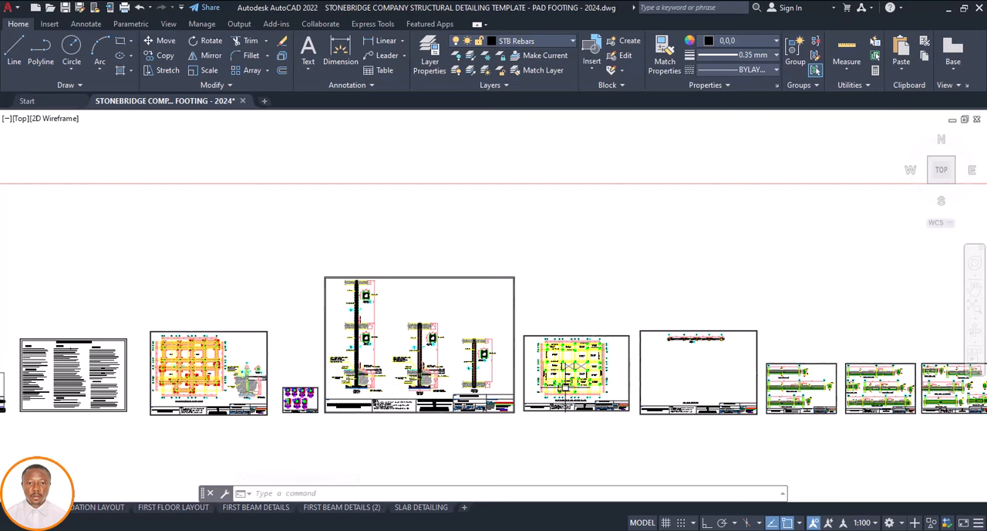
pyautogui.scroll(5, 548, 386)
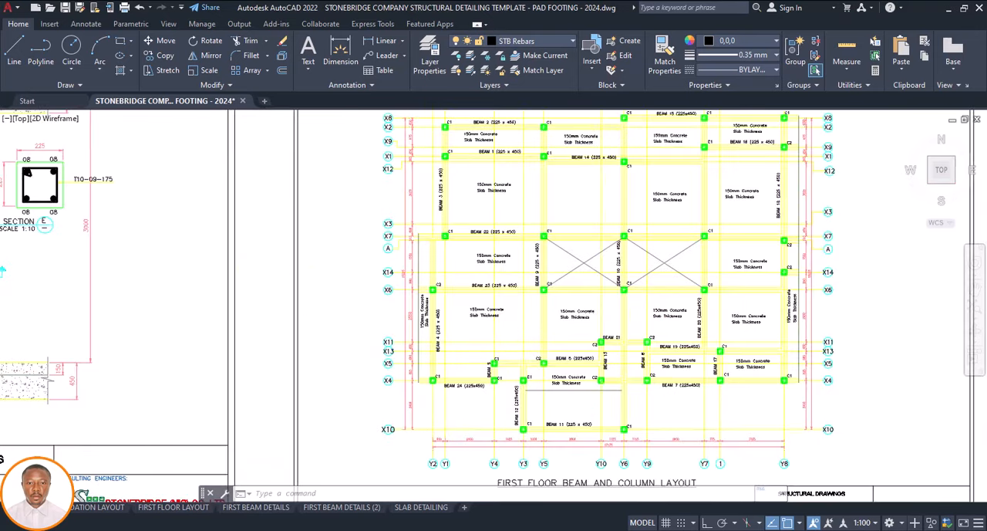
pyautogui.scroll(-6, 491, 353)
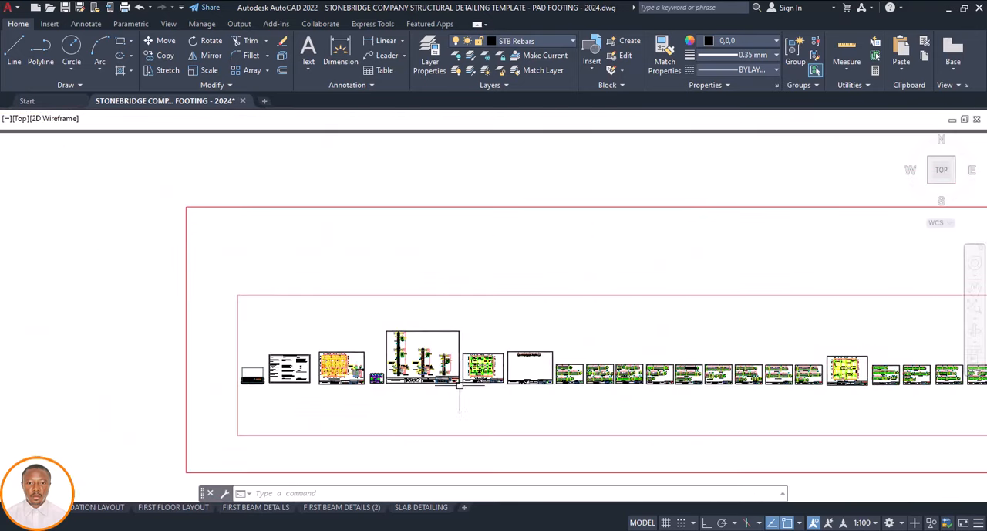
pyautogui.scroll(-2, 397, 383)
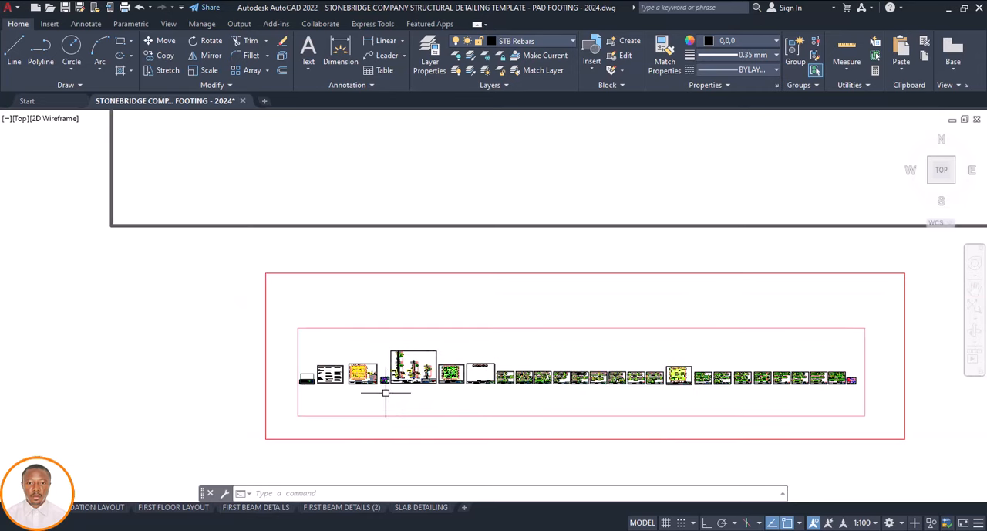
pyautogui.scroll(-3, 366, 384)
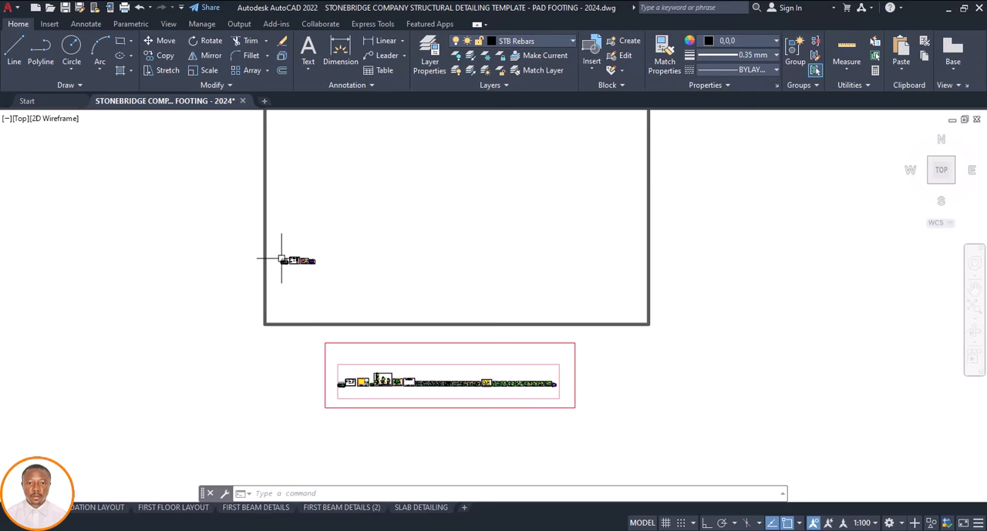
pyautogui.scroll(4, 276, 259)
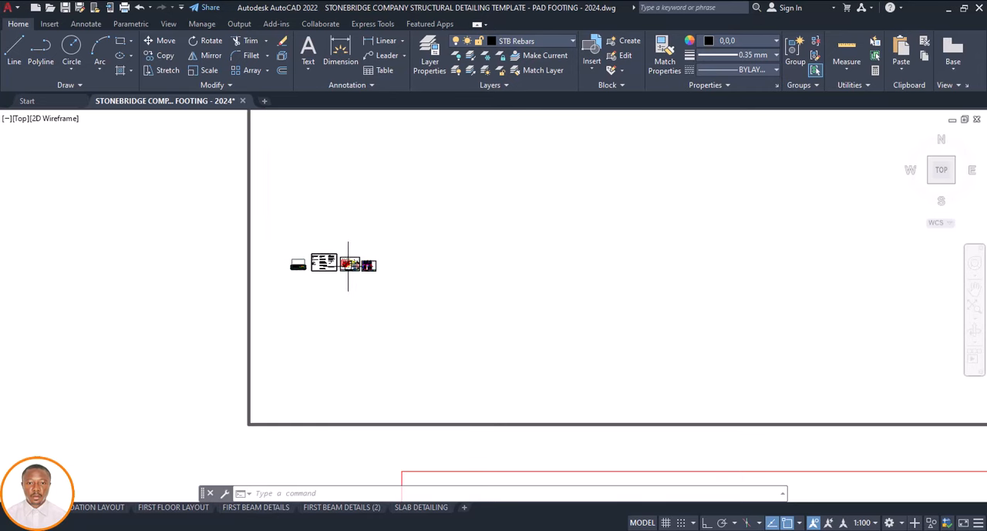
pyautogui.scroll(4, 353, 282)
pyautogui.scroll(-4, 357, 303)
pyautogui.scroll(-4, 359, 299)
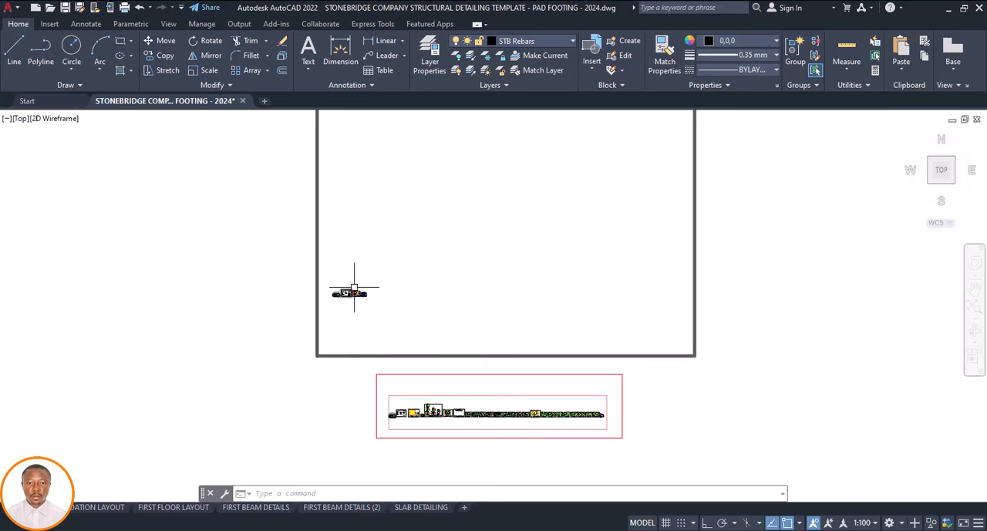
pyautogui.scroll(4, 354, 292)
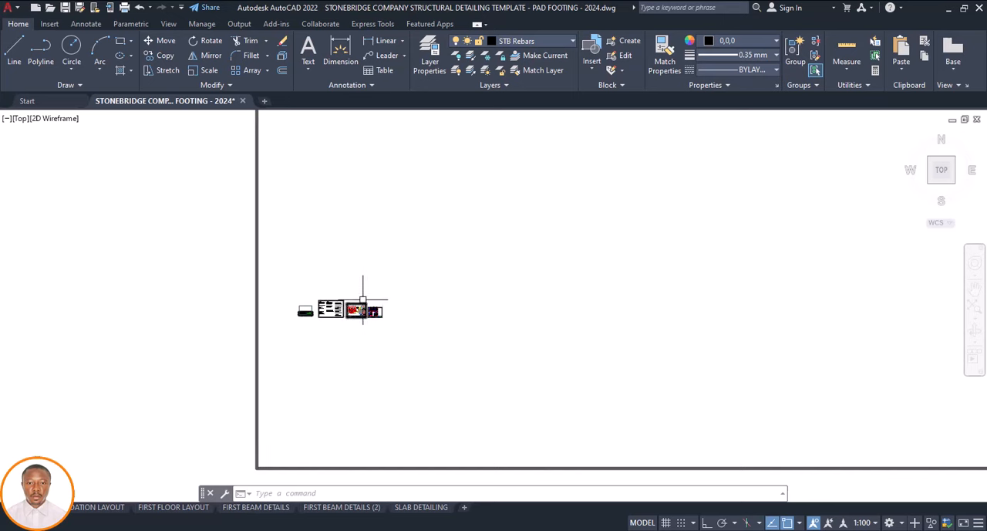
pyautogui.scroll(-2, 363, 300)
pyautogui.scroll(-1, 370, 316)
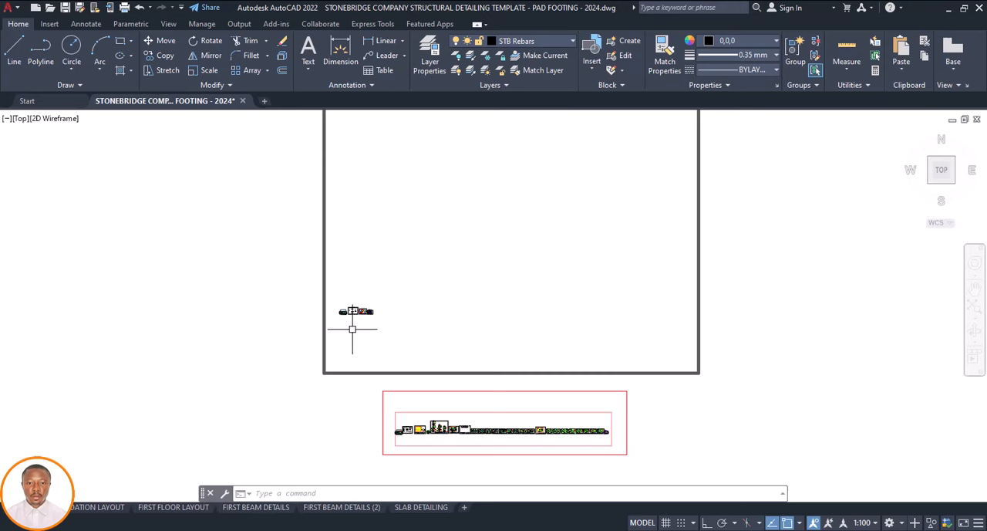
pyautogui.scroll(3, 344, 295)
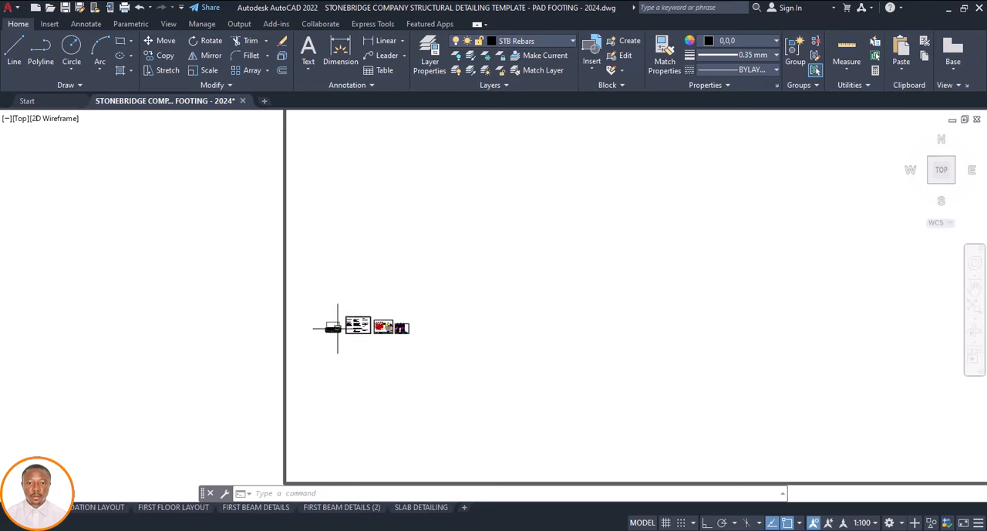
pyautogui.scroll(-3, 353, 332)
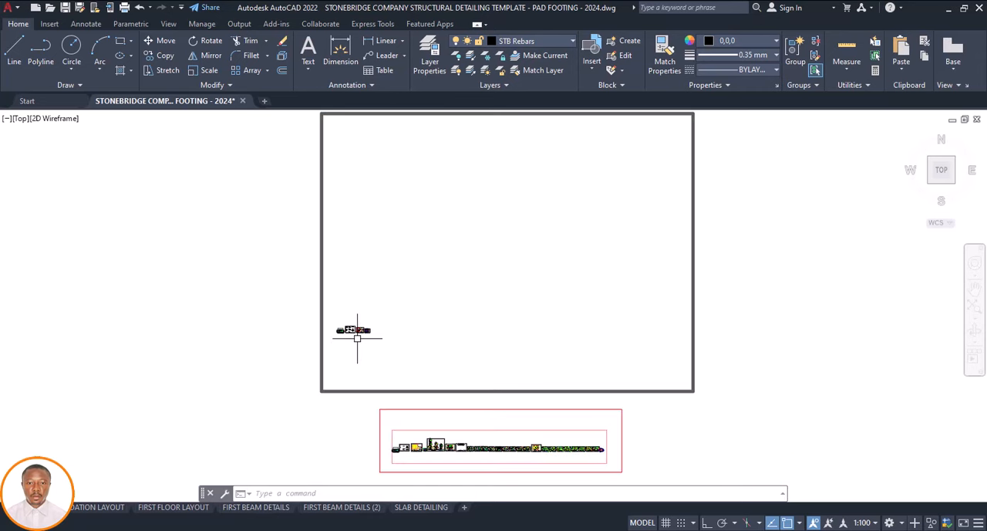
pyautogui.scroll(5, 356, 328)
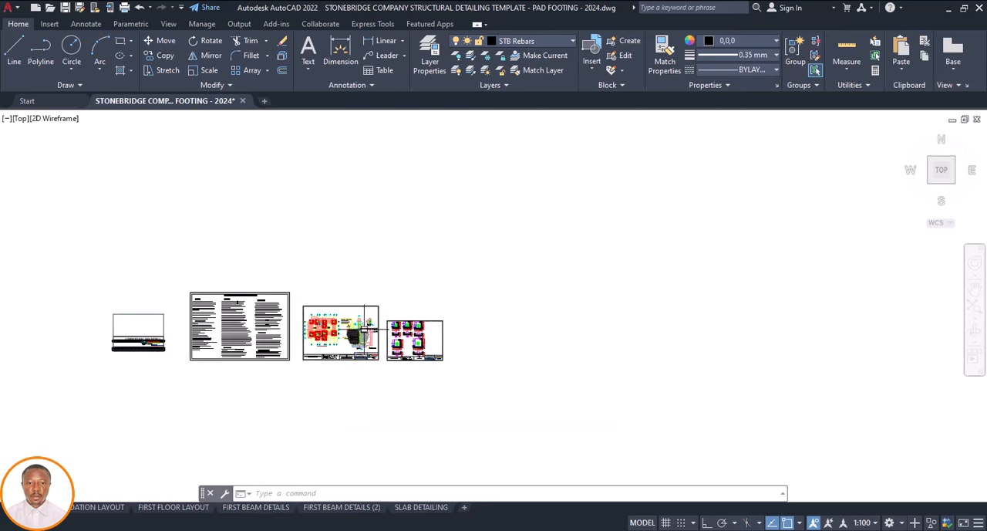
pyautogui.scroll(-2, 417, 324)
pyautogui.scroll(-8, 417, 332)
pyautogui.scroll(6, 385, 342)
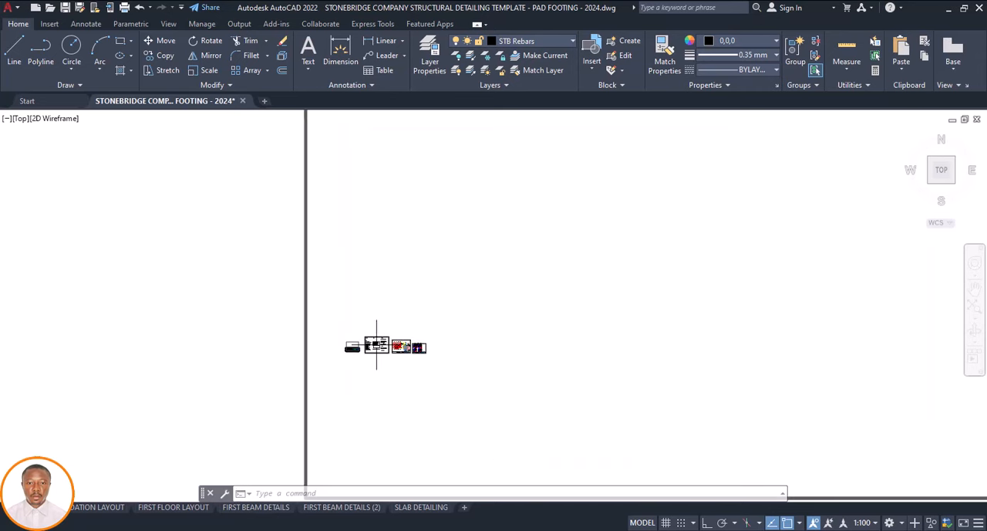
pyautogui.scroll(-2, 343, 348)
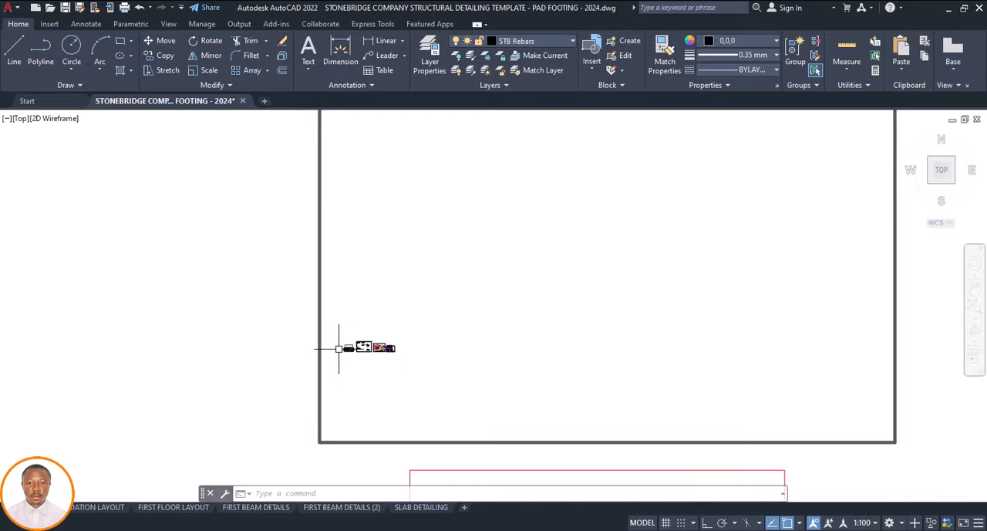
pyautogui.click(673, 286)
pyautogui.scroll(4, 370, 342)
pyautogui.scroll(-4, 356, 306)
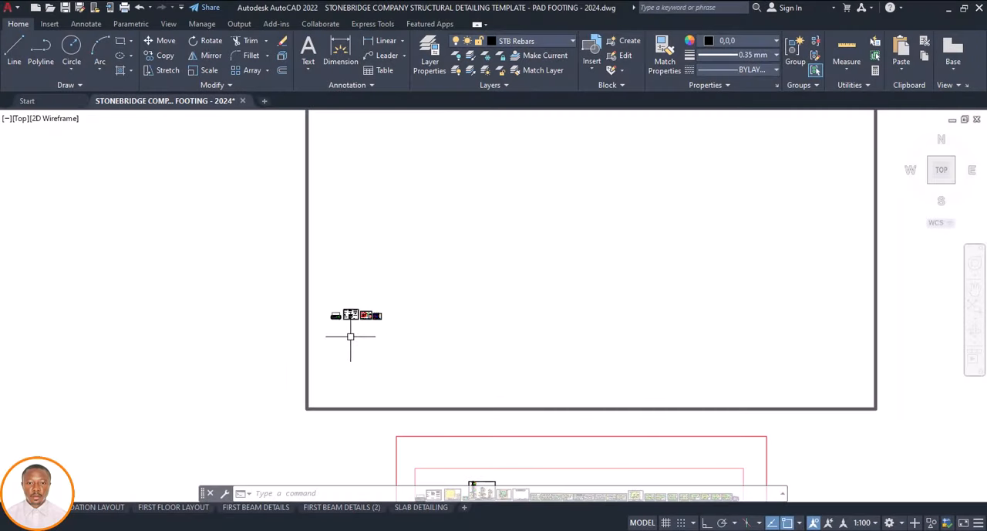
pyautogui.scroll(-1, 348, 330)
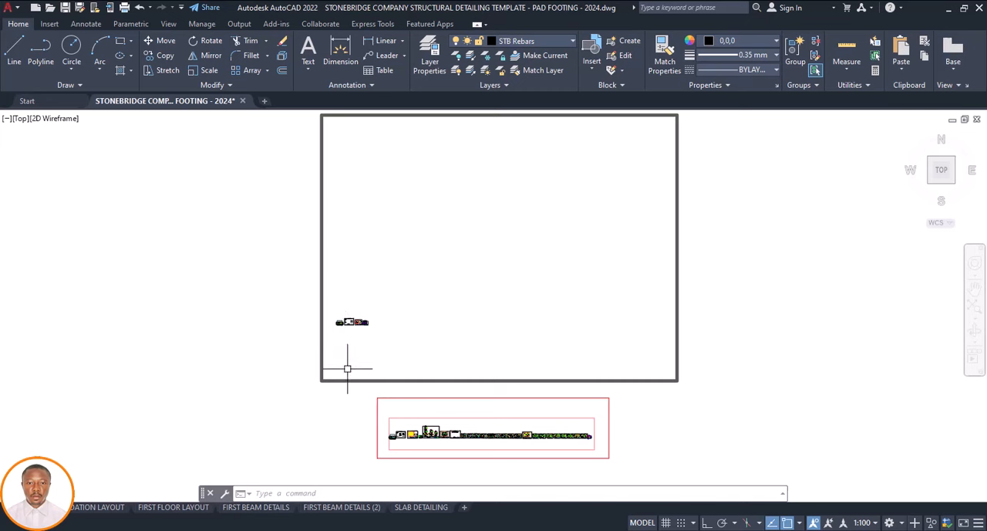